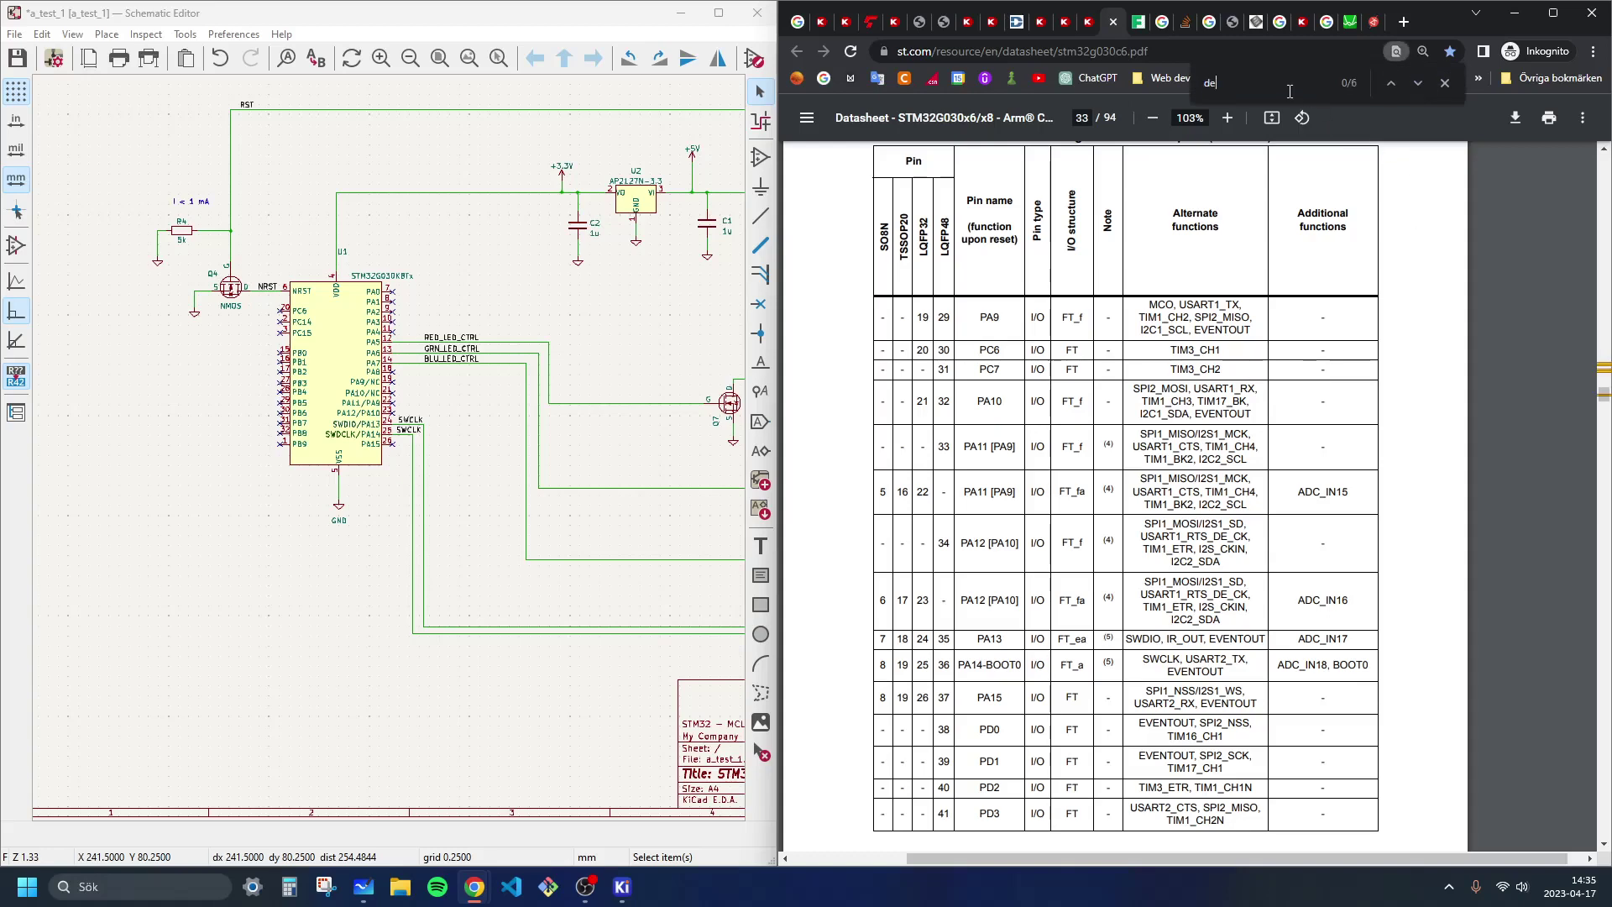
# Step: Search the datasheet for "decoupling" and follow the reference to Figure 9, the power supply scheme
pyautogui.write('coupling')
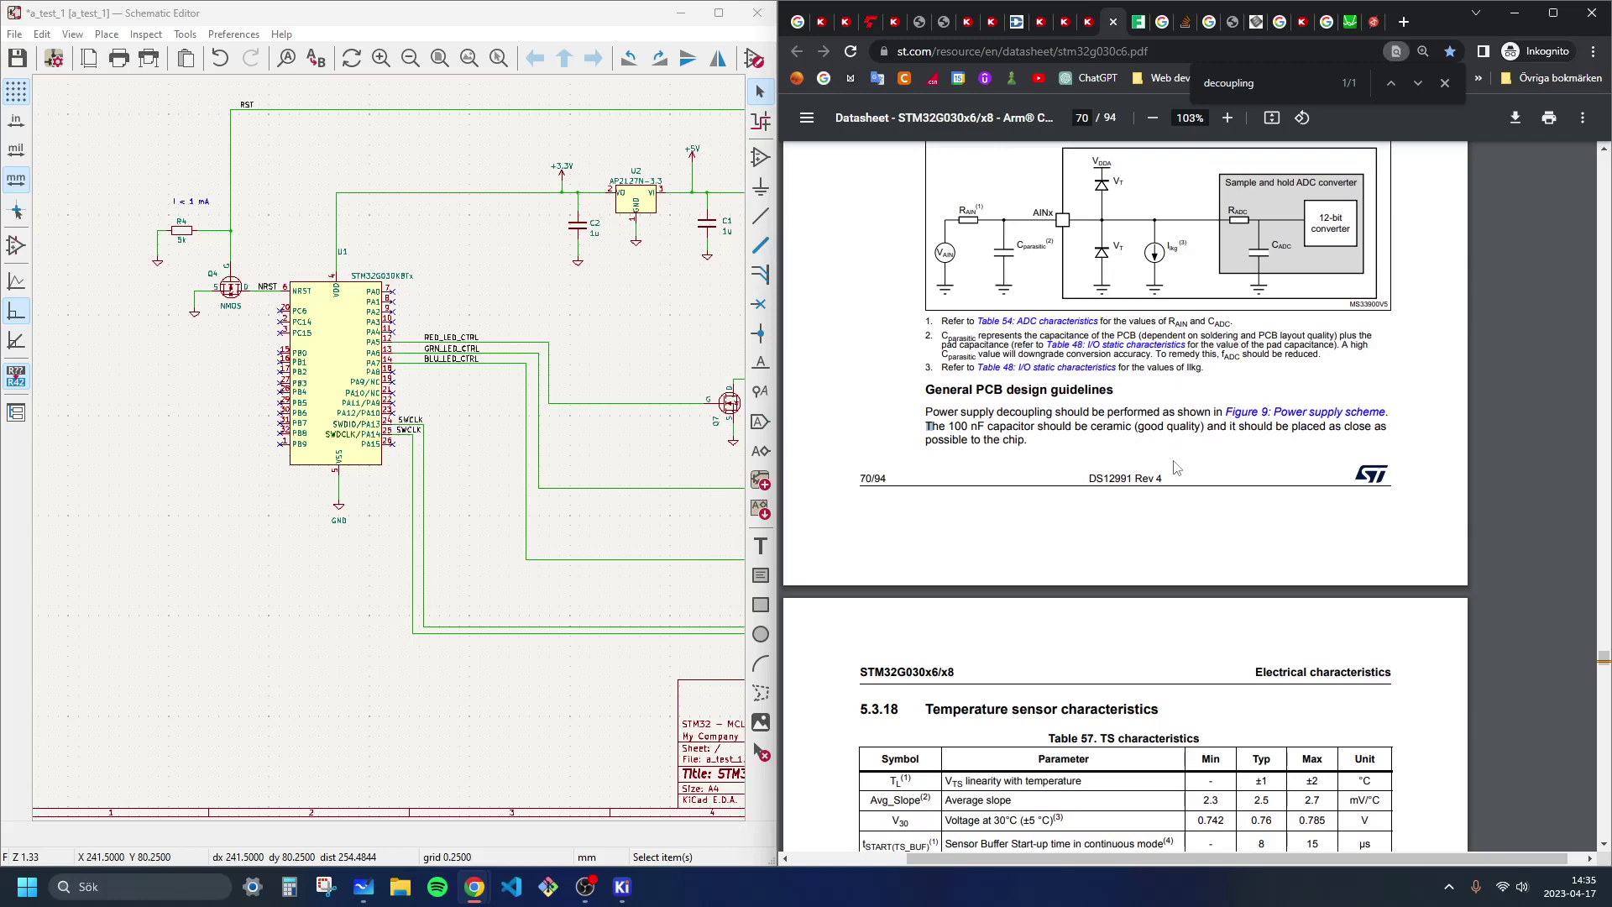
pyautogui.click(1257, 414)
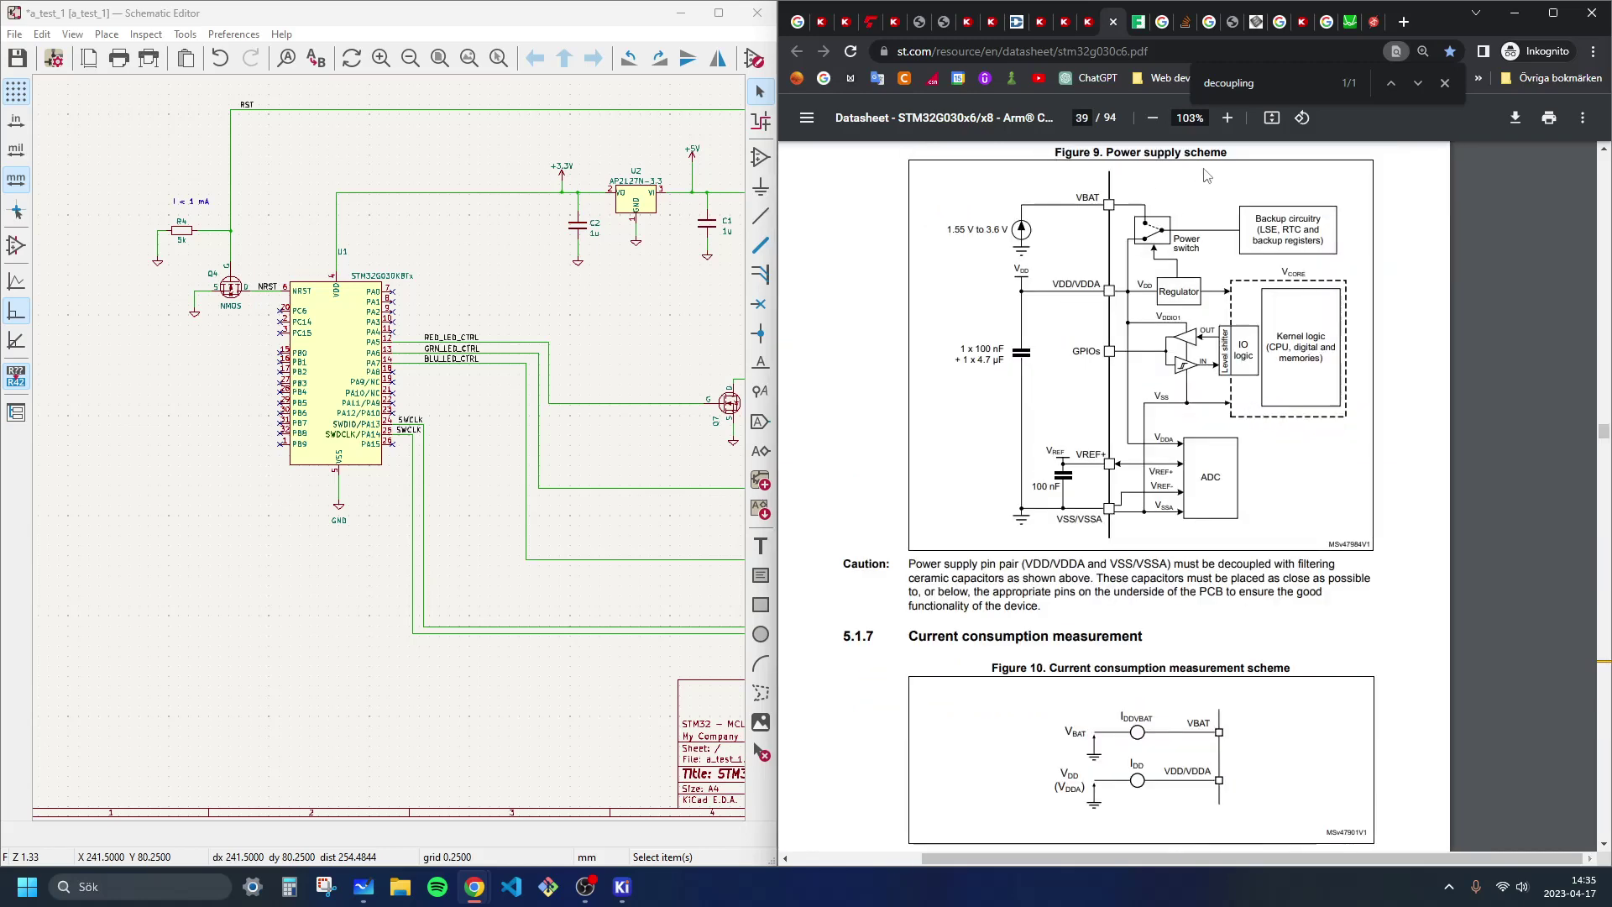
pyautogui.moveTo(1176, 154); pyautogui.dragTo(1044, 153)
pyautogui.click(922, 218)
# Step: Draw a rectangle about 54.5 mm wide and 29 mm high in the empty lower-left corner of the schematic sheet
pyautogui.moveTo(207, 687); pyautogui.dragTo(342, 480, button='middle')
pyautogui.scroll(2, 414, 504)
pyautogui.scroll(-3, 383, 458)
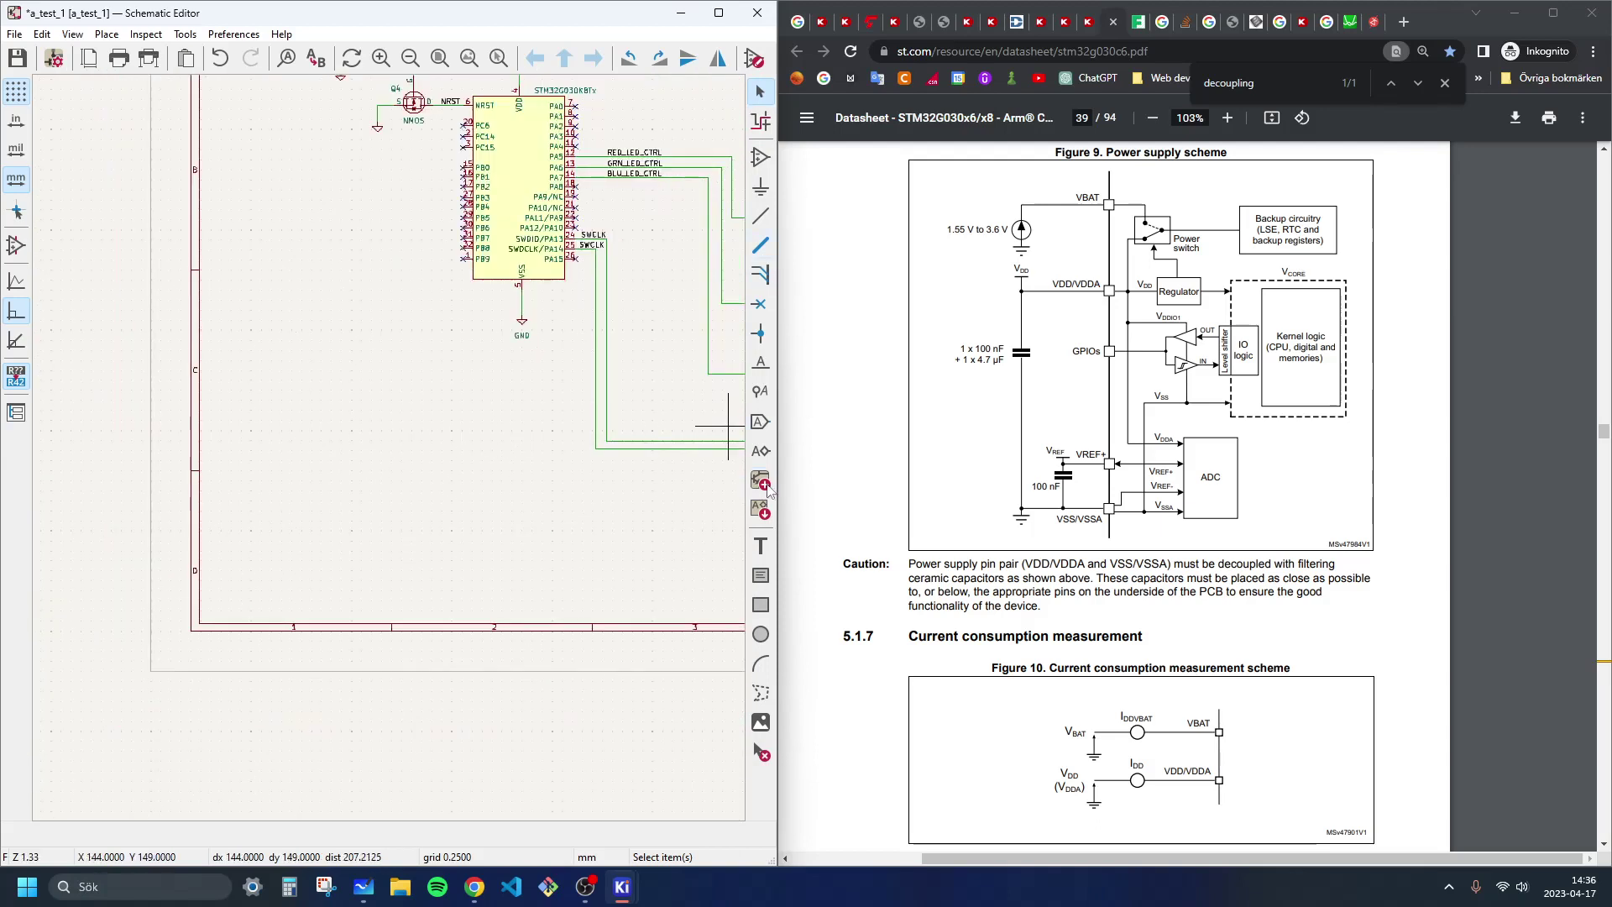
pyautogui.click(761, 606)
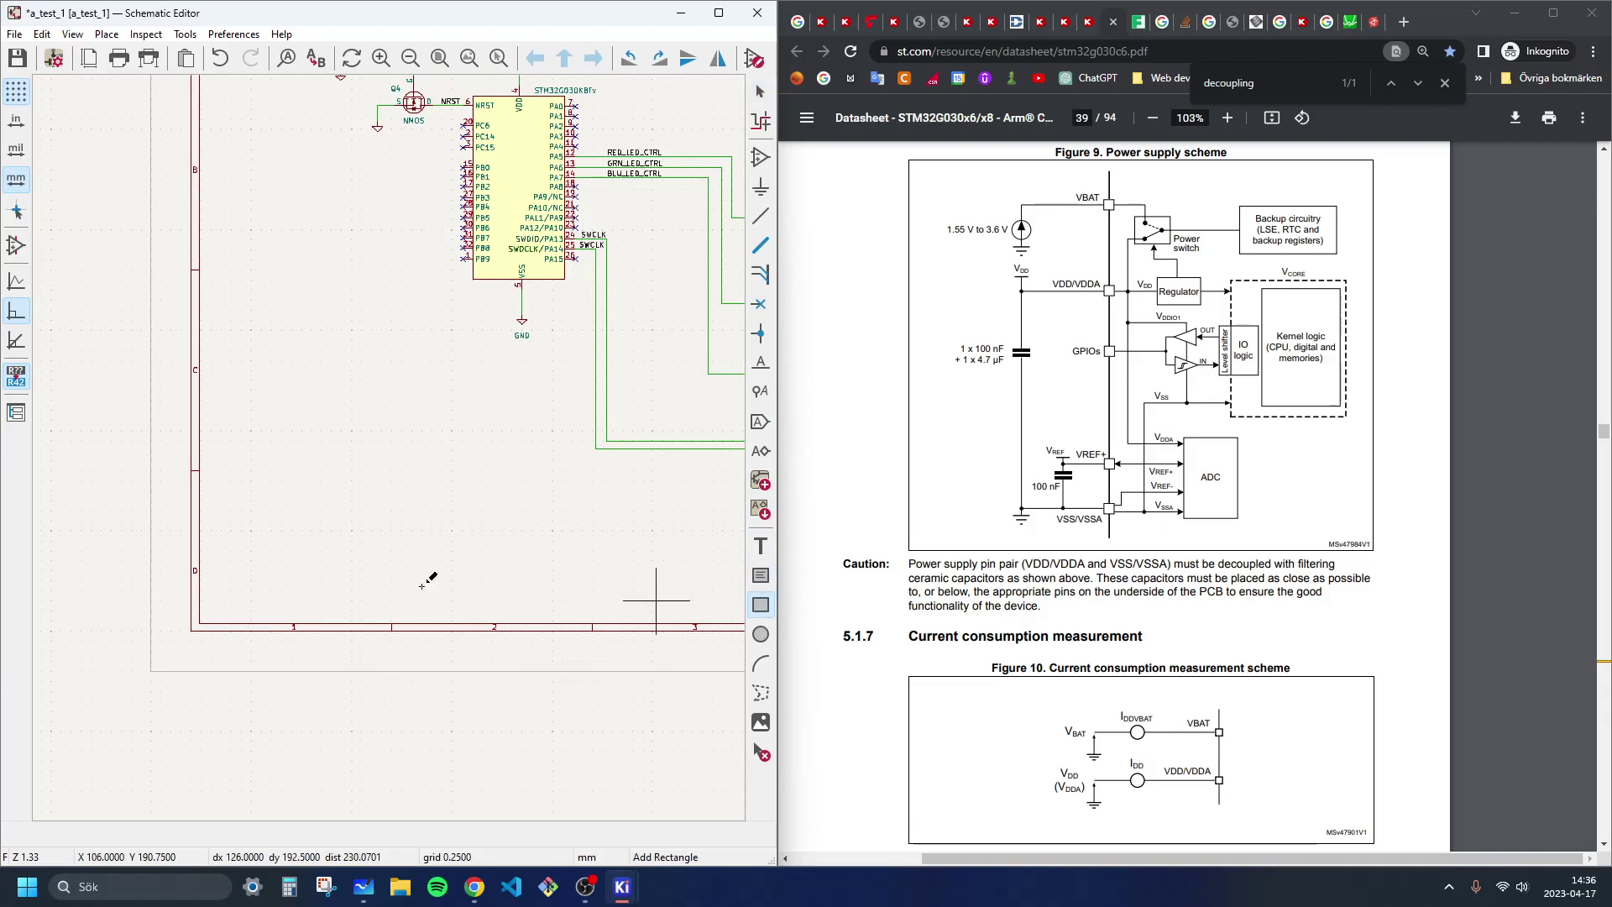
pyautogui.click(236, 491)
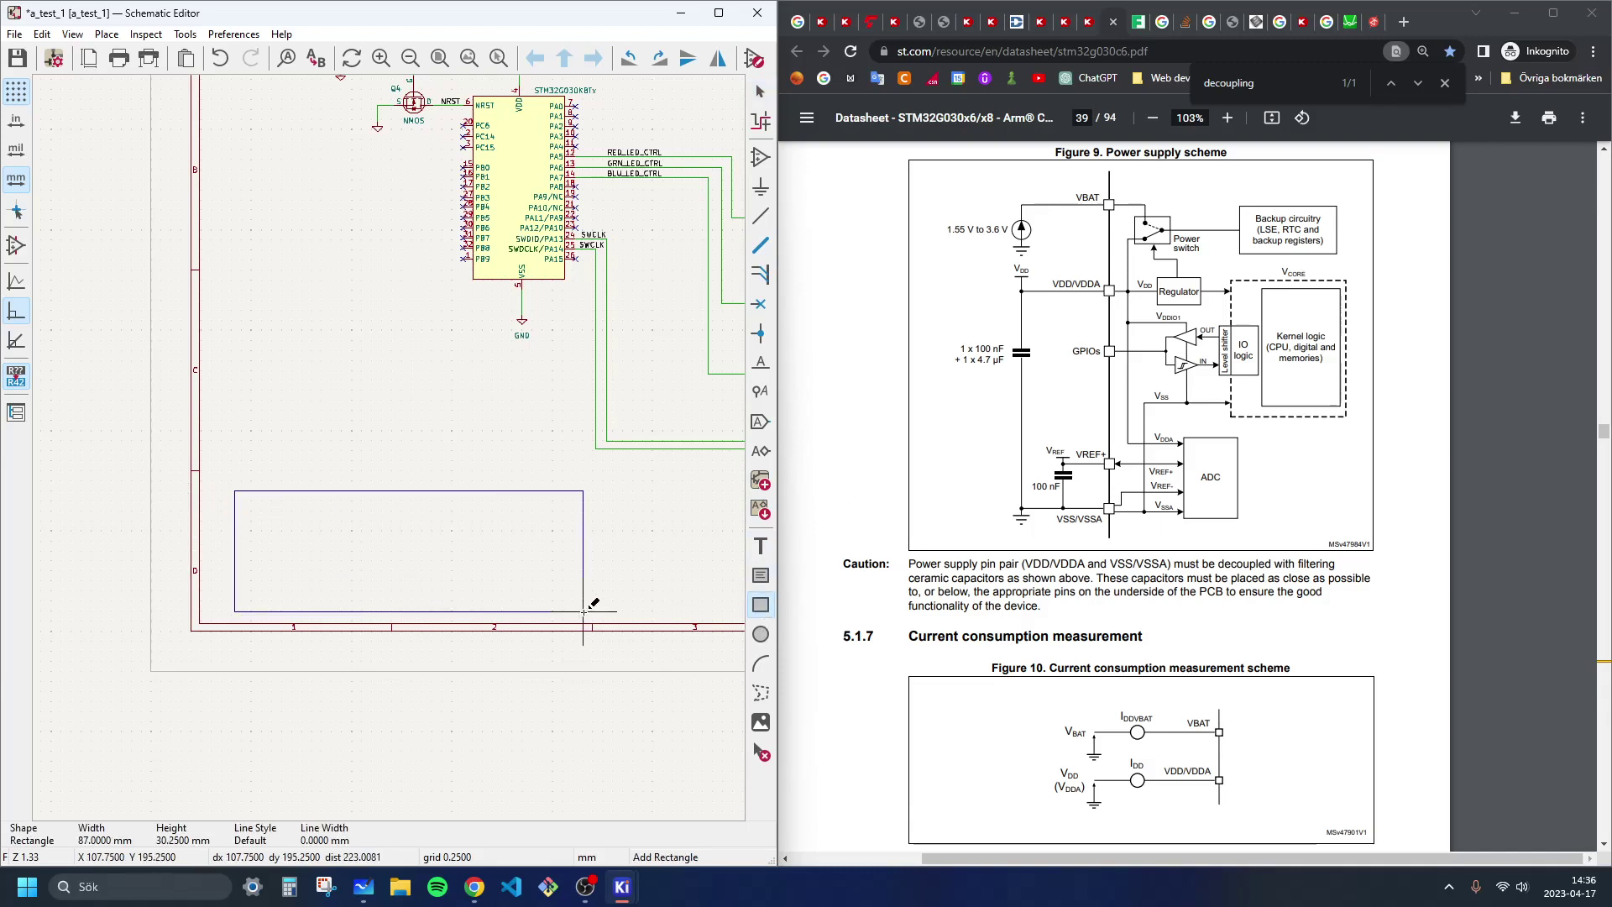
pyautogui.click(454, 607)
pyautogui.press('Escape')
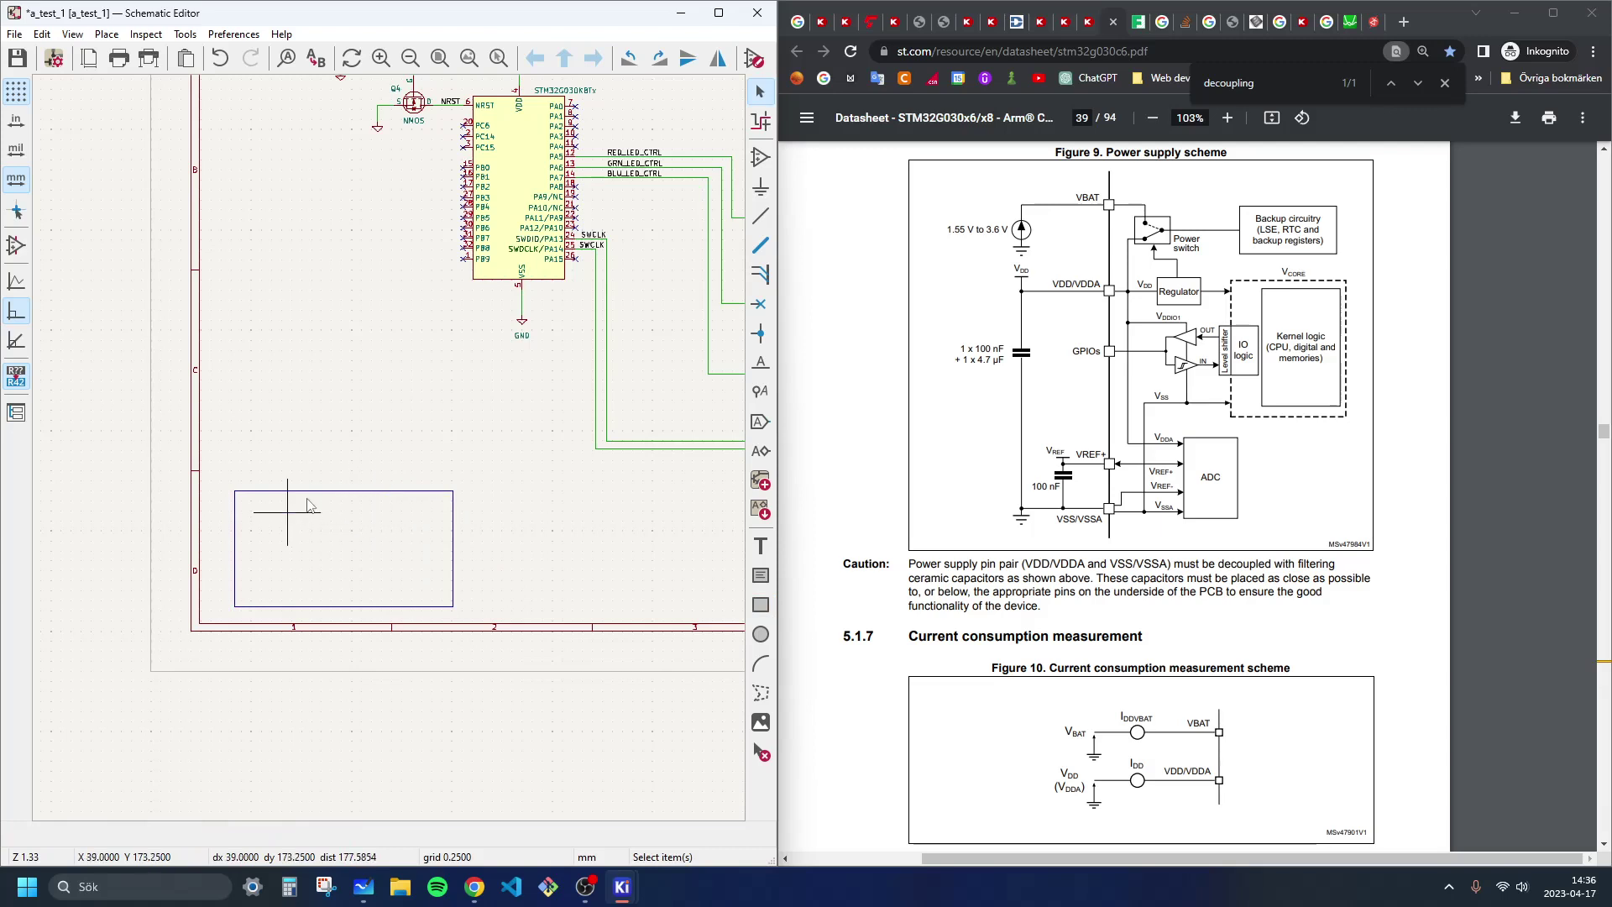
# Step: Set the new rectangle's border style to Dashed
pyautogui.doubleClick(374, 493)
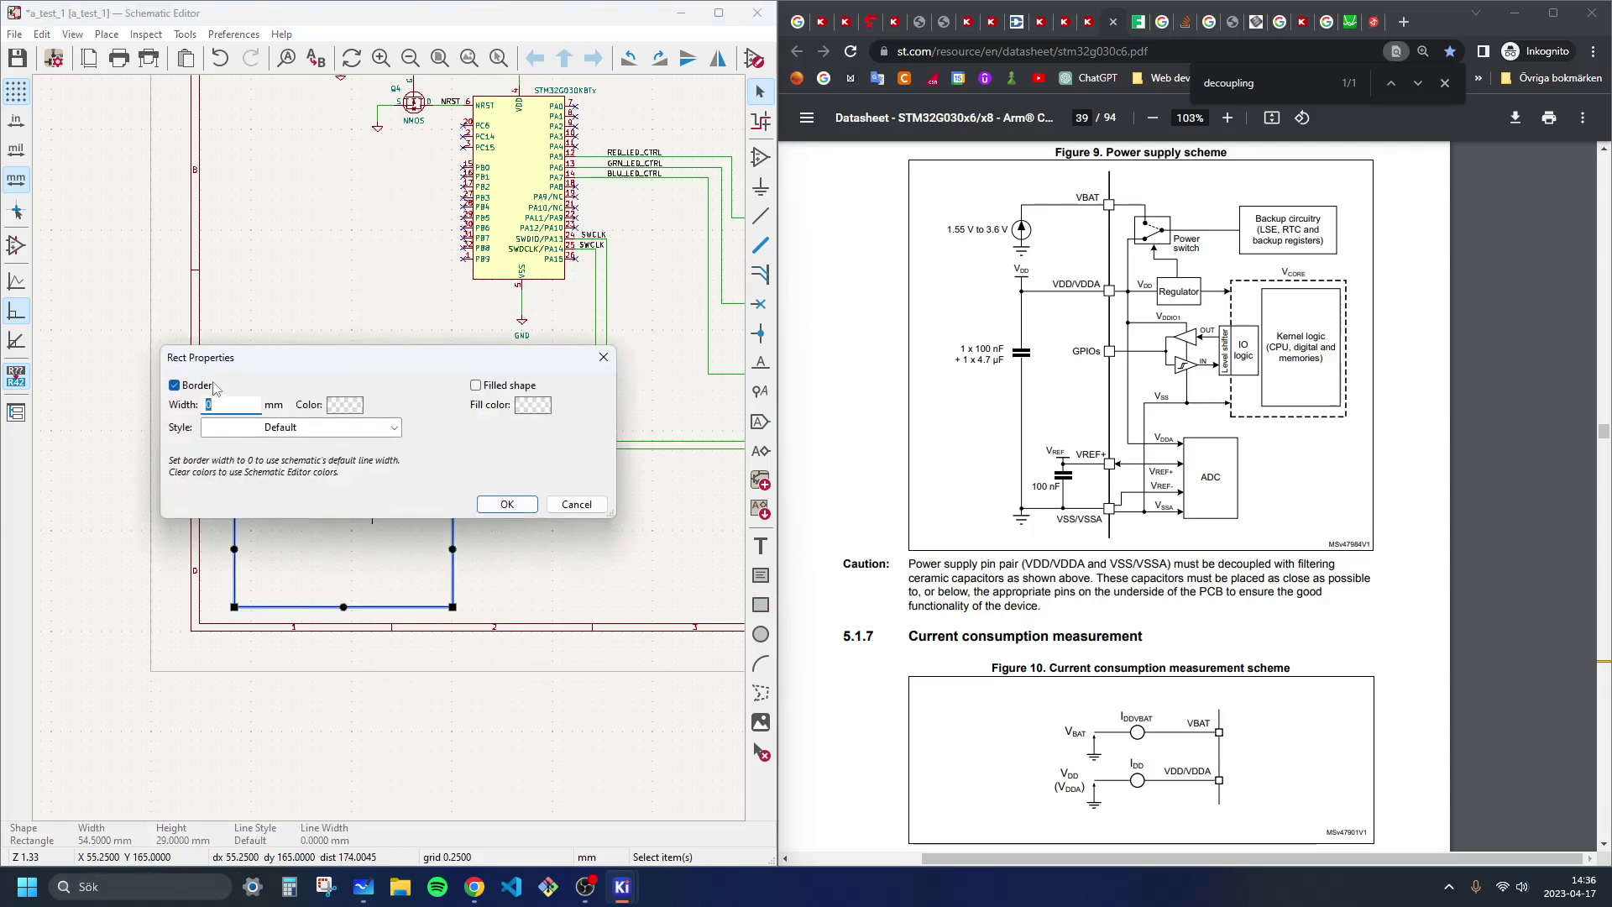
pyautogui.click(363, 429)
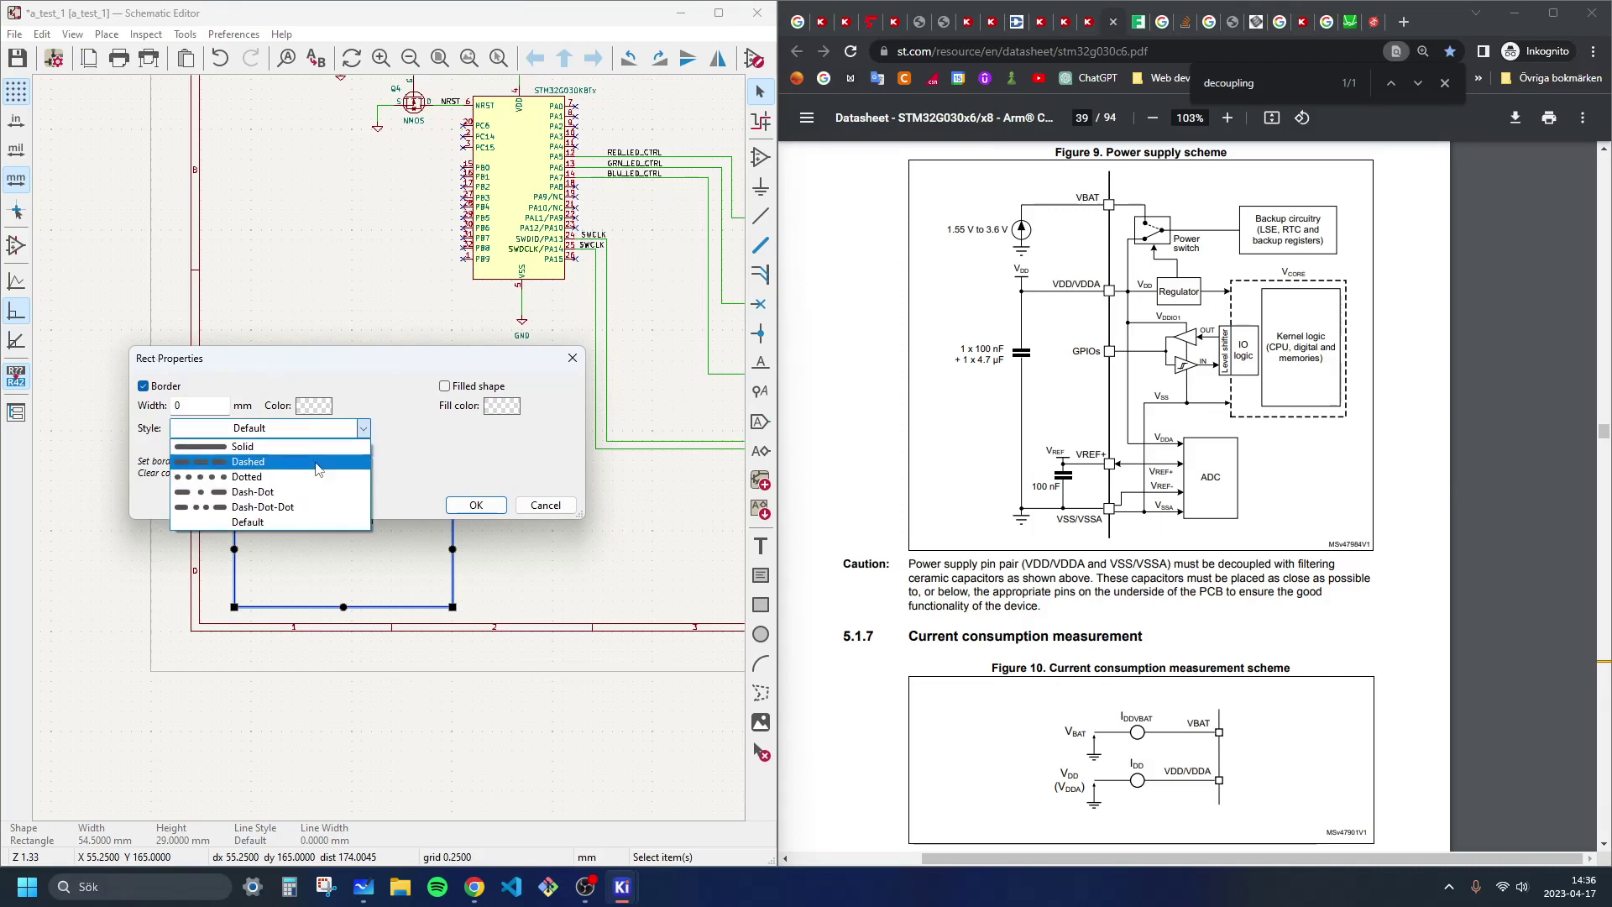
pyautogui.click(255, 467)
pyautogui.click(476, 505)
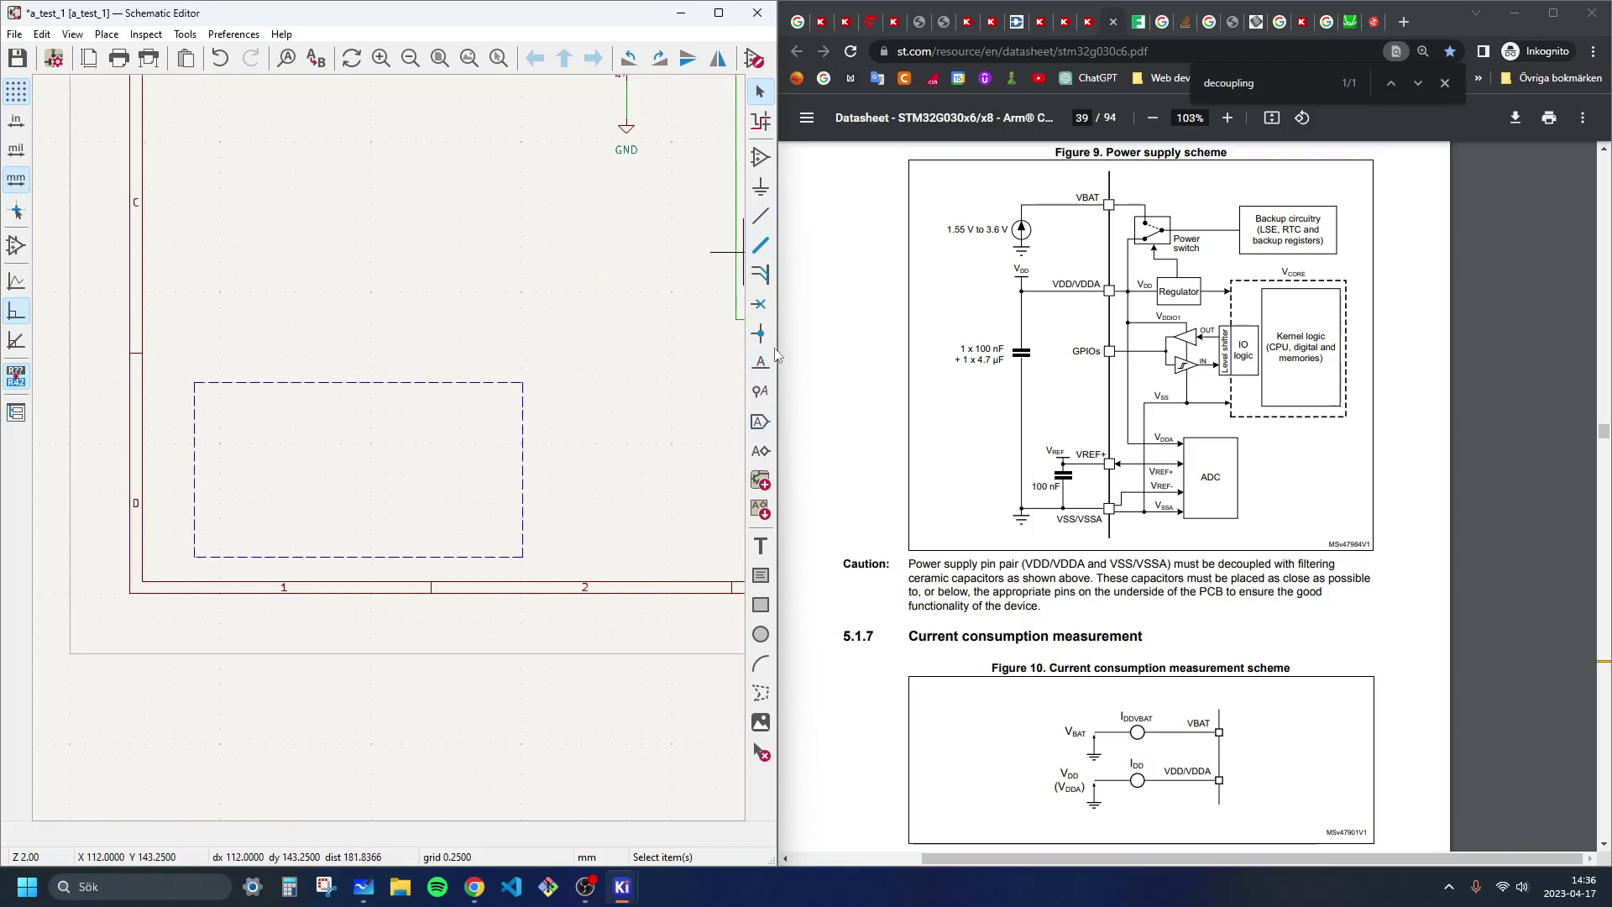
# Step: Add the title text "Decoupling Capacitors" at size 1.27*2 mm, placed on the dashed rectangle's upper-left corner
pyautogui.click(761, 546)
pyautogui.write('Decoupling Capacitors')
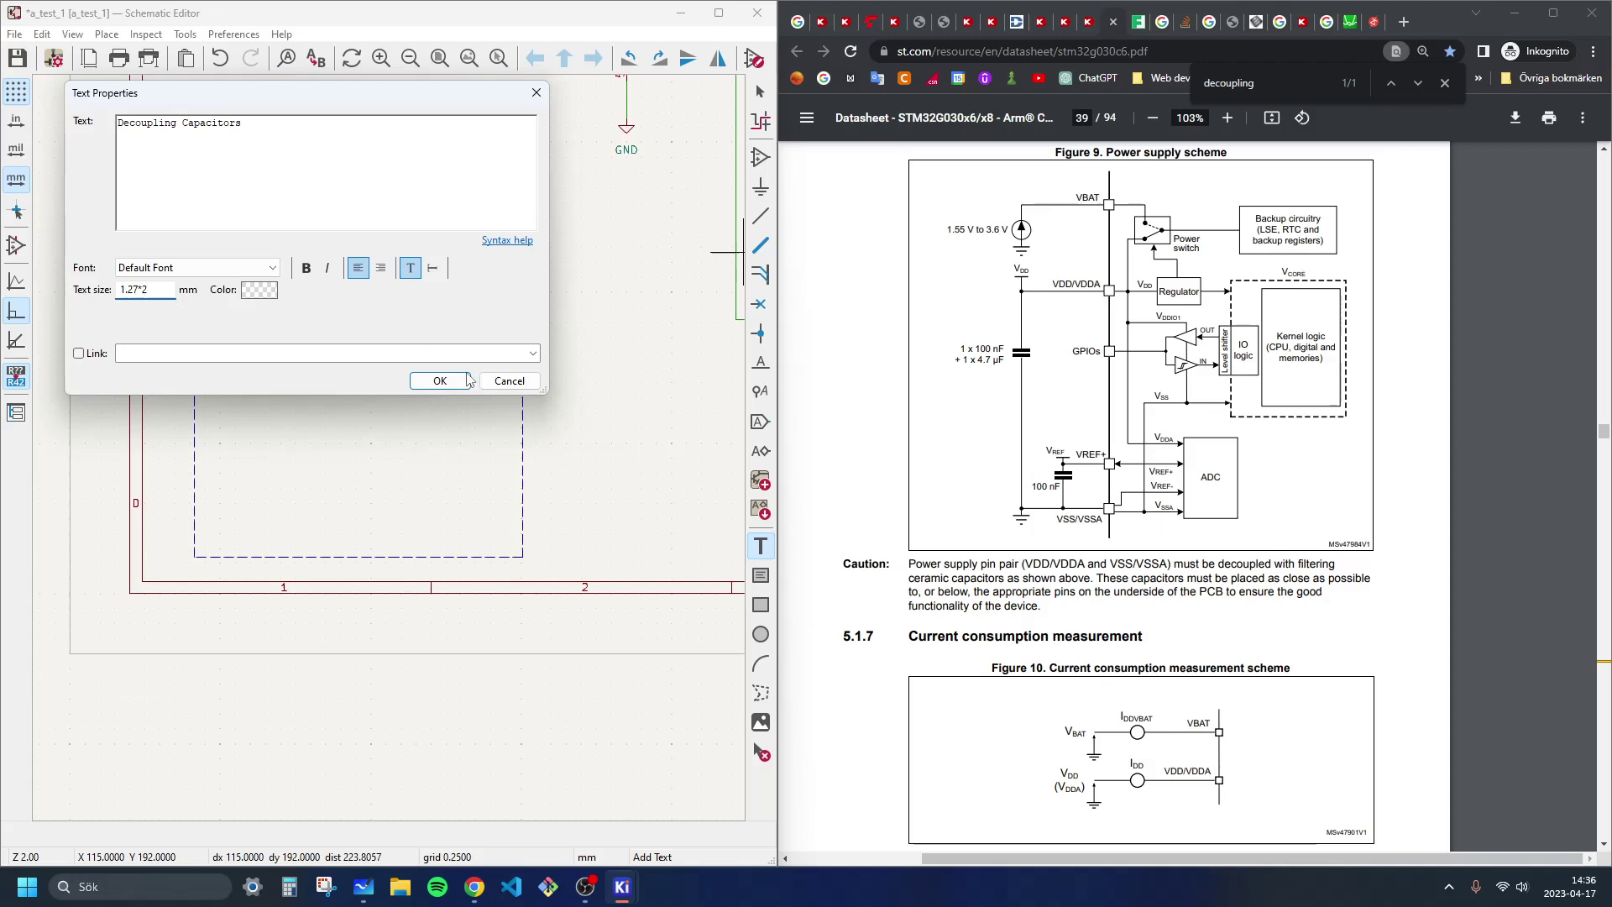
pyautogui.click(437, 383)
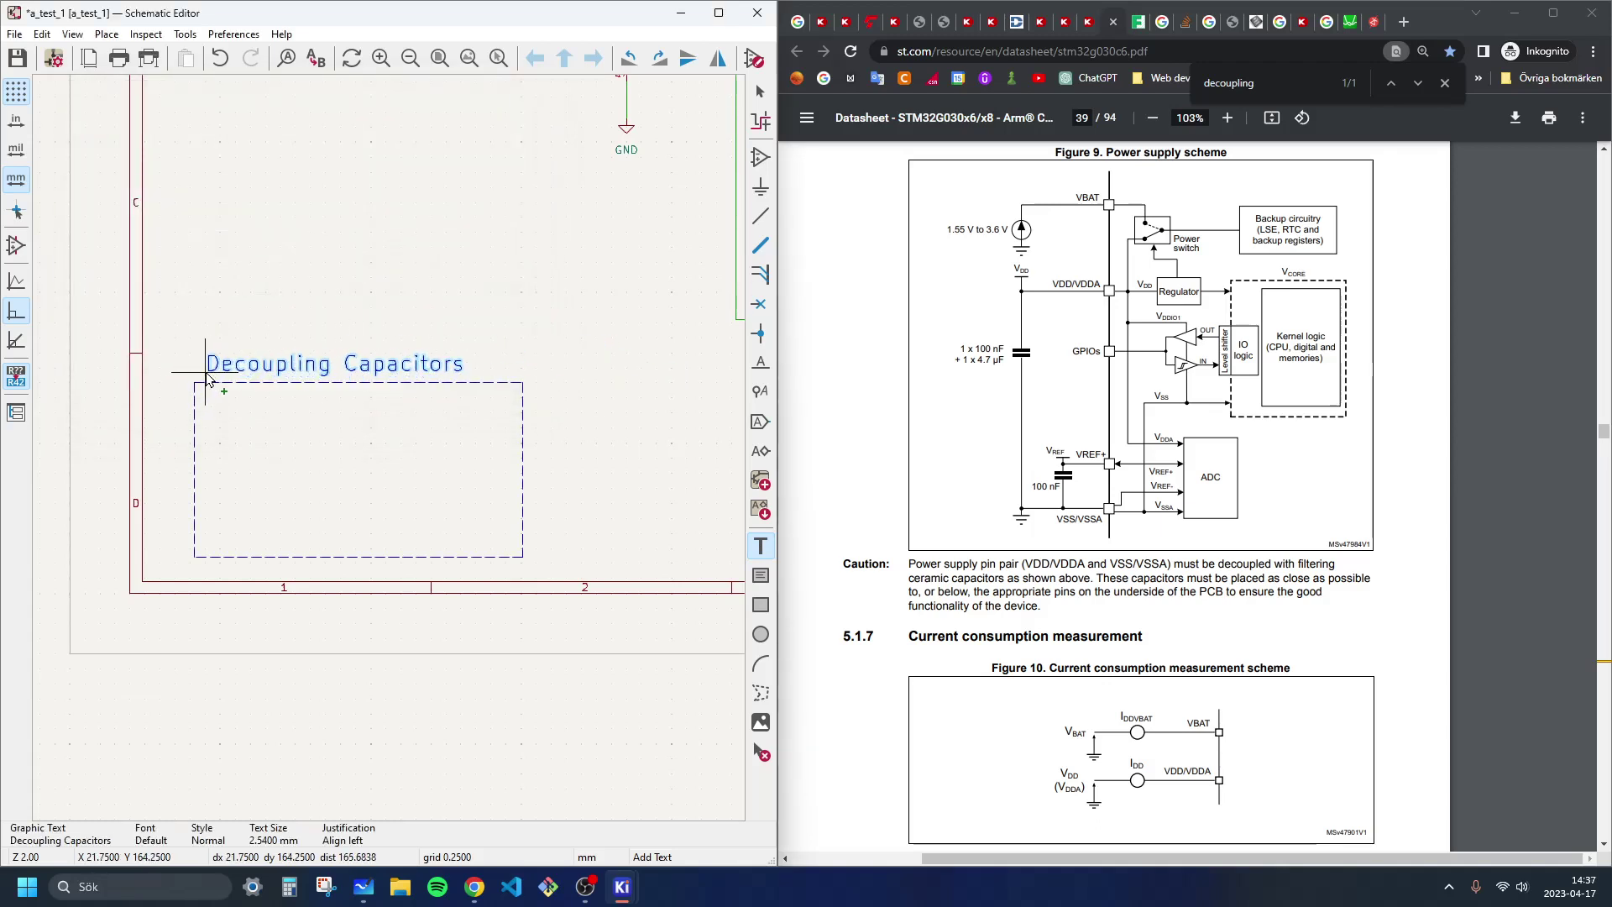
pyautogui.click(197, 385)
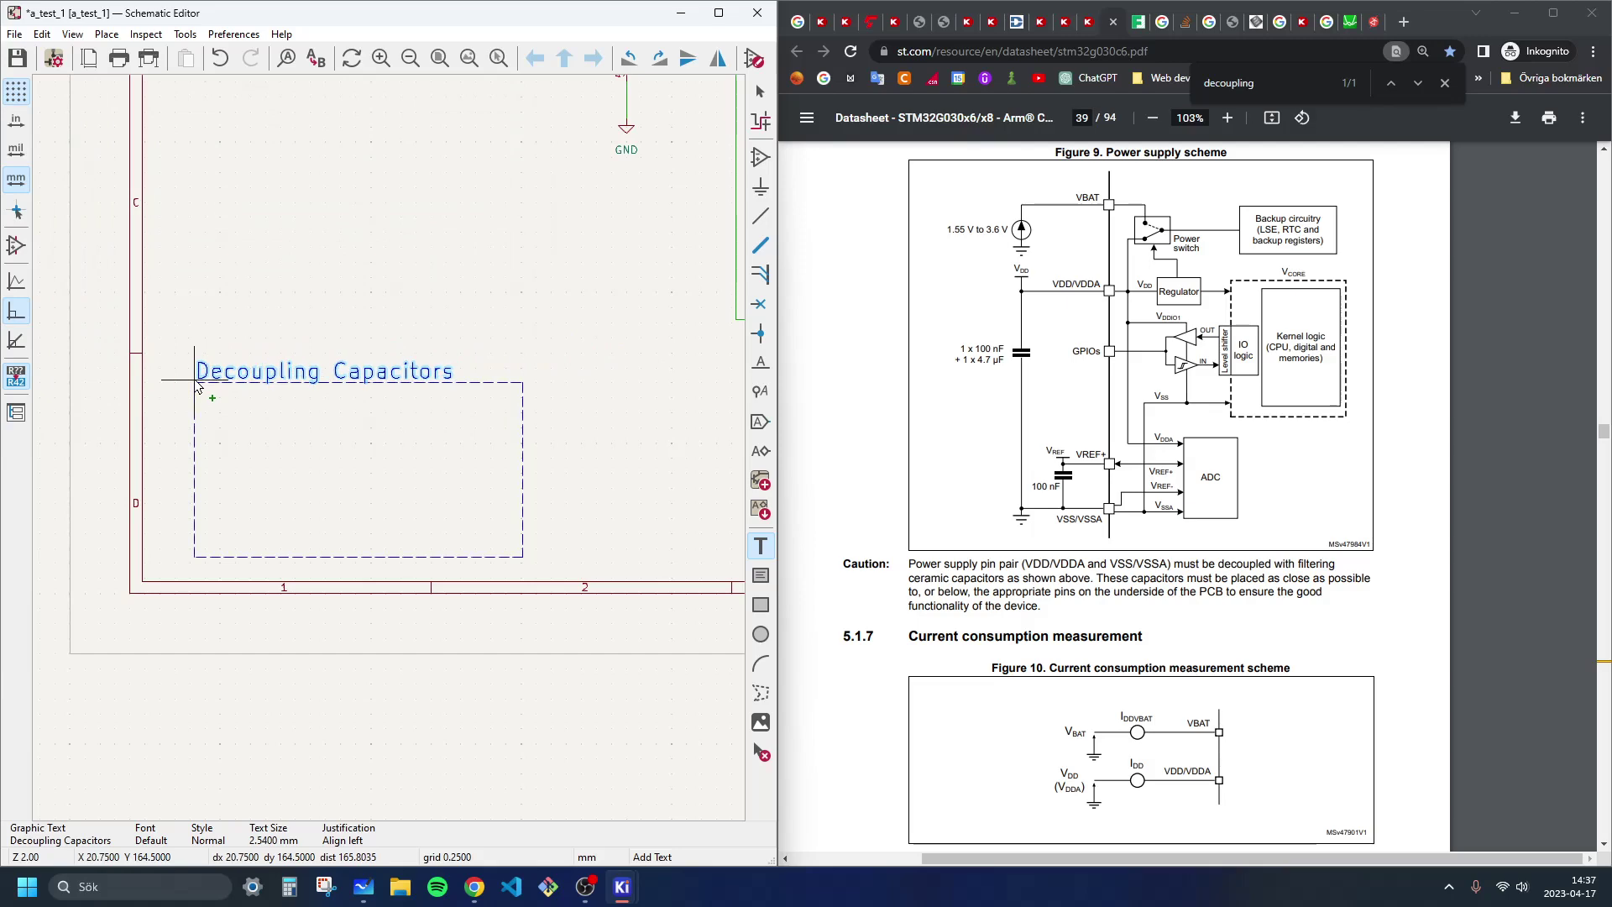
# Step: Place an unpolarized capacitor (Device C) inside the dashed rectangle and set its value to 4.7u
pyautogui.scroll(2, 478, 398)
pyautogui.write('a')
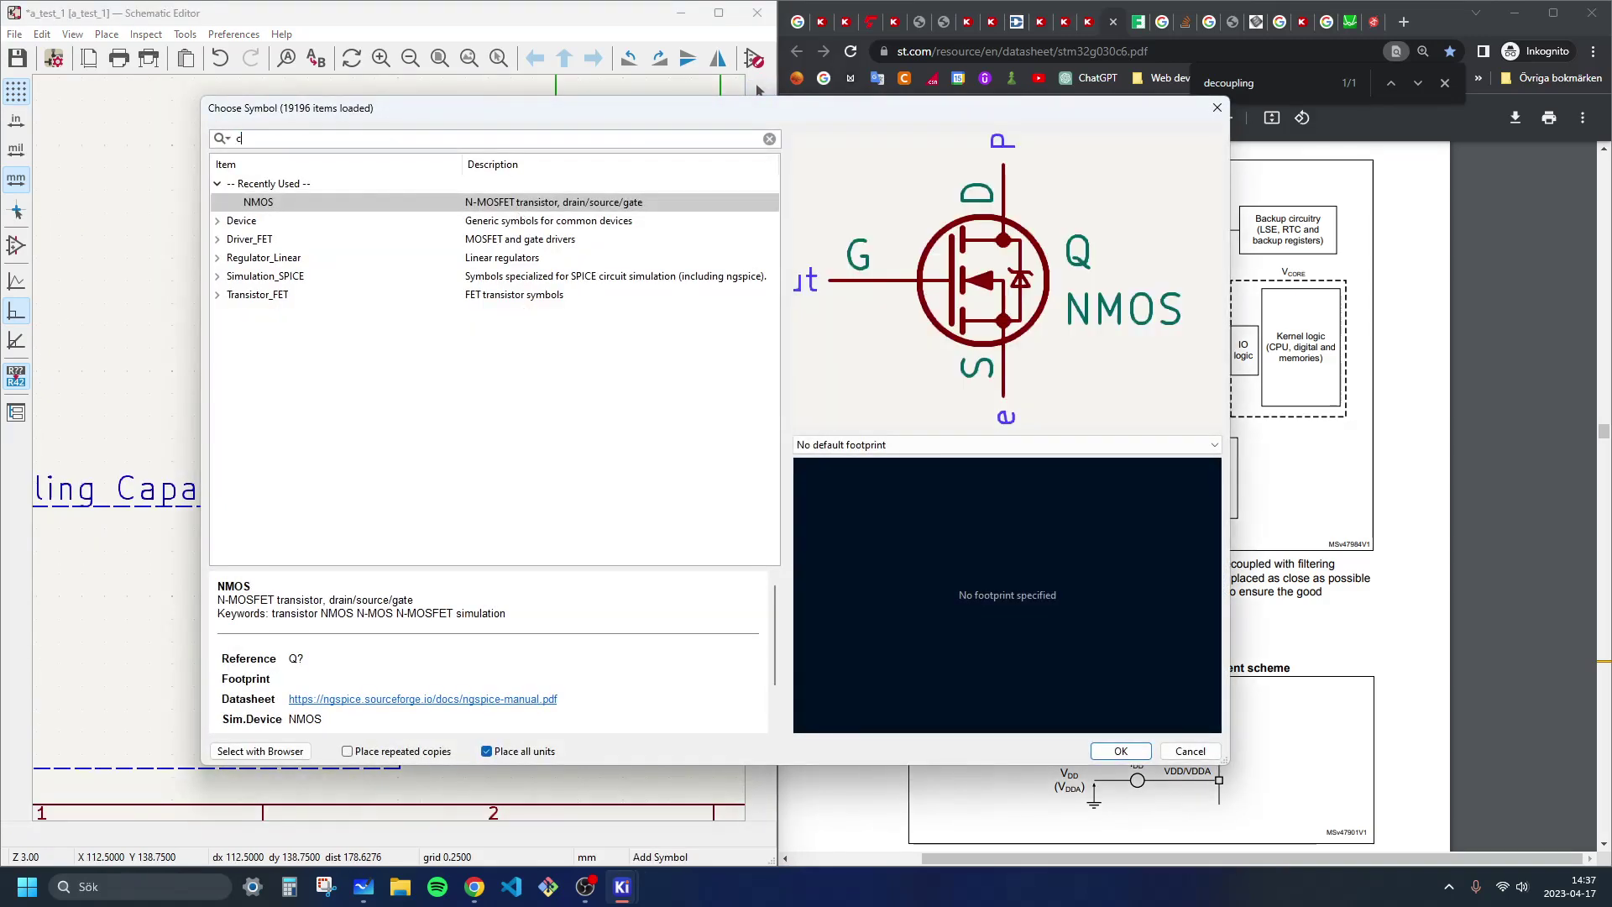
pyautogui.write('c')
pyautogui.scroll(-1, 366, 477)
pyautogui.doubleClick(274, 498)
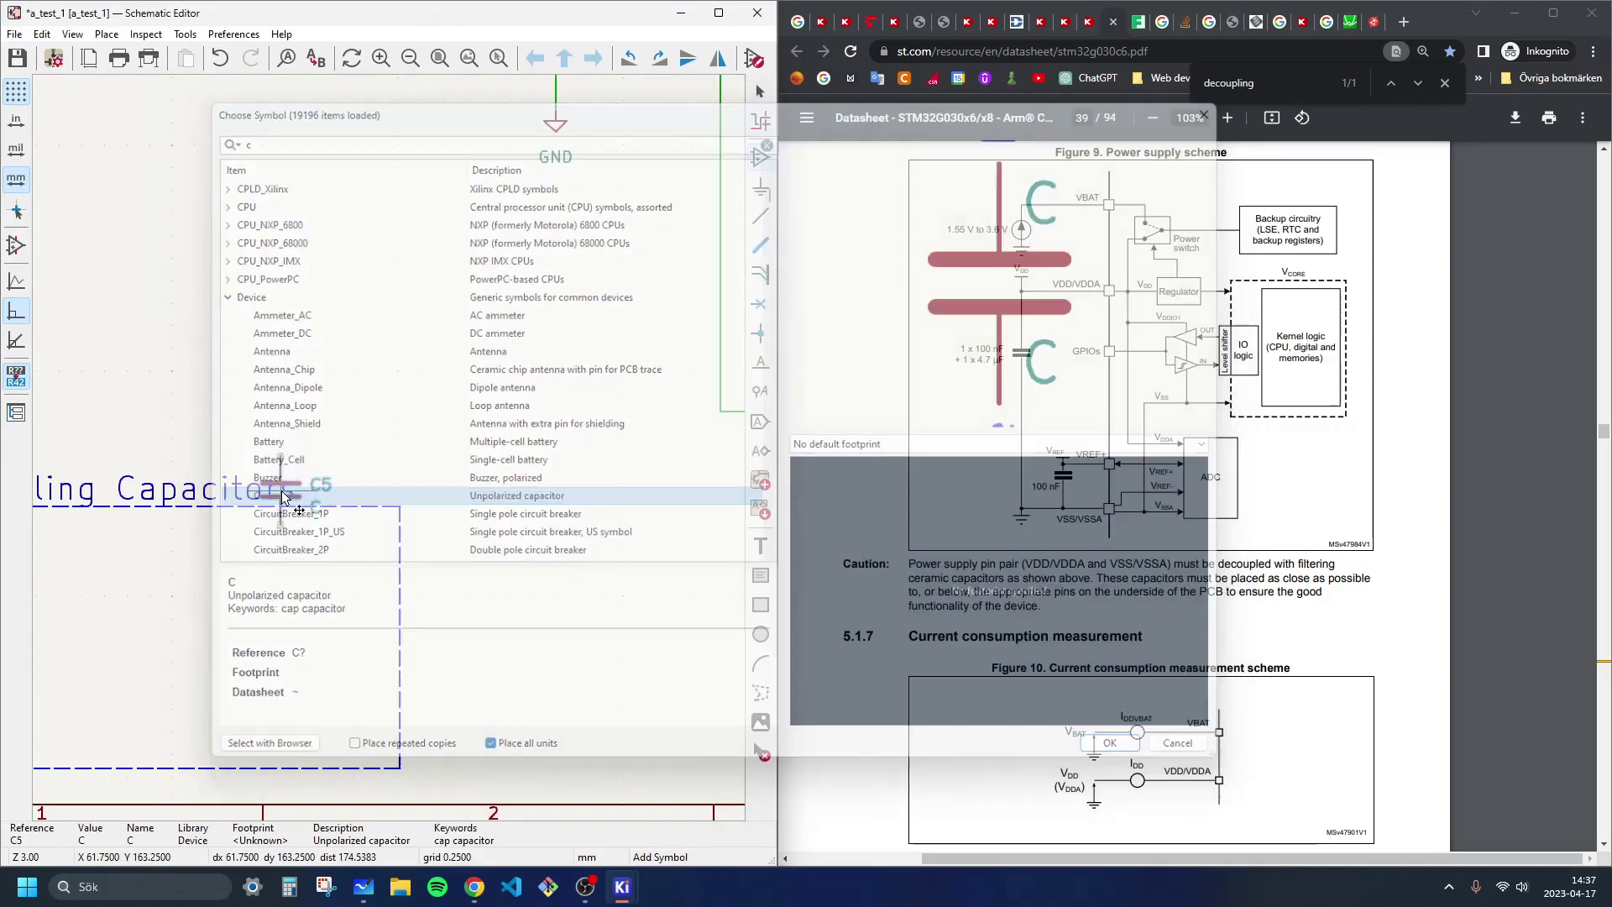
pyautogui.click(348, 492)
pyautogui.press('v')
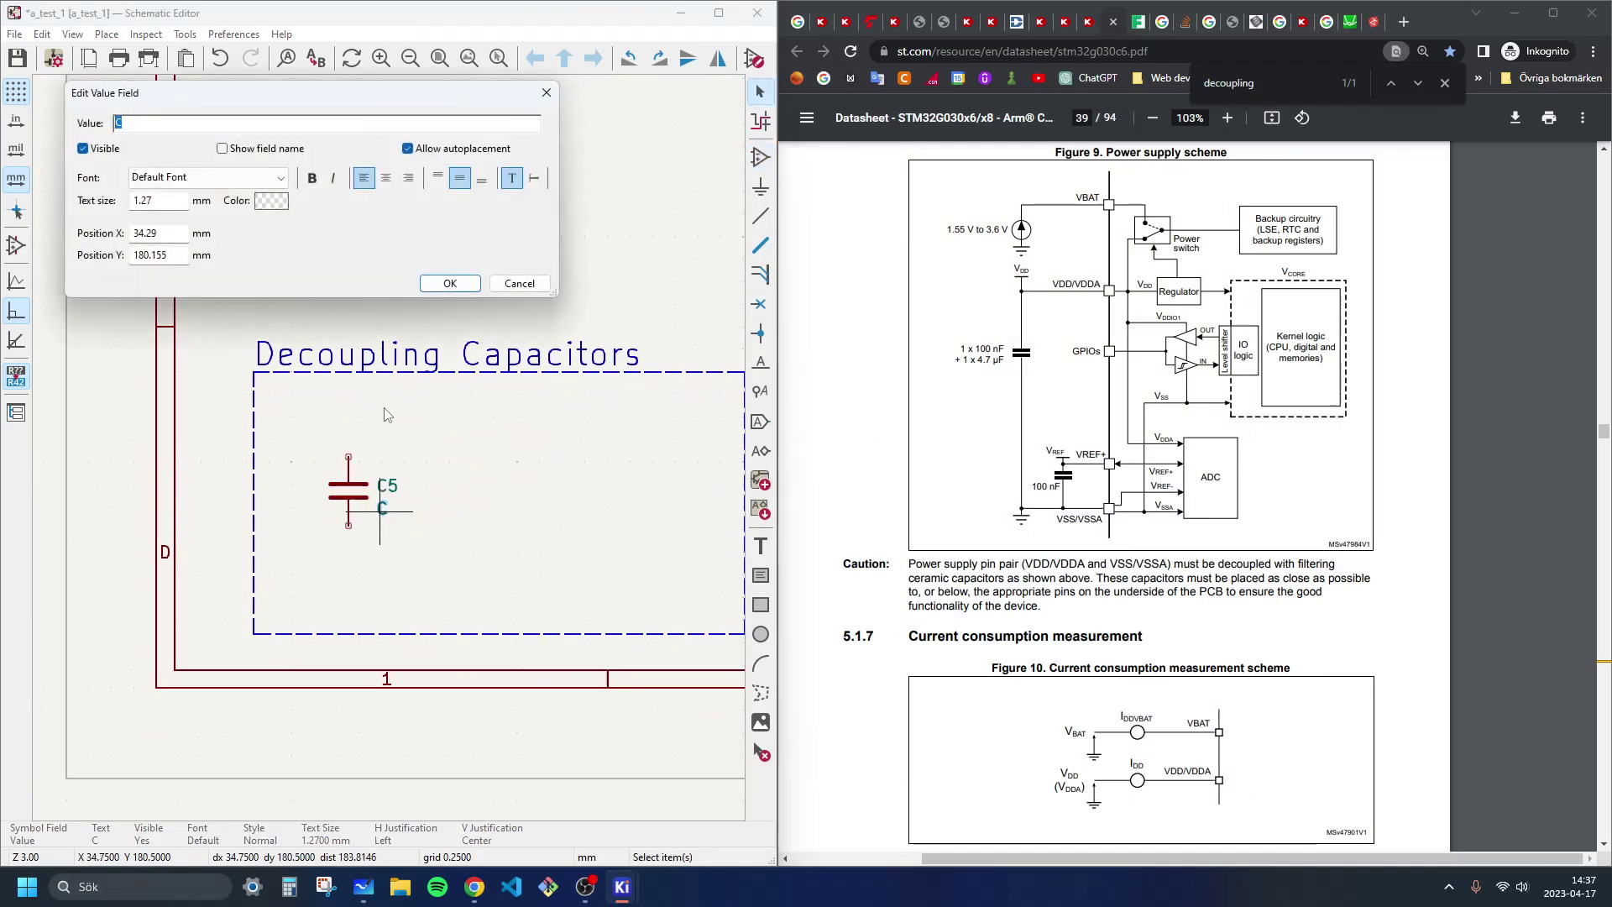
pyautogui.press('Return')
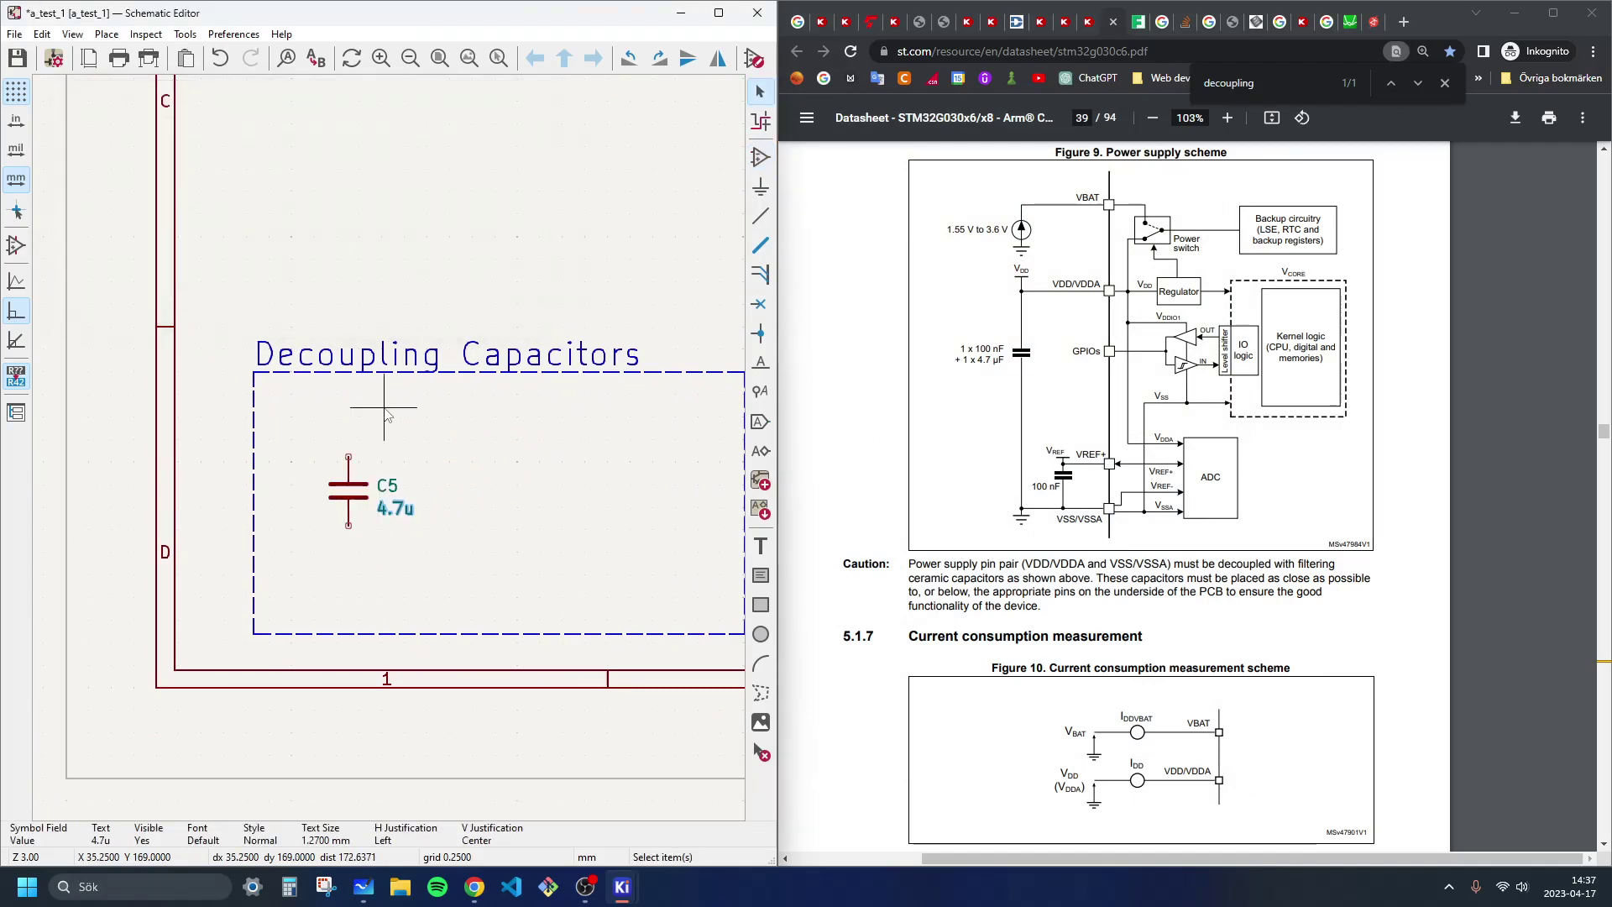
# Step: Open the 4.7u capacitor's symbol for editing and inspect its upper pin
pyautogui.moveTo(357, 496); pyautogui.dragTo(240, 465, button='middle')
pyautogui.click(240, 465)
pyautogui.doubleClick(244, 466)
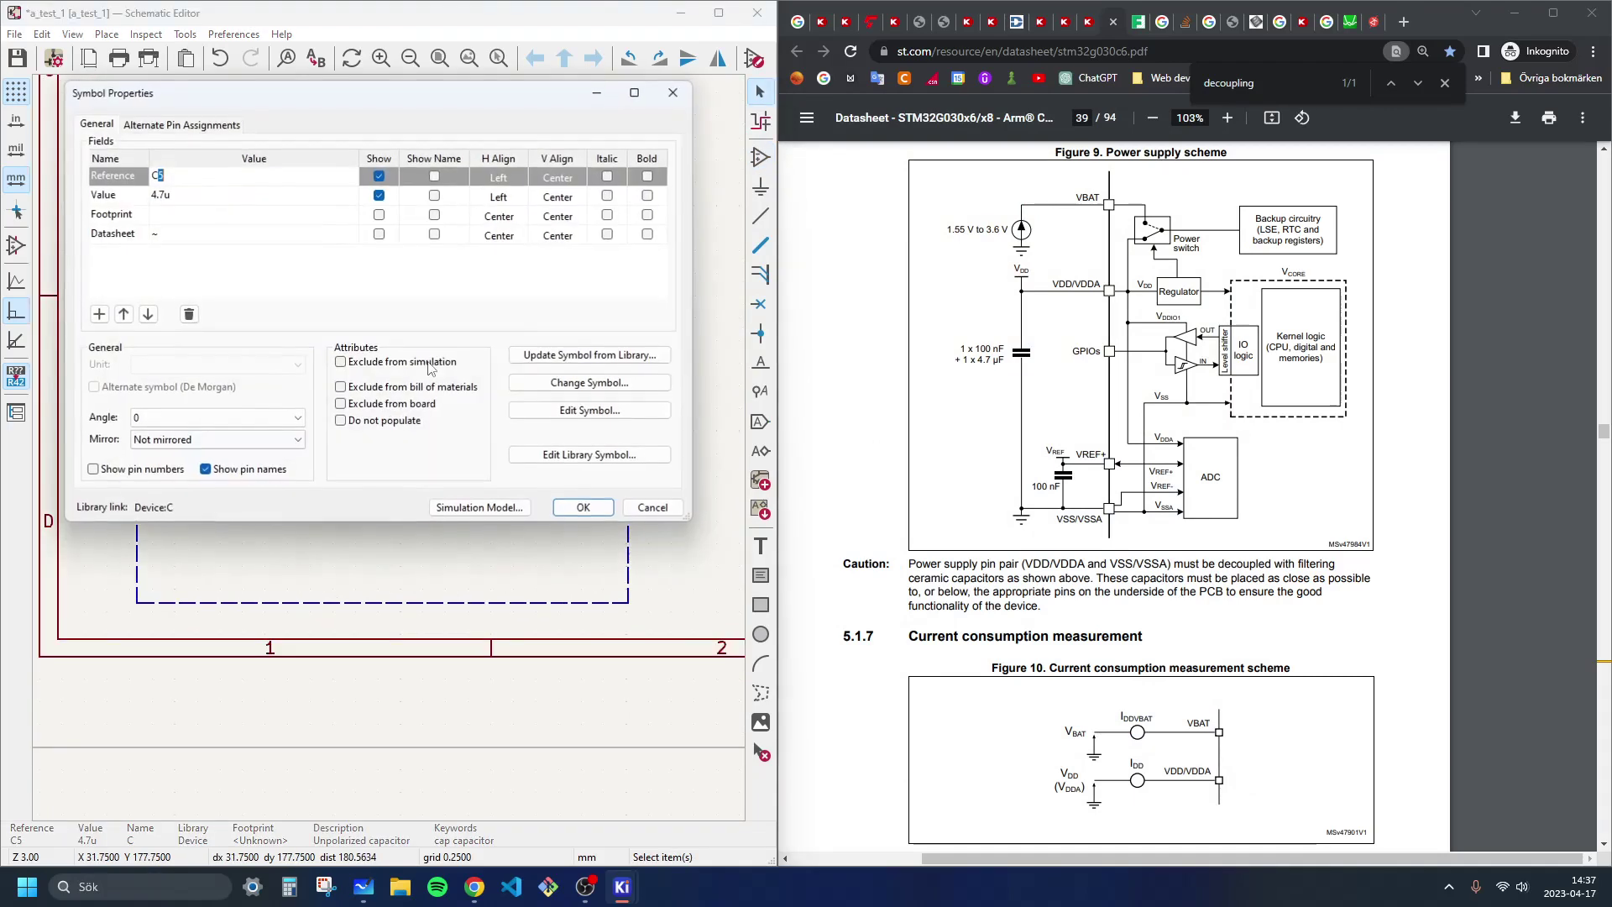
pyautogui.click(561, 410)
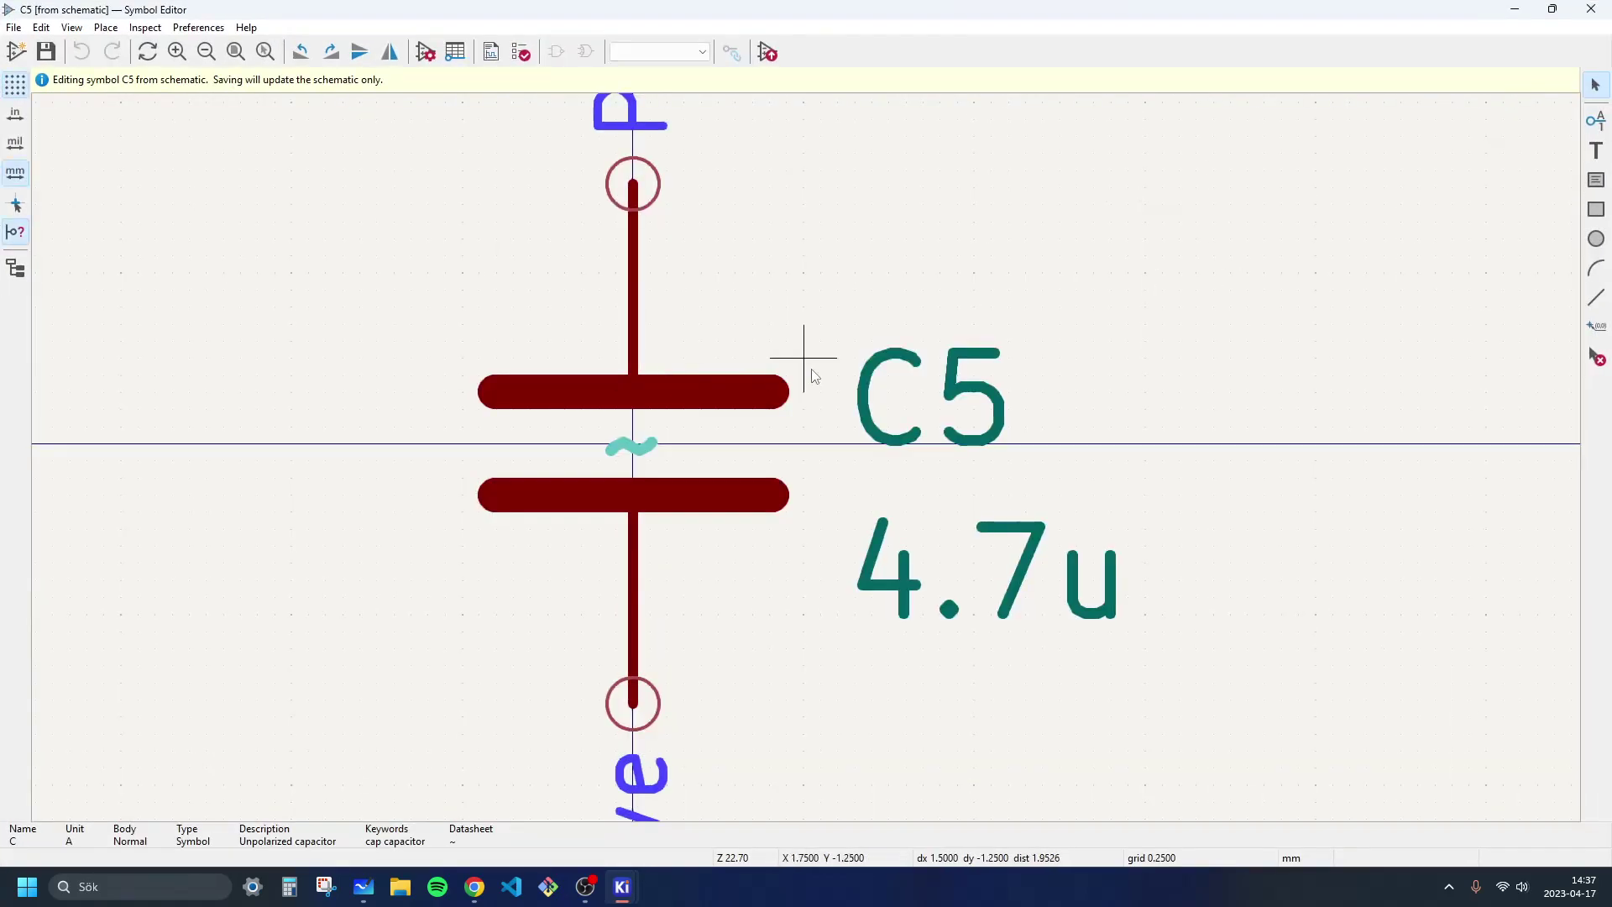
pyautogui.click(634, 180)
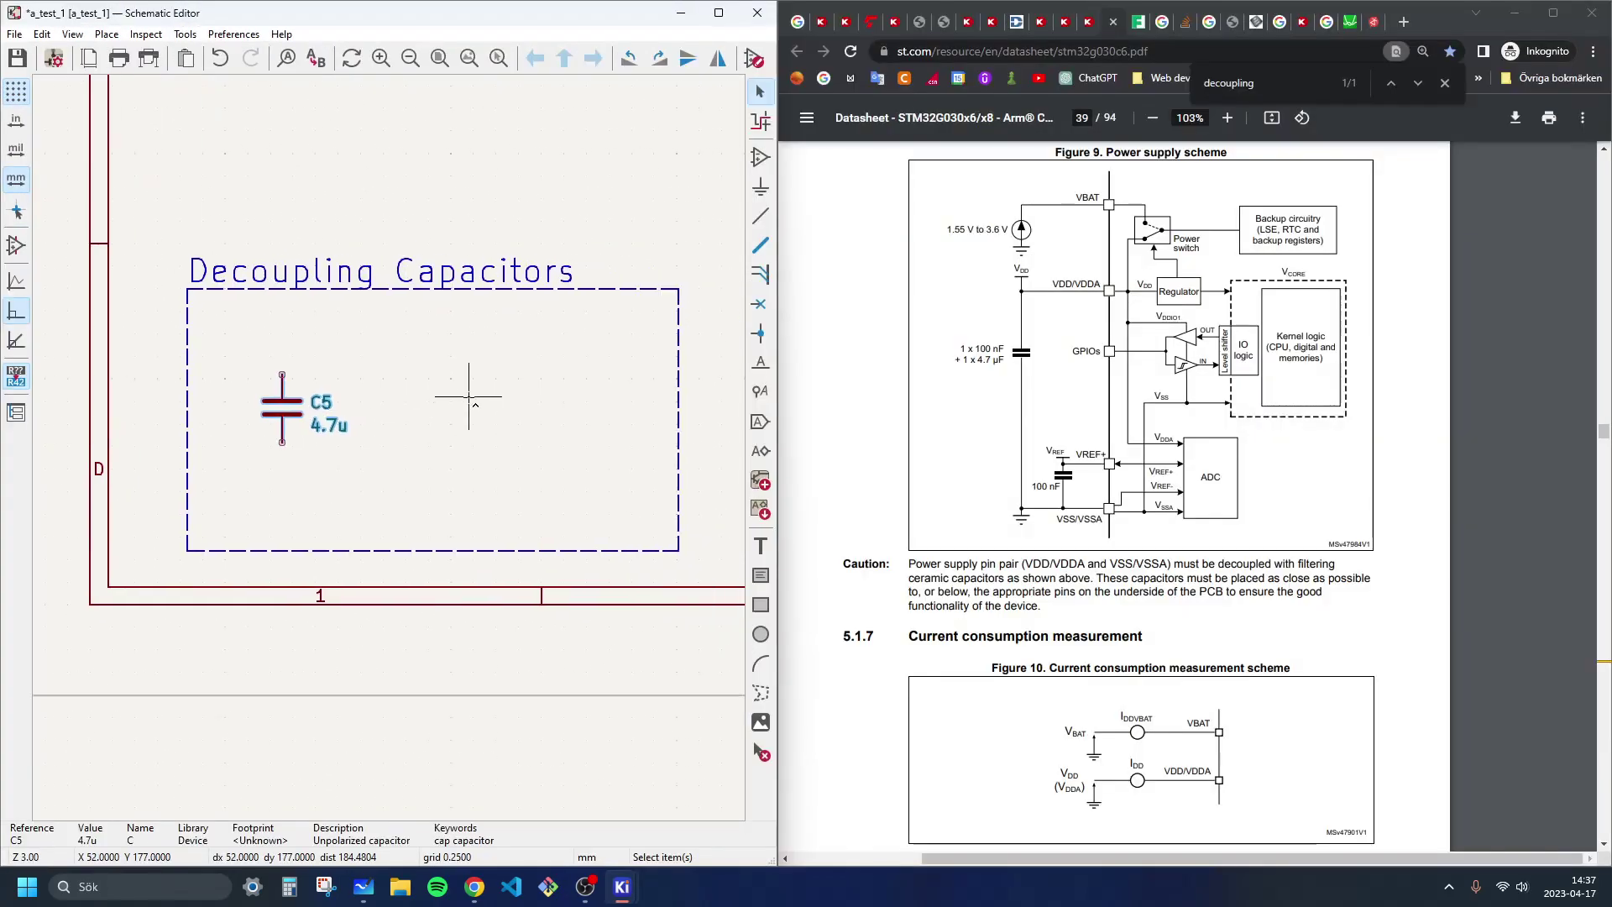
# Step: Duplicate the 4.7u capacitor beside the original and set the copy's value to 100n
pyautogui.hotkey('ctrl', 'd')
pyautogui.click(419, 410)
pyautogui.doubleClick(477, 428)
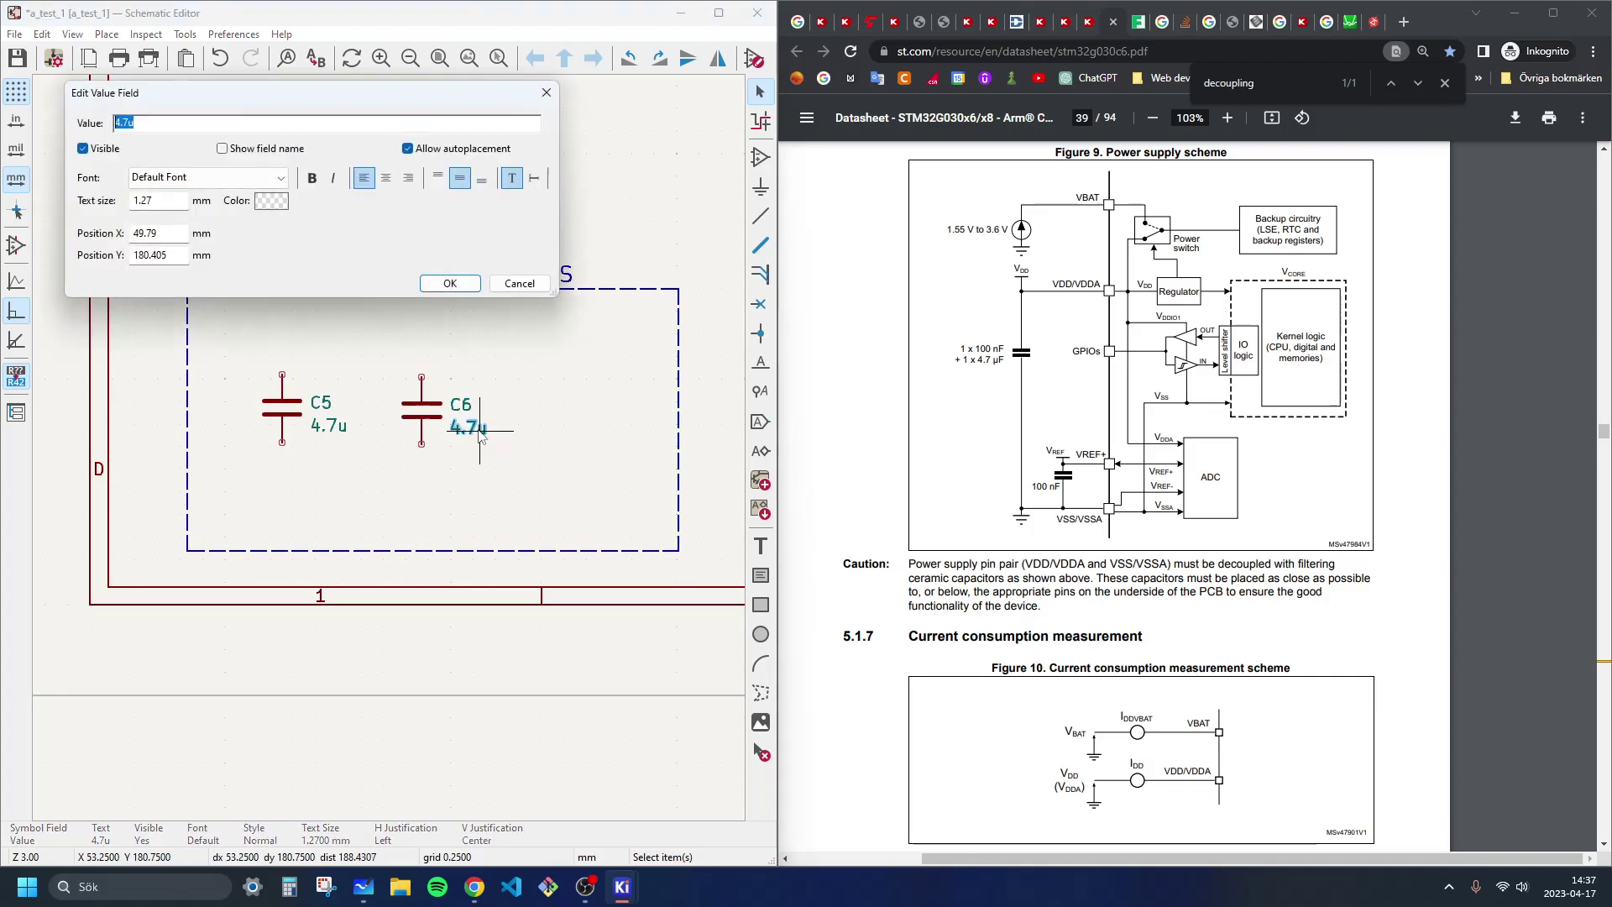
pyautogui.write('100n')
pyautogui.press('Return')
# Step: Wire the 4.7u and 100n capacitors in parallel between a ground symbol and a +3.3V power symbol
pyautogui.scroll(-3, 487, 269)
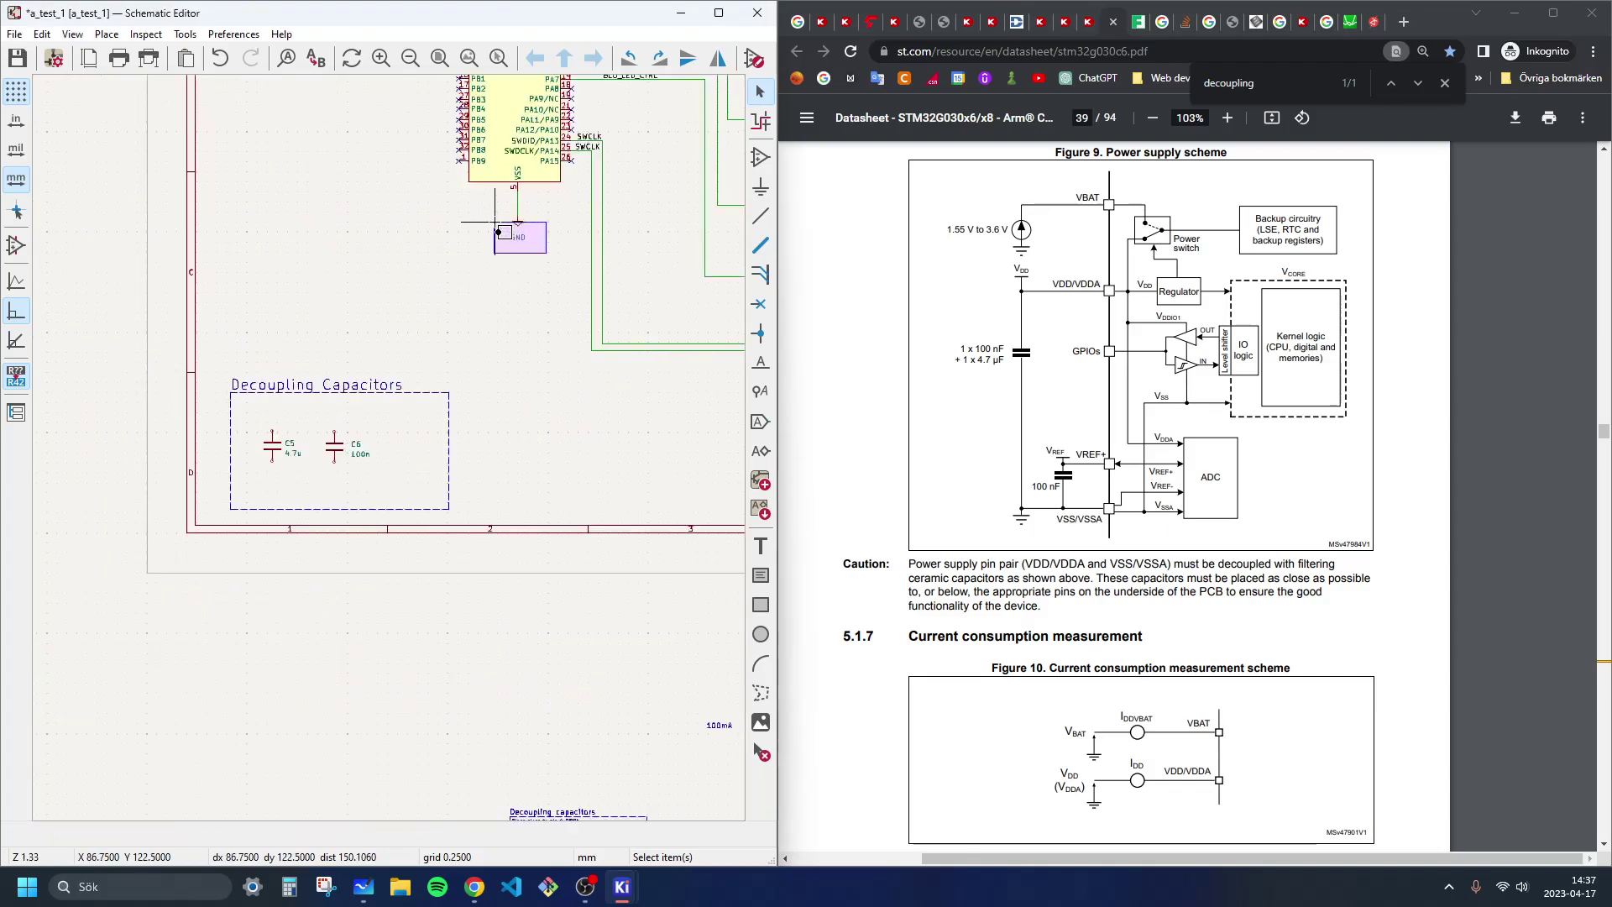
pyautogui.click(494, 256)
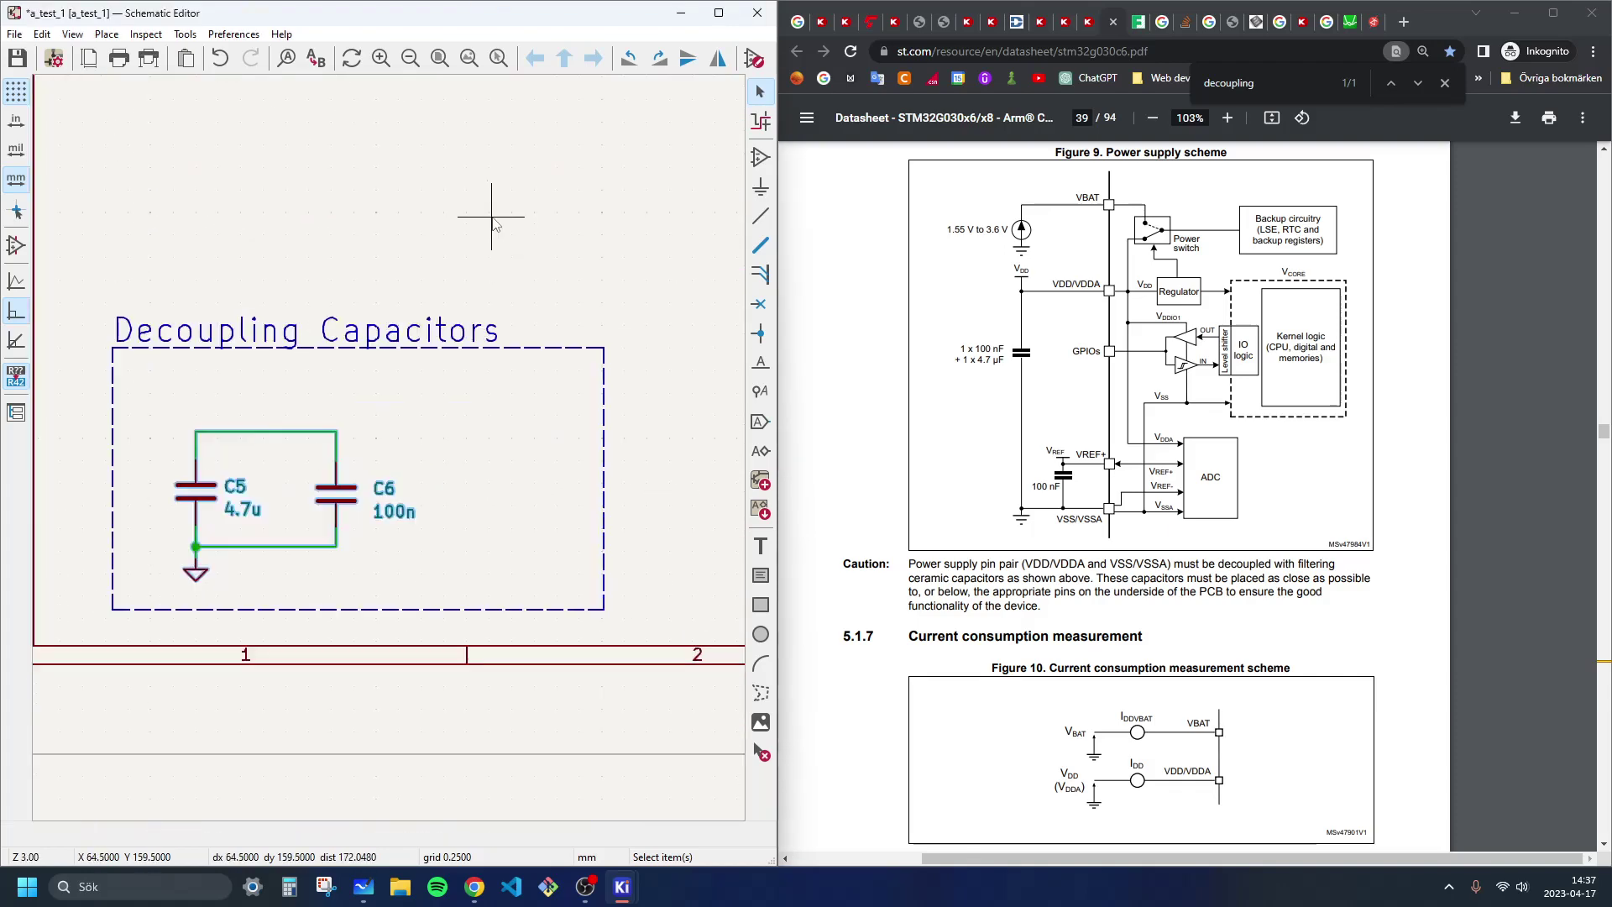
pyautogui.scroll(-6, 493, 223)
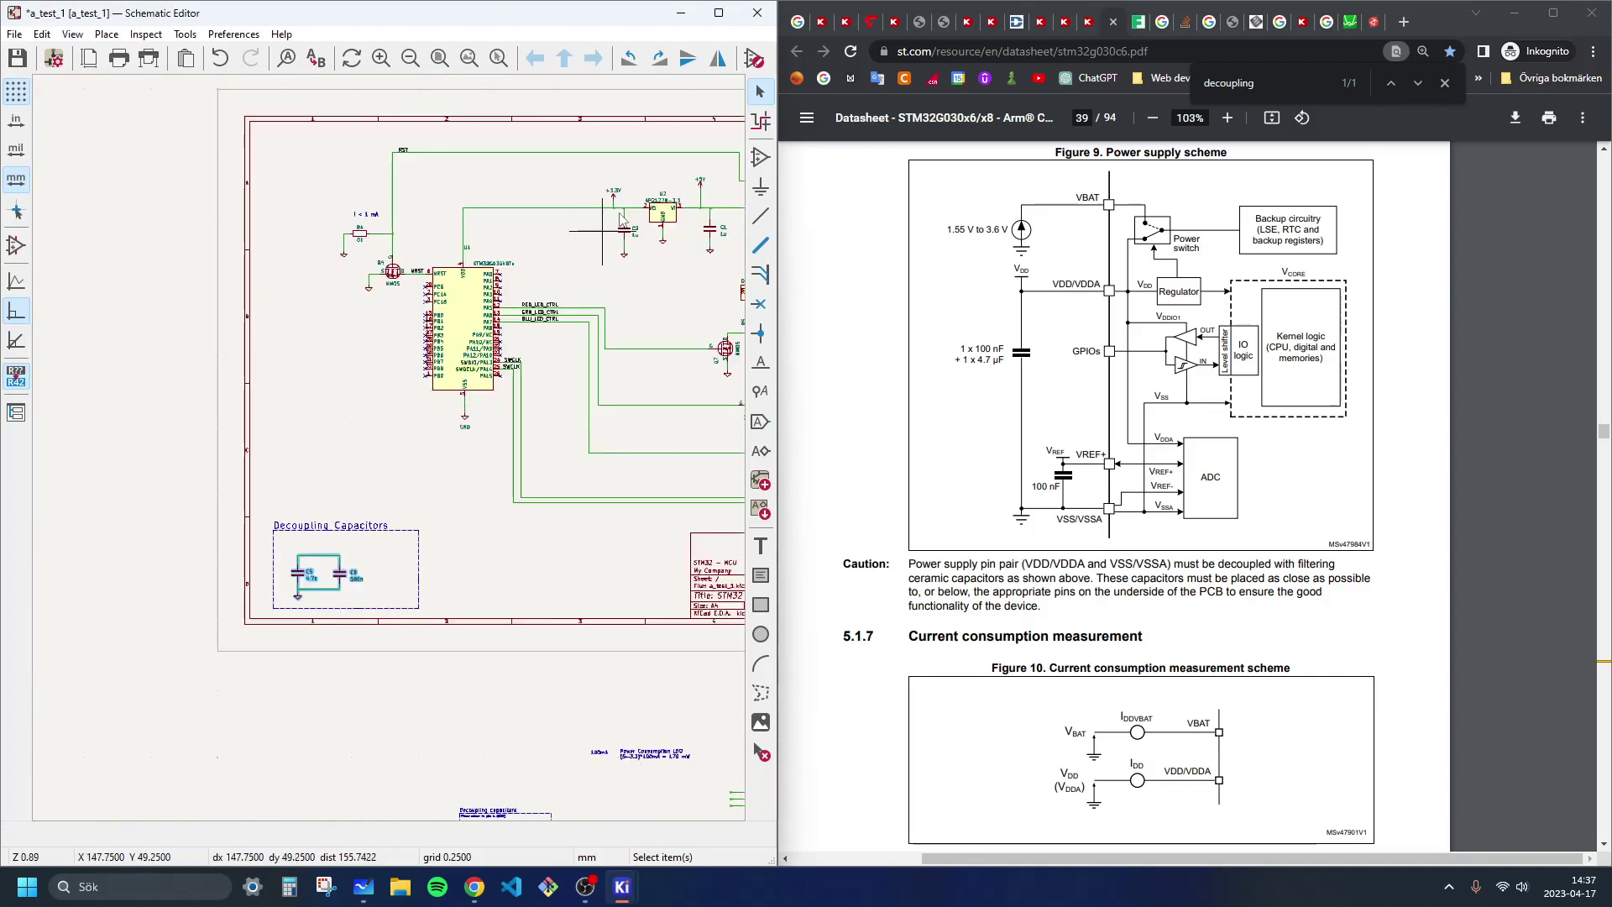
pyautogui.scroll(6, 359, 487)
pyautogui.click(319, 463)
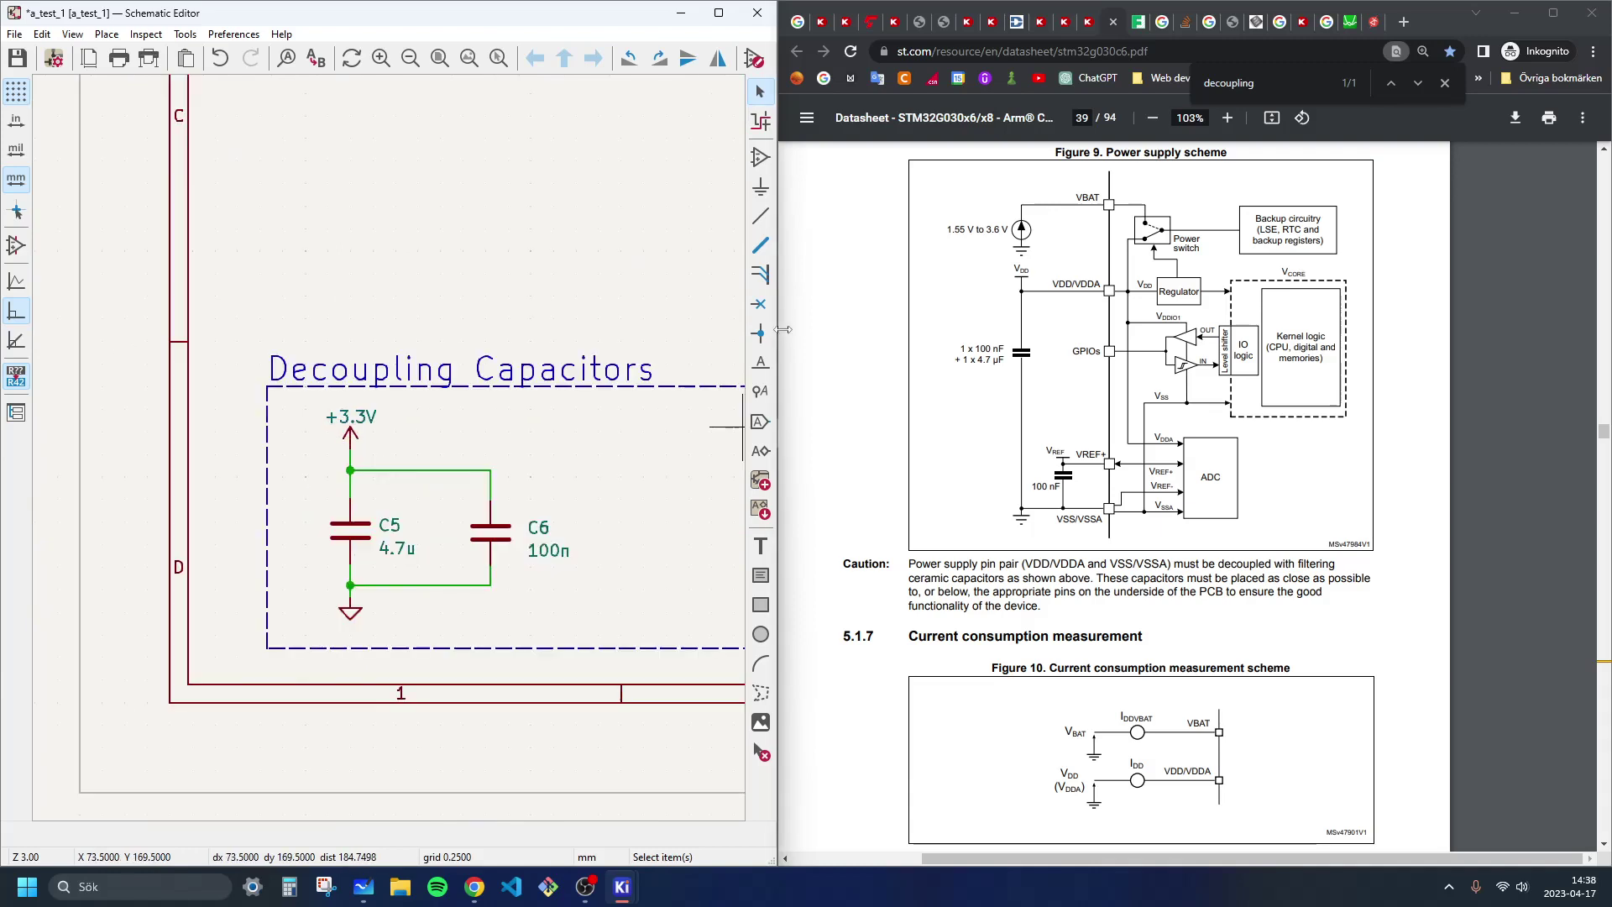
# Step: Add the text "VDD" above the wire joining the tops of the two capacitors
pyautogui.click(760, 547)
pyautogui.click(439, 380)
pyautogui.click(401, 454)
pyautogui.press('Escape')
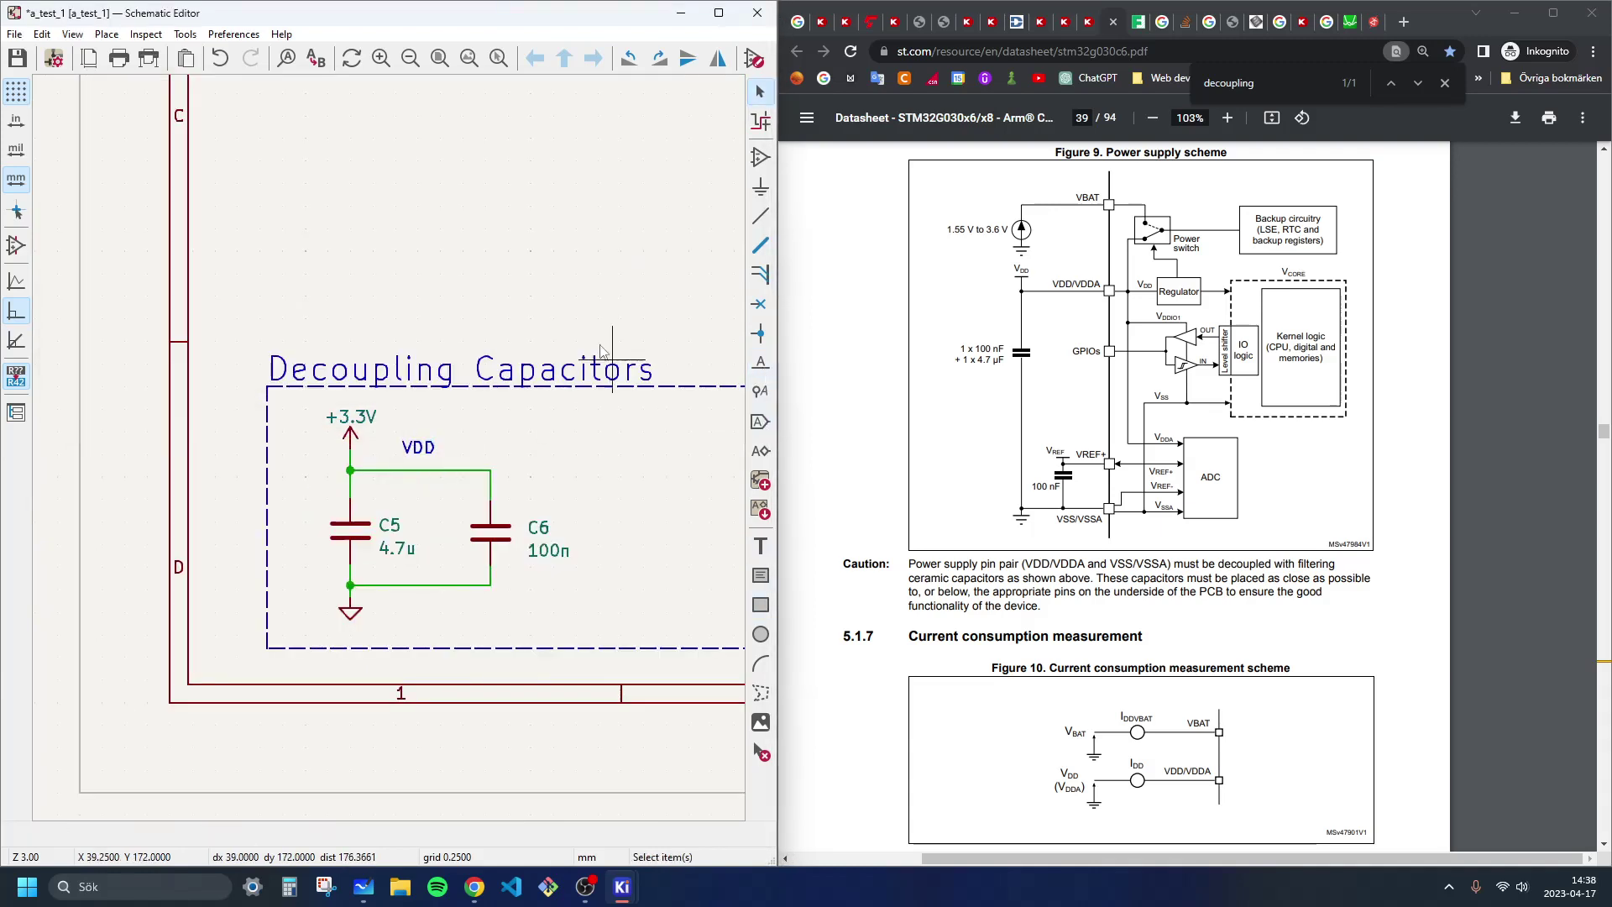
# Step: Examine the VDD supply pin of the STM32G030K8Tx microcontroller and its wiring
pyautogui.scroll(-4, 638, 311)
pyautogui.moveTo(638, 311); pyautogui.dragTo(299, 592, button='middle')
pyautogui.scroll(2, 422, 260)
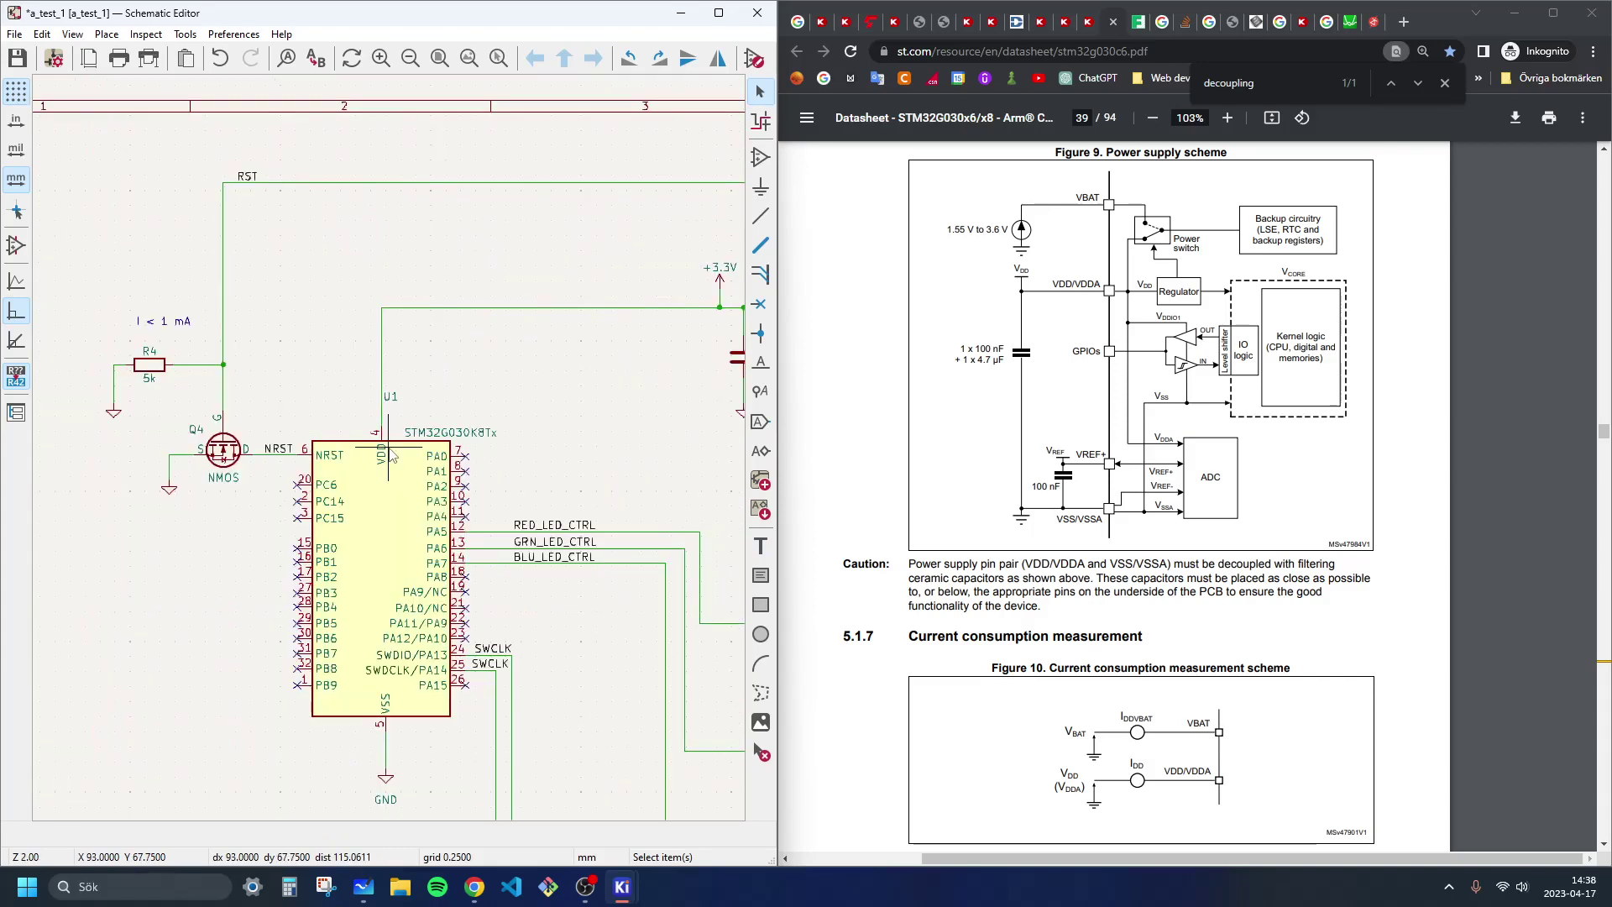
pyautogui.scroll(4, 383, 451)
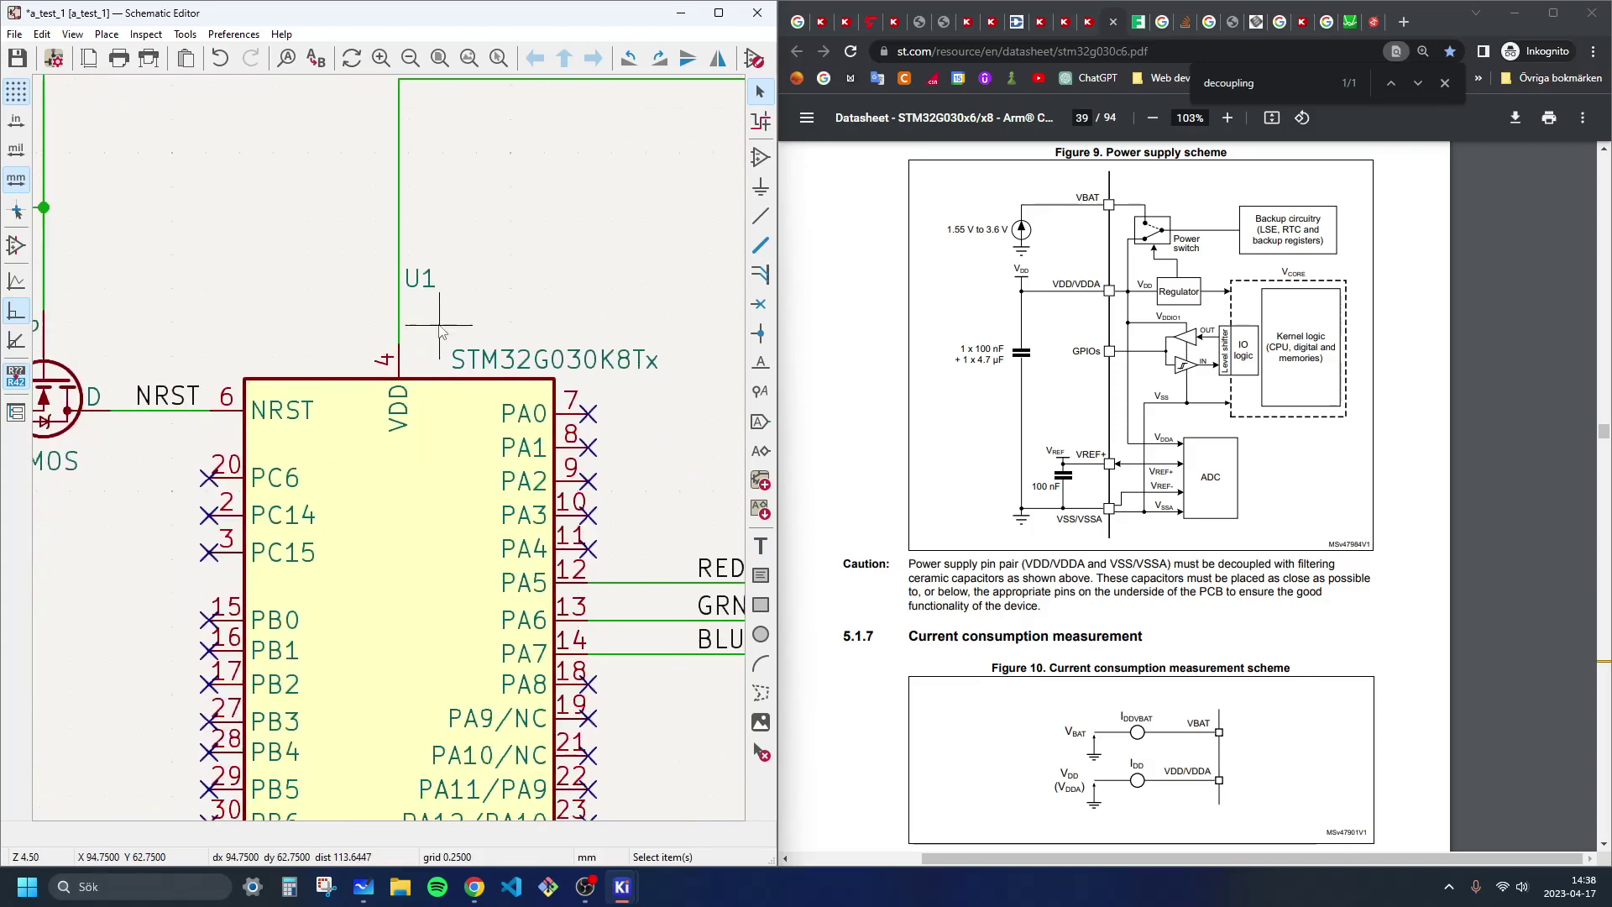
pyautogui.moveTo(395, 390); pyautogui.dragTo(416, 423, button='middle')
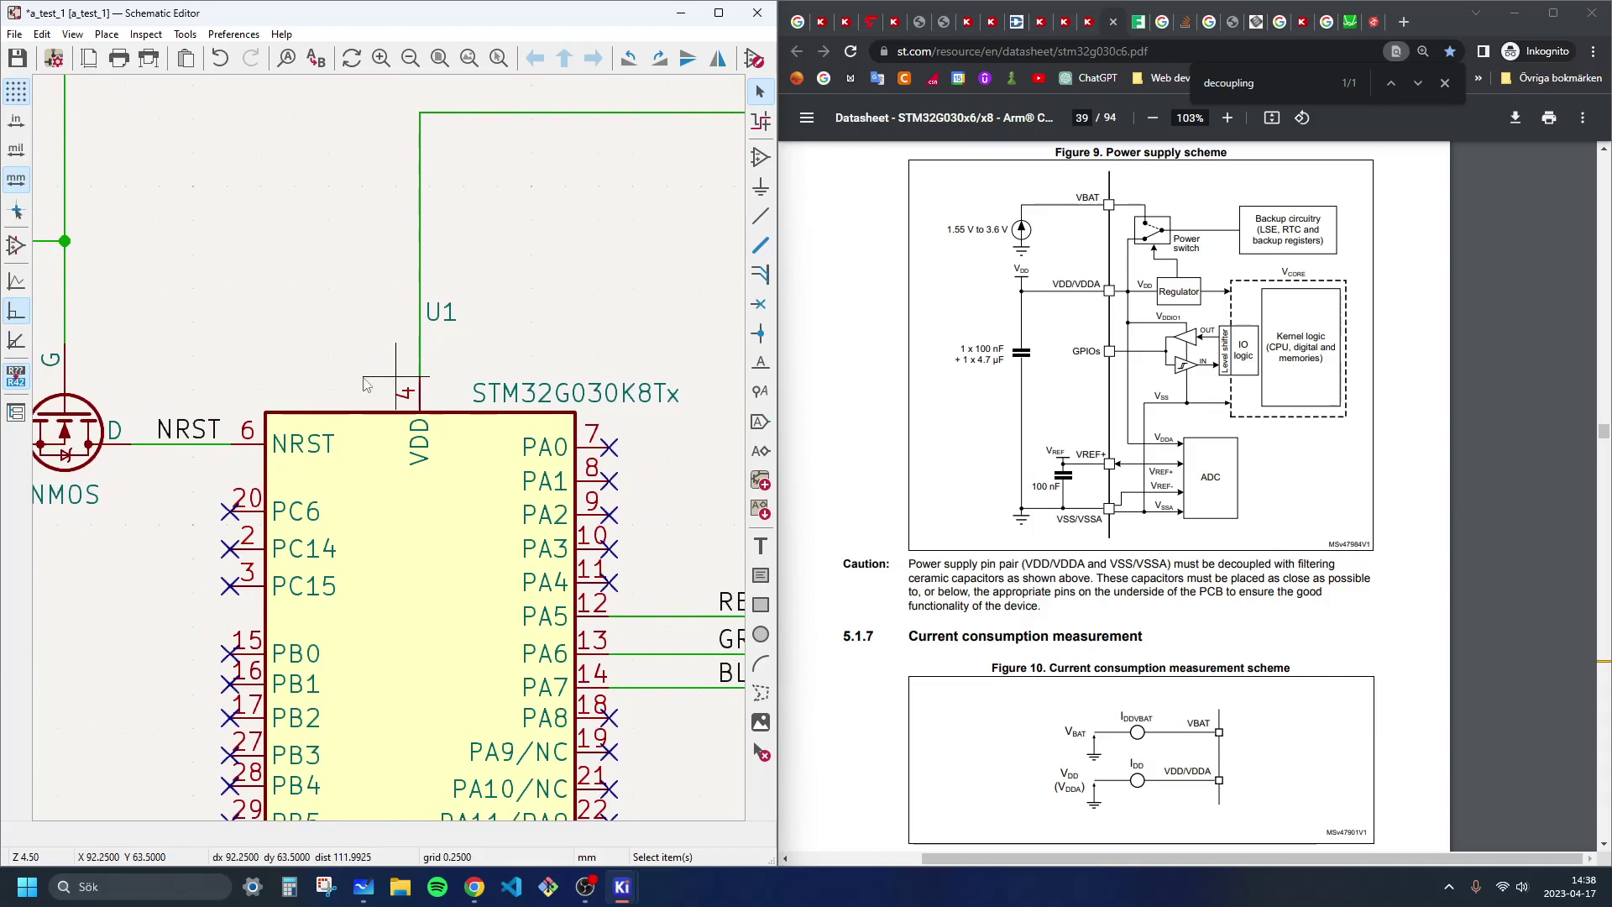
pyautogui.scroll(-2, 407, 437)
# Step: Extend the dashed rectangle's upper edge upward and move the "Decoupling Capacitors" title onto the raised edge
pyautogui.moveTo(201, 756); pyautogui.dragTo(579, 252, button='middle')
pyautogui.moveTo(597, 415); pyautogui.dragTo(427, 364, button='middle')
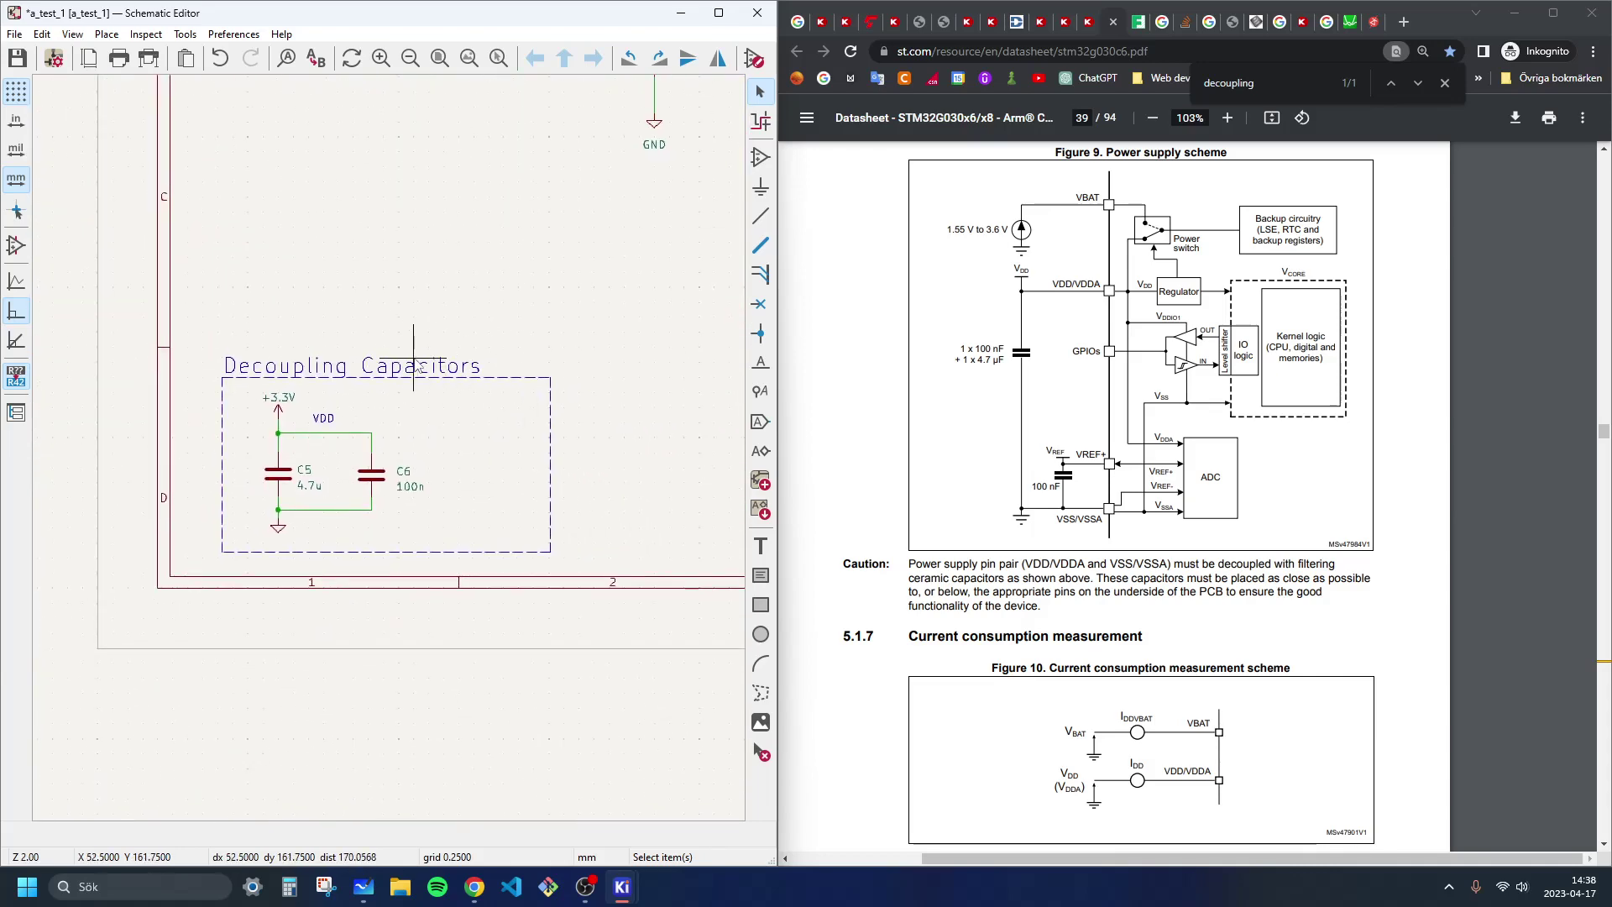
pyautogui.click(512, 378)
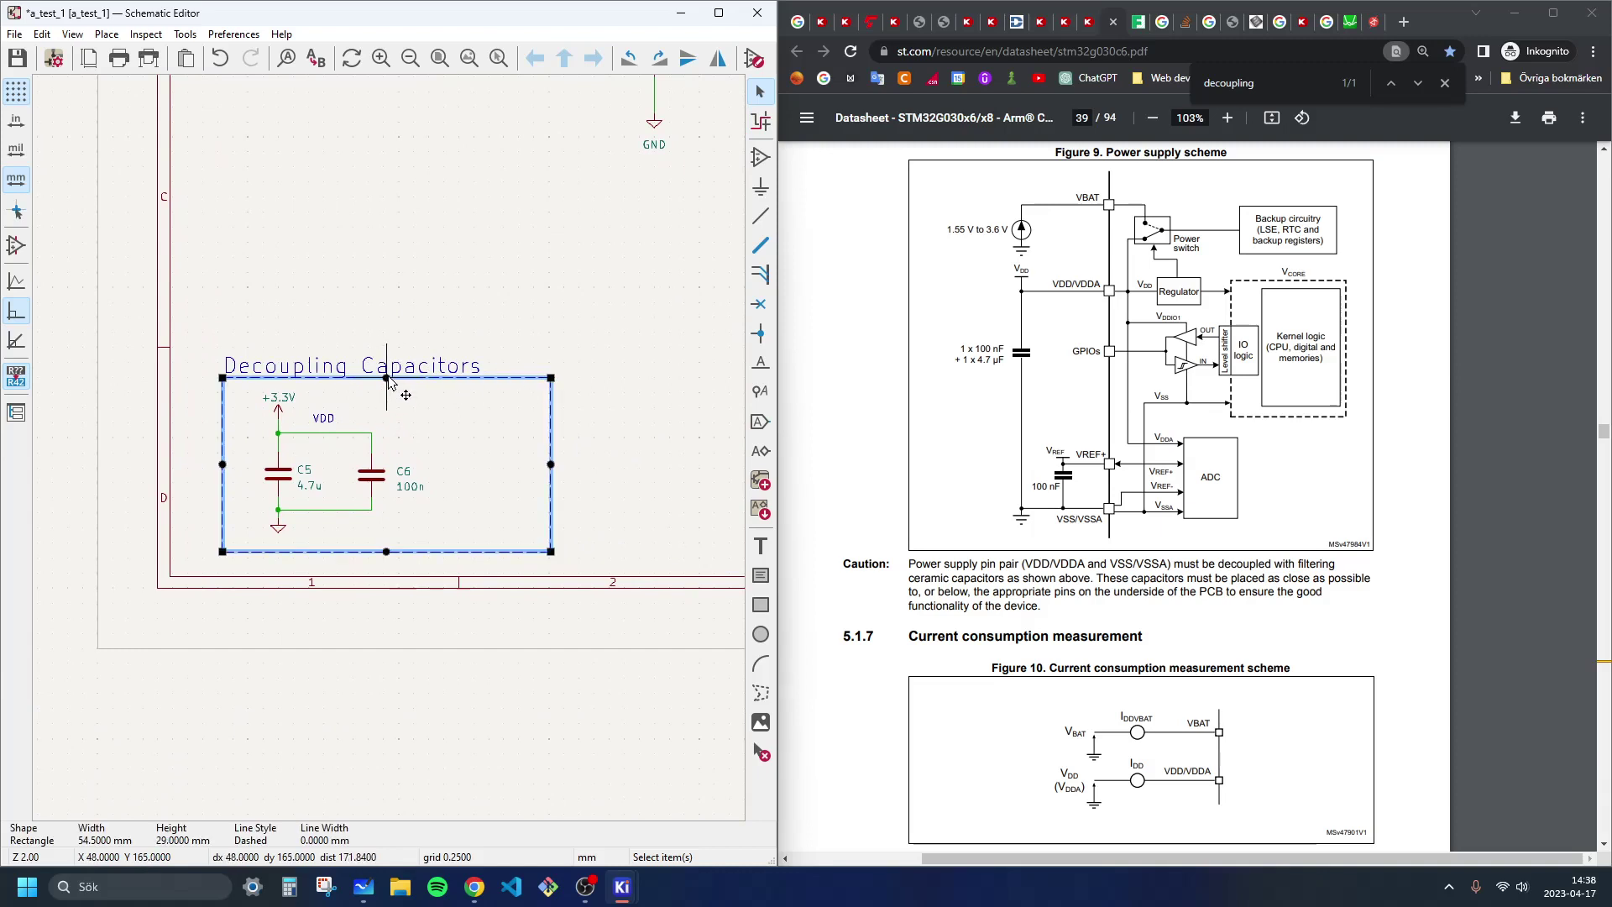
pyautogui.moveTo(387, 378); pyautogui.dragTo(388, 331)
pyautogui.click(338, 367)
pyautogui.moveTo(271, 368); pyautogui.dragTo(222, 335)
# Step: Move the capacitor circuit with its power symbols and VDD text to the middle of the dashed rectangle
pyautogui.moveTo(250, 375); pyautogui.dragTo(471, 567)
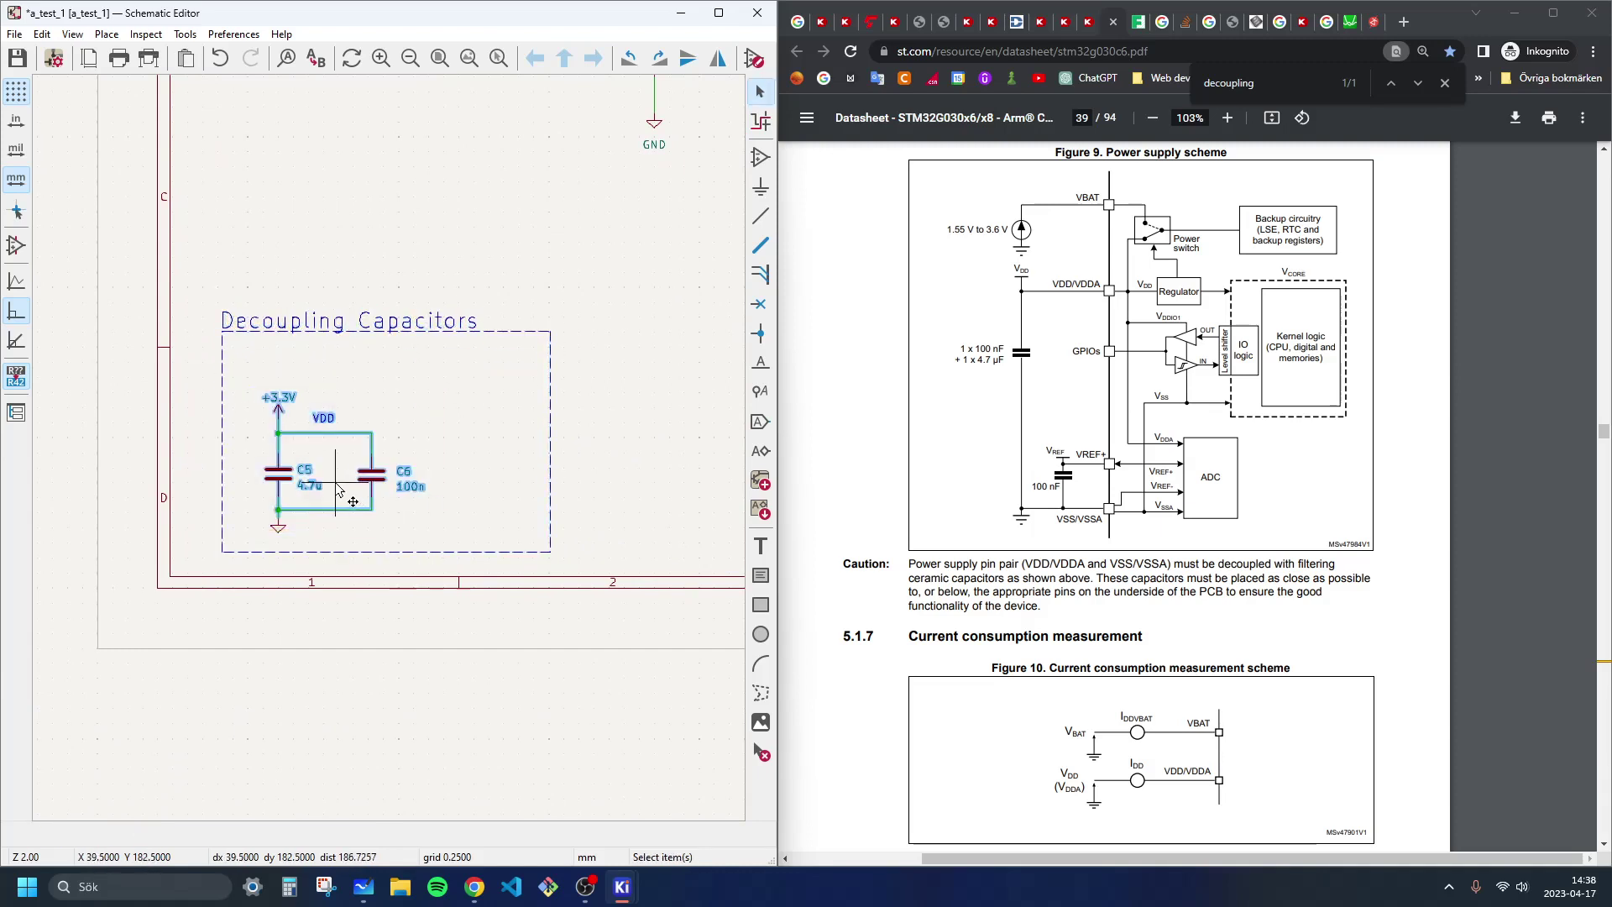
pyautogui.moveTo(336, 484); pyautogui.dragTo(424, 453)
pyautogui.hotkey('ctrl', 'z')
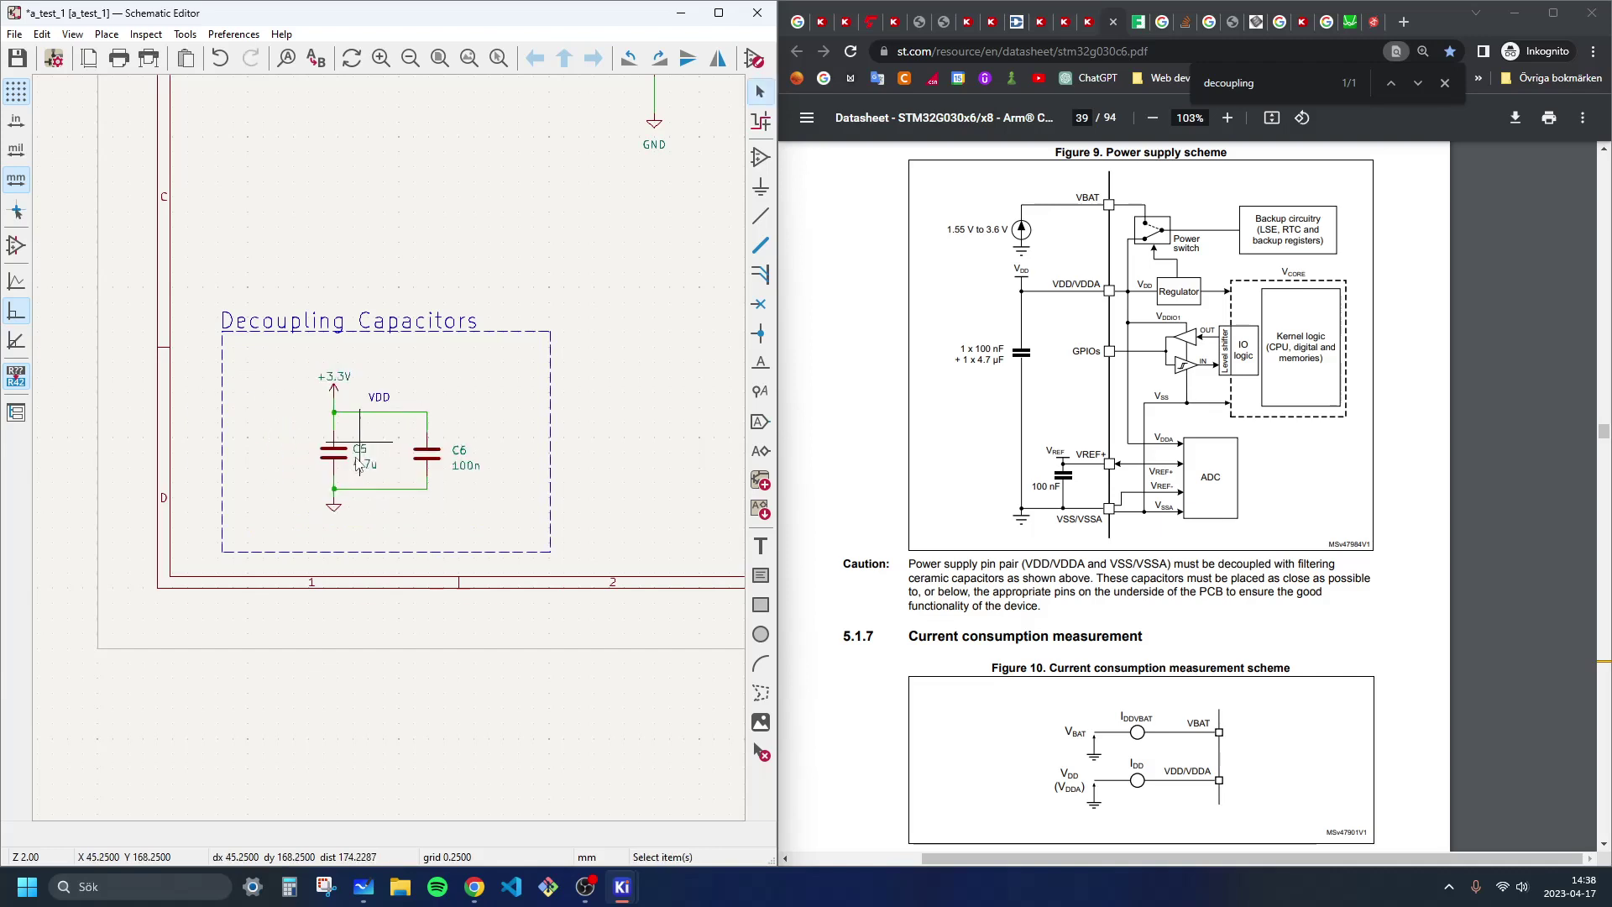
# Step: Examine the two decoupling capacitors and compare them with the microcontroller's VDD and VSS supply pins
pyautogui.scroll(3, 359, 463)
pyautogui.click(299, 460)
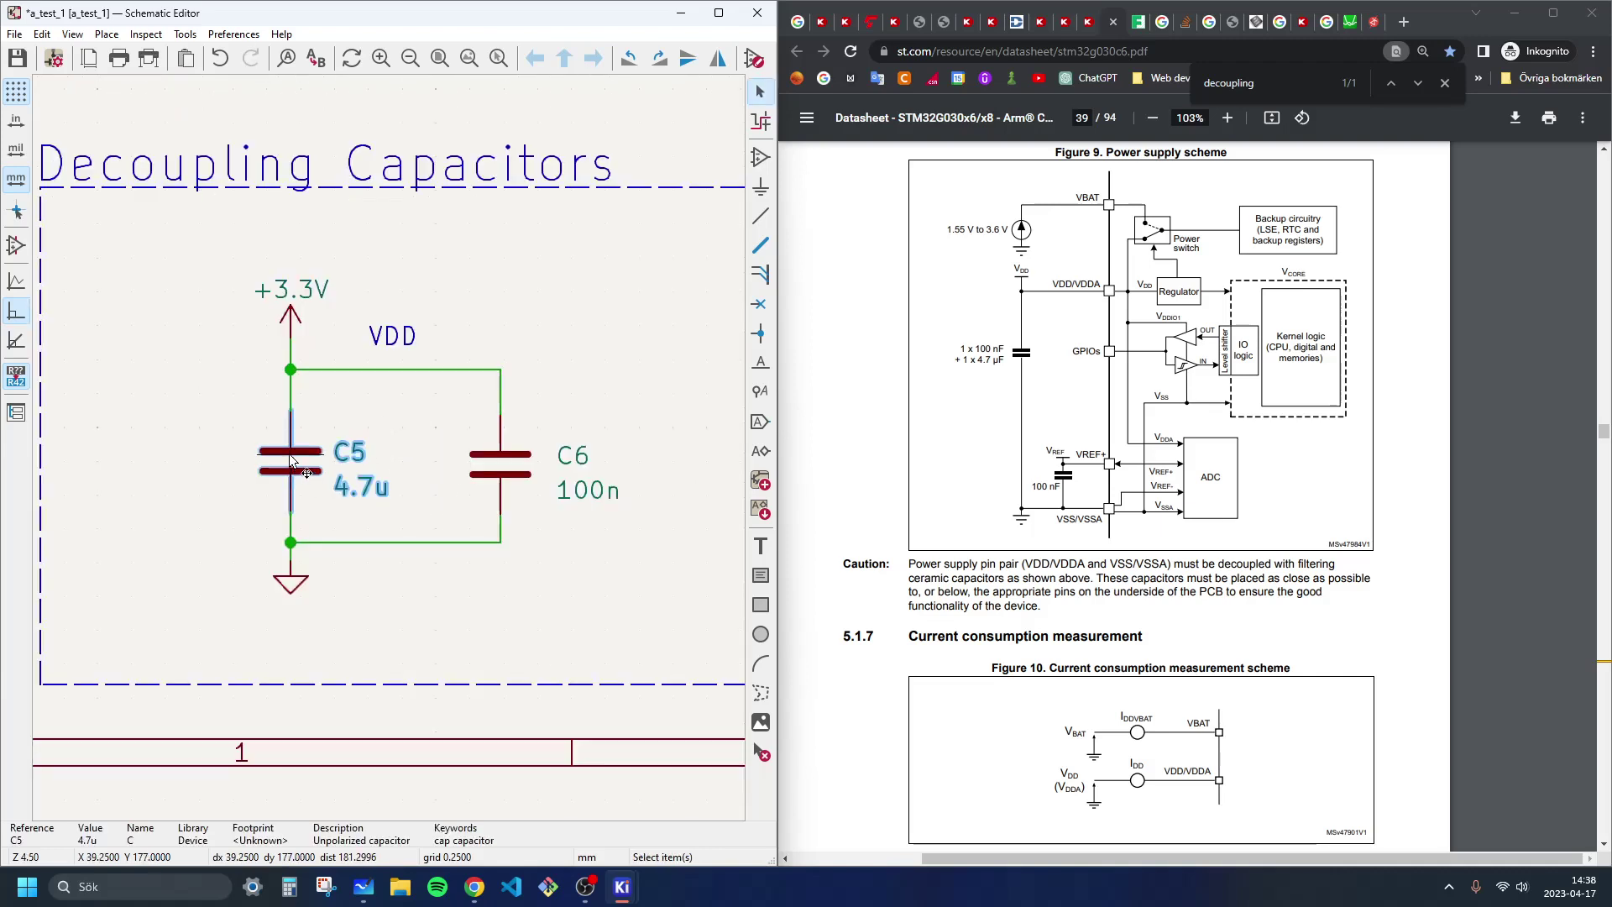
pyautogui.click(498, 470)
pyautogui.scroll(-3, 496, 461)
pyautogui.moveTo(497, 461); pyautogui.dragTo(270, 590, button='middle')
pyautogui.press('Escape')
pyautogui.moveTo(529, 394); pyautogui.dragTo(389, 535, button='middle')
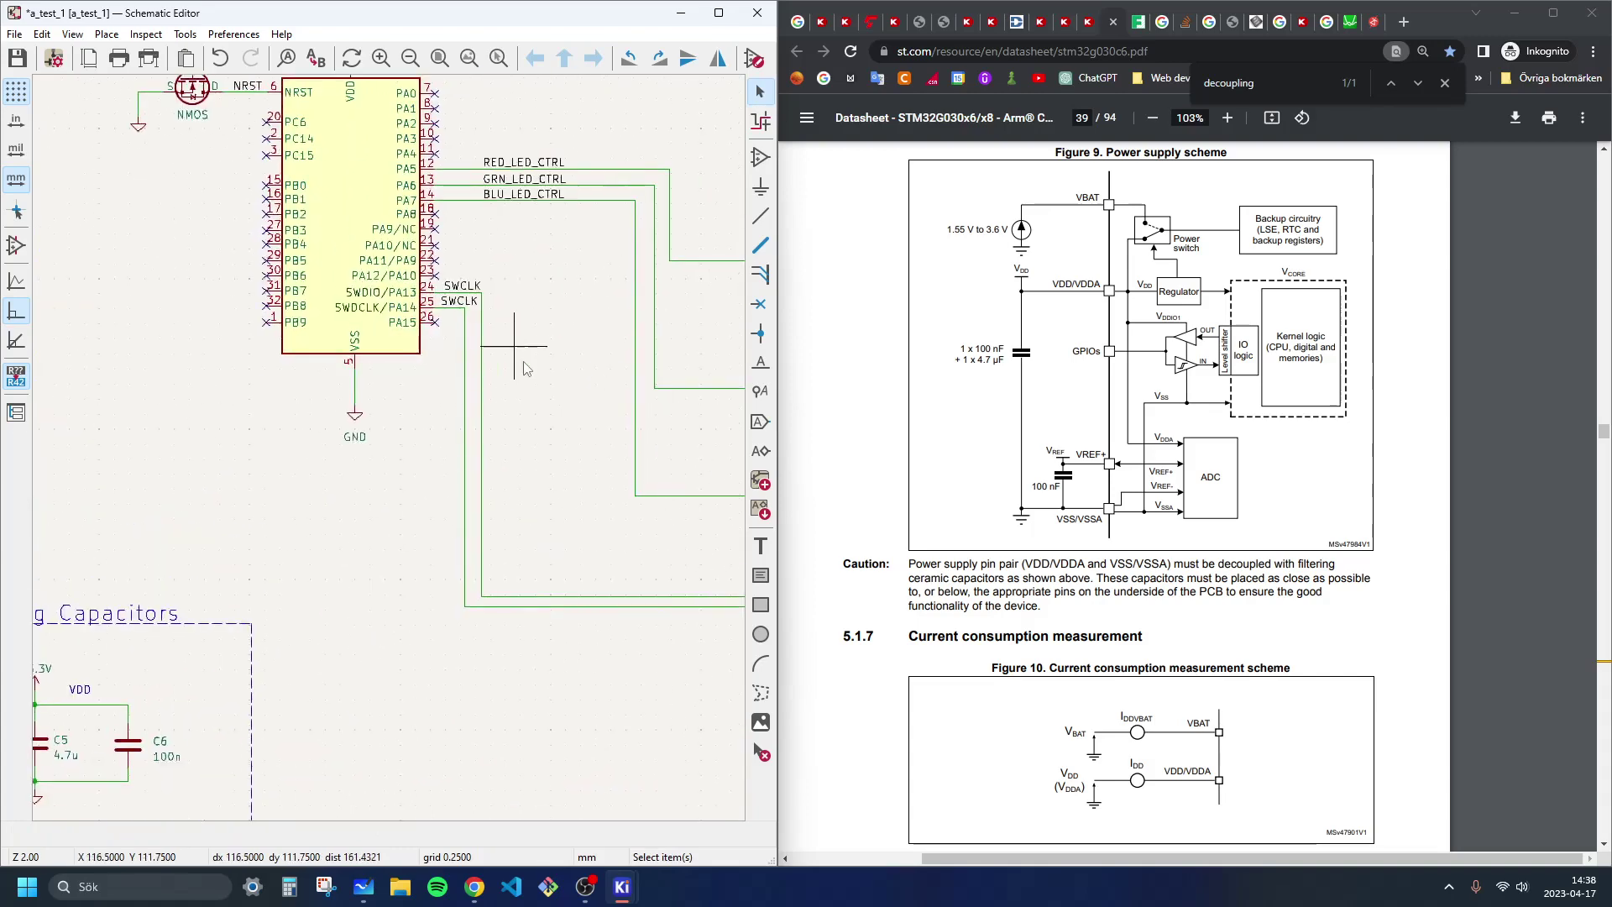
pyautogui.moveTo(556, 306); pyautogui.dragTo(461, 576, button='middle')
pyautogui.moveTo(352, 347); pyautogui.dragTo(508, 316, button='middle')
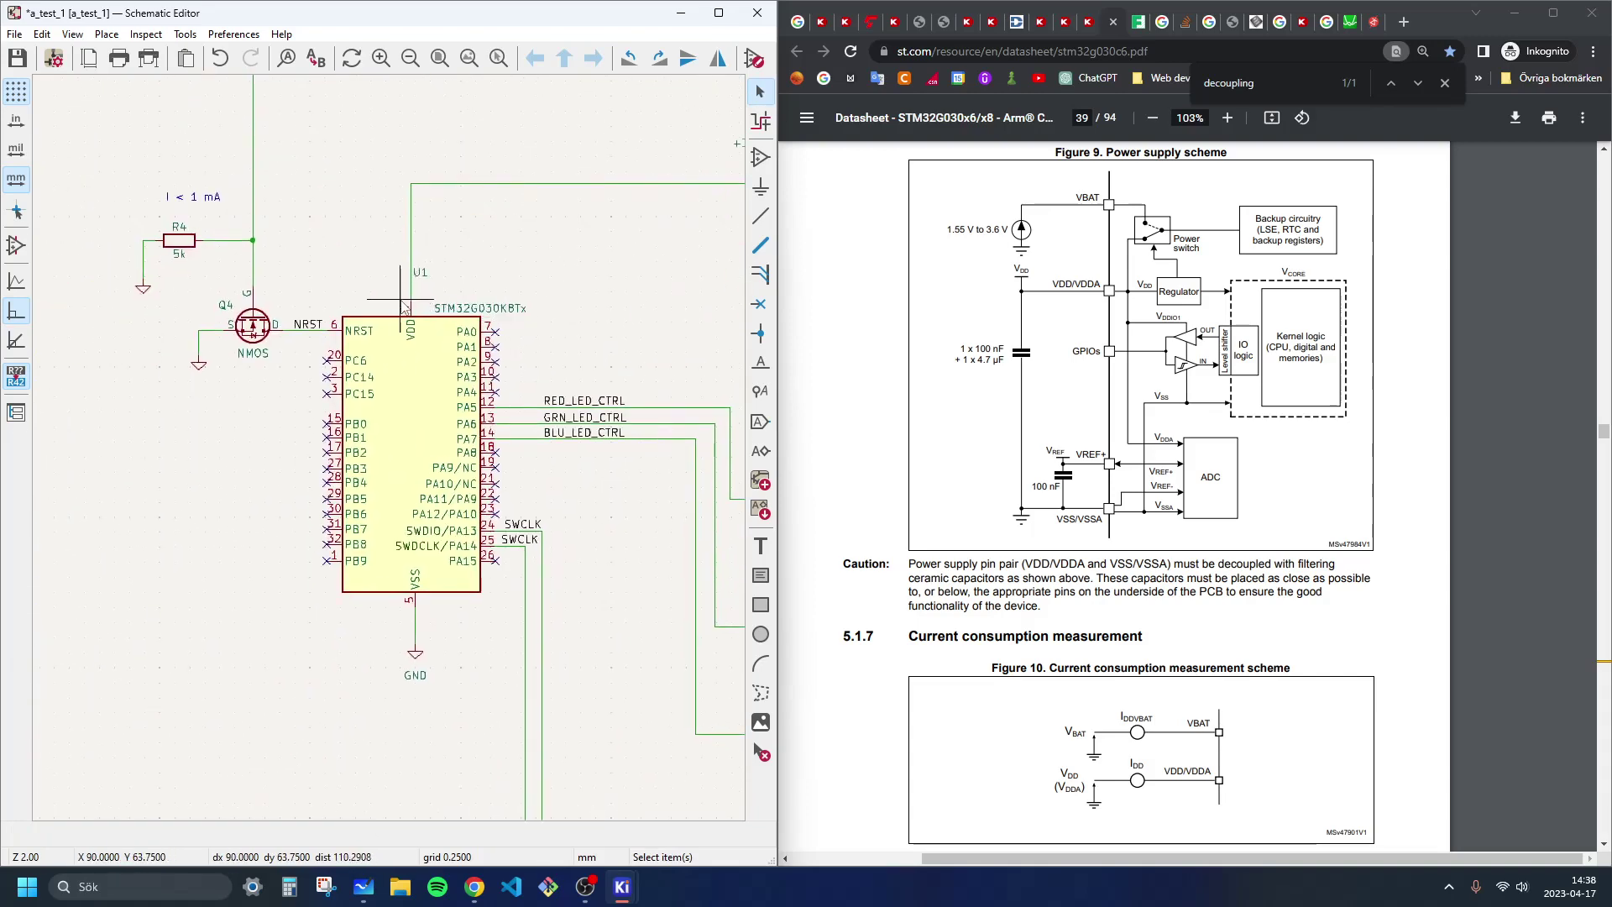
pyautogui.scroll(3, 403, 294)
pyautogui.scroll(-3, 400, 500)
pyautogui.scroll(3, 402, 705)
pyautogui.click(329, 521)
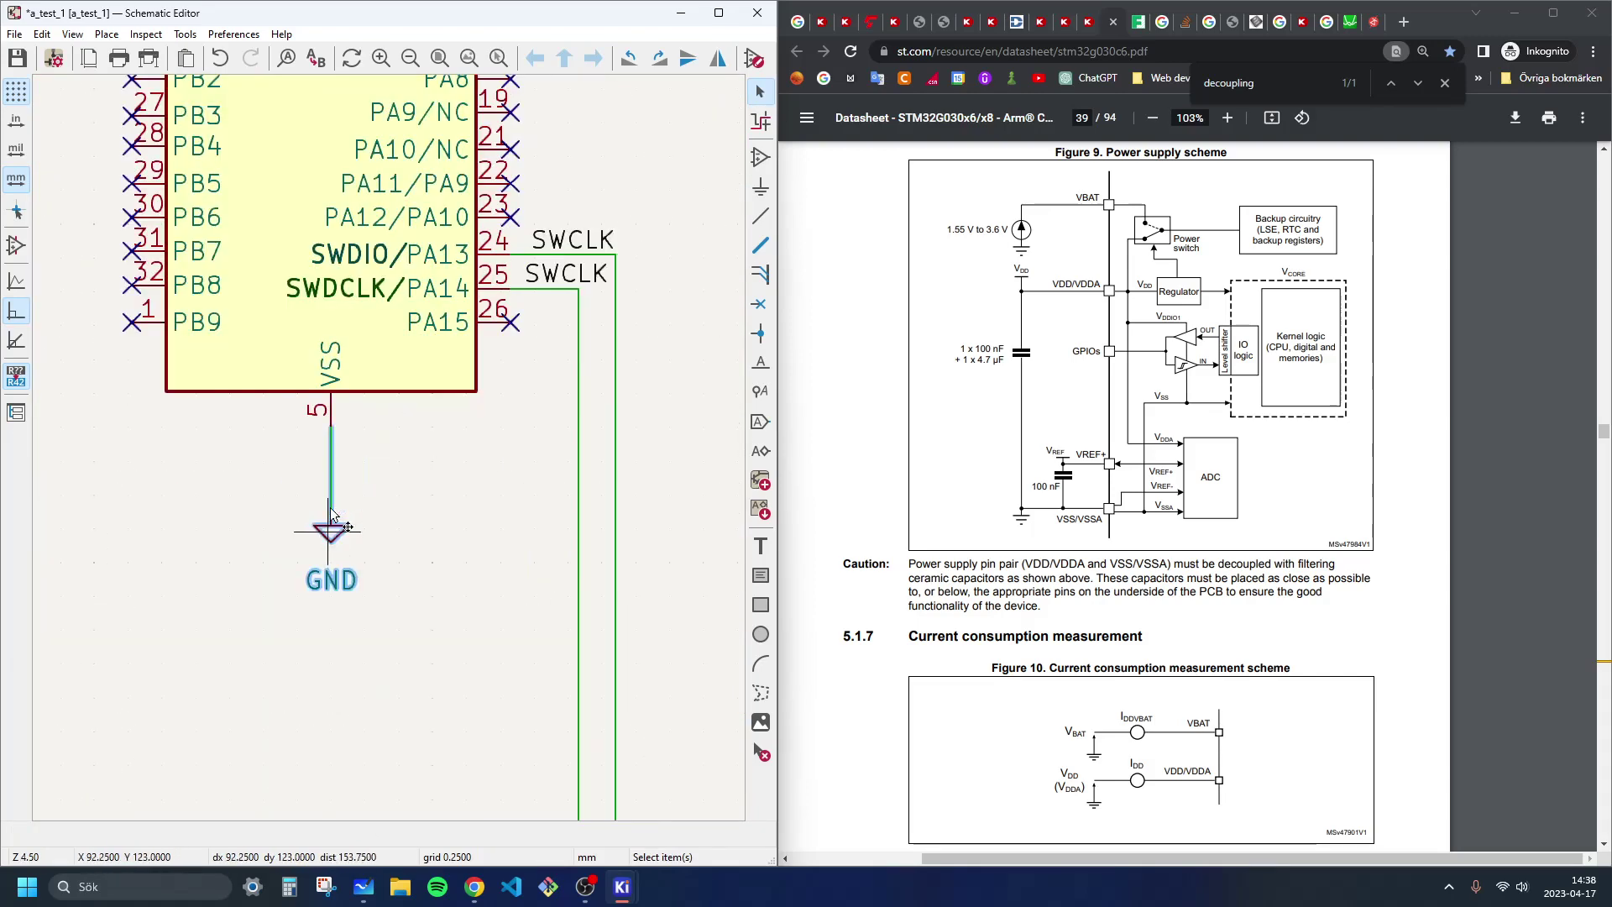
pyautogui.moveTo(331, 510); pyautogui.dragTo(331, 480)
pyautogui.click(331, 489)
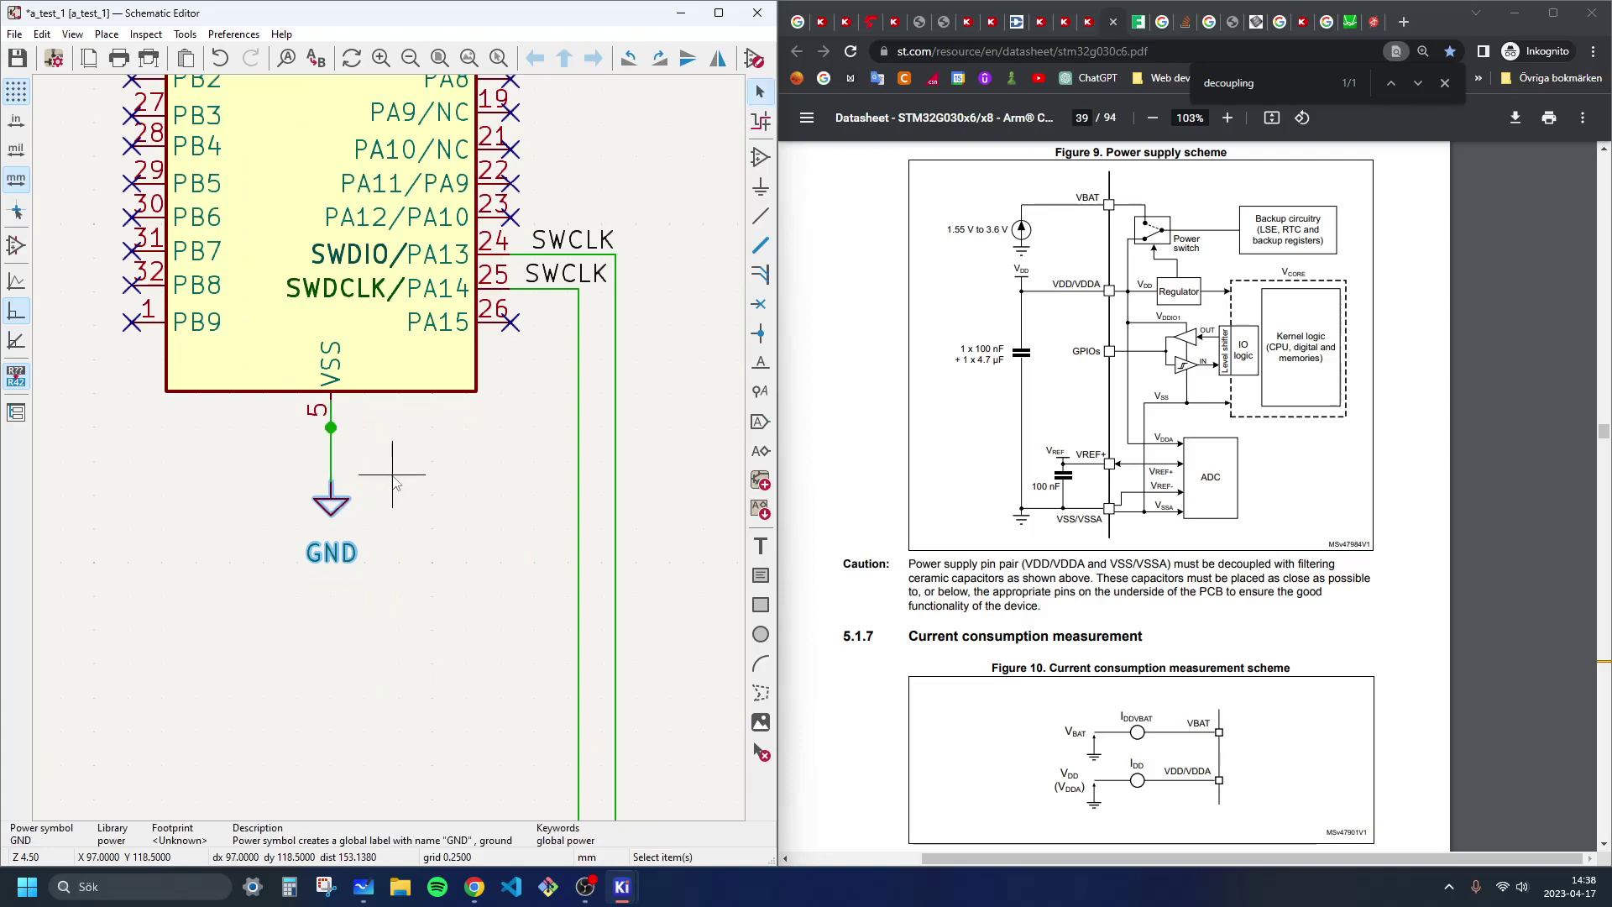
pyautogui.hotkey('ctrl', 'z')
# Step: Add no-connect flags to the two 3V3 pins, 4 and 9, of connector J1
pyautogui.scroll(-5, 395, 477)
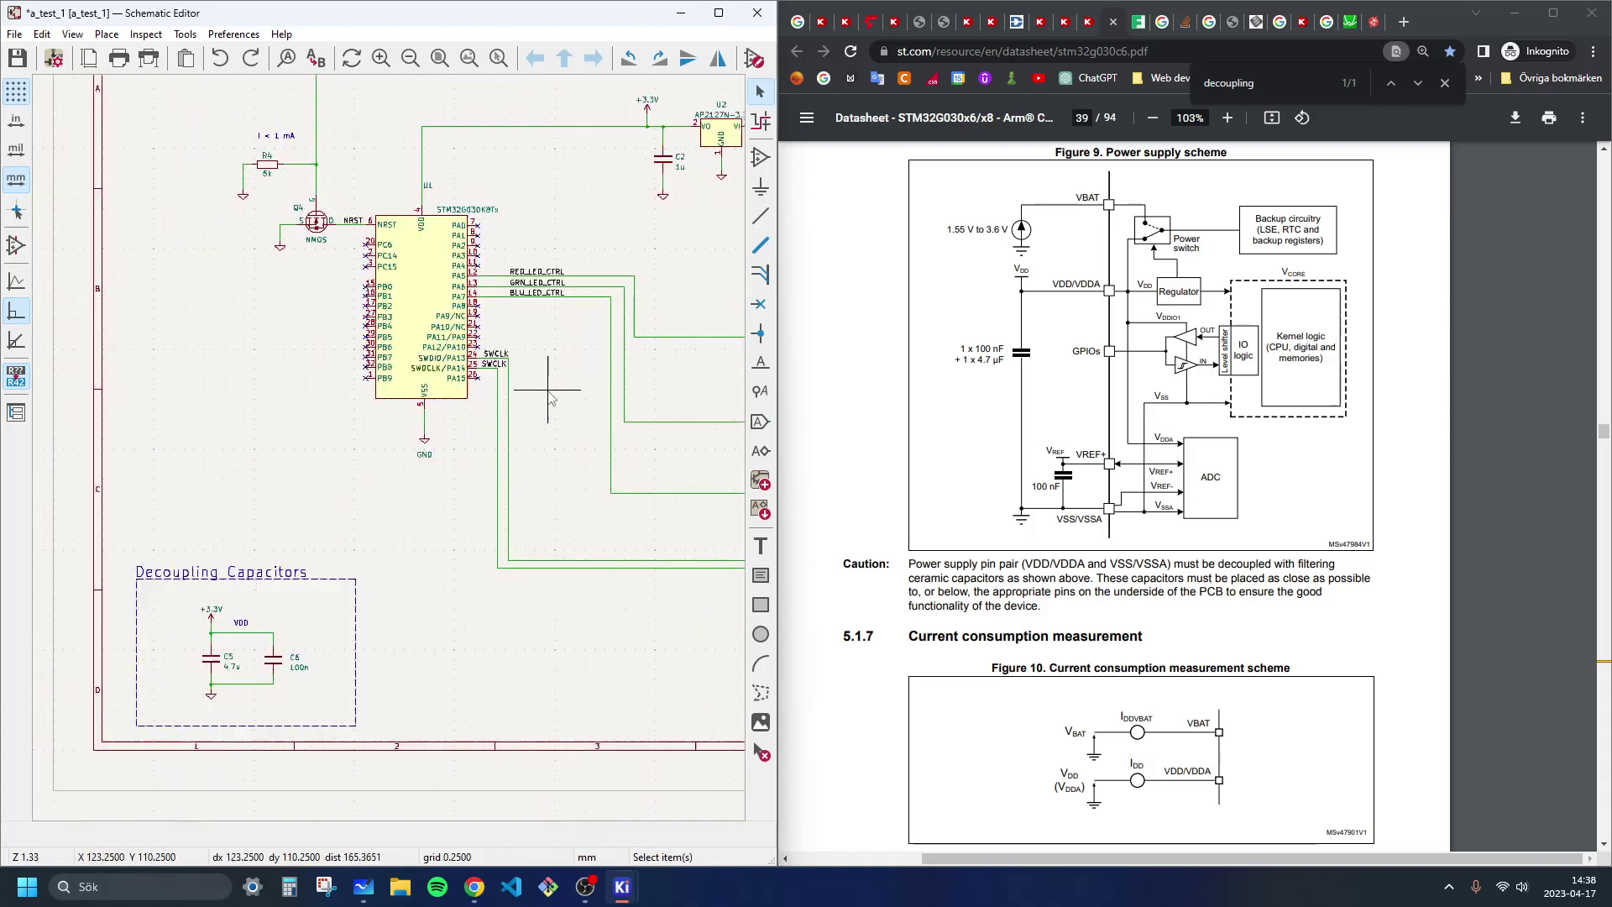
pyautogui.moveTo(386, 468); pyautogui.dragTo(362, 479, button='middle')
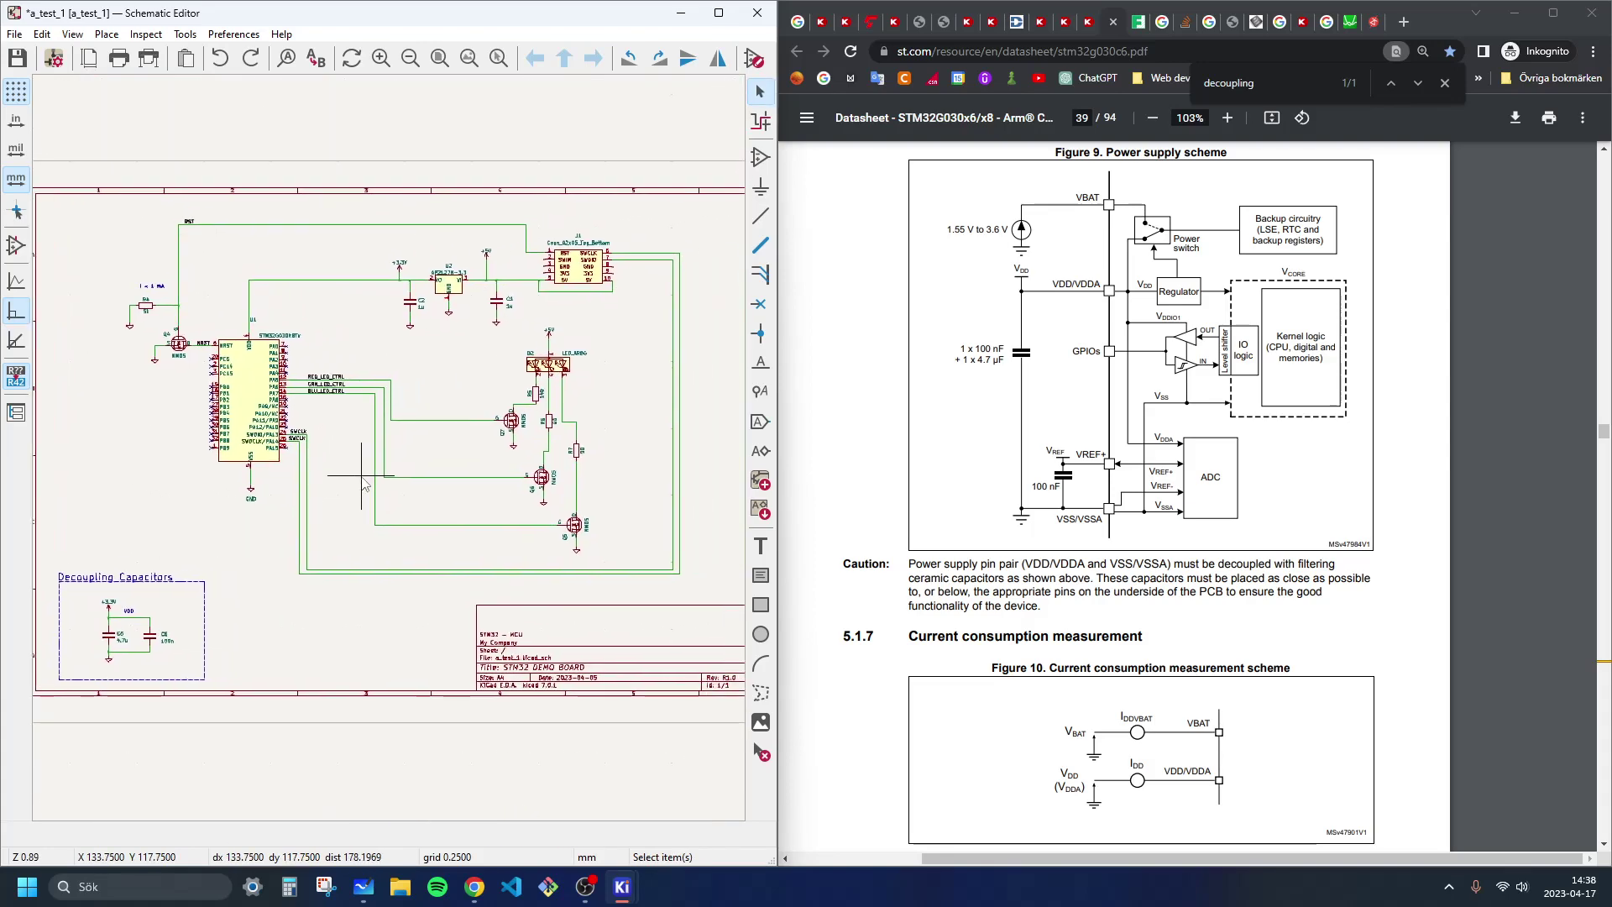
pyautogui.scroll(5, 588, 269)
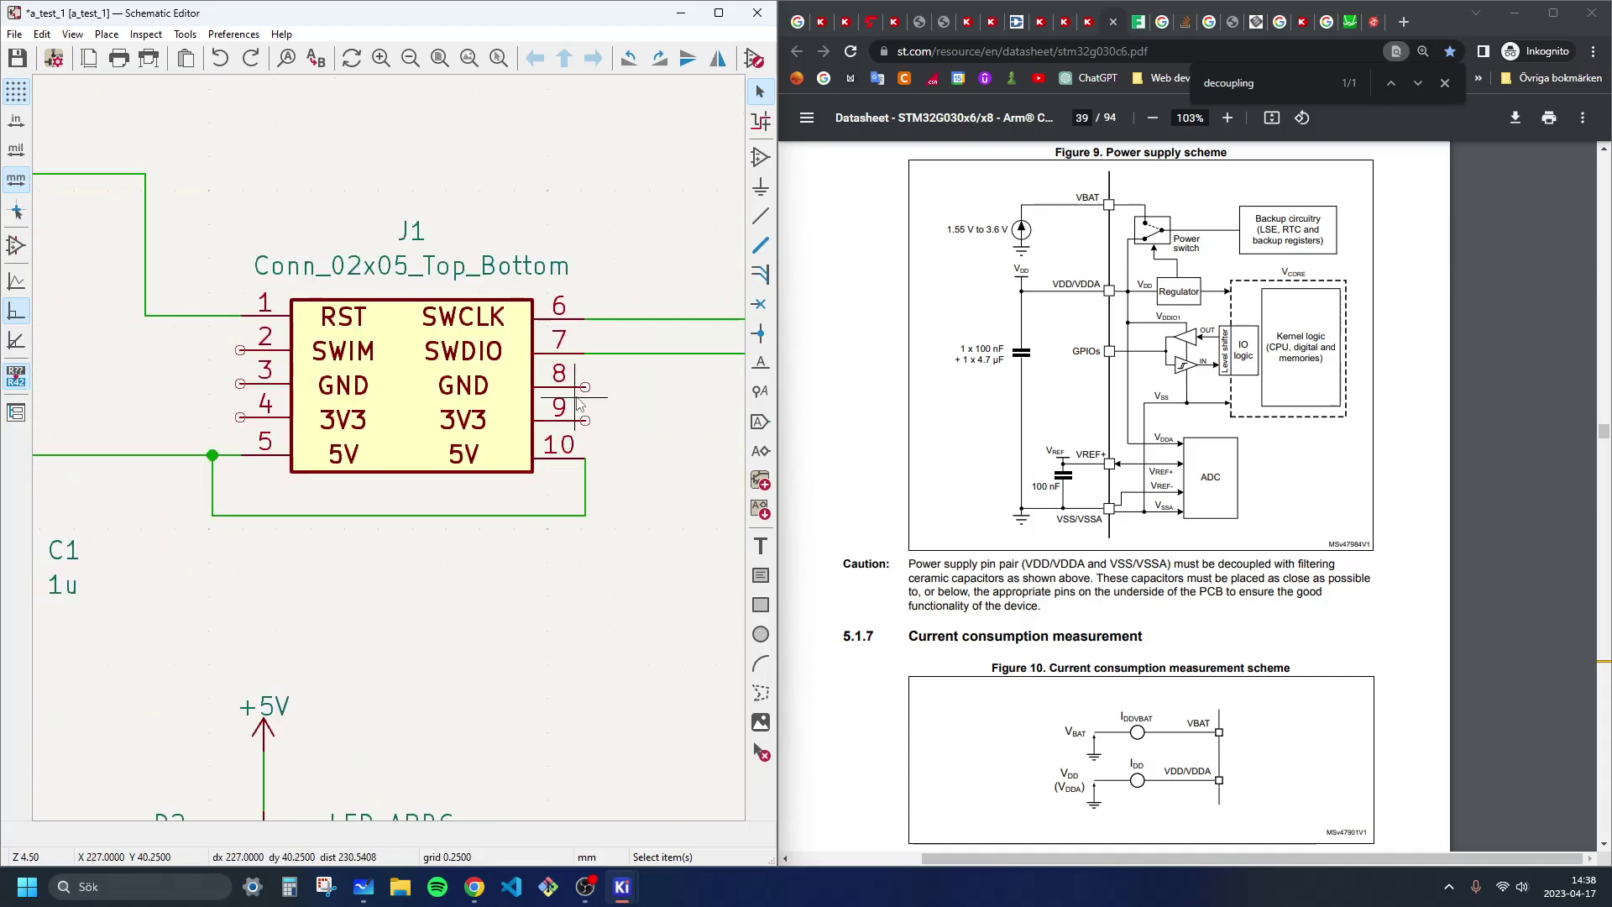
pyautogui.click(759, 304)
pyautogui.click(240, 417)
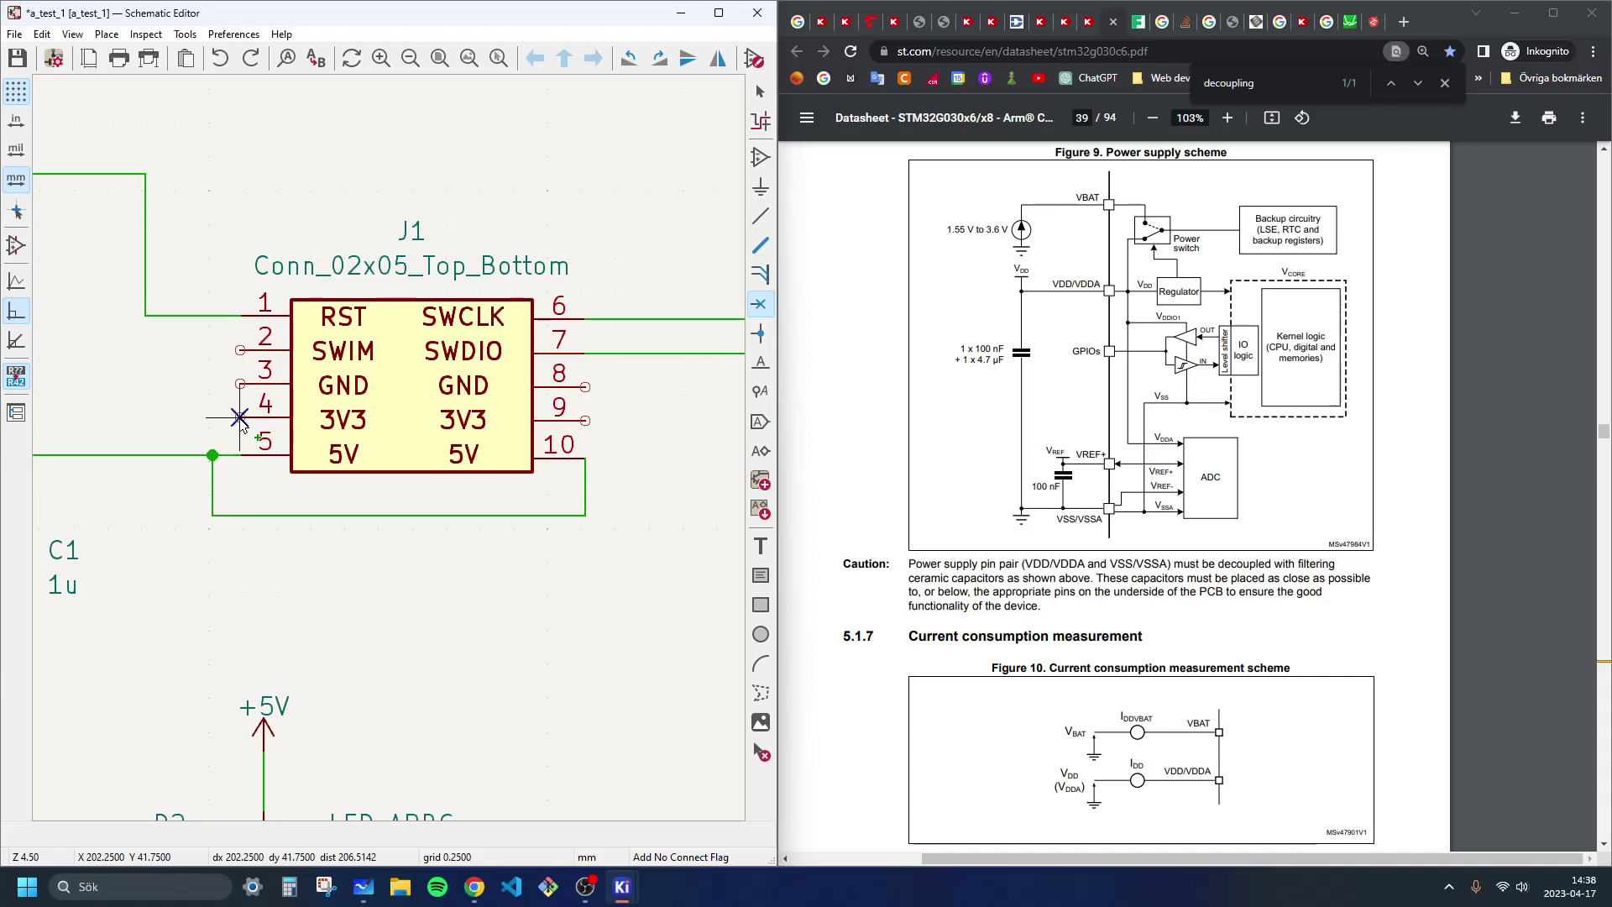
pyautogui.click(582, 424)
pyautogui.press('Escape')
pyautogui.scroll(-2, 598, 485)
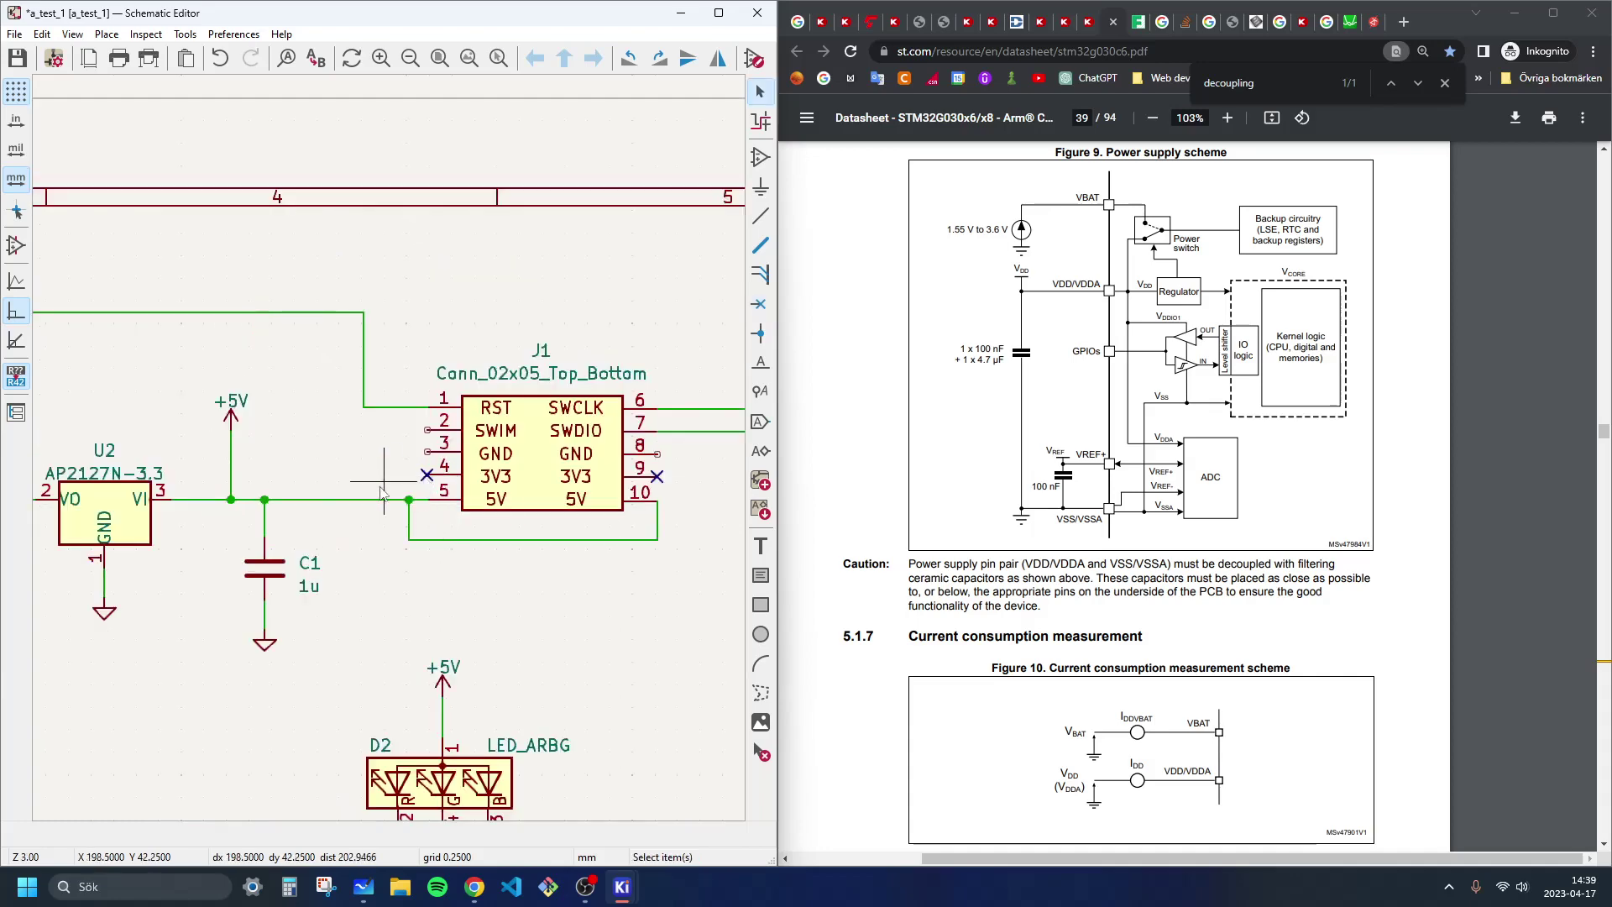
# Step: Wire ground symbols to GND pins 3 and 8 of connector J1 and save the schematic
pyautogui.moveTo(311, 680); pyautogui.dragTo(252, 637)
pyautogui.click(255, 642)
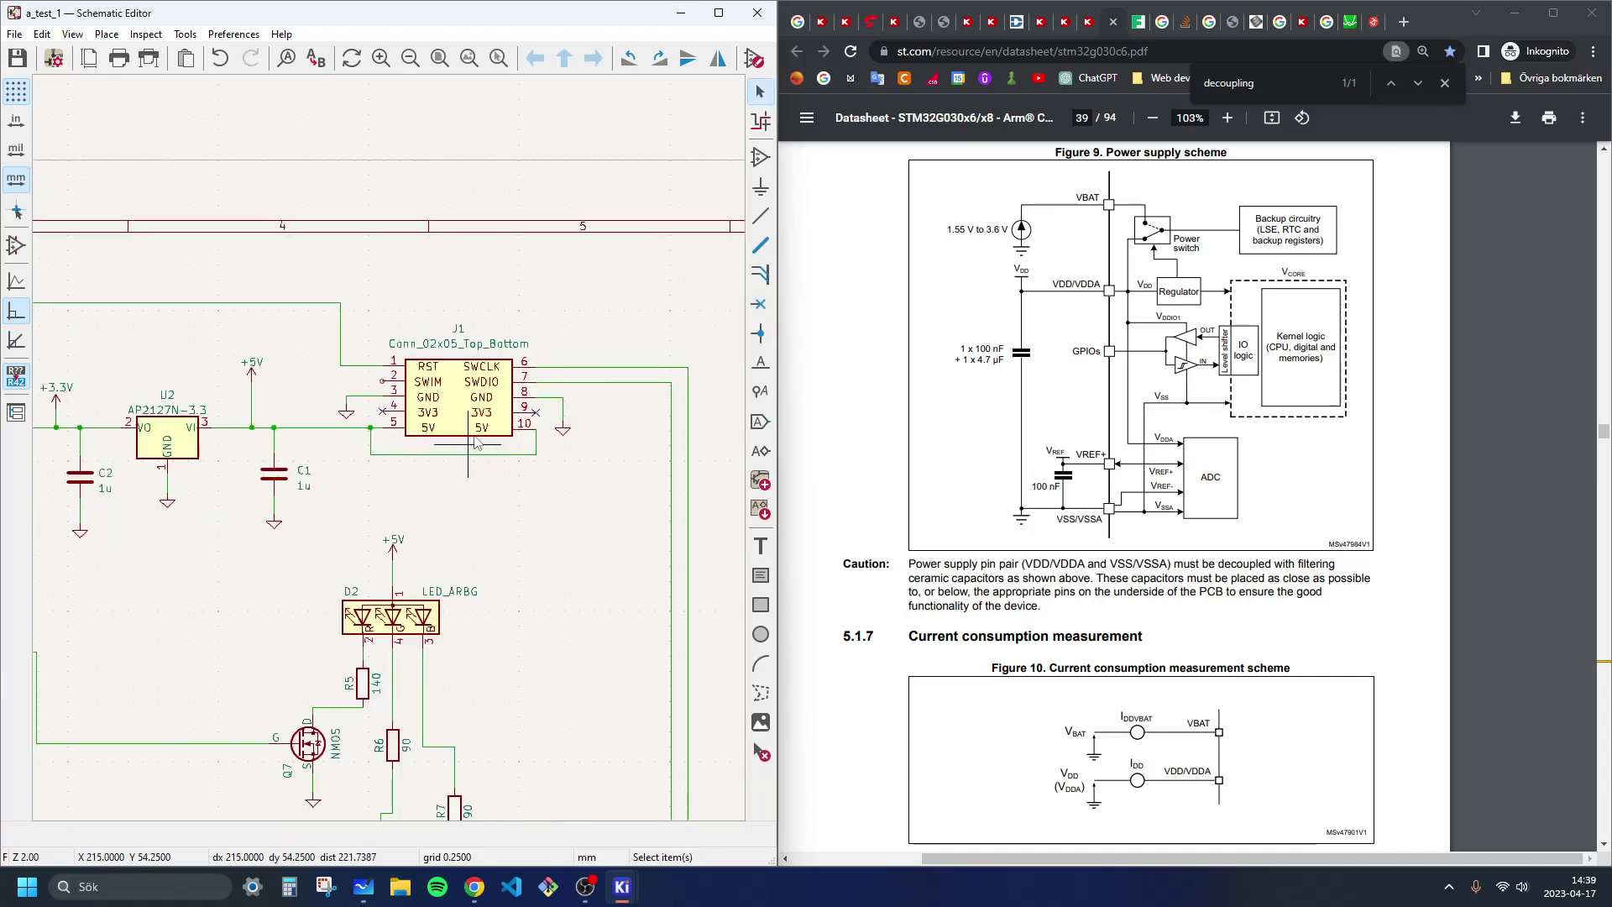
pyautogui.scroll(3, 380, 384)
pyautogui.scroll(-3, 379, 385)
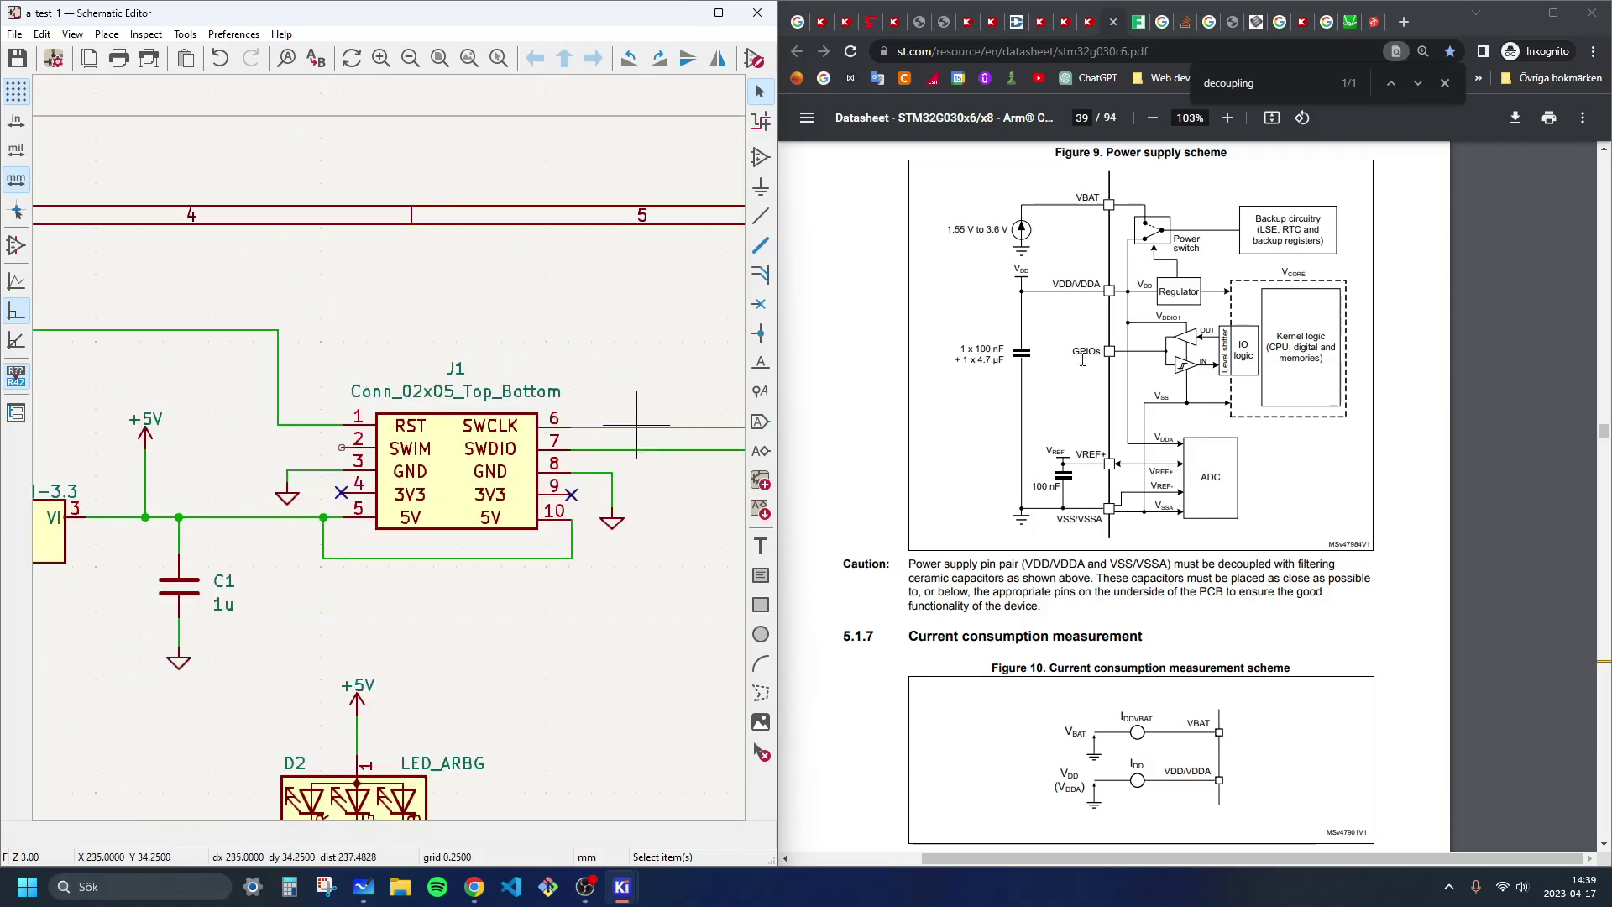
# Step: Switch to the STM32G030 datasheet in the browser and search it for "swim"
pyautogui.click(880, 309)
pyautogui.hotkey('ctrl', 'f')
pyautogui.write('swim')
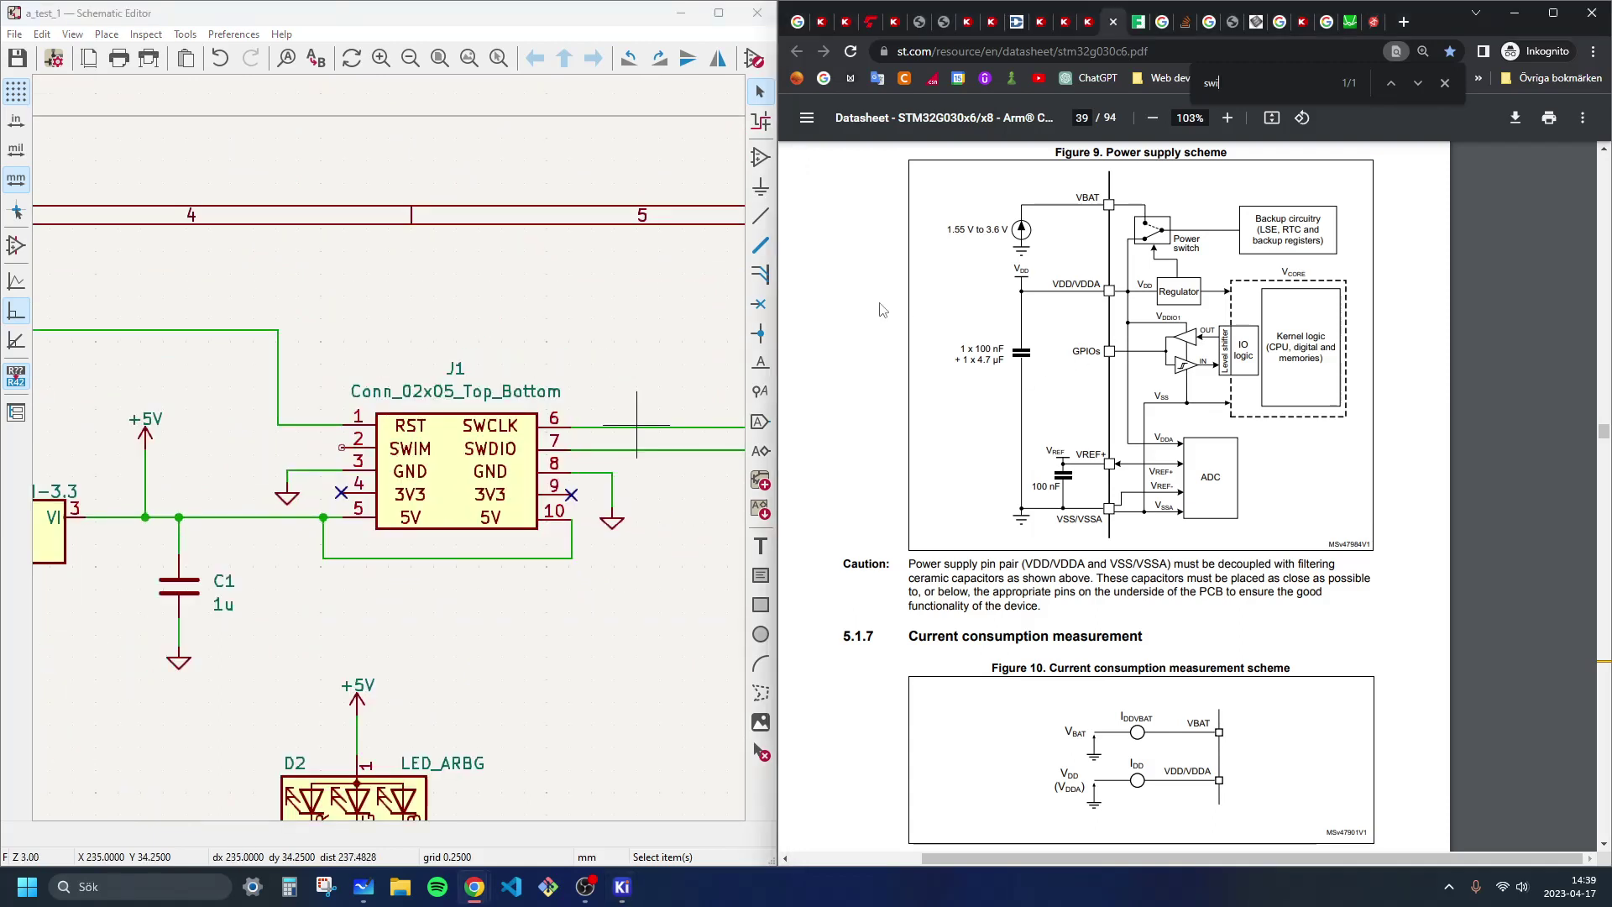
# Step: Search the web for "swim pin swd" and open the STM8 SWIM communication protocol and debug module manual
pyautogui.click(1402, 23)
pyautogui.write('swim pin swd')
pyautogui.press('Return')
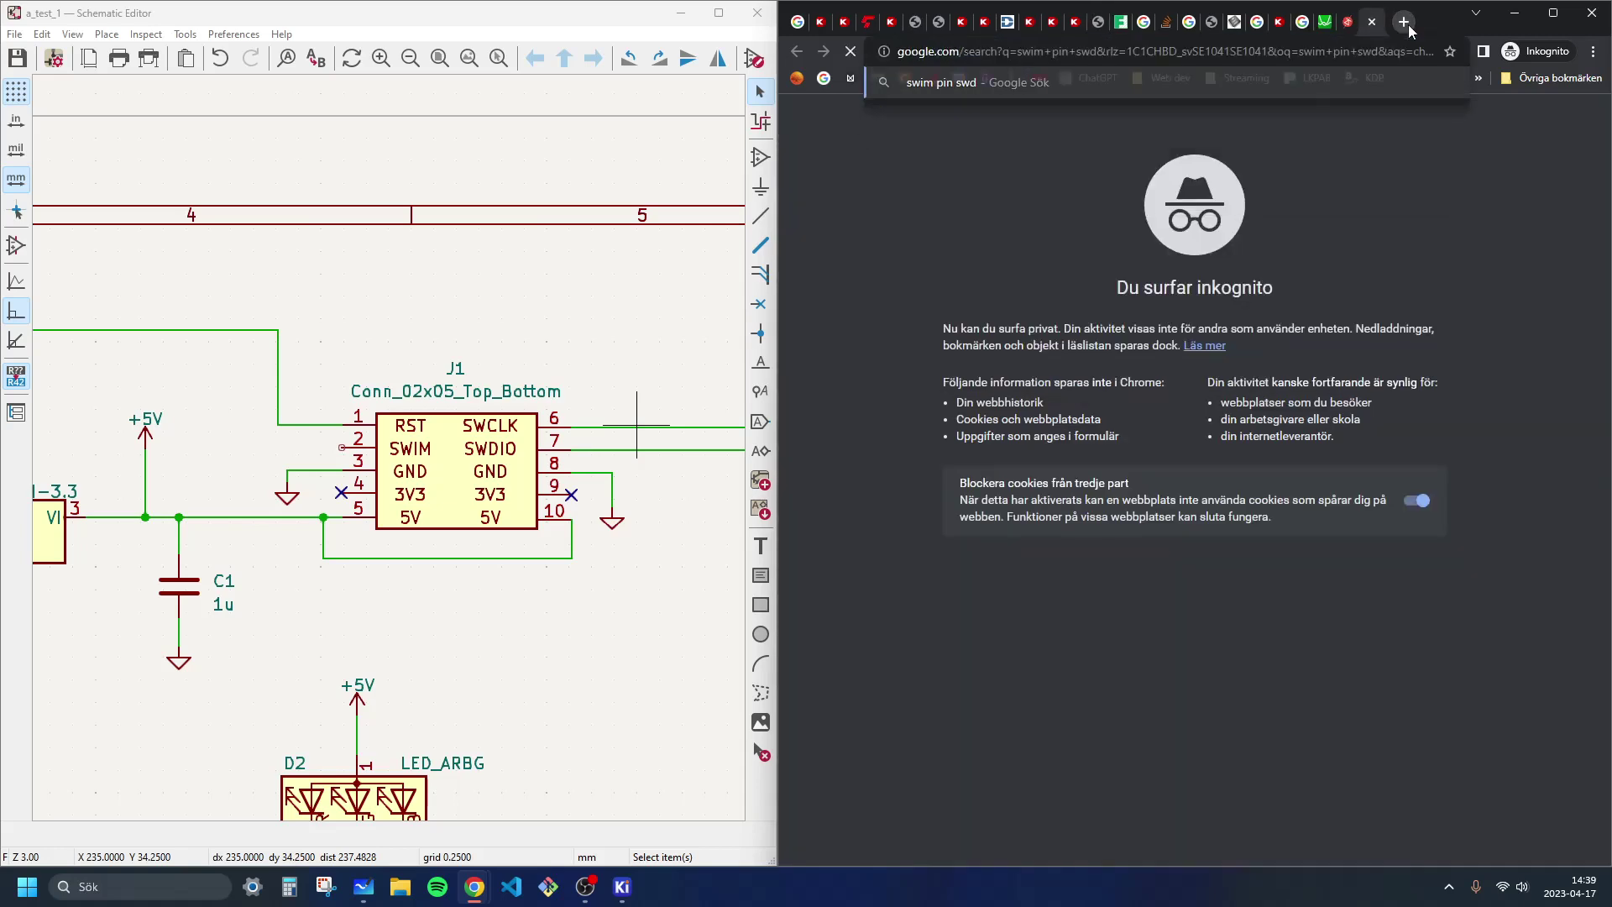
pyautogui.click(1022, 260)
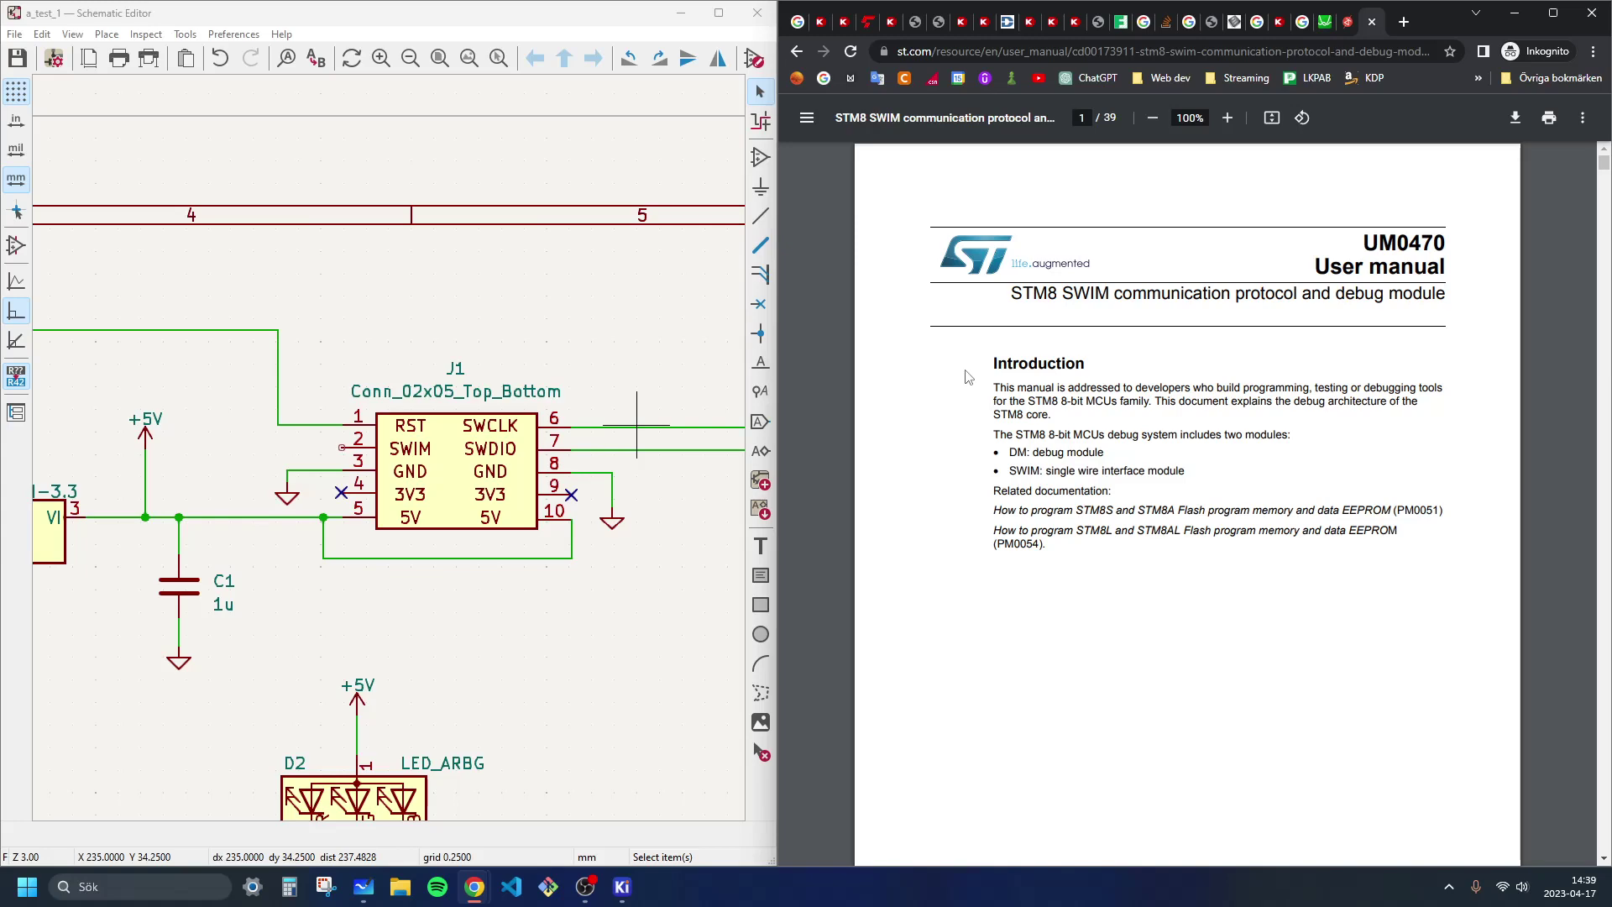
# Step: Go to the manual's chapter 3, Single wire interface module (SWIM), and read about its operating modes and entry sequence
pyautogui.scroll(-10, 1104, 328)
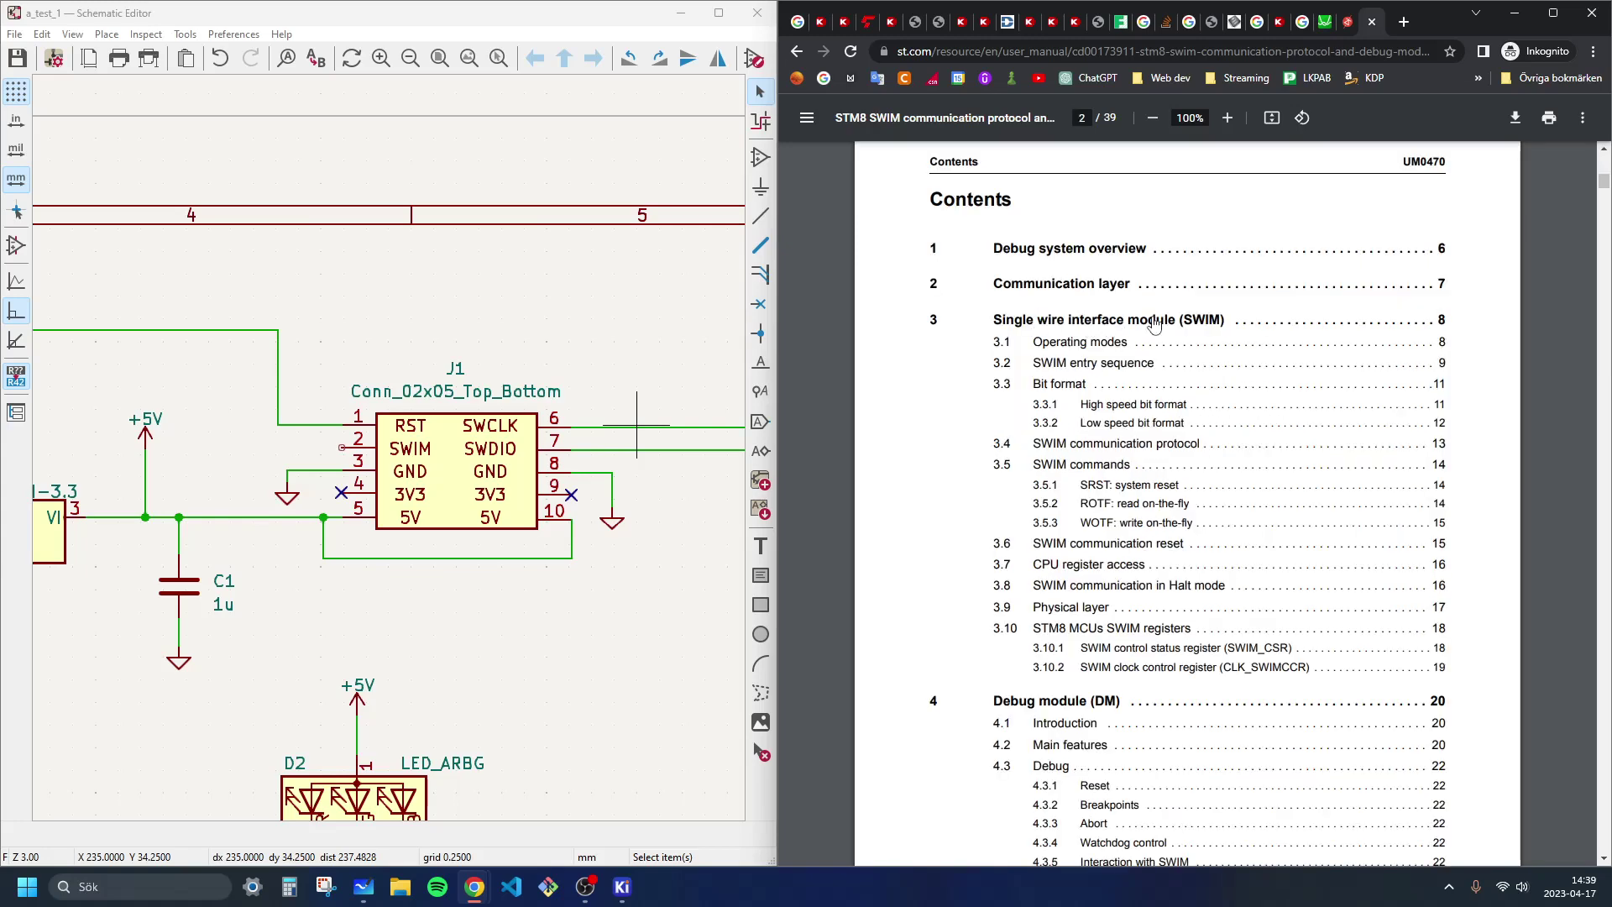
pyautogui.scroll(-1, 1156, 302)
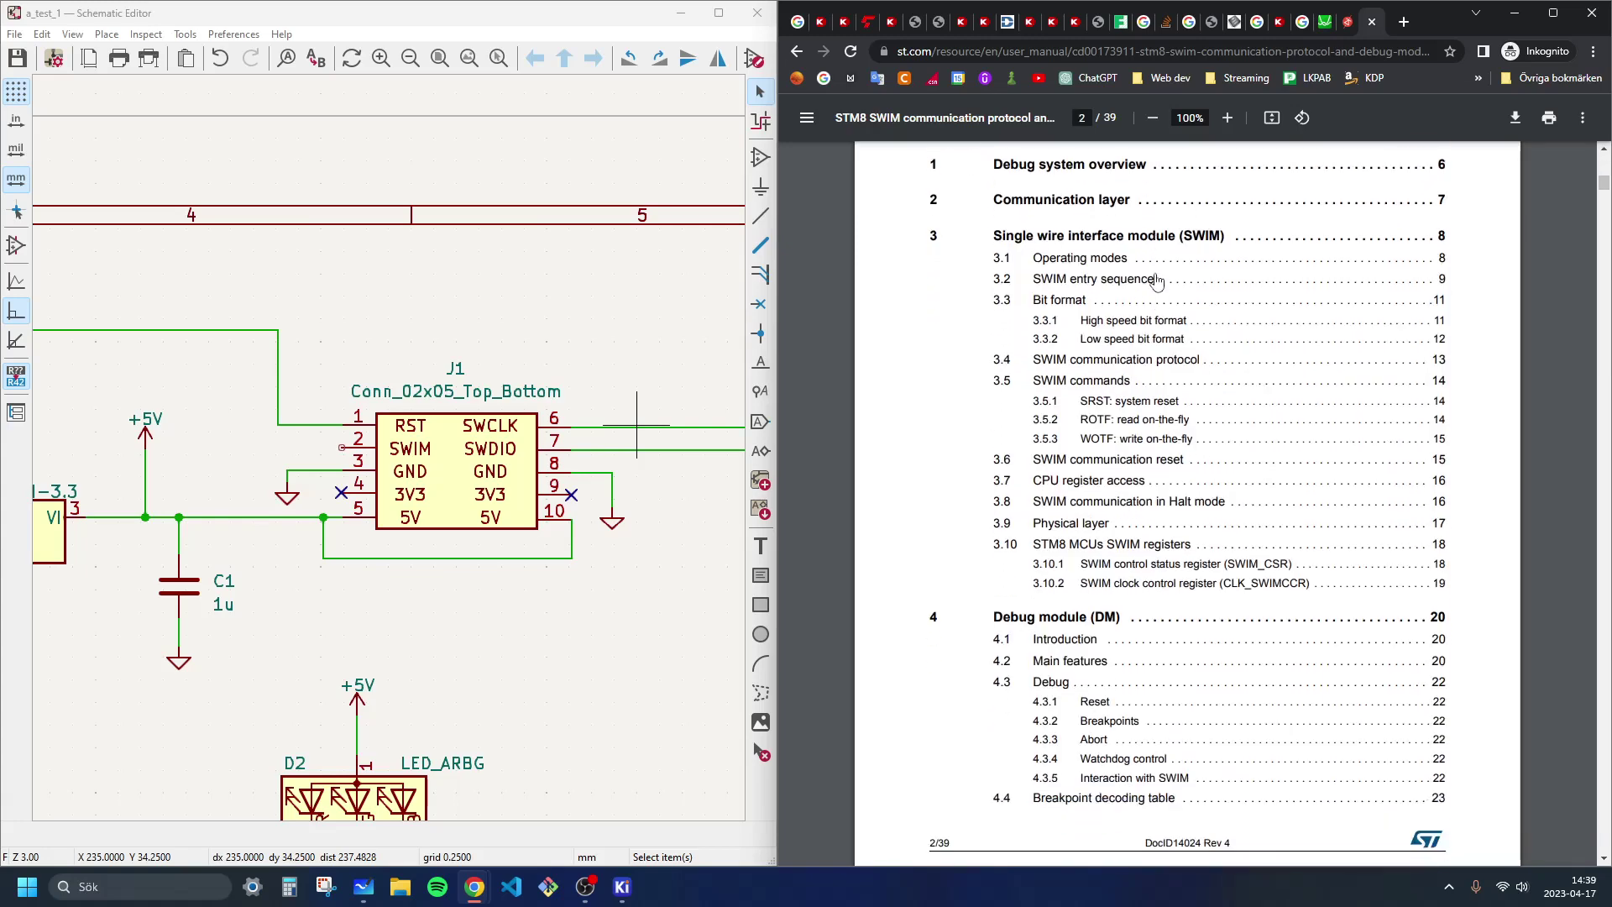
pyautogui.click(1134, 237)
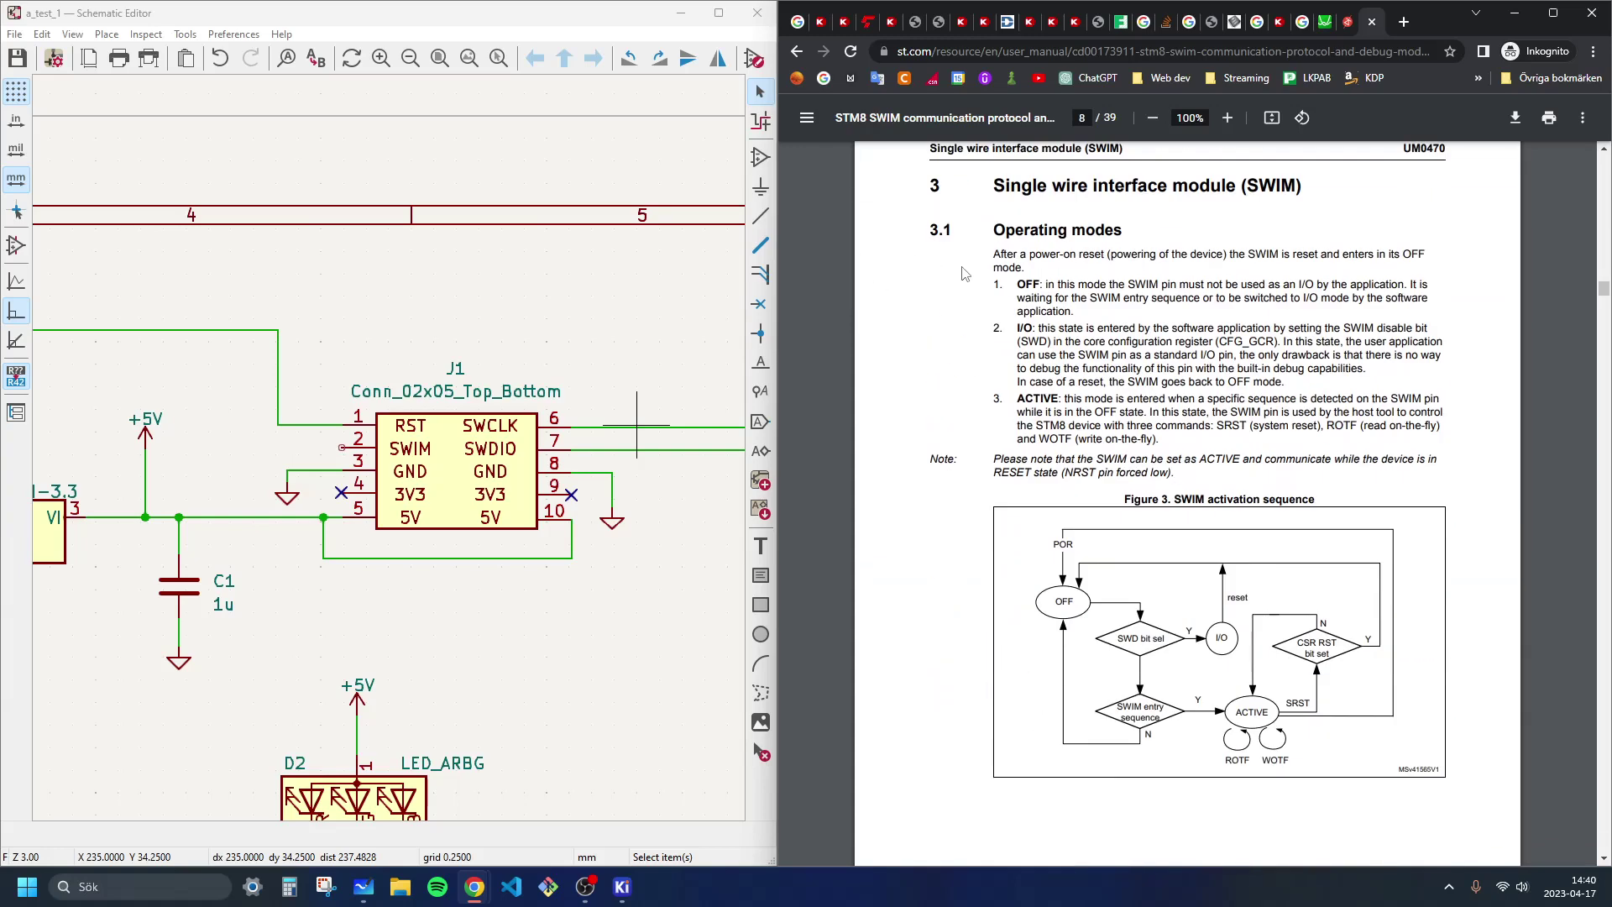
pyautogui.scroll(-2, 366, 391)
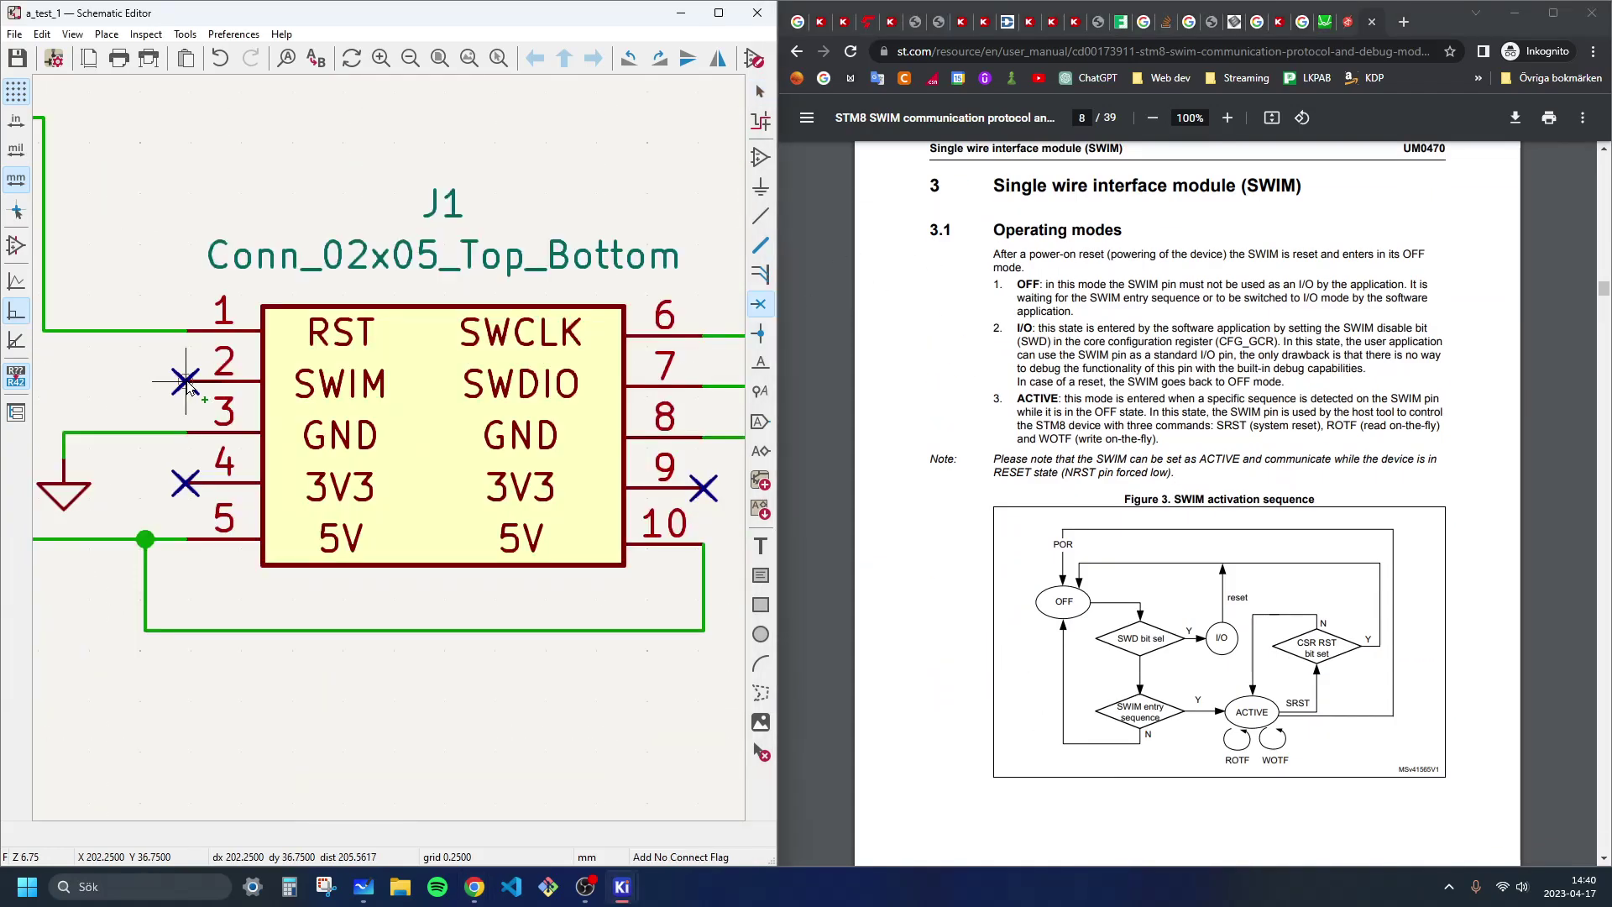
# Step: Back in the schematic, add a no-connect flag to SWIM pin 2 of connector J1
pyautogui.click(188, 379)
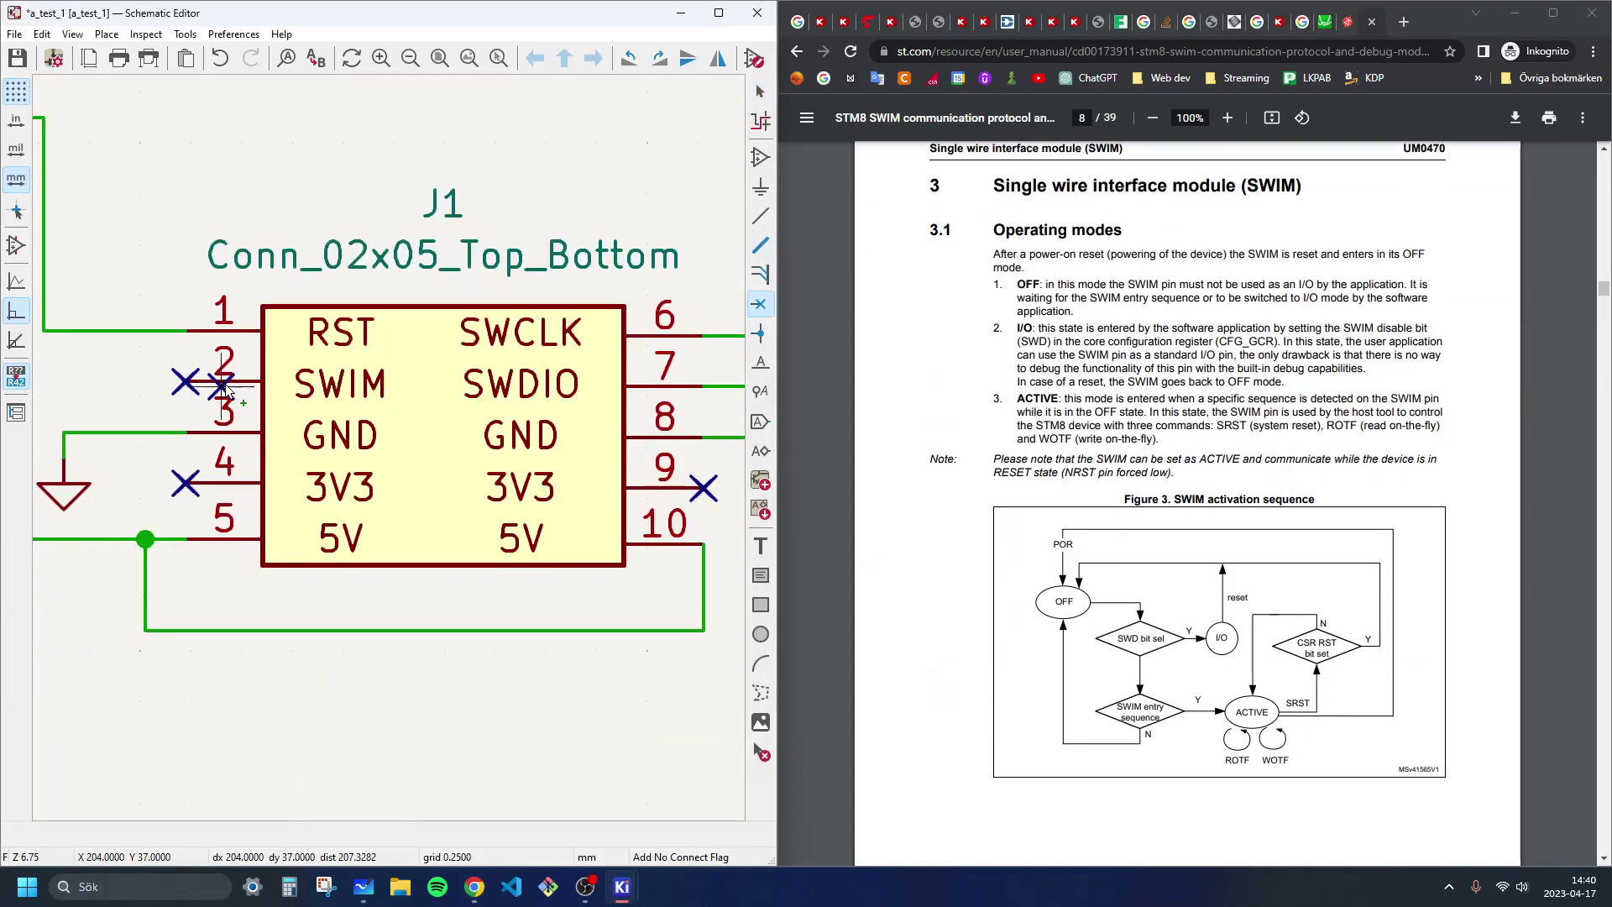
pyautogui.scroll(-4, 240, 379)
pyautogui.press('Escape')
# Step: Find "testpoint" in the symbol library and pick the TestPoint symbol from the Connector library for placement
pyautogui.moveTo(468, 468); pyautogui.dragTo(663, 361, button='middle')
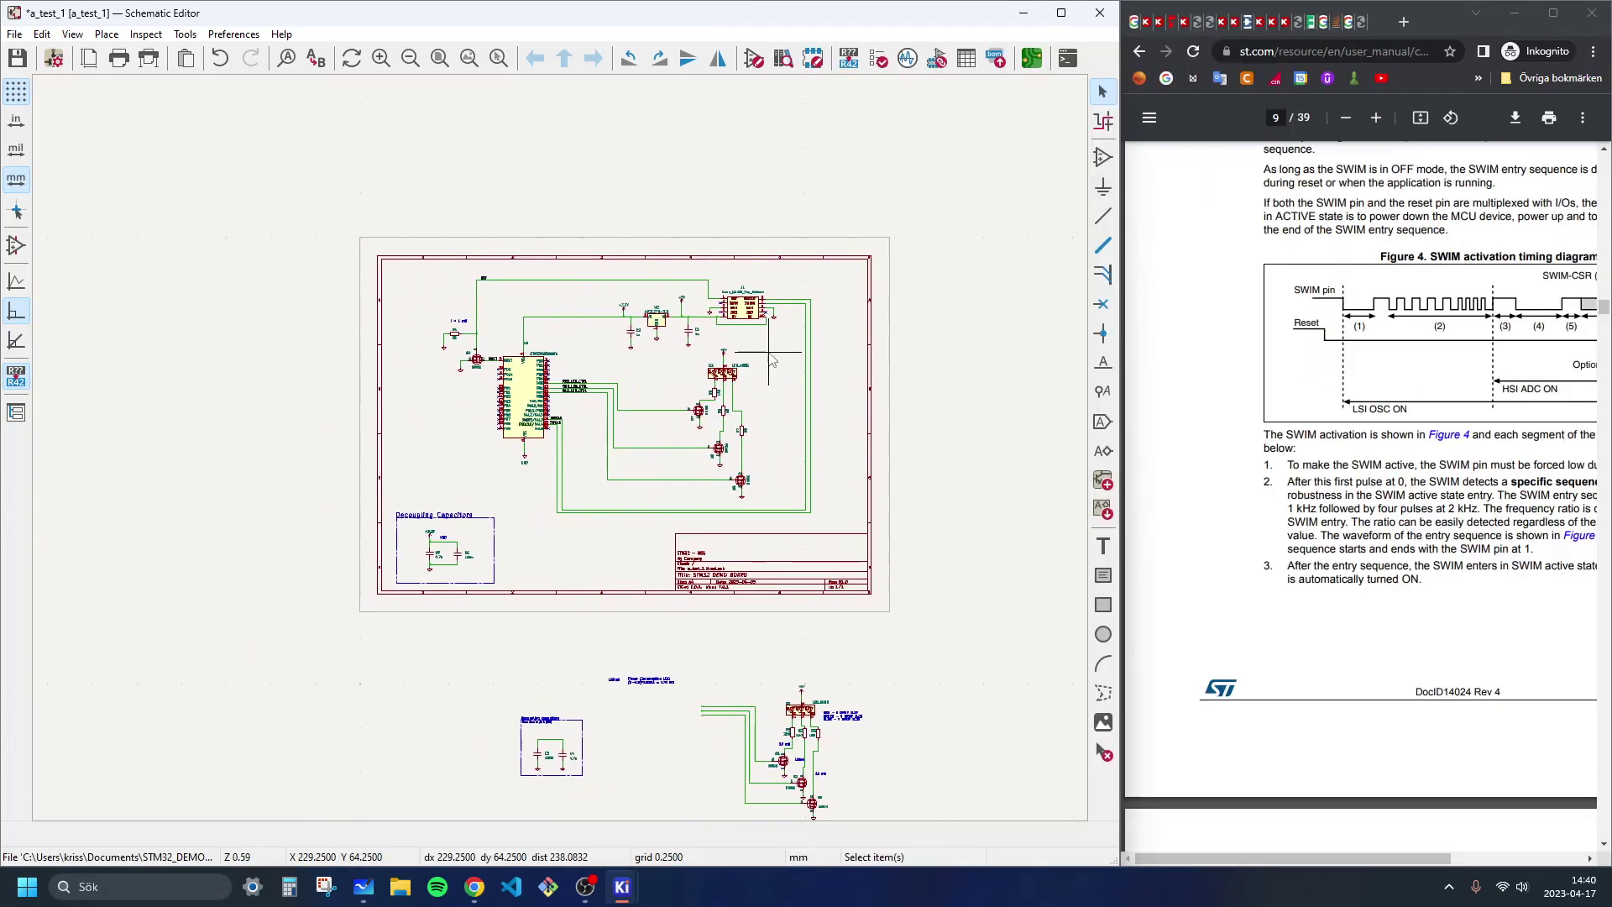
pyautogui.scroll(4, 722, 370)
pyautogui.moveTo(641, 379); pyautogui.dragTo(497, 489, button='middle')
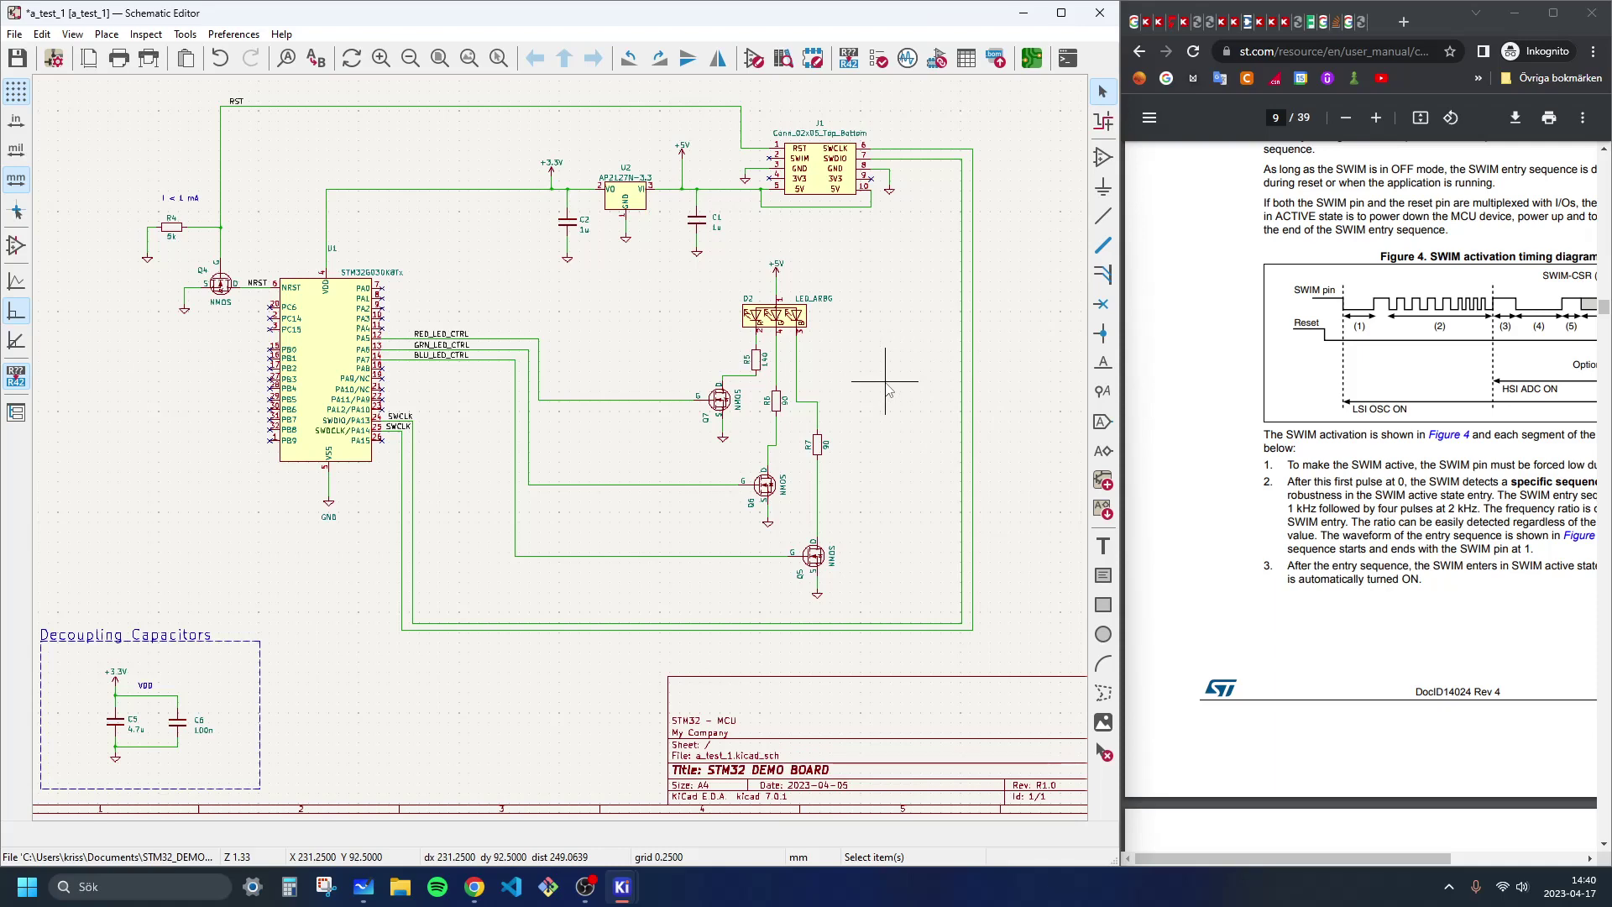
pyautogui.click(1103, 157)
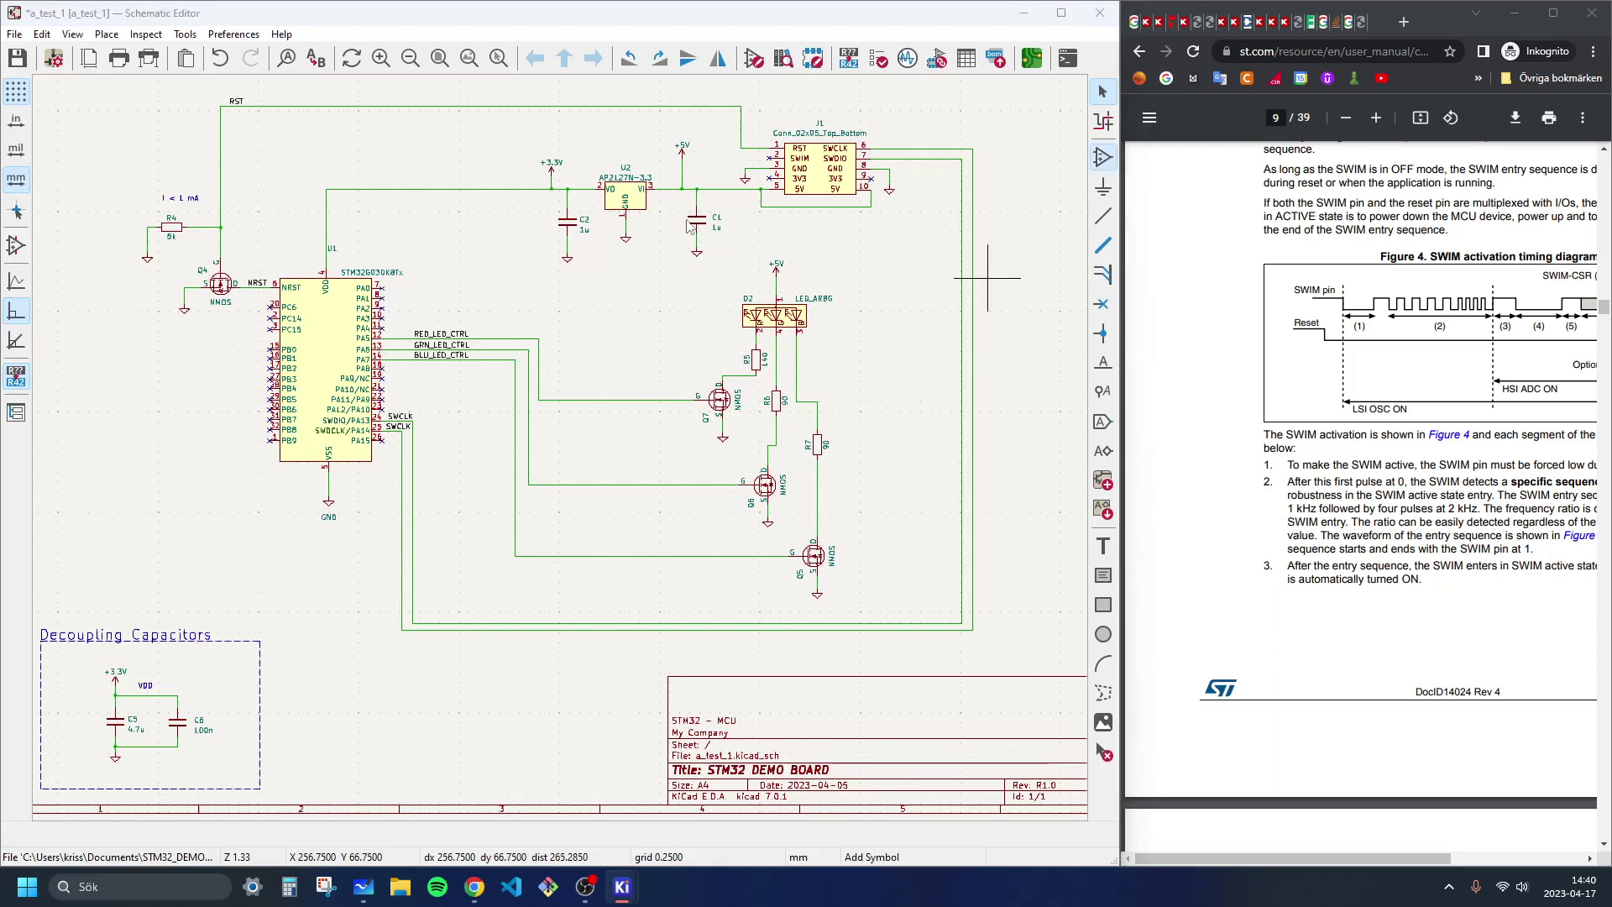
pyautogui.write('testpoin')
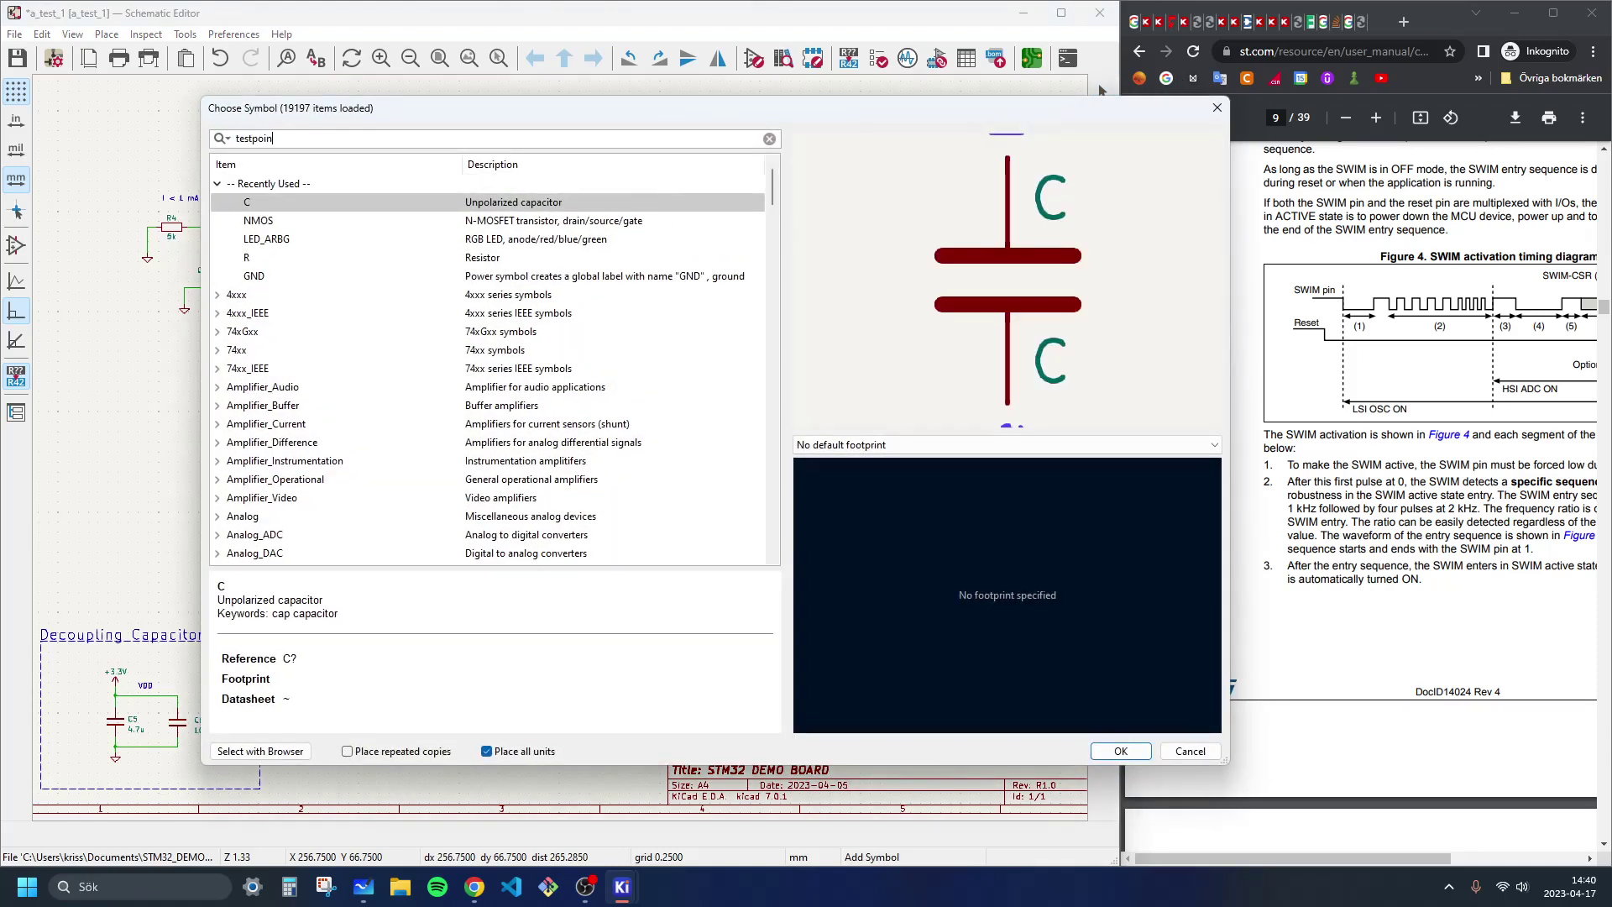
pyautogui.write('t')
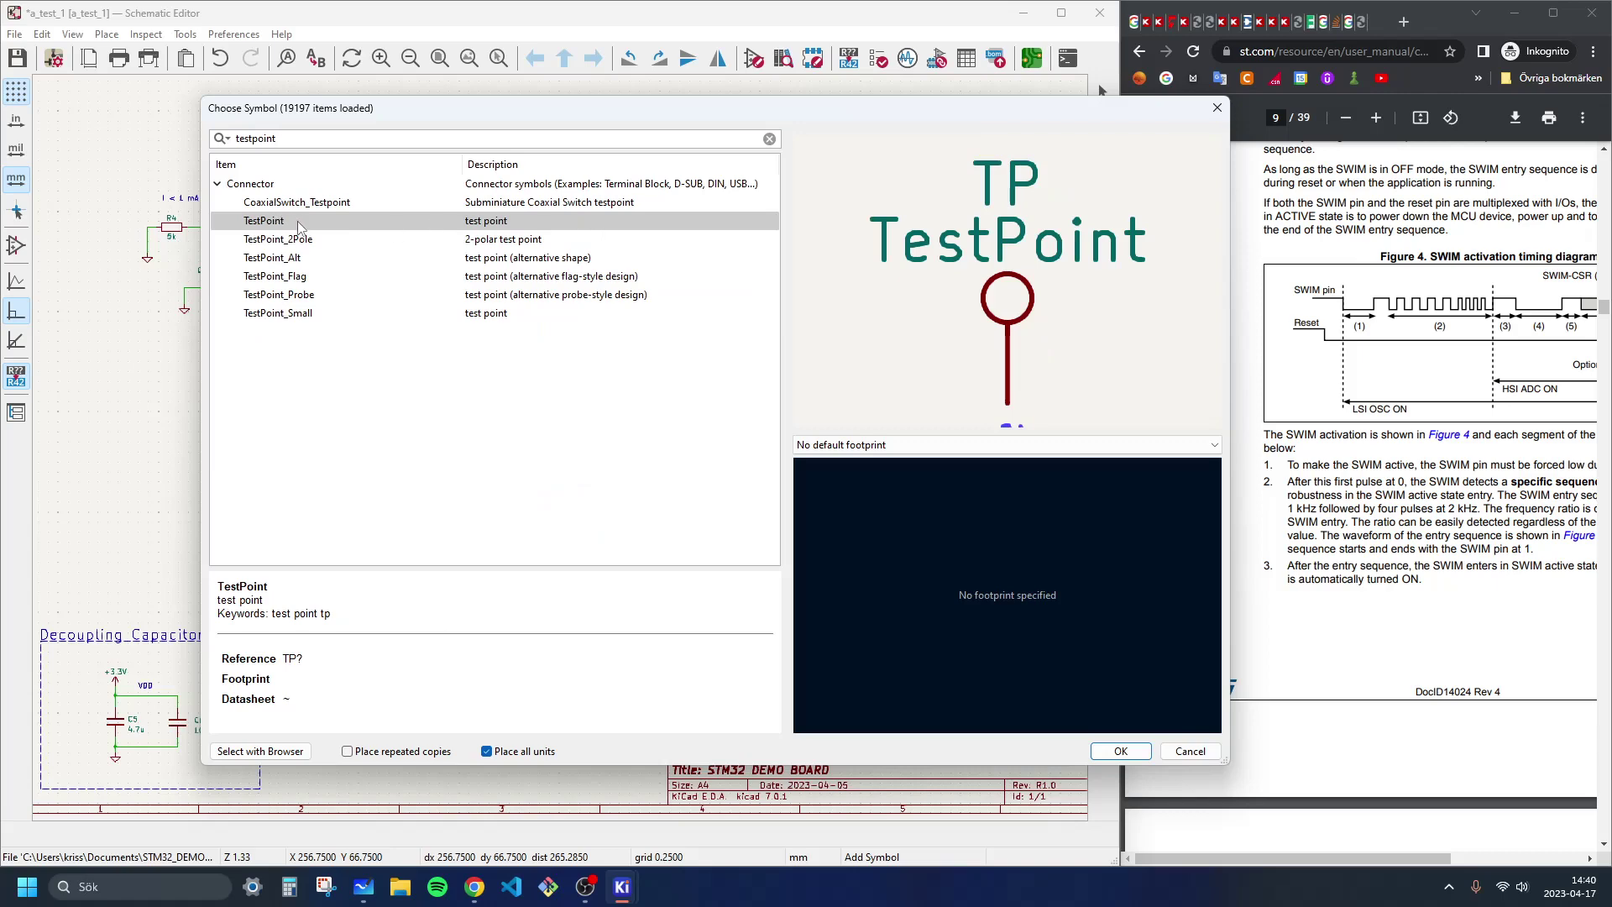
pyautogui.click(296, 315)
pyautogui.click(286, 223)
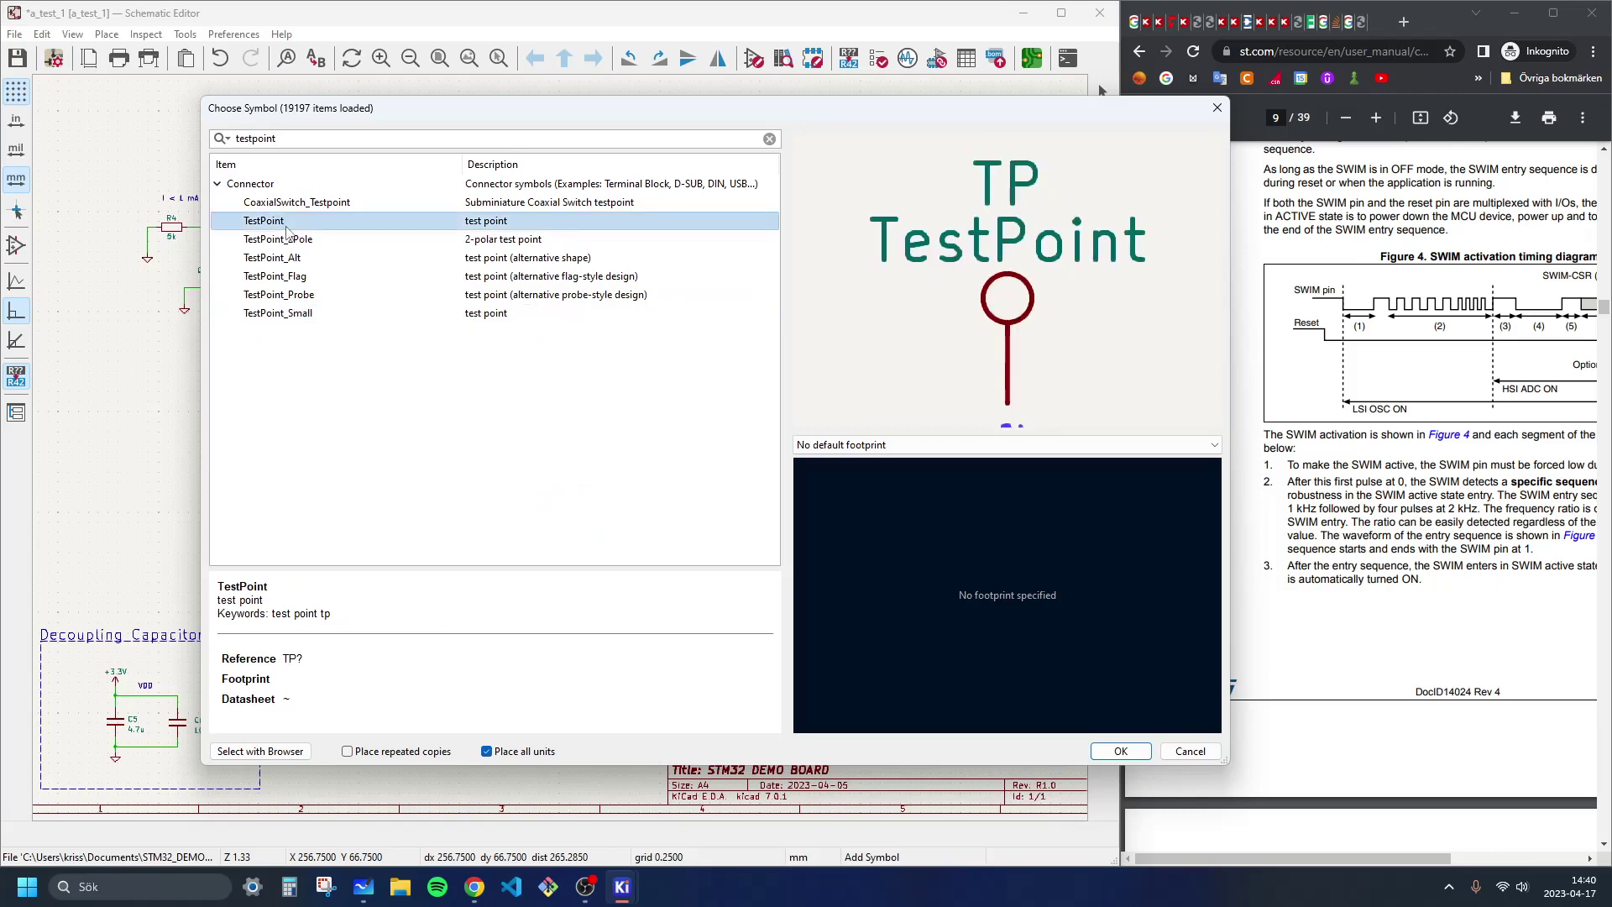
pyautogui.doubleClick(285, 222)
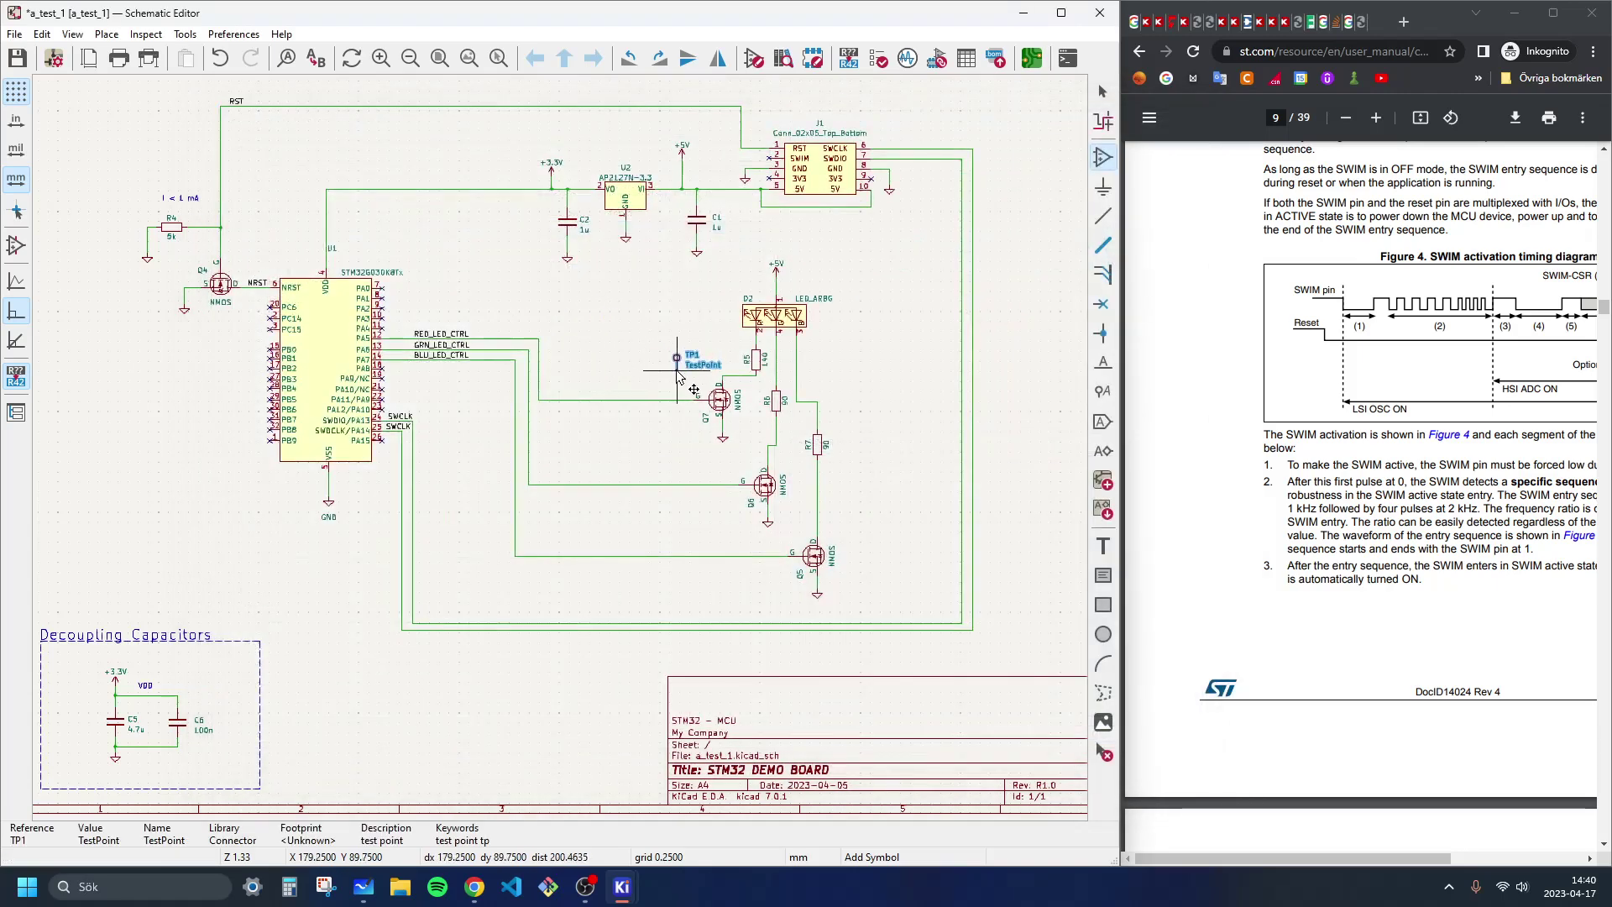
# Step: Place the test point on the +3.3V wire between the microcontroller's VDD pin and the +3.3V symbol
pyautogui.scroll(2, 566, 451)
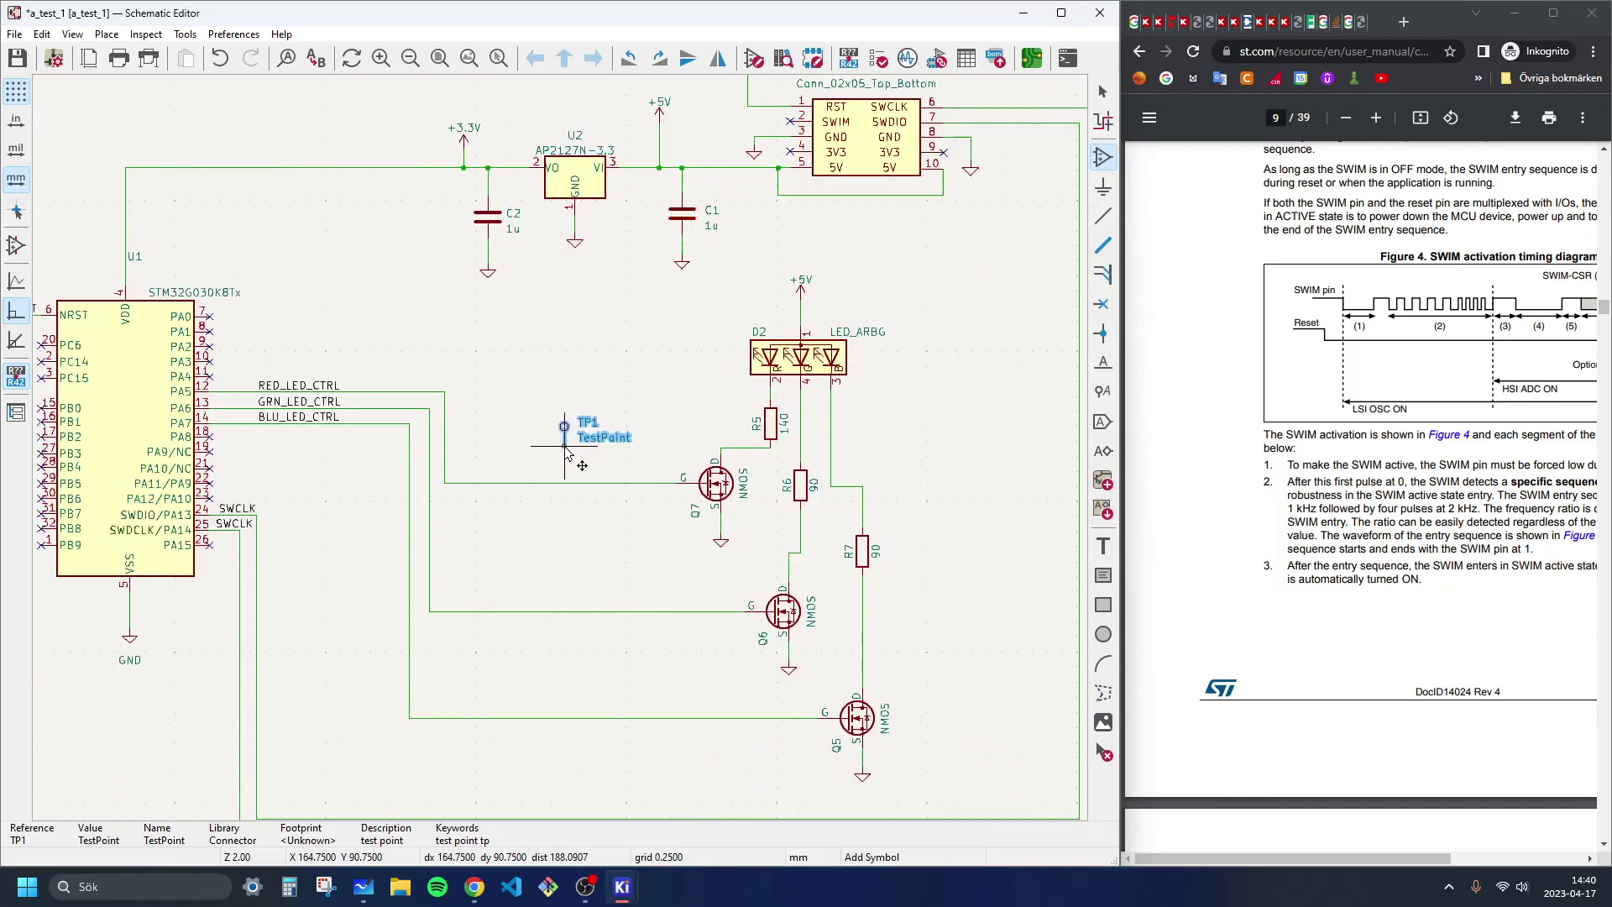
pyautogui.moveTo(352, 247); pyautogui.dragTo(569, 364, button='middle')
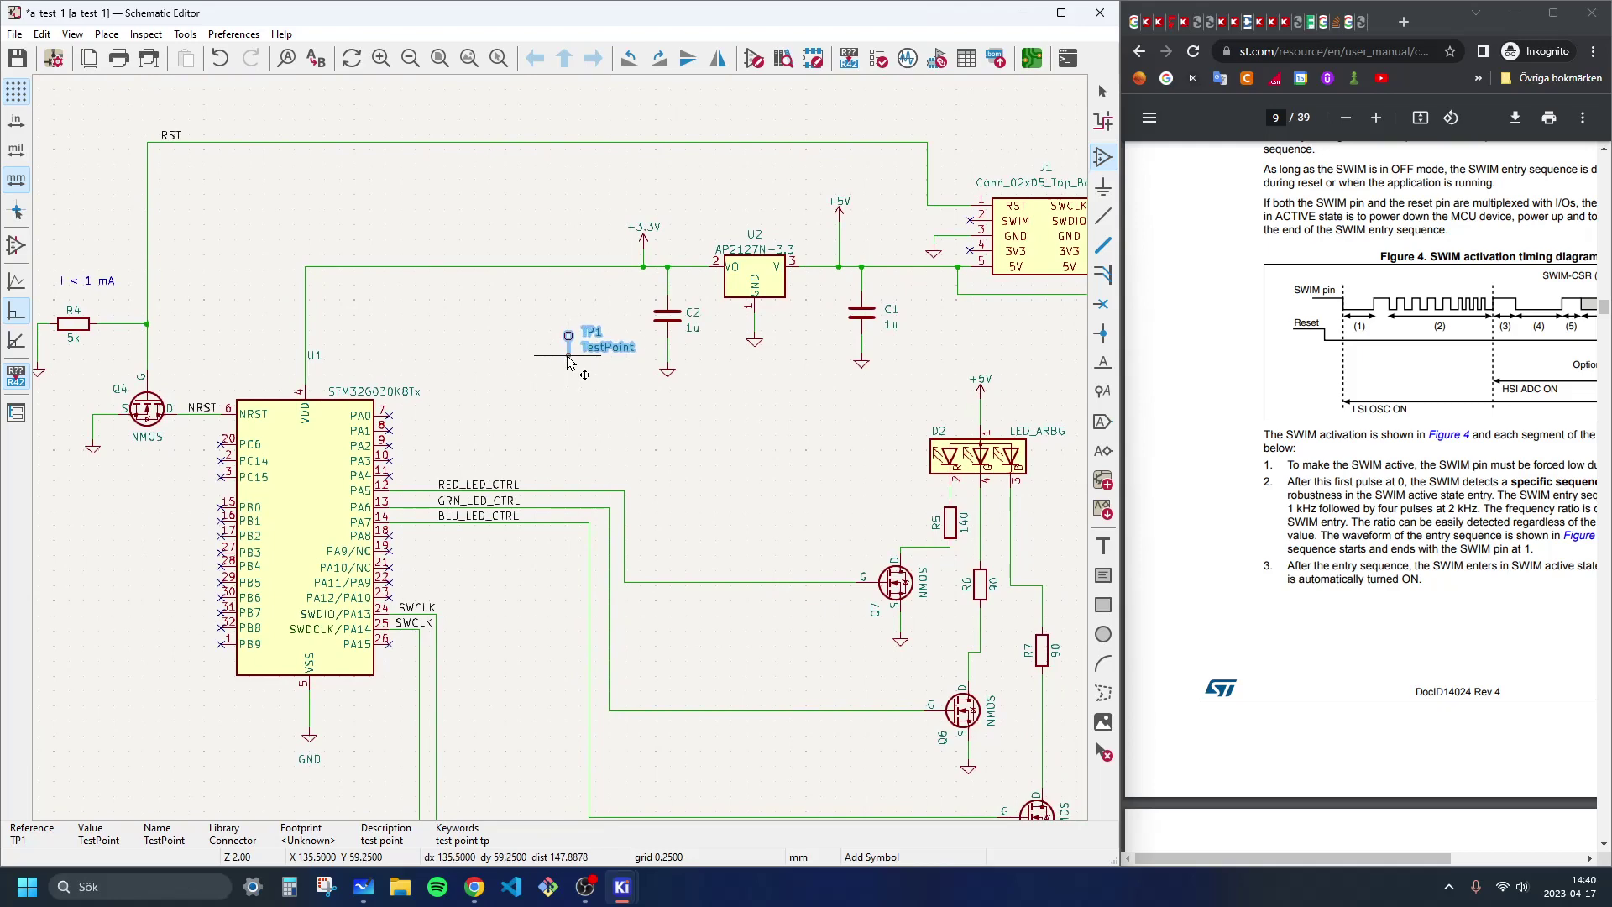
pyautogui.scroll(4, 569, 363)
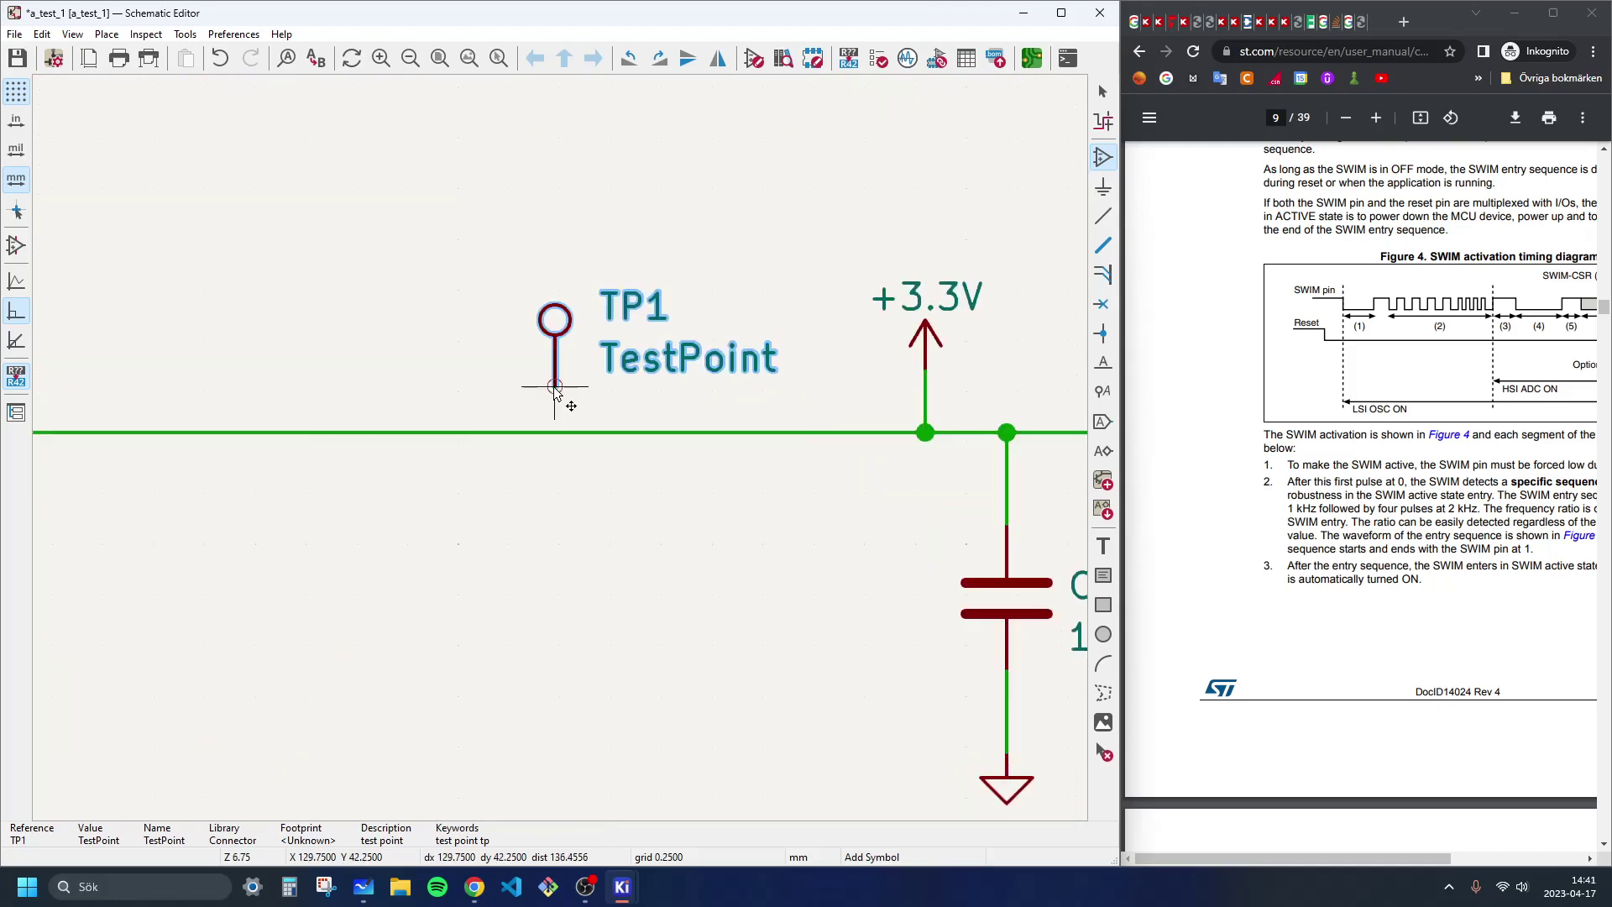
pyautogui.click(555, 391)
pyautogui.scroll(-4, 555, 387)
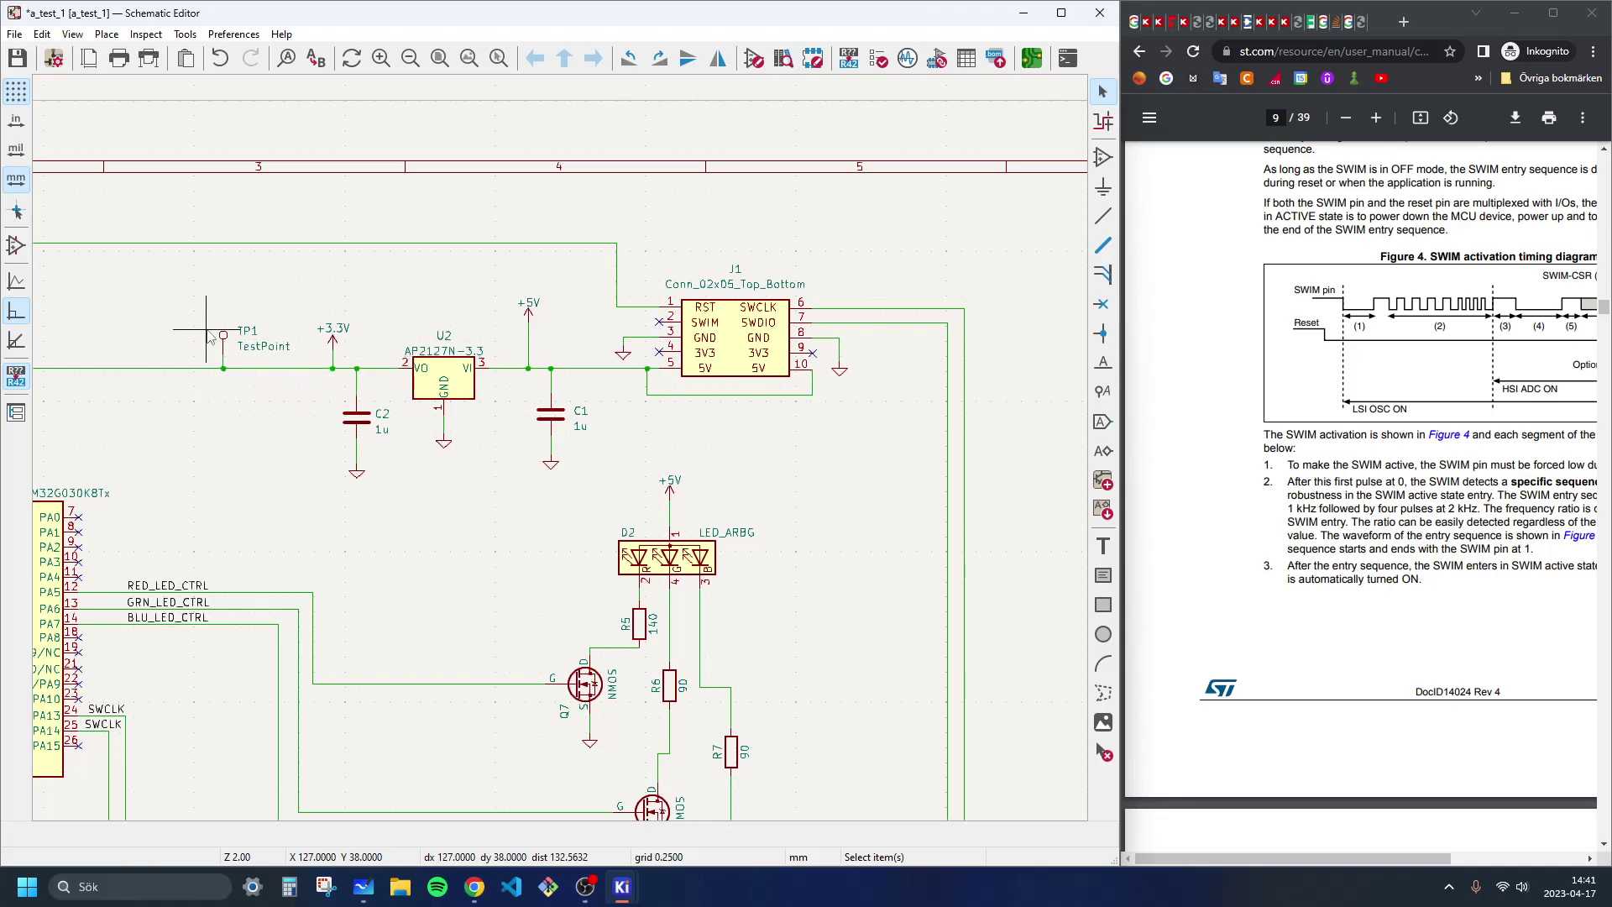
# Step: Duplicate the test point and place the copy above capacitor C1, beside the +5V symbol
pyautogui.moveTo(207, 318); pyautogui.dragTo(250, 357)
pyautogui.hotkey('ctrl', 'd')
pyautogui.scroll(3, 591, 312)
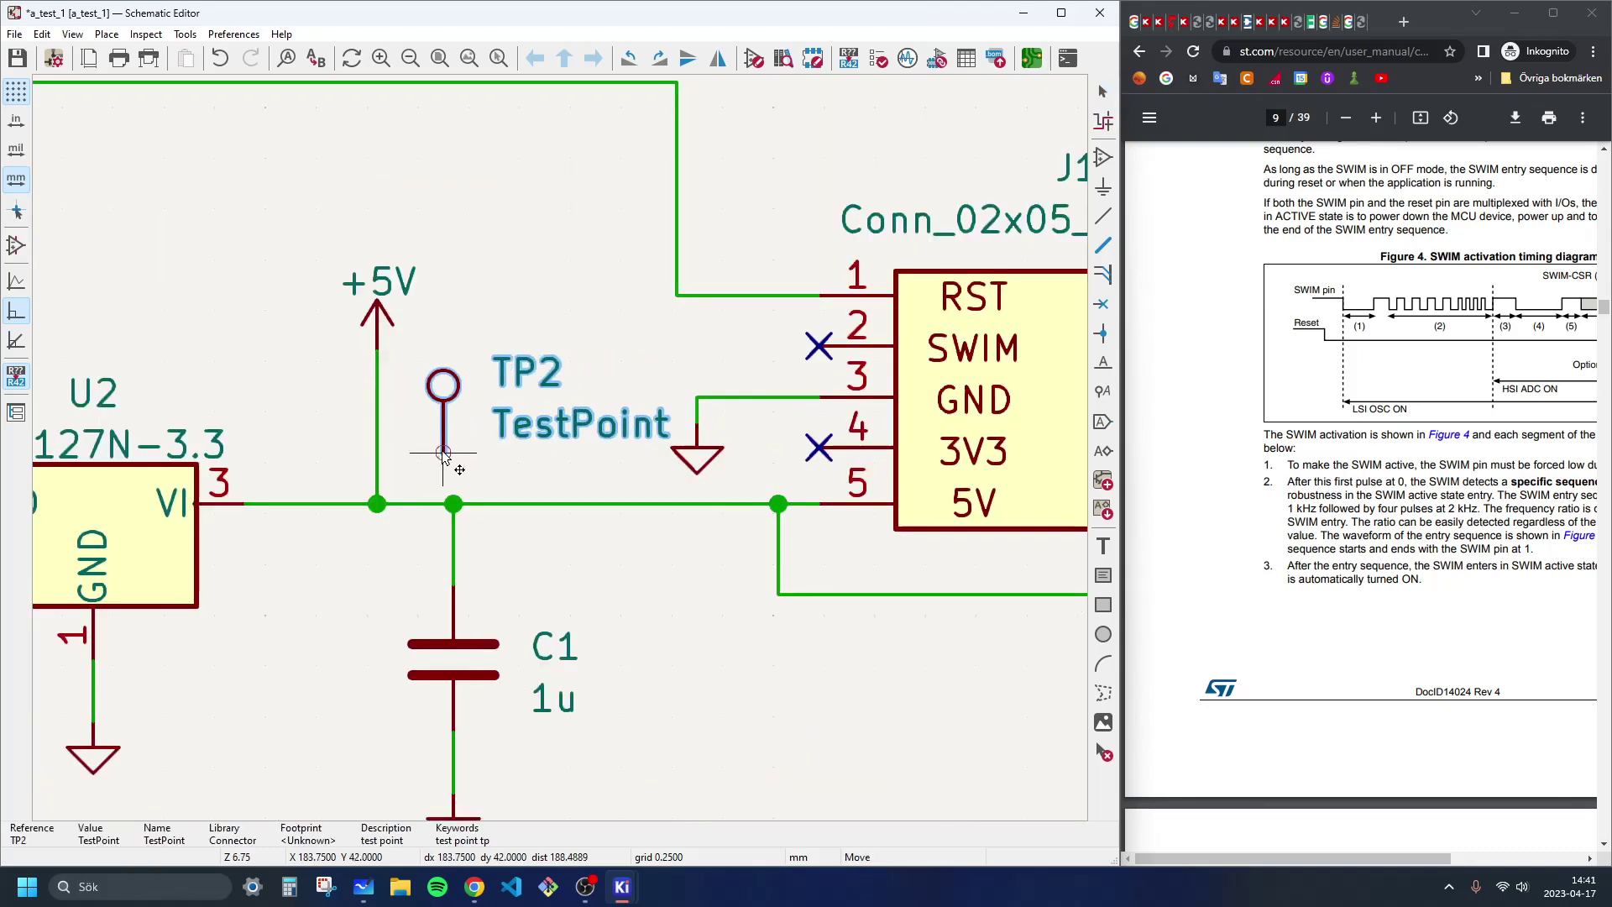
pyautogui.click(452, 444)
pyautogui.scroll(1, 487, 470)
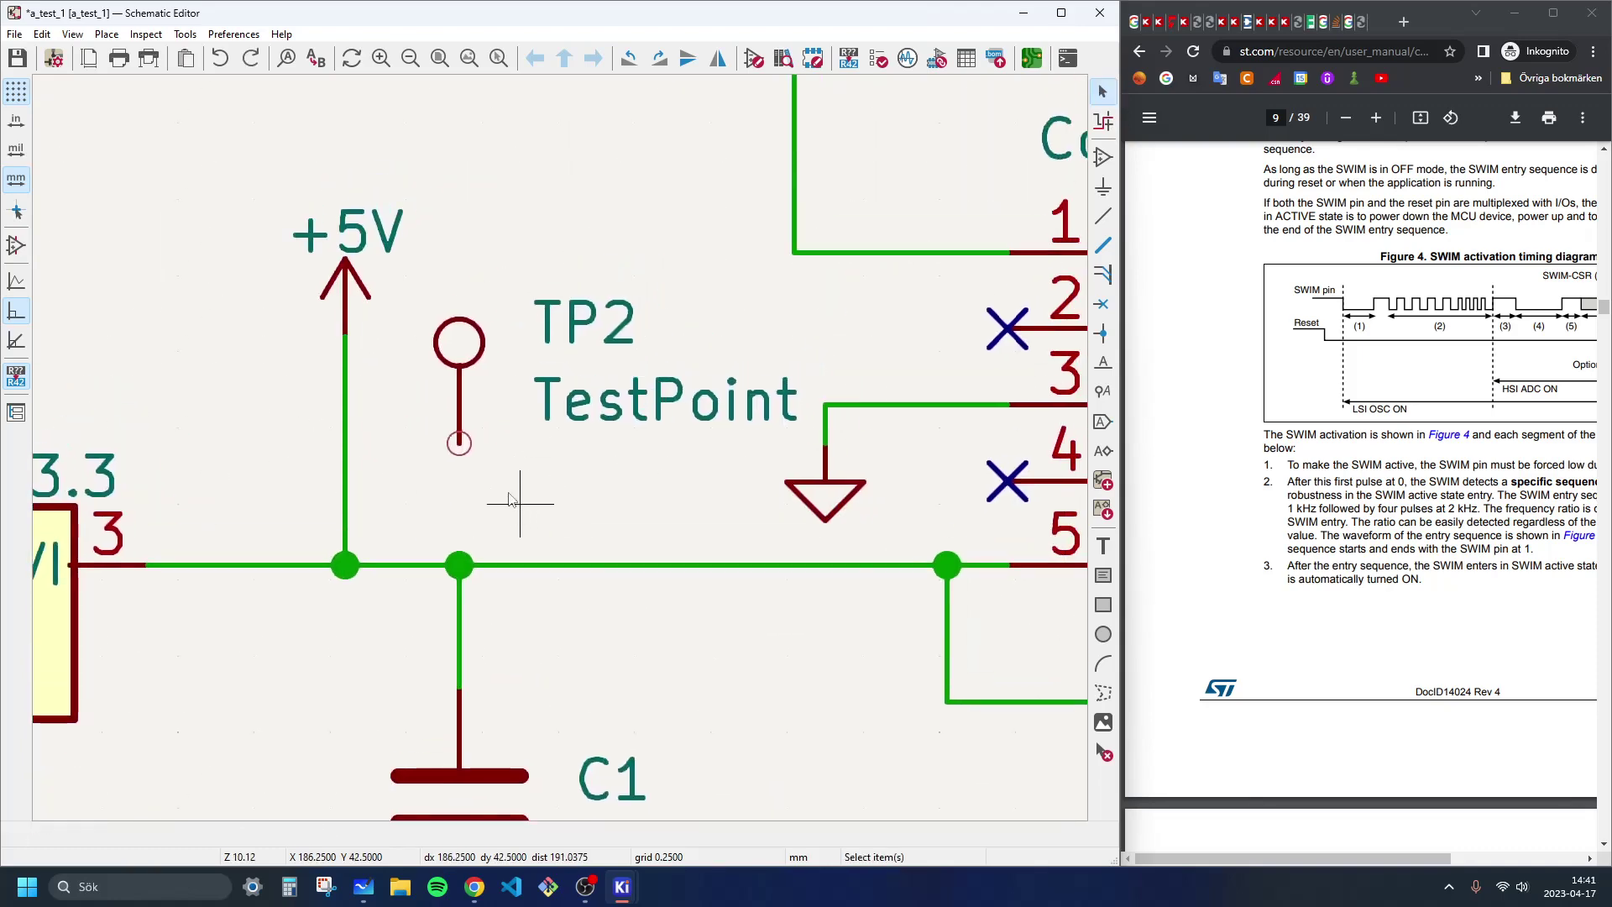
# Step: Move the "TestPoint" value text of TP2 closer to its symbol
pyautogui.click(592, 406)
pyautogui.press('m')
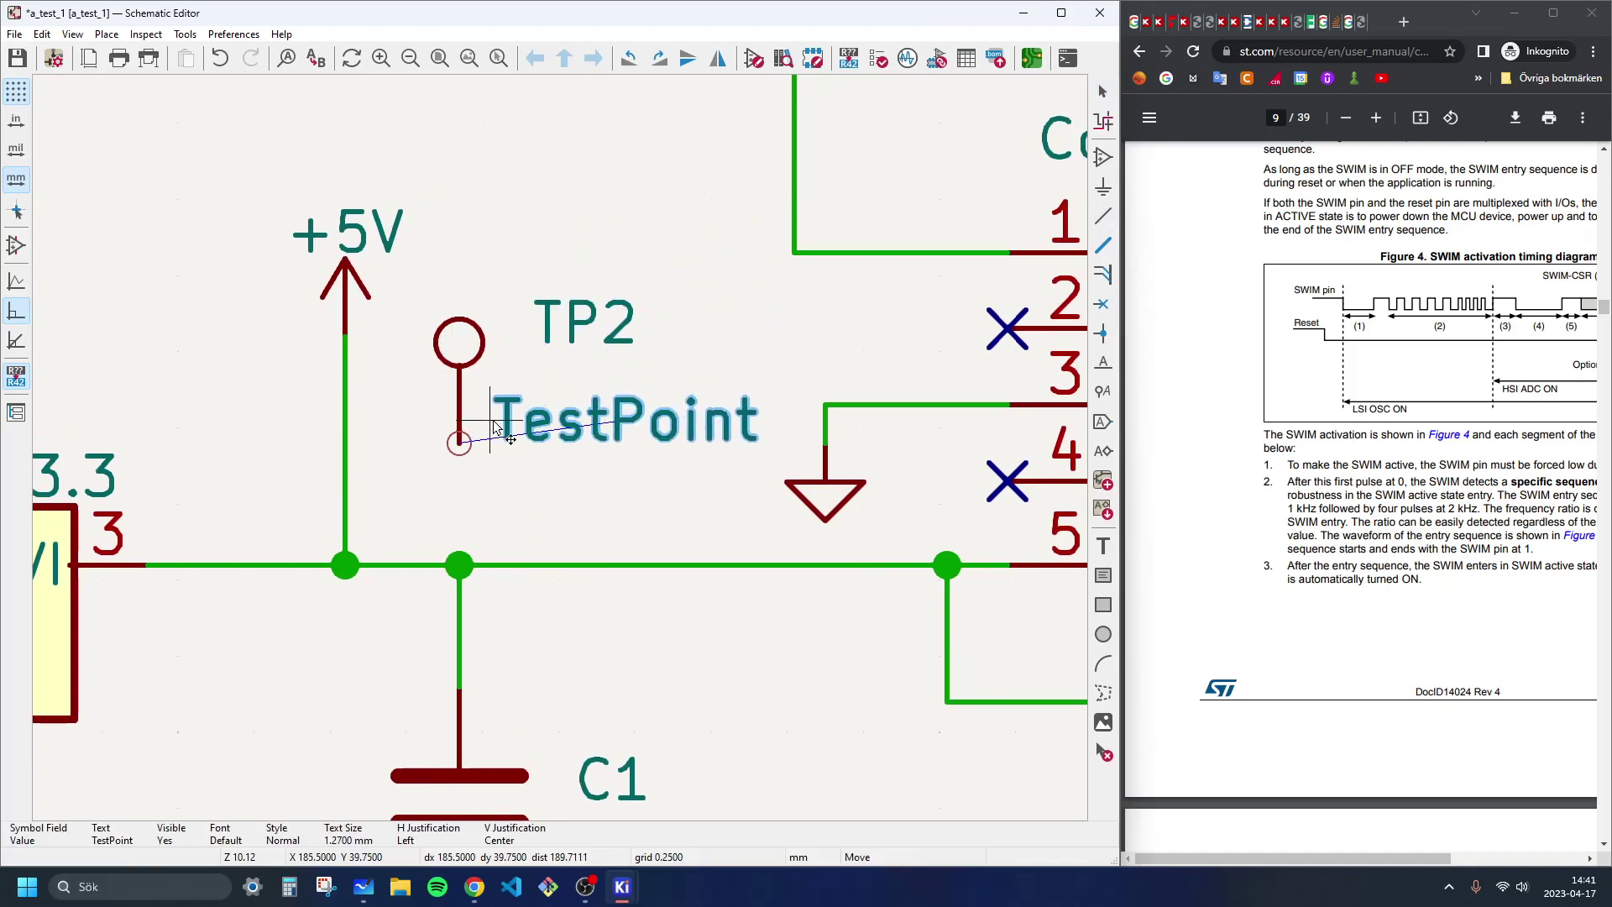
pyautogui.scroll(-2, 489, 405)
pyautogui.click(570, 447)
# Step: Move TP2 below and to the right of connector J1 and wire it to the 5V line at pin 10
pyautogui.press('m')
pyautogui.moveTo(754, 530); pyautogui.dragTo(560, 447, button='middle')
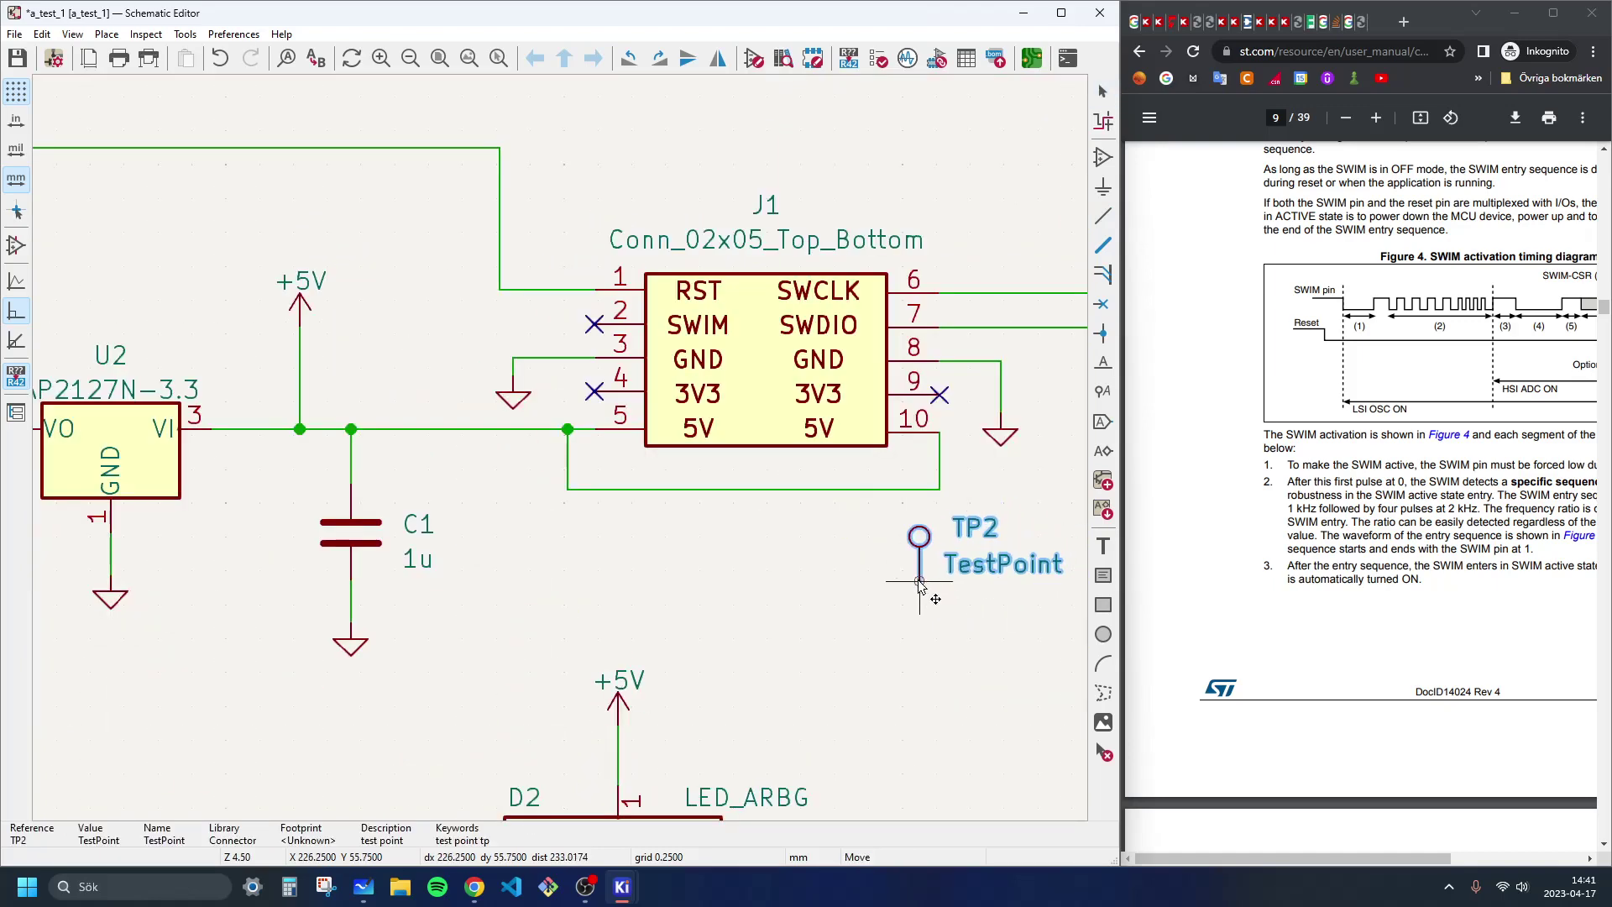
pyautogui.moveTo(930, 577); pyautogui.dragTo(745, 511, button='middle')
pyautogui.click(867, 475)
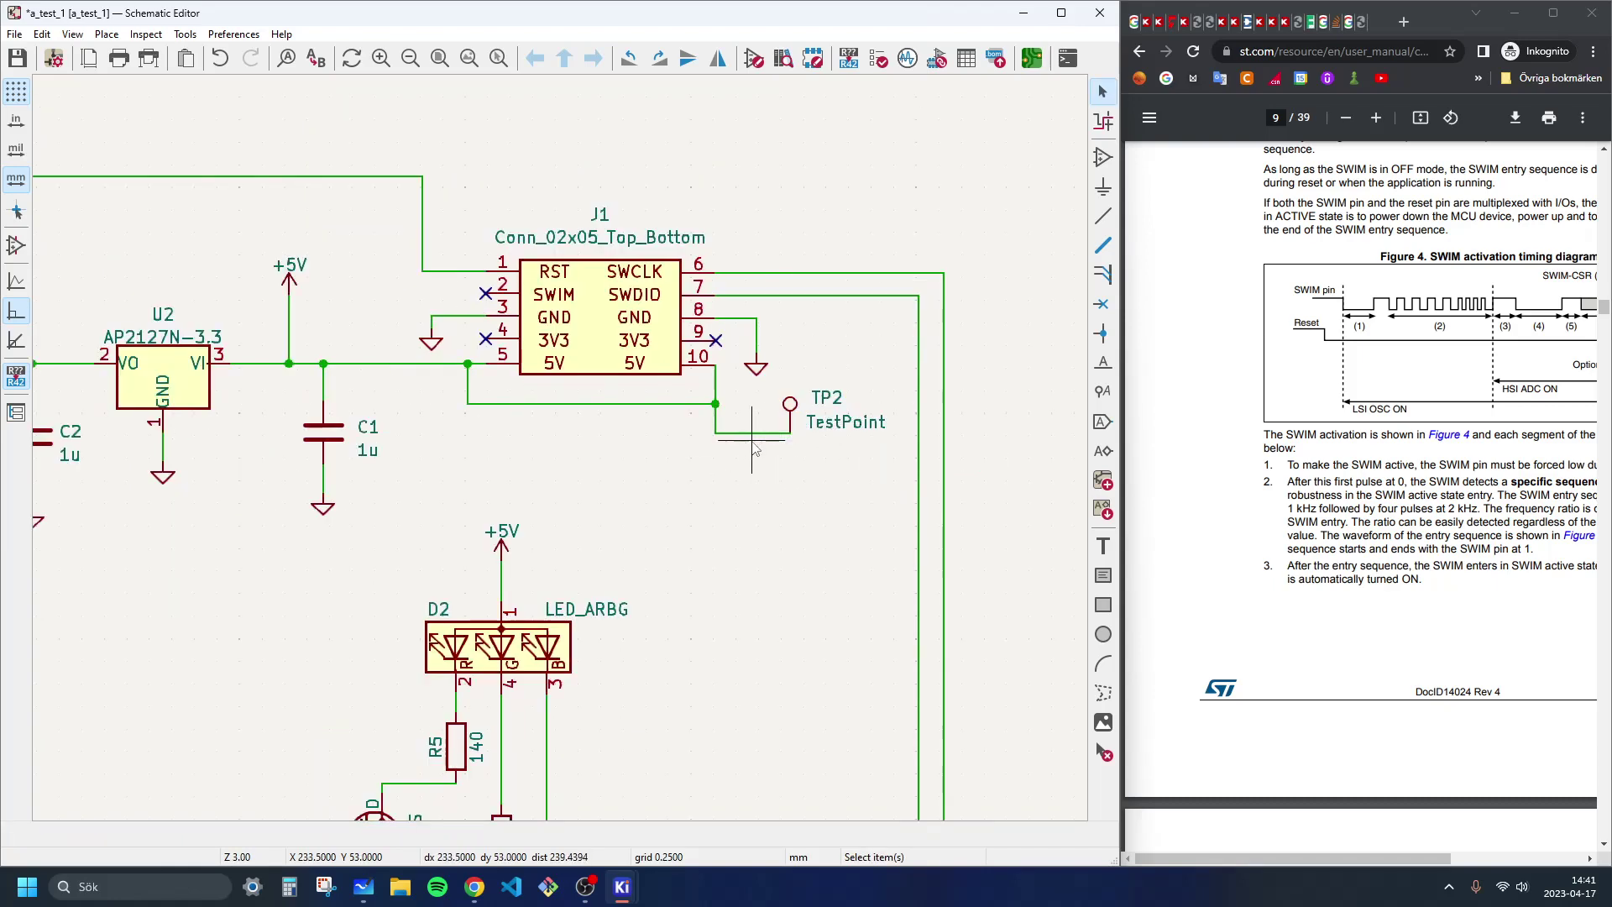
pyautogui.hscroll(-5, 650, 453)
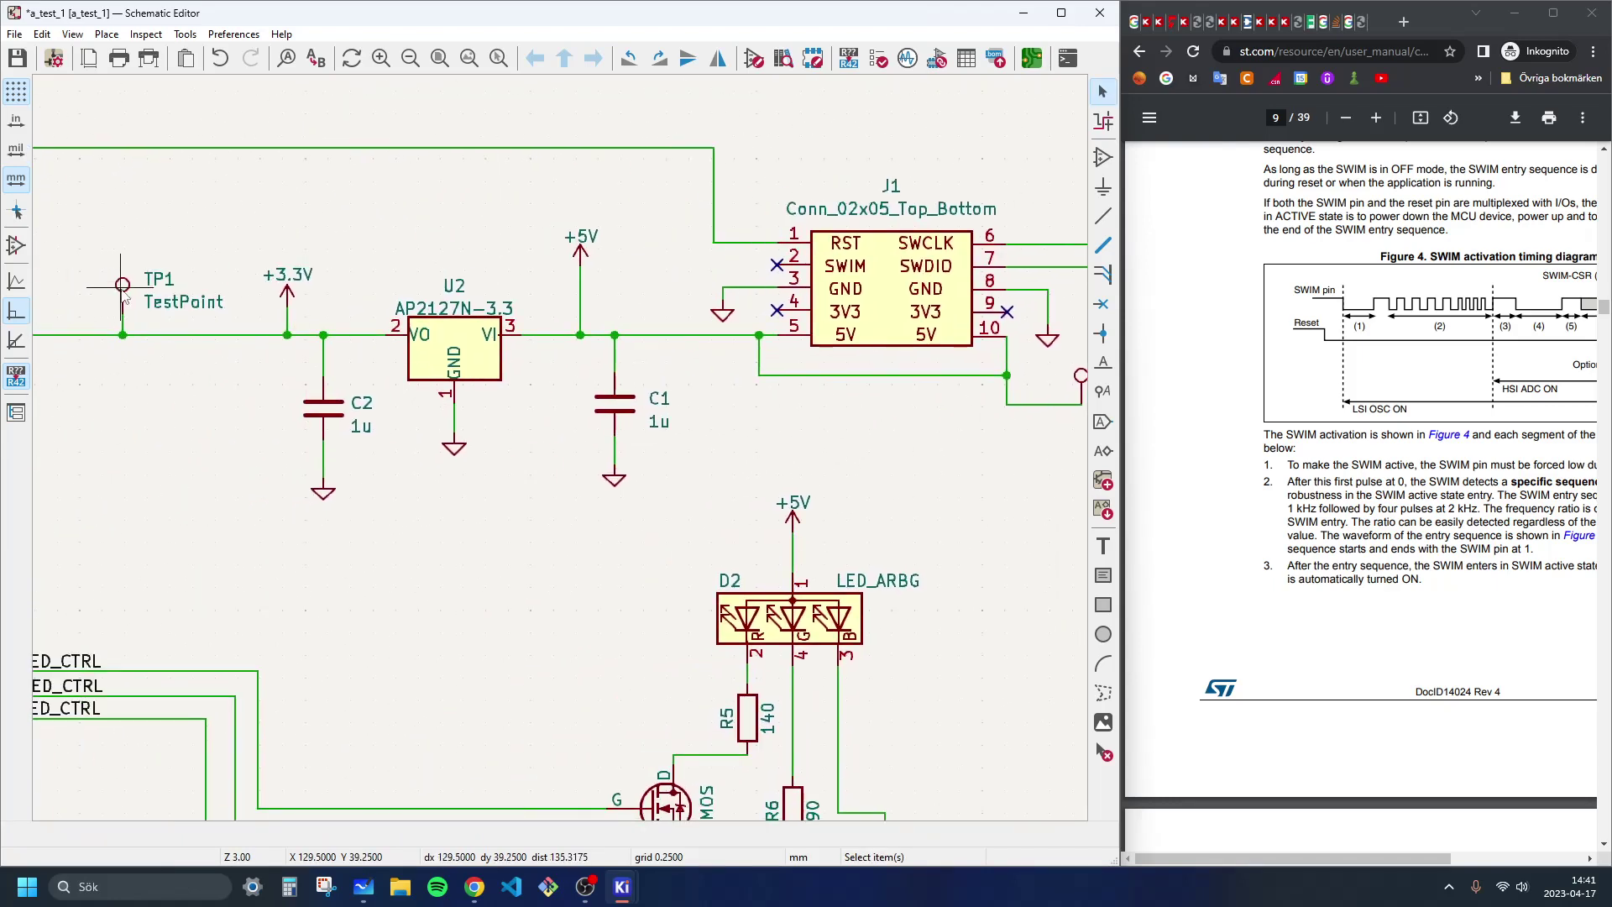
pyautogui.scroll(-1, 605, 405)
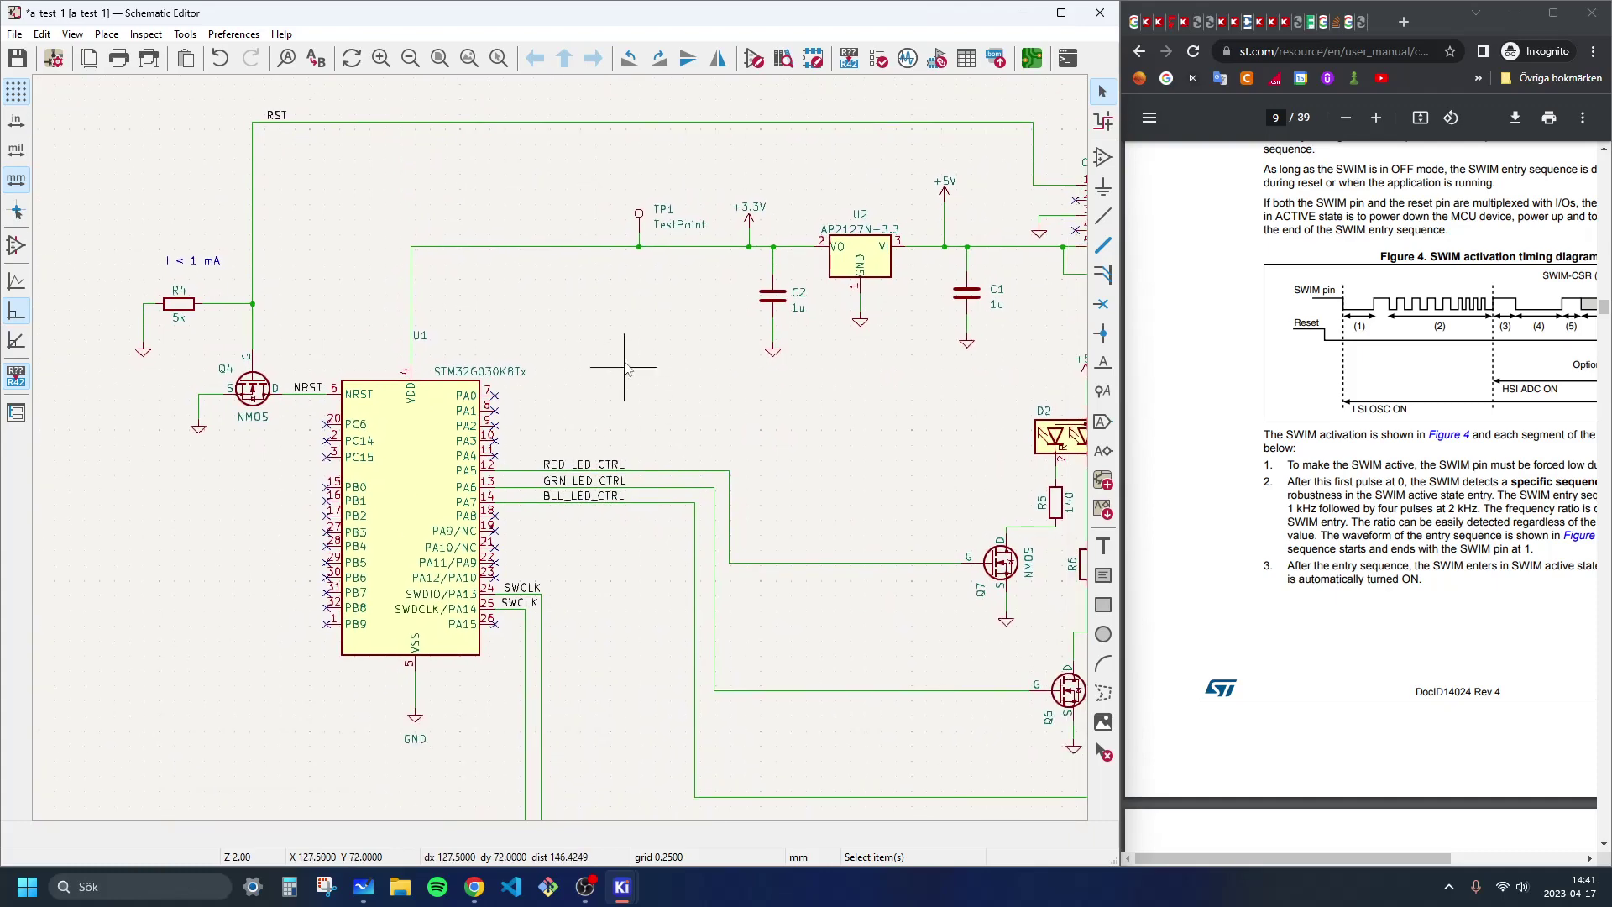
# Step: Copy test point TP1, place the copy above the RST wire near its label, and wire it to that line
pyautogui.moveTo(833, 500); pyautogui.dragTo(718, 332, button='middle')
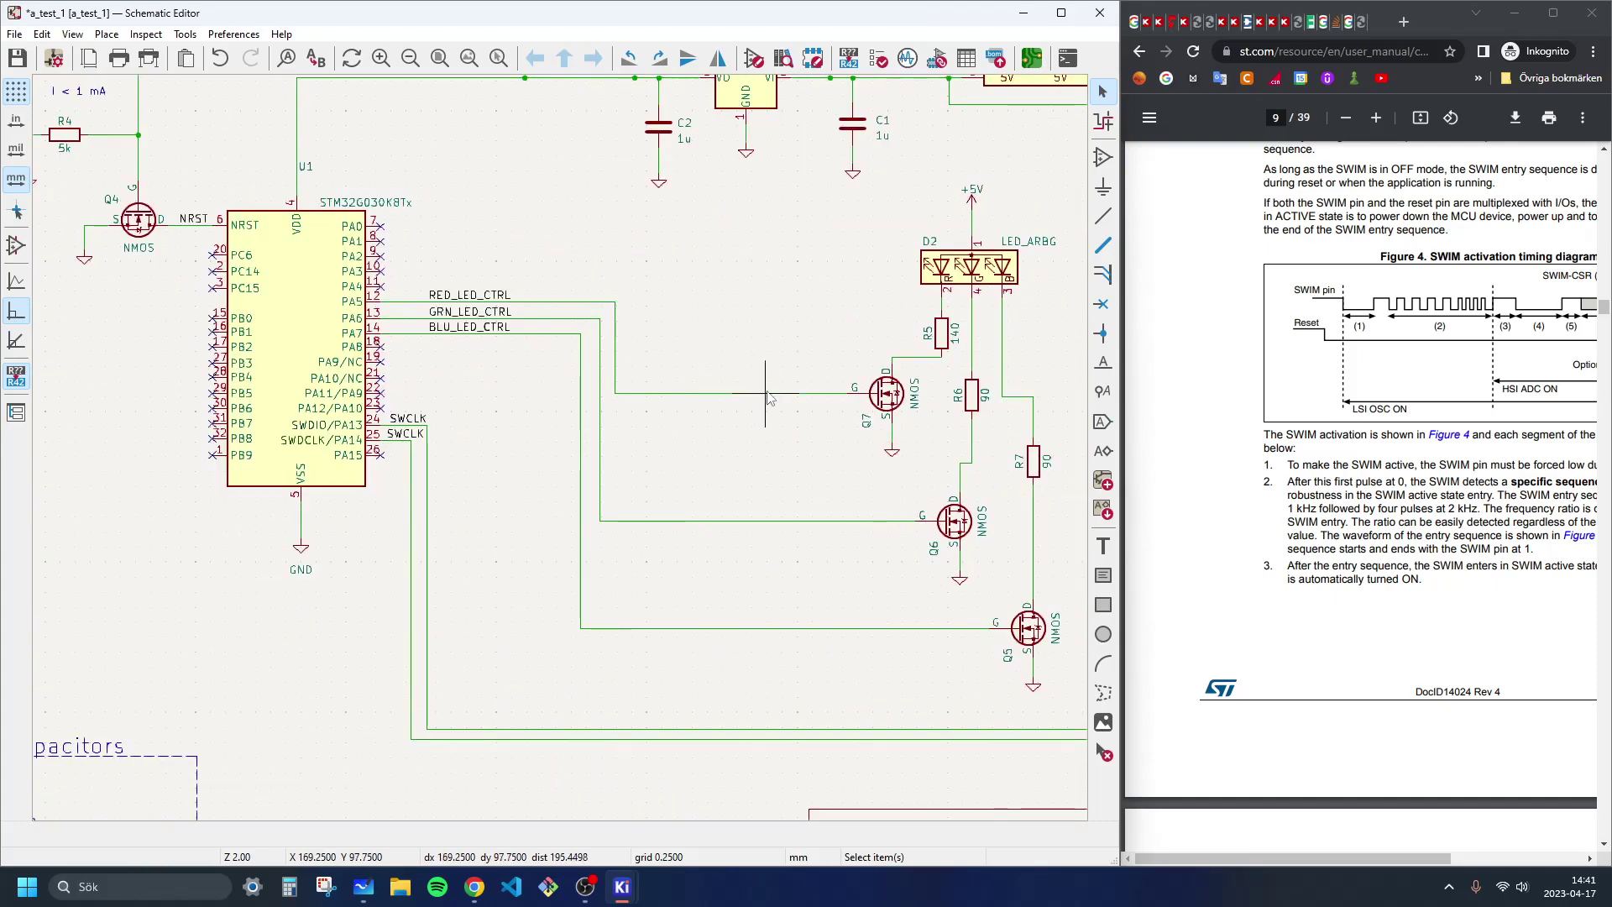
pyautogui.moveTo(991, 714); pyautogui.dragTo(670, 490, button='middle')
pyautogui.moveTo(752, 375); pyautogui.dragTo(851, 510, button='middle')
pyautogui.scroll(5, 865, 432)
pyautogui.hscroll(1, 865, 432)
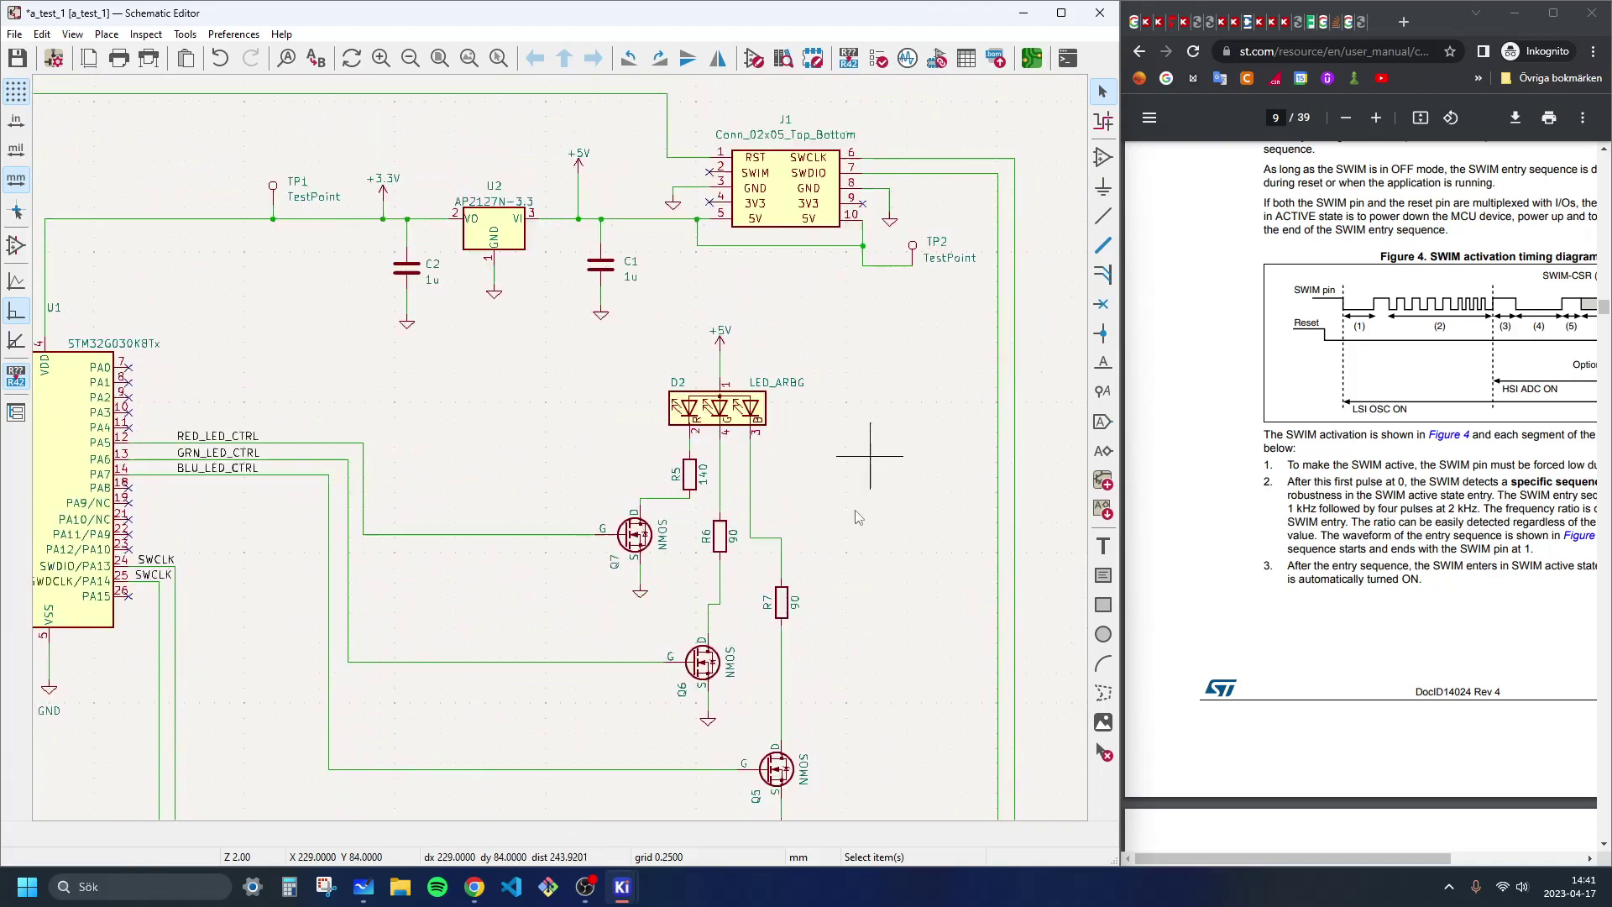
pyautogui.hscroll(-6, 722, 267)
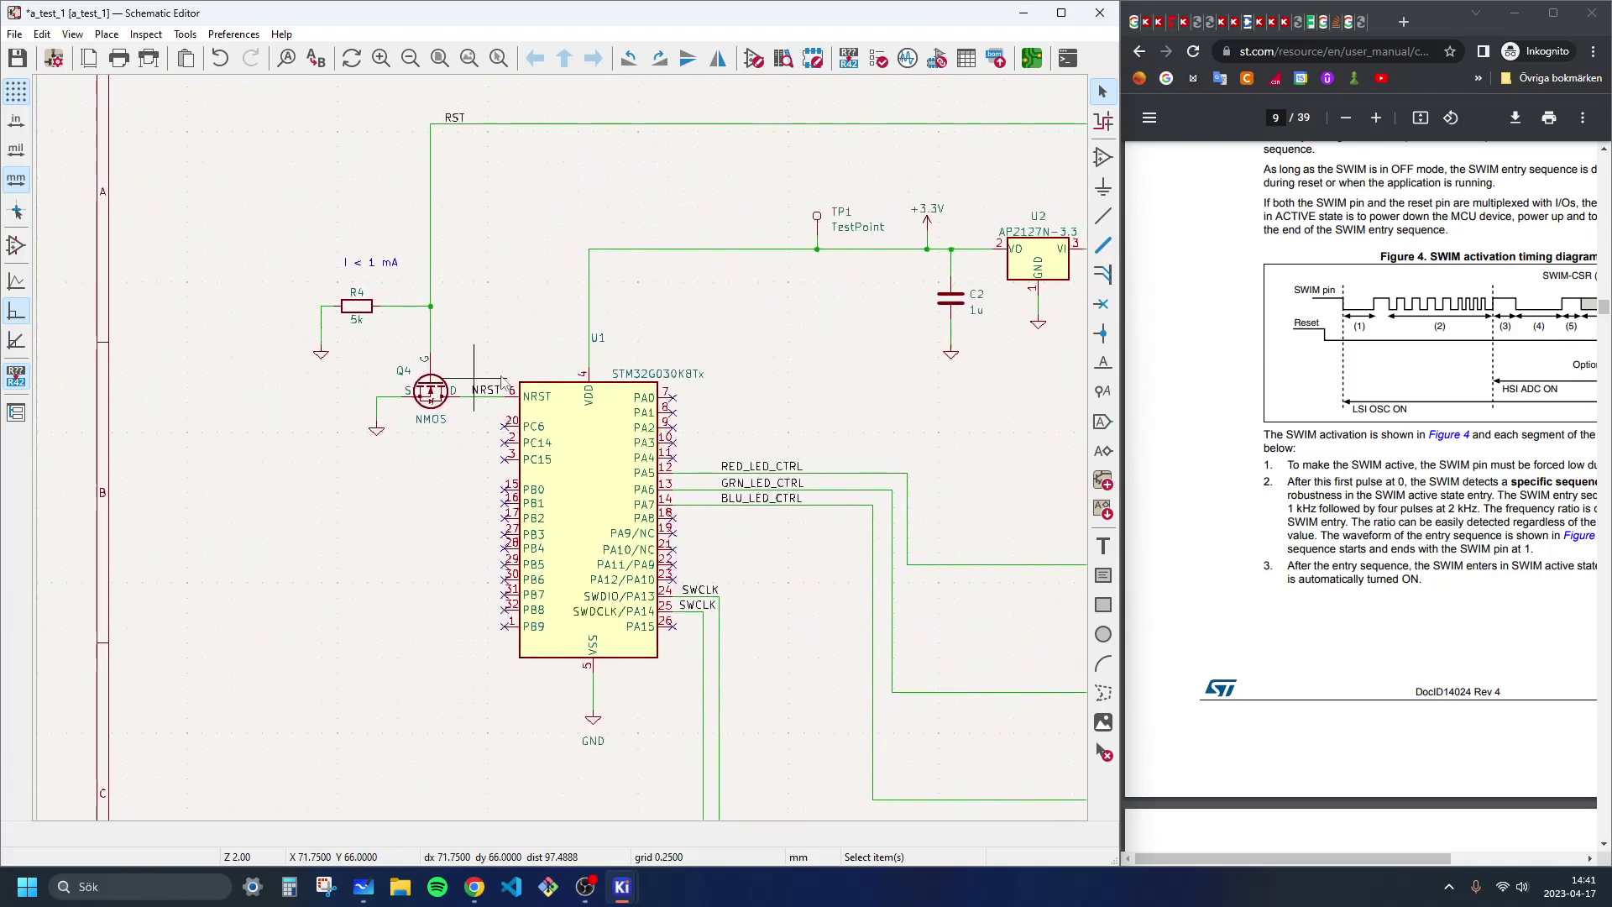
pyautogui.scroll(-3, 513, 445)
pyautogui.scroll(6, 588, 471)
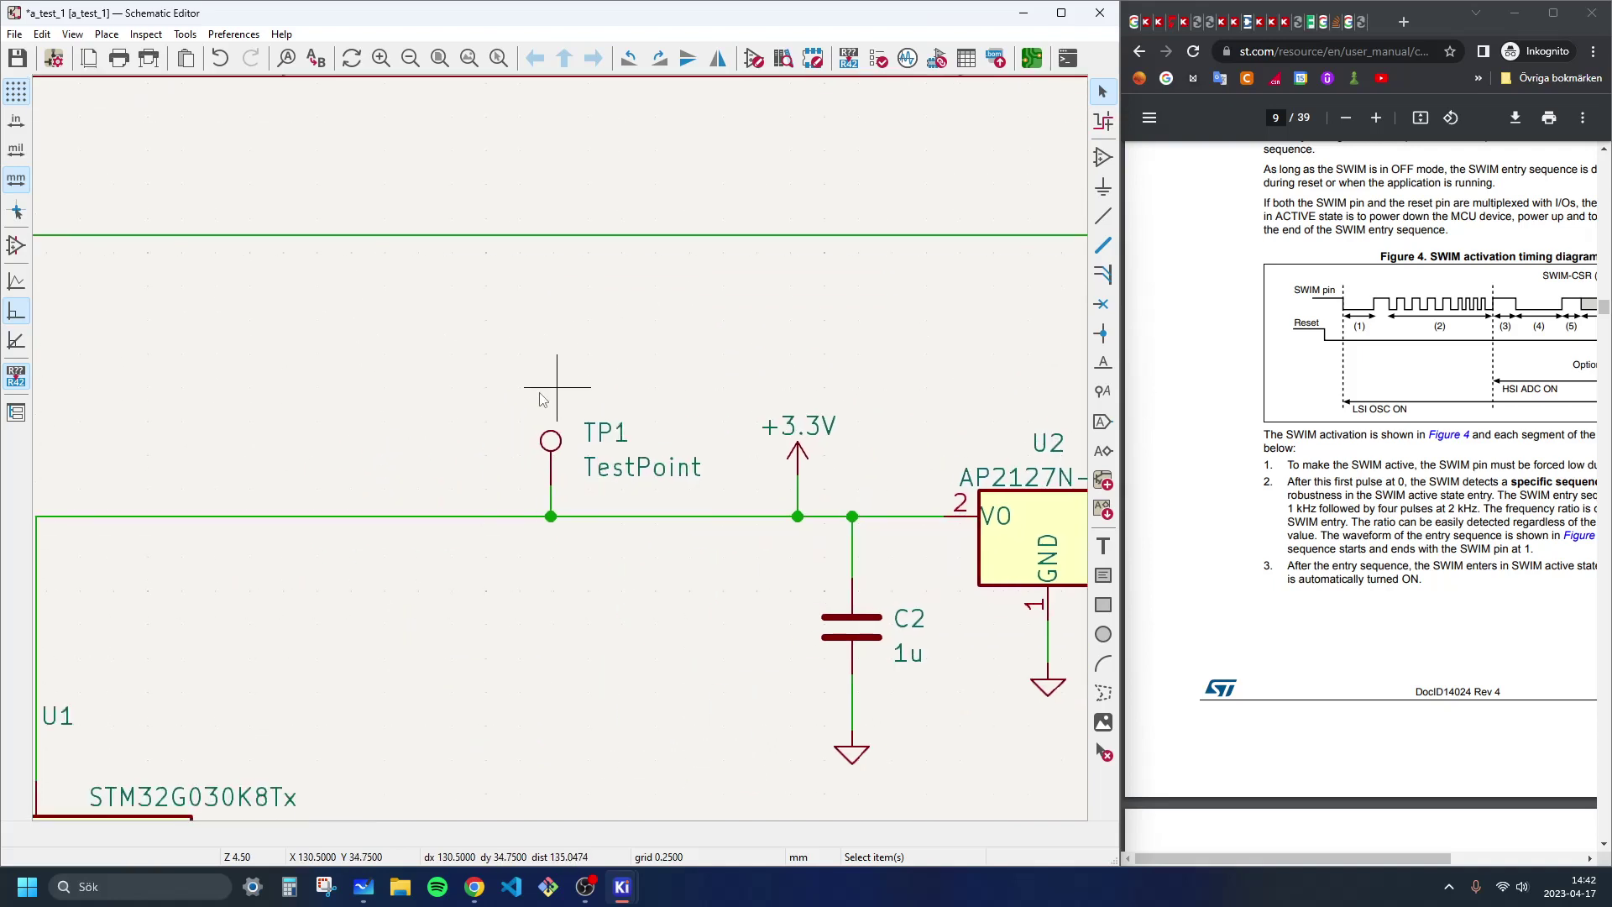
pyautogui.click(594, 477)
pyautogui.hscroll(-3, 504, 437)
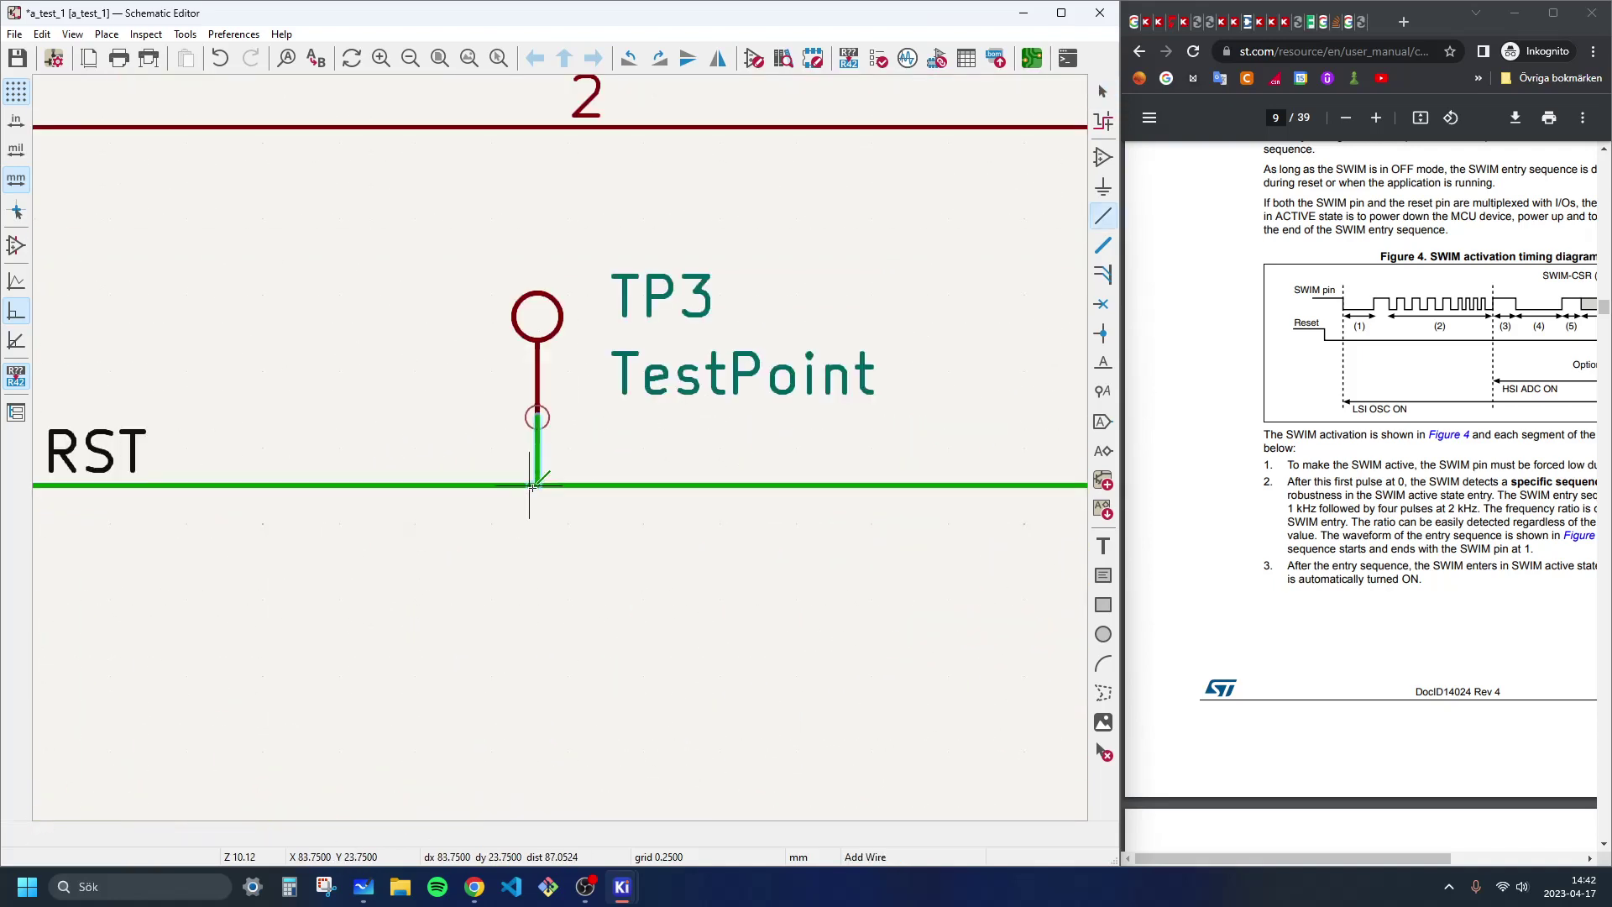
pyautogui.click(532, 487)
# Step: Add another test point between Q4's drain and the microcontroller and wire it to the NRST line
pyautogui.scroll(-1, 552, 525)
pyautogui.moveTo(514, 615); pyautogui.dragTo(796, 274, button='middle')
pyautogui.moveTo(617, 756); pyautogui.dragTo(561, 420, button='middle')
pyautogui.scroll(2, 561, 420)
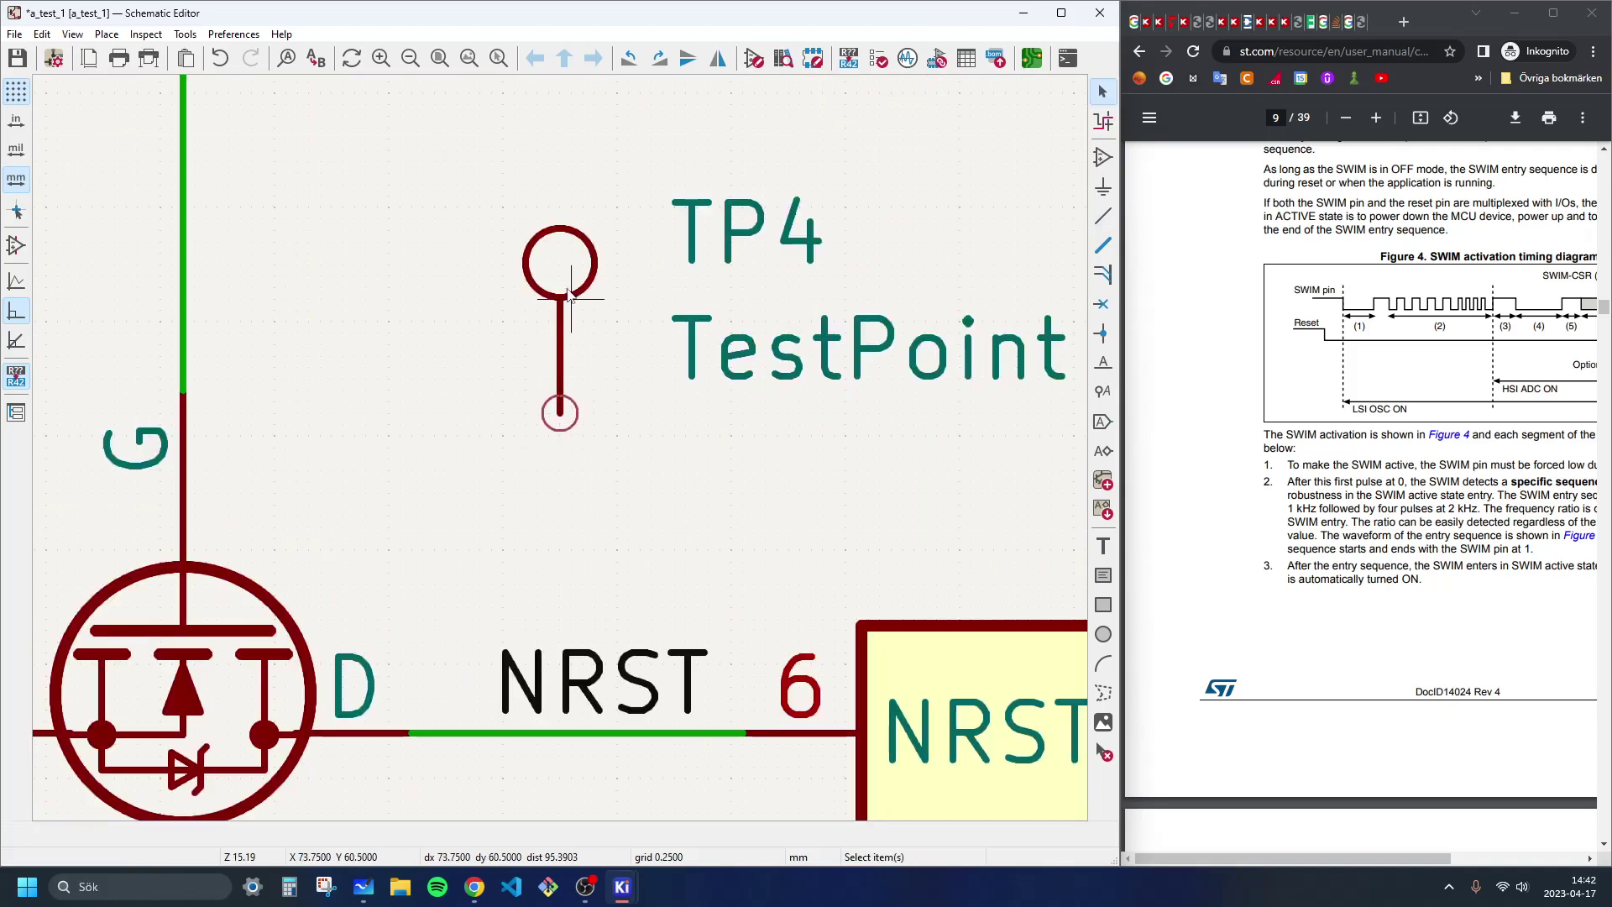
pyautogui.moveTo(570, 294); pyautogui.dragTo(434, 413)
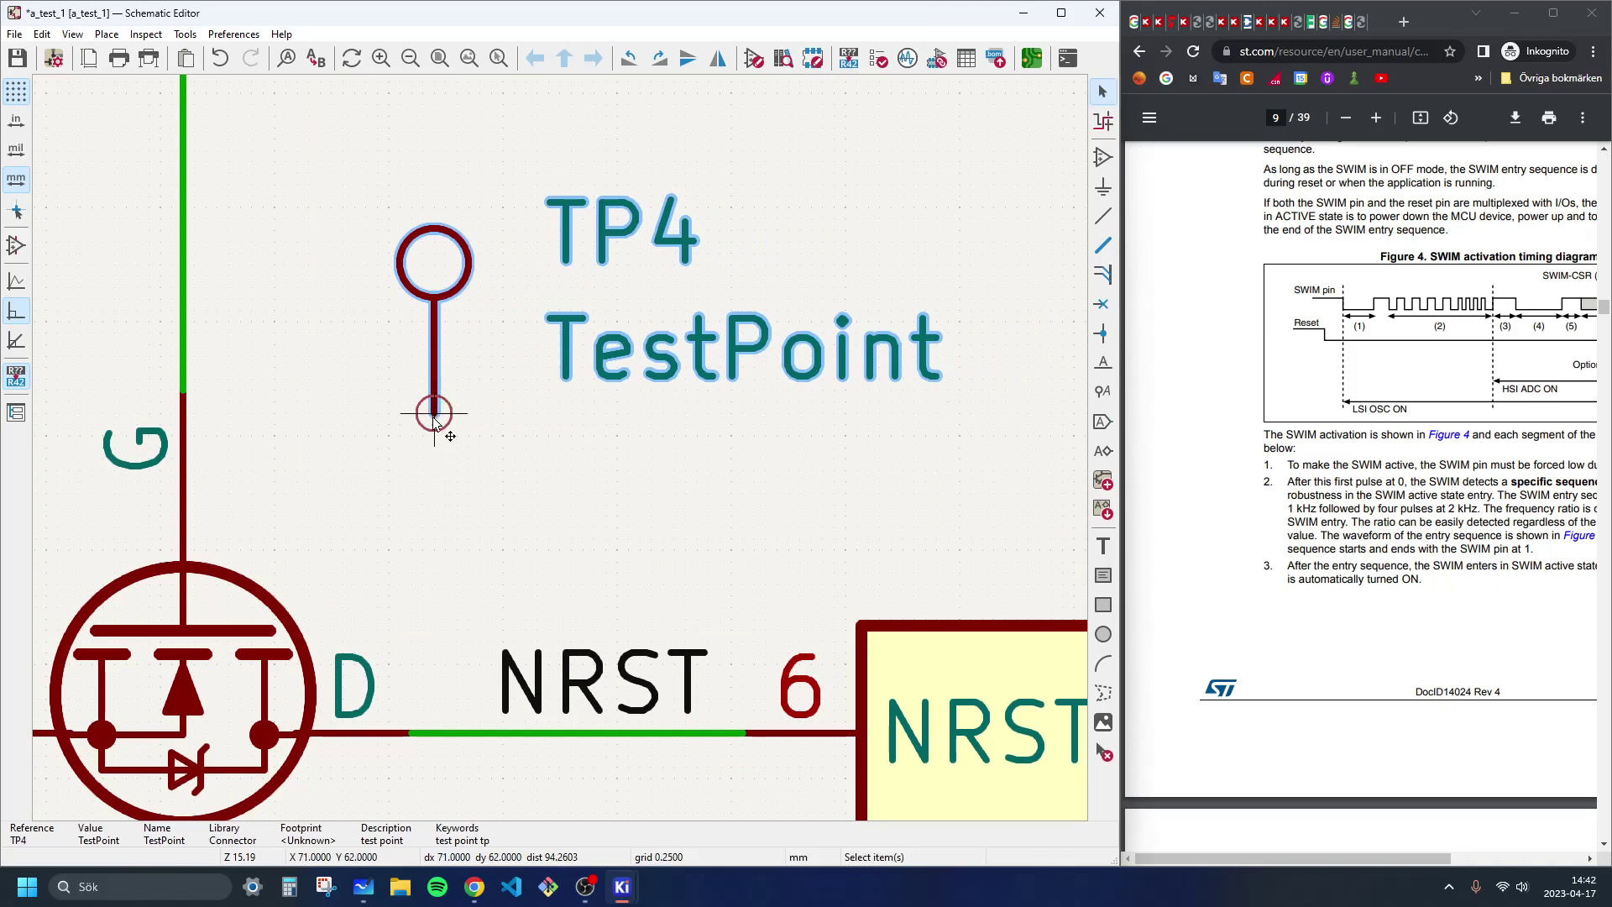
pyautogui.click(434, 414)
pyautogui.click(436, 733)
# Step: Add and wire test points on the RED_LED_CTRL, GRN_LED_CTRL and BLU_LED_CTRL lines leading to Q7, Q6 and Q5
pyautogui.scroll(-6, 539, 413)
pyautogui.moveTo(733, 513); pyautogui.dragTo(139, 254, button='middle')
pyautogui.scroll(2, 719, 486)
pyautogui.hotkey('ctrl', 'v')
pyautogui.click(677, 413)
pyautogui.press('w')
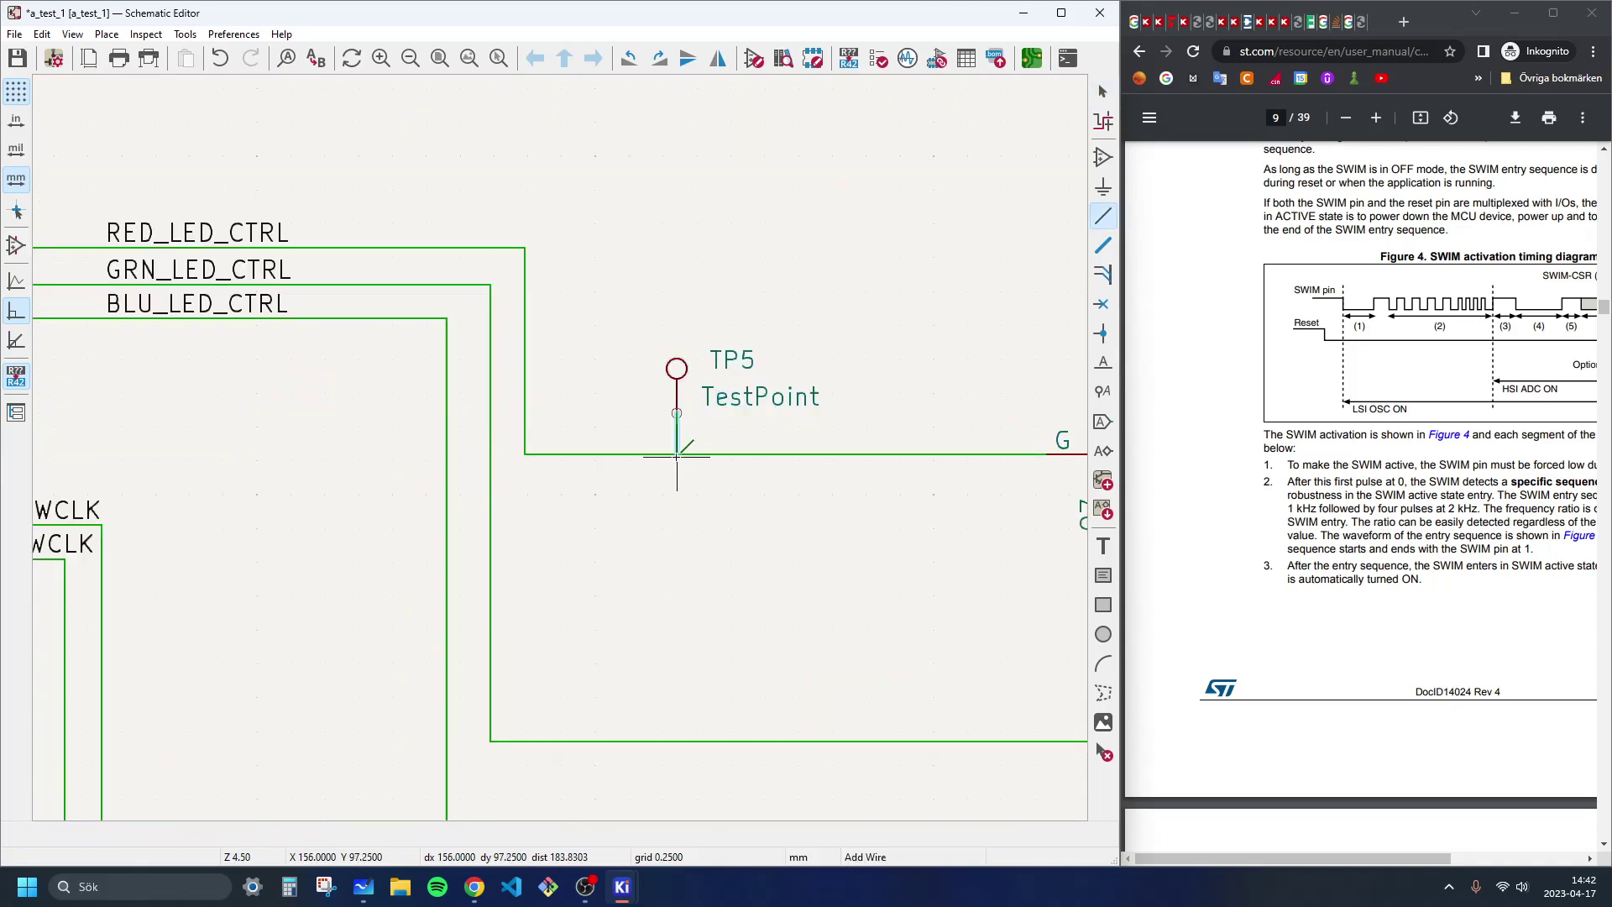
pyautogui.click(677, 453)
pyautogui.press('Escape')
pyautogui.scroll(-4, 562, 460)
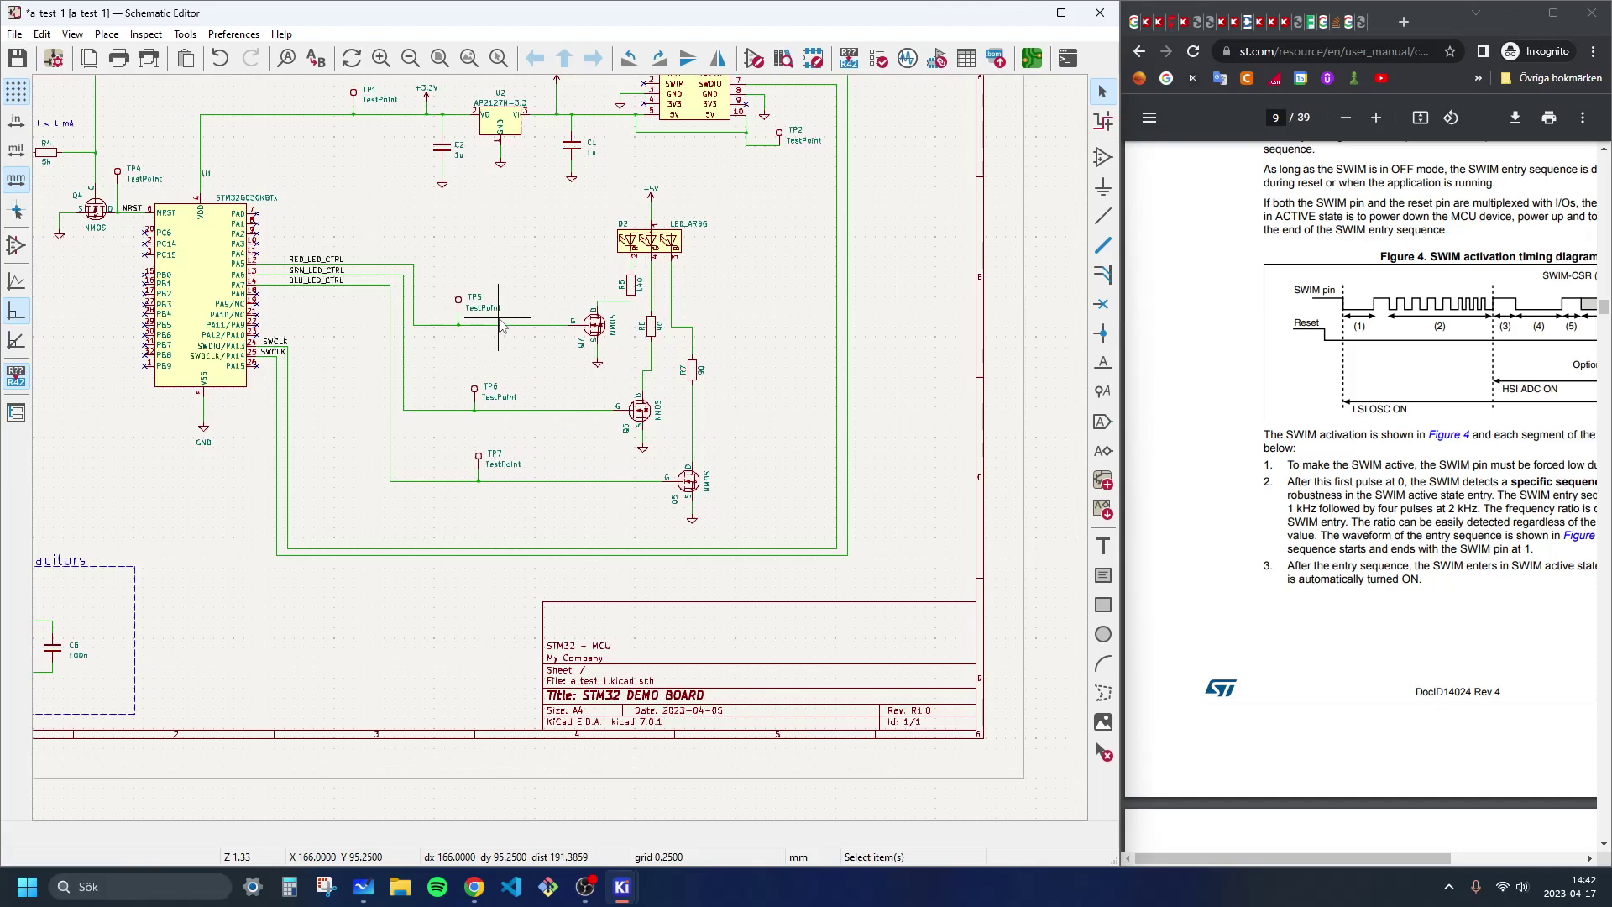
# Step: Save the schematic with the added test points
pyautogui.moveTo(481, 348); pyautogui.dragTo(528, 350, button='middle')
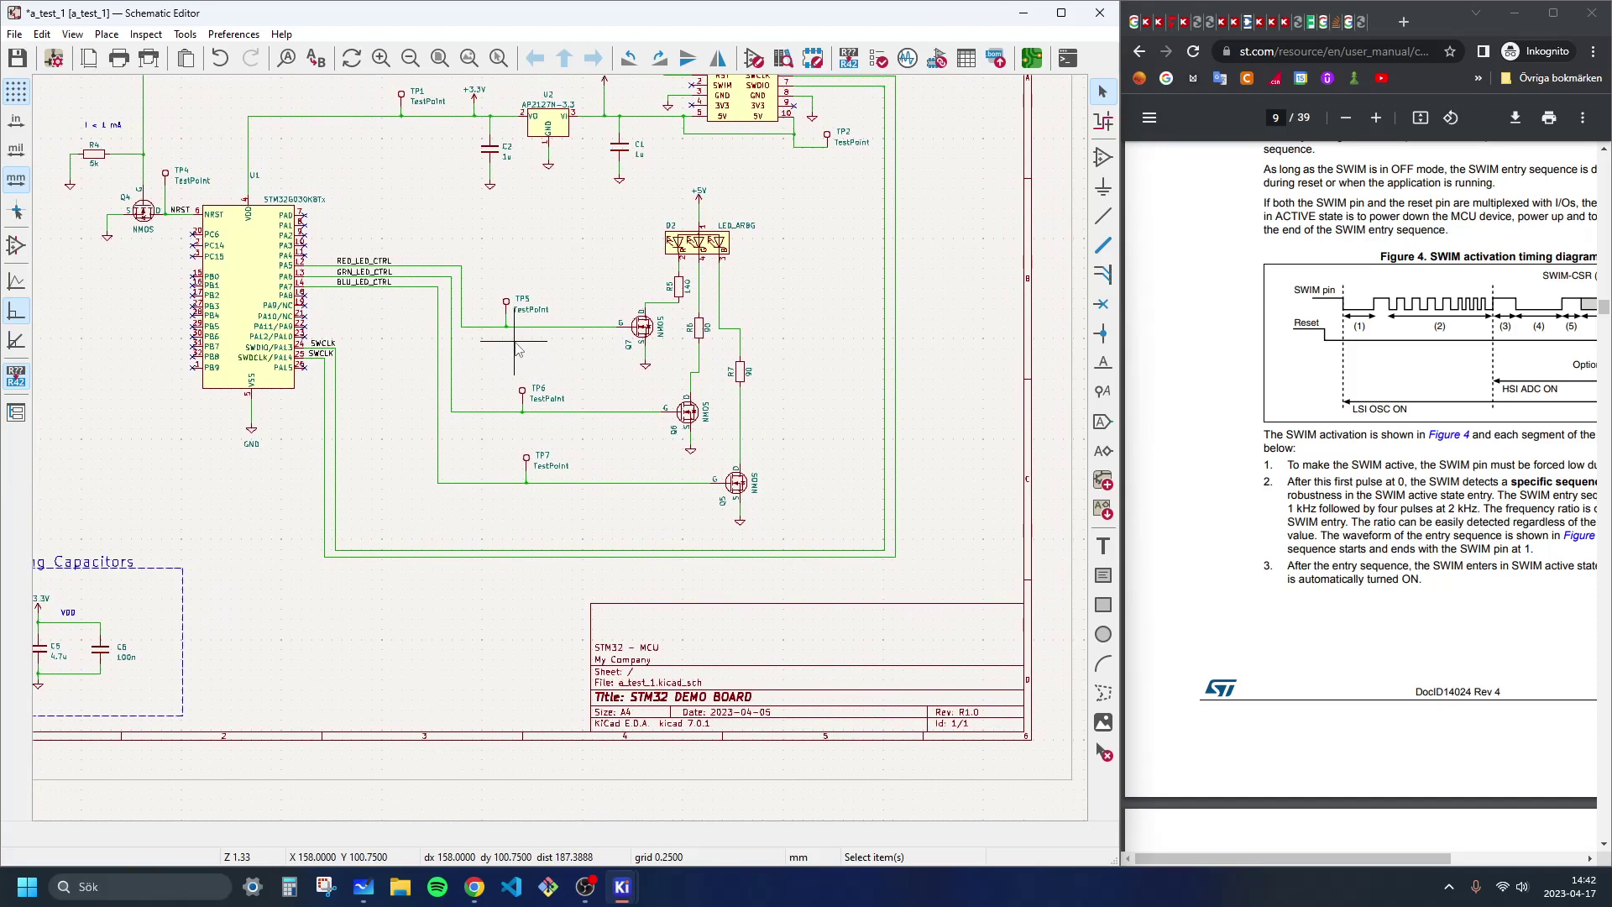
pyautogui.scroll(-3, 515, 339)
pyautogui.moveTo(560, 447); pyautogui.dragTo(546, 405, button='middle')
pyautogui.scroll(3, 565, 407)
pyautogui.scroll(-2, 561, 462)
pyautogui.hotkey('ctrl', 's')
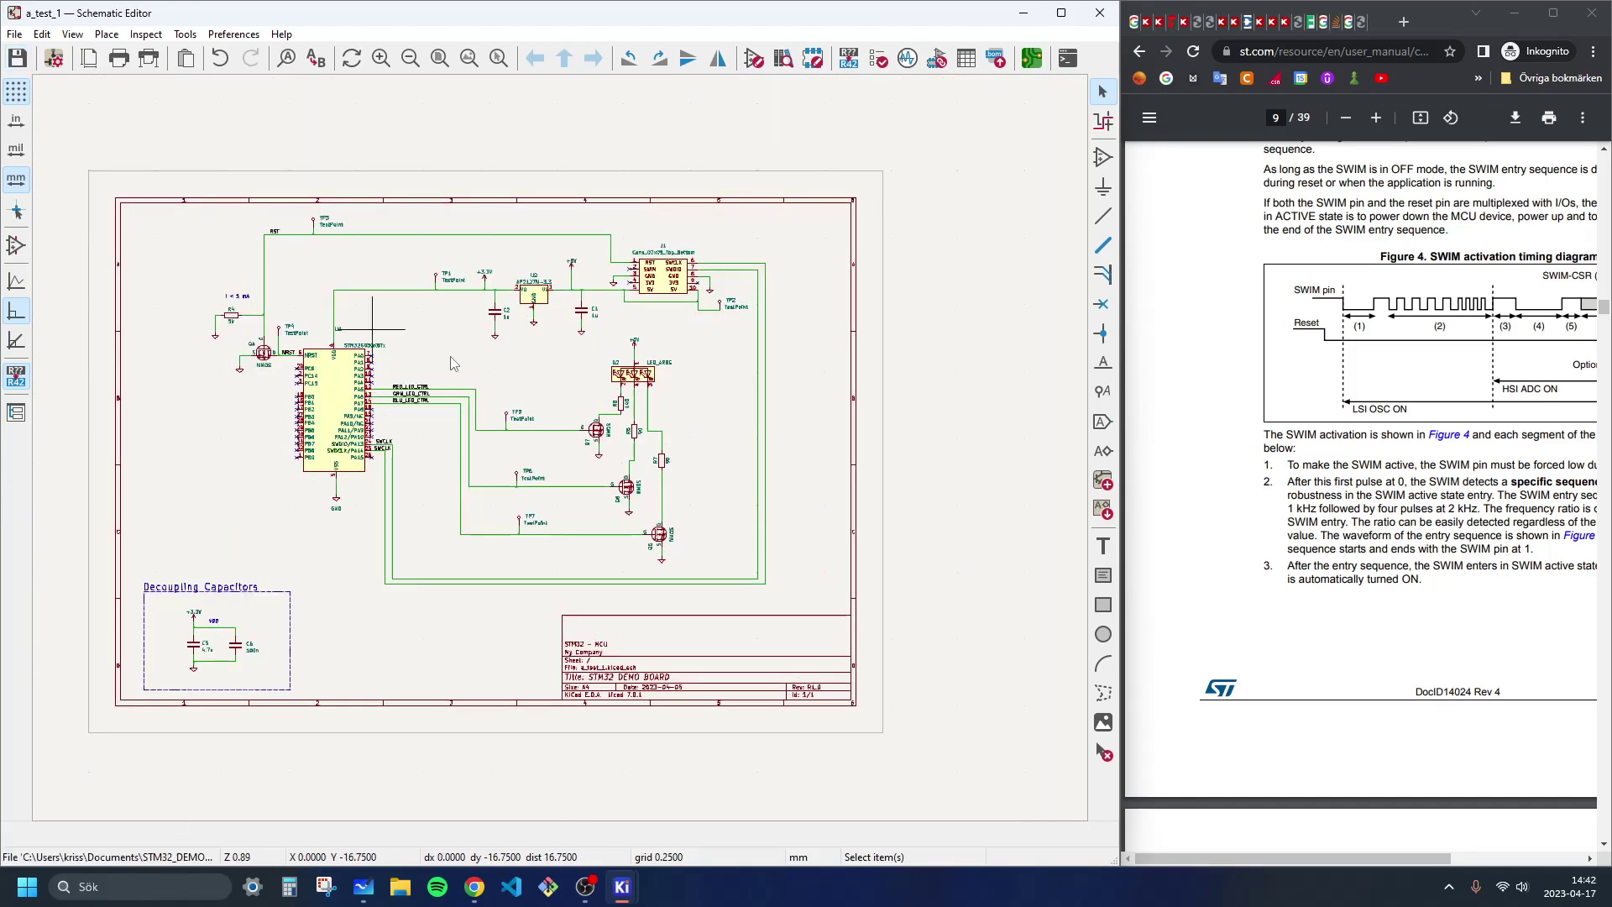
# Step: Review the whole schematic: voltage regulator, decoupling capacitors, reset circuit, LED drivers, test points and microcontroller pins
pyautogui.scroll(2, 529, 356)
pyautogui.moveTo(534, 495); pyautogui.dragTo(584, 356, button='middle')
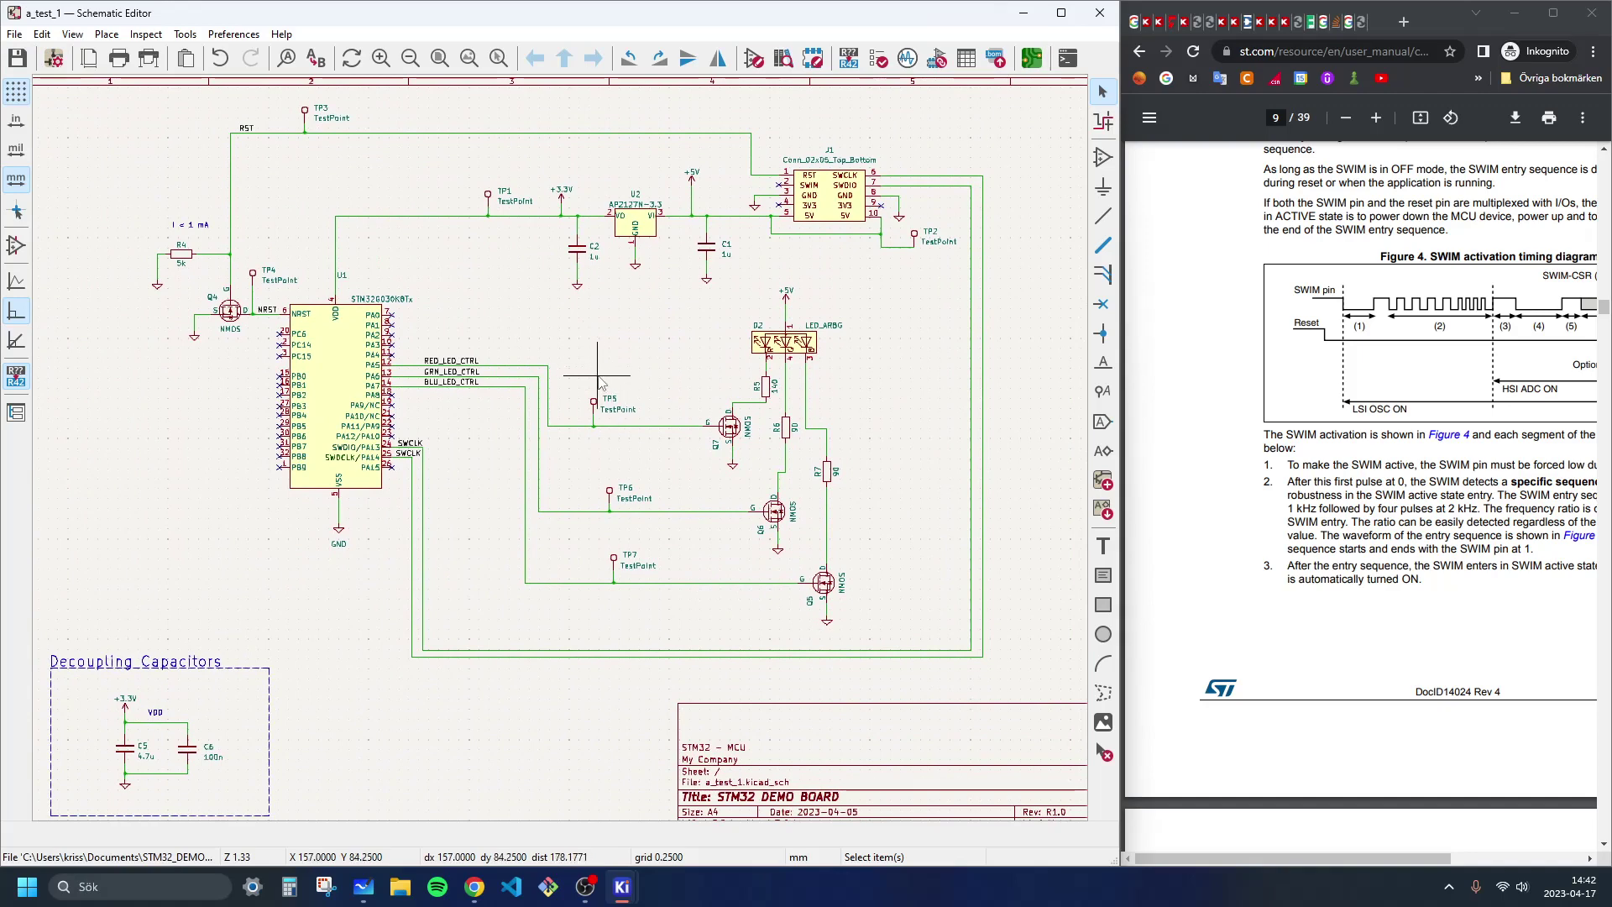
pyautogui.moveTo(574, 333); pyautogui.dragTo(640, 354, button='middle')
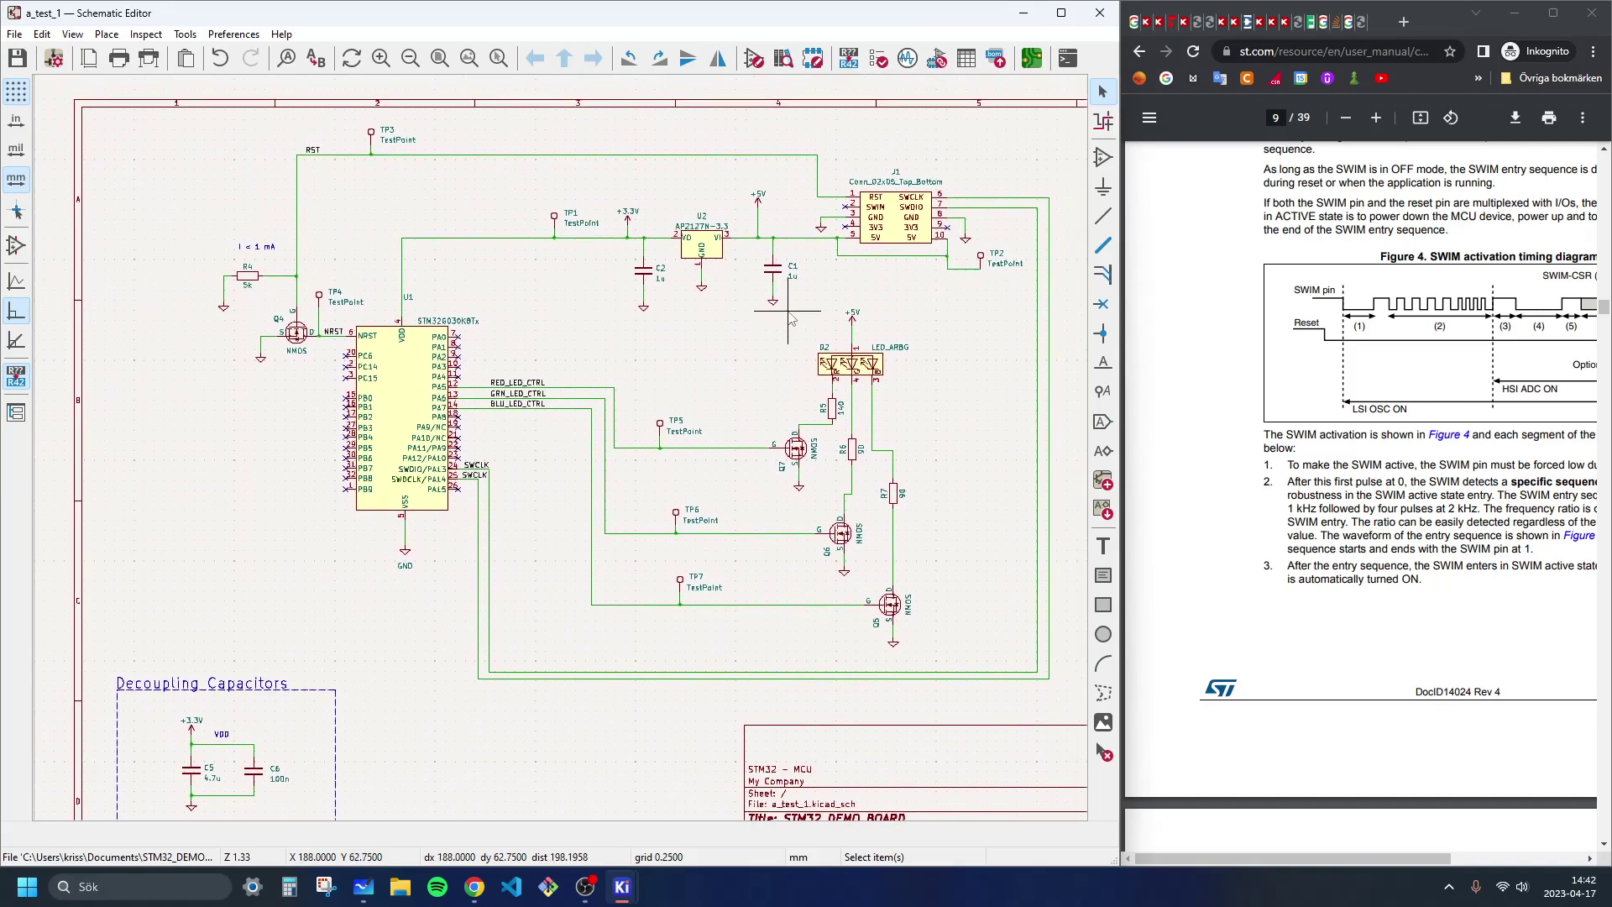
pyautogui.moveTo(1003, 278); pyautogui.dragTo(837, 258, button='middle')
pyautogui.scroll(3, 825, 239)
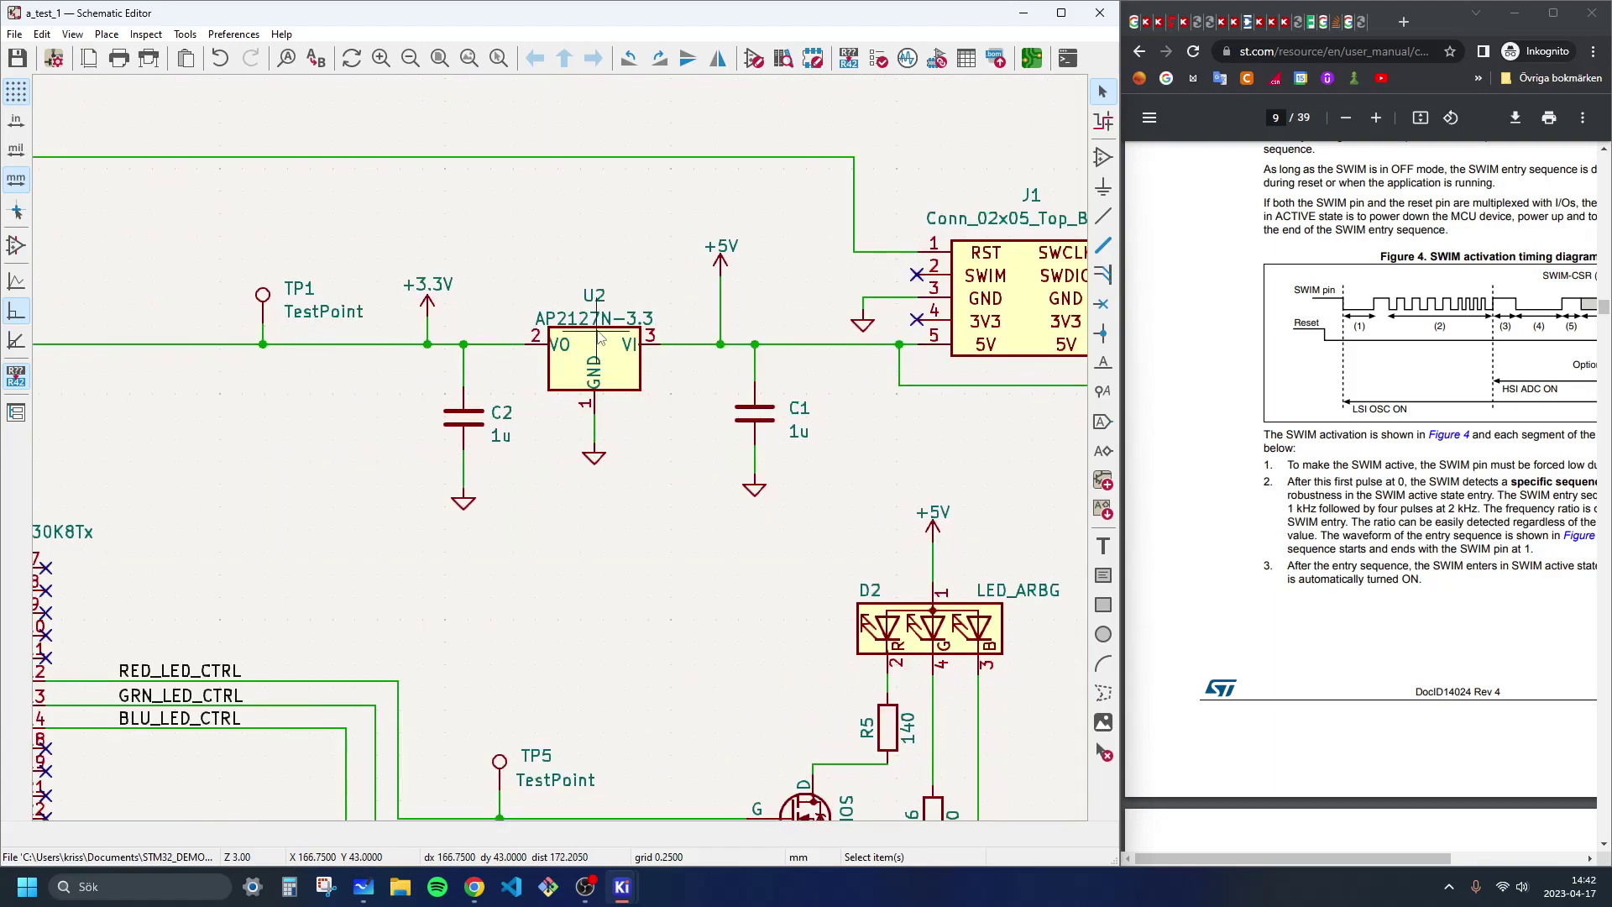
pyautogui.scroll(-1, 598, 331)
pyautogui.moveTo(561, 448); pyautogui.dragTo(833, 267, button='middle')
pyautogui.moveTo(257, 600); pyautogui.dragTo(685, 281, button='middle')
pyautogui.scroll(-1, 684, 281)
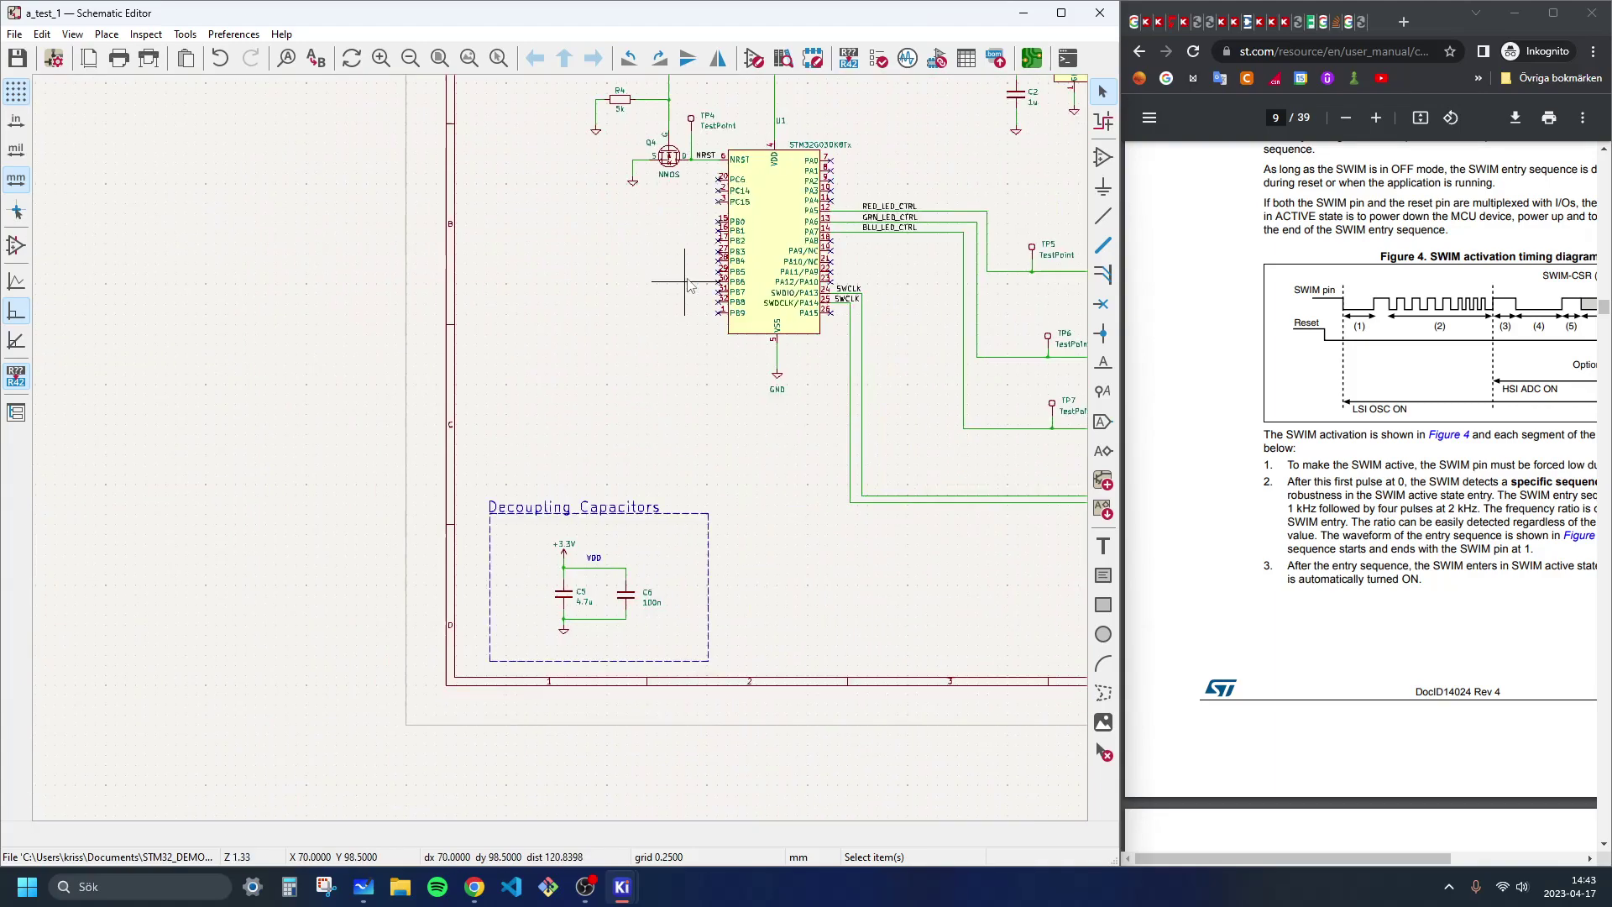
pyautogui.scroll(1, 620, 574)
pyautogui.scroll(-2, 596, 396)
pyautogui.moveTo(560, 447); pyautogui.dragTo(446, 578, button='middle')
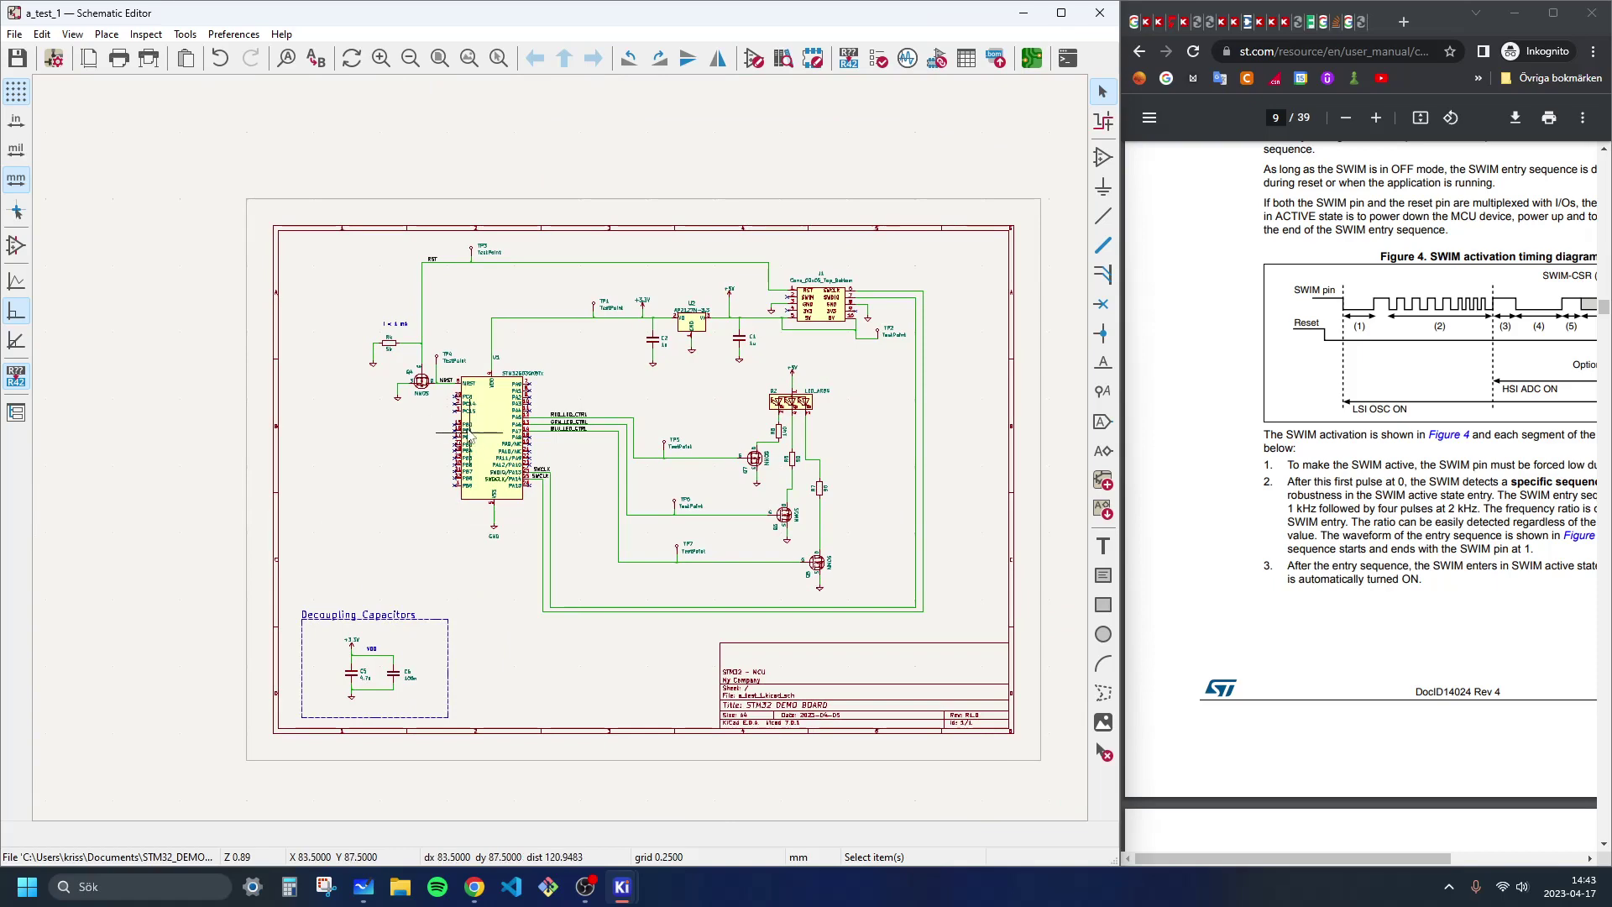
pyautogui.scroll(3, 470, 435)
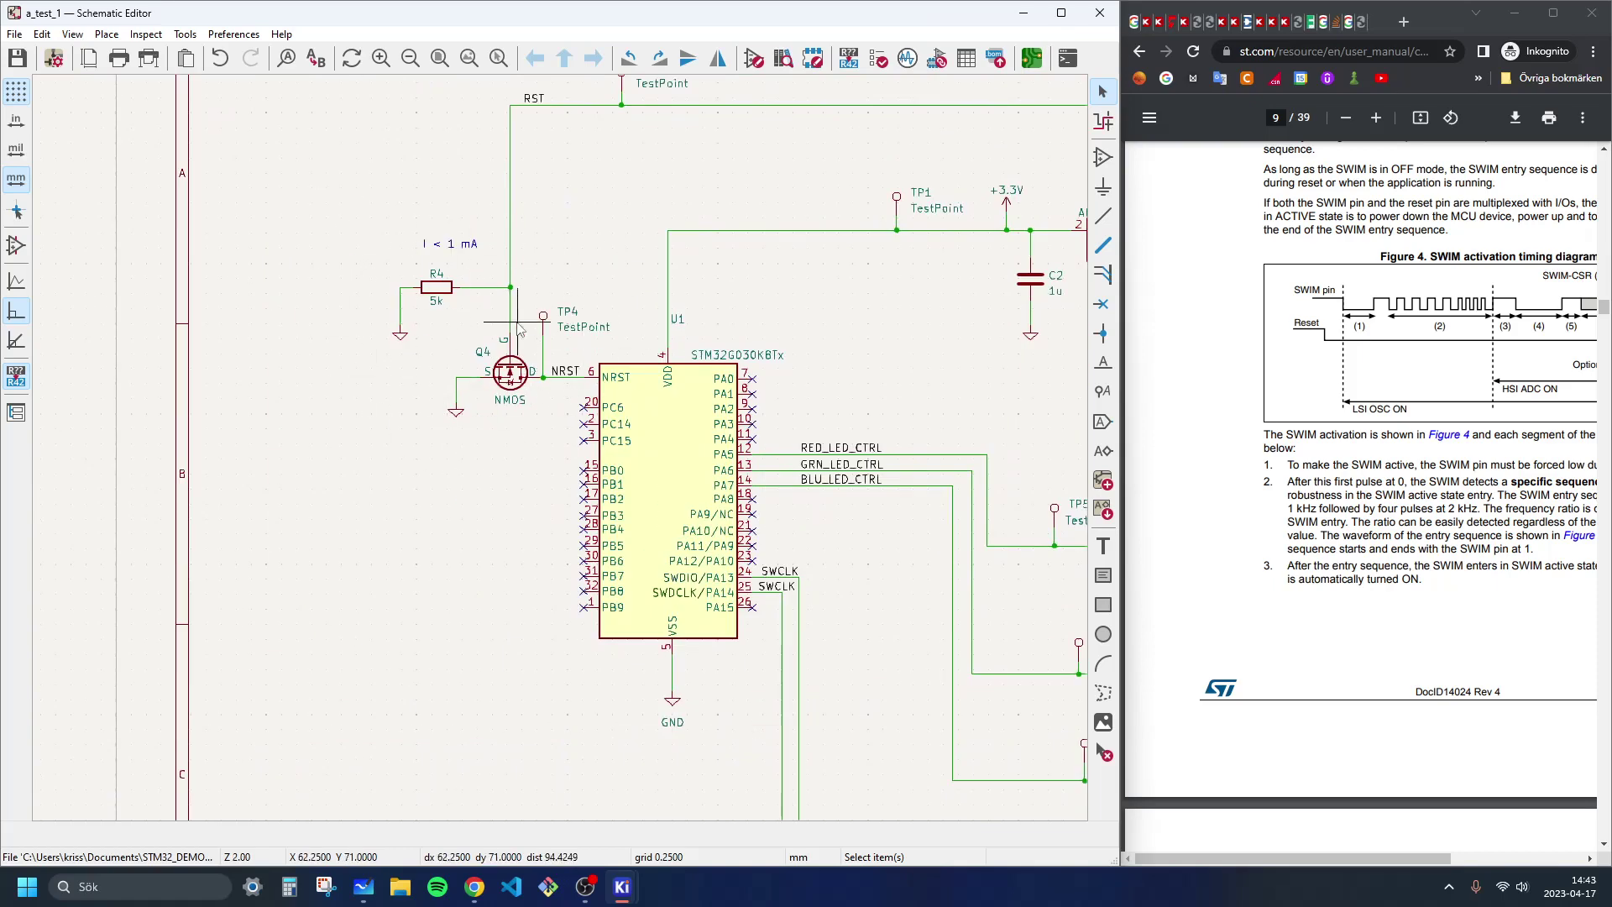
pyautogui.scroll(-3, 520, 329)
pyautogui.scroll(3, 470, 395)
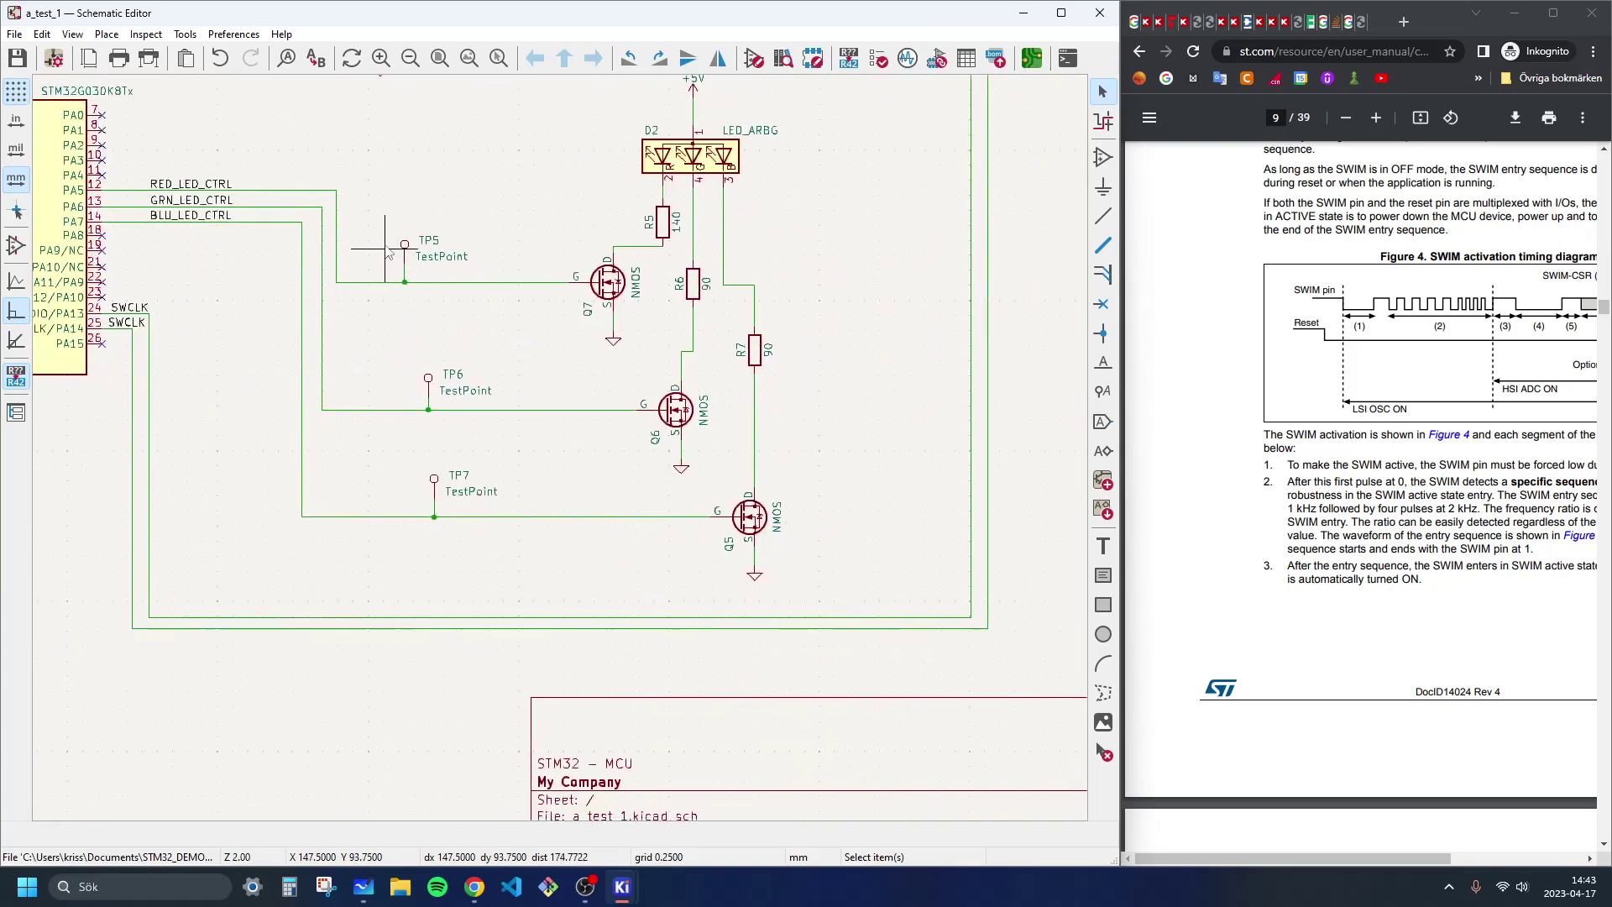
pyautogui.scroll(-3, 388, 250)
pyautogui.scroll(4, 451, 367)
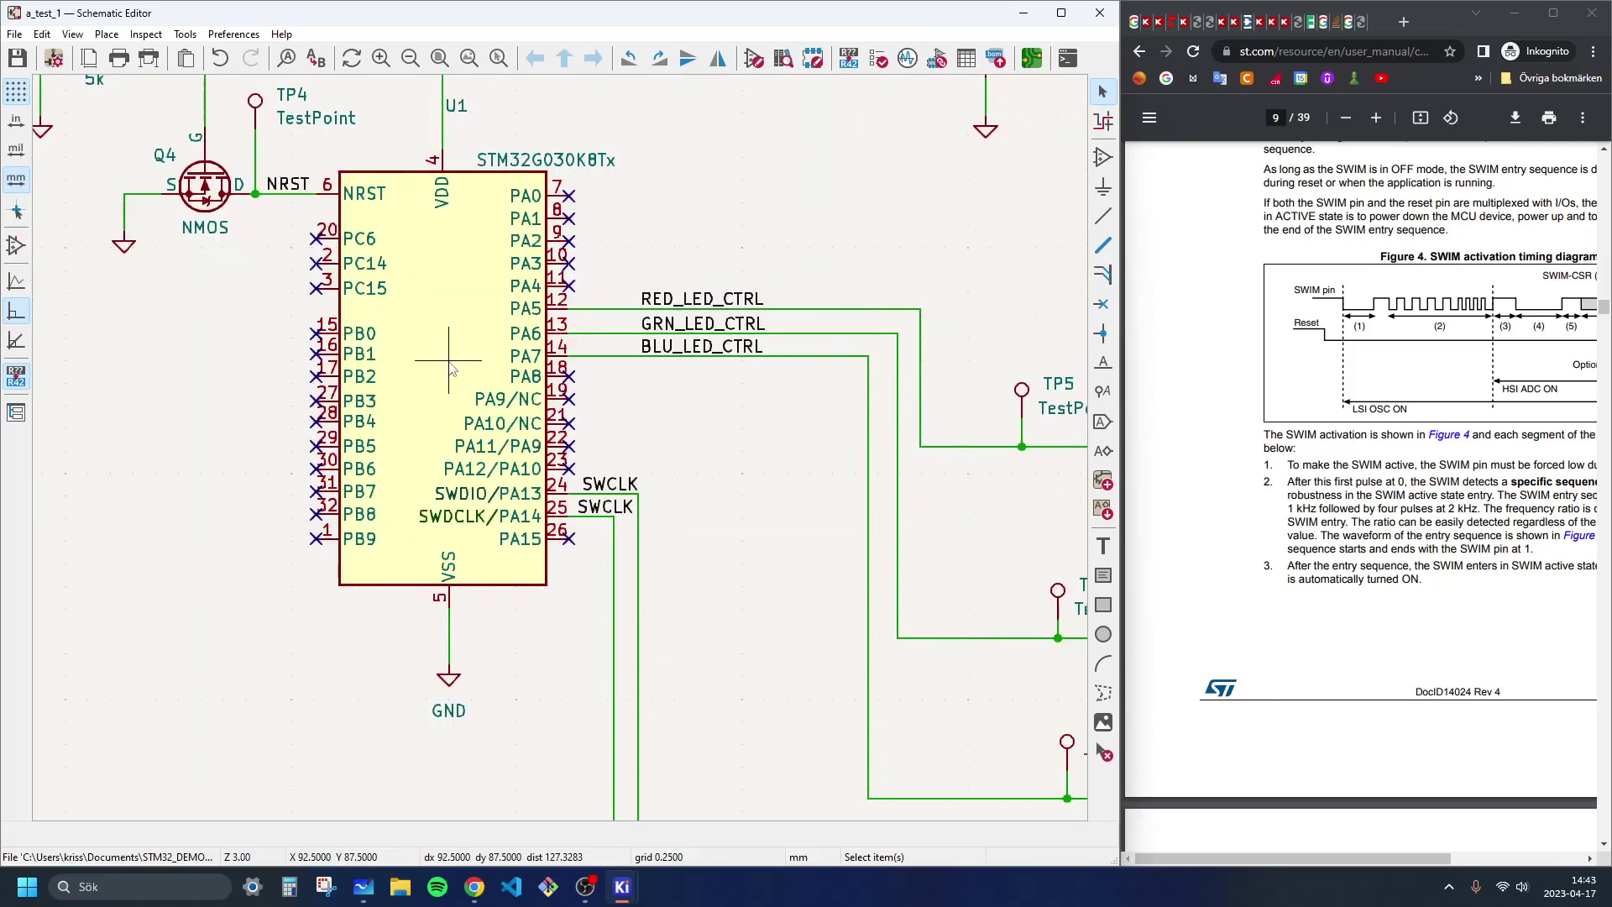
pyautogui.scroll(-2, 448, 361)
pyautogui.moveTo(541, 471); pyautogui.dragTo(762, 392, button='middle')
pyautogui.moveTo(596, 410); pyautogui.dragTo(461, 432, button='middle')
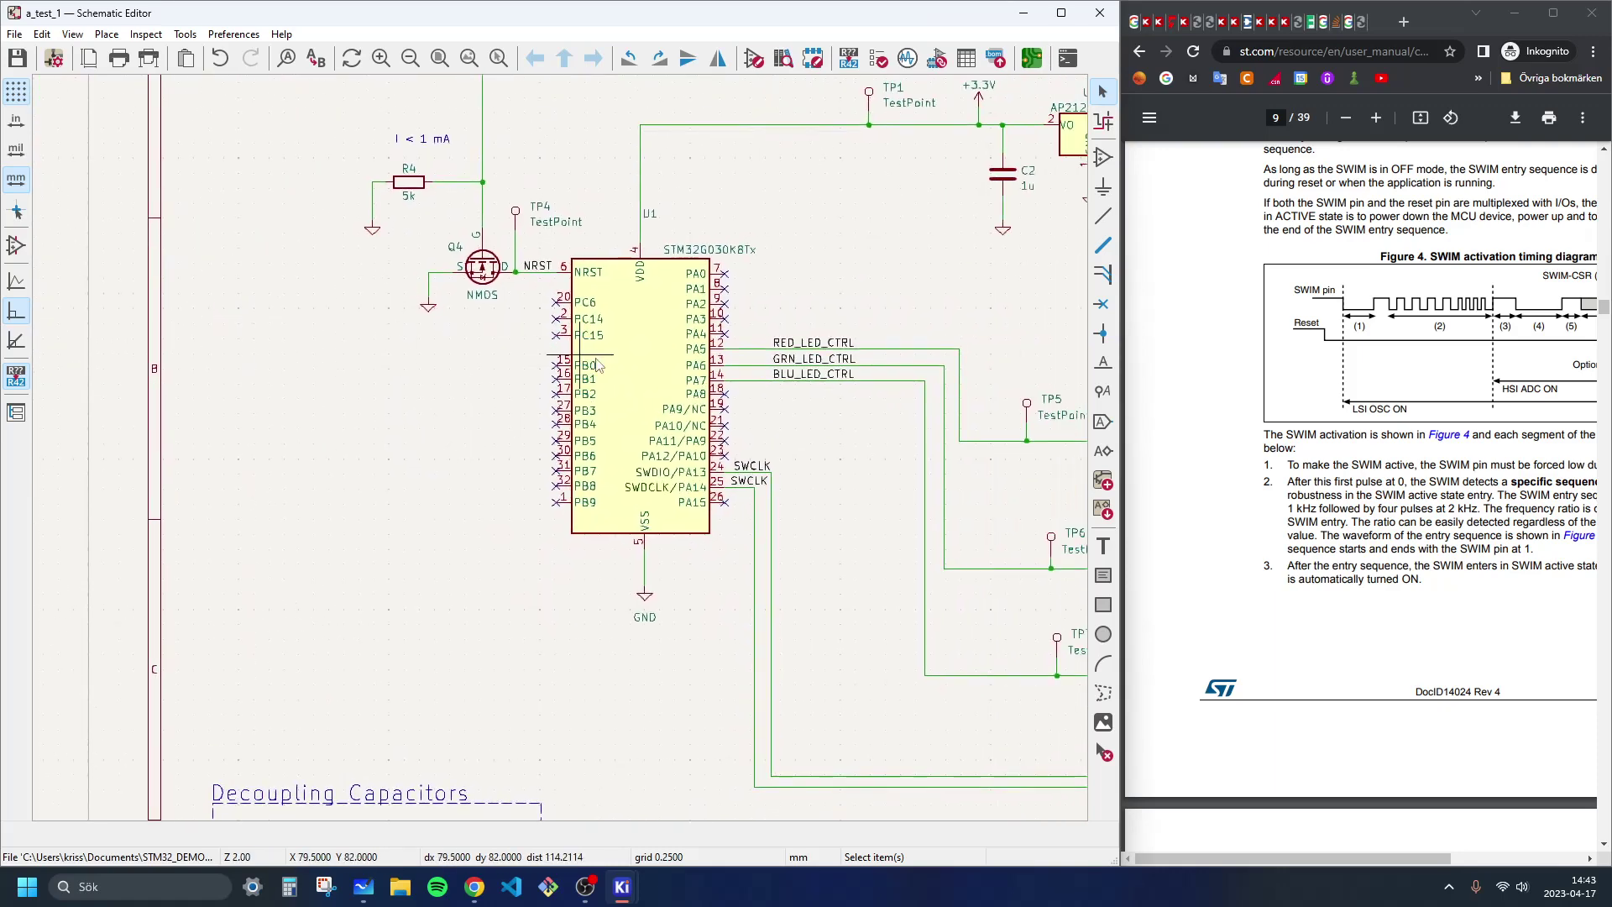
pyautogui.scroll(2, 598, 363)
pyautogui.scroll(-5, 418, 467)
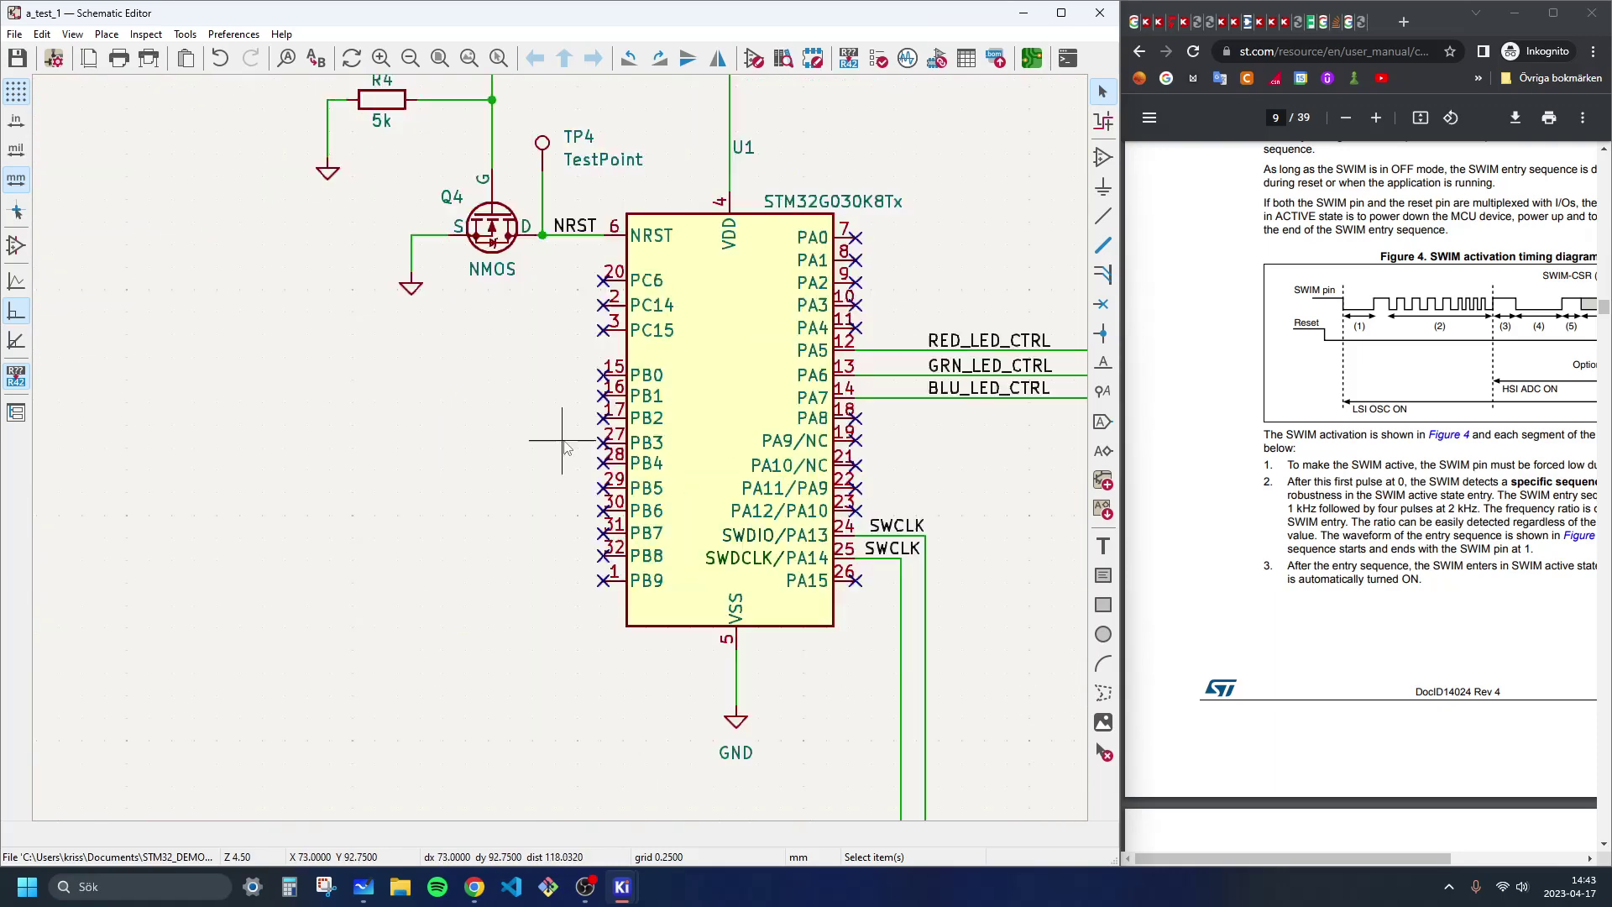
pyautogui.moveTo(574, 481); pyautogui.dragTo(621, 516, button='middle')
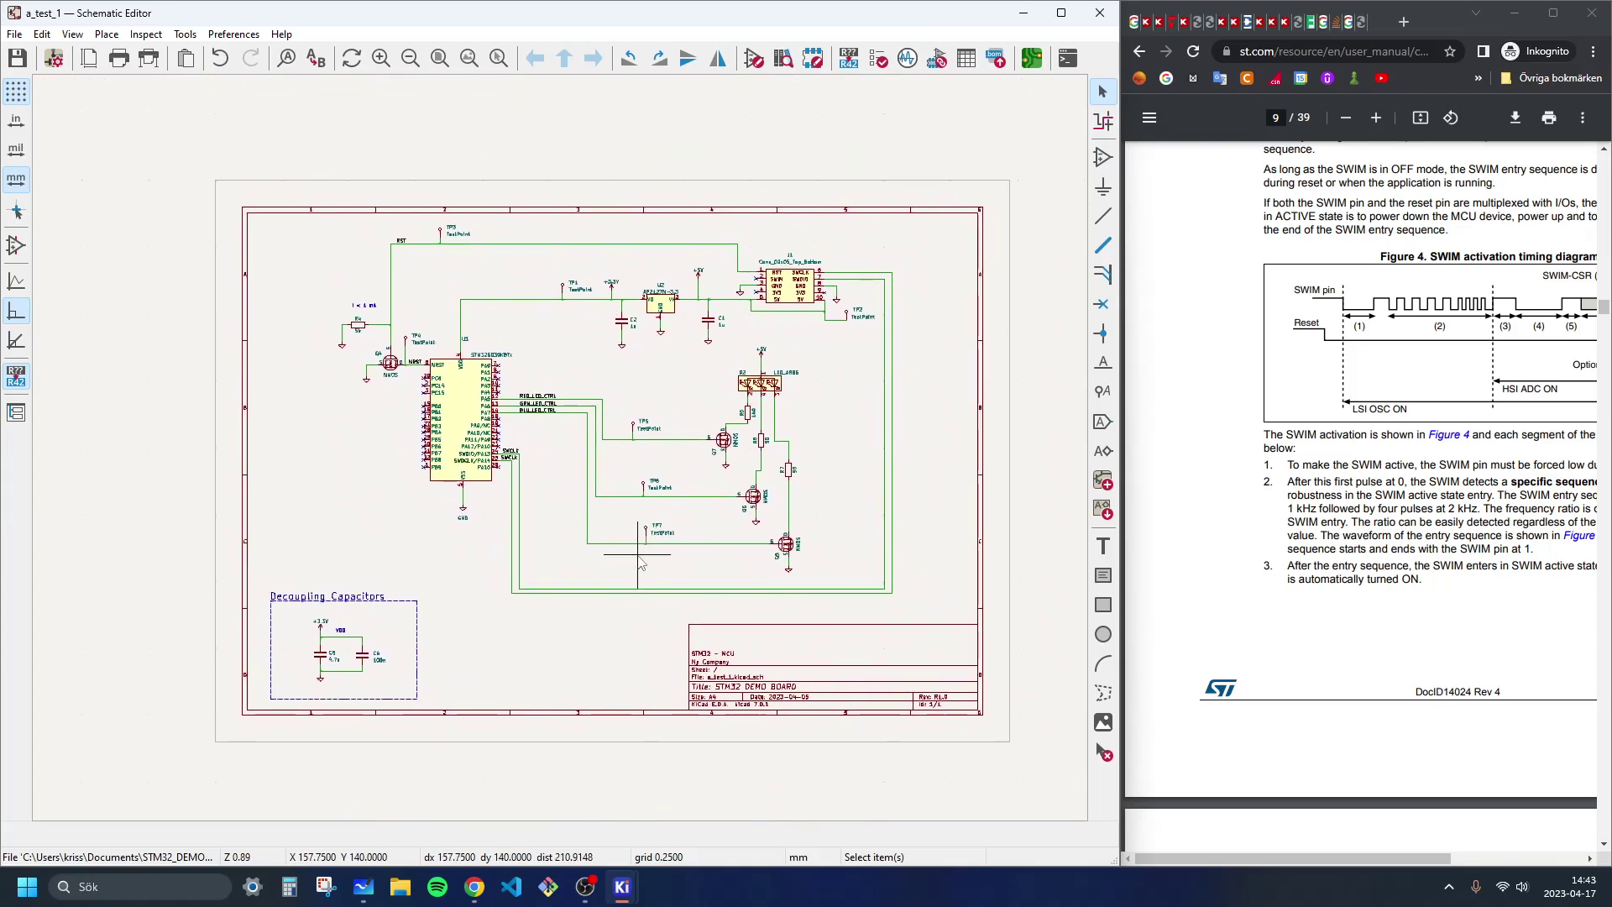
# Step: Place a text note reading "Voltage drops:" beside LED D2
pyautogui.scroll(2, 693, 454)
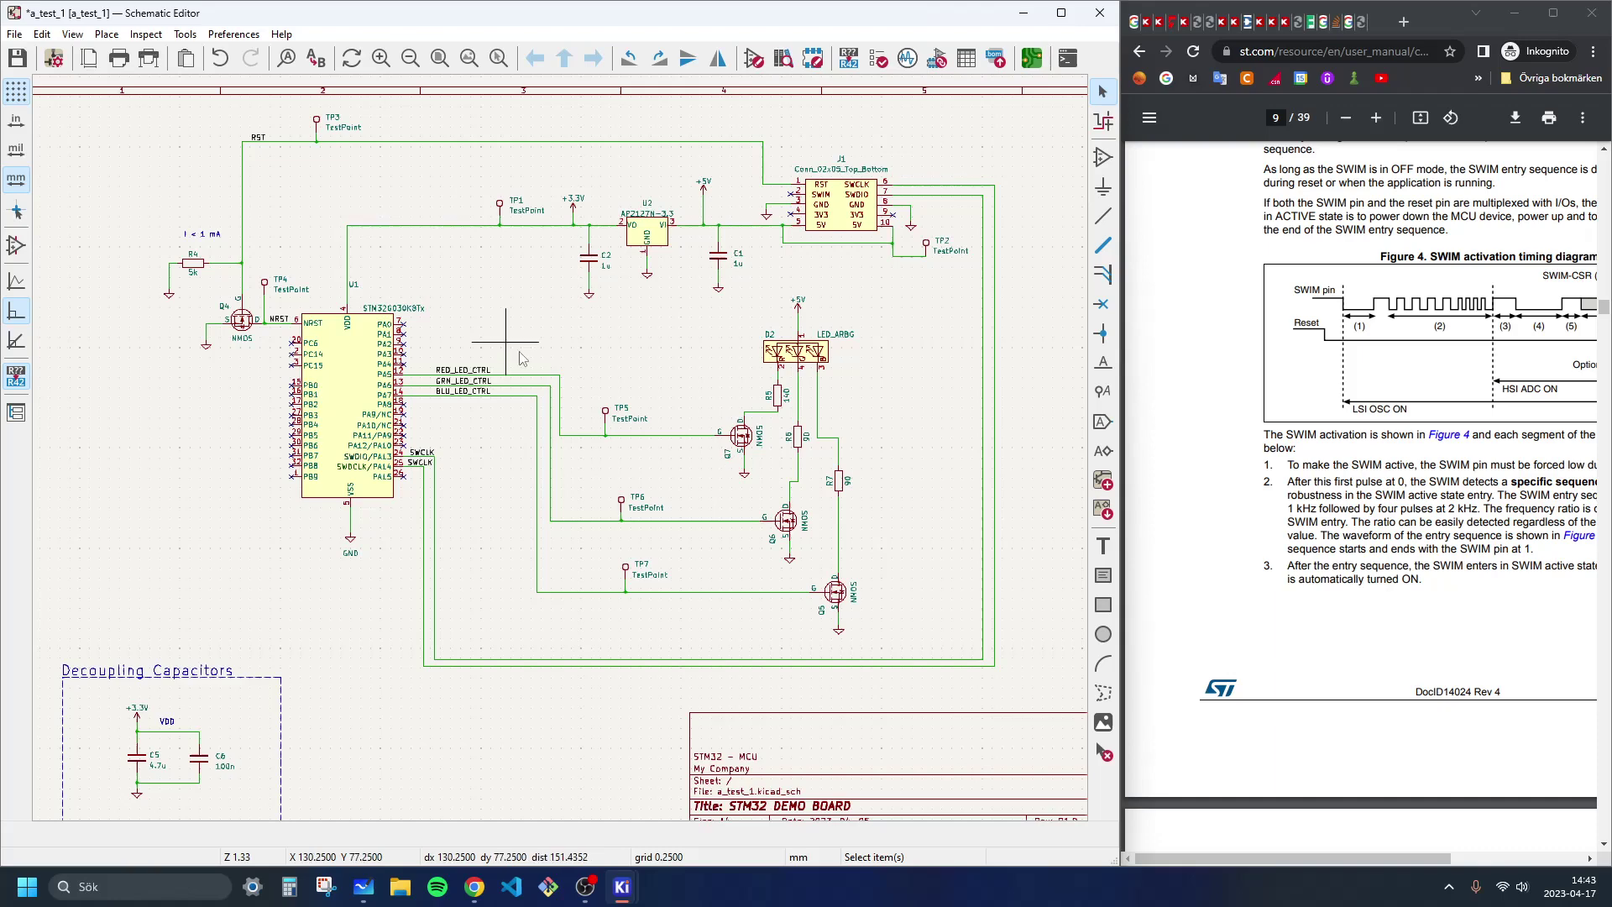
pyautogui.moveTo(553, 330)
pyautogui.mouseDown(button='middle')
pyautogui.moveTo(689, 283)
pyautogui.moveTo(587, 325)
pyautogui.moveTo(552, 316)
pyautogui.mouseUp(button='middle')
pyautogui.click(1103, 545)
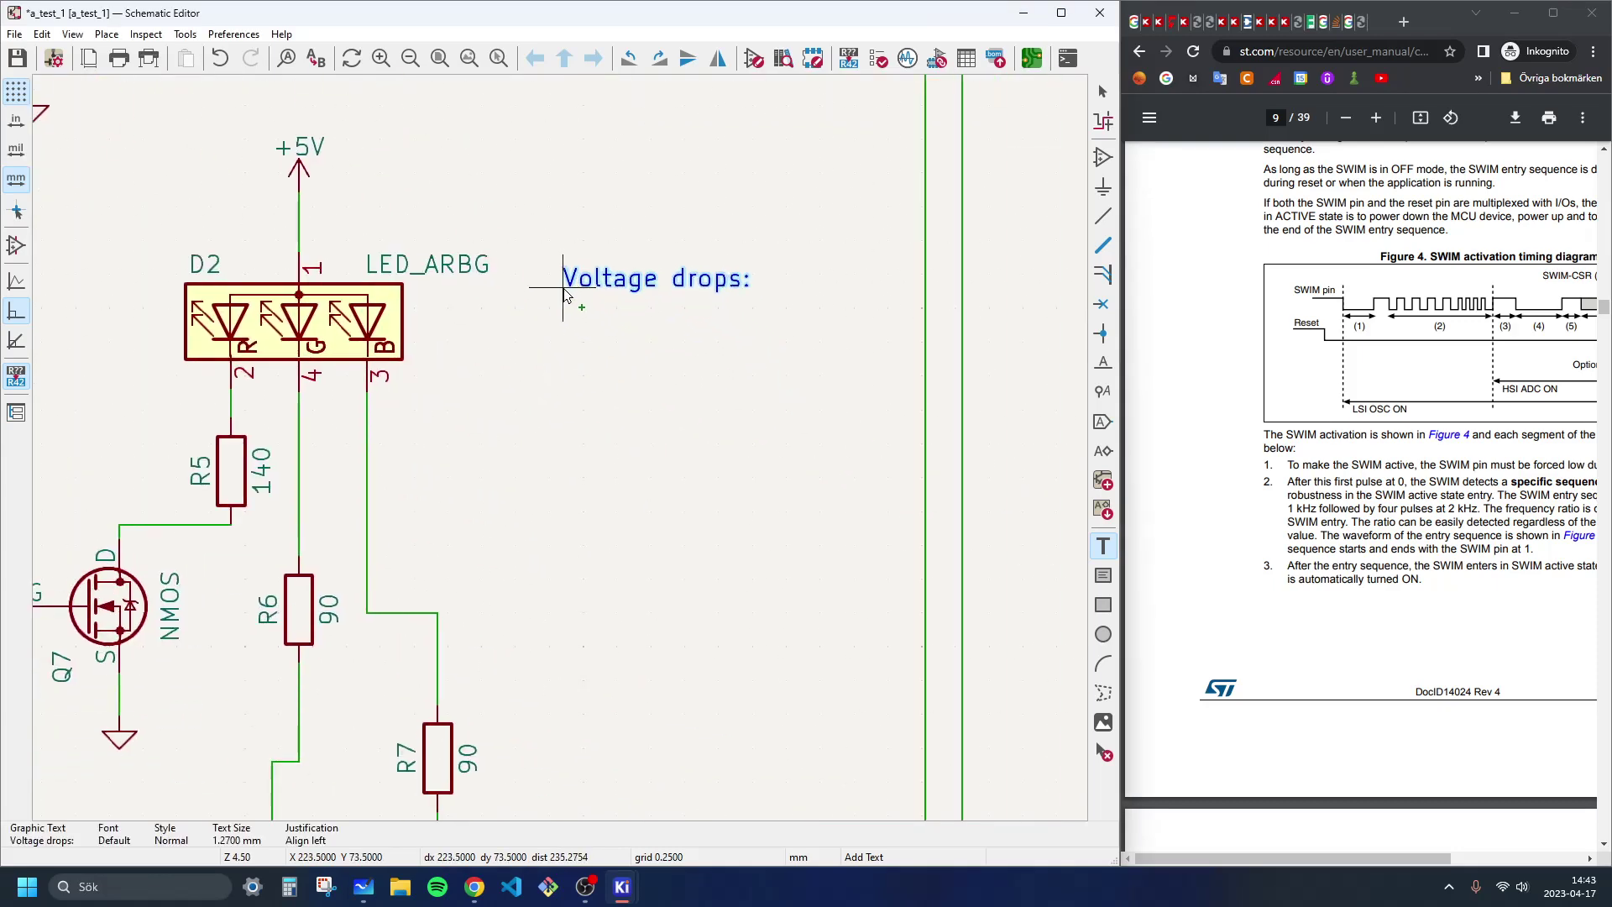
pyautogui.click(563, 285)
pyautogui.press('Escape')
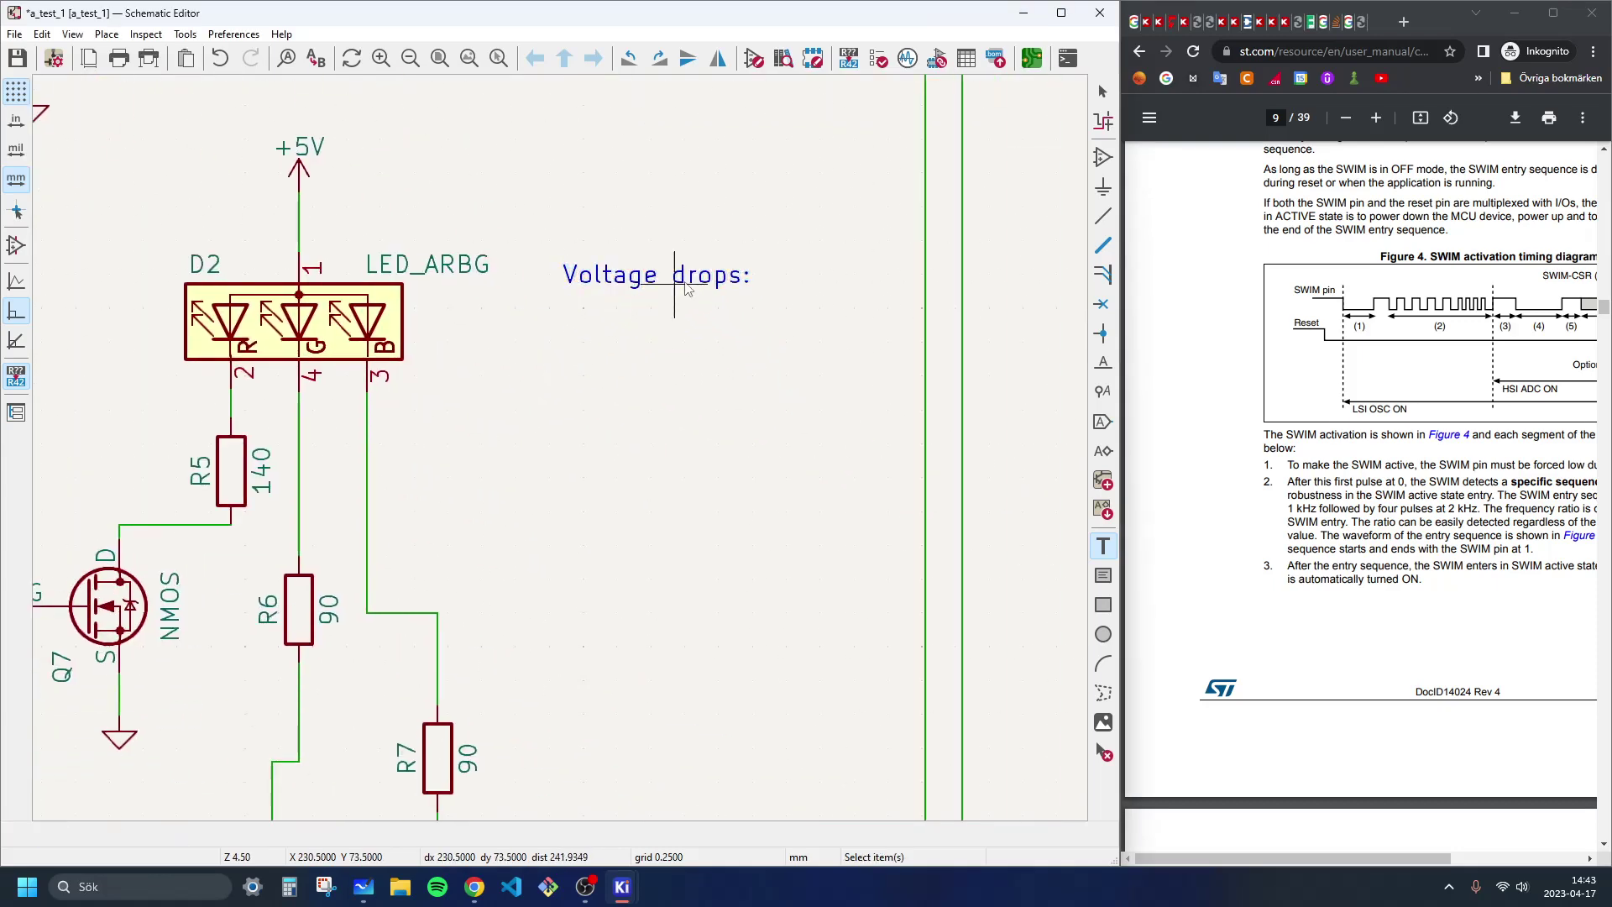
# Step: Change the note to "Voltage drops LED:" with lines "RED: 2.2 TYP", "GREEN: 3.2 TYP" and "BLUE: 3.2 TYP"
pyautogui.doubleClick(697, 278)
pyautogui.click(299, 180)
pyautogui.press('BackSpace')
pyautogui.write('LED:')
pyautogui.press('Return')
pyautogui.write('re')
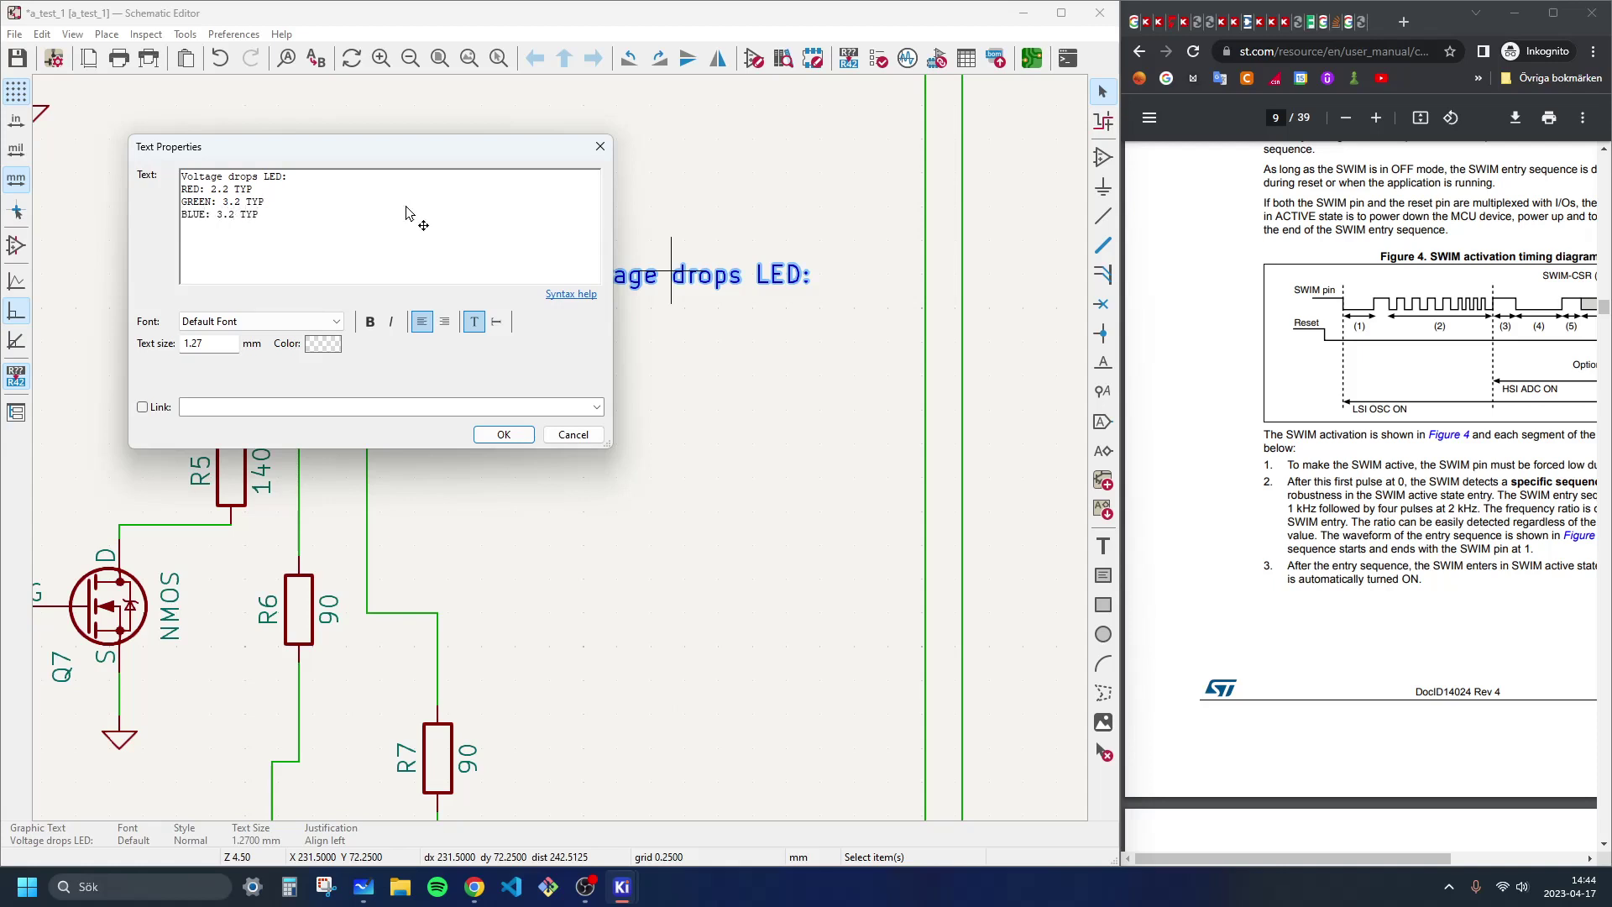
pyautogui.hotkey('ctrl', 'Return')
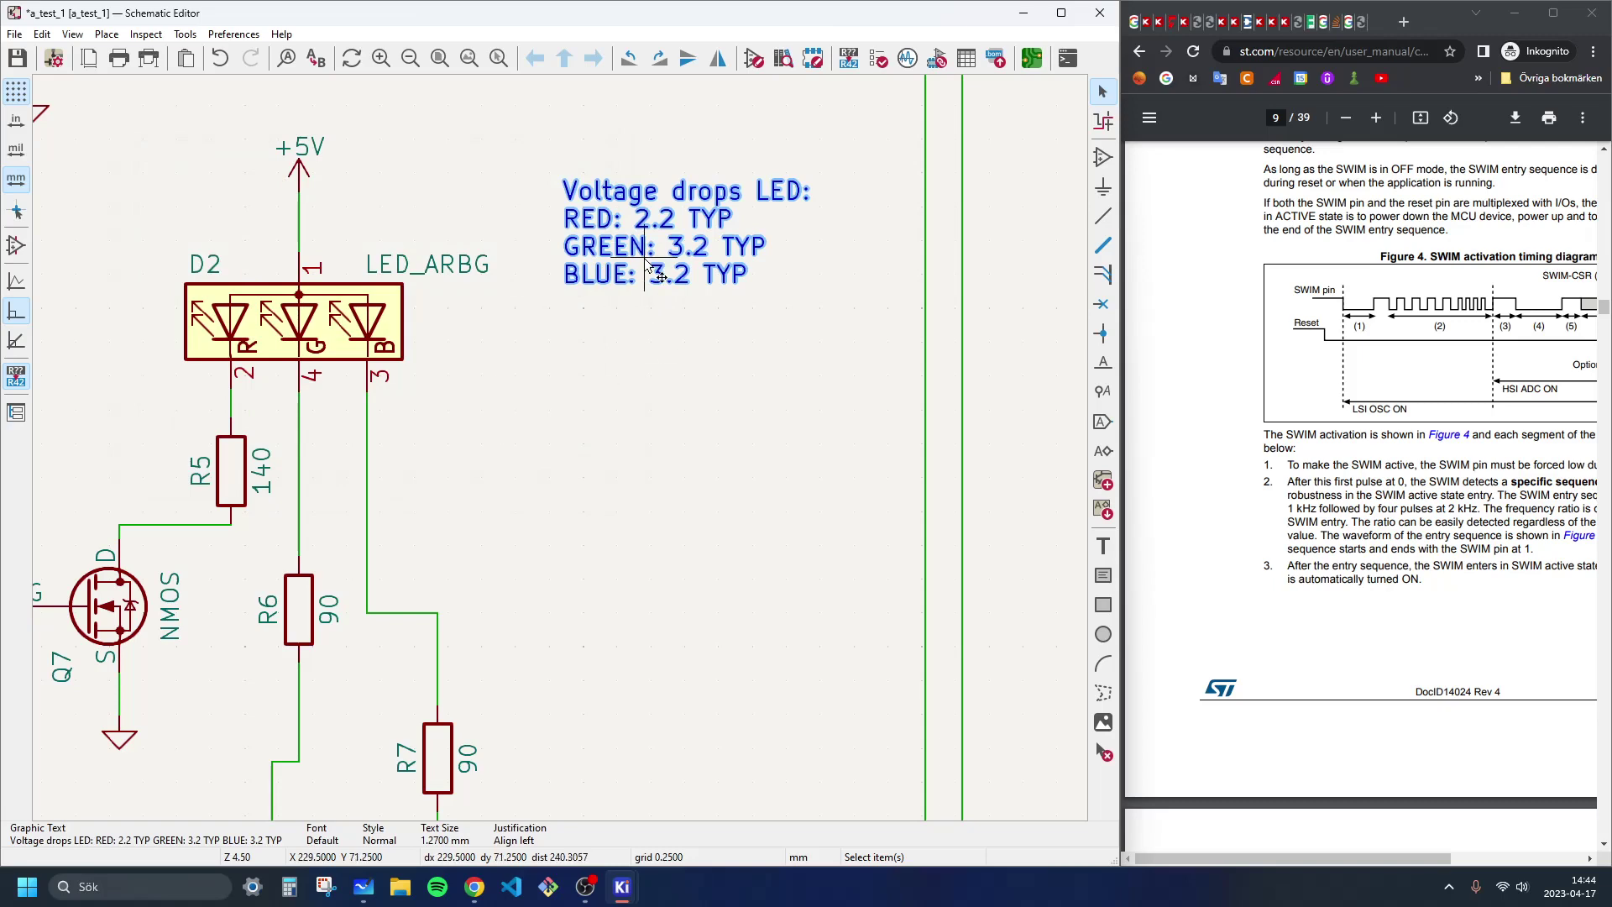
# Step: Move the LED voltage-drop note closer to D2, just below its LED_ARBG label, and save the schematic
pyautogui.moveTo(645, 261); pyautogui.dragTo(466, 438)
pyautogui.click(427, 431)
pyautogui.moveTo(403, 421); pyautogui.dragTo(583, 421, button='middle')
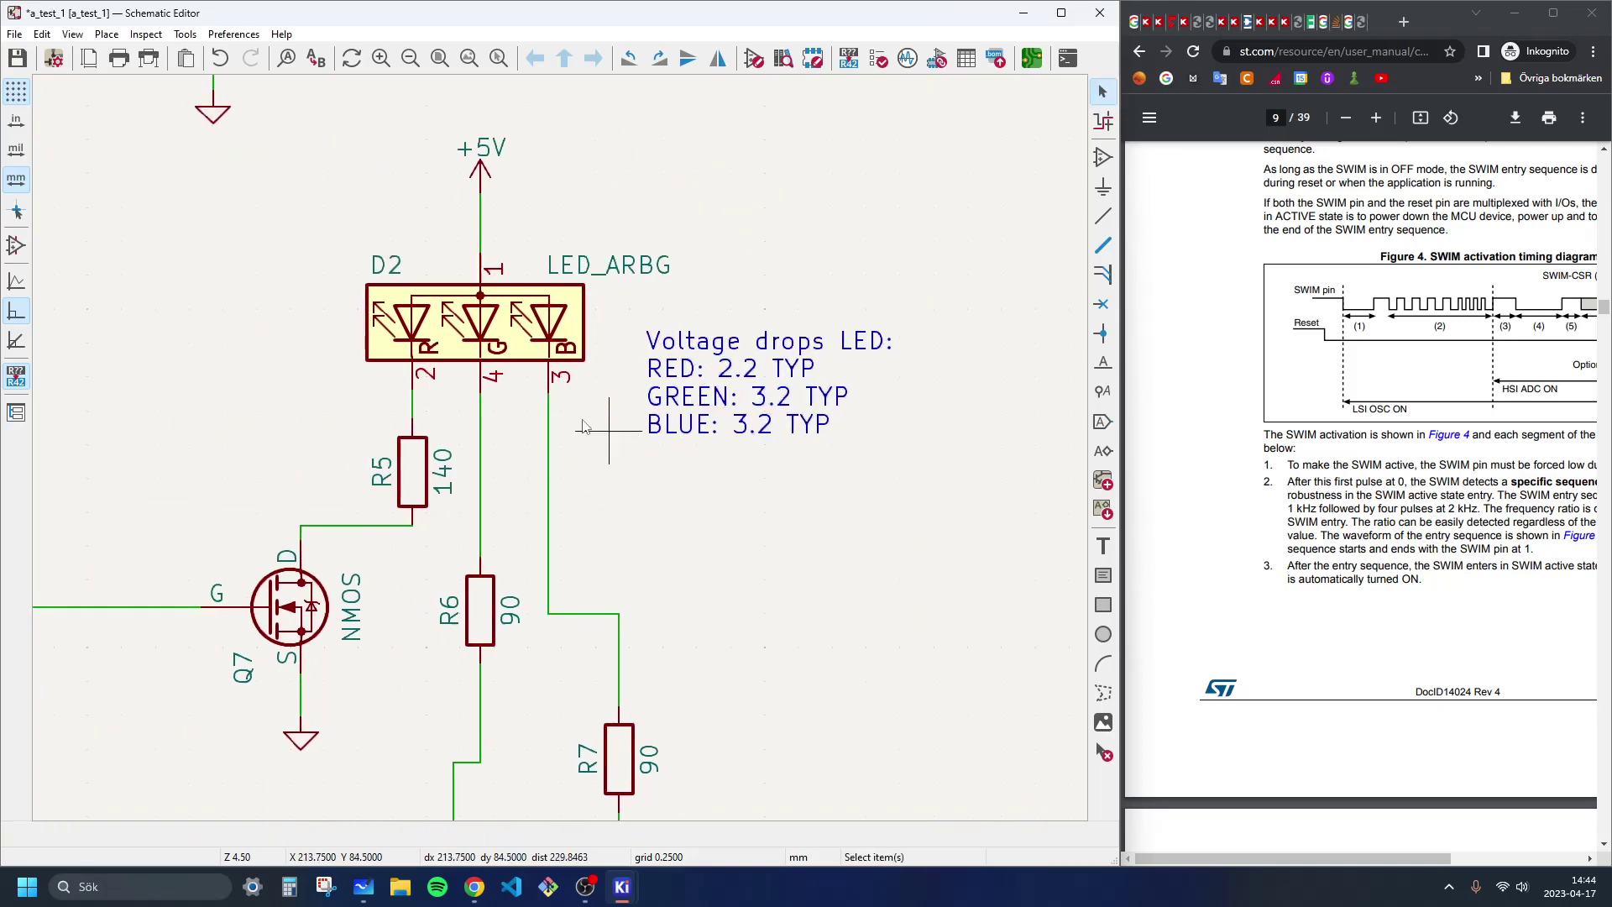
pyautogui.scroll(-3, 584, 426)
pyautogui.hotkey('ctrl', 's')
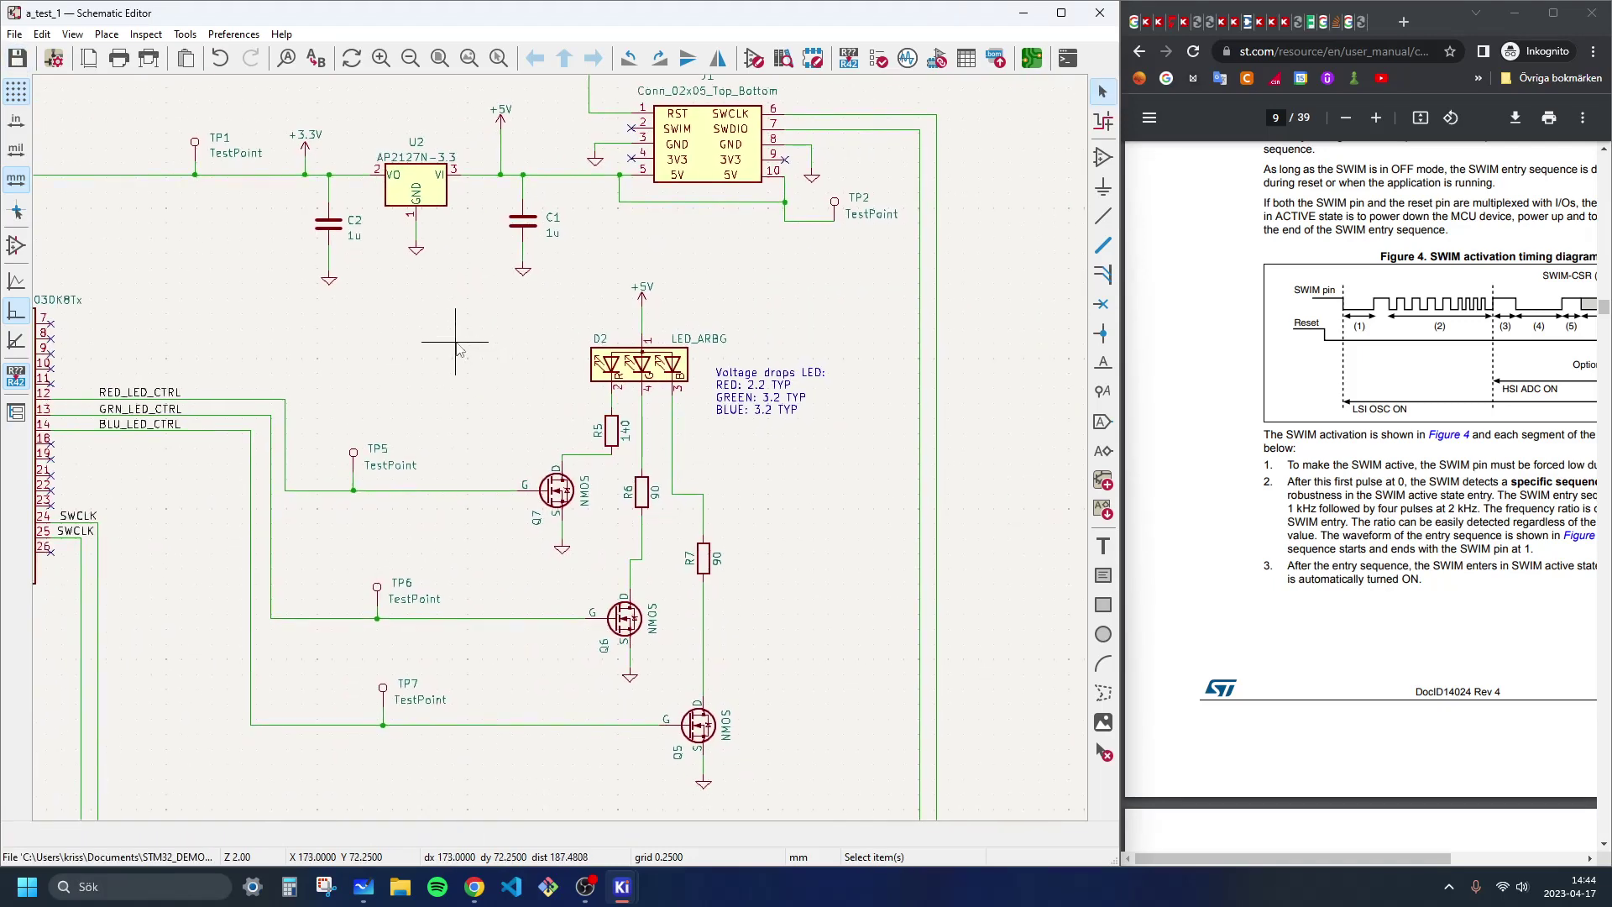
# Step: Try to move the horizontal SWCLK wire below Q5 slightly upward, and undo the move
pyautogui.scroll(-1, 459, 349)
pyautogui.scroll(-1, 670, 381)
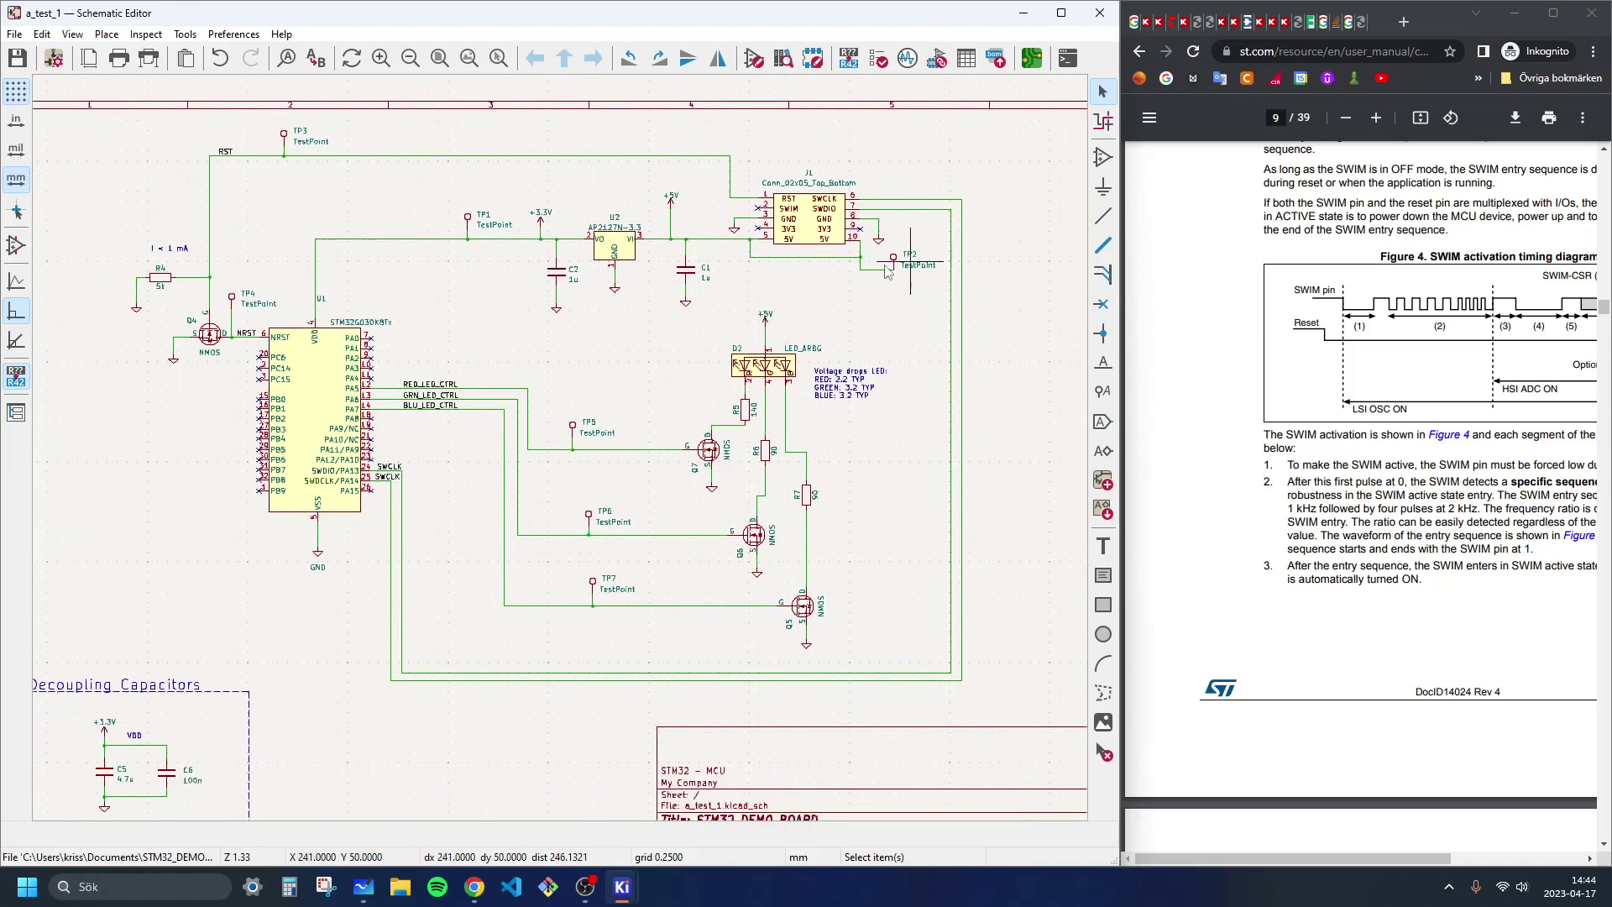
pyautogui.moveTo(849, 310); pyautogui.dragTo(830, 242, button='middle')
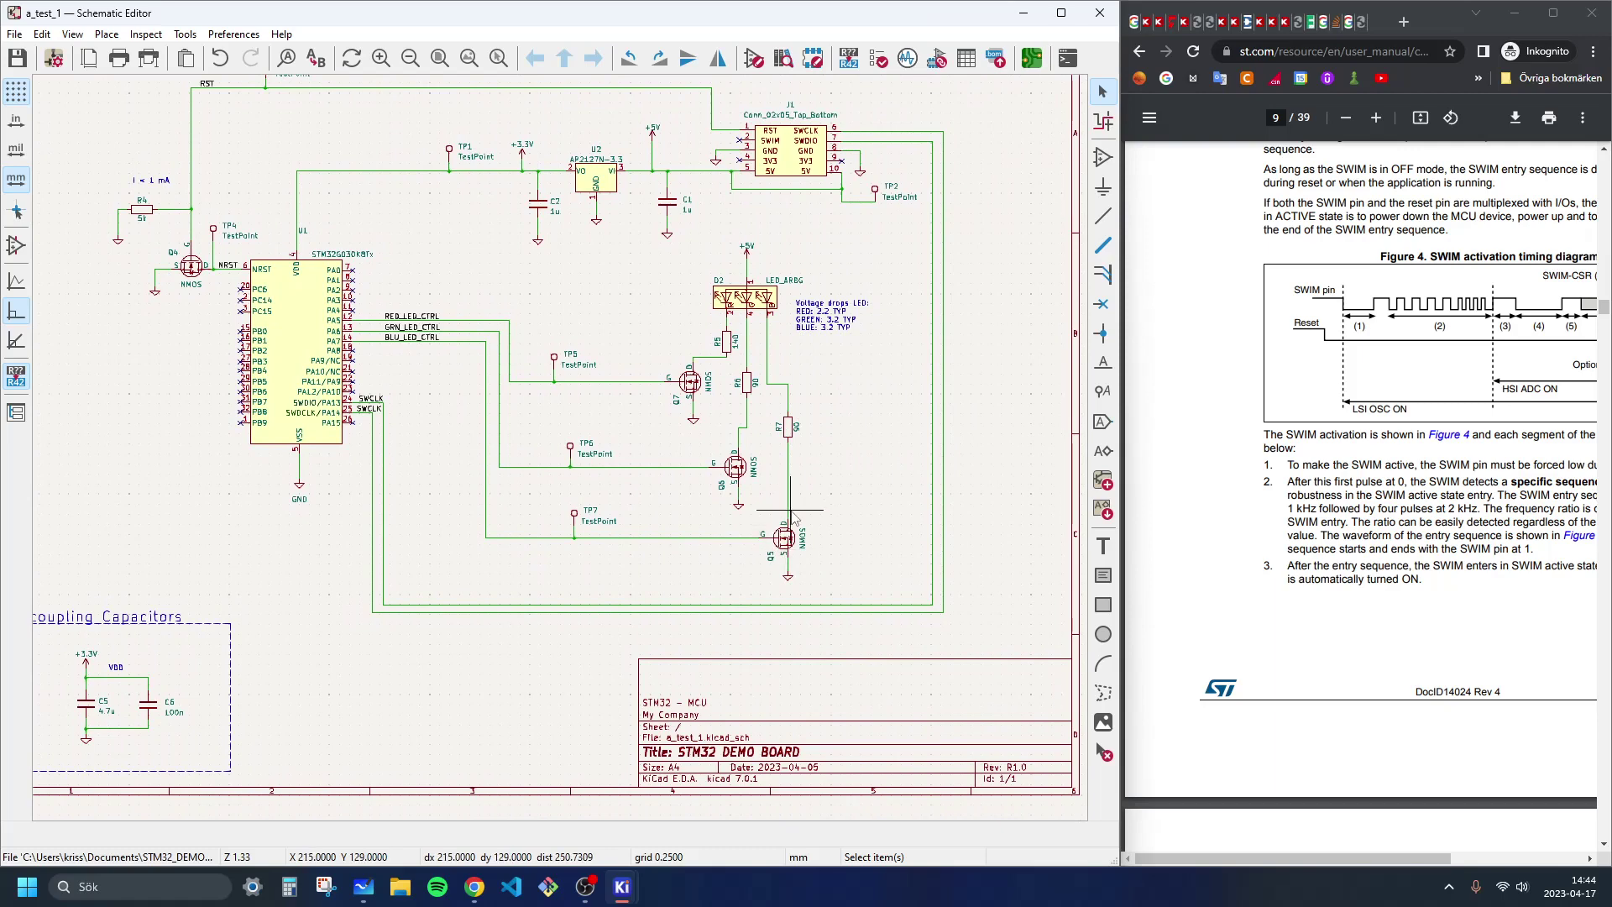
pyautogui.scroll(3, 734, 608)
pyautogui.click(547, 435)
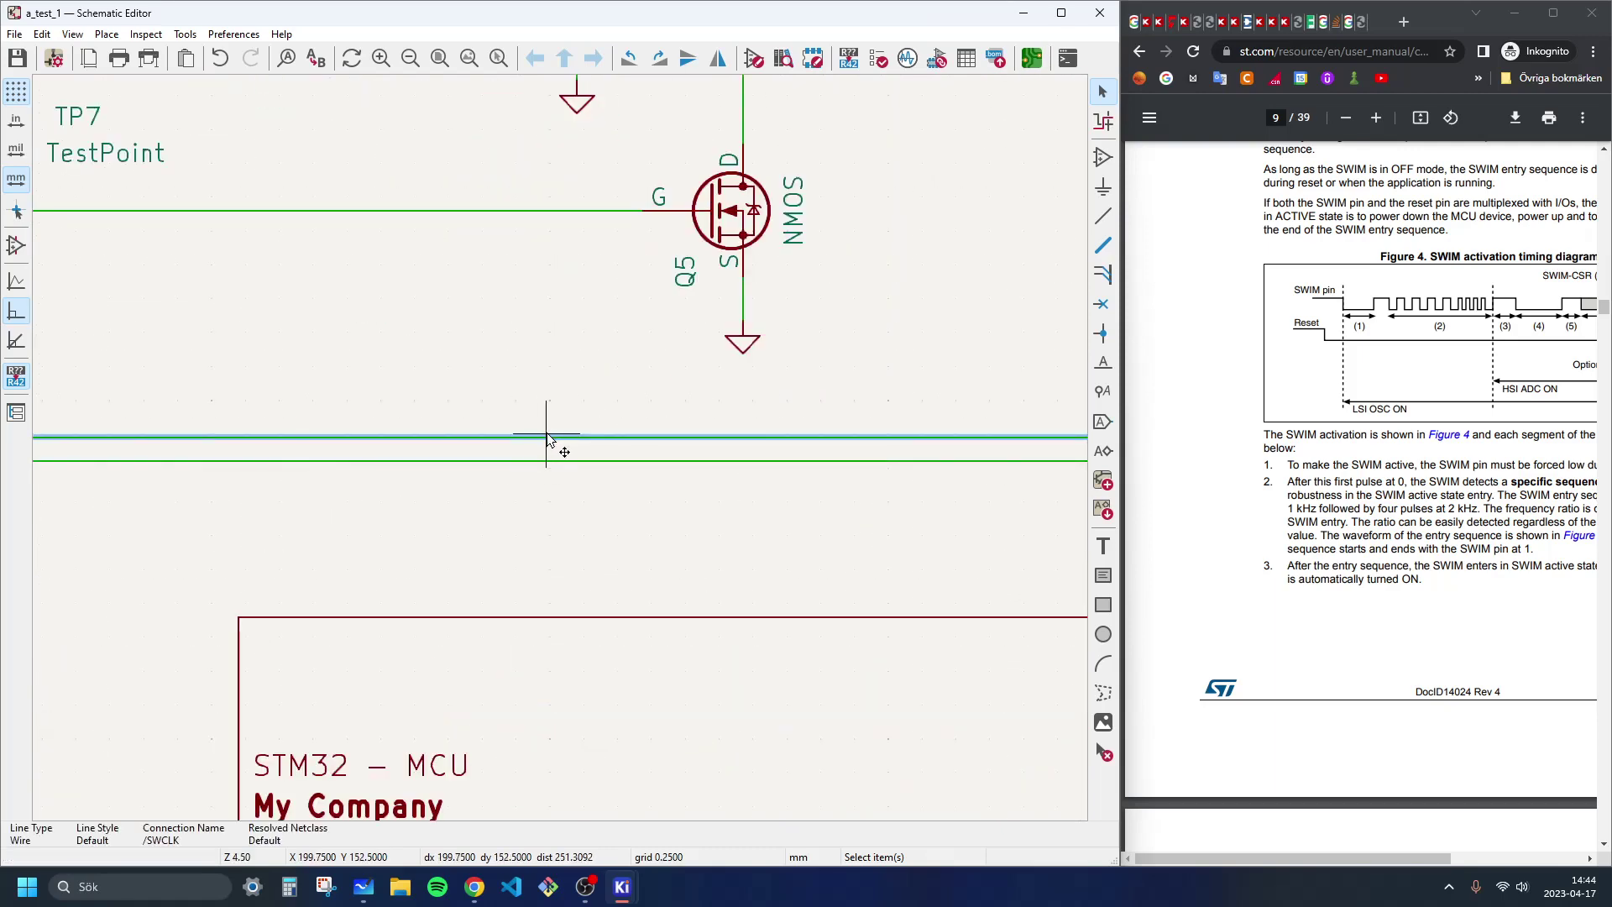
pyautogui.moveTo(548, 436); pyautogui.dragTo(556, 418)
pyautogui.hotkey('ctrl', 'z')
pyautogui.scroll(-4, 640, 388)
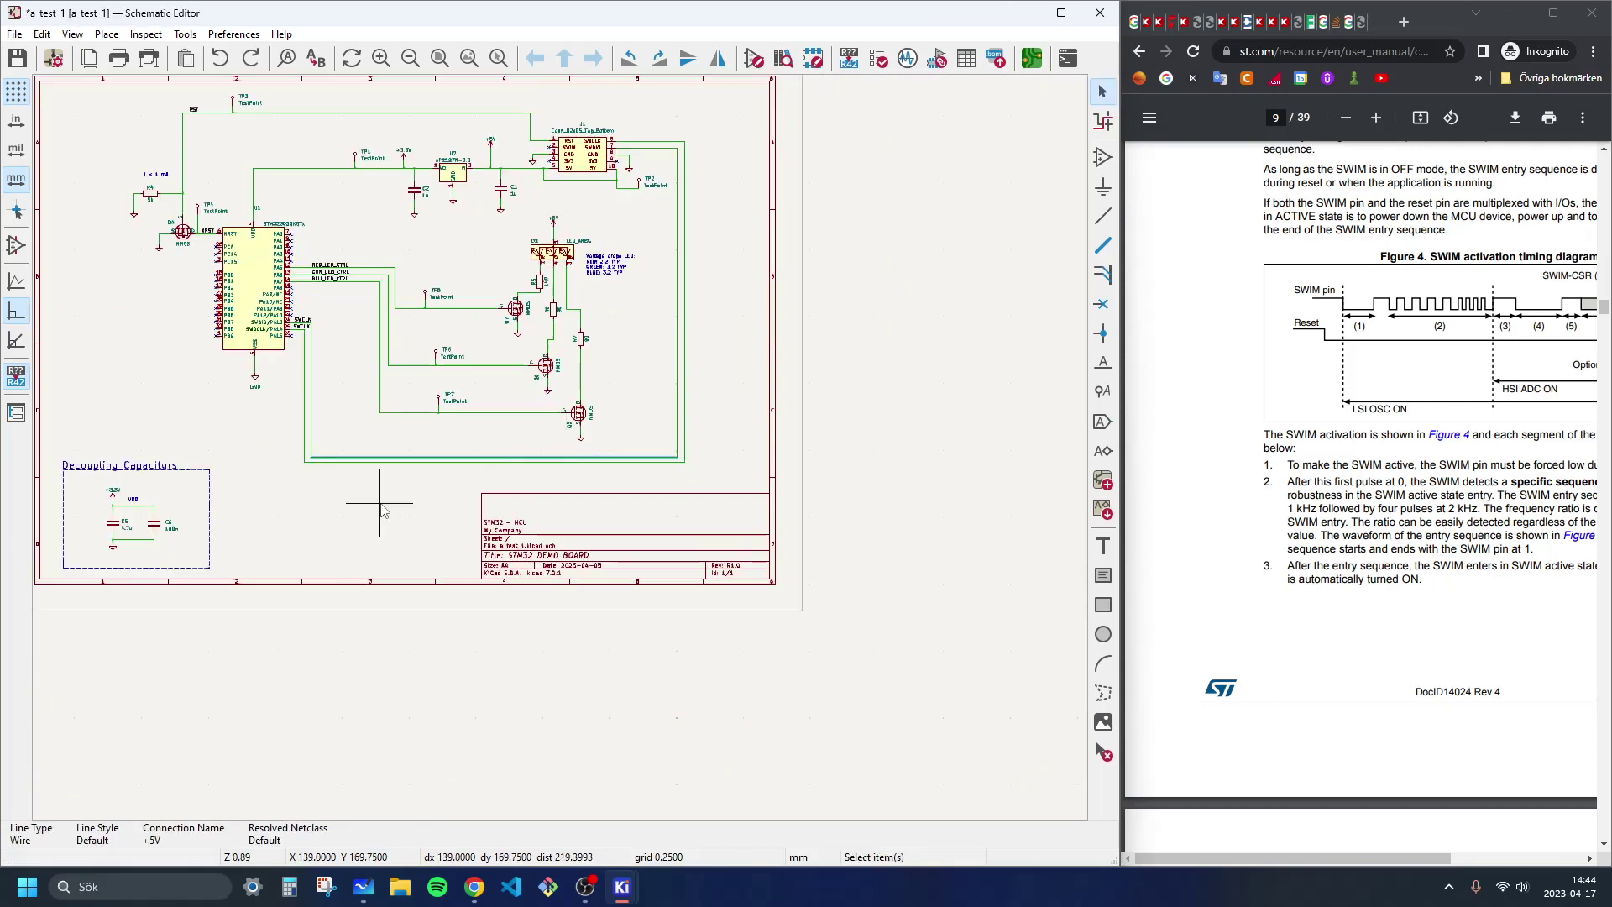
pyautogui.scroll(2, 564, 453)
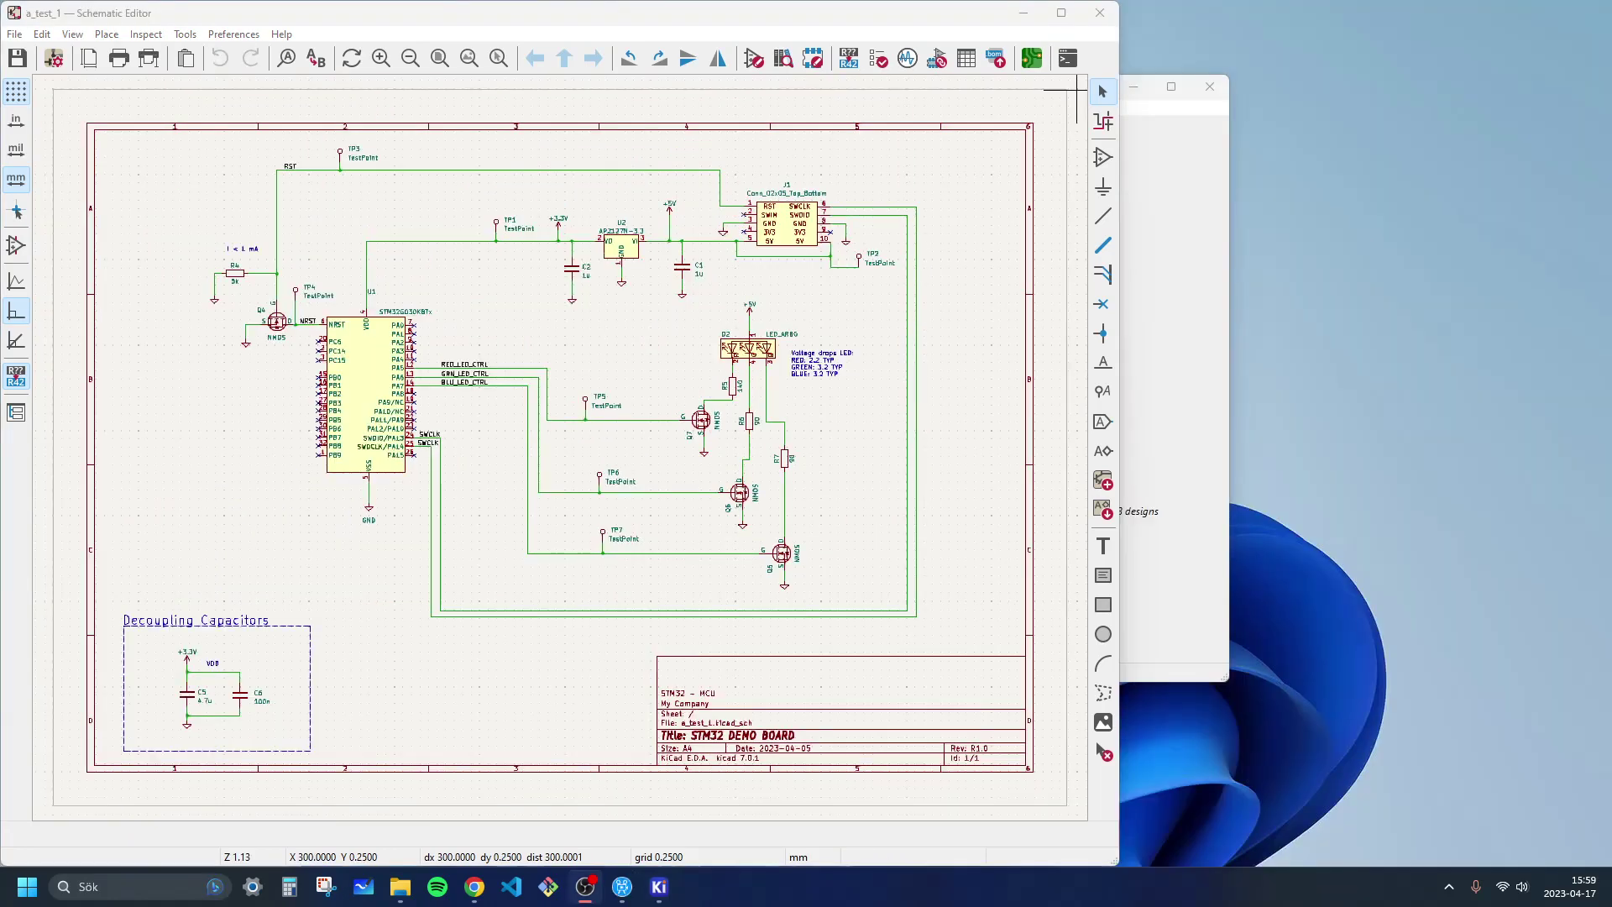
pyautogui.scroll(2, 521, 240)
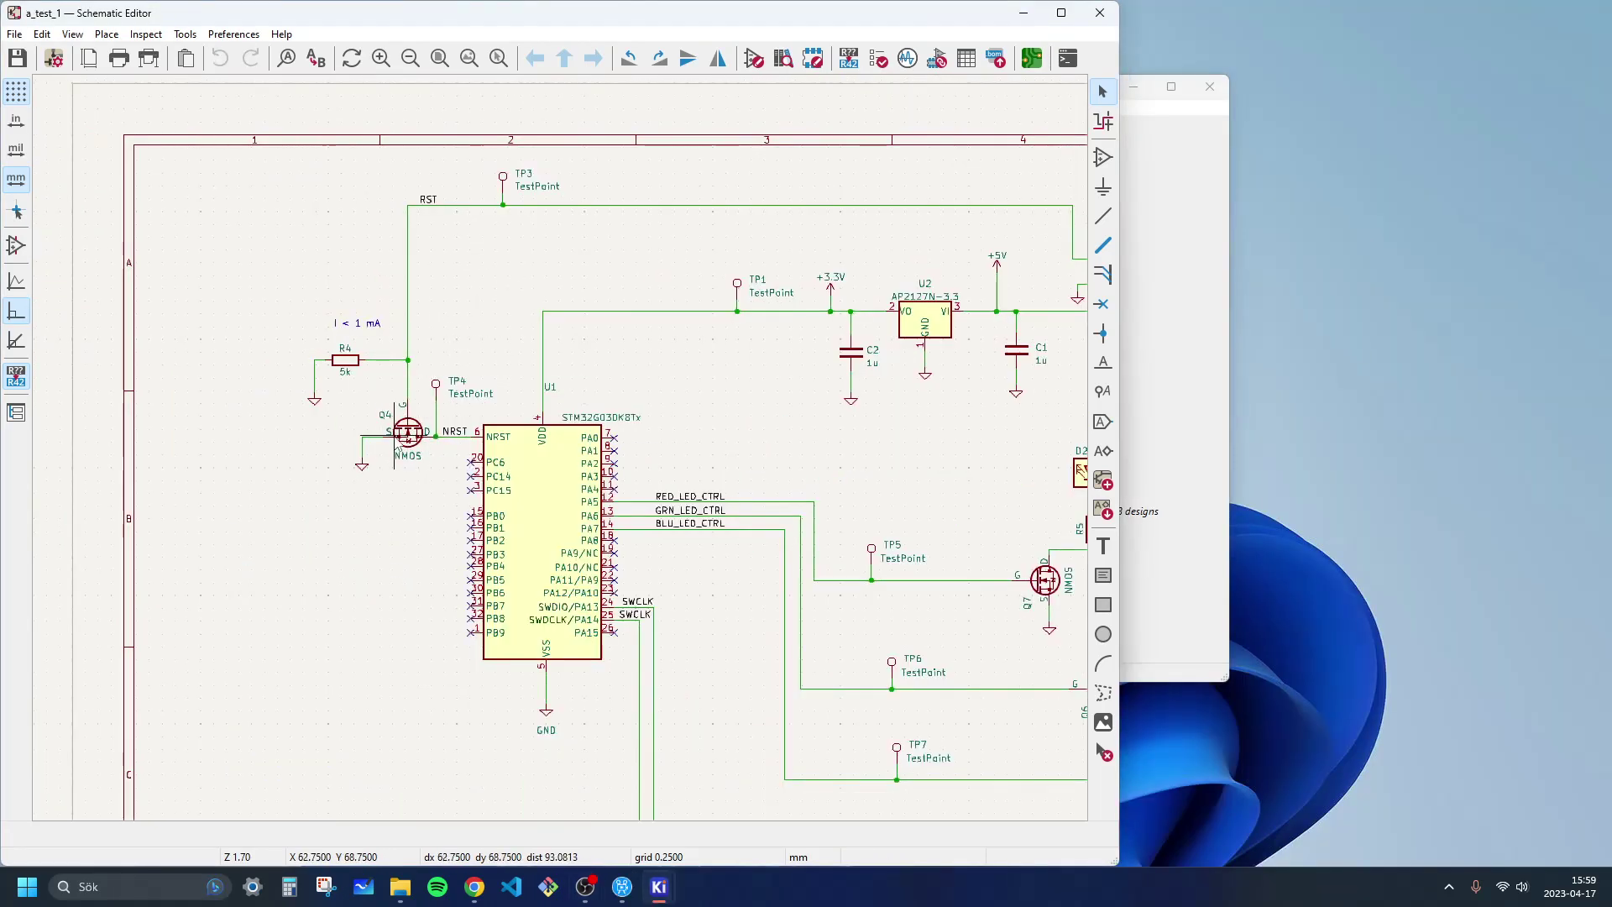
# Step: Examine the reset circuit around Q4 and R4 and follow the RST line to connector J1
pyautogui.scroll(4, 404, 441)
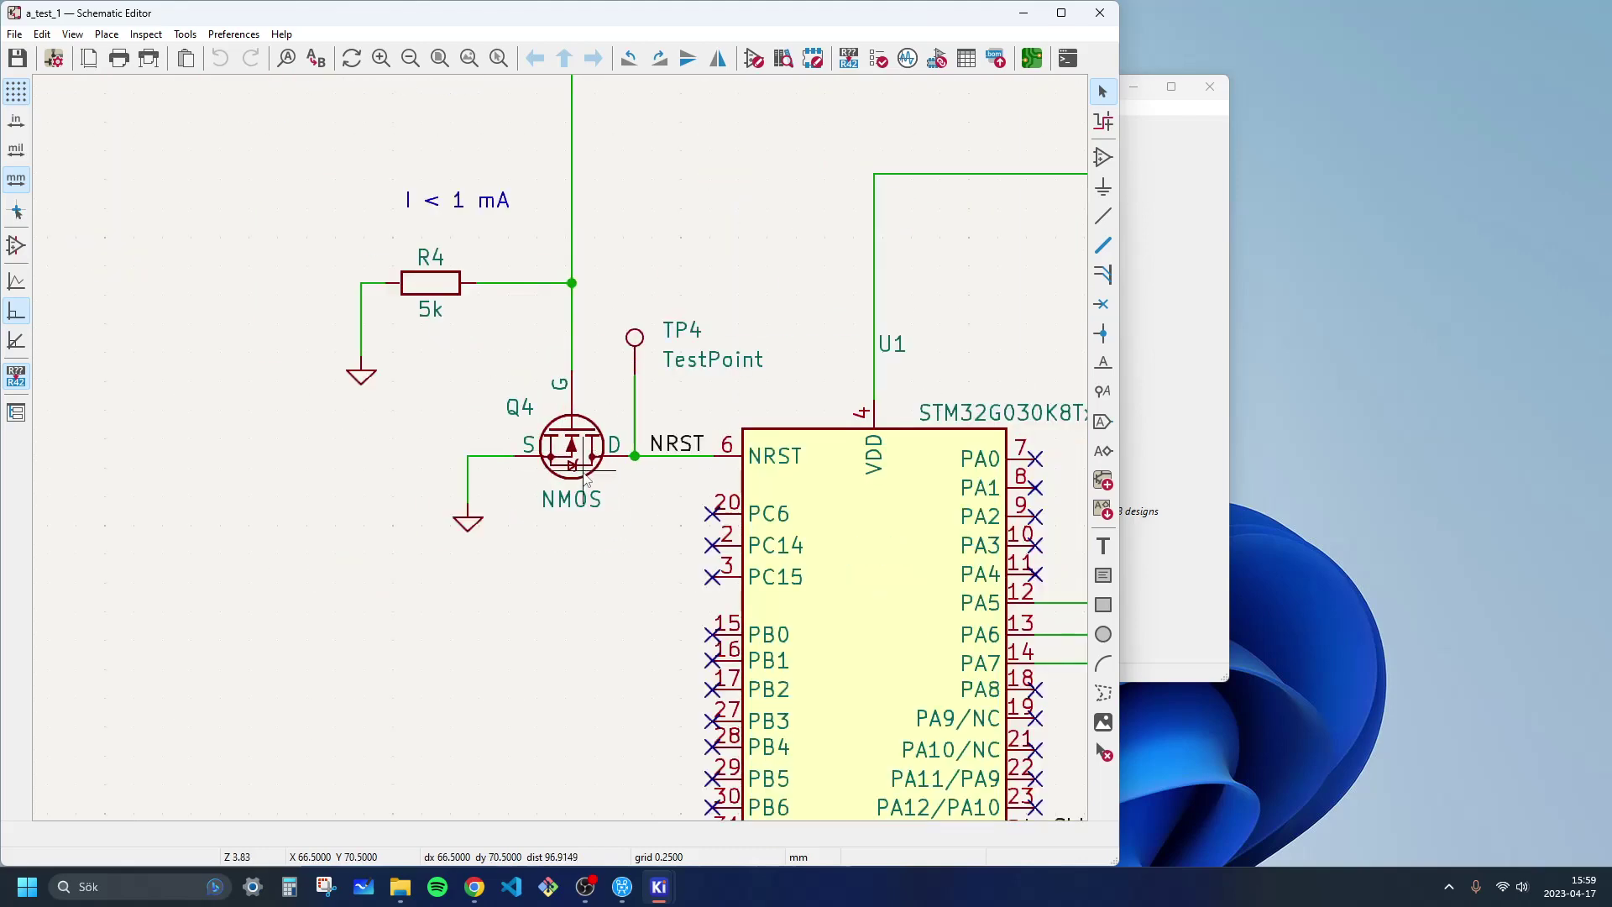
pyautogui.scroll(-4, 610, 408)
pyautogui.moveTo(719, 322); pyautogui.dragTo(397, 355, button='middle')
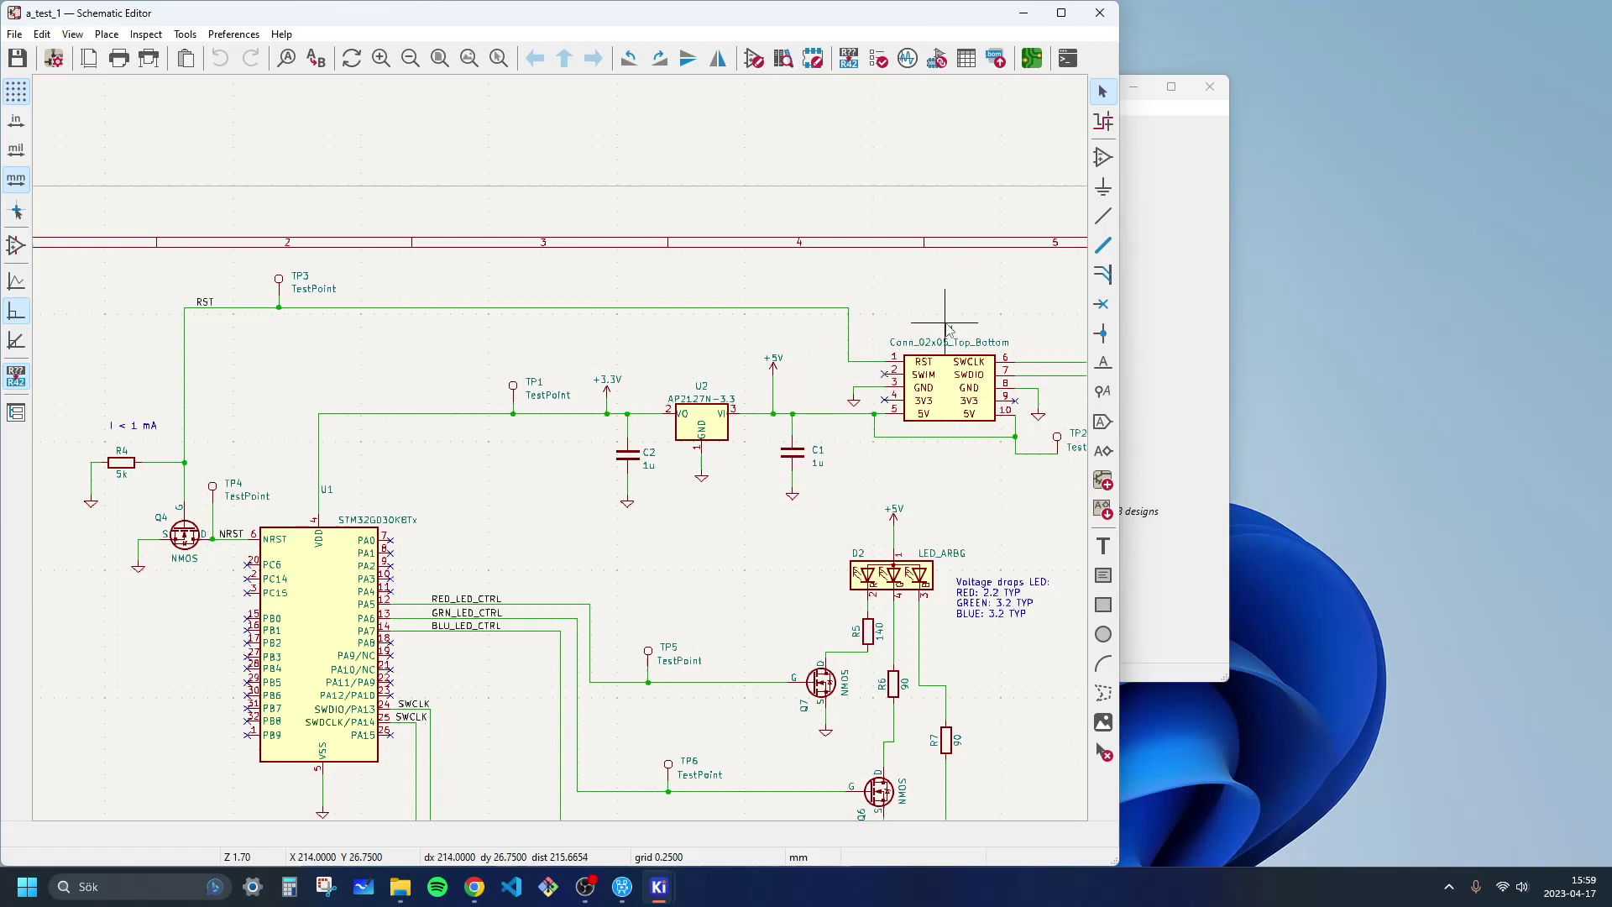
pyautogui.scroll(-1, 517, 571)
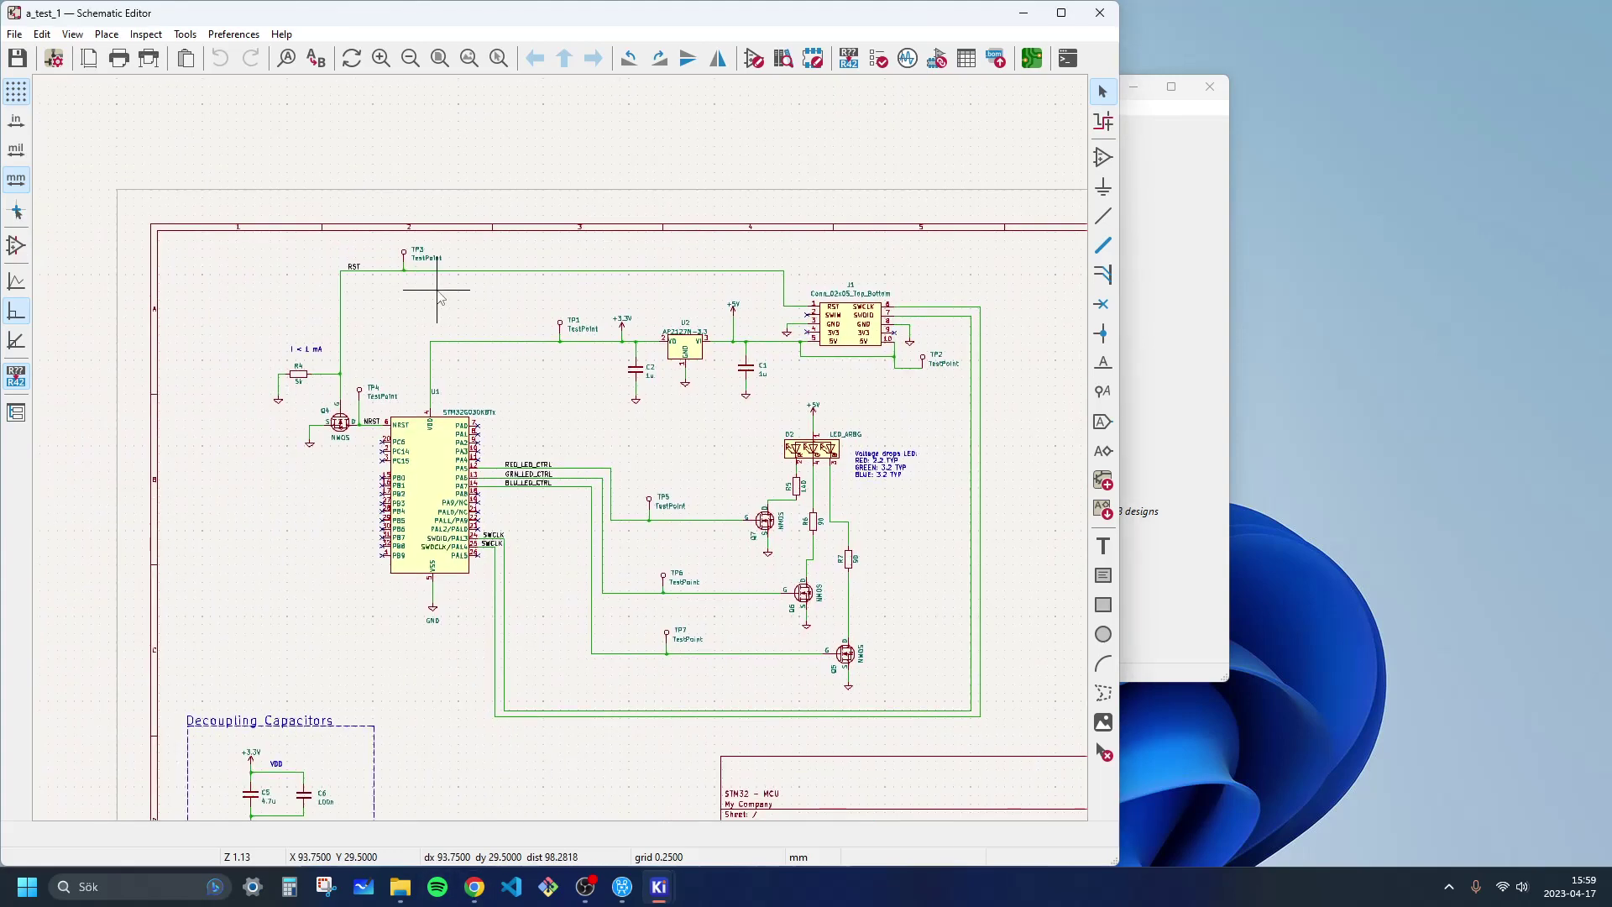
pyautogui.scroll(1, 417, 328)
pyautogui.moveTo(561, 453); pyautogui.dragTo(345, 293, button='middle')
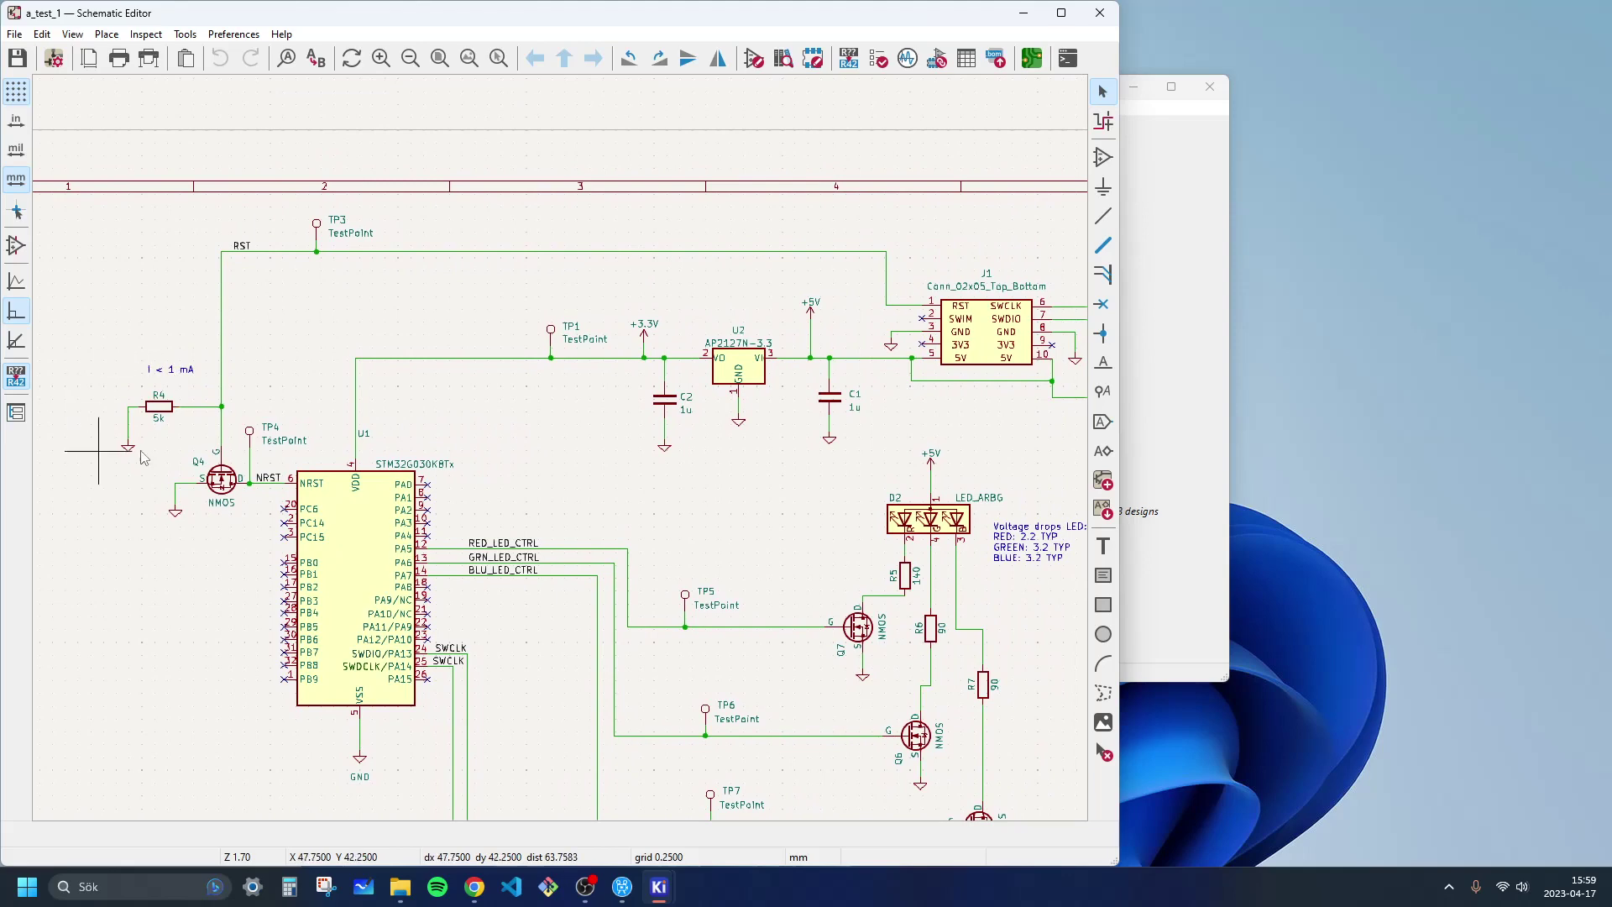
pyautogui.moveTo(68, 340); pyautogui.dragTo(238, 457)
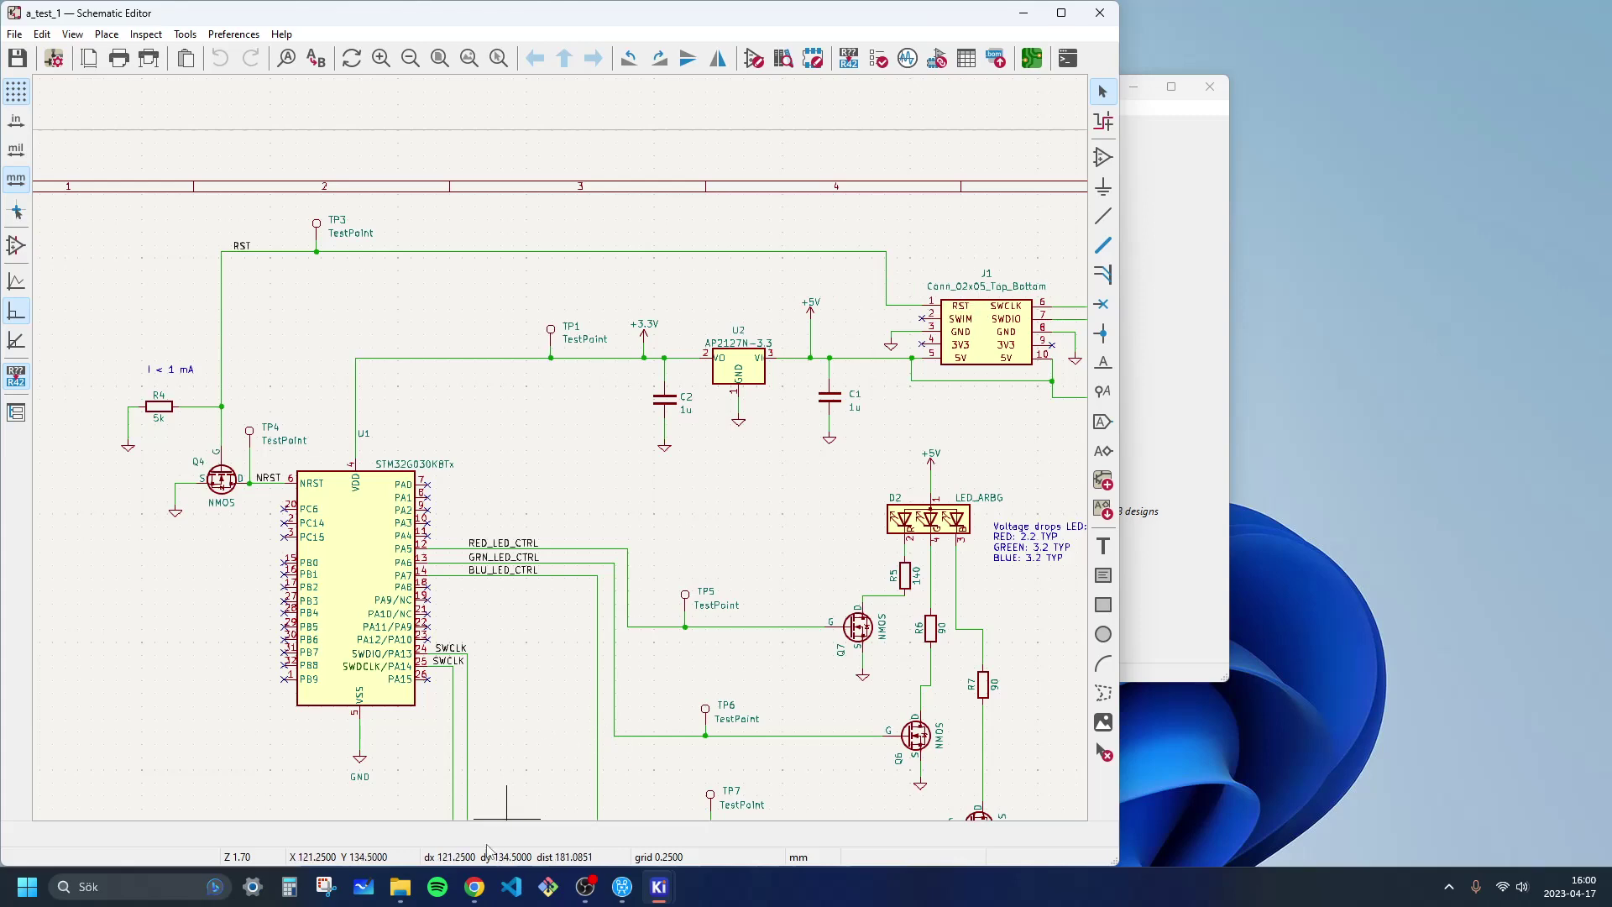
# Step: Switch to the browser and review the ST-Link schematic, the datasheet's I/O static characteristics table and the Desmos voltage-divider calculation
pyautogui.click(488, 888)
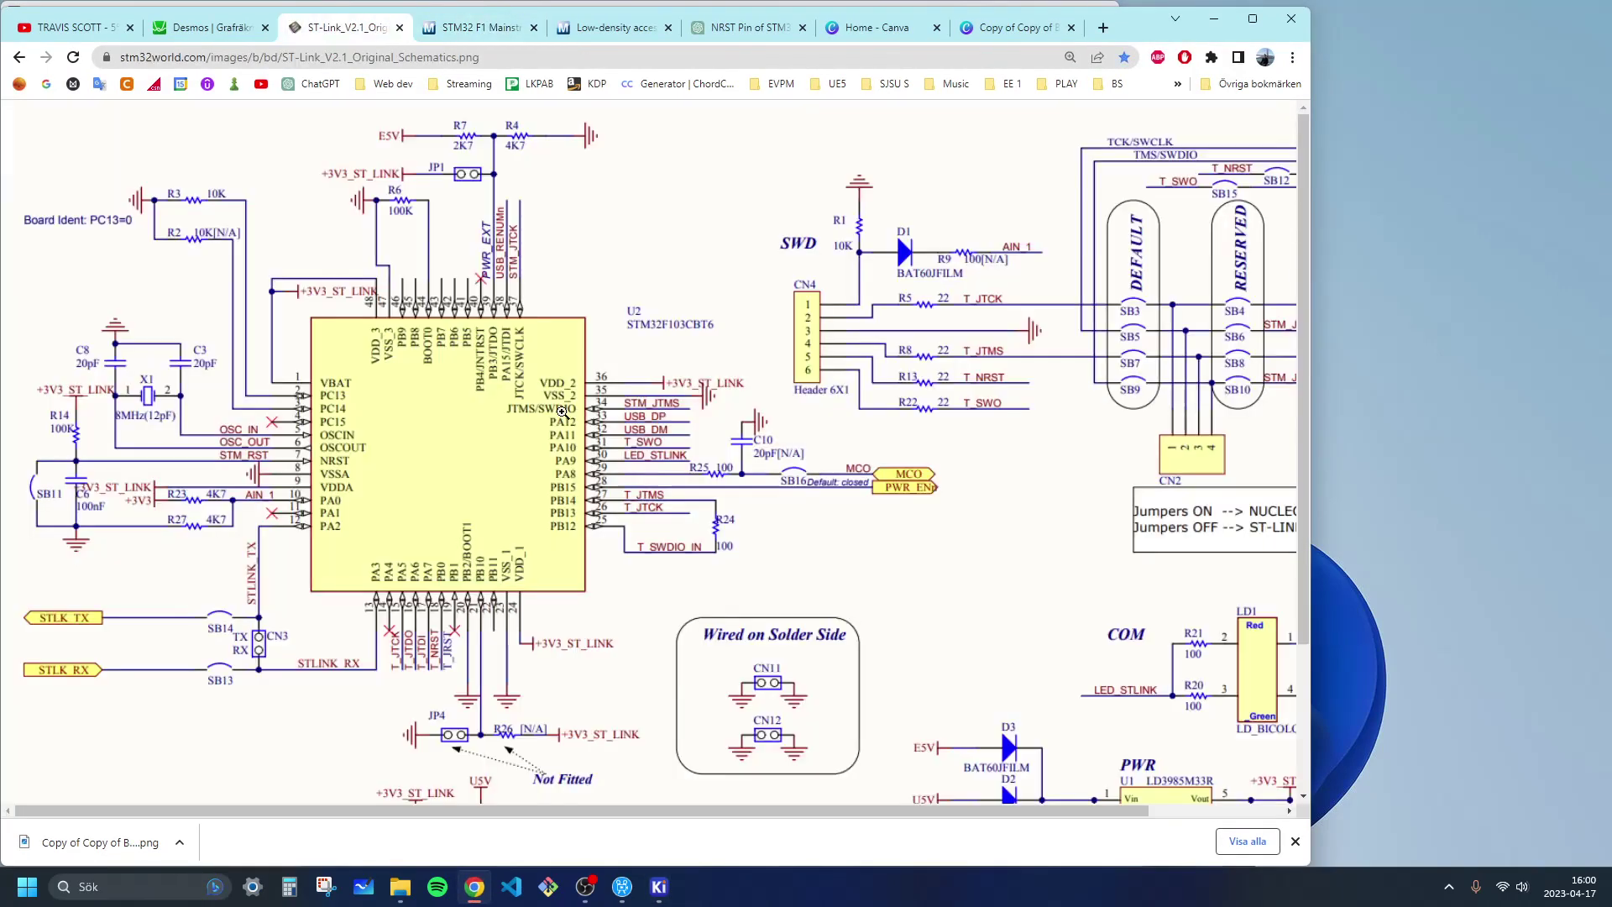
pyautogui.keyDown('ctrl'); pyautogui.scroll(-1, 502, 503); pyautogui.keyUp('ctrl')
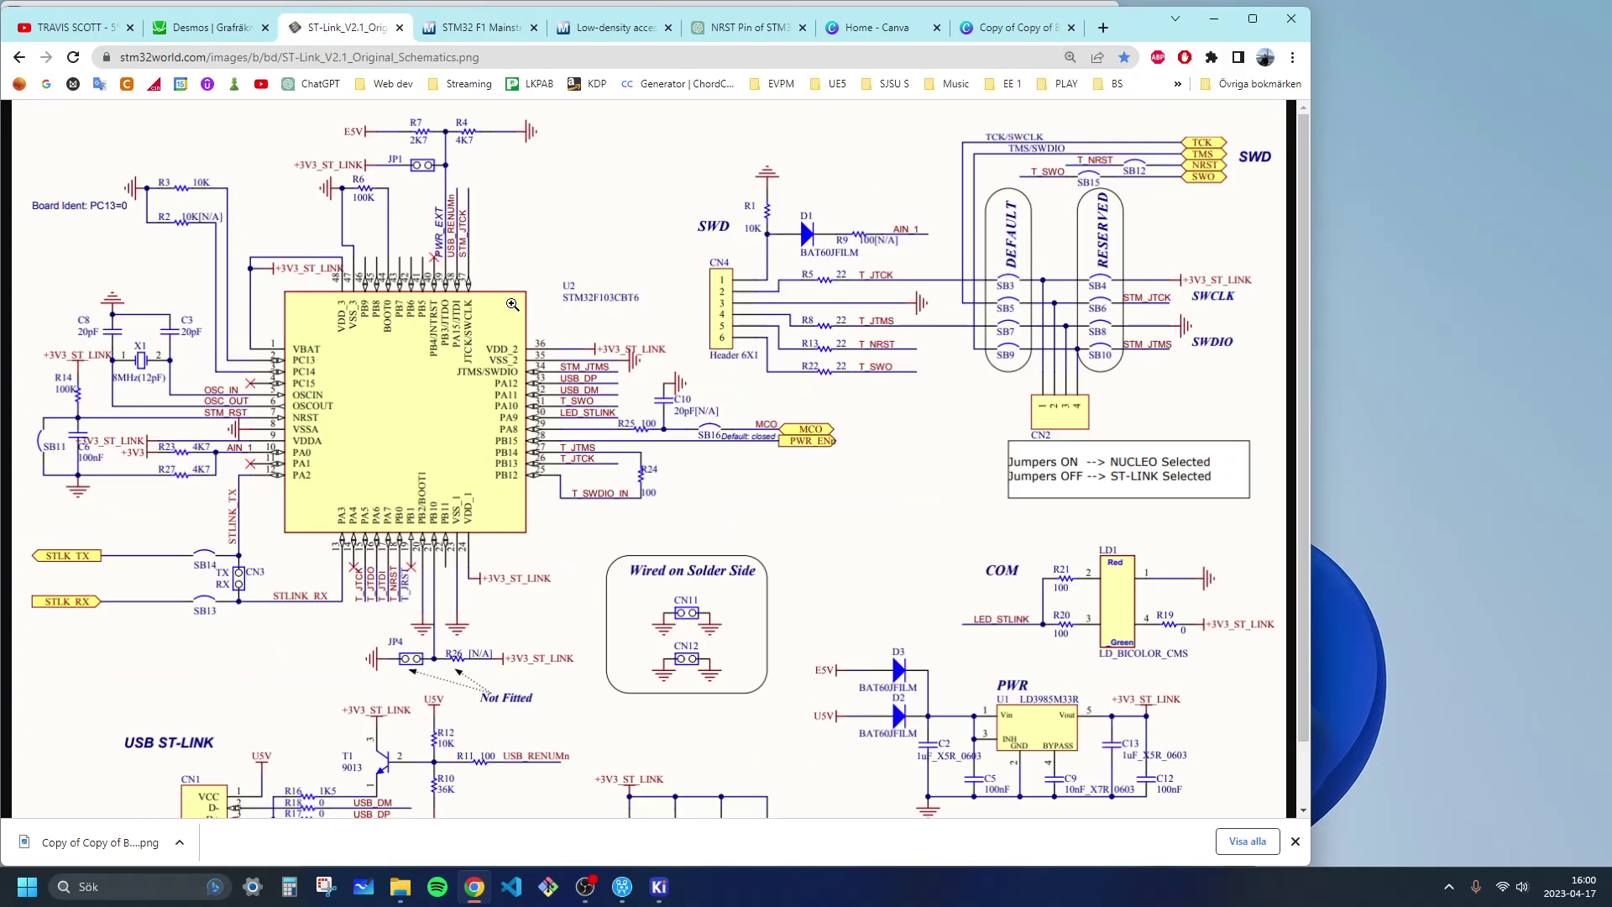
pyautogui.click(481, 27)
pyautogui.click(613, 27)
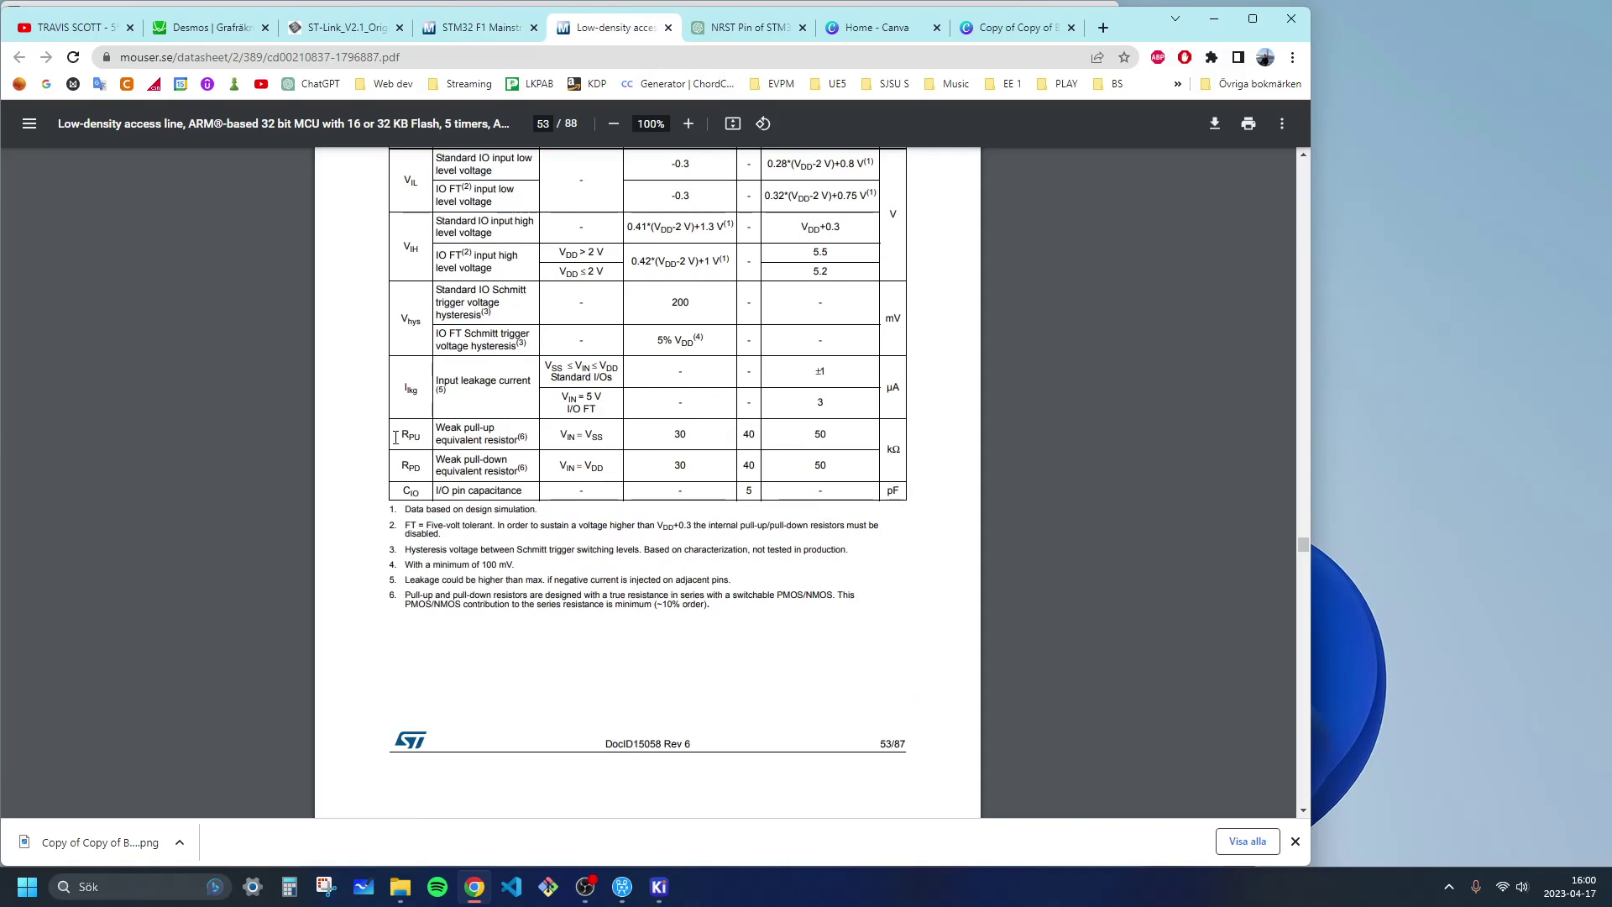
pyautogui.scroll(2, 404, 335)
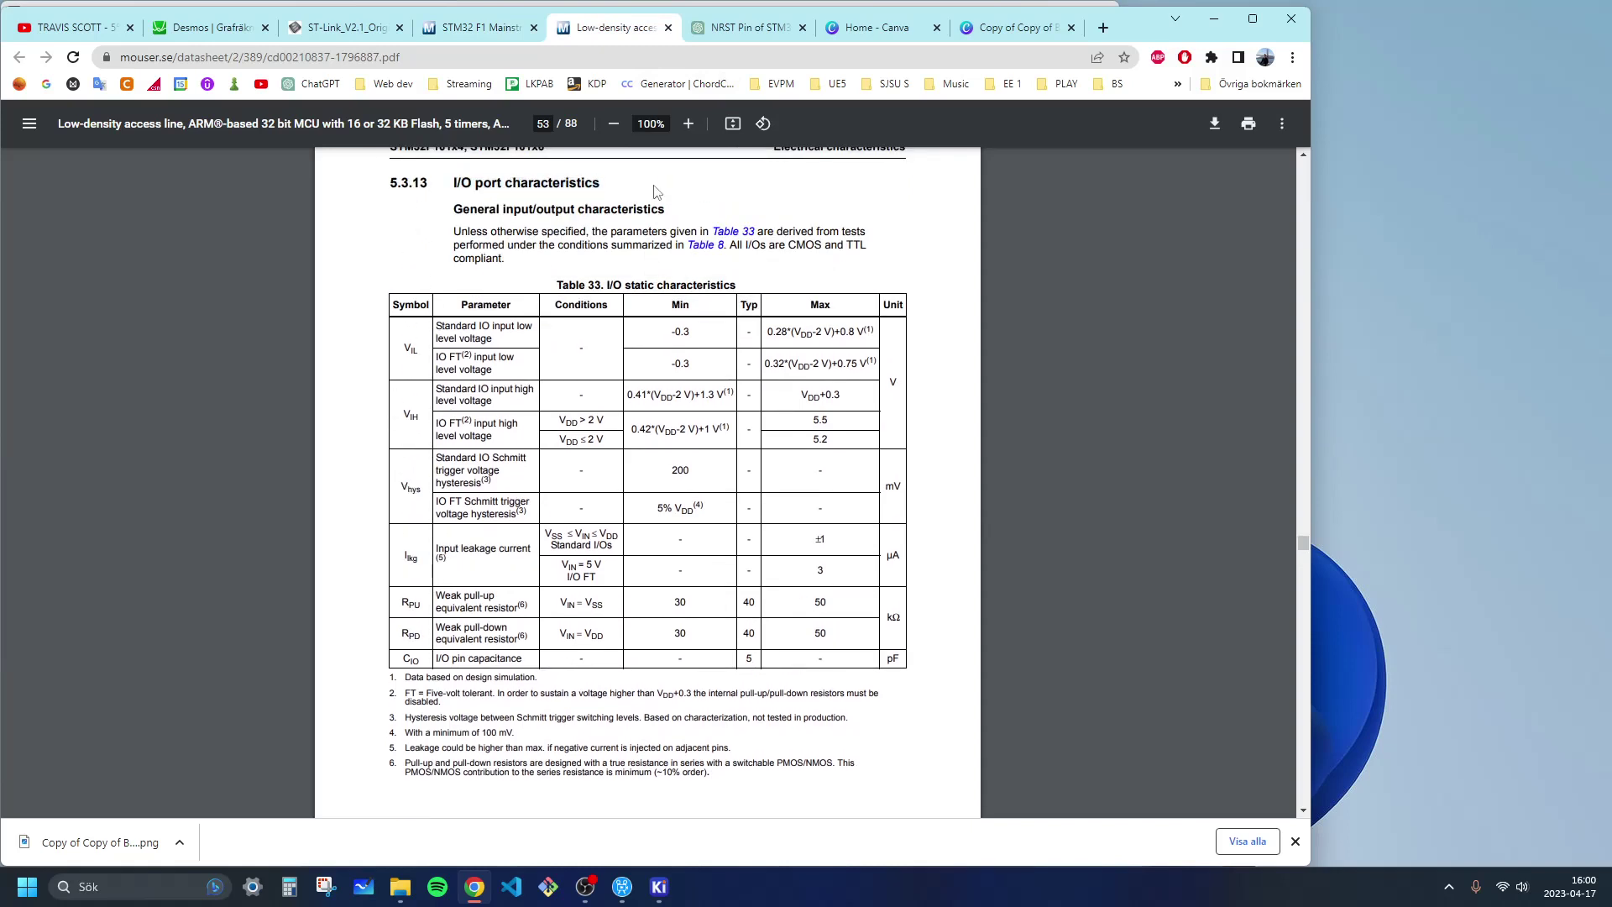
pyautogui.scroll(-1, 781, 524)
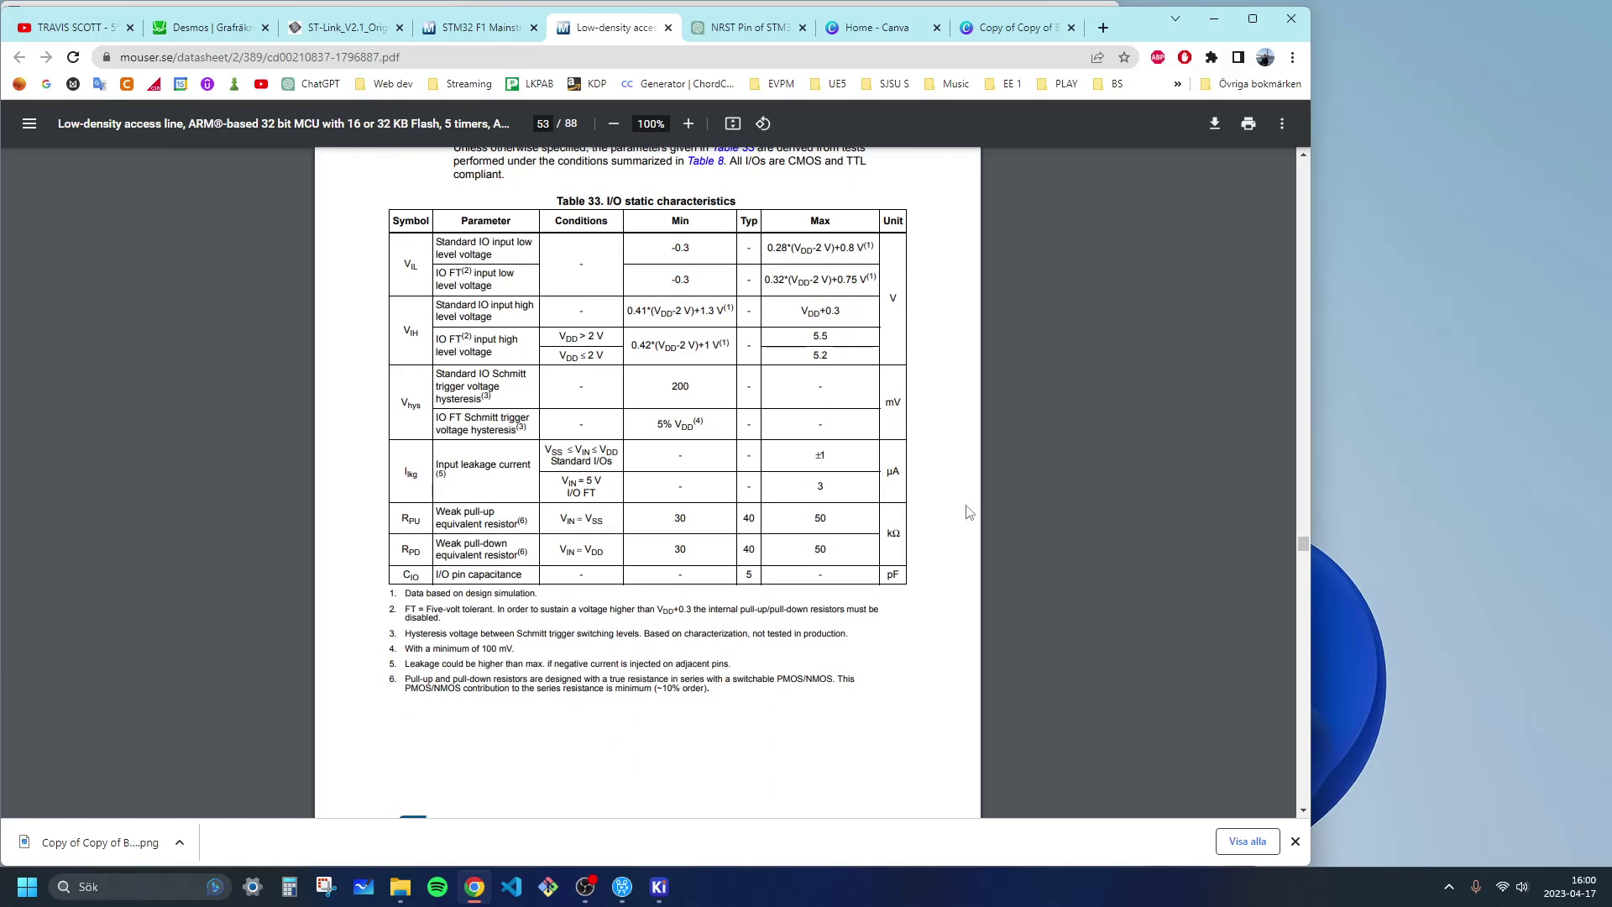
pyautogui.click(214, 27)
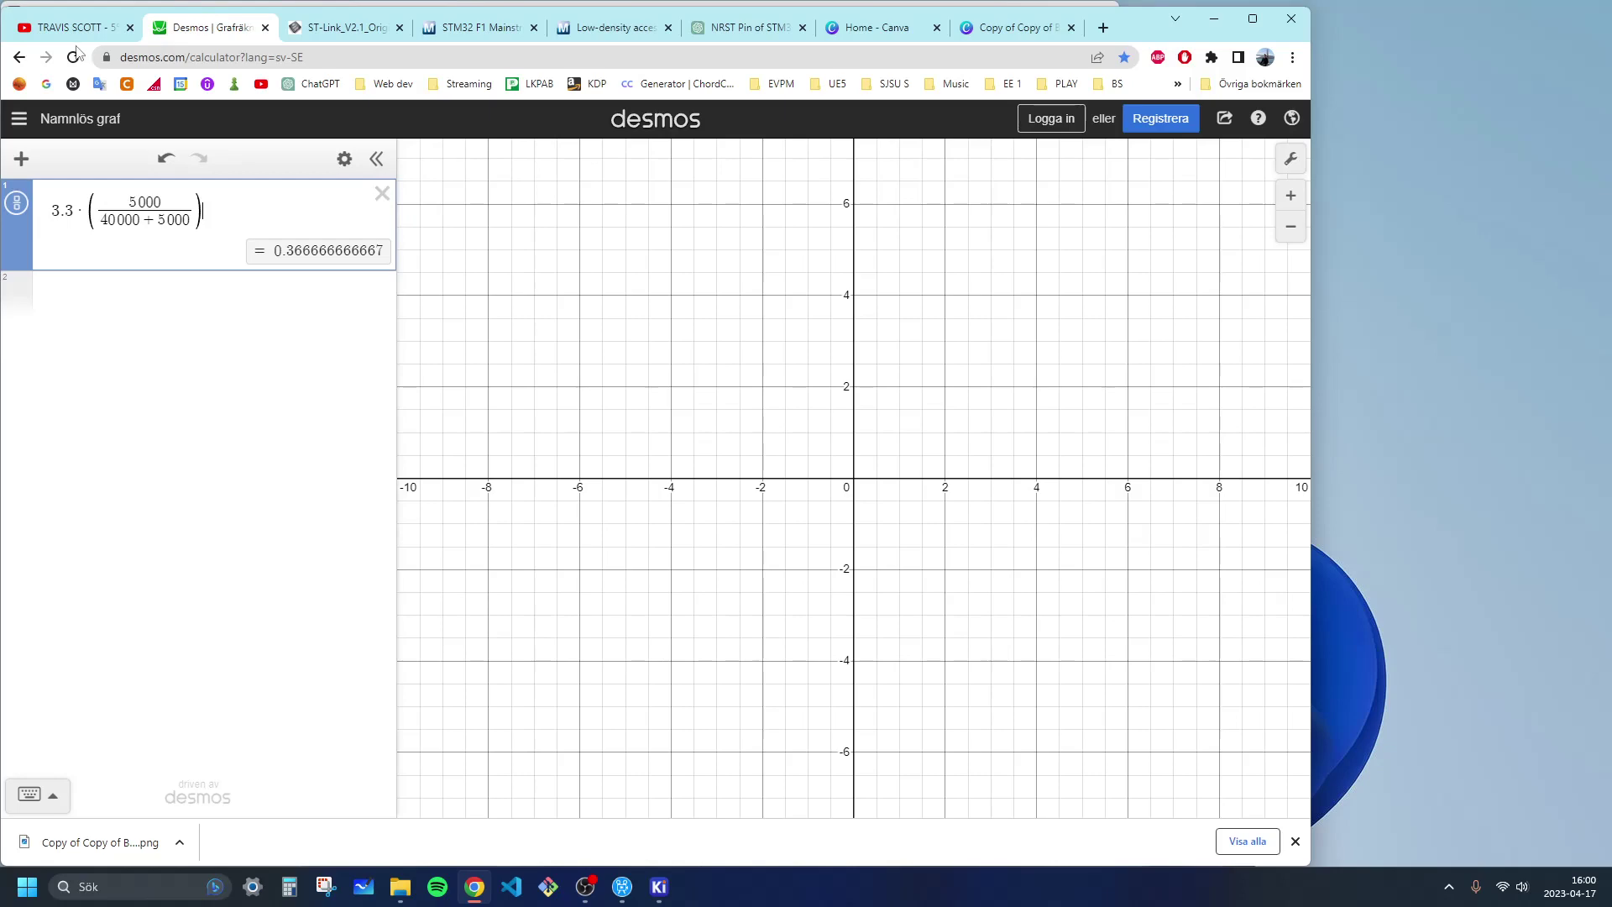
pyautogui.click(1214, 19)
# Step: Review resistor R4 with its current note and the RST connection between Q4 and J1 in the schematic editor
pyautogui.scroll(2, 328, 336)
pyautogui.scroll(-3, 361, 353)
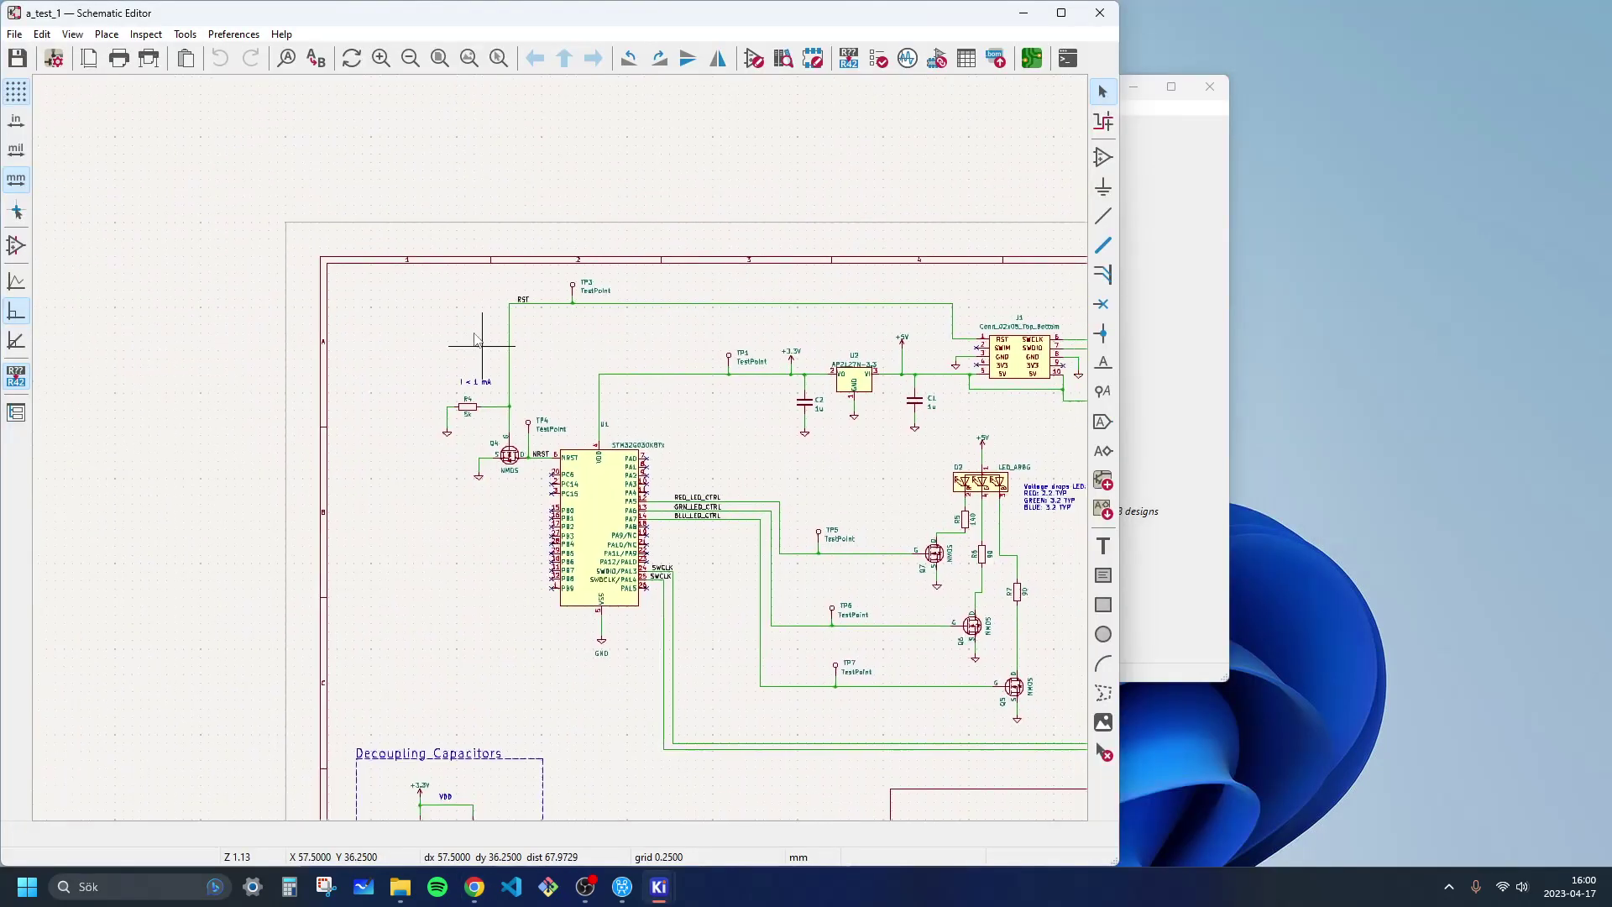
pyautogui.scroll(4, 413, 365)
pyautogui.scroll(-3, 413, 365)
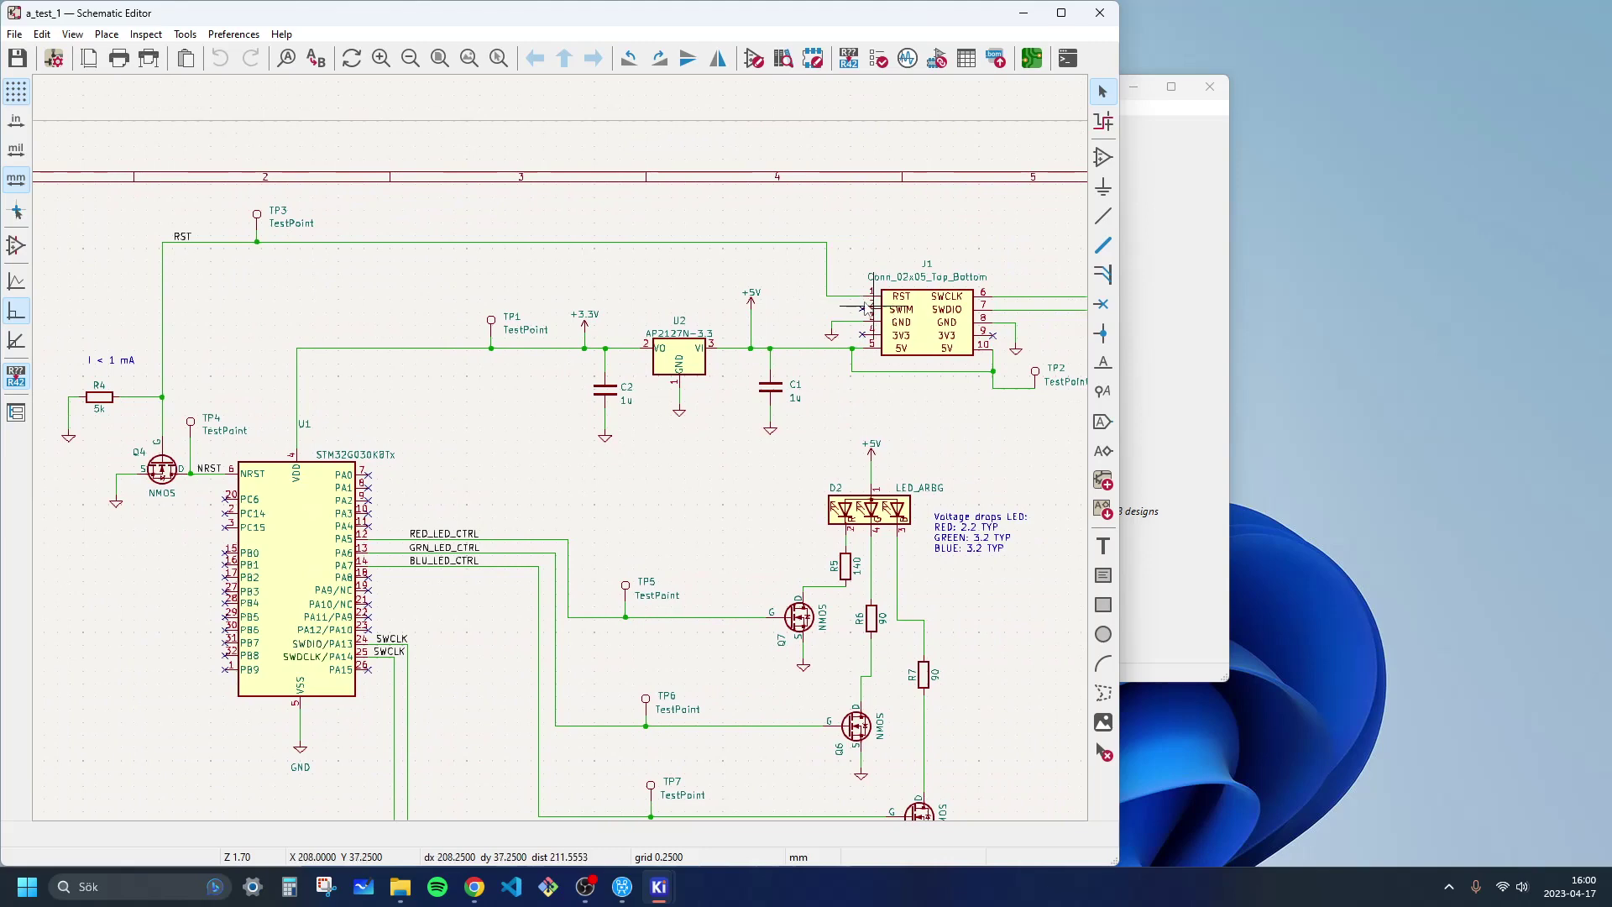
pyautogui.moveTo(219, 322); pyautogui.dragTo(358, 294, button='middle')
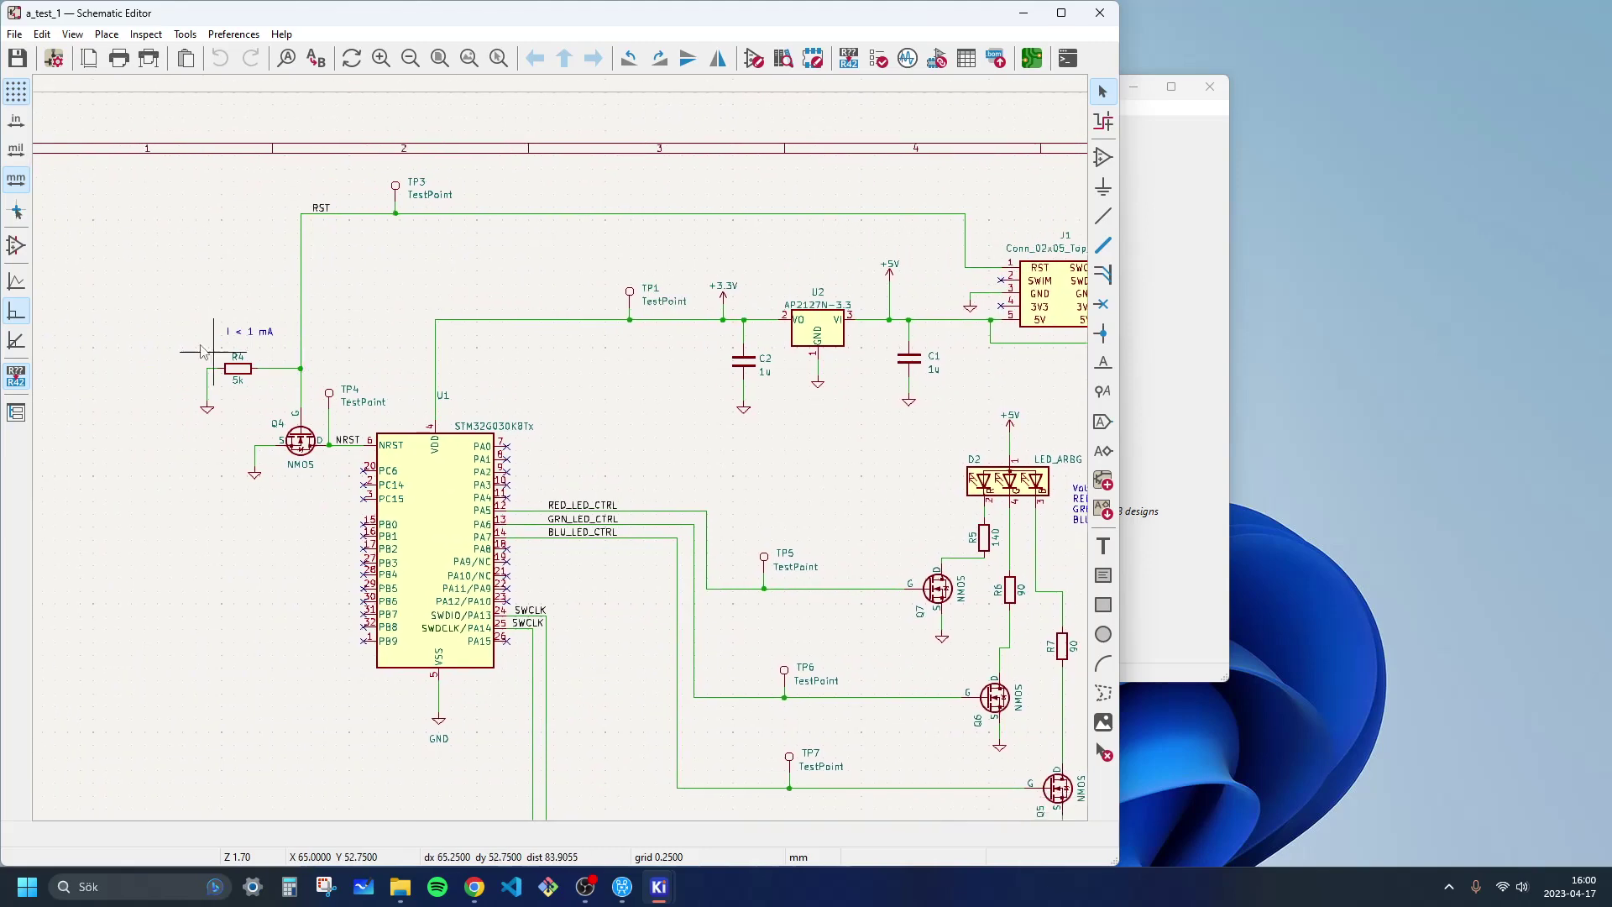
pyautogui.moveTo(152, 284); pyautogui.dragTo(272, 410)
pyautogui.click(186, 278)
pyautogui.moveTo(579, 274); pyautogui.dragTo(425, 283, button='middle')
# Step: Consult the ST-Link reference schematic in the browser once more and compare it with connector J1 in the schematic editor
pyautogui.hotkey('alt', 'Tab')
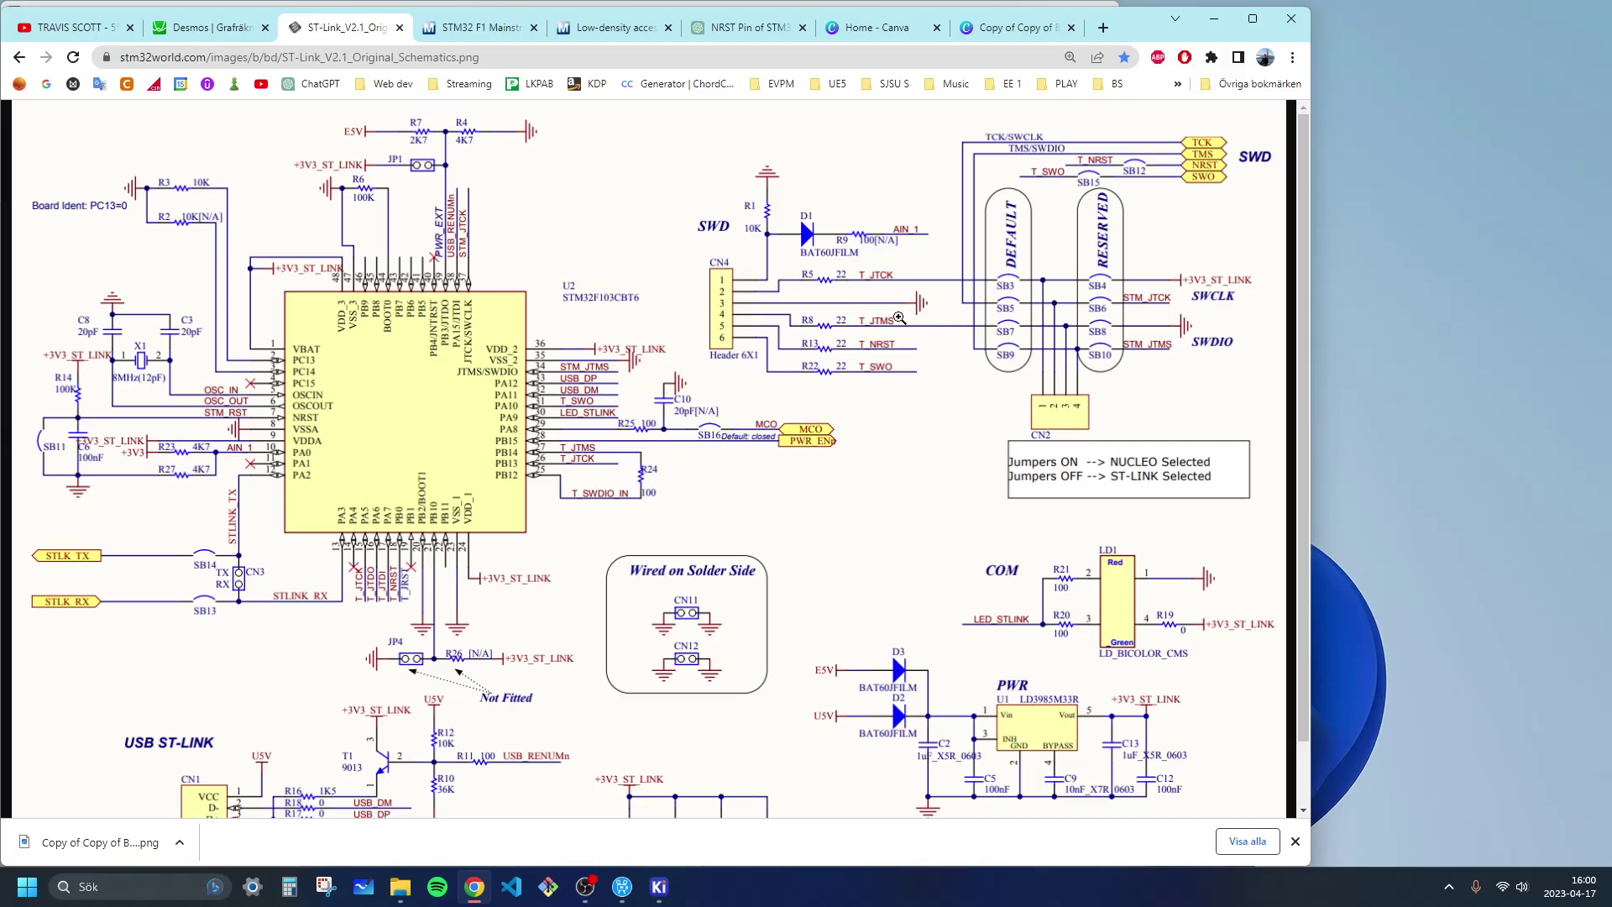
pyautogui.keyDown('ctrl'); pyautogui.scroll(-1, 898, 318); pyautogui.keyUp('ctrl')
pyautogui.hotkey('alt', 'Tab')
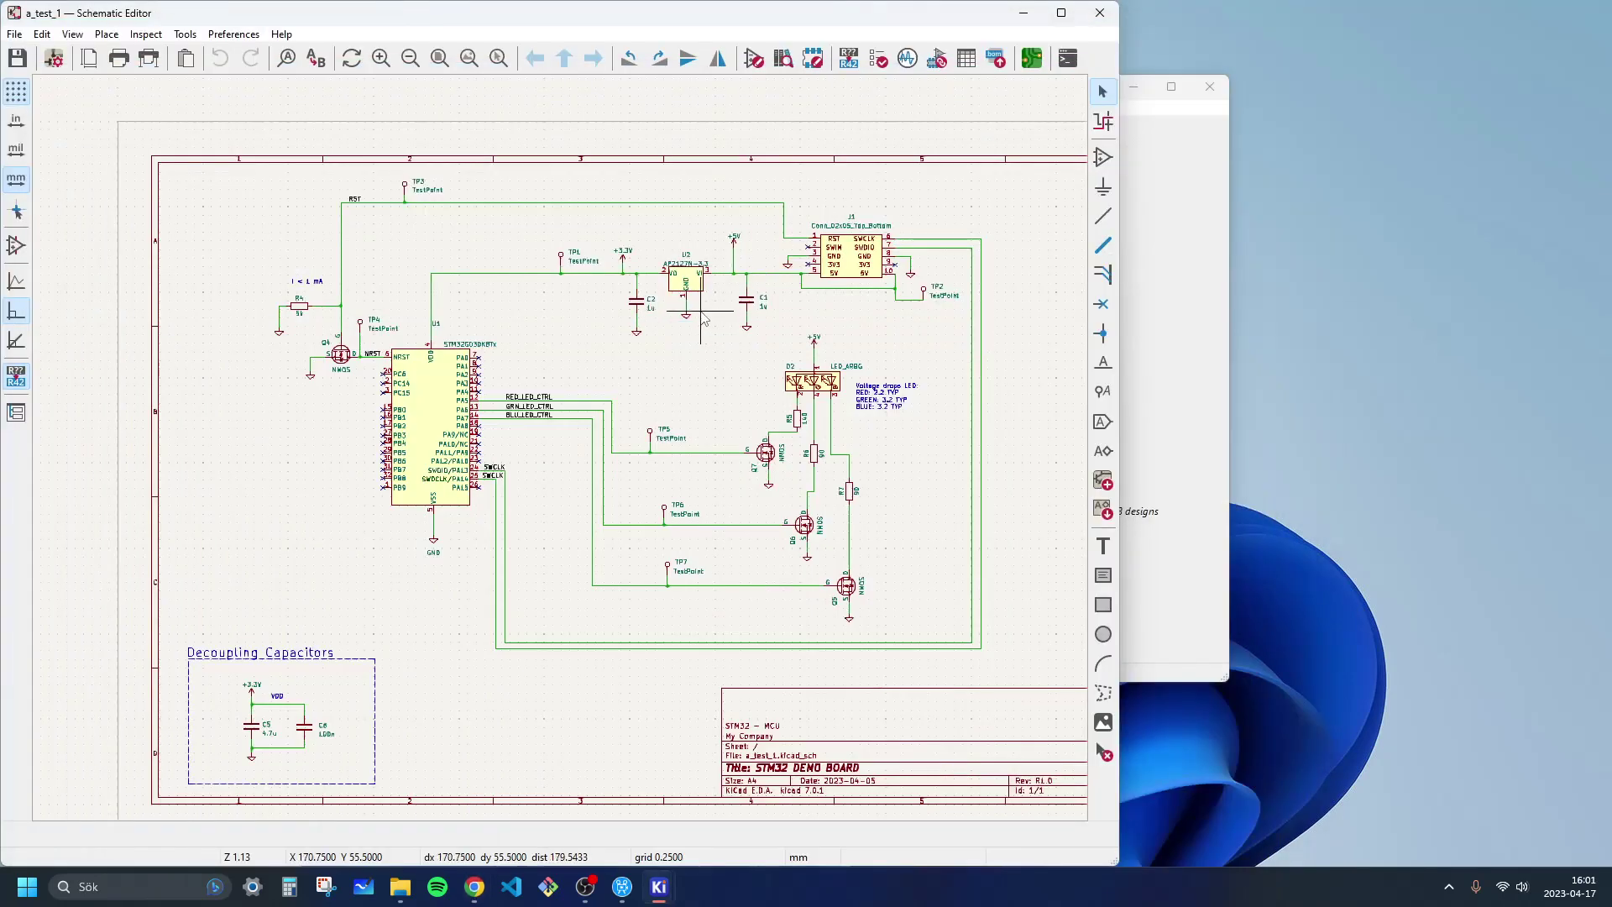
pyautogui.moveTo(621, 334)
pyautogui.mouseDown(button='middle')
pyautogui.moveTo(719, 345)
pyautogui.moveTo(647, 341)
pyautogui.mouseUp(button='middle')
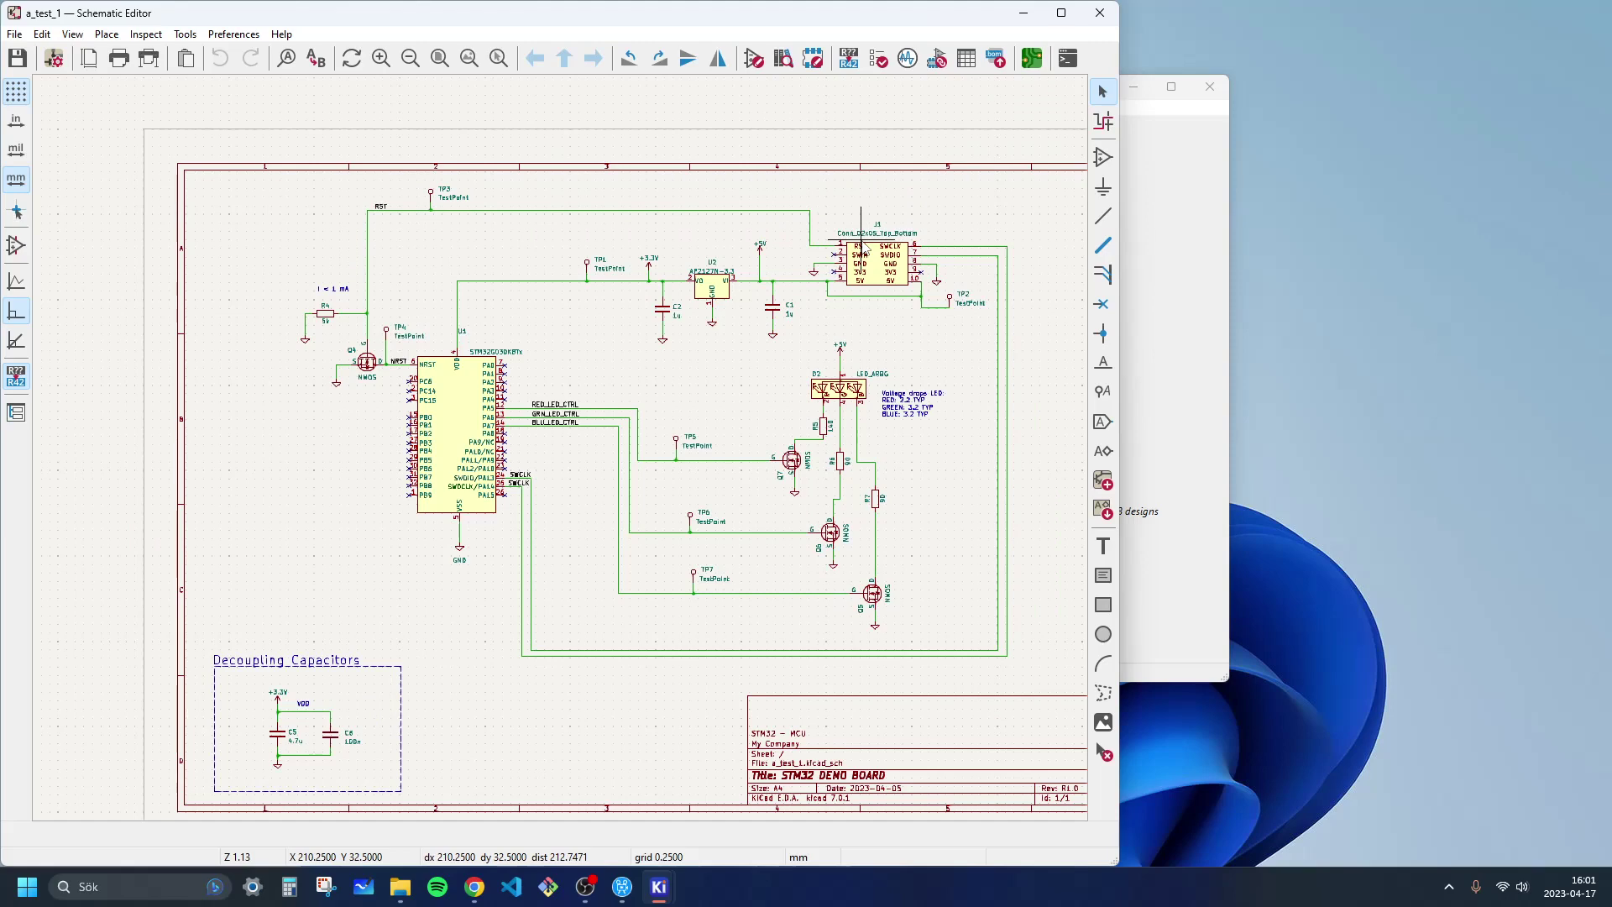
pyautogui.scroll(3, 559, 443)
pyautogui.scroll(-3, 586, 369)
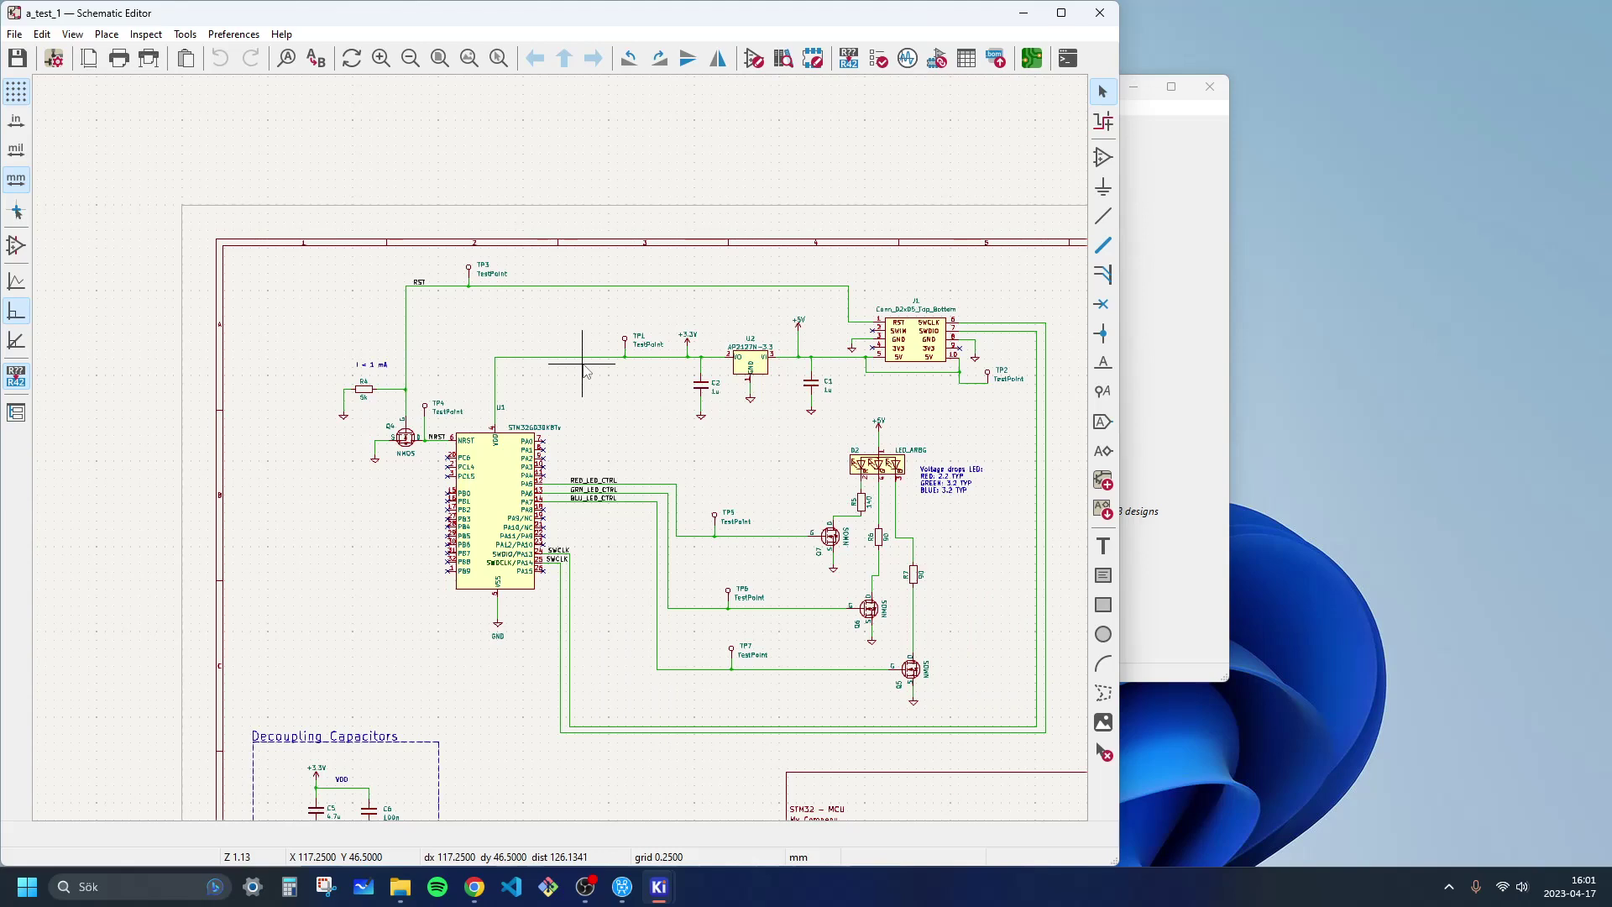
# Step: Bring the whole sheet into view and save the schematic
pyautogui.moveTo(774, 467); pyautogui.dragTo(658, 372, button='middle')
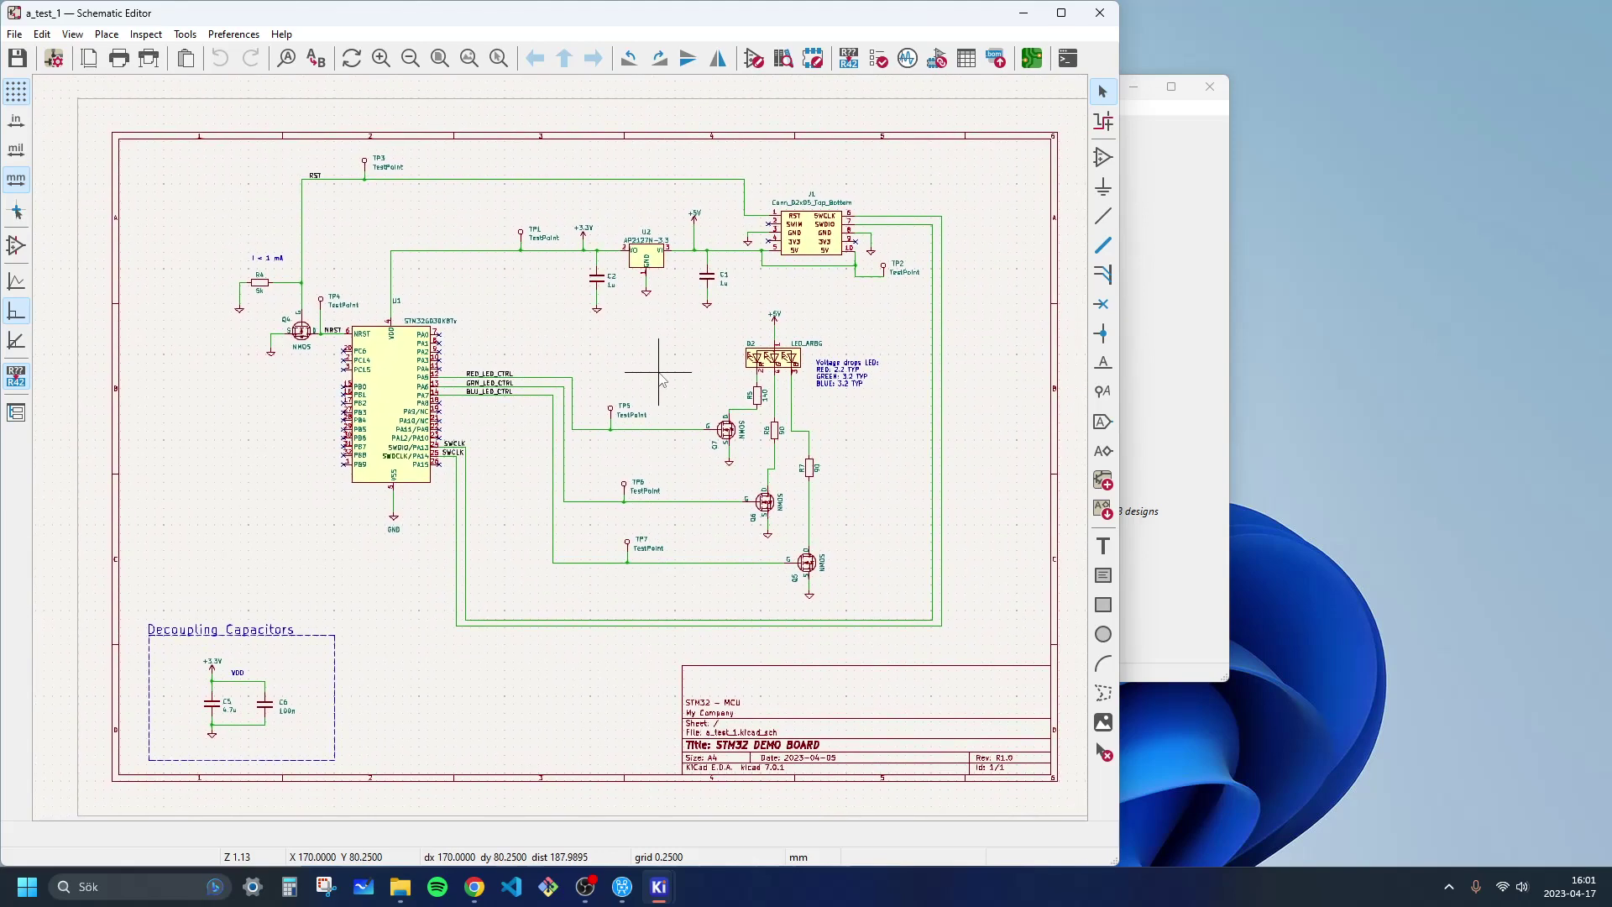
pyautogui.click(18, 58)
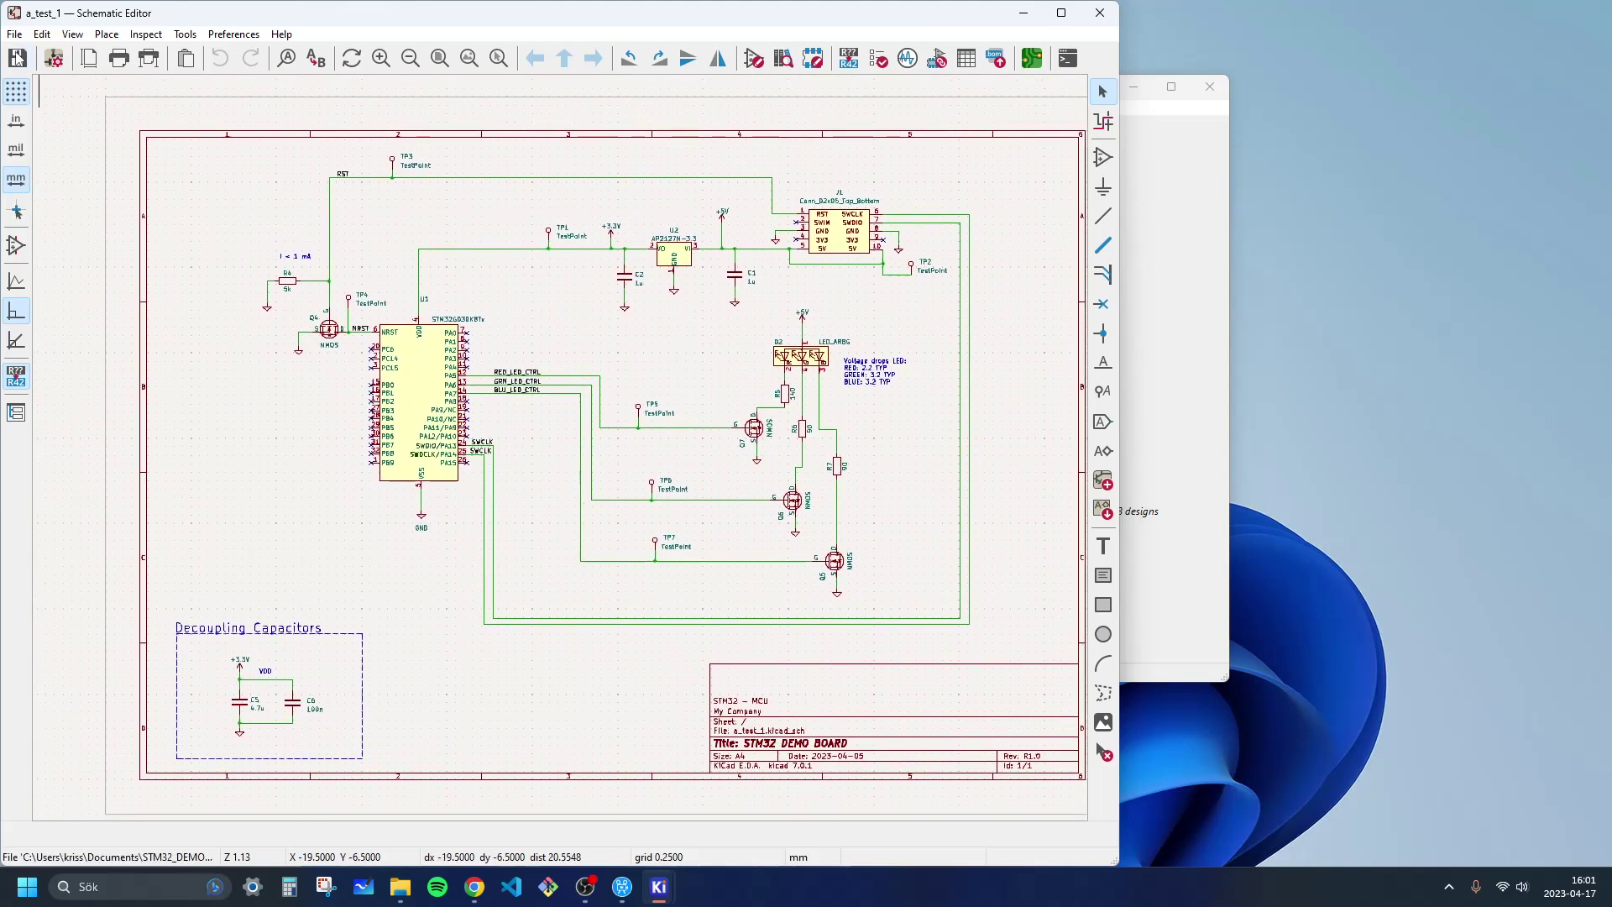
pyautogui.moveTo(694, 350); pyautogui.dragTo(664, 347, button='middle')
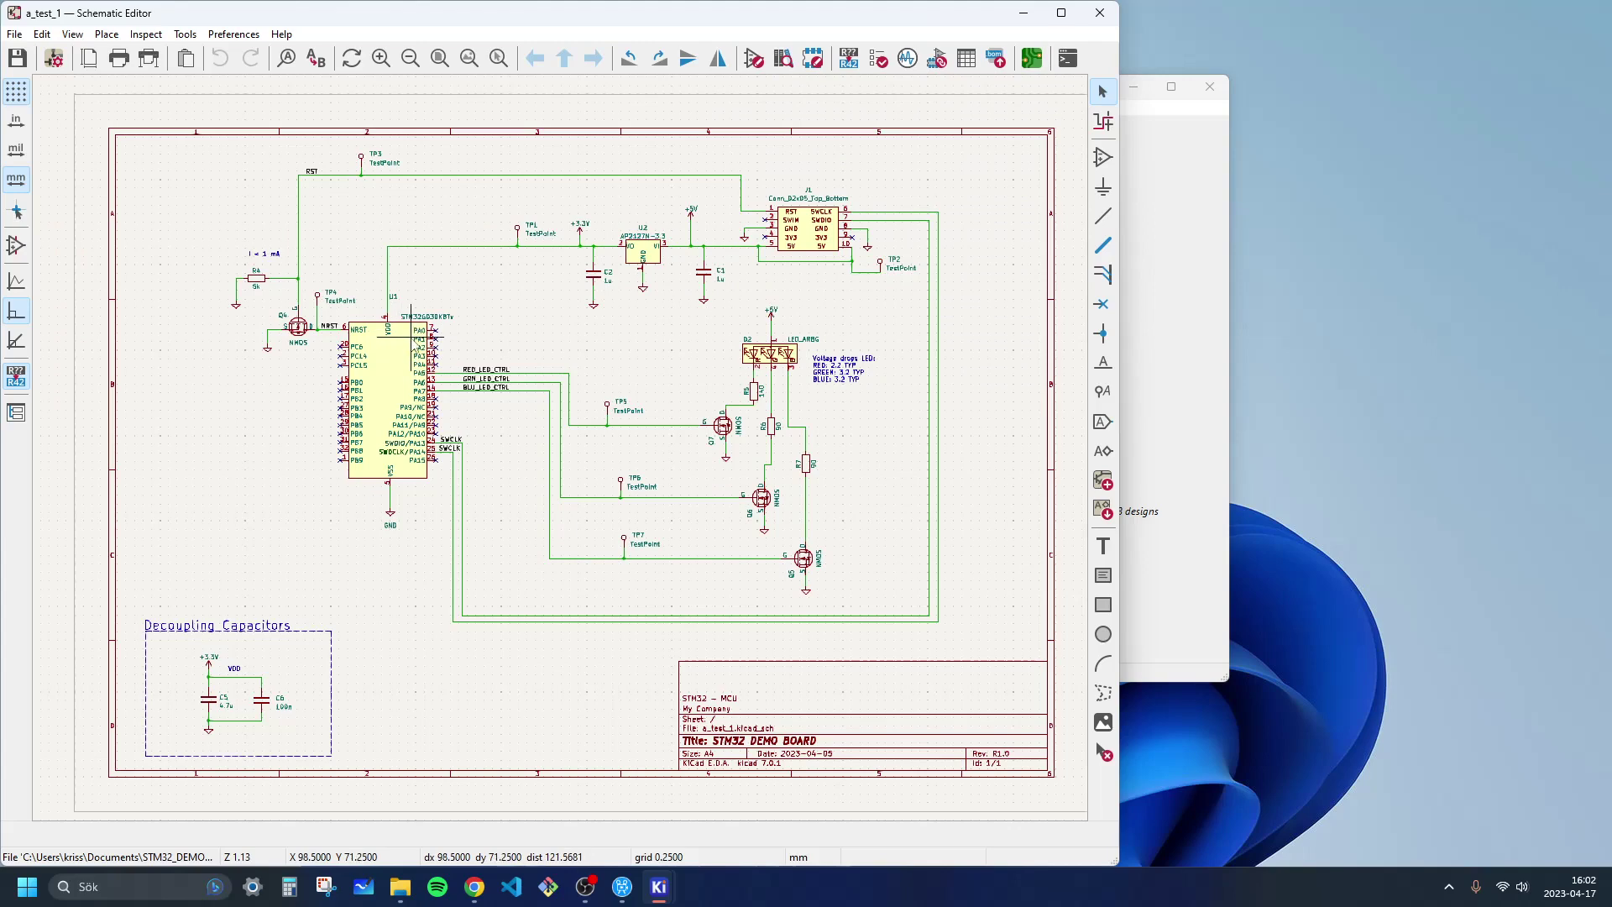
# Step: Inspect the reference designators of the reset transistor and the three LED driver transistors
pyautogui.scroll(6, 282, 318)
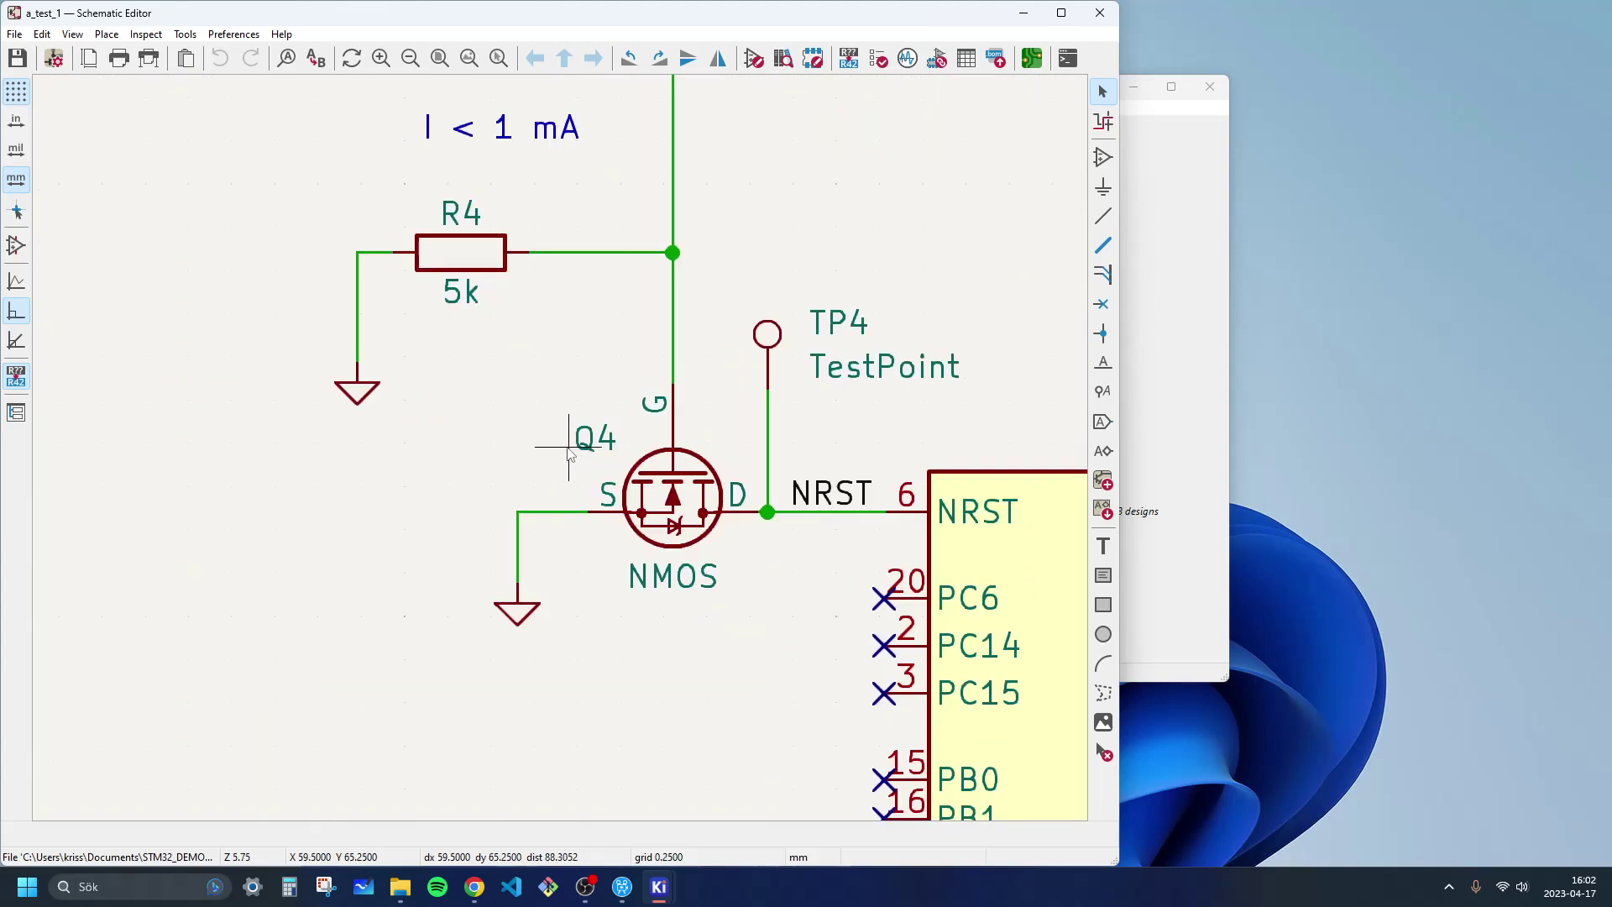
pyautogui.click(594, 437)
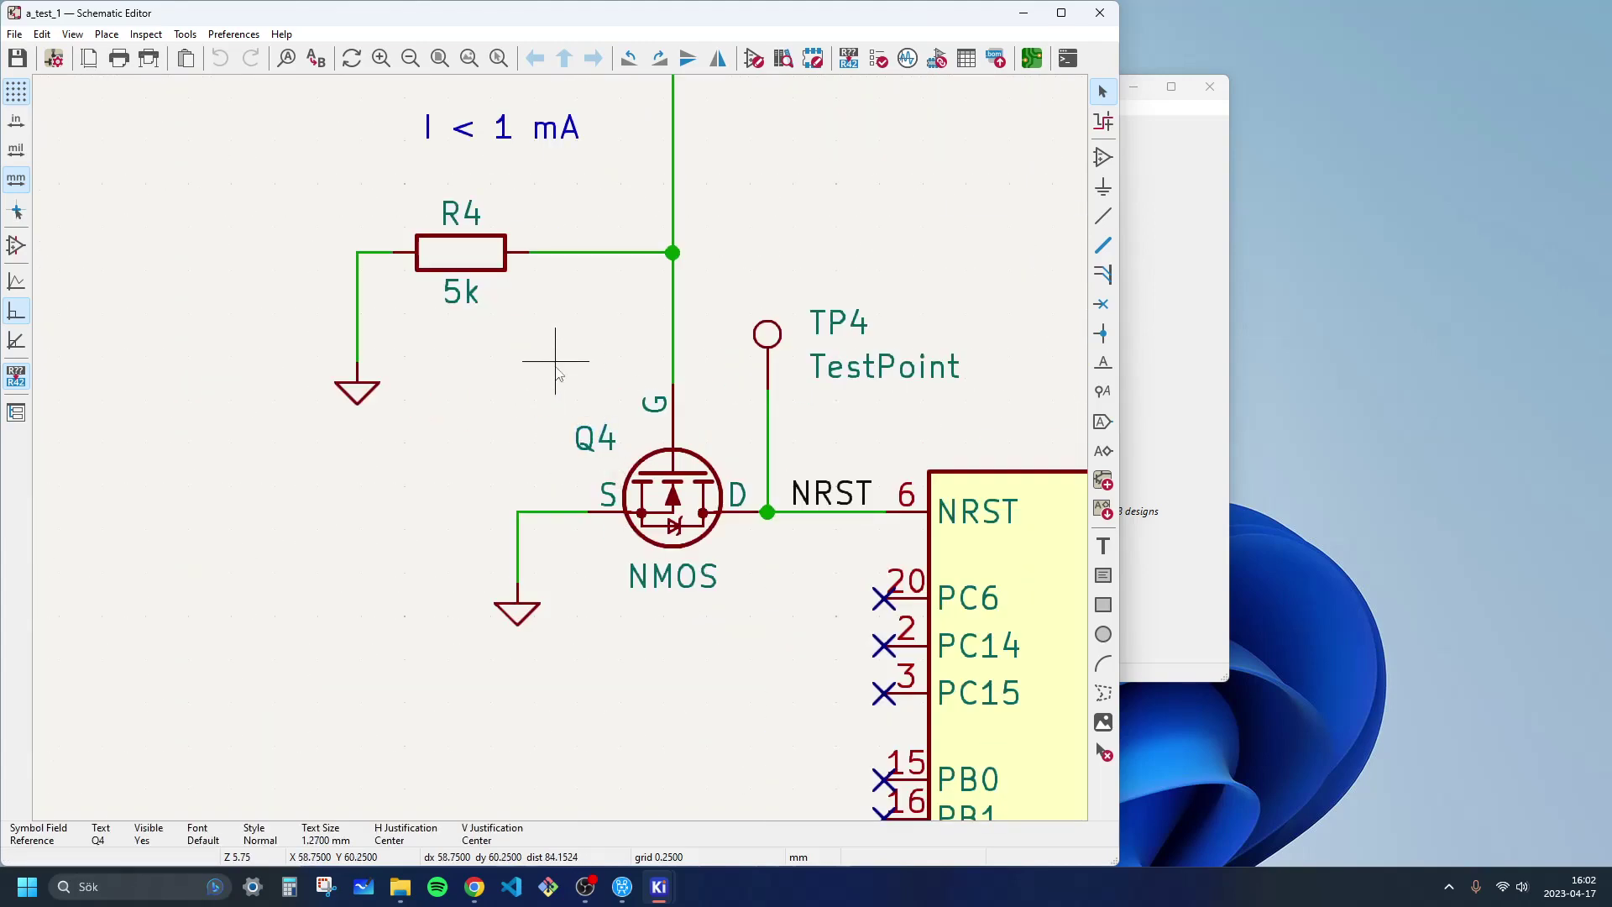
pyautogui.moveTo(633, 440); pyautogui.dragTo(559, 399, button='middle')
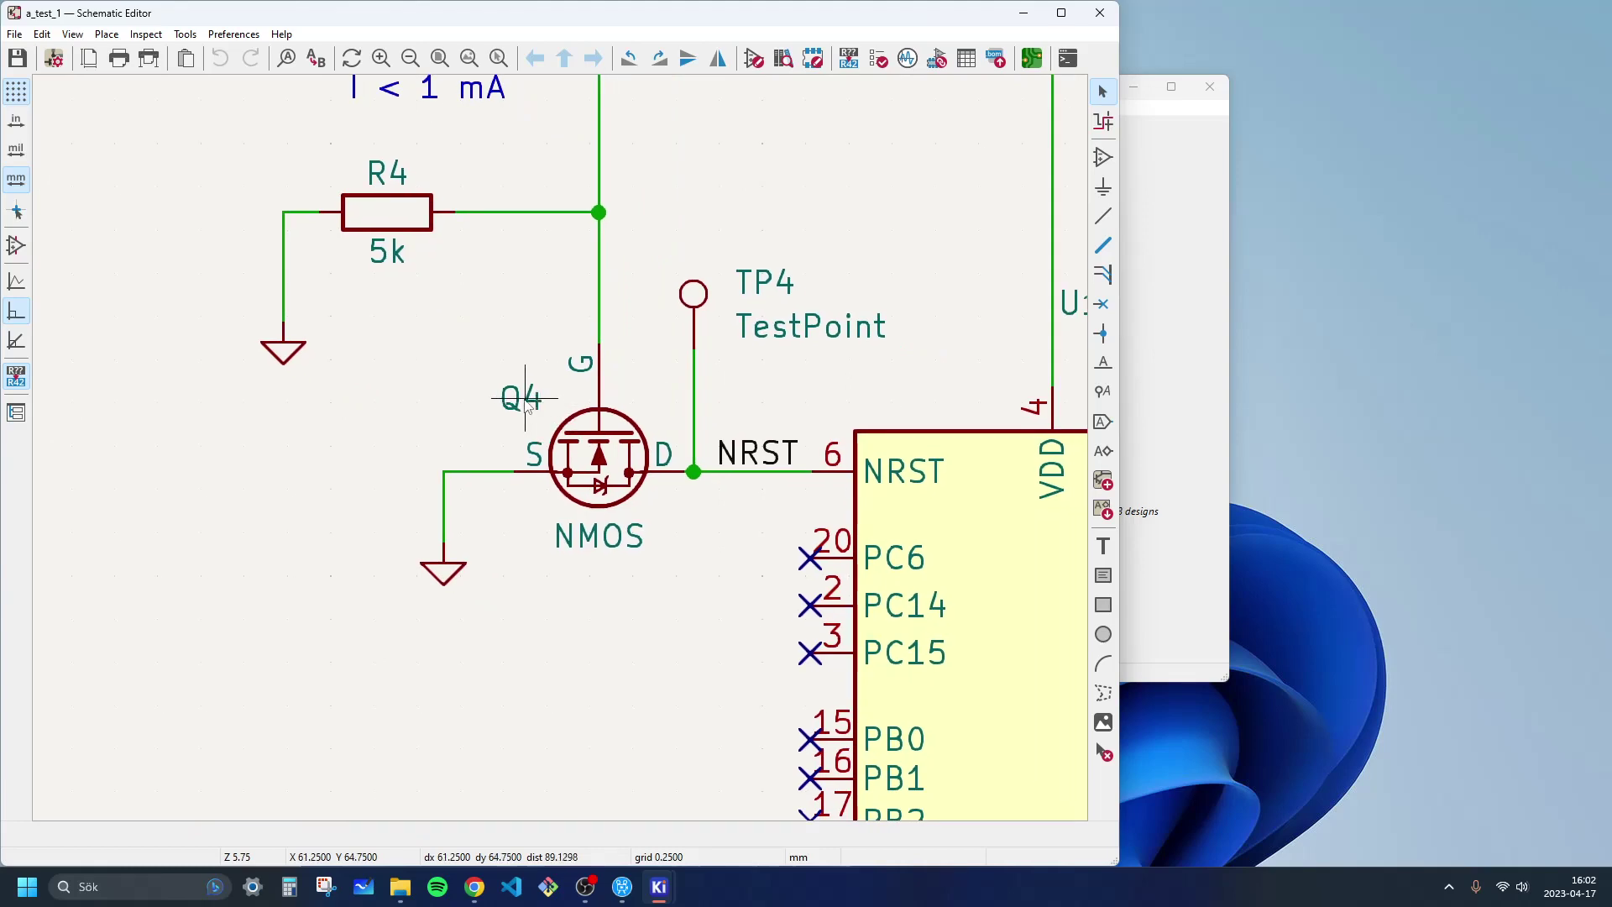
pyautogui.scroll(-3, 526, 398)
pyautogui.moveTo(588, 477); pyautogui.dragTo(539, 437, button='middle')
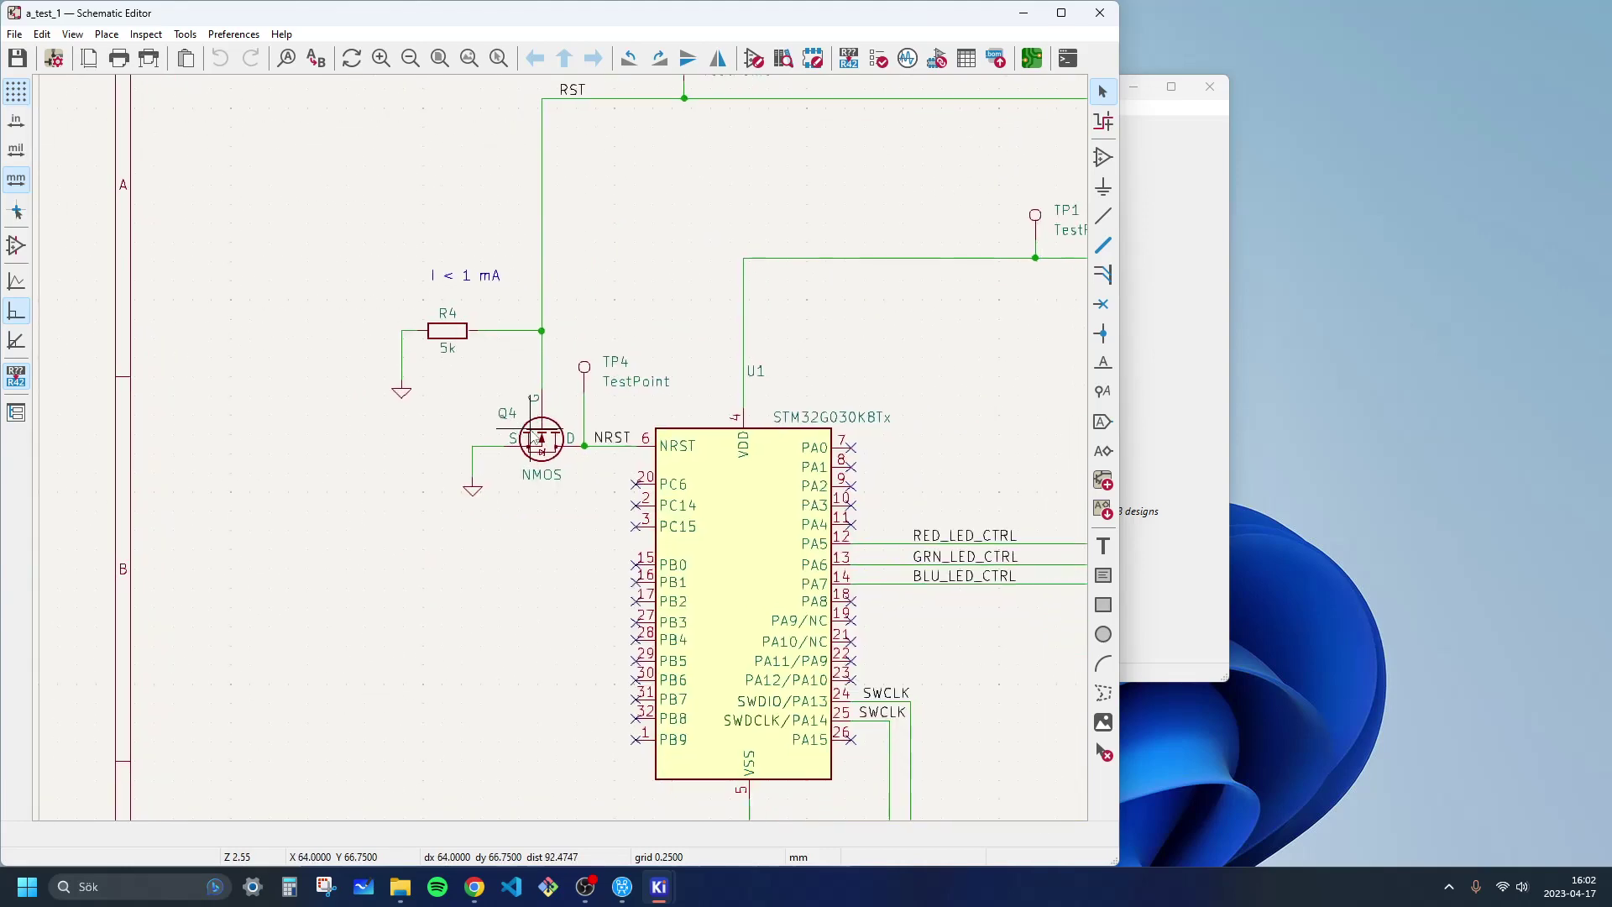
pyautogui.scroll(-3, 539, 438)
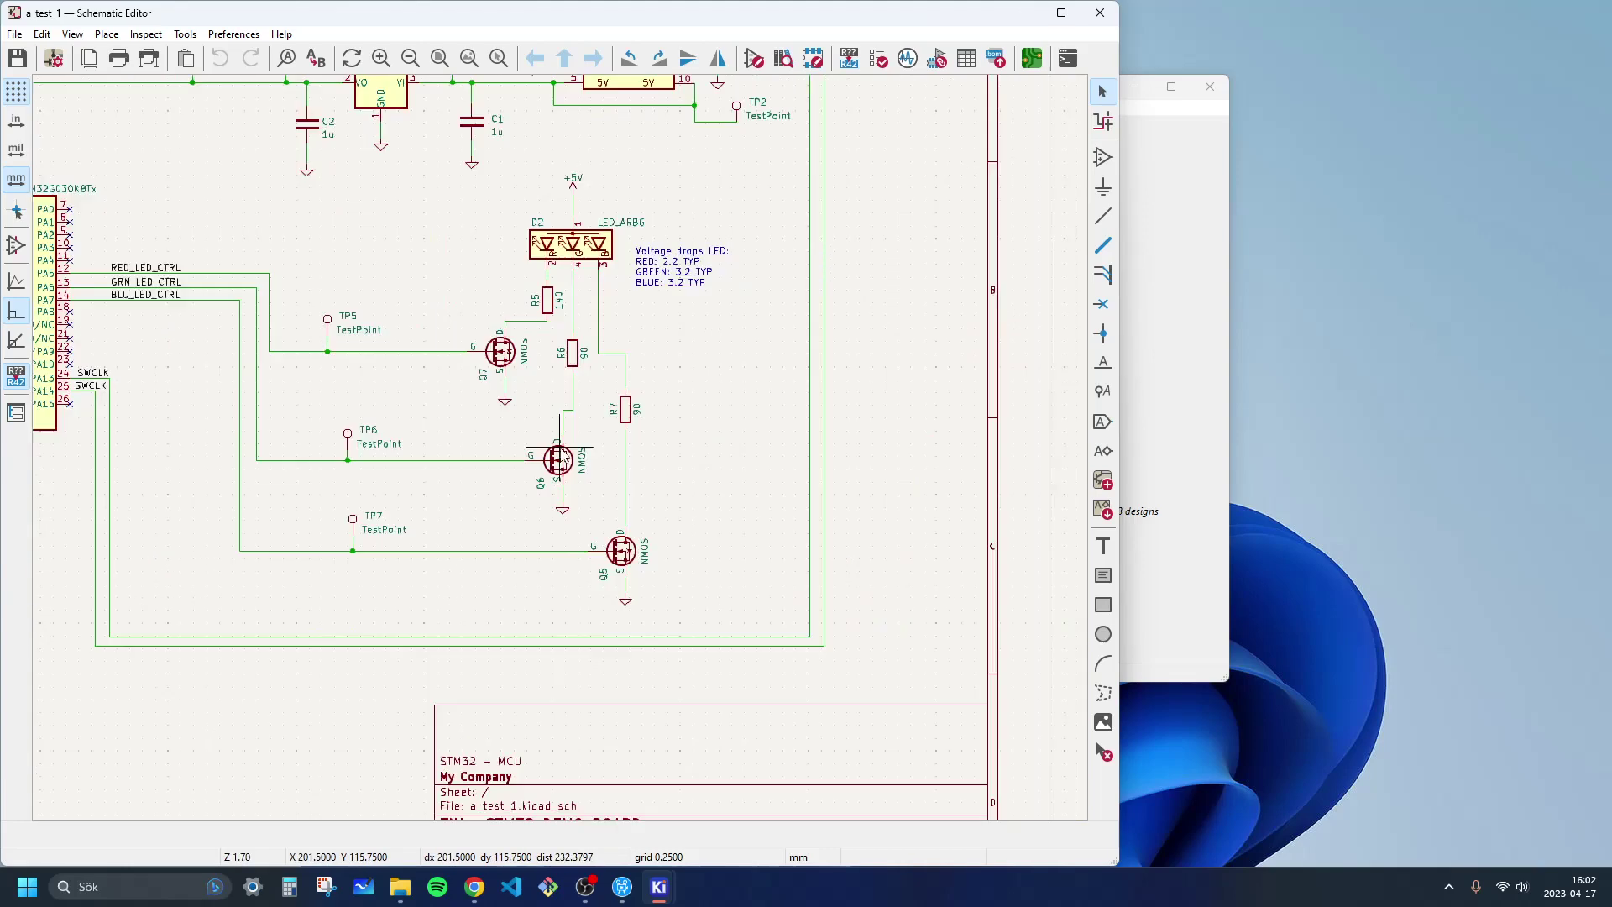
# Step: Annotate the entire schematic with existing annotations reset, symbols sorted by X position and numbering from the first free number after 0
pyautogui.press('Home')
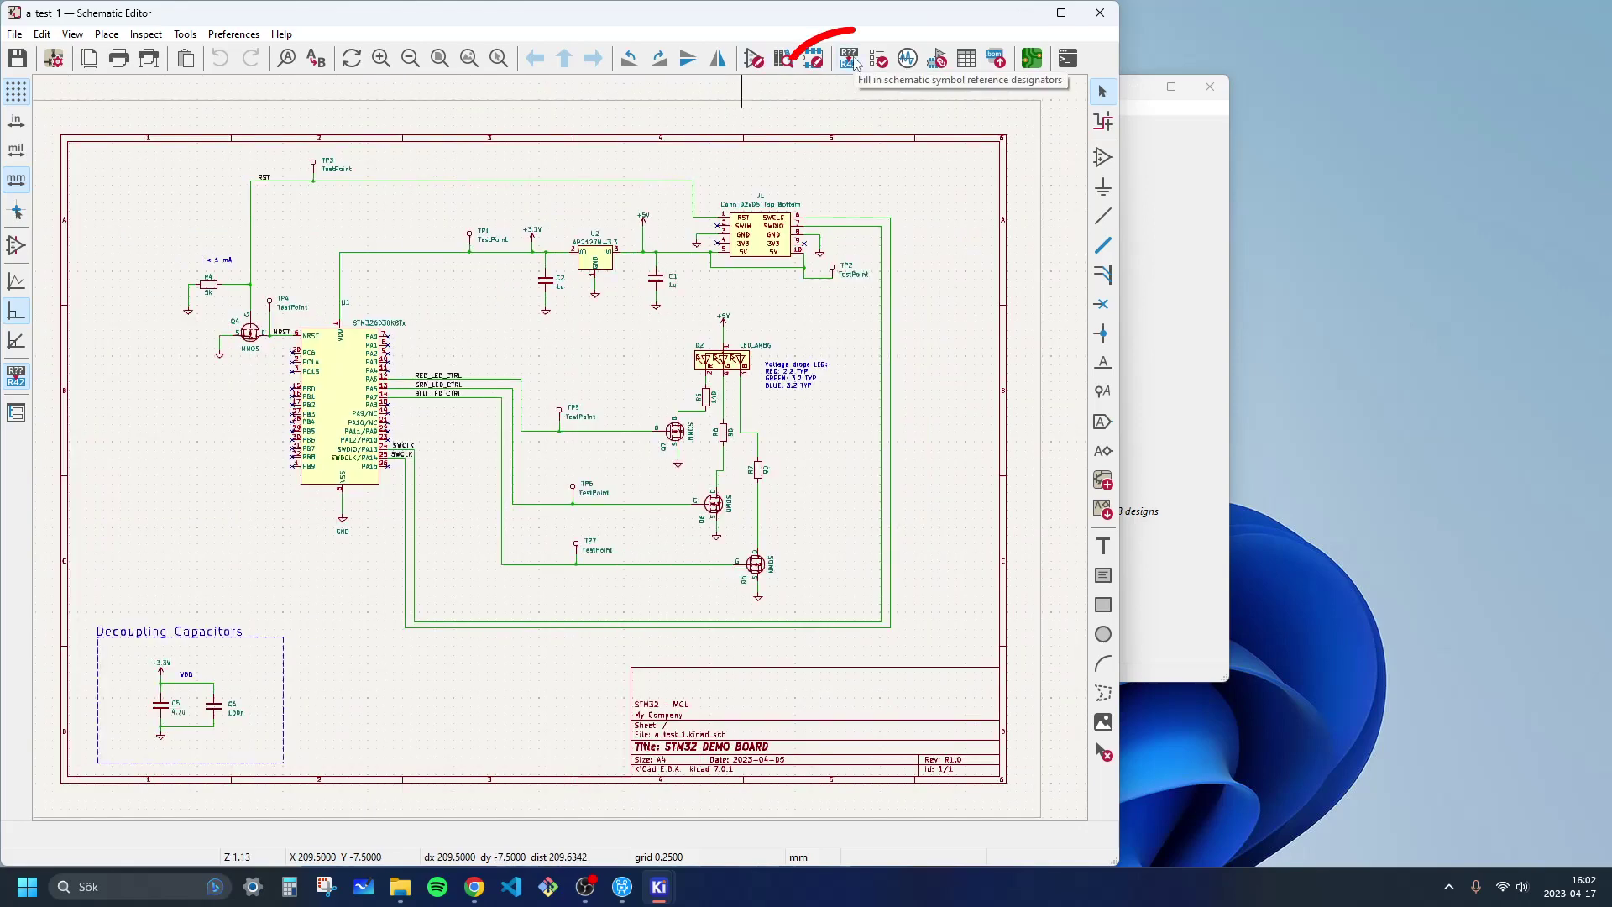
pyautogui.click(849, 59)
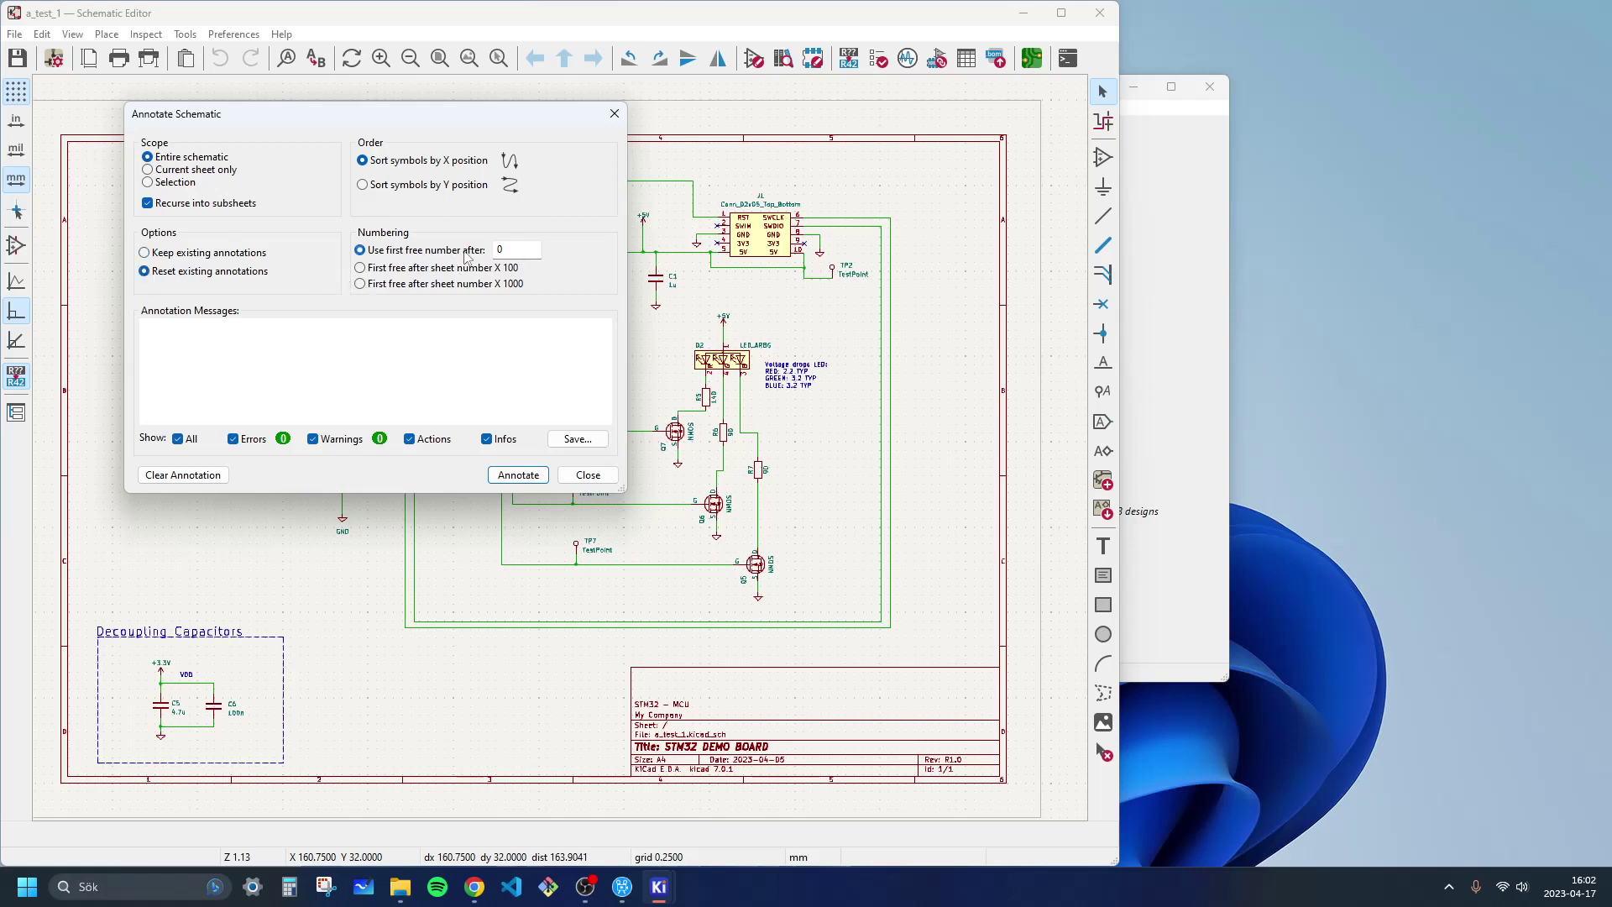
pyautogui.click(524, 477)
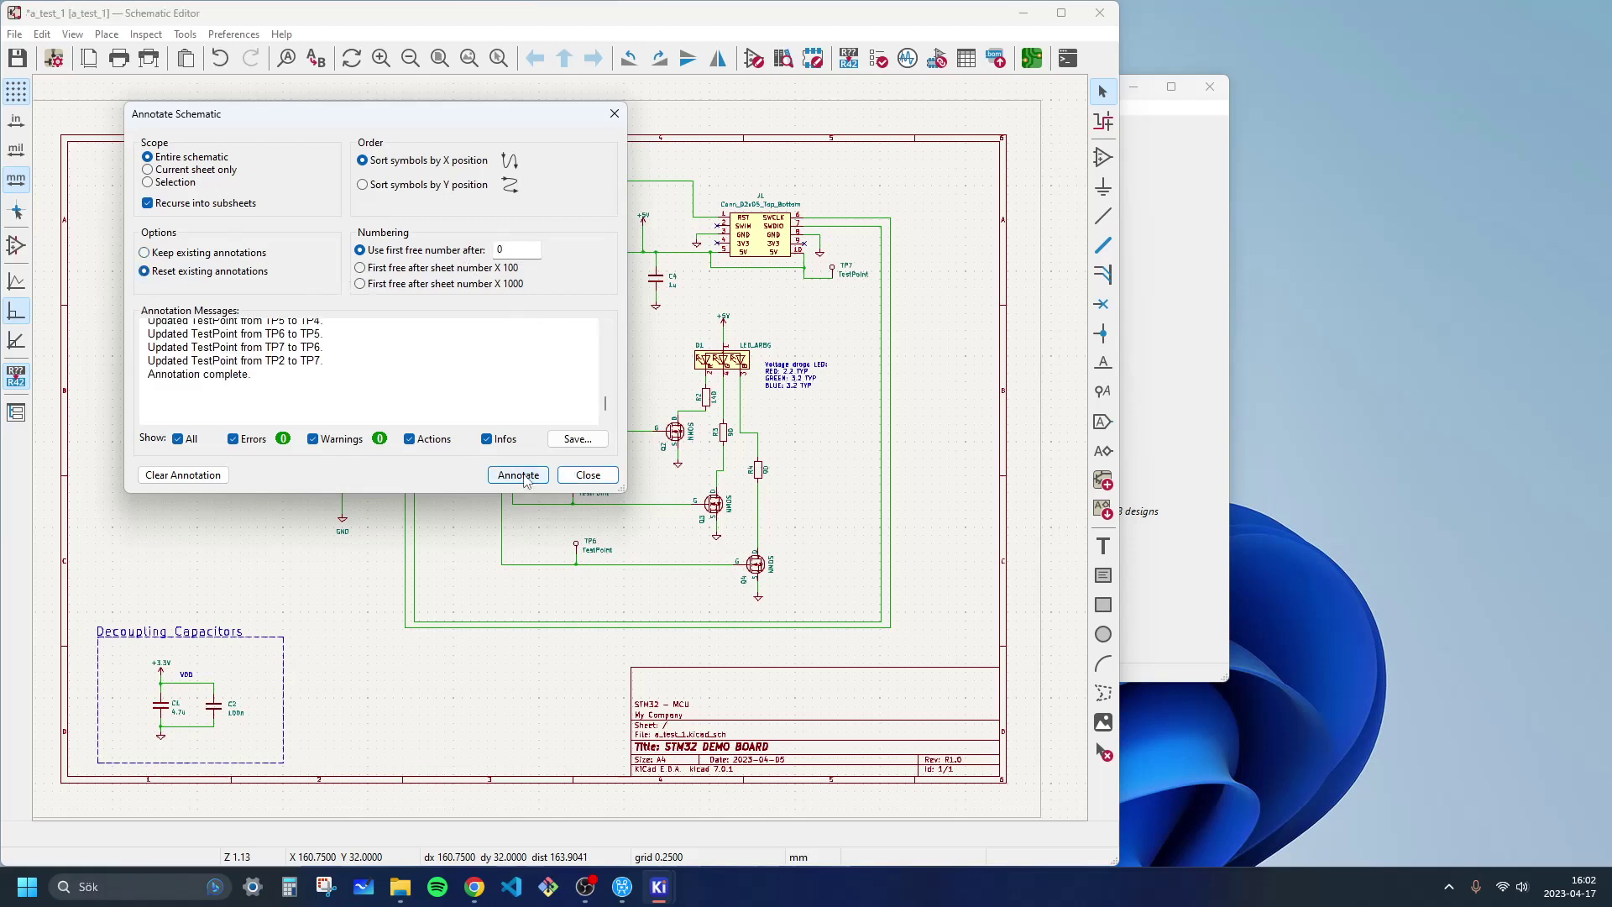
pyautogui.click(588, 476)
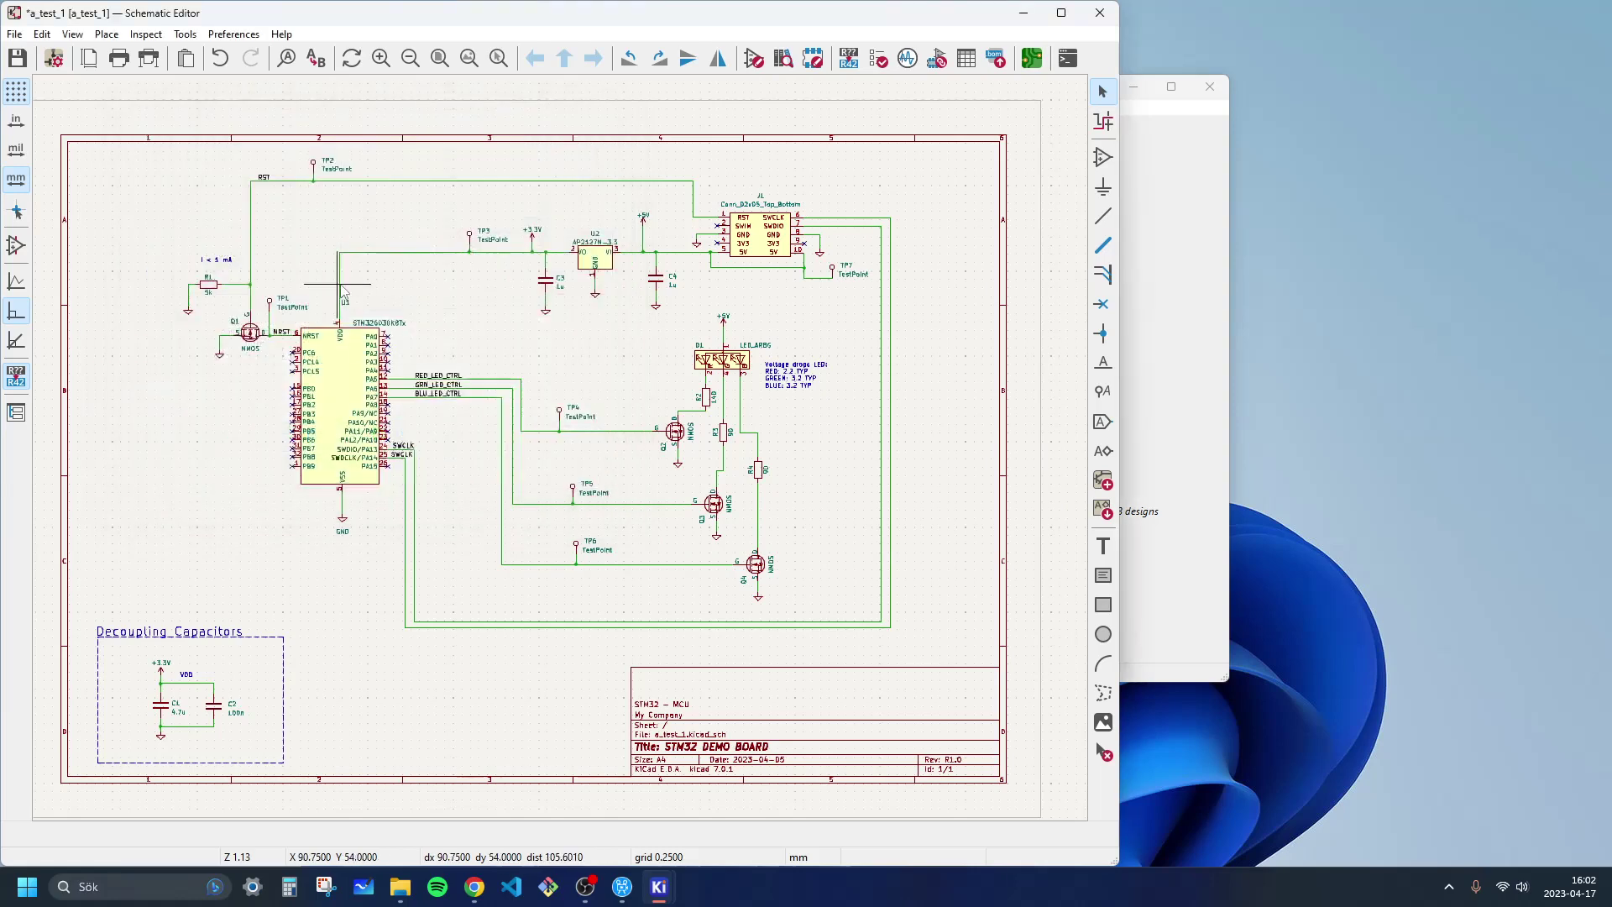
# Step: Check the new reference designators across the reset and LED driver circuits and save the schematic
pyautogui.scroll(4, 288, 219)
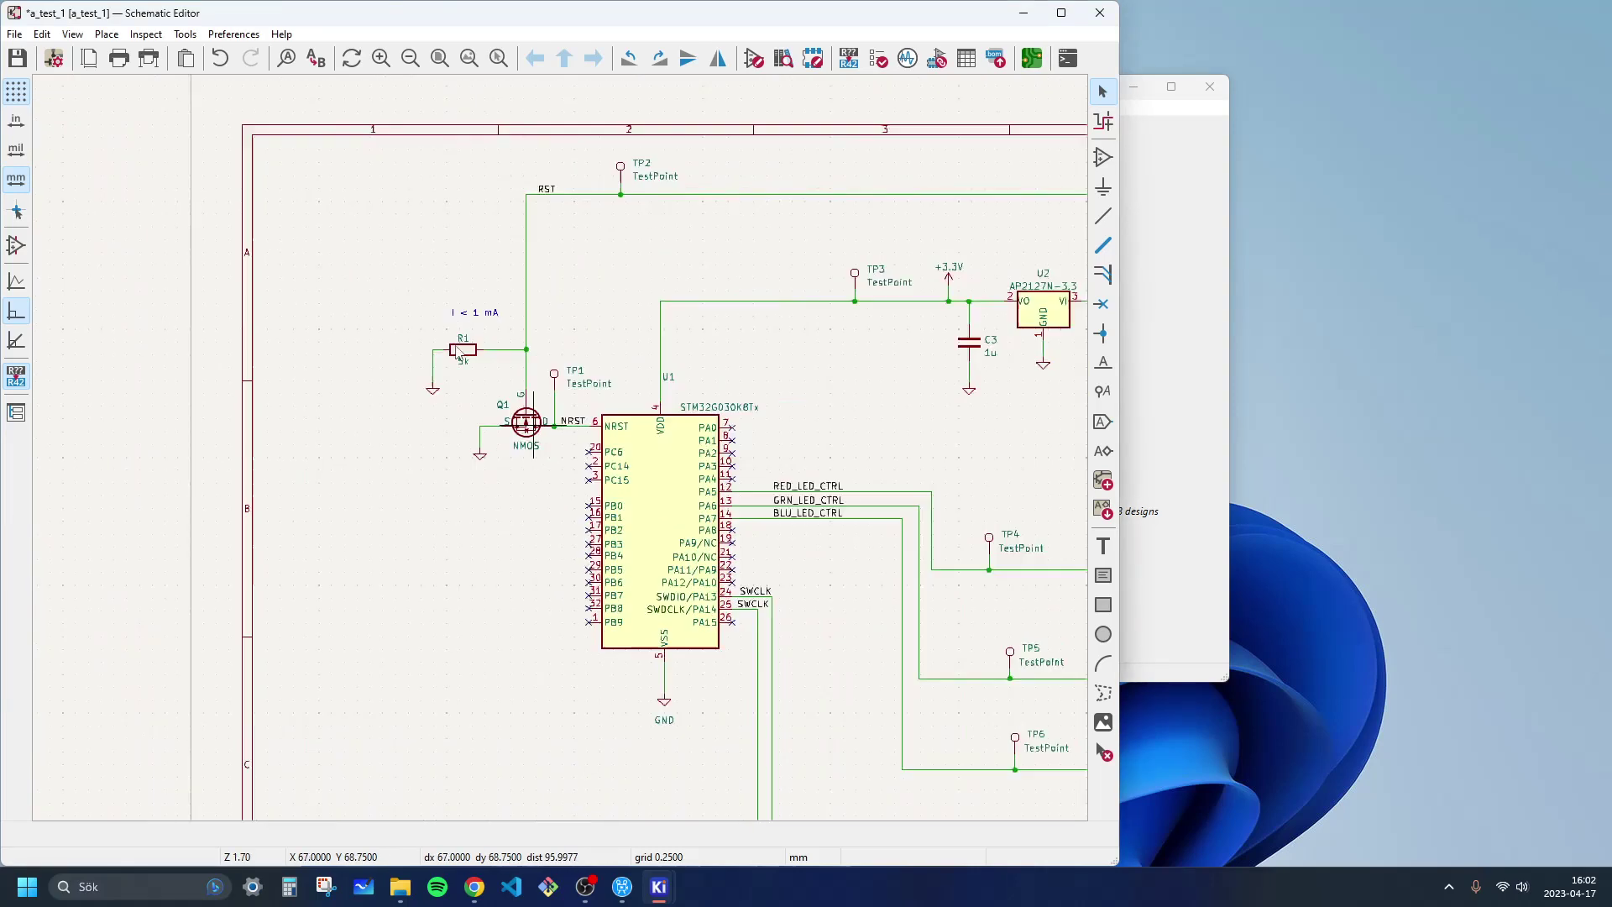
pyautogui.scroll(-4, 397, 282)
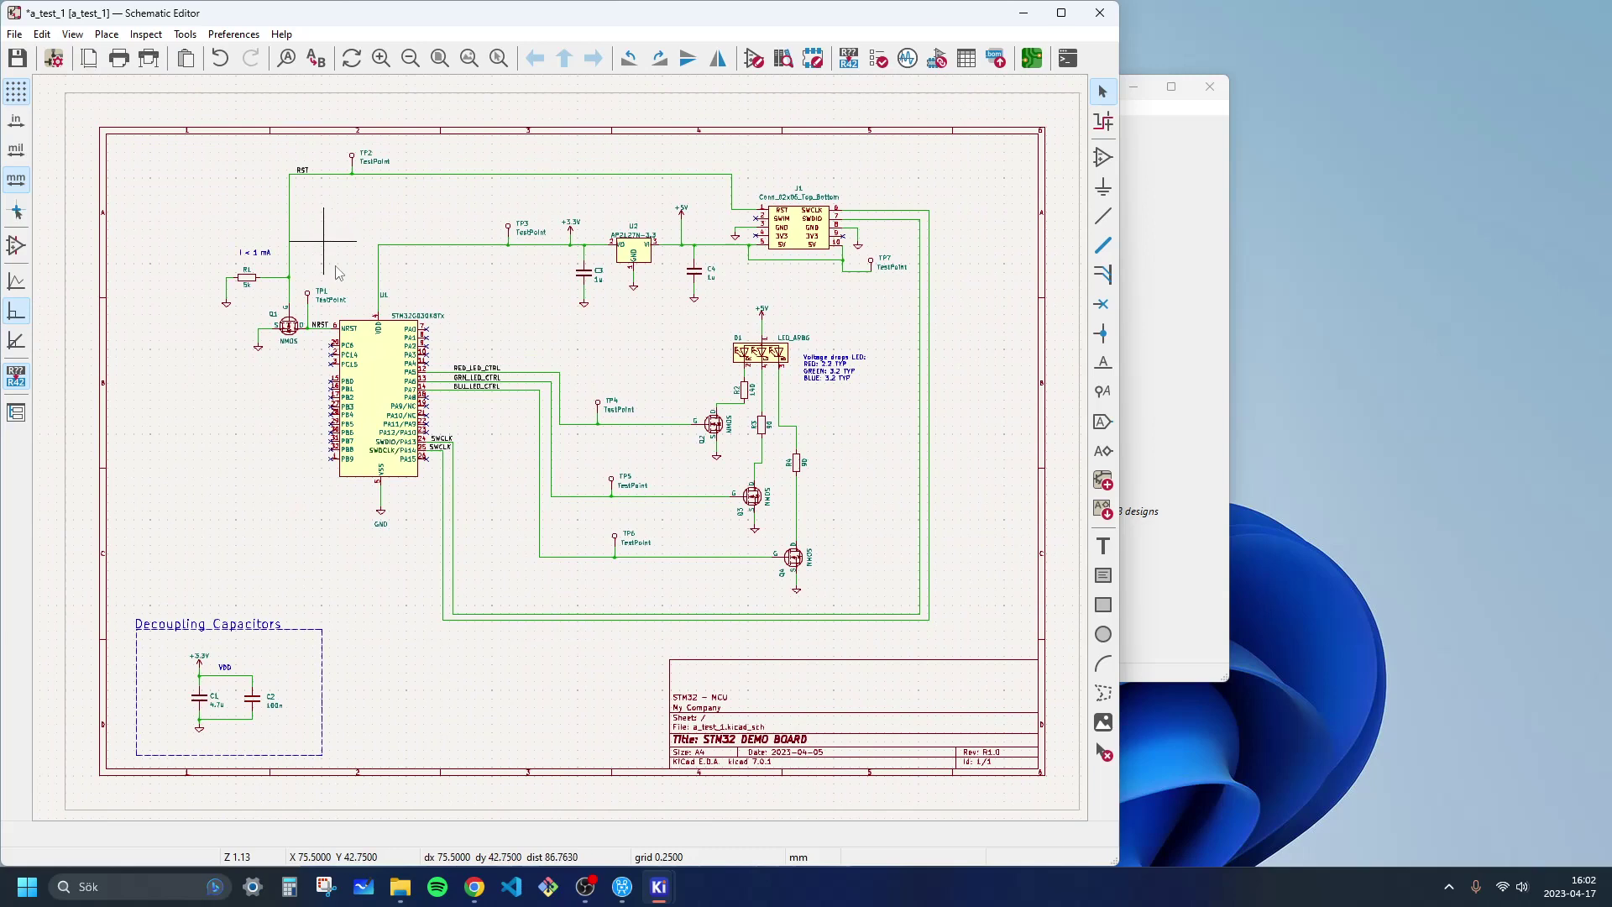
pyautogui.scroll(4, 716, 442)
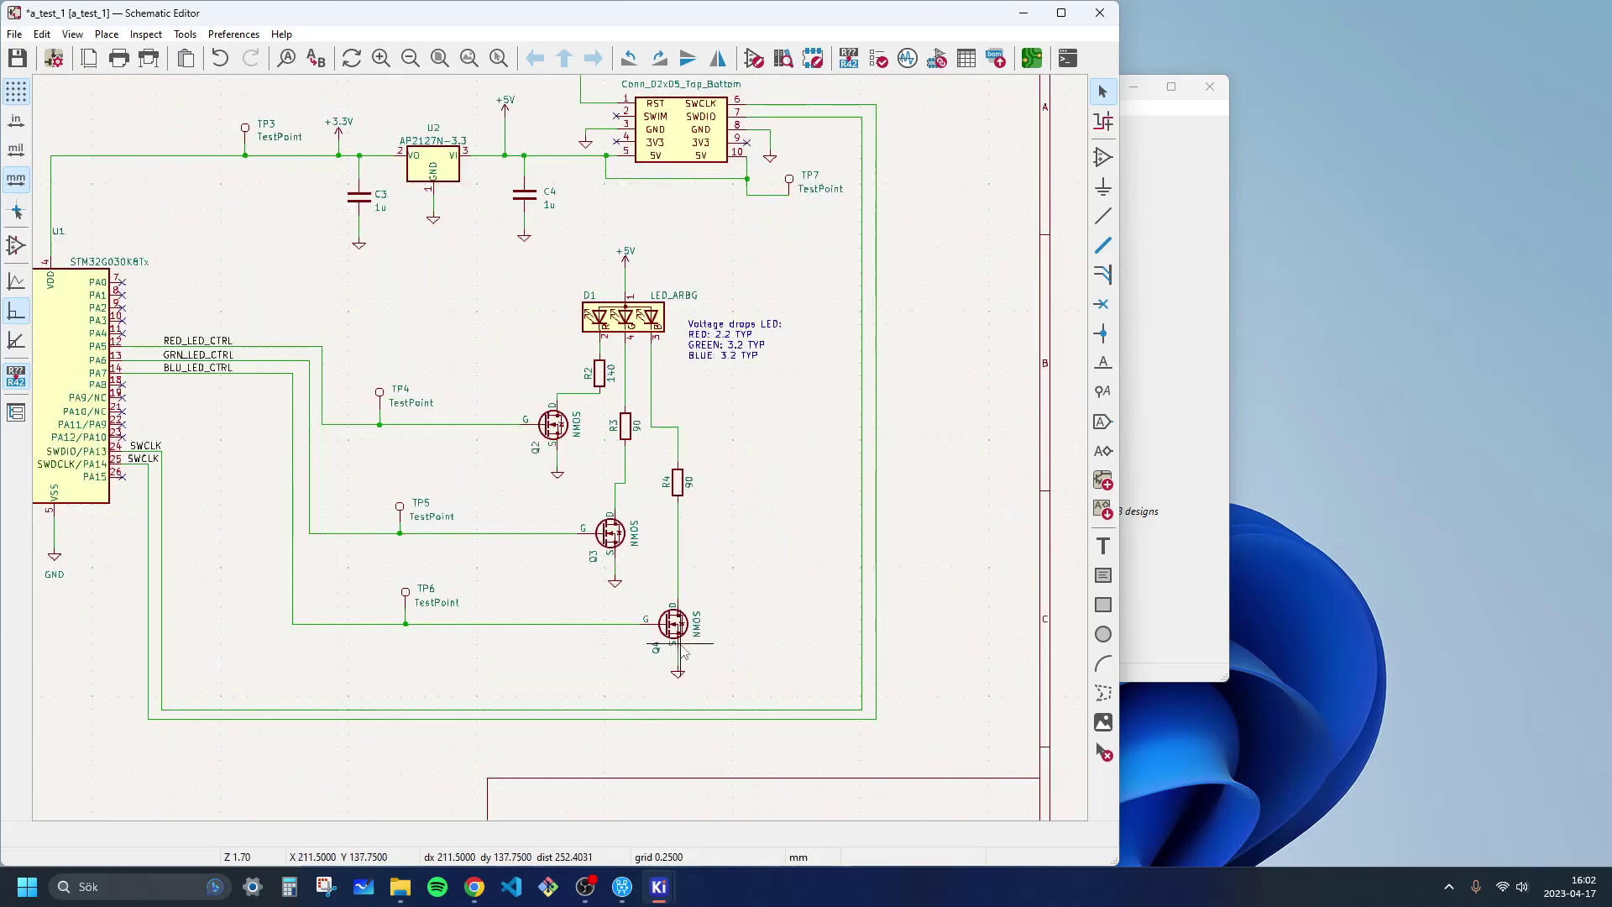
pyautogui.keyDown('shift'); pyautogui.scroll(1, 452, 581); pyautogui.keyUp('shift')
pyautogui.hotkey('ctrl', 's')
pyautogui.scroll(-4, 542, 453)
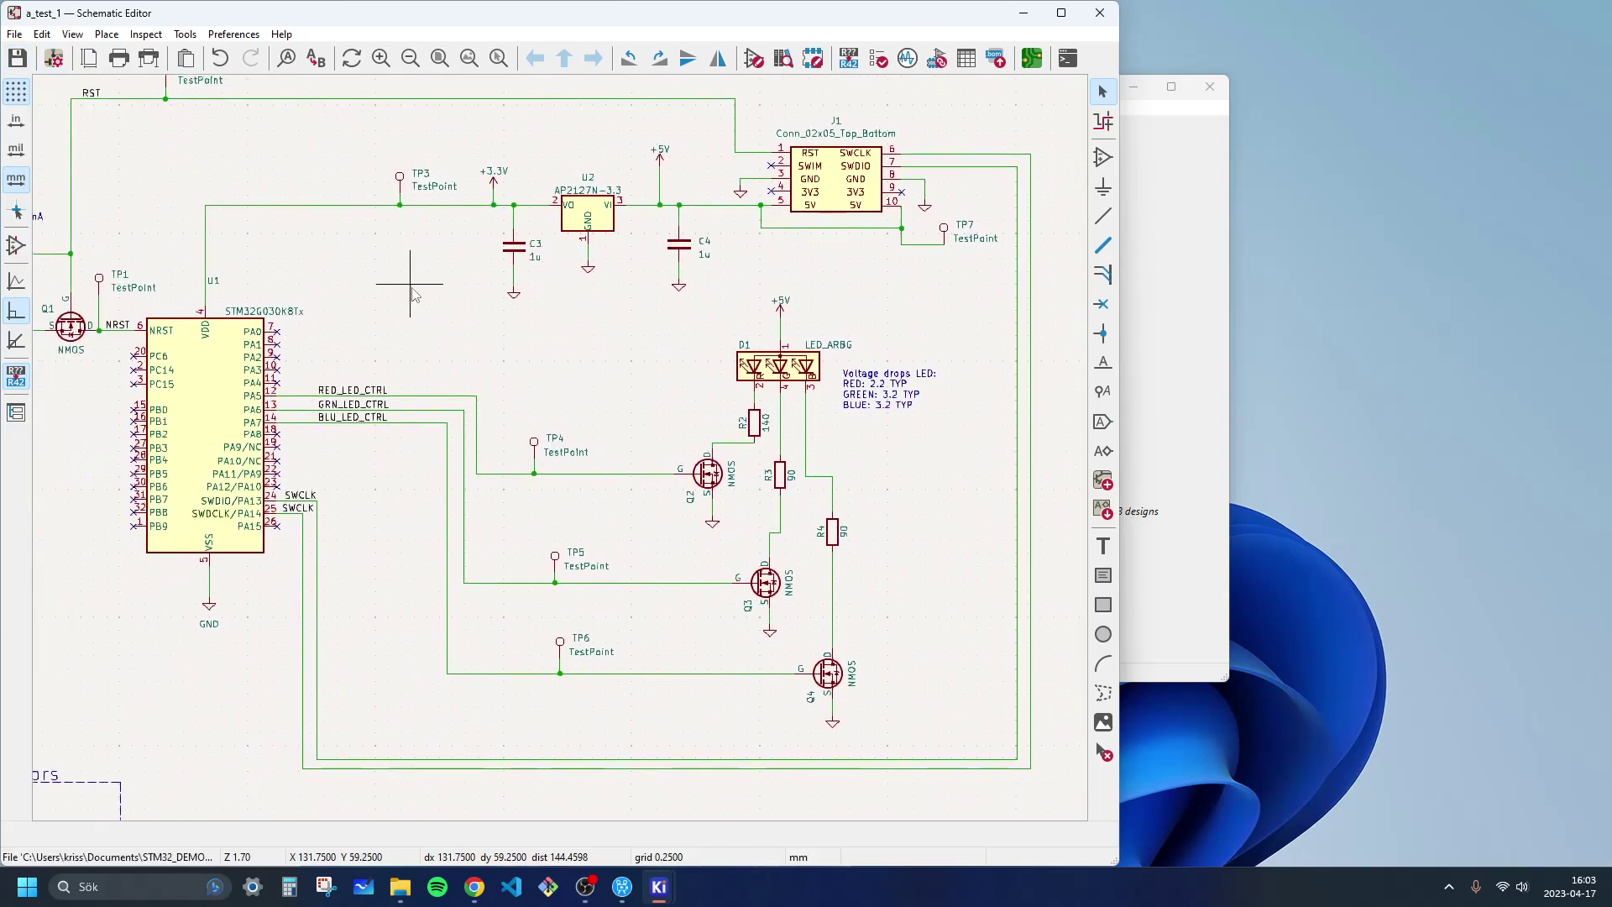
pyautogui.moveTo(575, 465); pyautogui.dragTo(578, 353, button='middle')
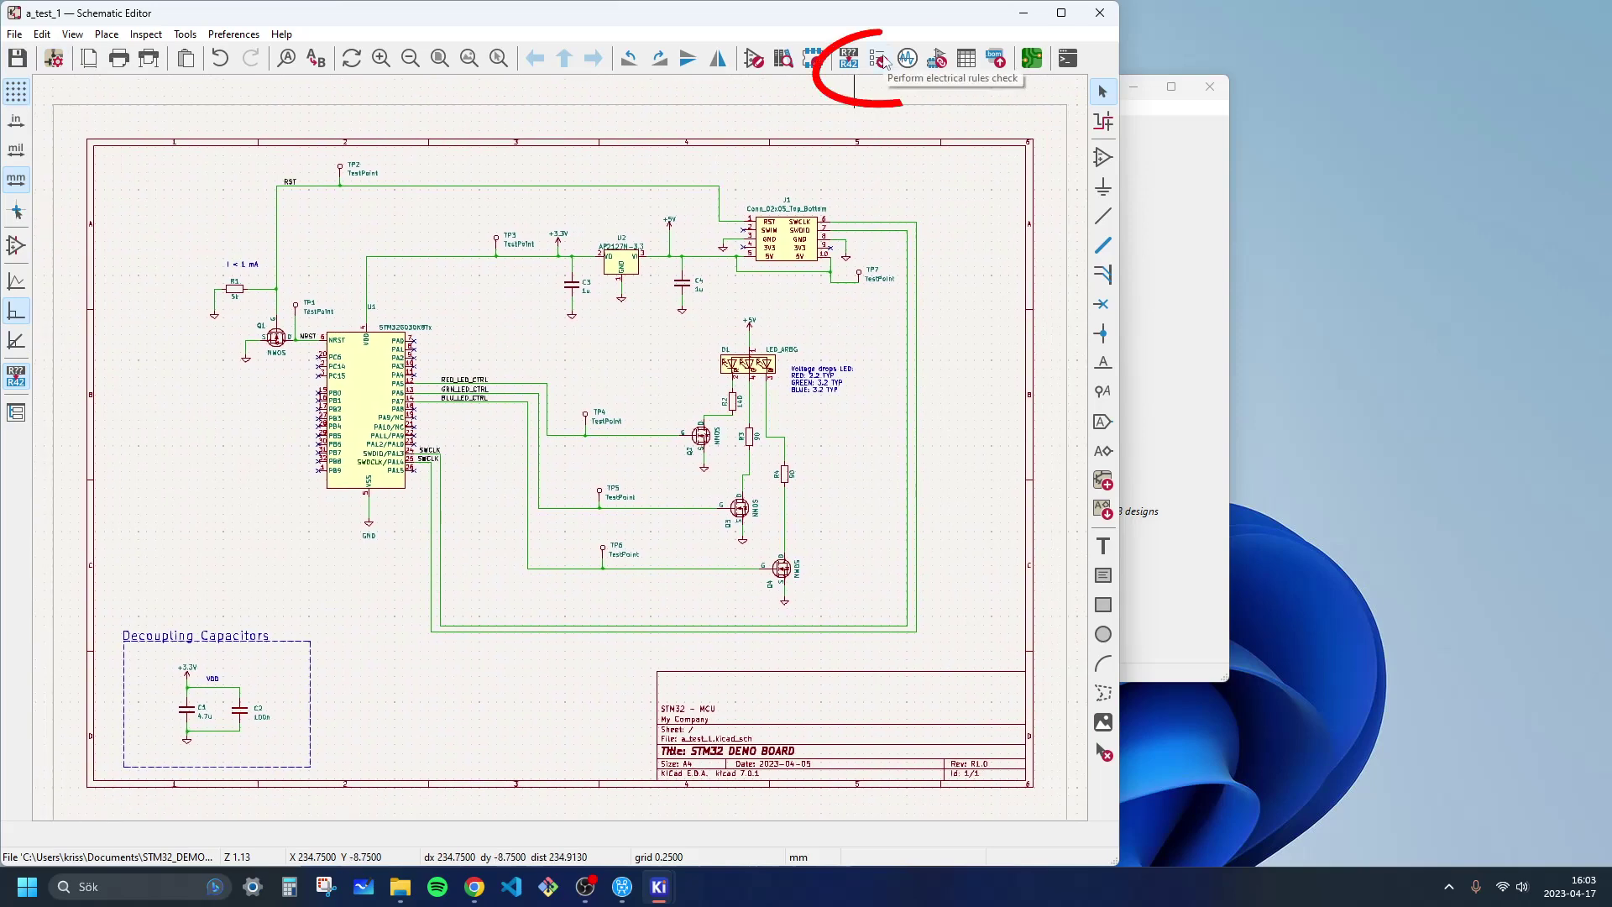
# Step: Run the electrical rules check on the schematic and inspect each listed error at its location on the sheet
pyautogui.click(882, 60)
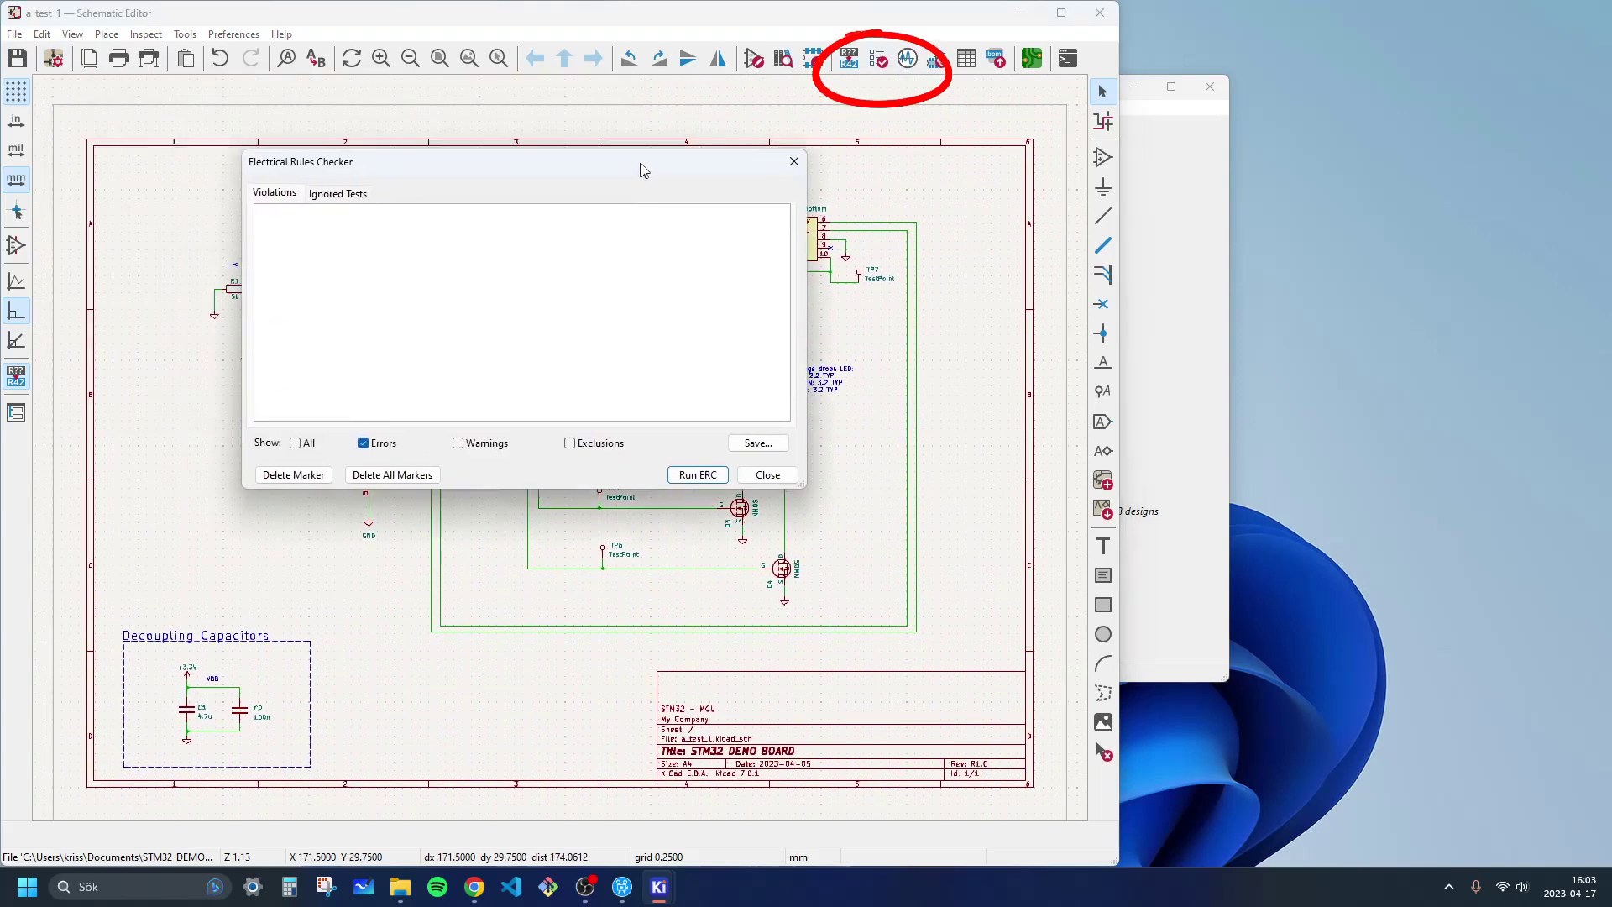
pyautogui.moveTo(642, 163); pyautogui.dragTo(1130, 250)
pyautogui.click(635, 459)
pyautogui.click(353, 236)
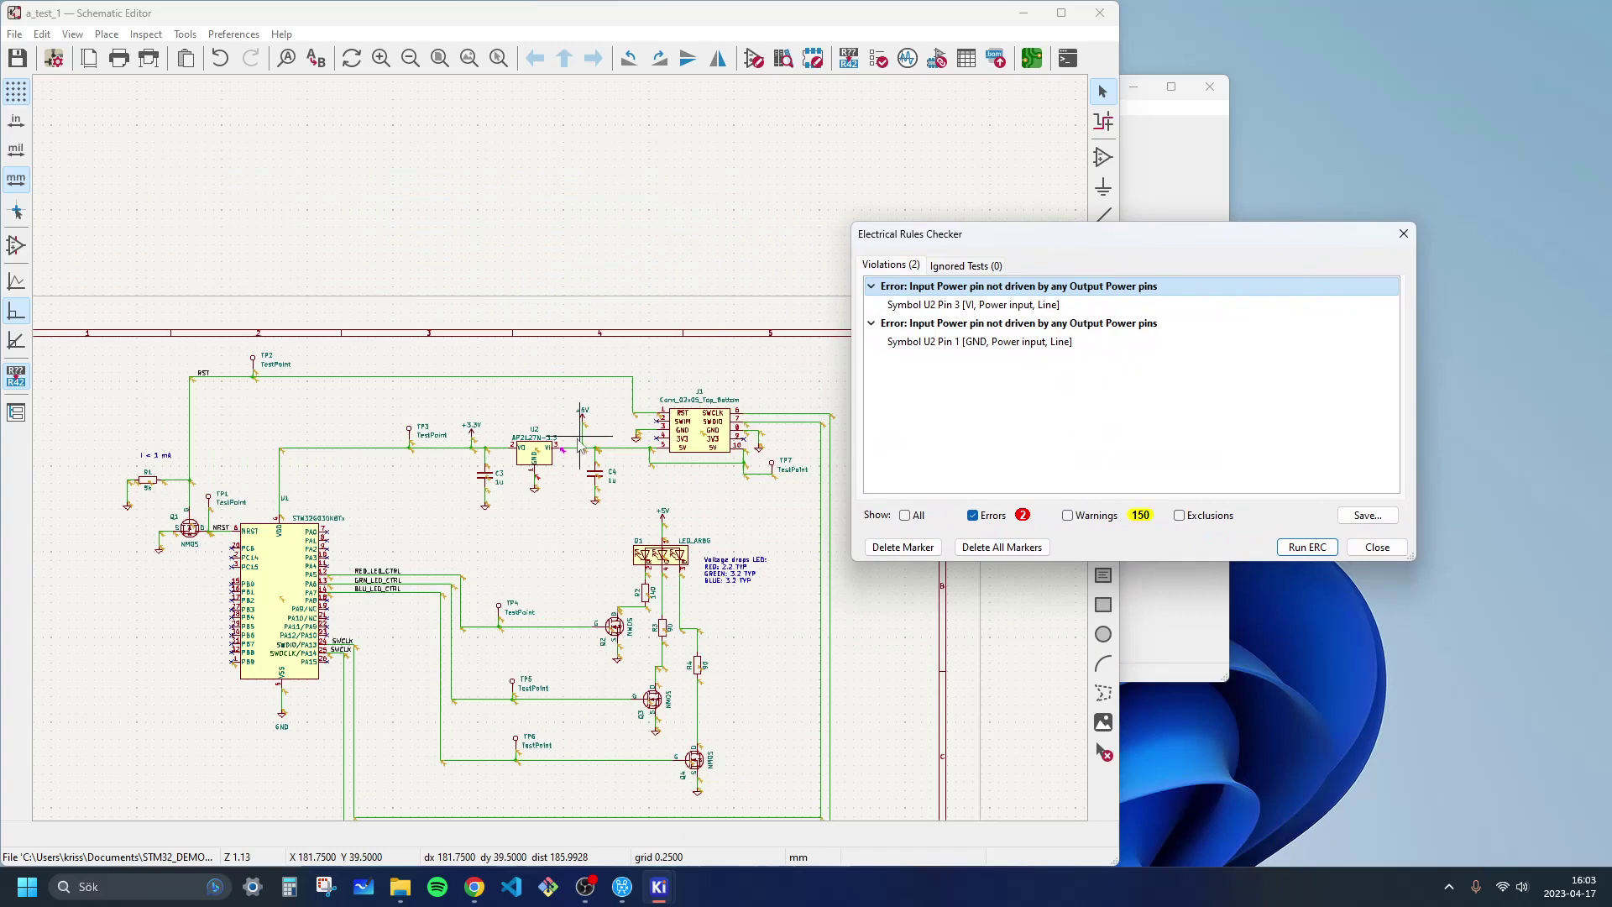
pyautogui.scroll(4, 562, 454)
pyautogui.scroll(4, 562, 455)
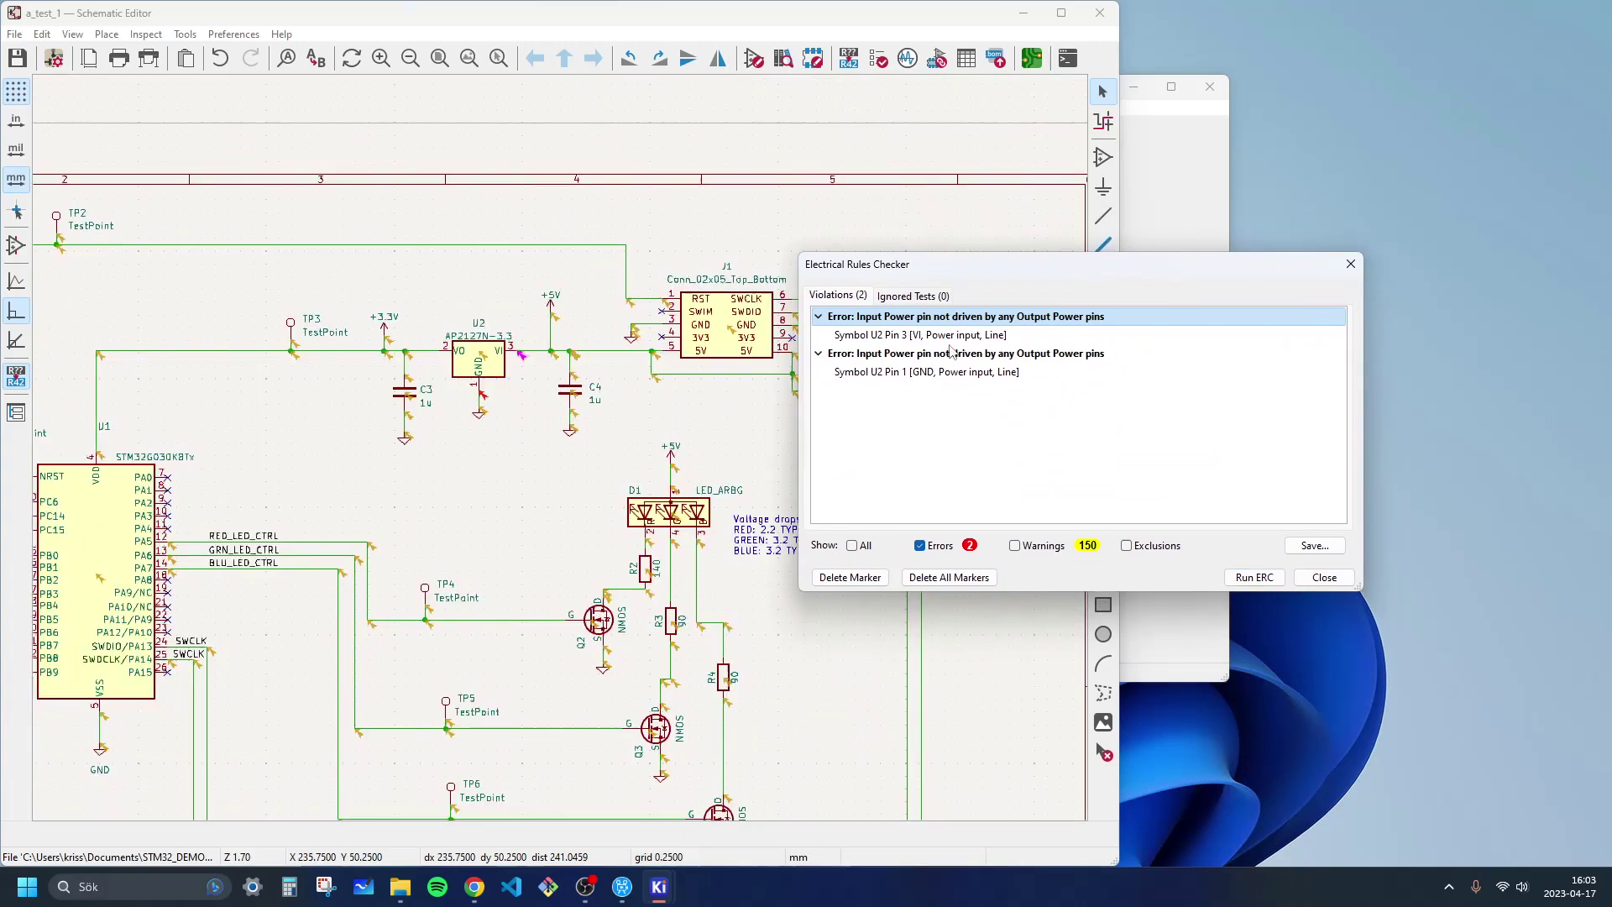
pyautogui.click(945, 356)
pyautogui.click(940, 316)
# Step: Delete the reported errors and all remaining electrical rules check markers, and close the checker
pyautogui.click(851, 578)
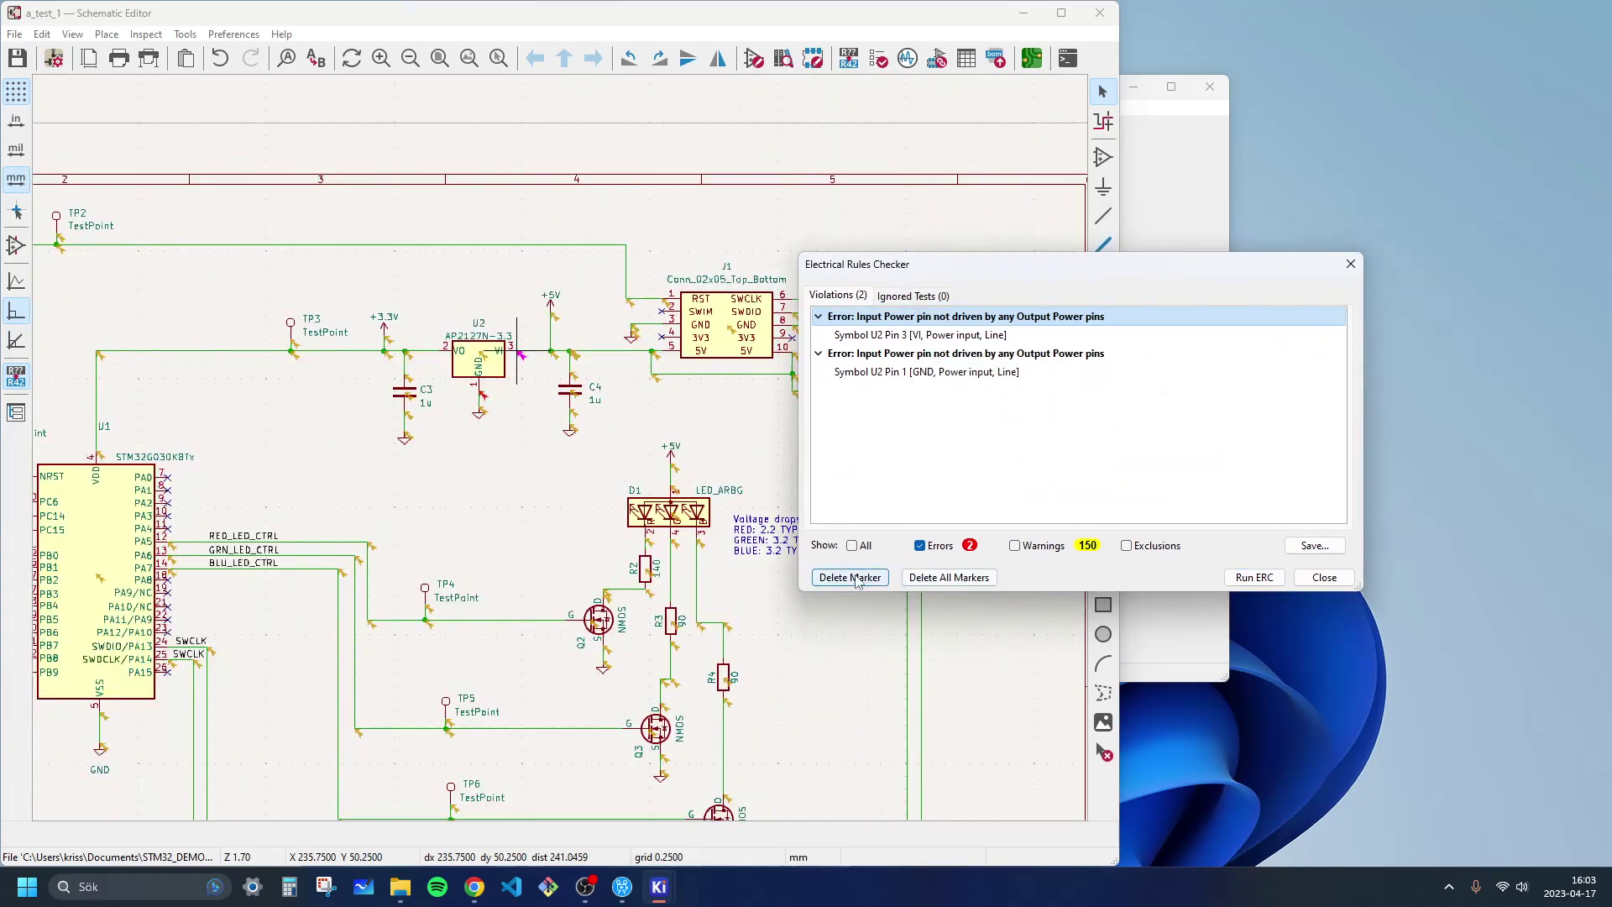
pyautogui.doubleClick(913, 338)
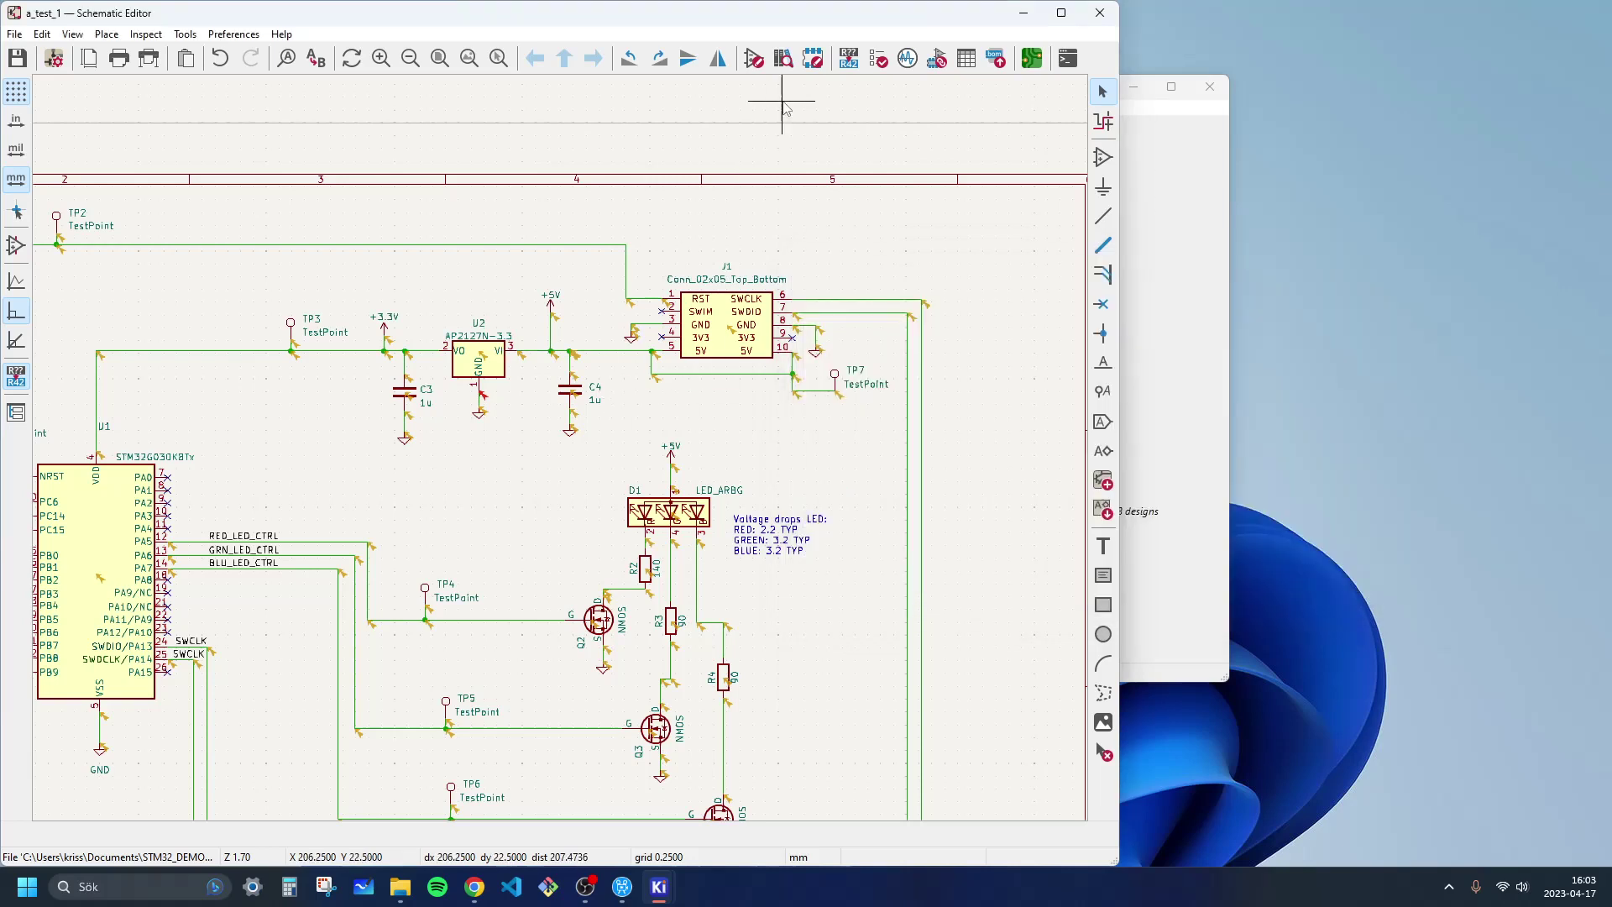
pyautogui.click(880, 59)
pyautogui.click(1323, 579)
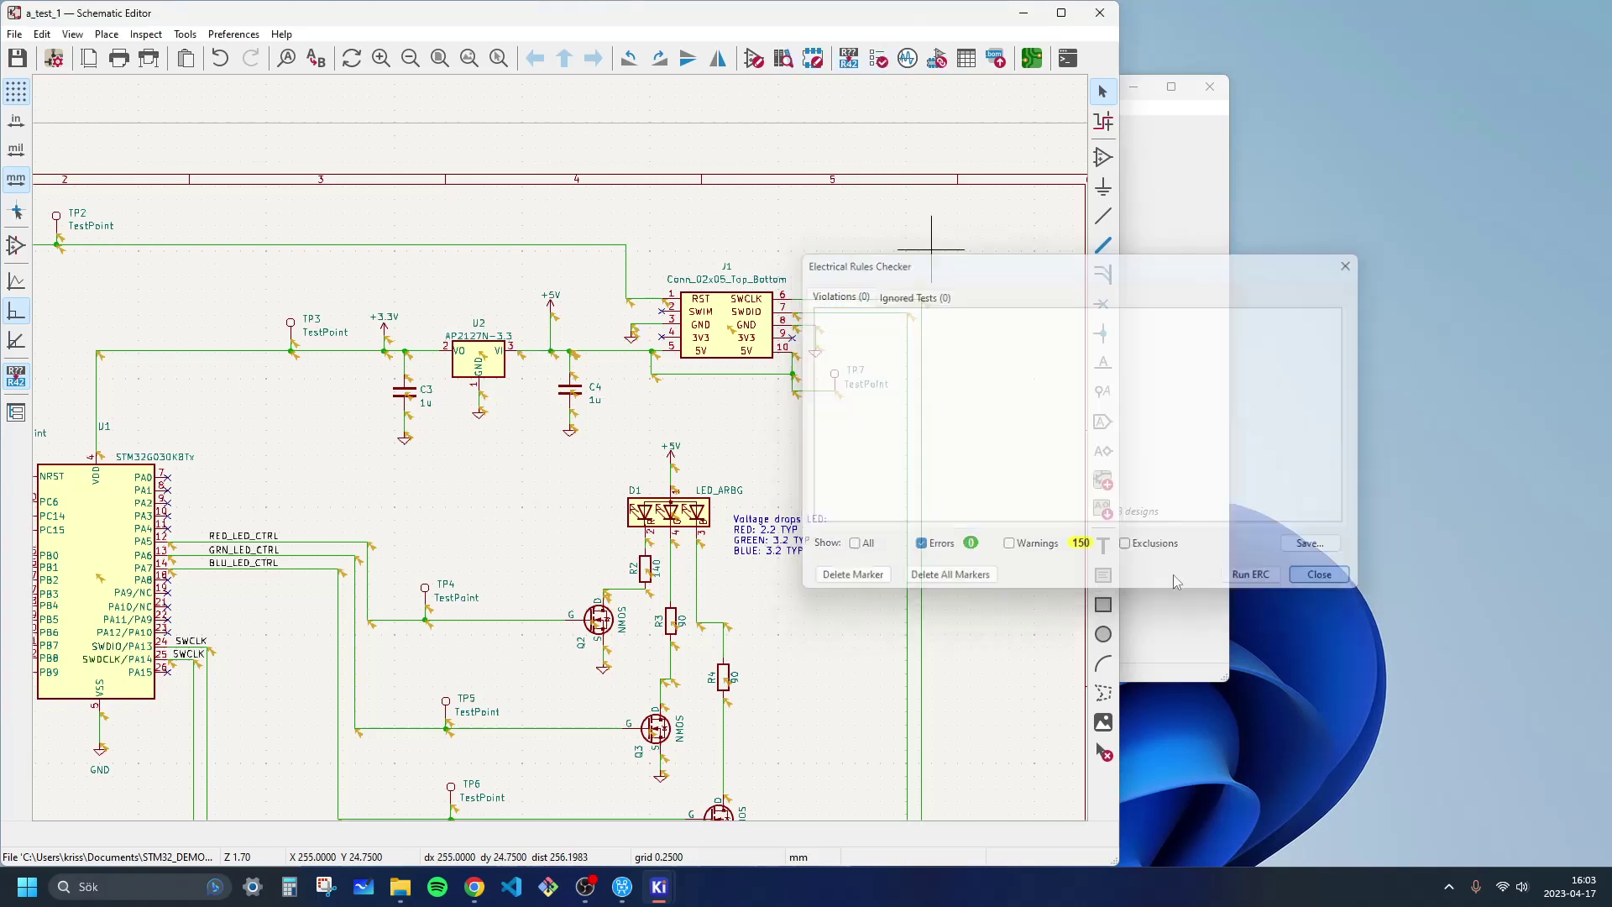
pyautogui.moveTo(492, 508); pyautogui.dragTo(632, 445, button='middle')
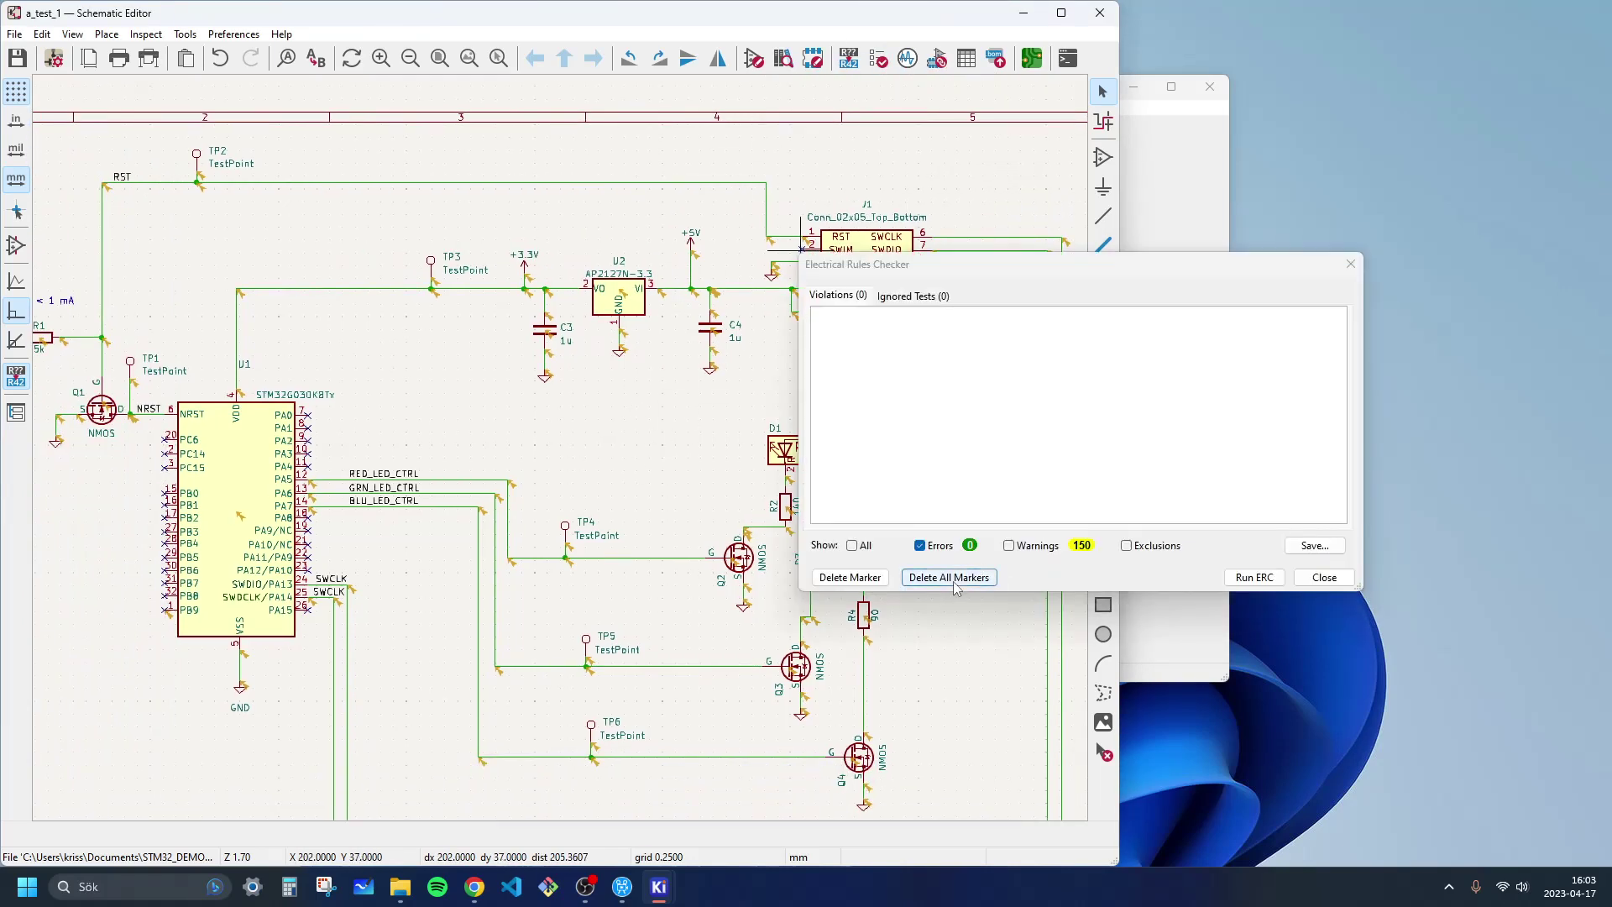
pyautogui.click(949, 577)
pyautogui.click(1351, 264)
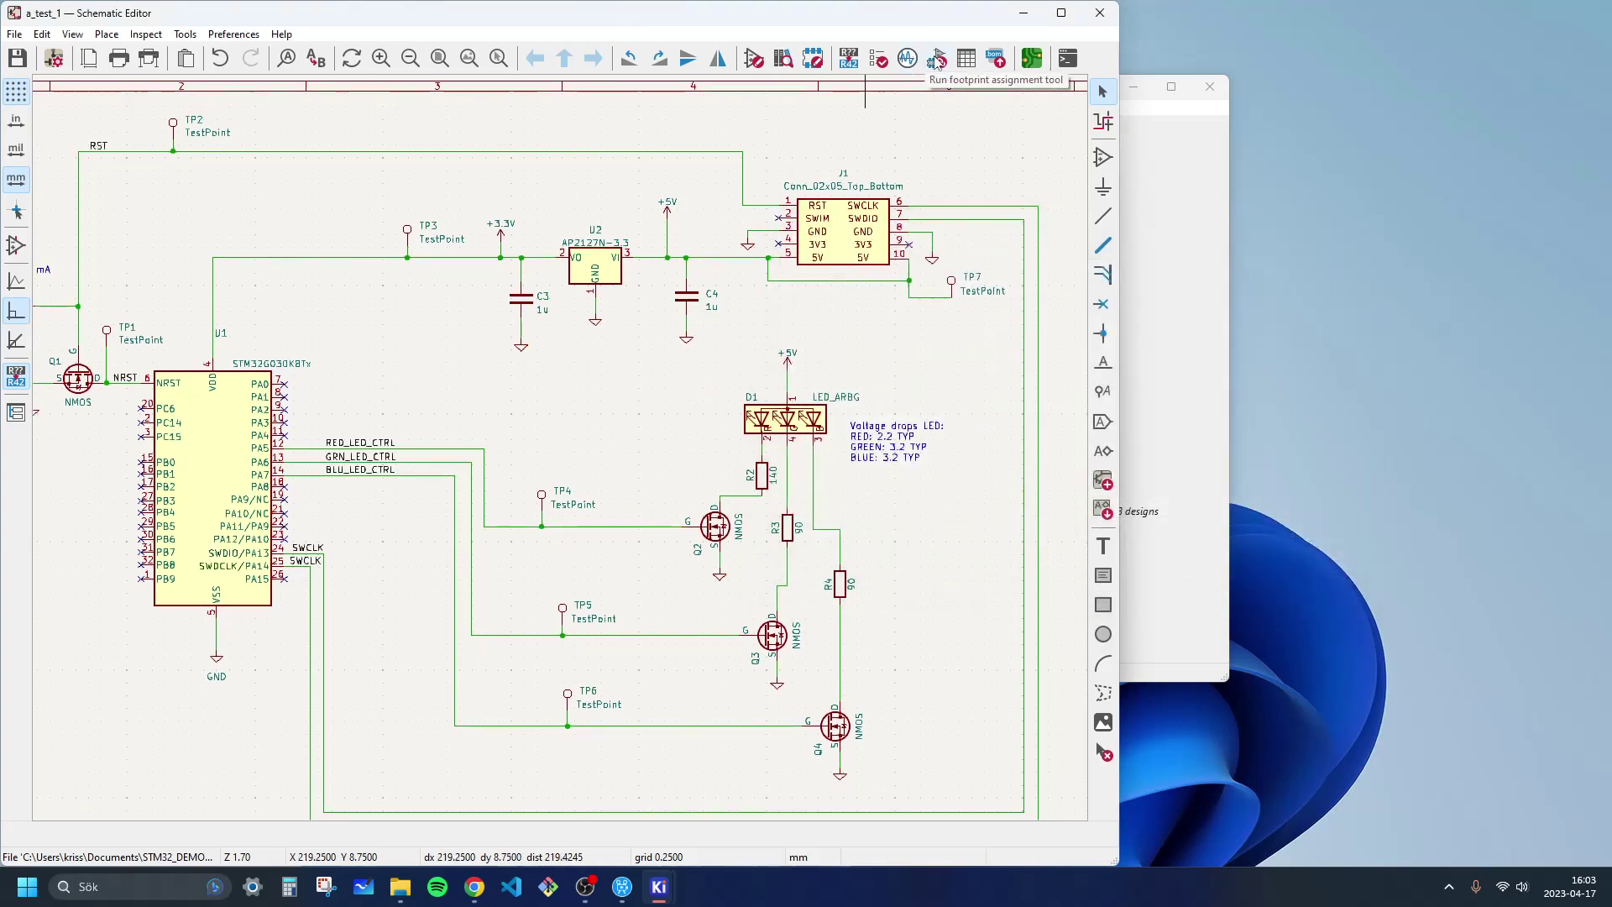
# Step: Open the footprint assignment tool and arrange its window so the decoupling capacitors in the schematic stay visible
pyautogui.scroll(-2, 631, 337)
pyautogui.moveTo(523, 472); pyautogui.dragTo(581, 319, button='middle')
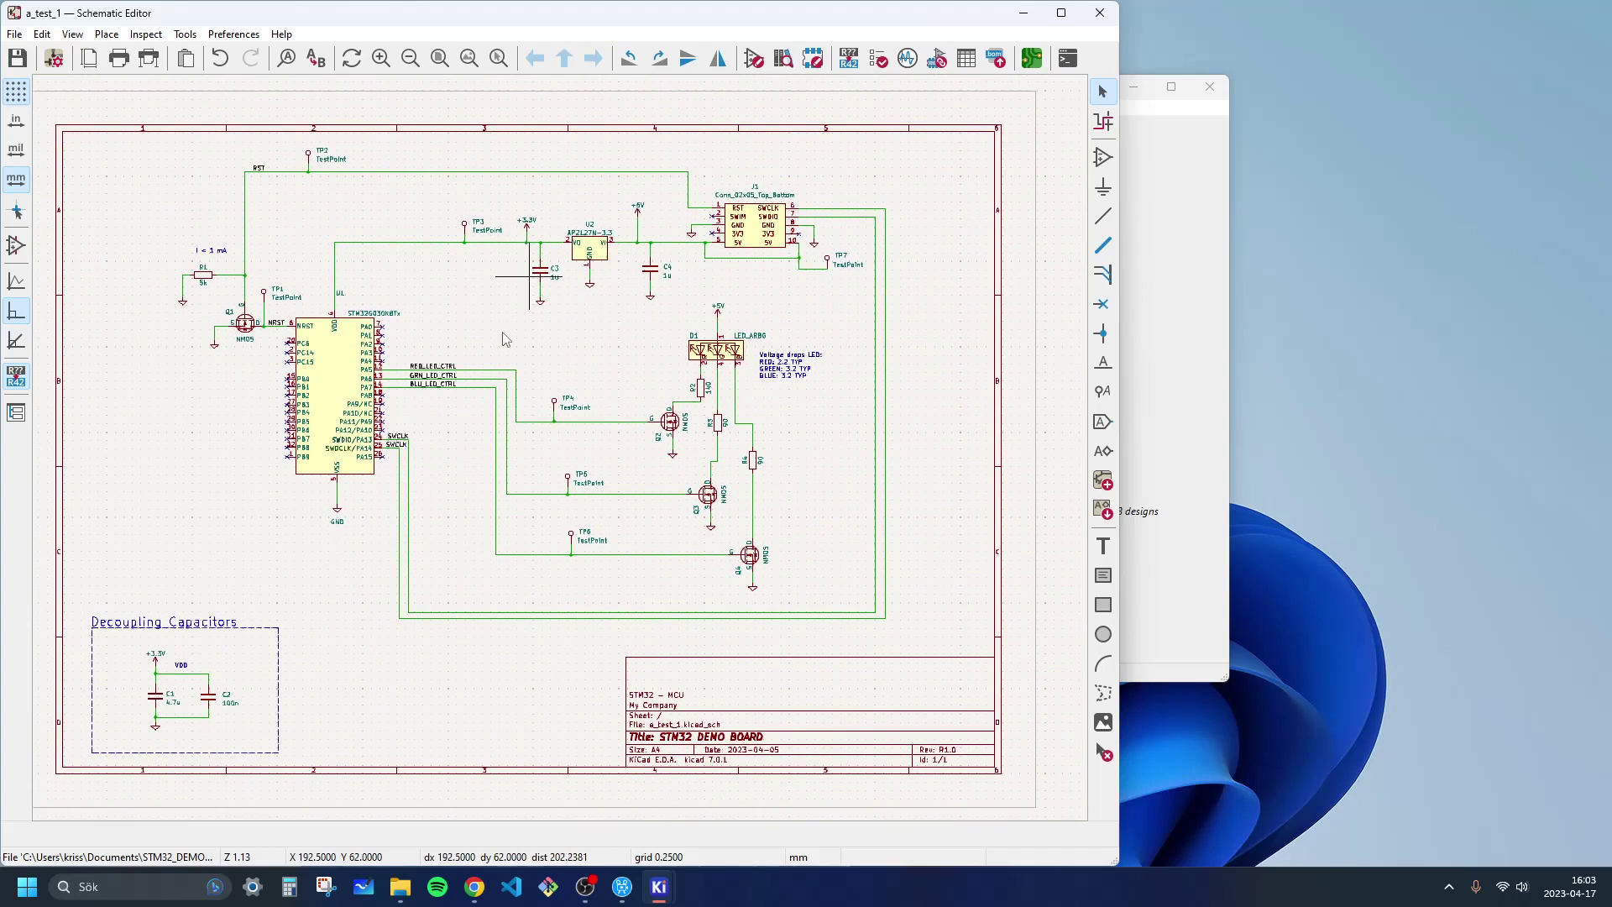
pyautogui.click(937, 59)
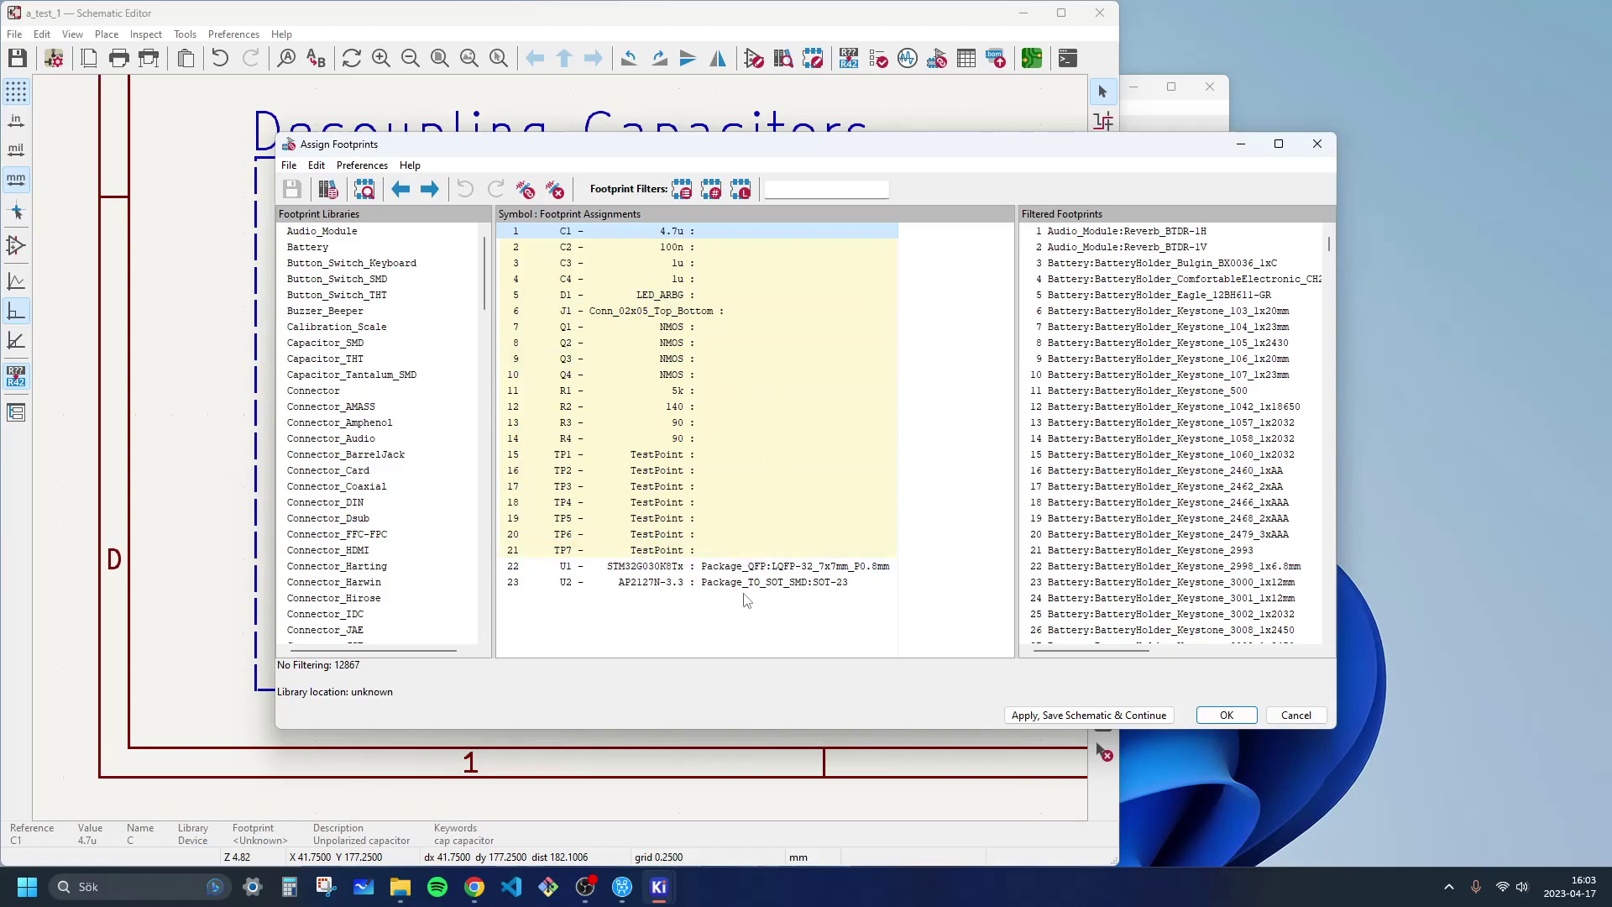
pyautogui.click(738, 587)
pyautogui.moveTo(835, 150); pyautogui.dragTo(1075, 132)
pyautogui.click(818, 544)
pyautogui.click(945, 207)
pyautogui.scroll(-1, 434, 294)
pyautogui.scroll(-1, 560, 446)
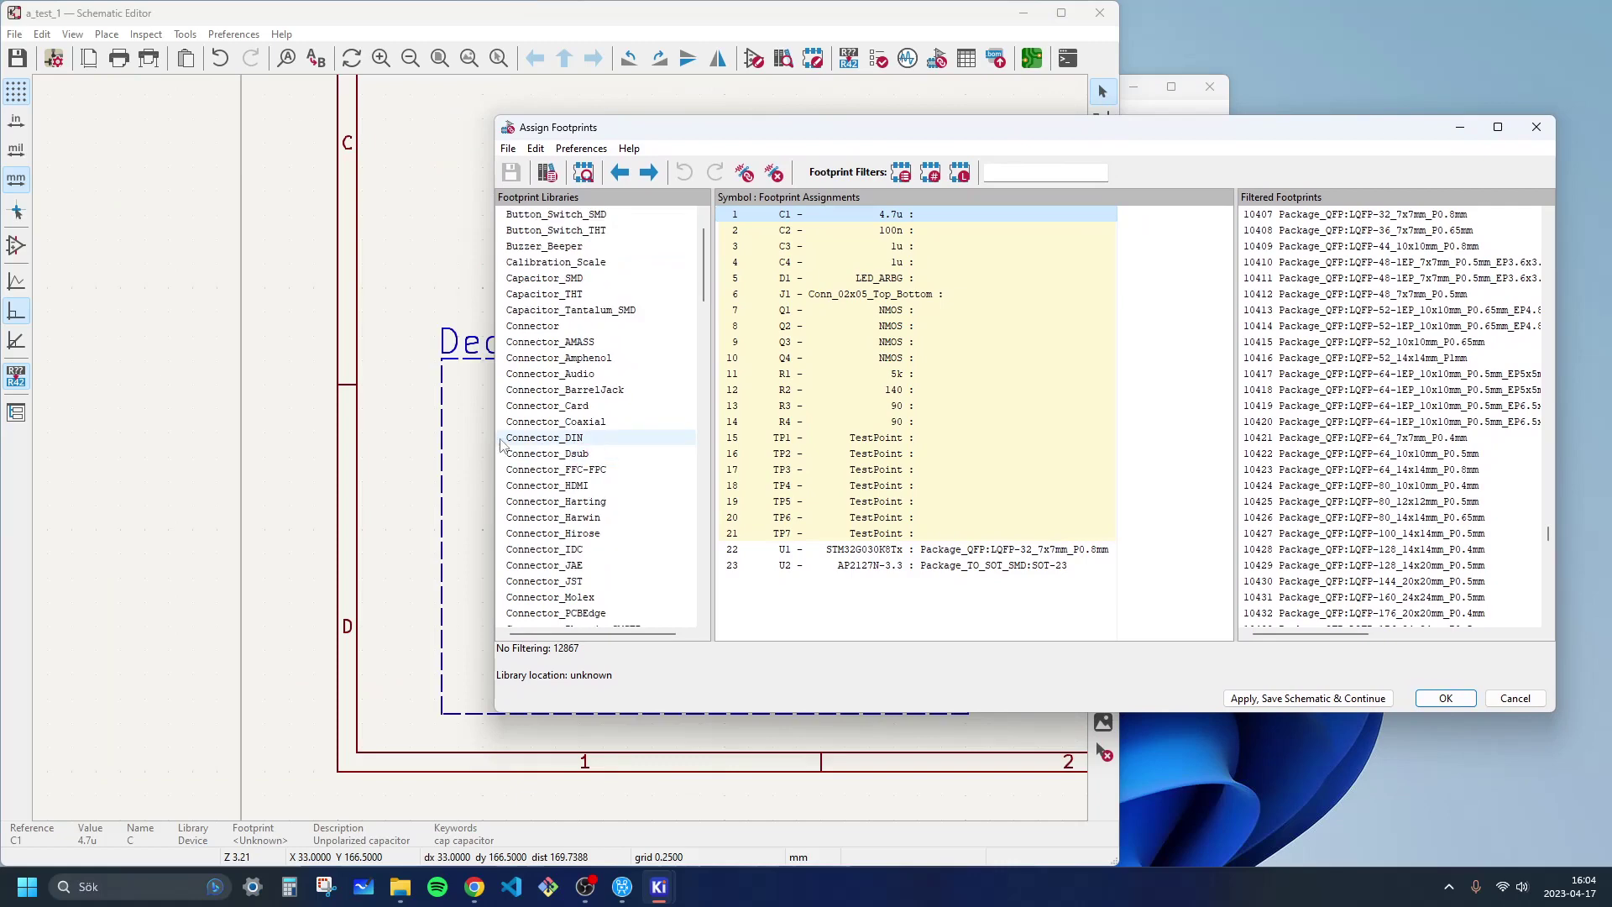
pyautogui.moveTo(420, 418); pyautogui.dragTo(3, 348, button='middle')
pyautogui.click(1192, 127)
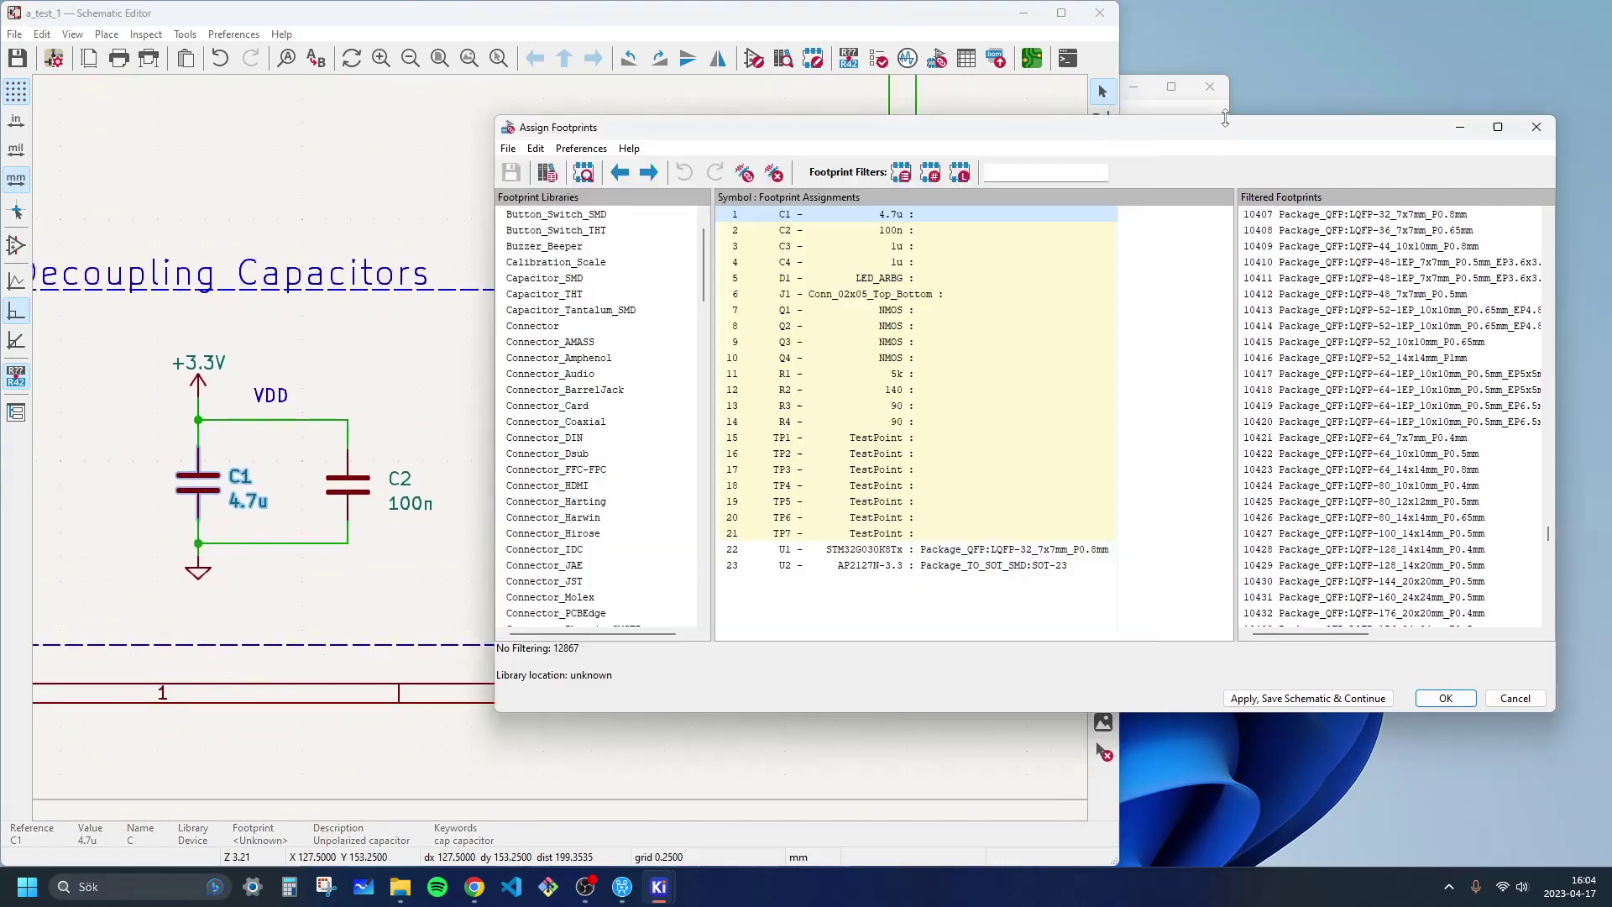
pyautogui.moveTo(715, 791); pyautogui.dragTo(690, 781)
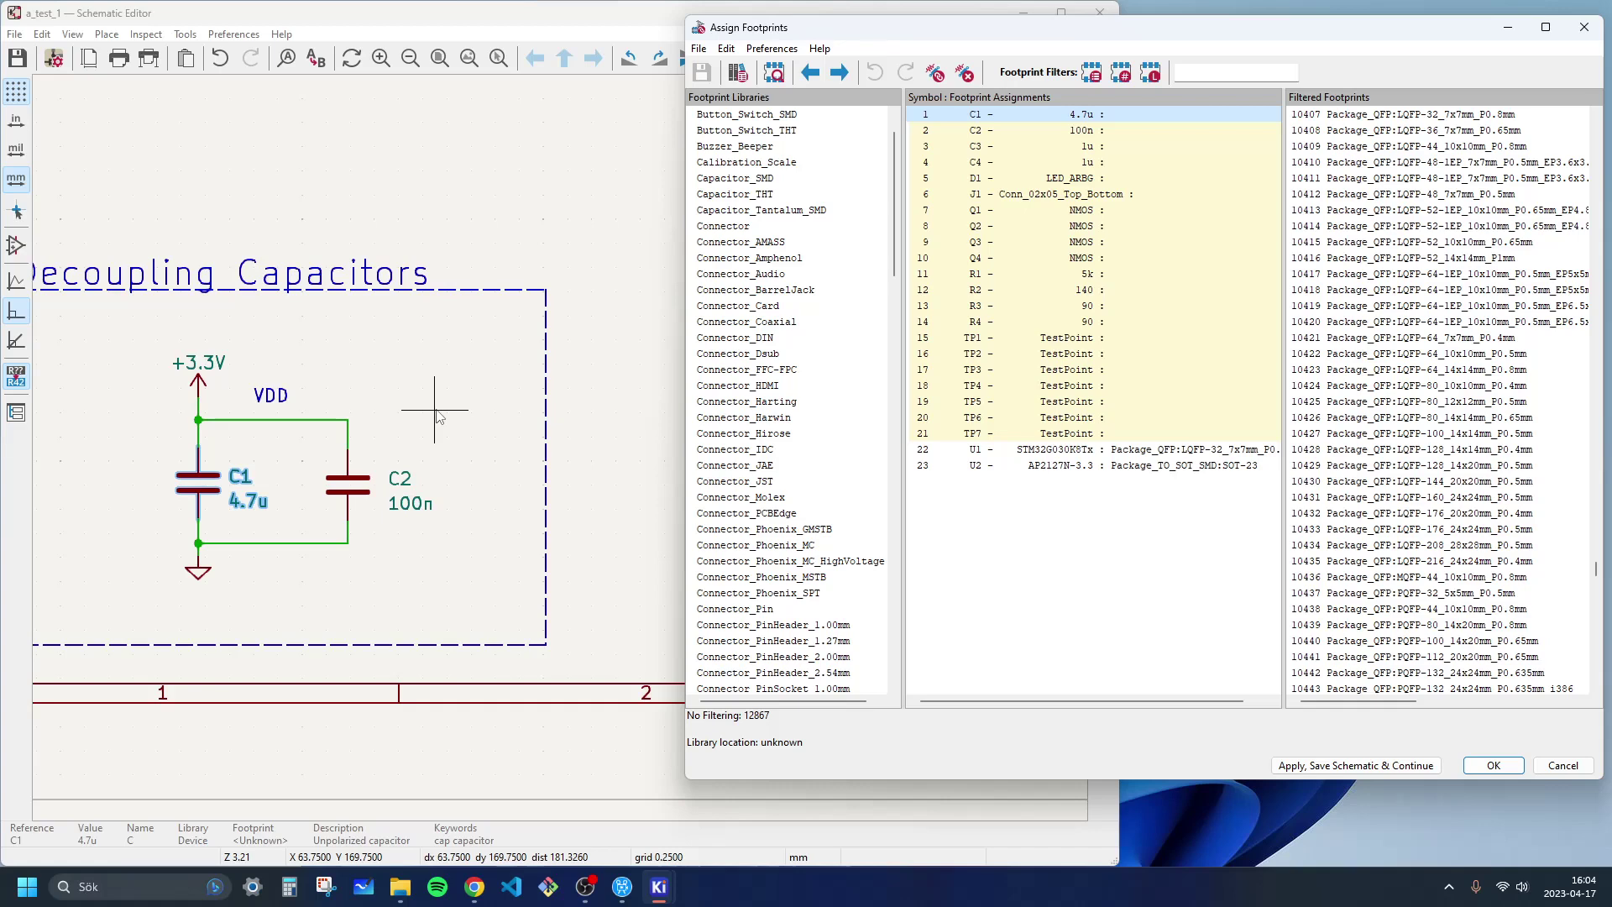
# Step: Select capacitor C1 and filter the footprint list by the symbol's keywords and pin count
pyautogui.click(1109, 130)
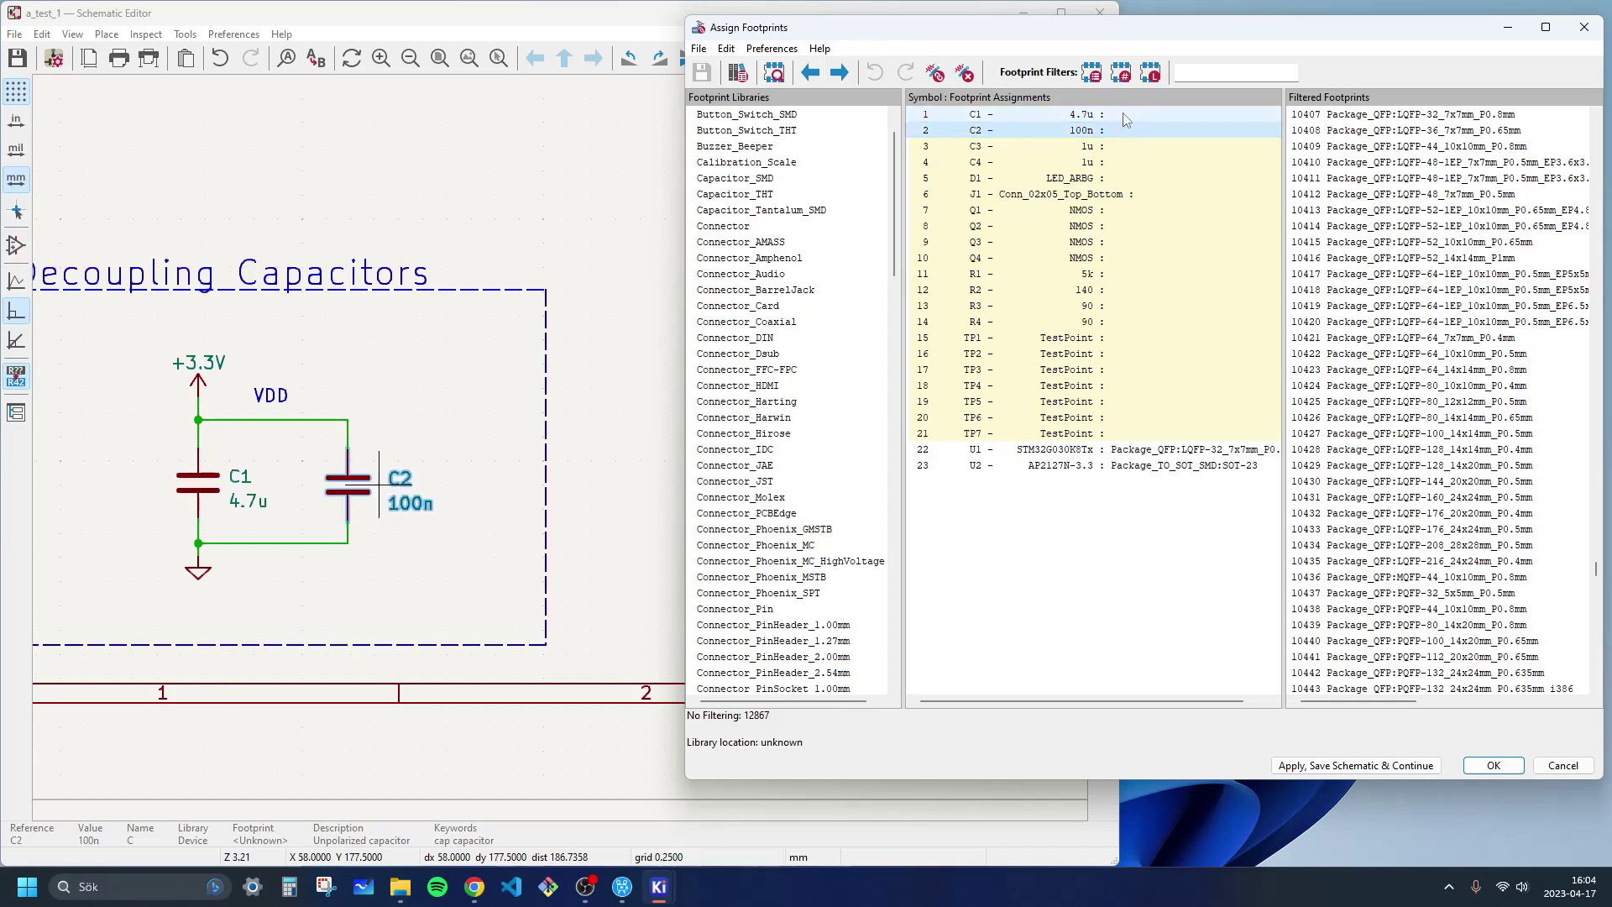
pyautogui.click(1126, 114)
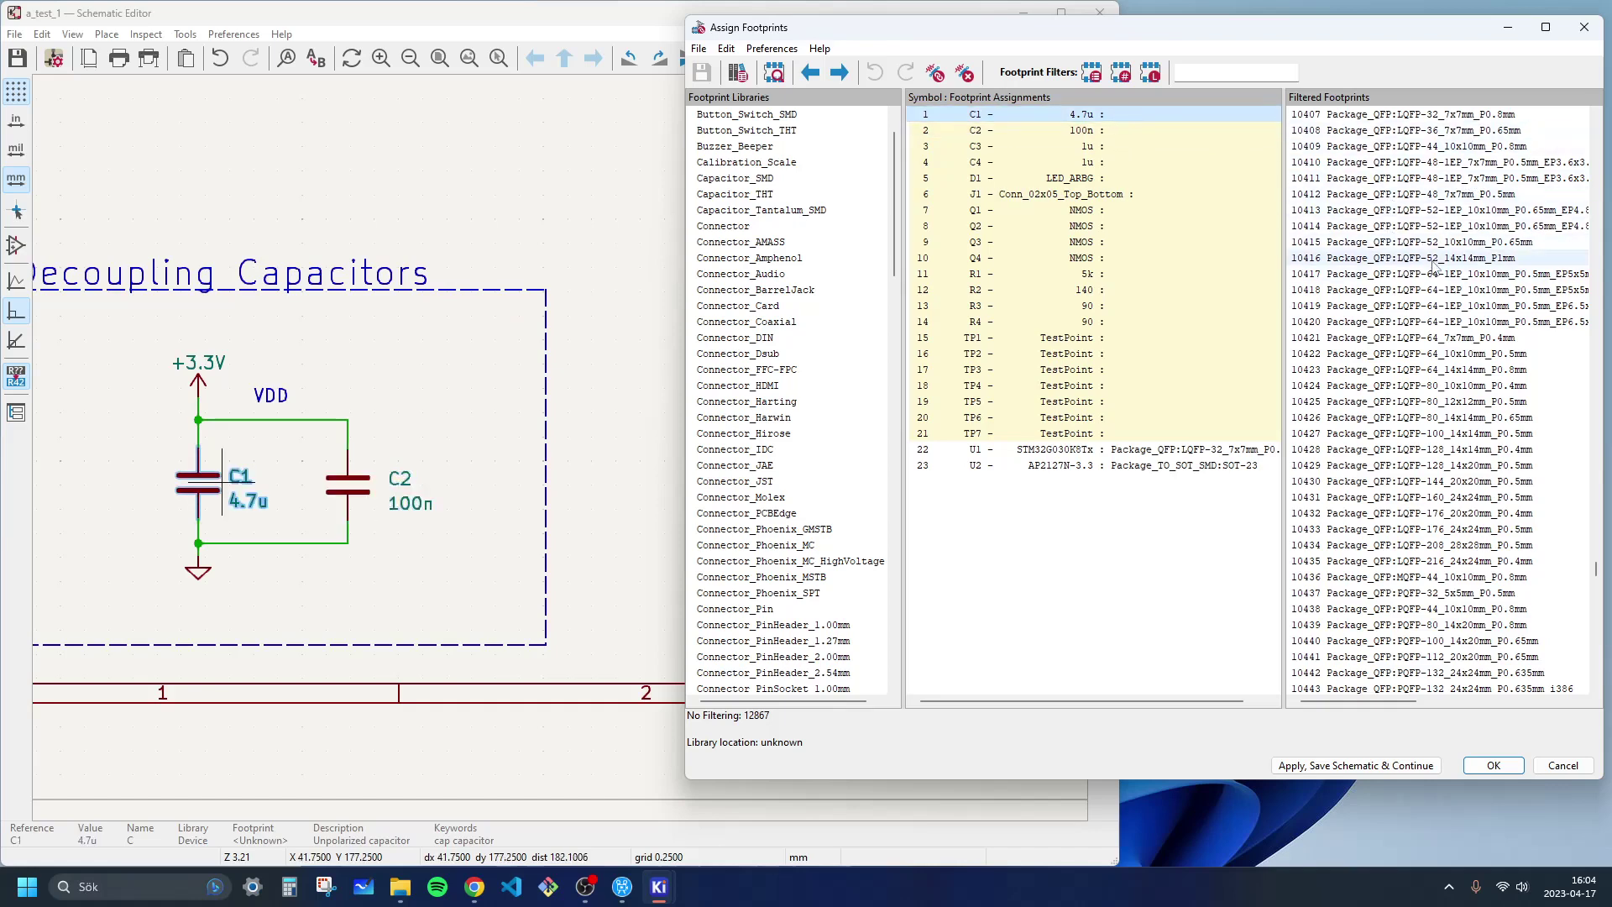
pyautogui.scroll(1, 1431, 267)
pyautogui.scroll(20, 1418, 263)
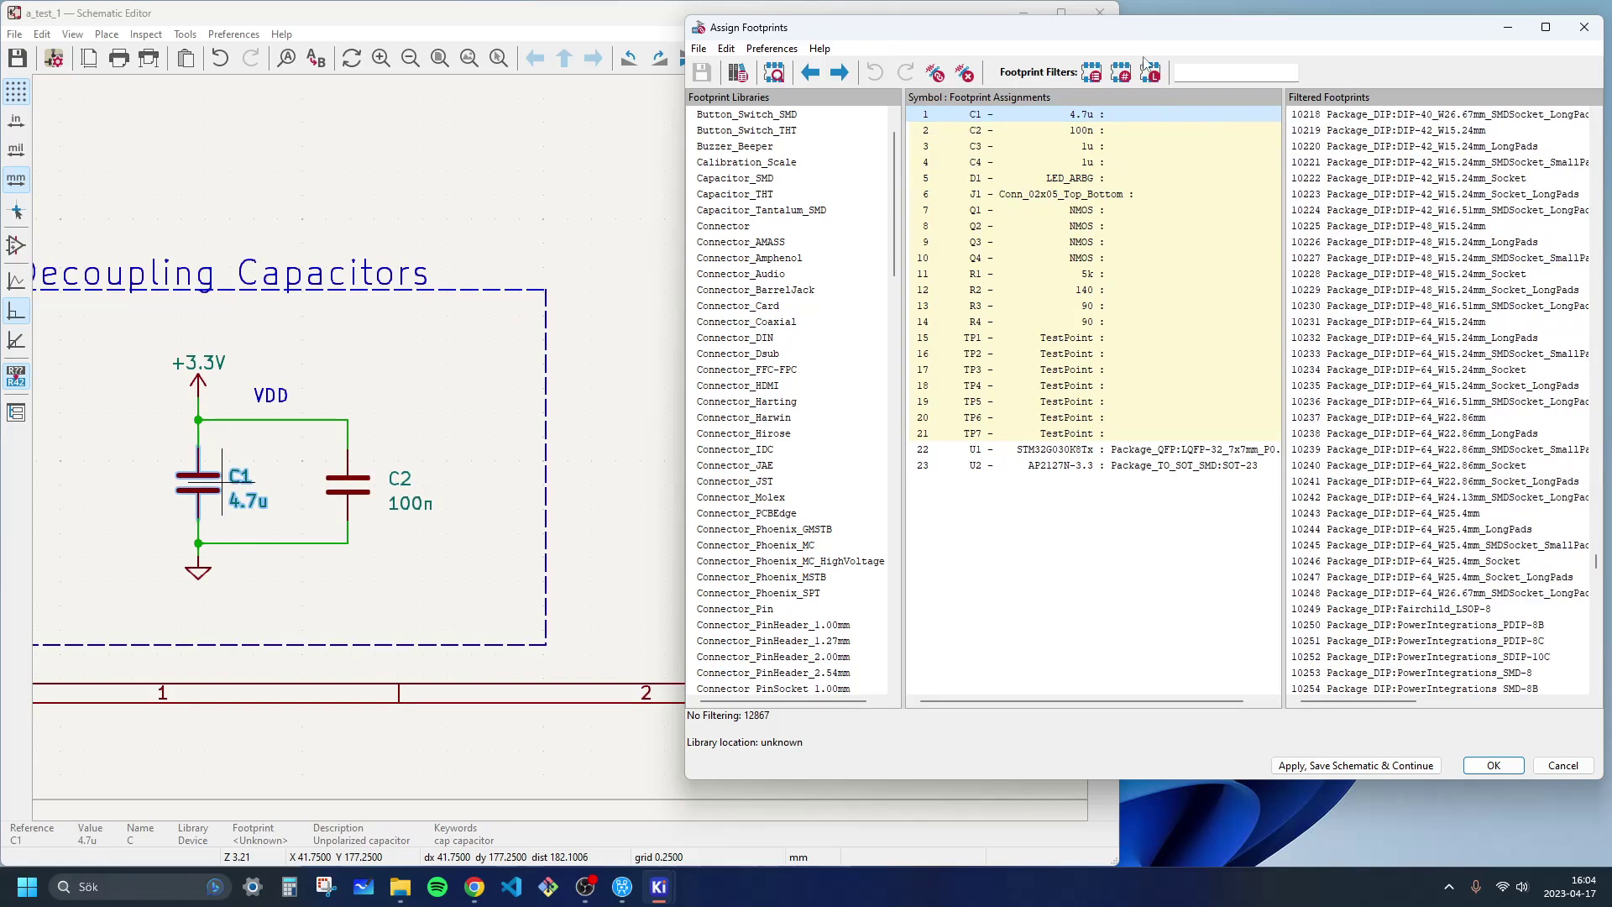
pyautogui.click(1090, 75)
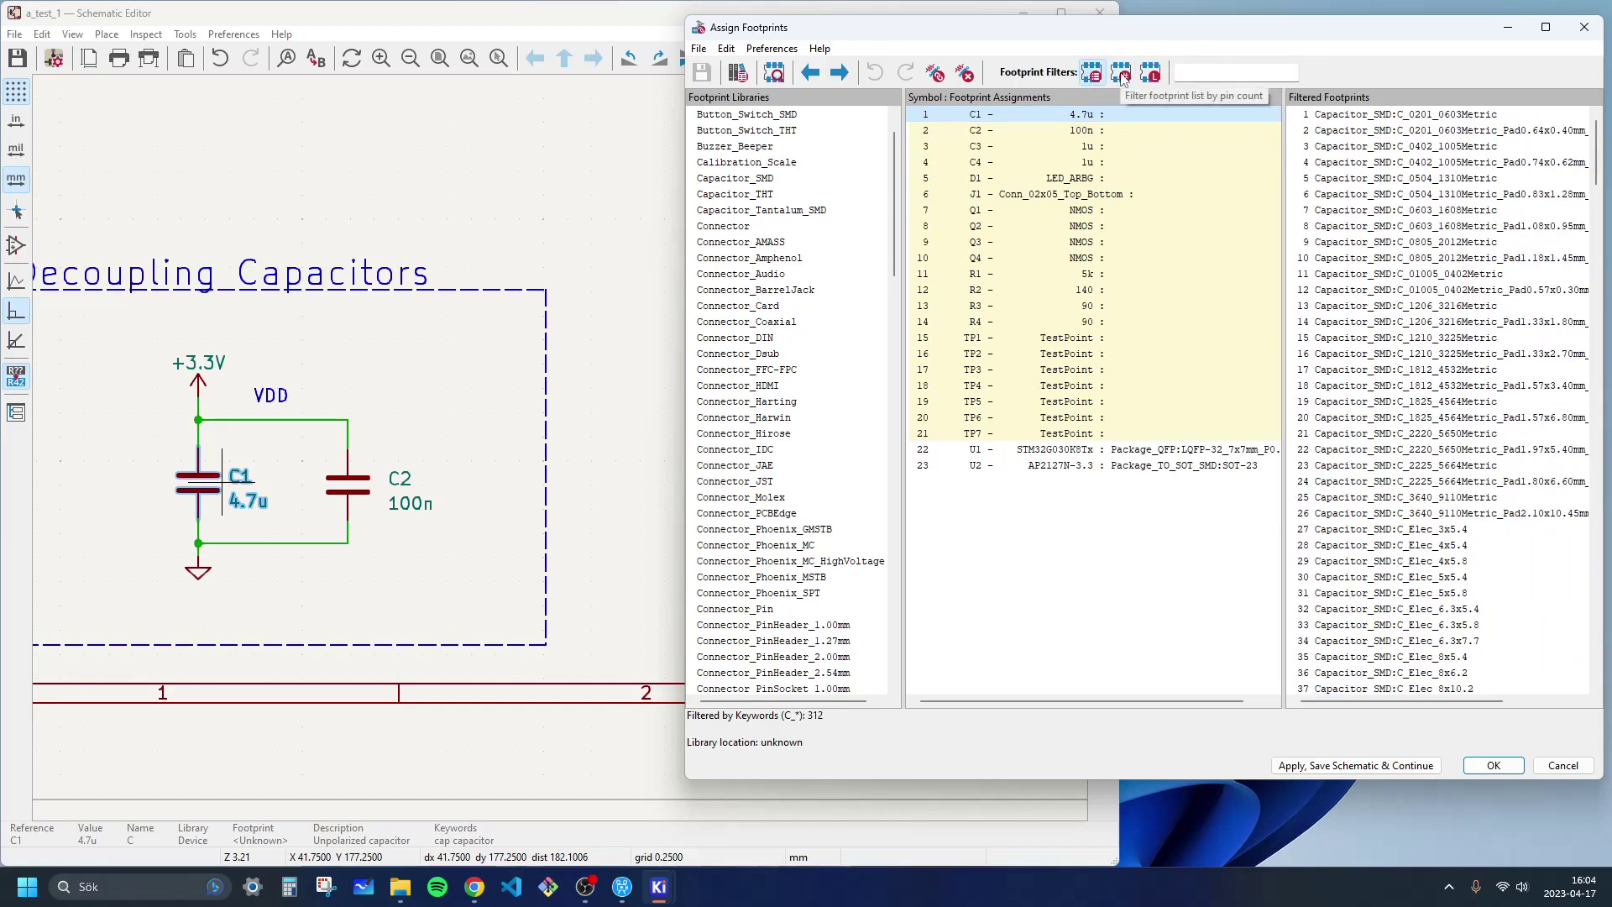
pyautogui.click(1122, 74)
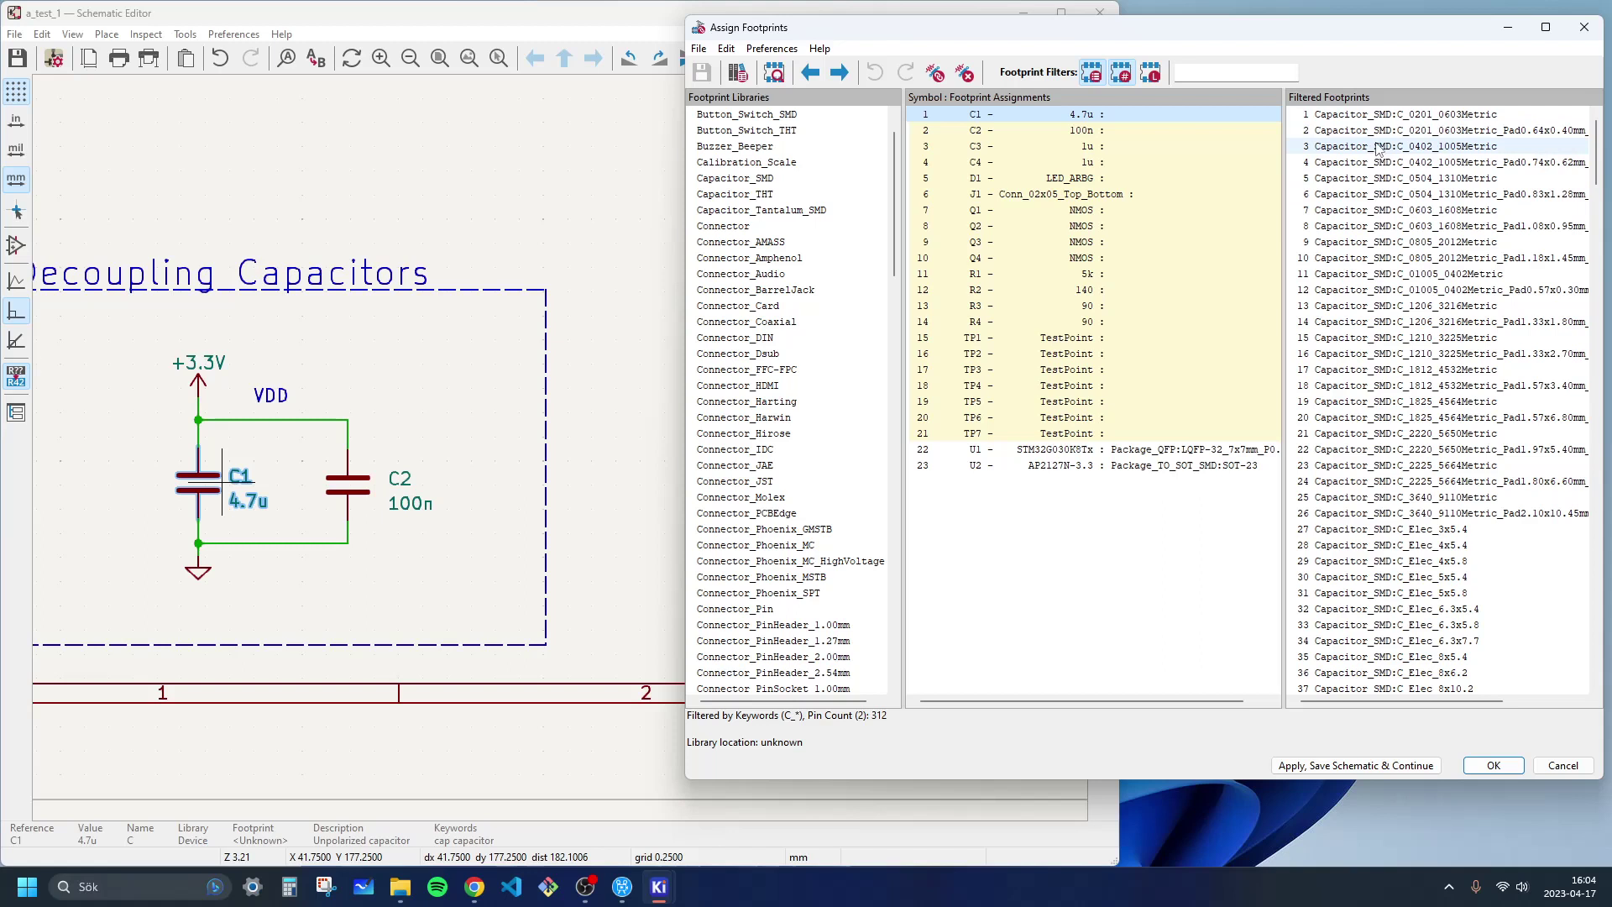
# Step: Assign the Capacitor_SMD footprint C_0402_1005Metric_Pad0.74x0.62mm to capacitors C1, C2, C3 and C4
pyautogui.click(1426, 212)
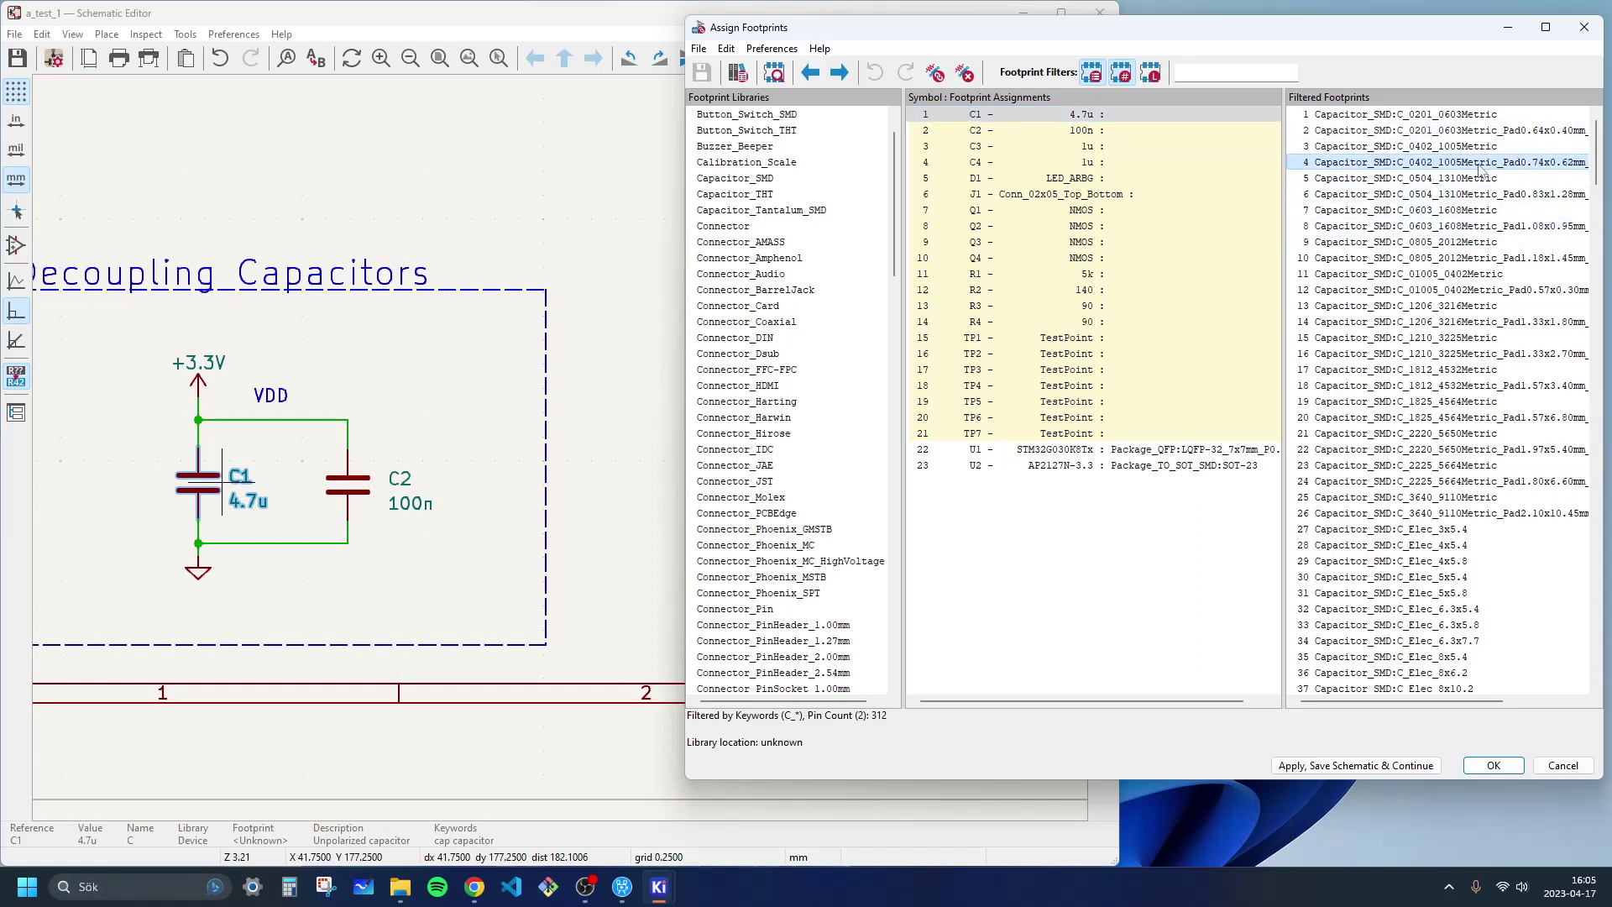
pyautogui.doubleClick(1446, 163)
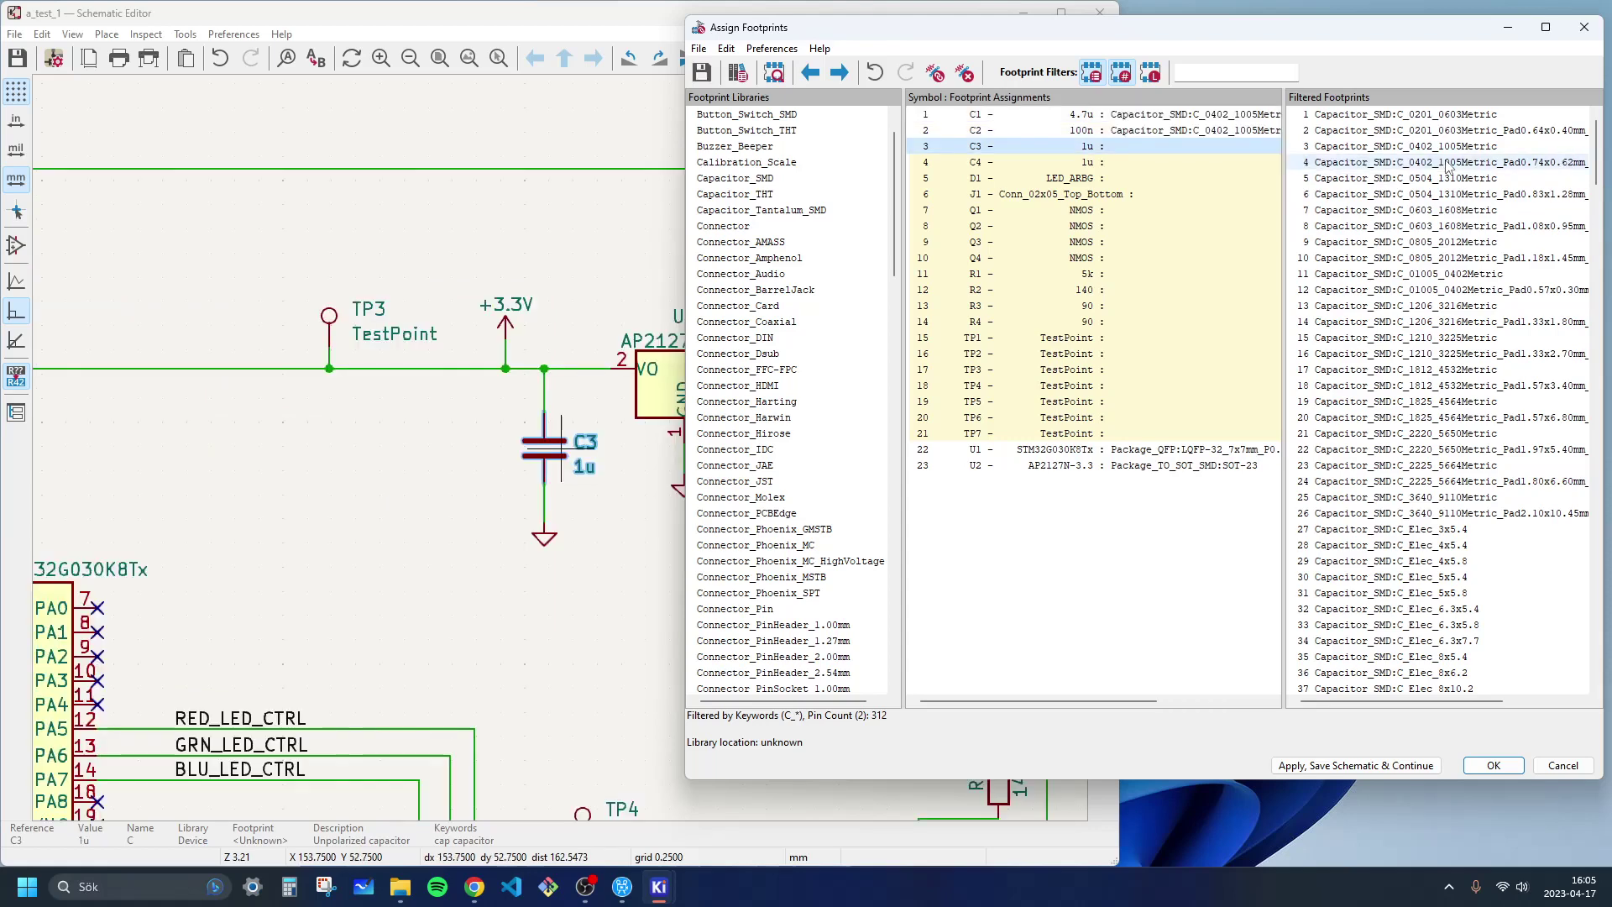
pyautogui.click(1157, 144)
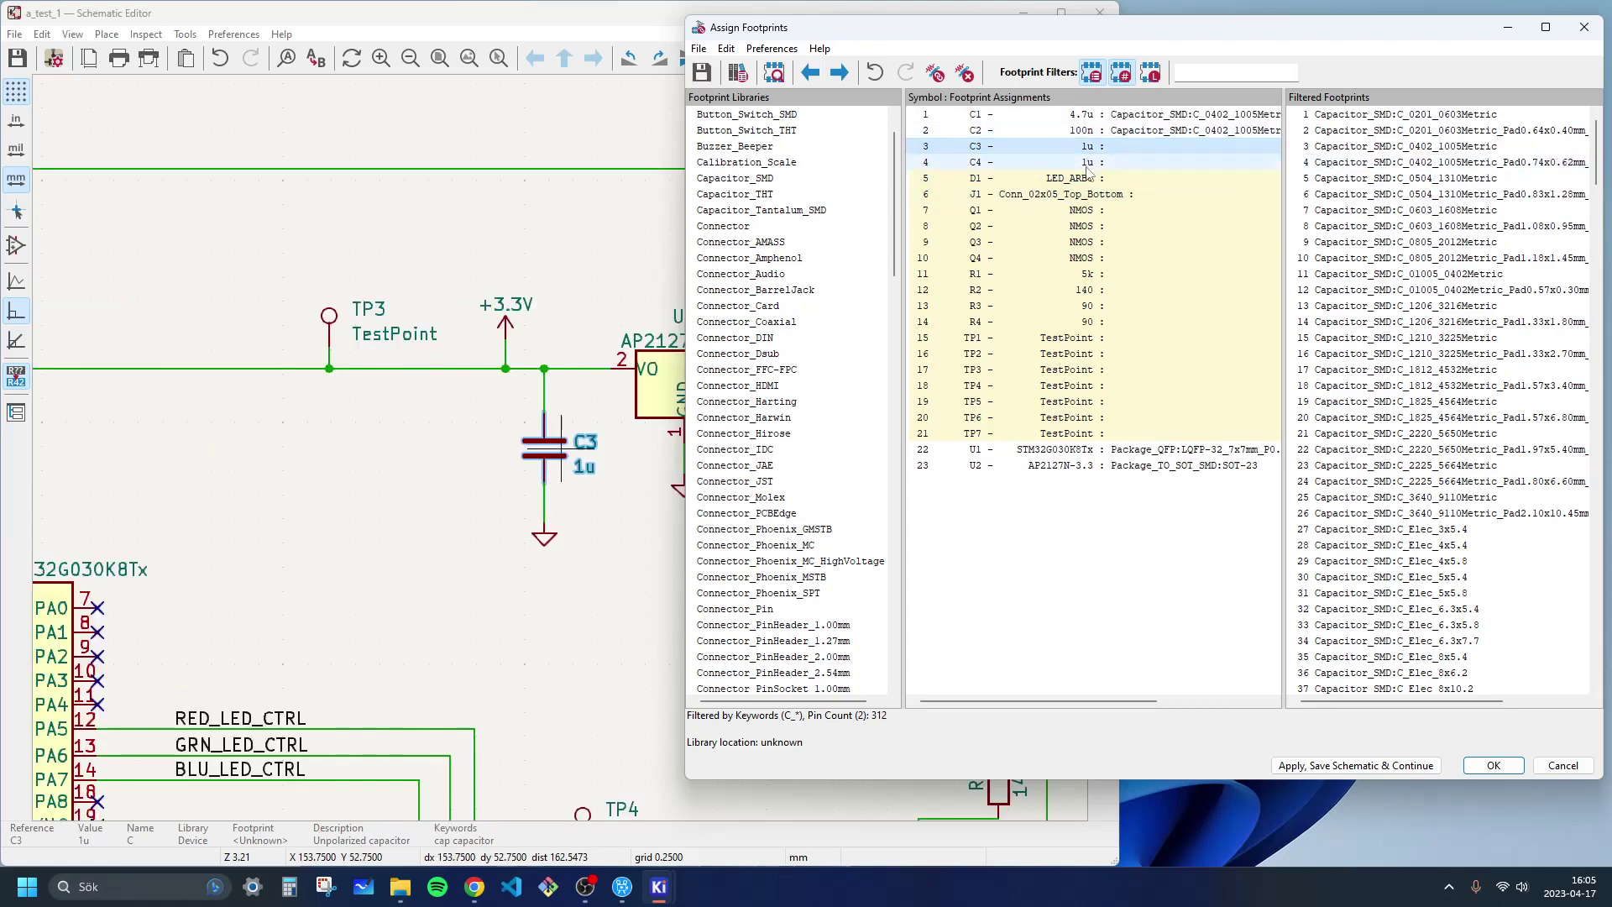
pyautogui.doubleClick(1431, 164)
pyautogui.doubleClick(1431, 163)
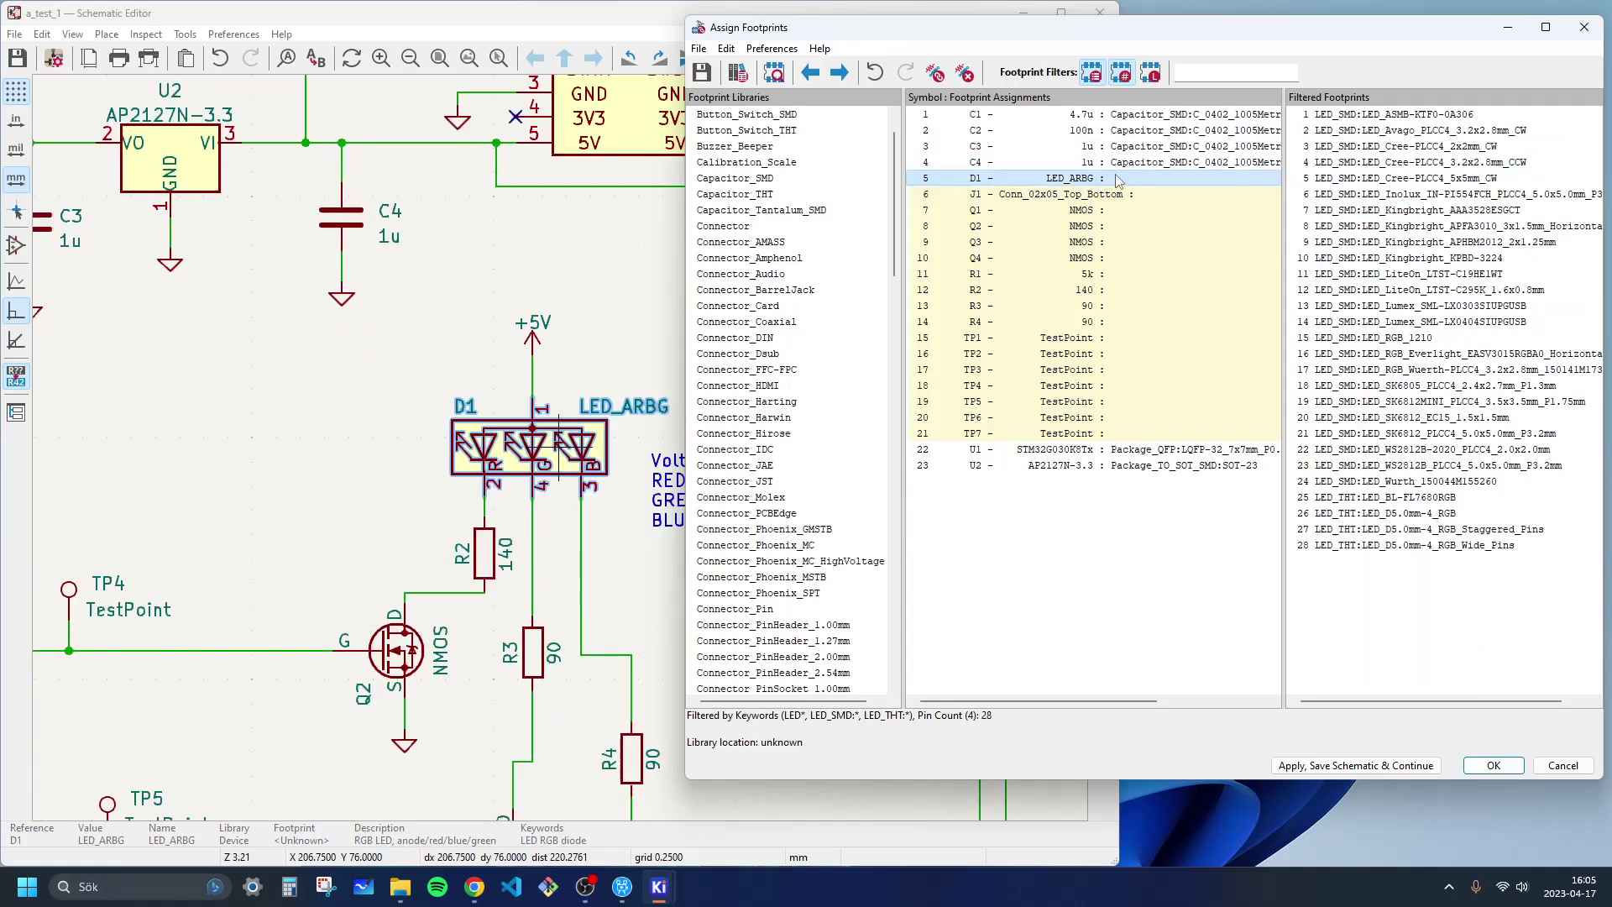
# Step: Preview the LED_ASMB-KTF0-0A306 footprint for D1 in the footprint viewer and resize its window beside the assignment list
pyautogui.click(1379, 115)
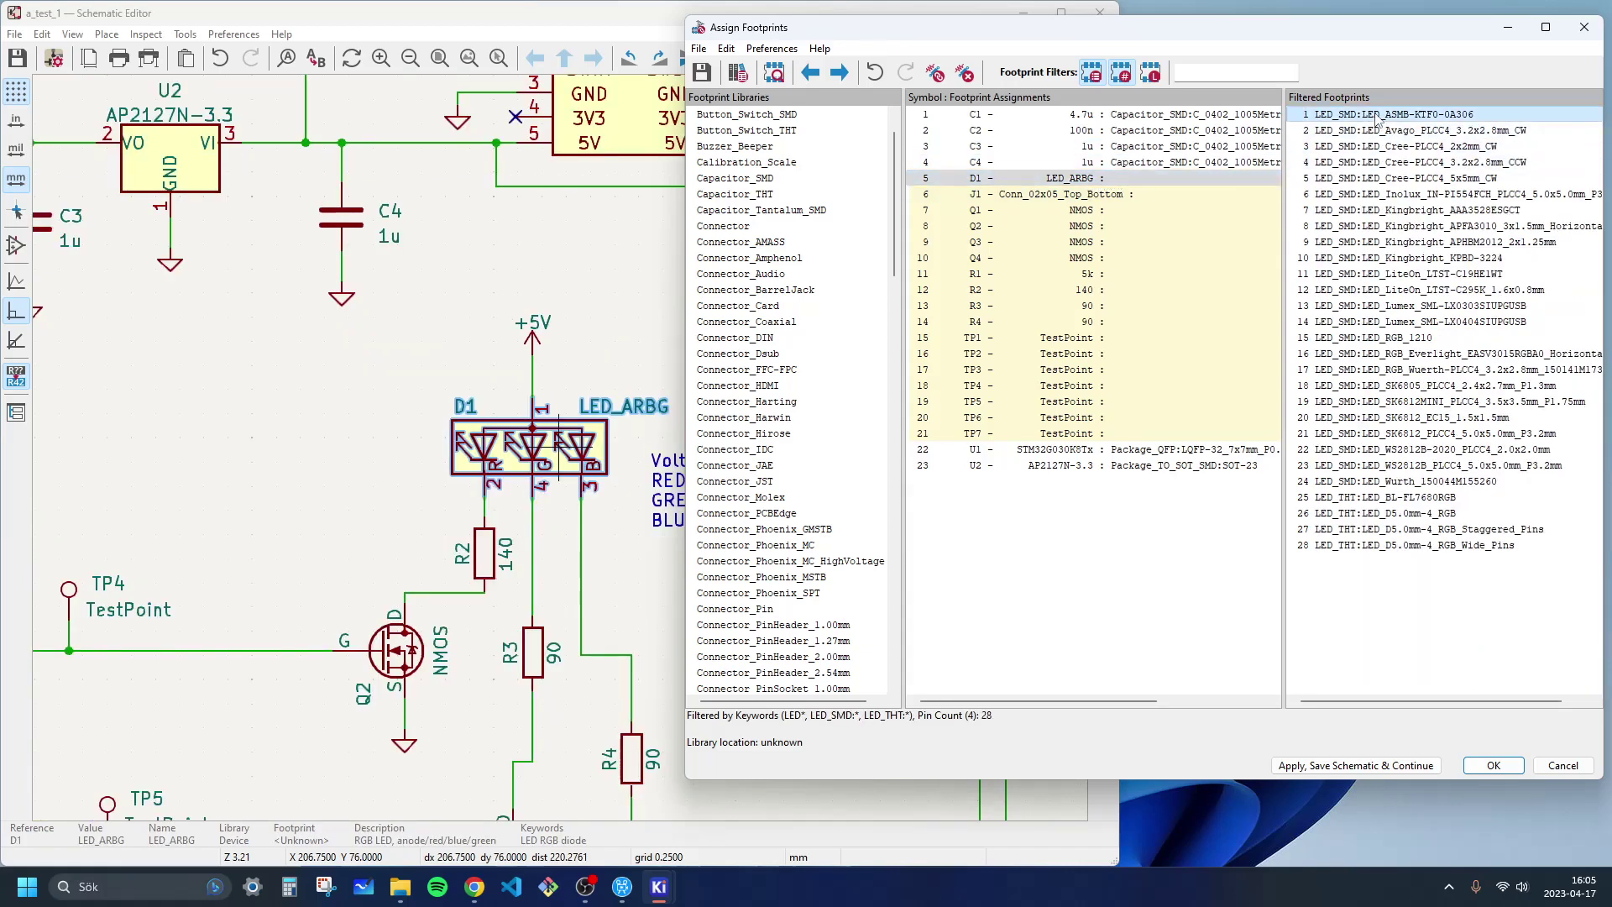
pyautogui.click(1417, 162)
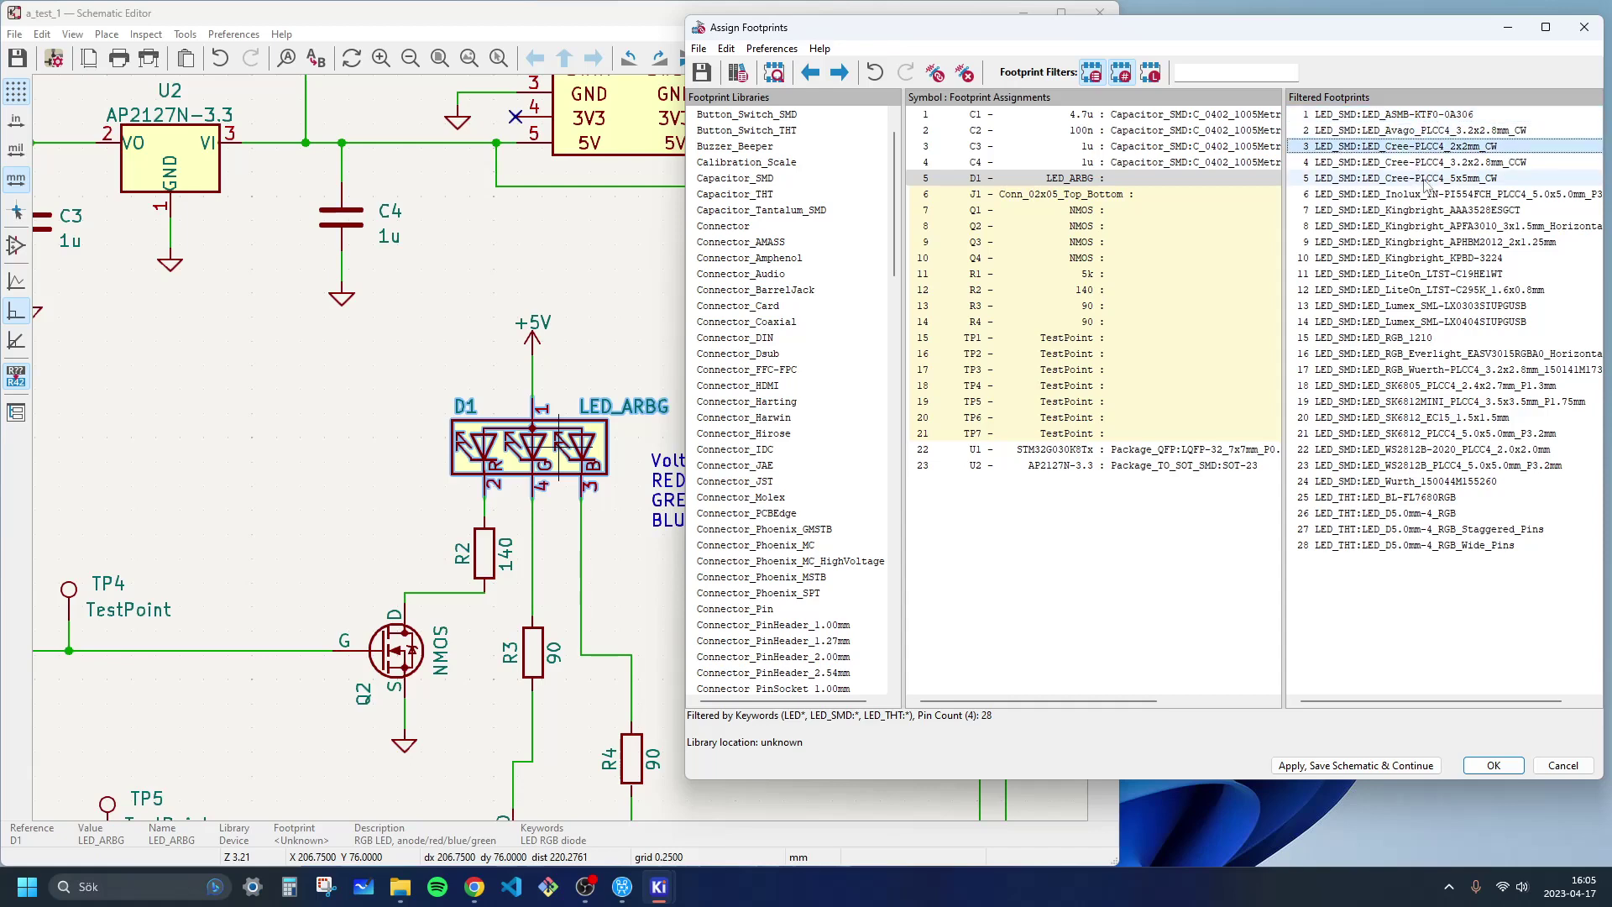
pyautogui.click(1404, 115)
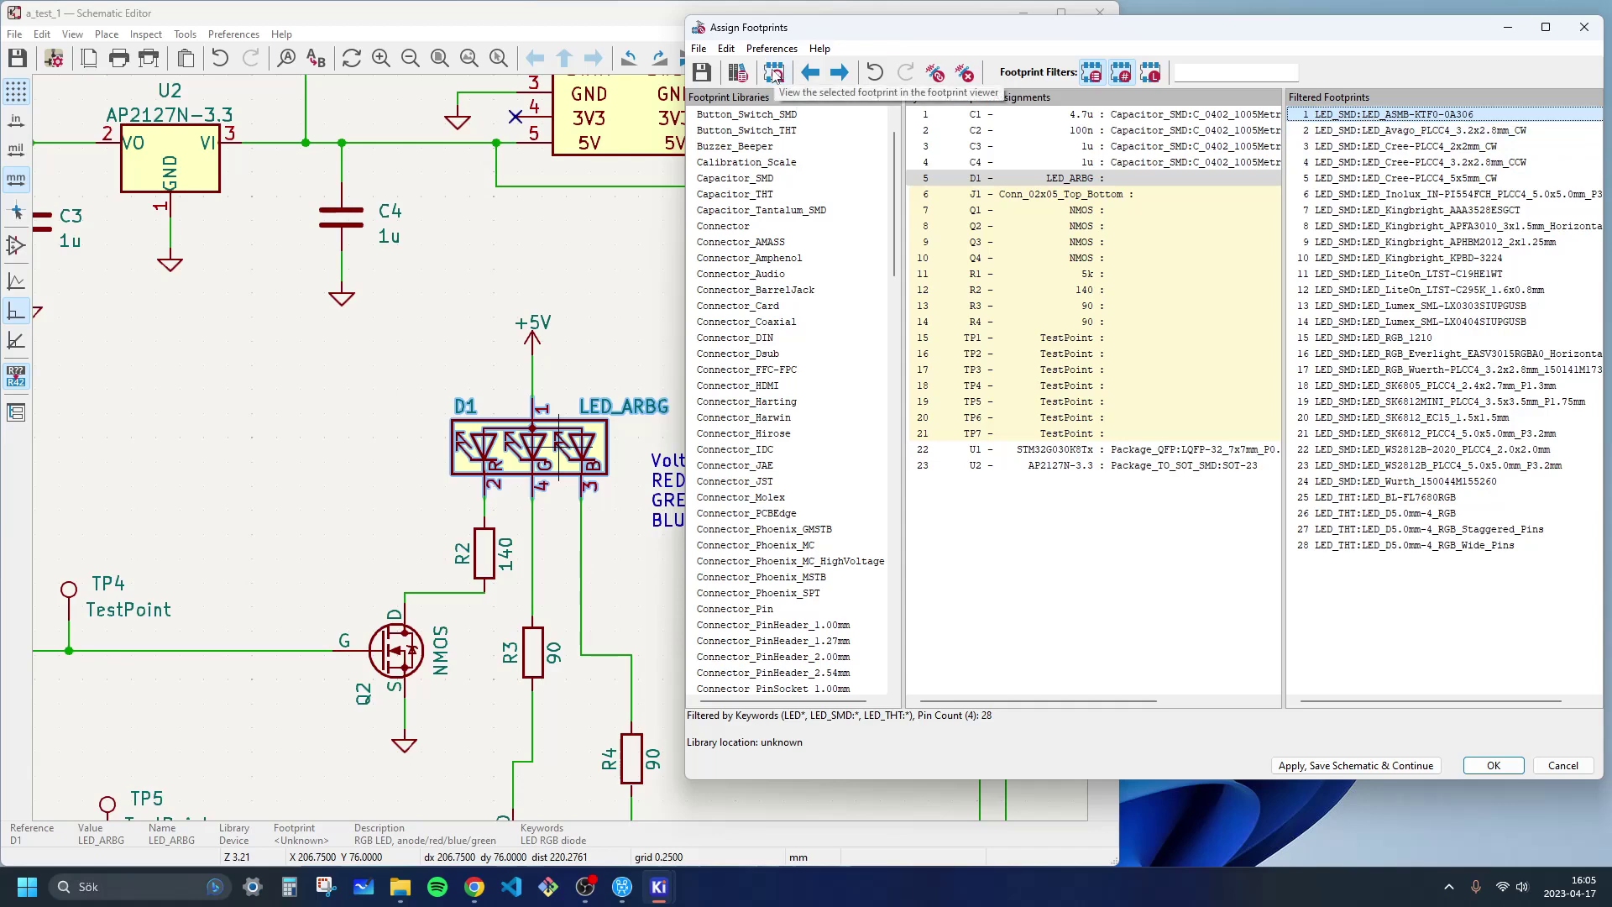
pyautogui.click(774, 74)
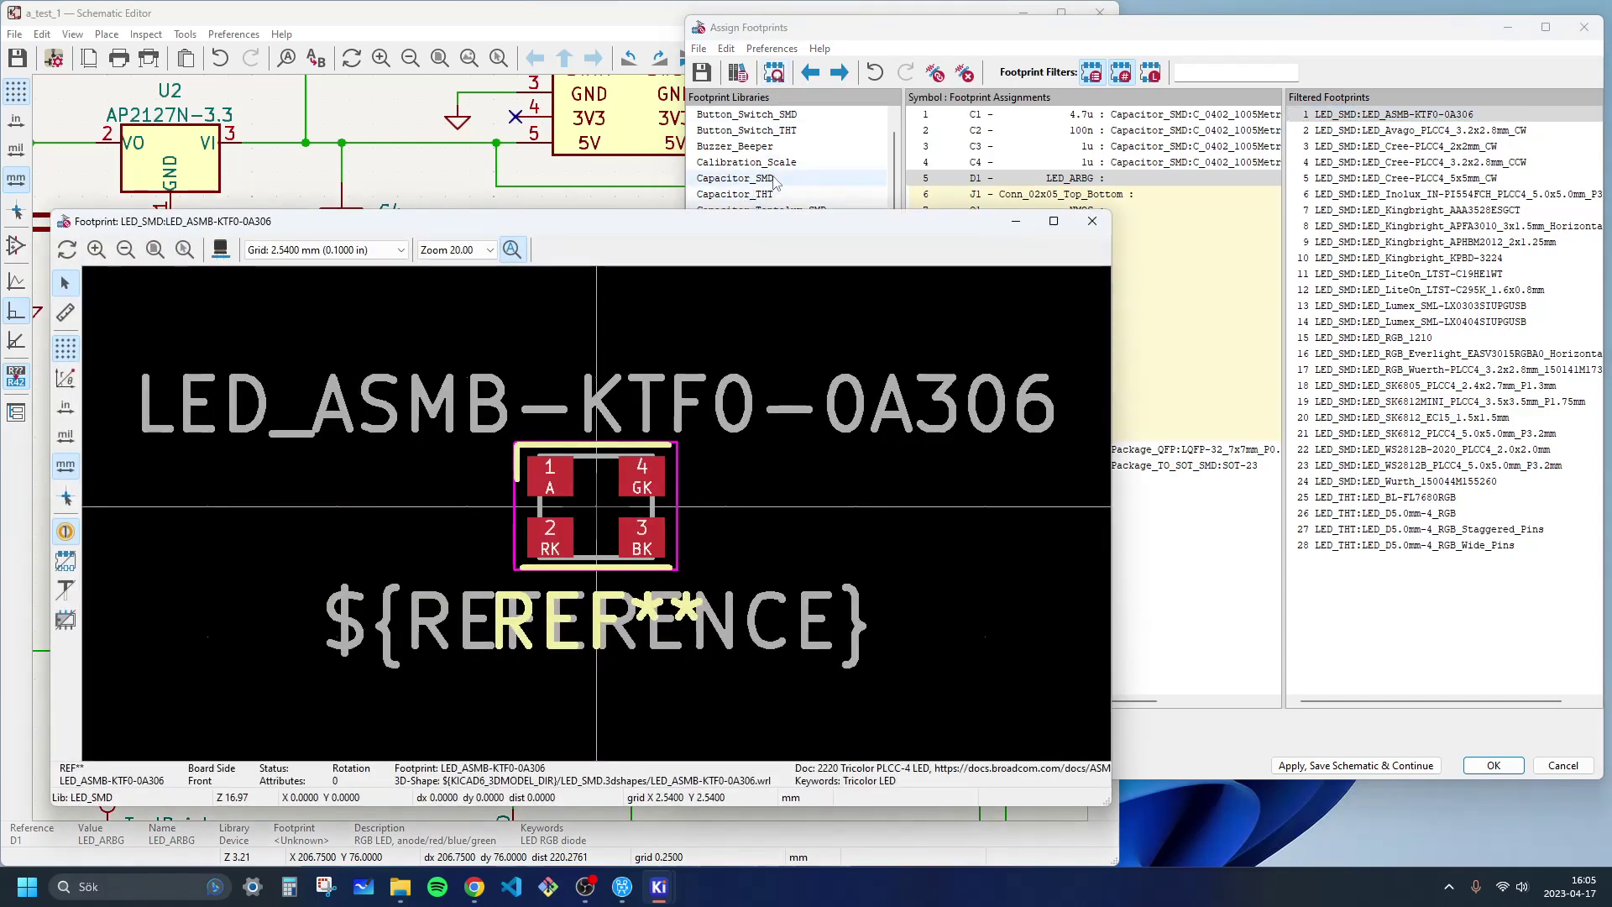
pyautogui.moveTo(672, 226); pyautogui.dragTo(629, 129)
pyautogui.moveTo(1065, 706); pyautogui.dragTo(848, 760)
pyautogui.moveTo(529, 126); pyautogui.dragTo(533, 106)
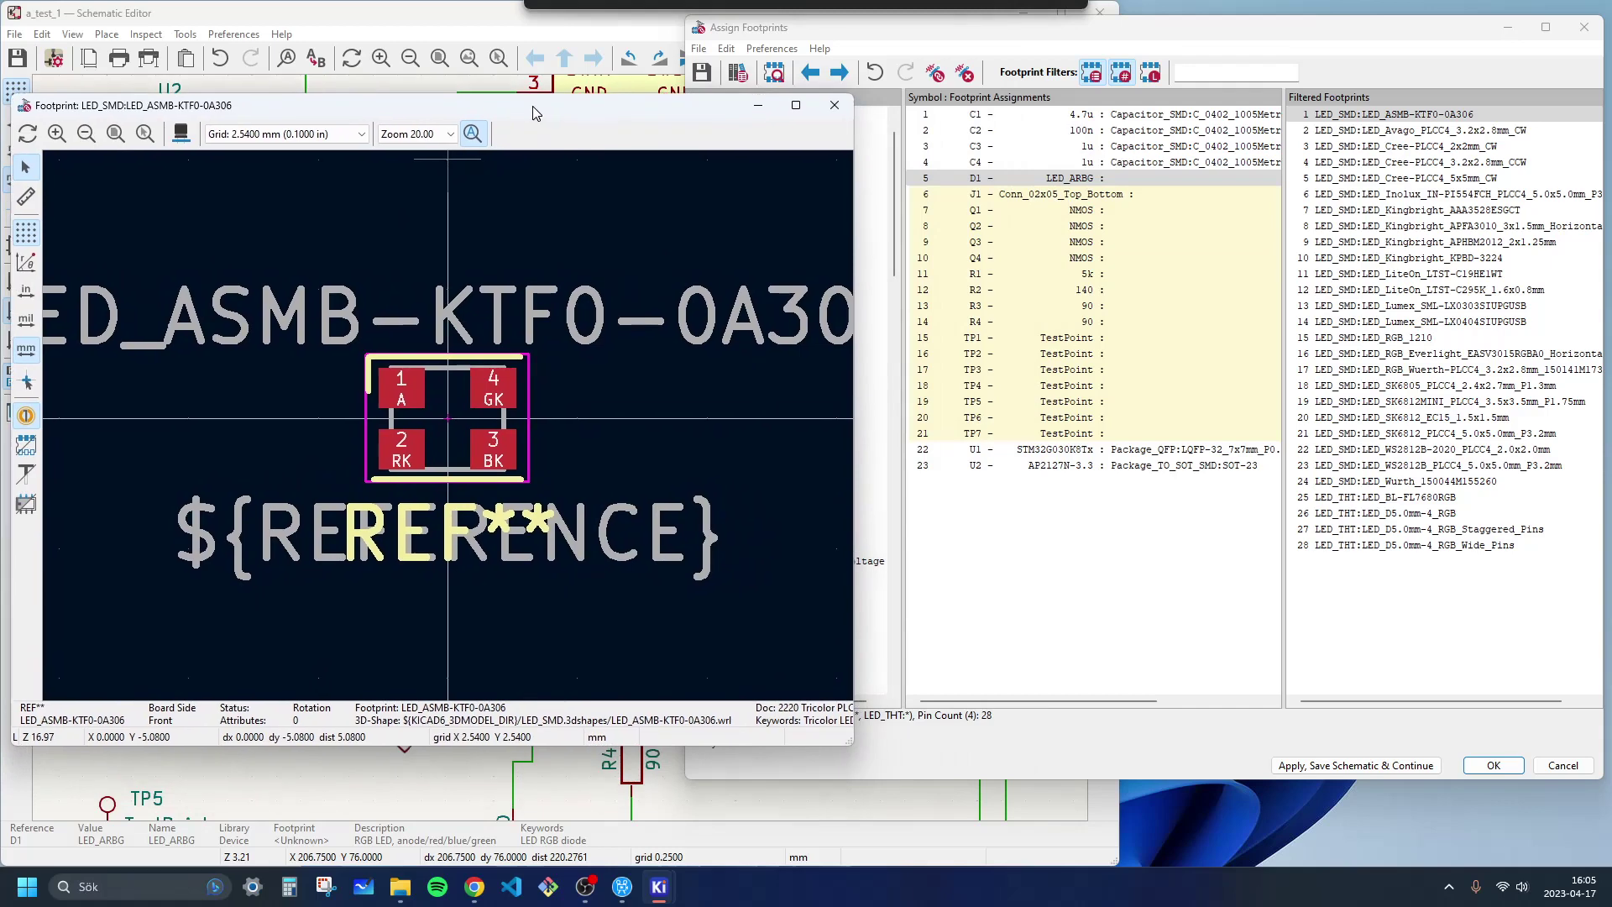
# Step: Switch to Chrome and examine the recommended solder pattern and package dimensions in the IN-S66TBTRGB LED datasheet
pyautogui.click(474, 887)
pyautogui.moveTo(1192, 18); pyautogui.dragTo(1268, 16)
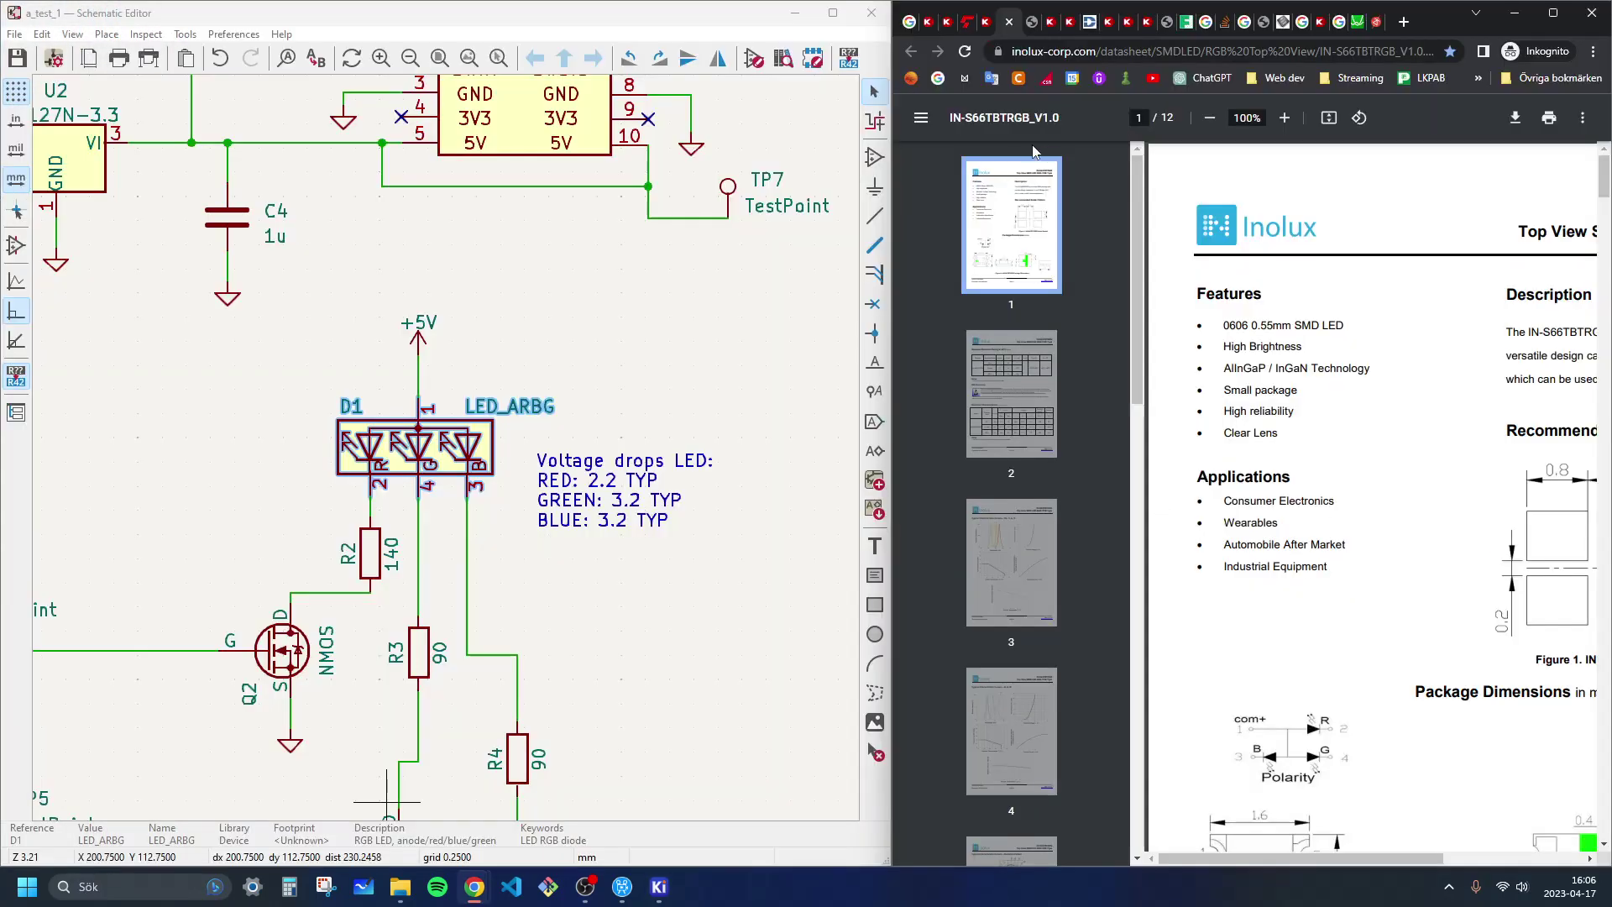
pyautogui.click(921, 118)
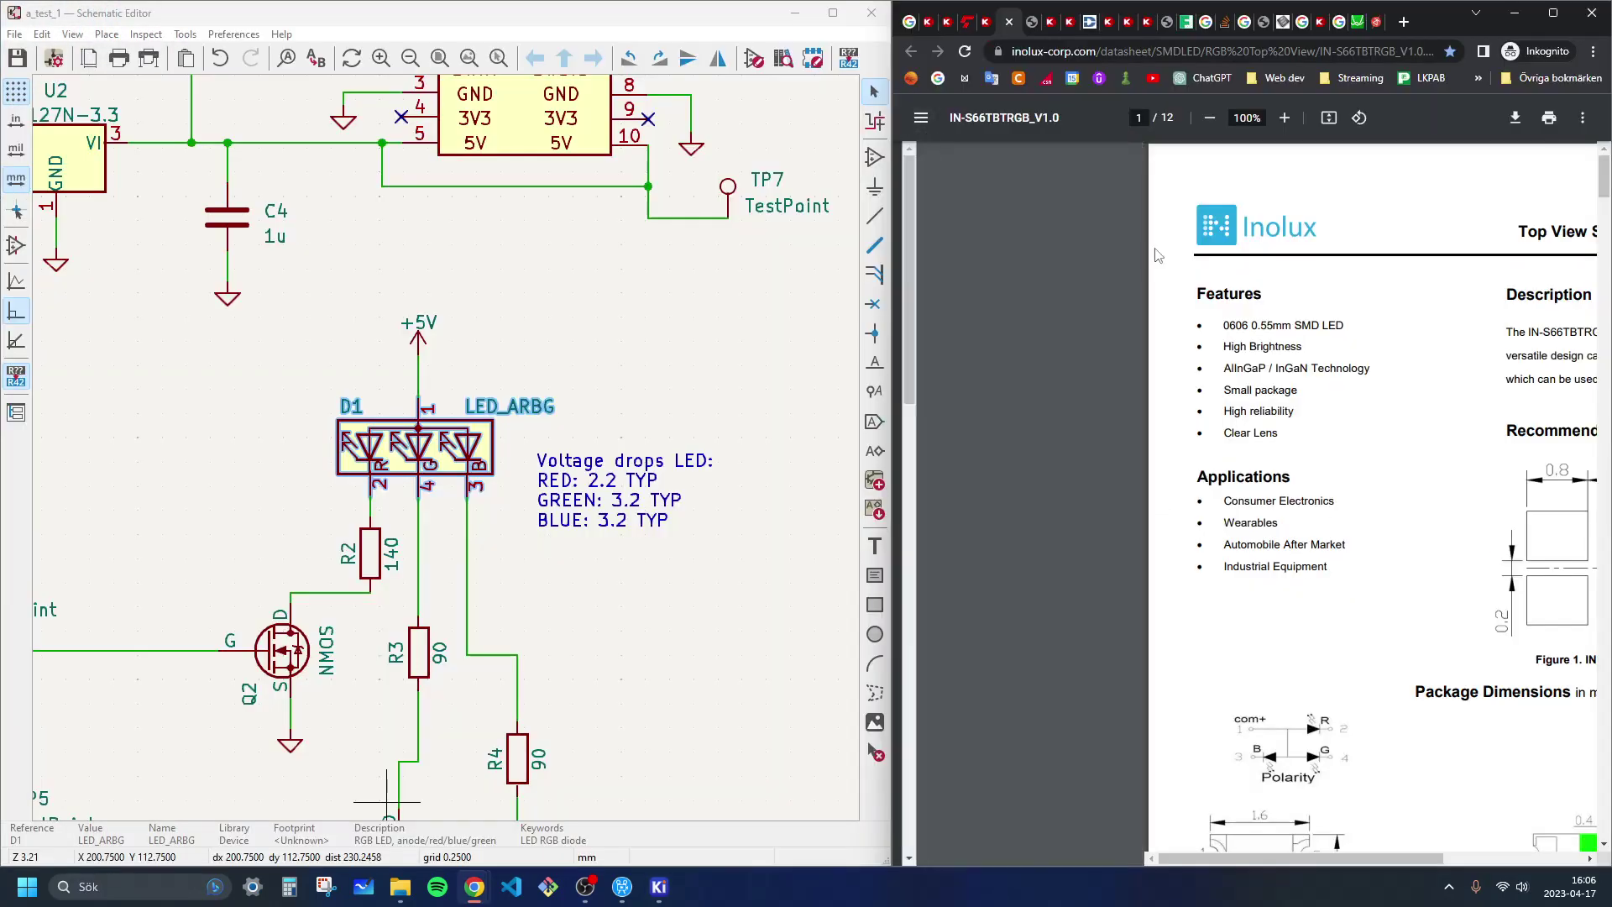
pyautogui.scroll(-3, 1285, 382)
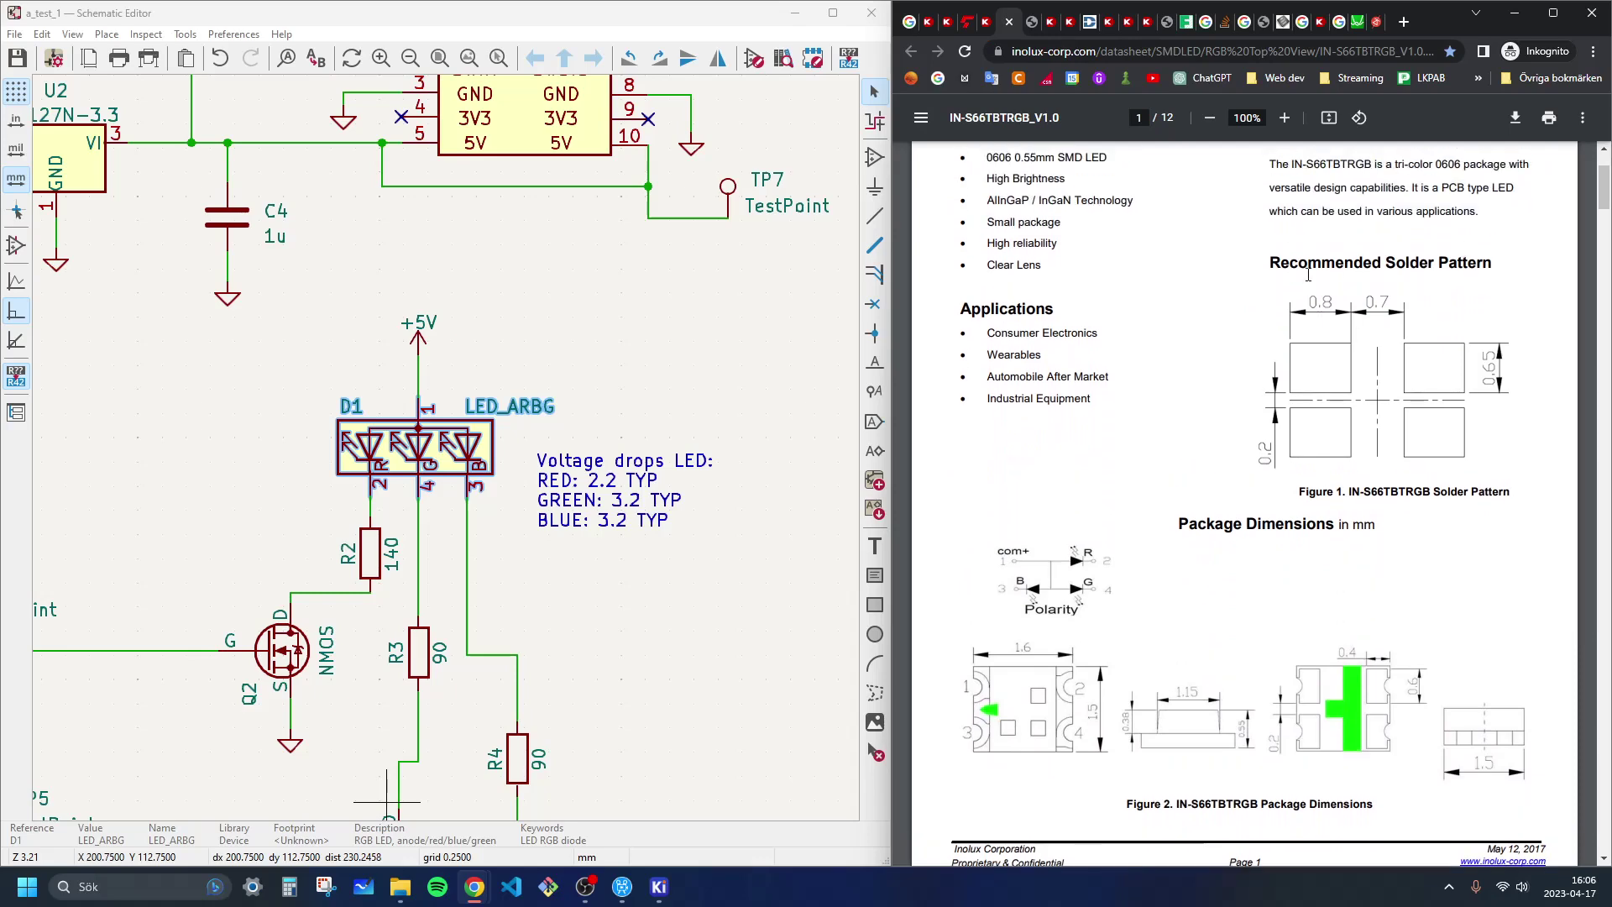
pyautogui.moveTo(1270, 262); pyautogui.dragTo(1498, 257)
pyautogui.click(1506, 260)
pyautogui.scroll(-3, 1369, 508)
# Step: Bring up the LED_ASMB-KTF0-0A306 footprint preview and measure the width of pad 1
pyautogui.moveTo(658, 887)
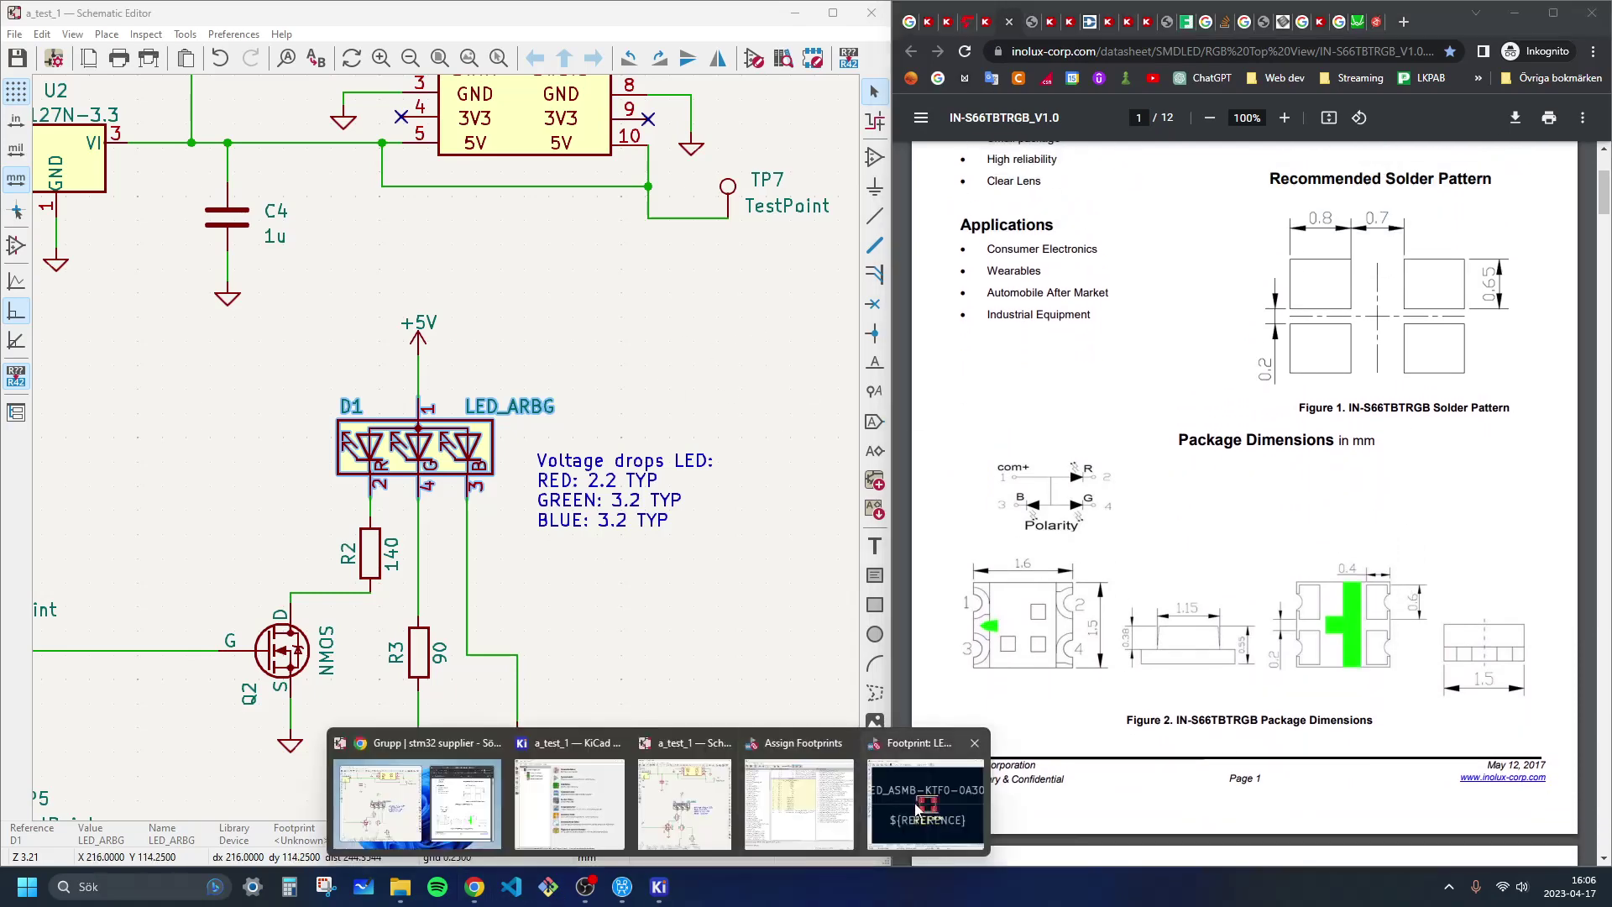
pyautogui.click(918, 808)
pyautogui.hotkey('ctrl', 'shift', 'm')
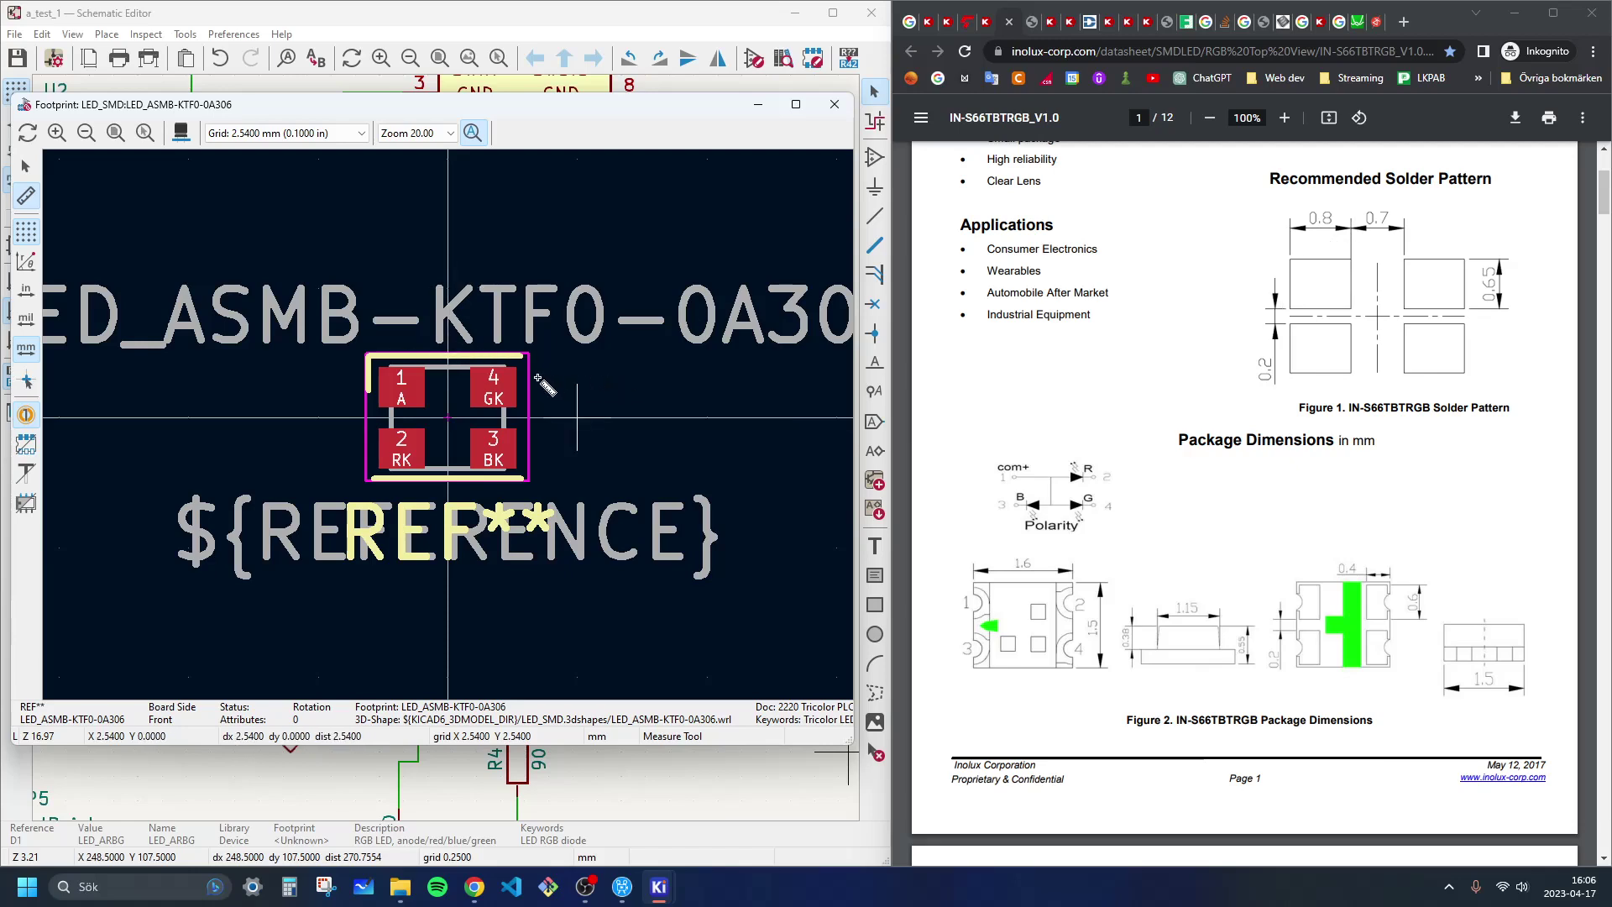
pyautogui.click(378, 366)
pyautogui.scroll(3, 424, 378)
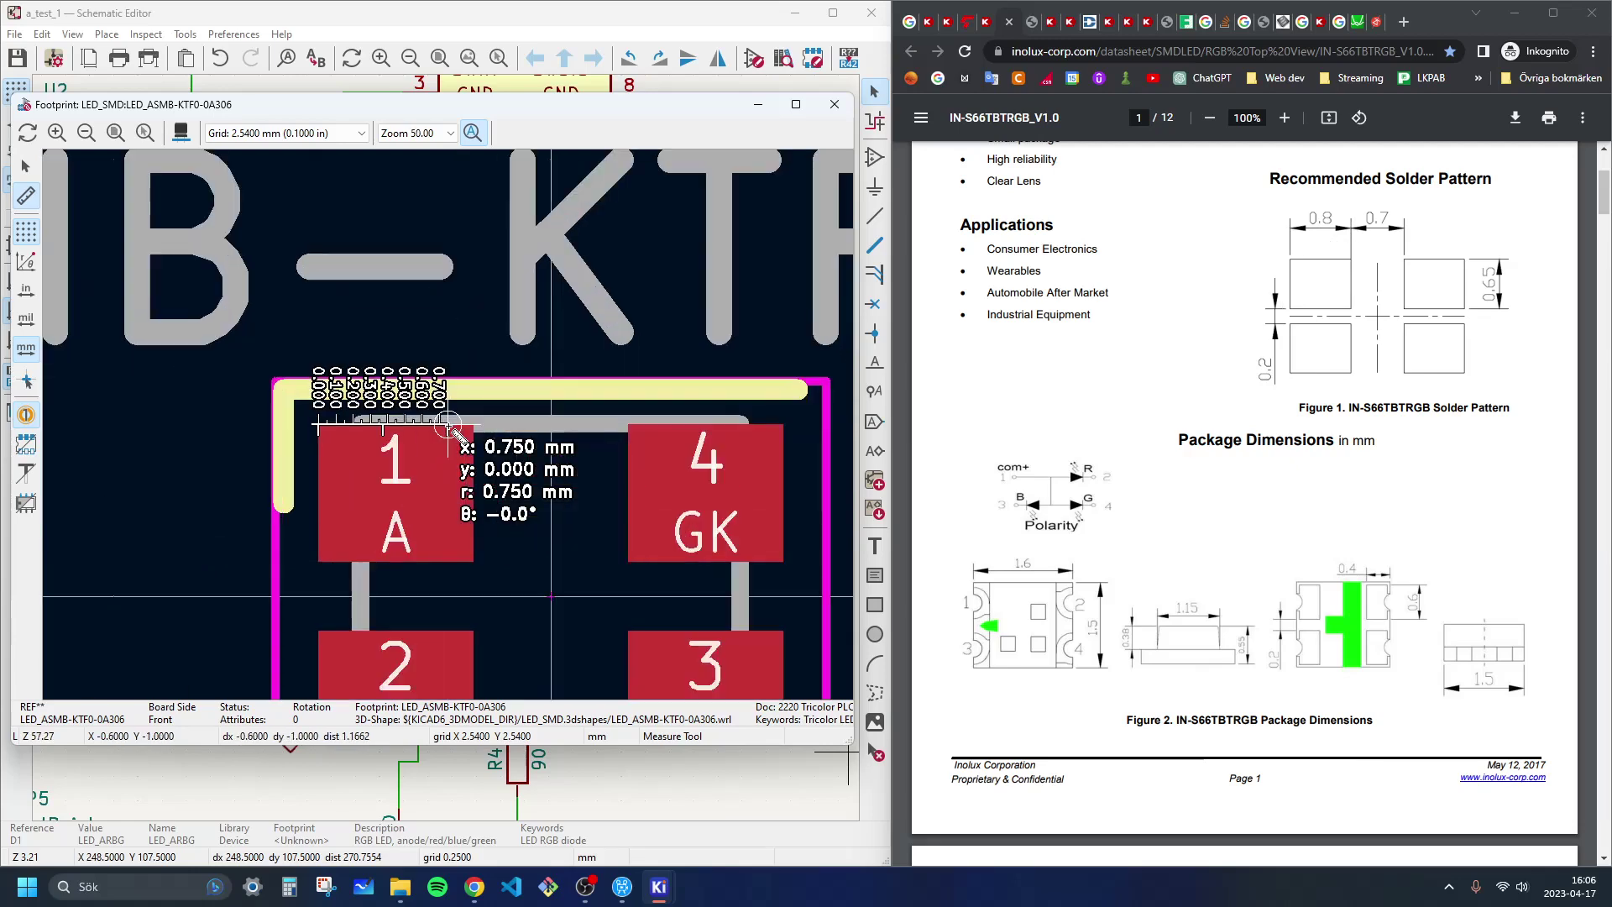
pyautogui.scroll(-5, 453, 432)
pyautogui.press('Escape')
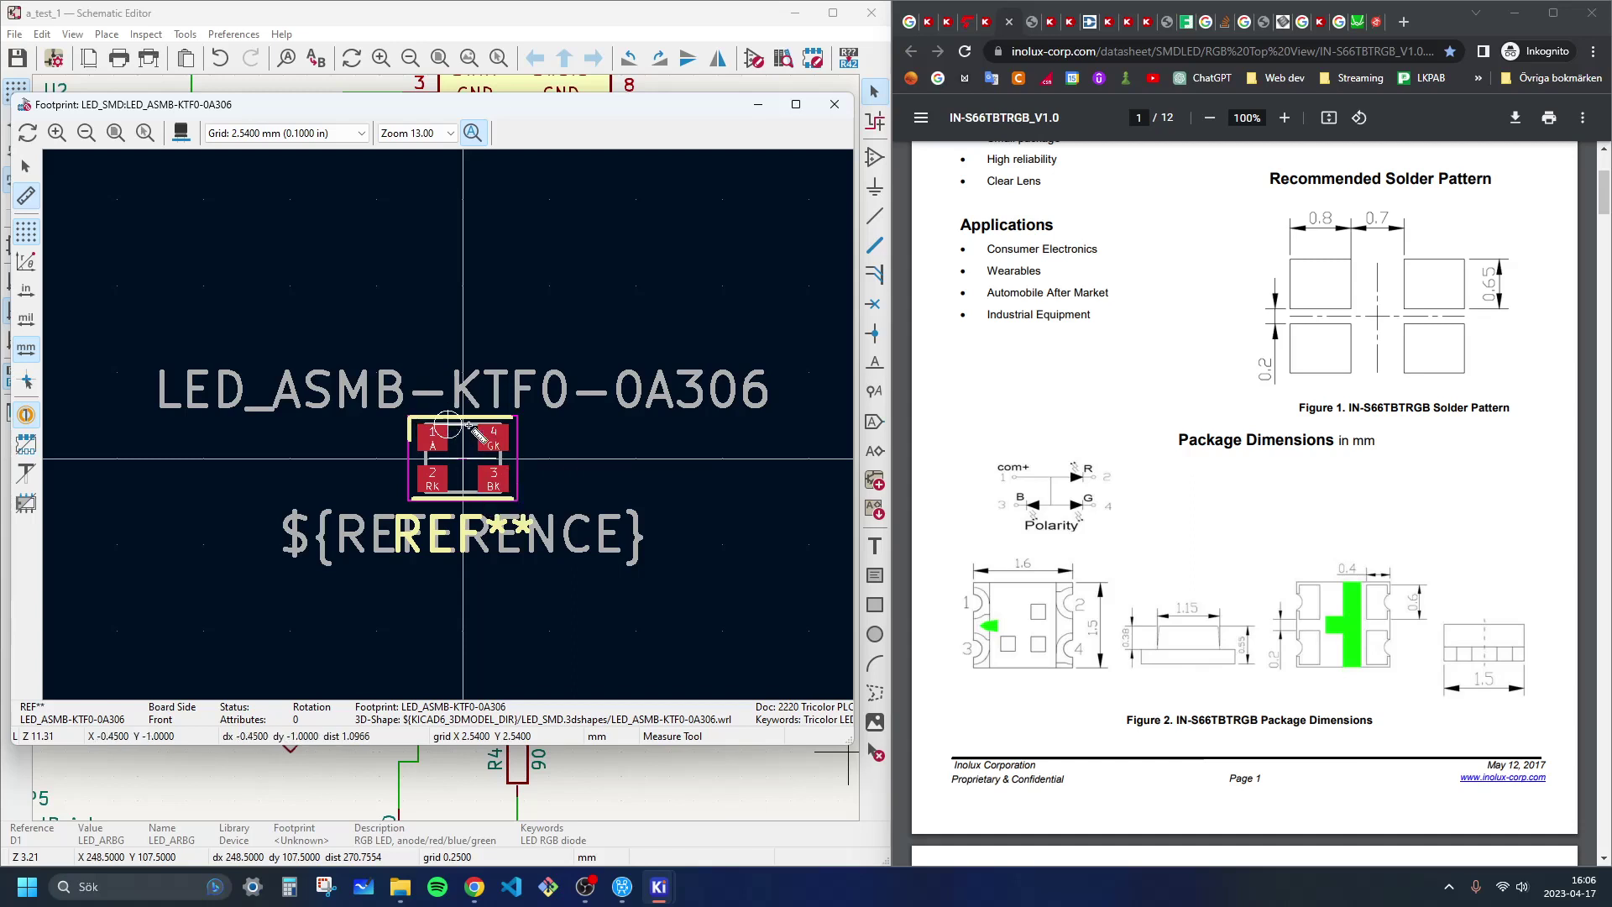
# Step: Measure the horizontal gap between pads 1 and 4 and the vertical gap between pads 1 and 2
pyautogui.scroll(2, 490, 380)
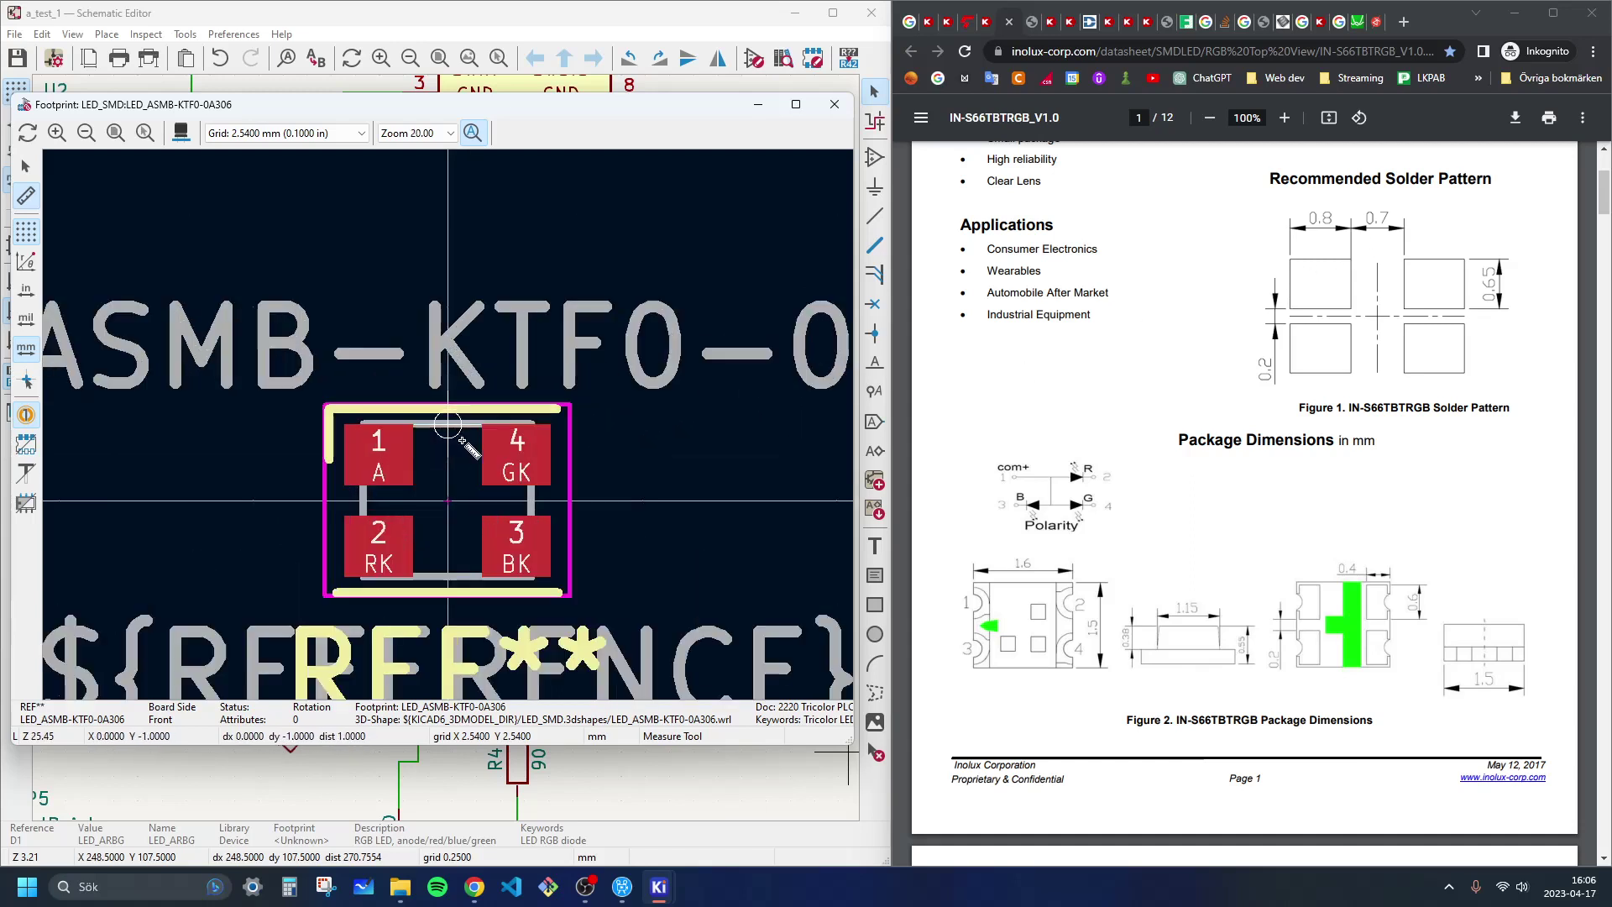
pyautogui.click(414, 425)
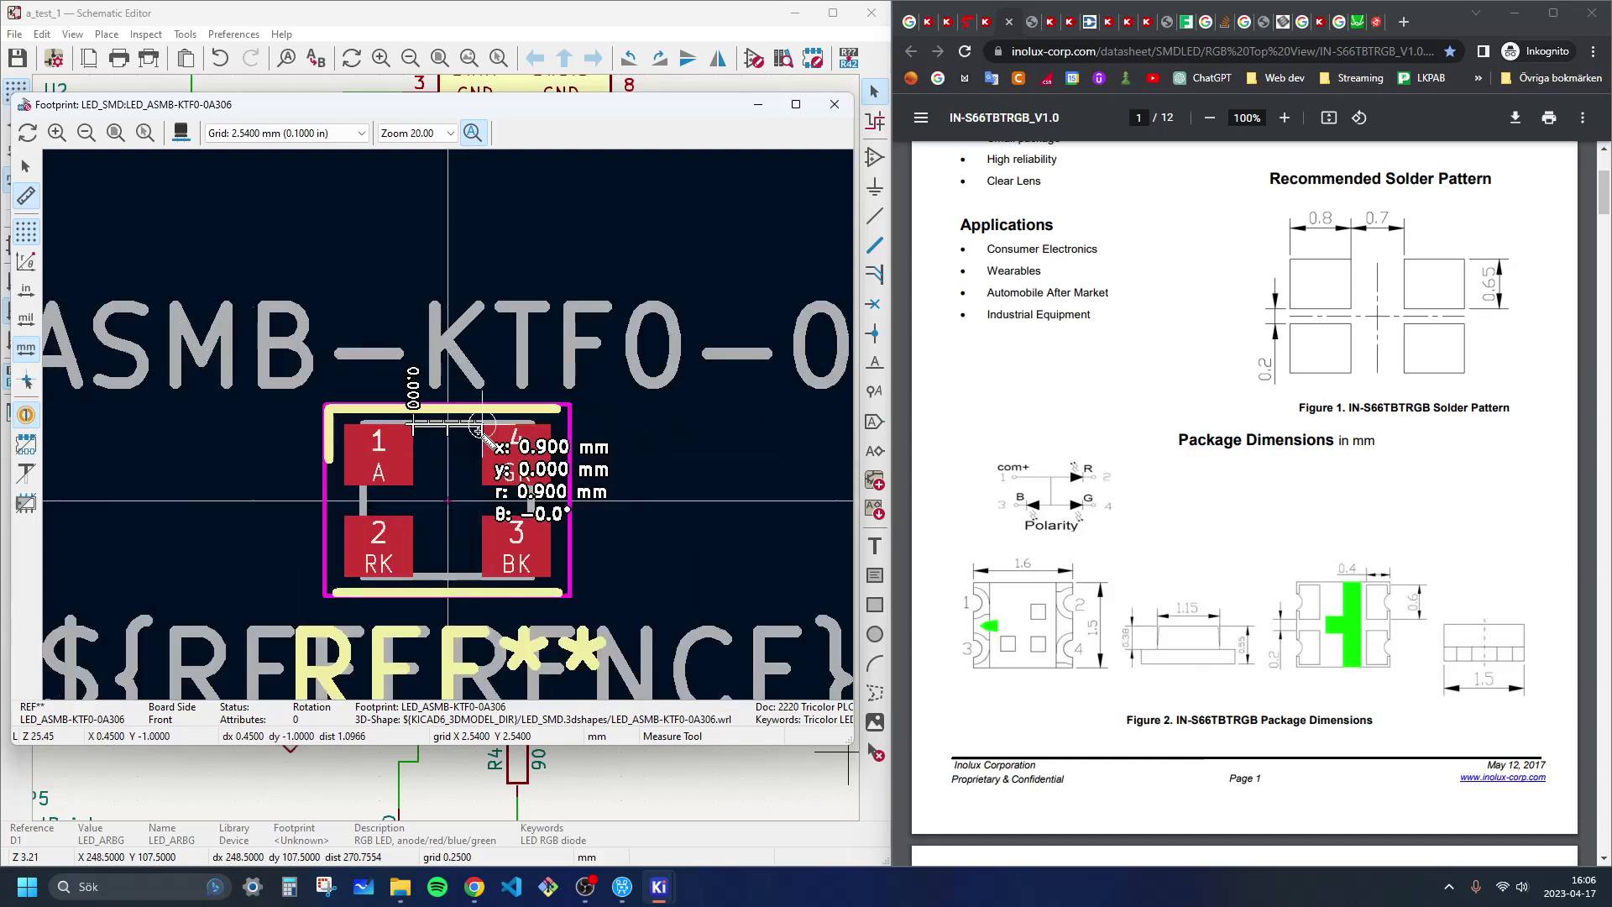
pyautogui.click(477, 425)
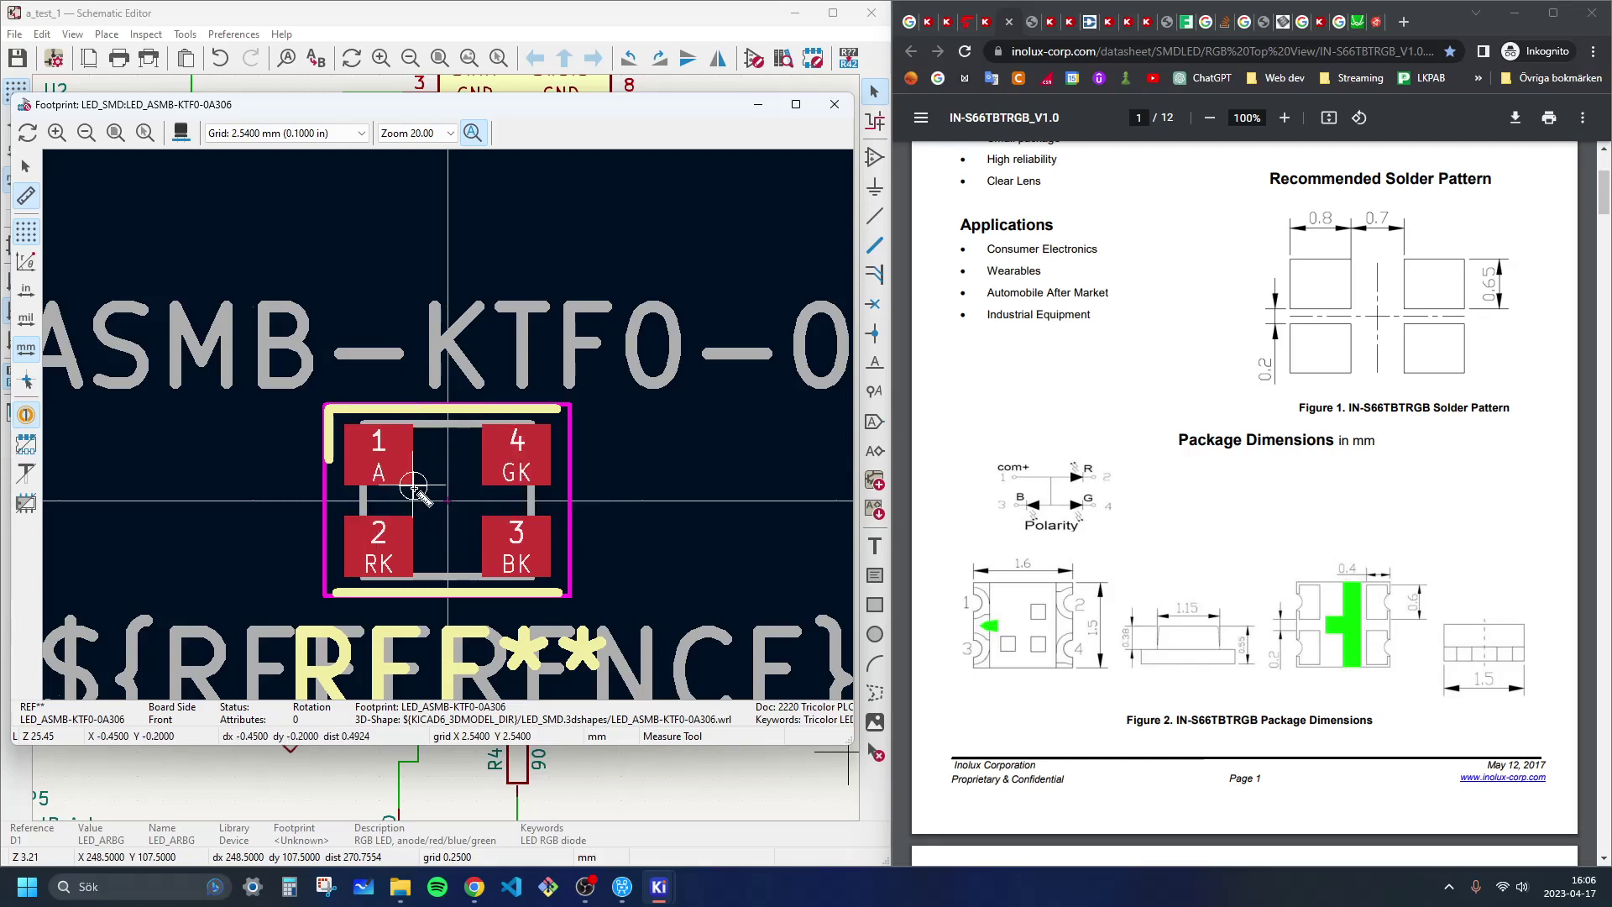
pyautogui.click(411, 485)
pyautogui.click(411, 514)
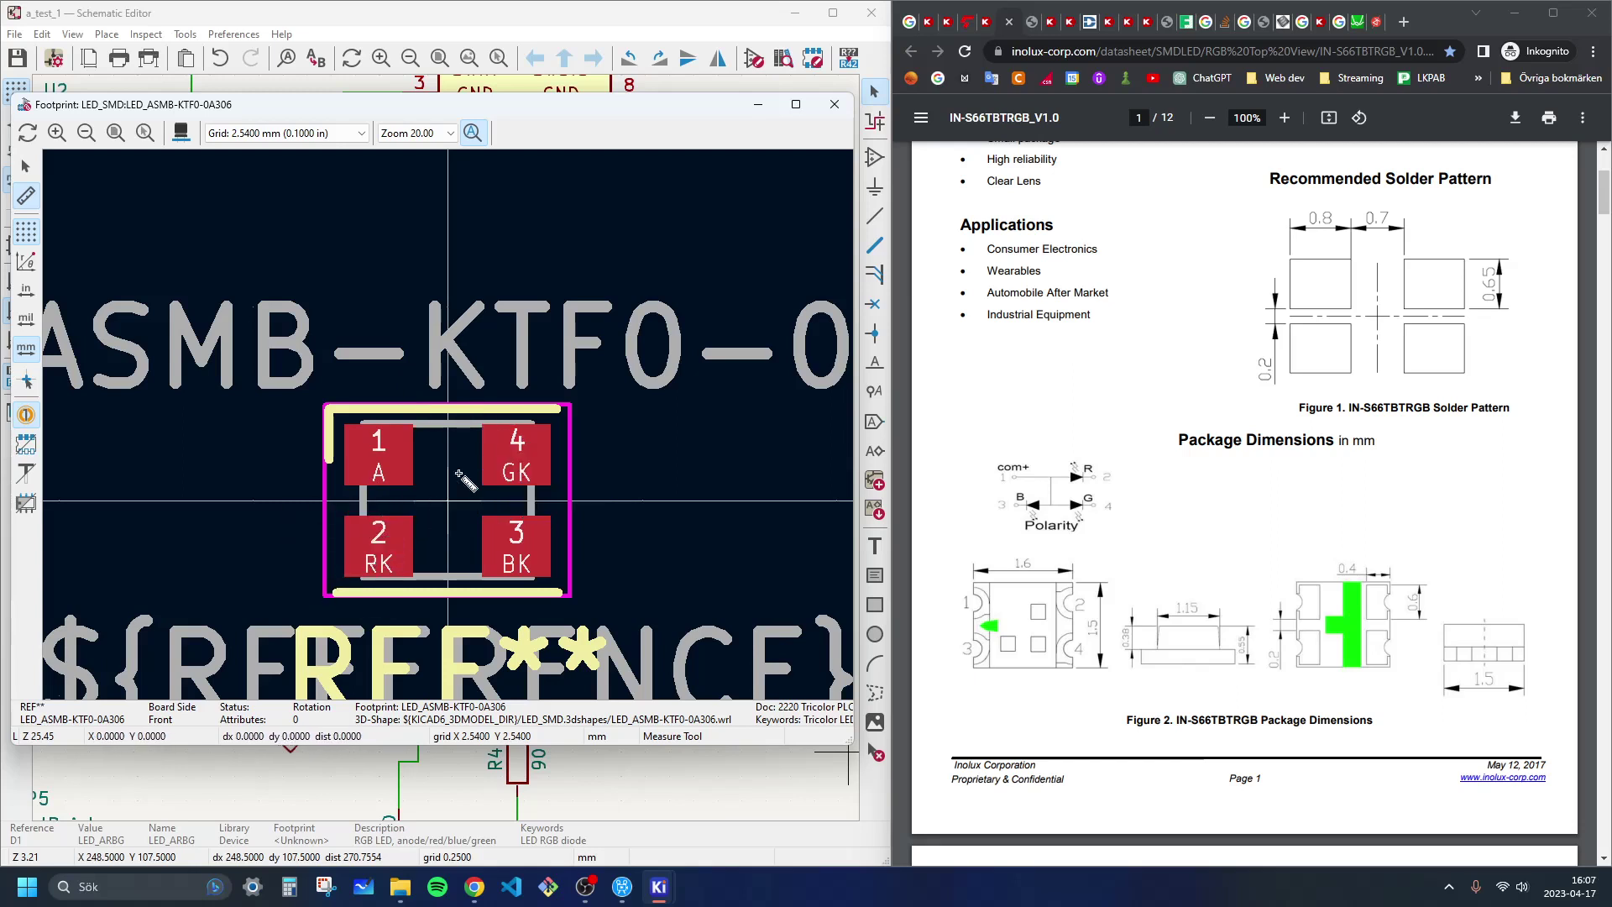
pyautogui.scroll(-2, 369, 382)
# Step: Return to the footprint assignment window, shift it slightly aside and close it without assigning a footprint to D1
pyautogui.moveTo(658, 886)
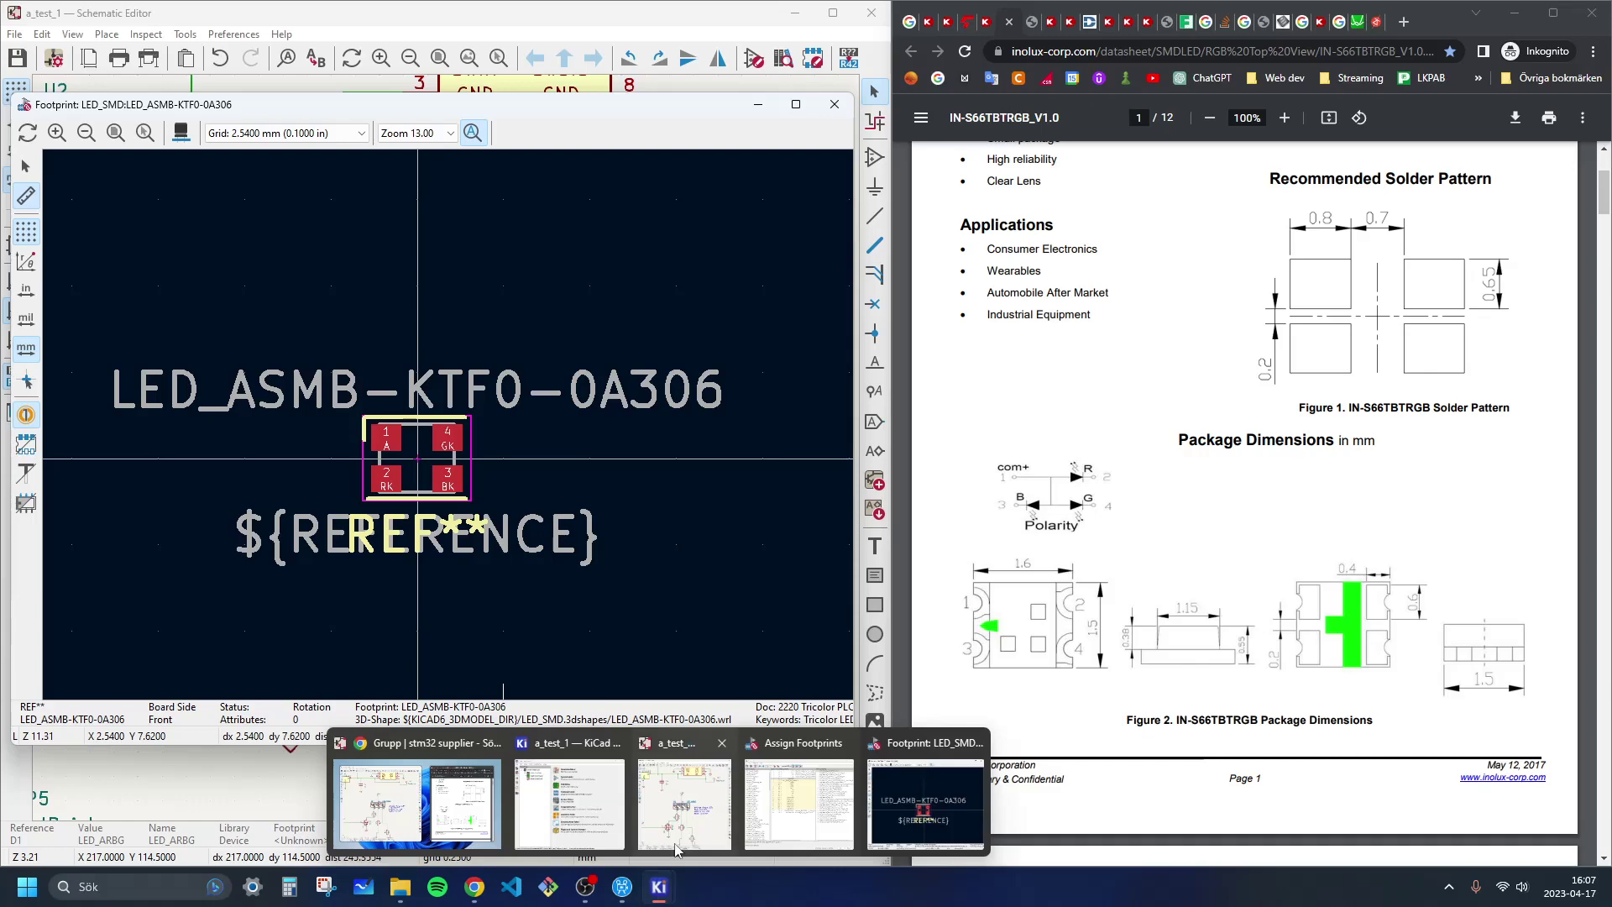
pyautogui.click(744, 793)
pyautogui.click(1427, 133)
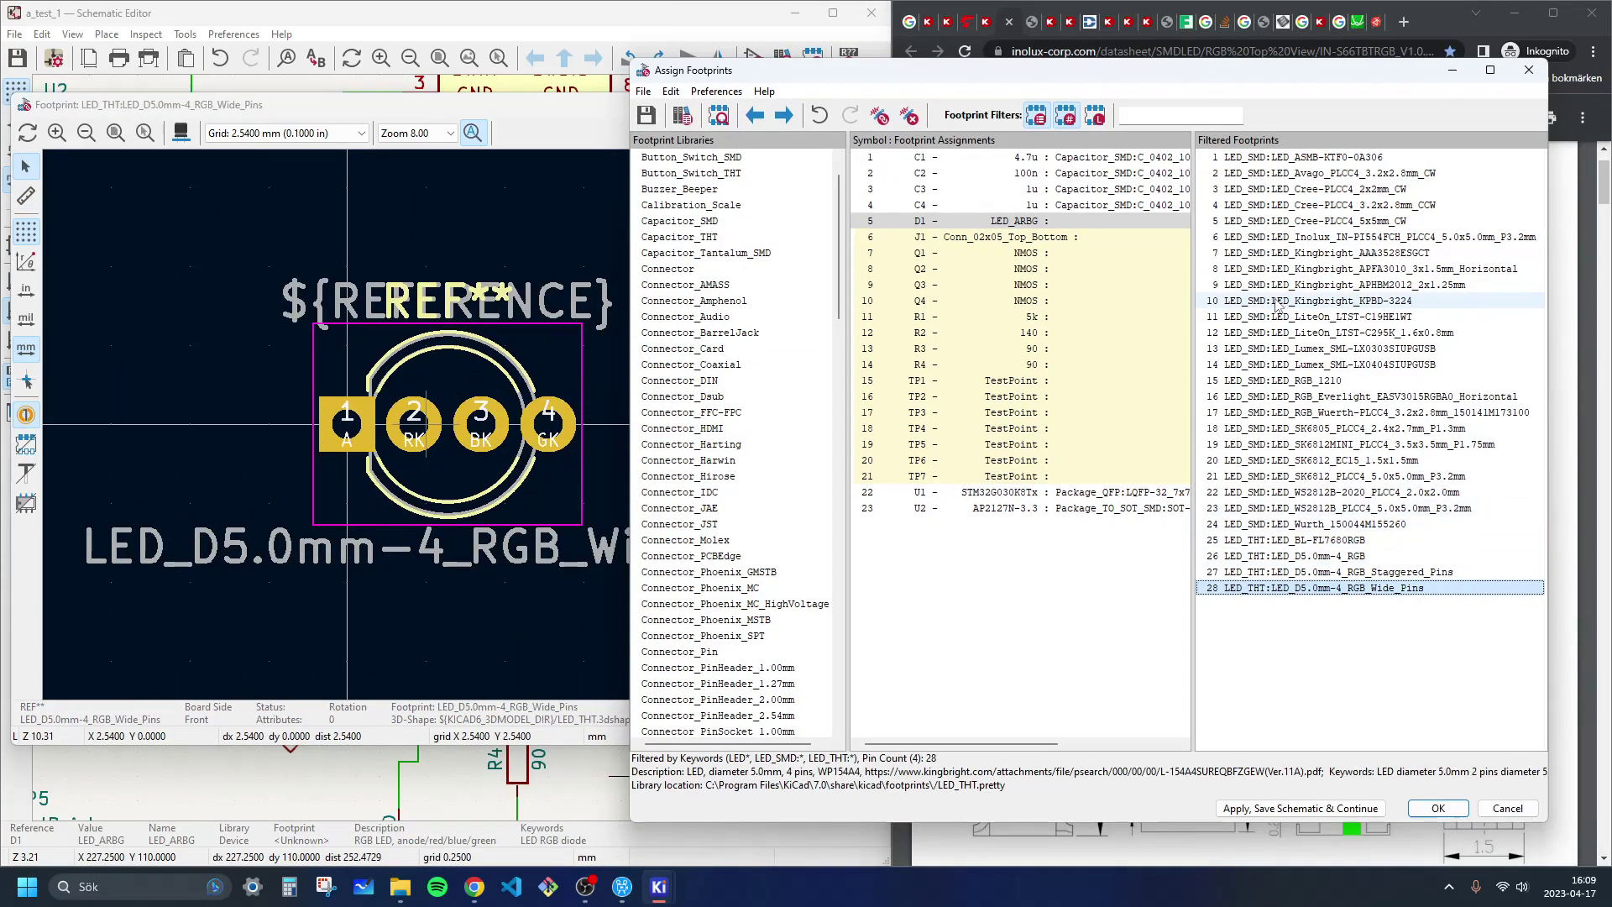
pyautogui.moveTo(949, 75); pyautogui.dragTo(909, 66)
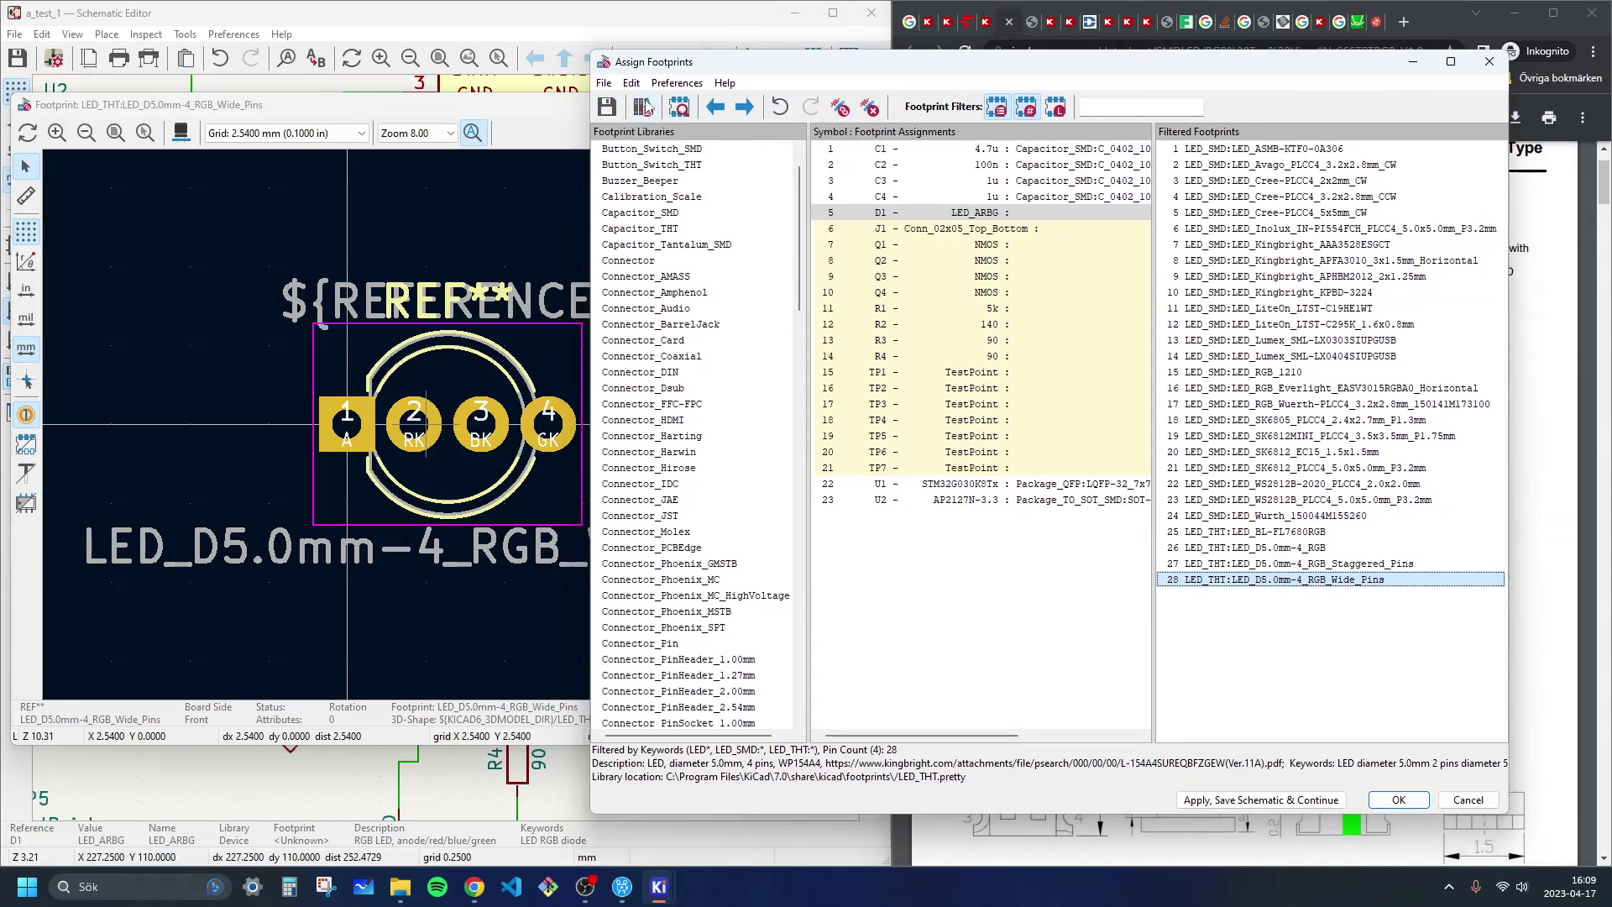
pyautogui.click(603, 83)
pyautogui.click(626, 137)
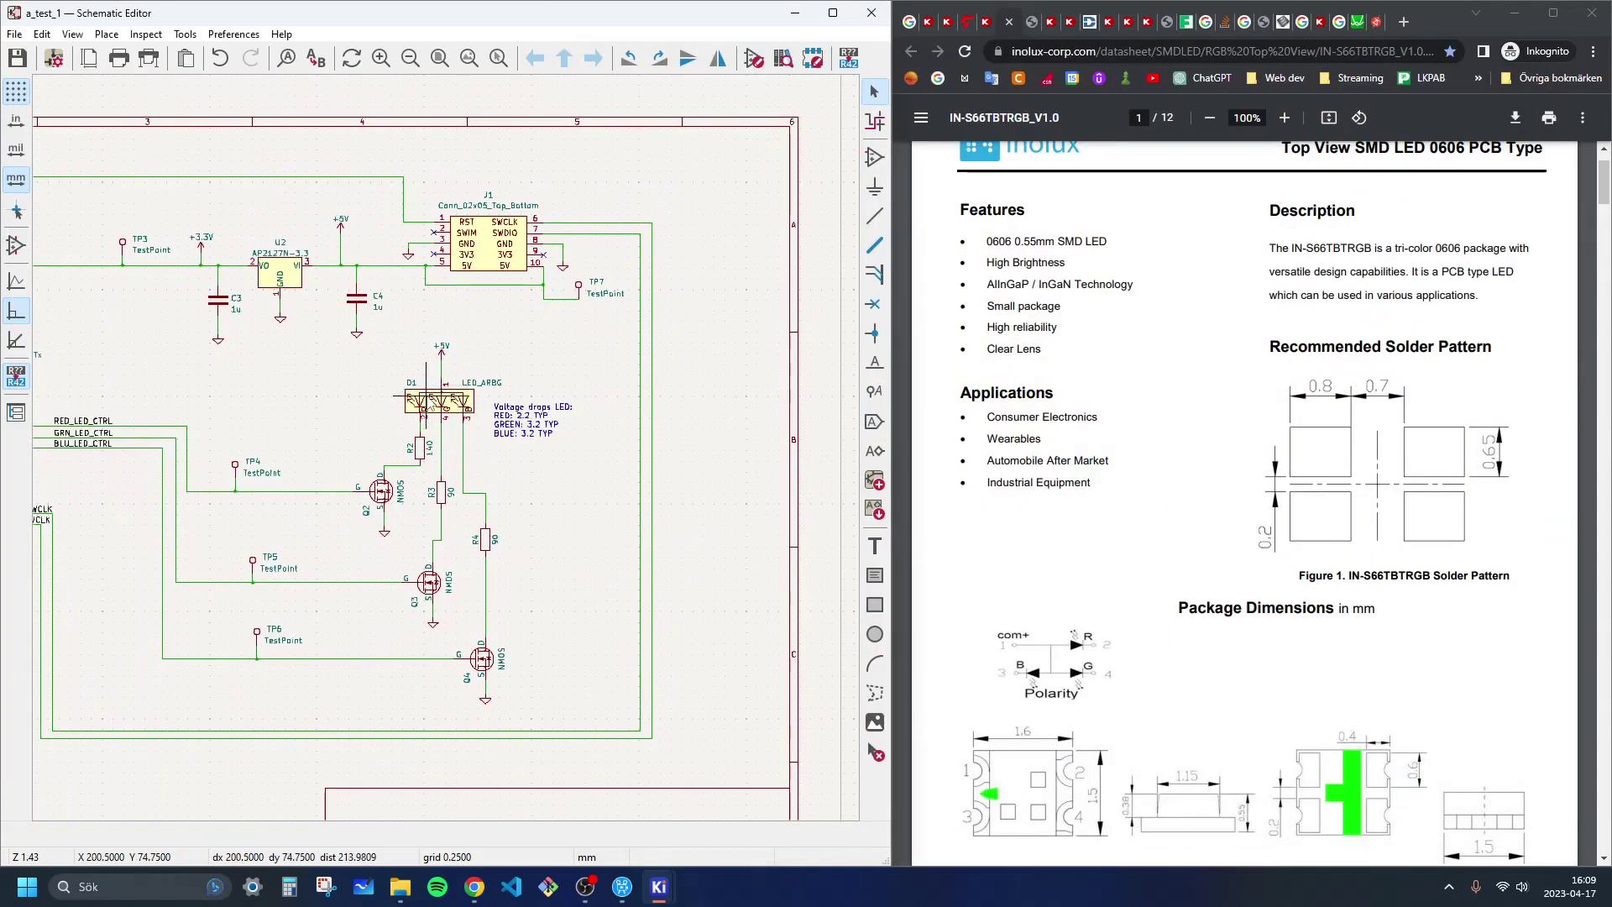
pyautogui.doubleClick(429, 395)
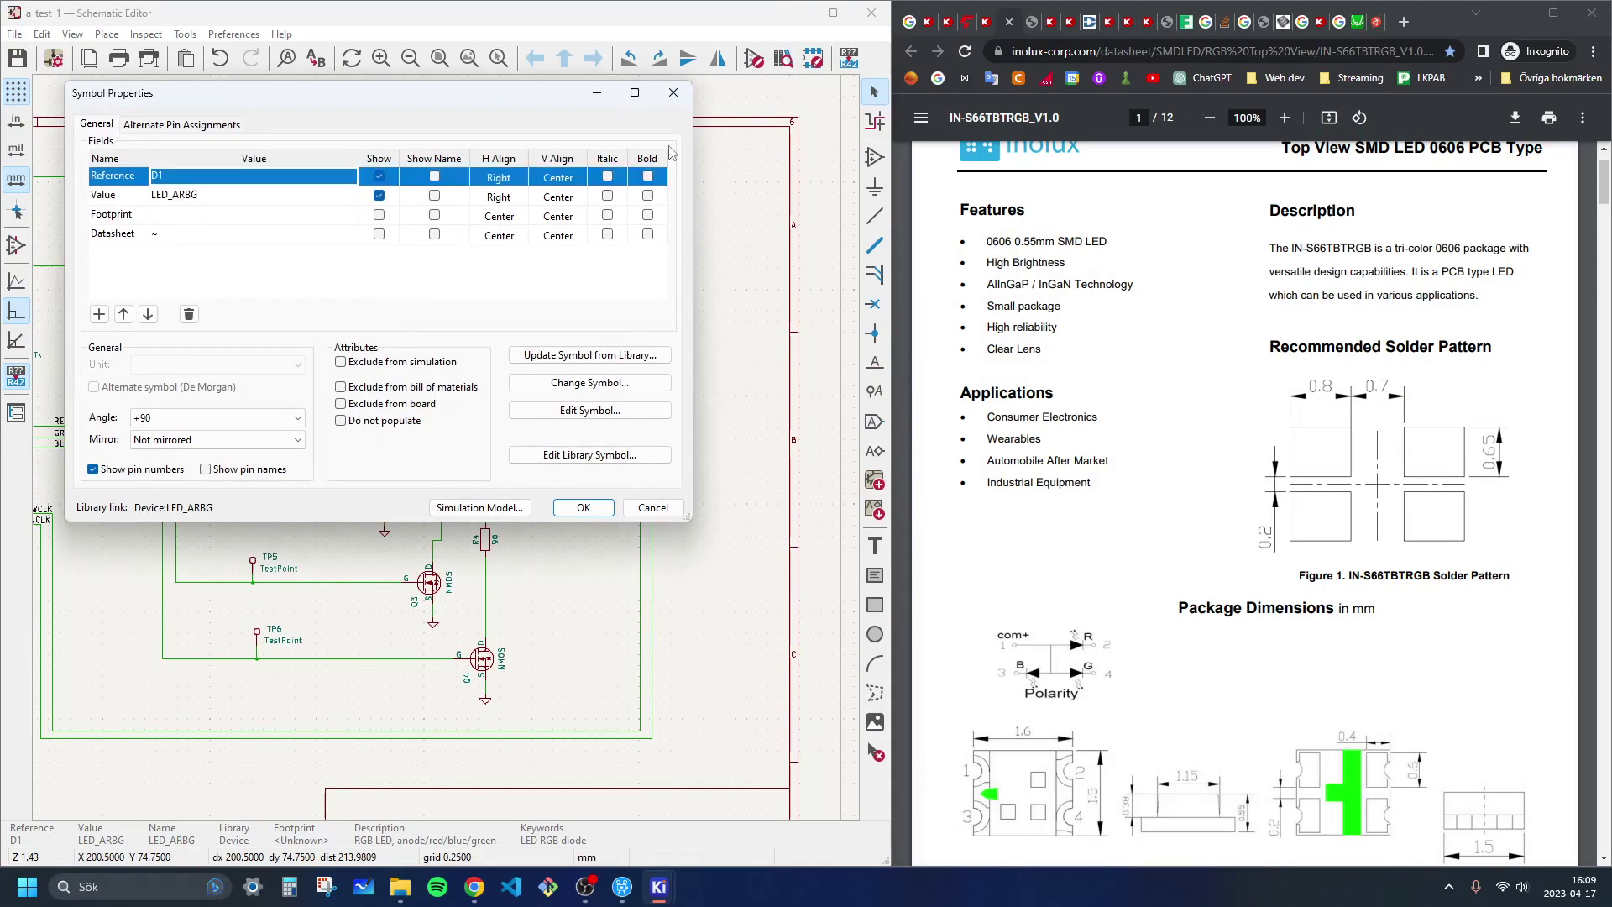
pyautogui.click(671, 95)
pyautogui.click(14, 34)
# Step: Open the Footprint Editor from the project manager and create a new SMD footprint named LED_ARGB
pyautogui.click(659, 887)
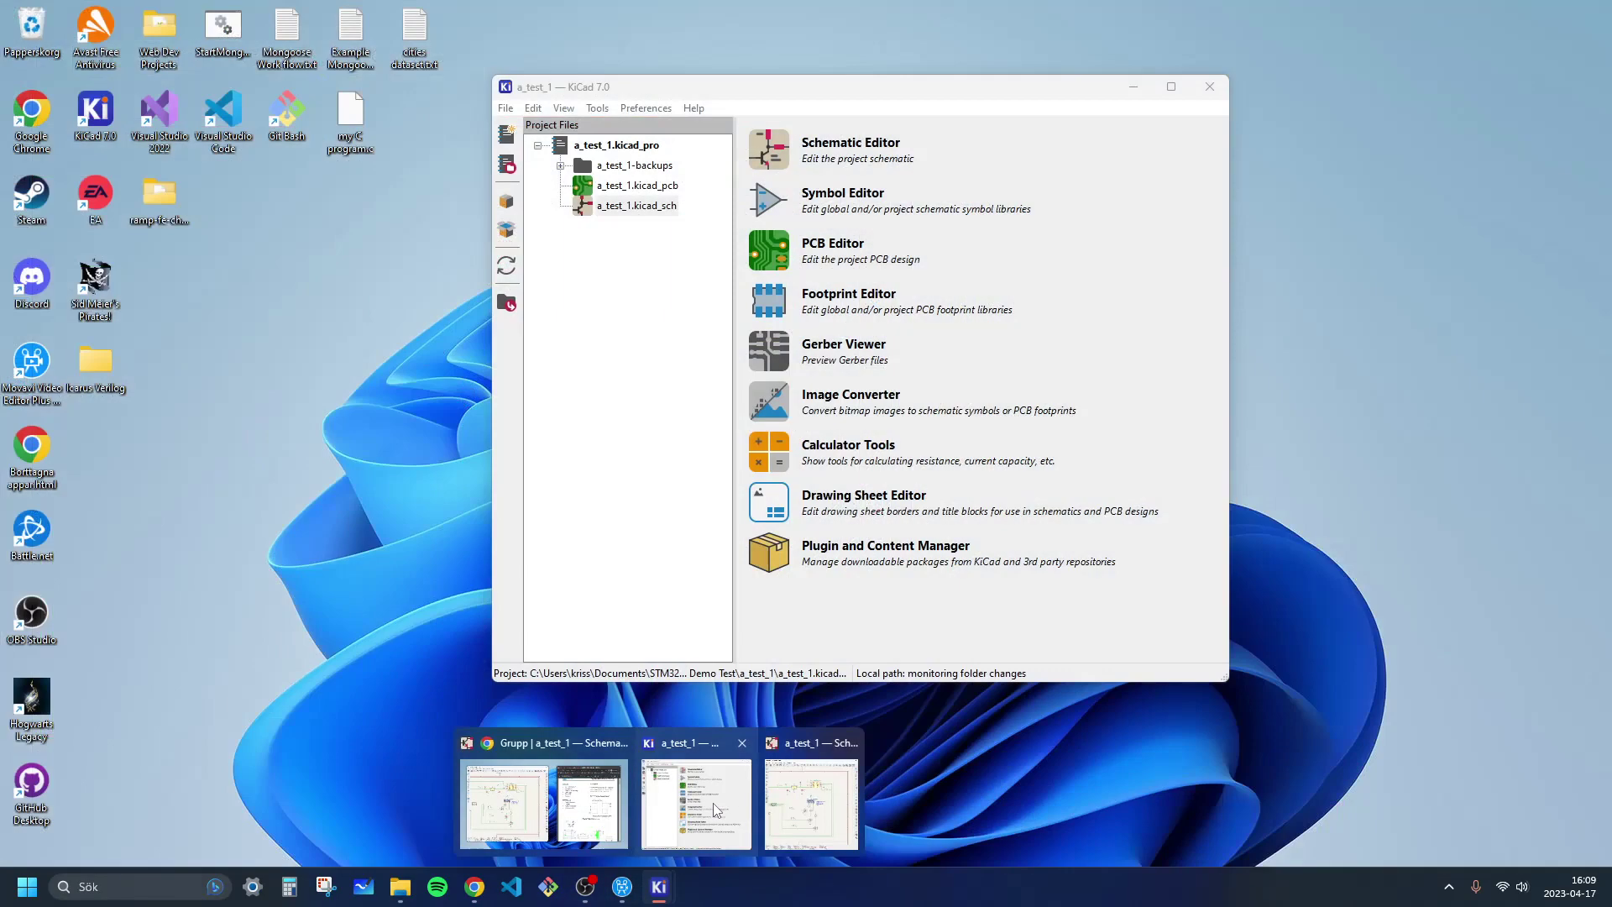
pyautogui.click(713, 802)
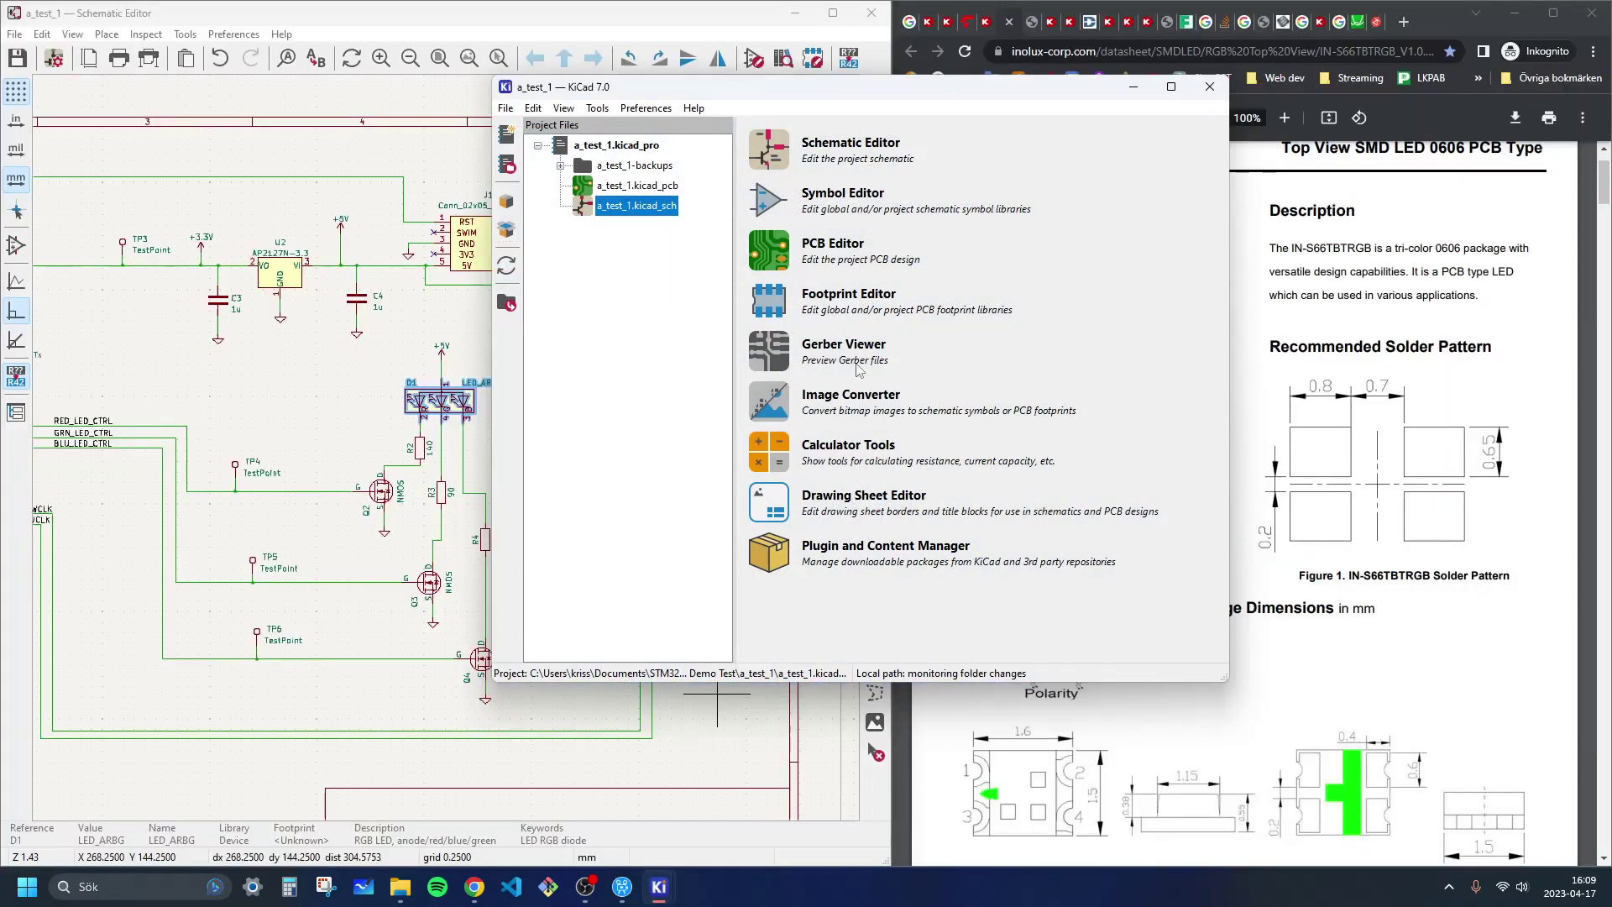
pyautogui.click(832, 299)
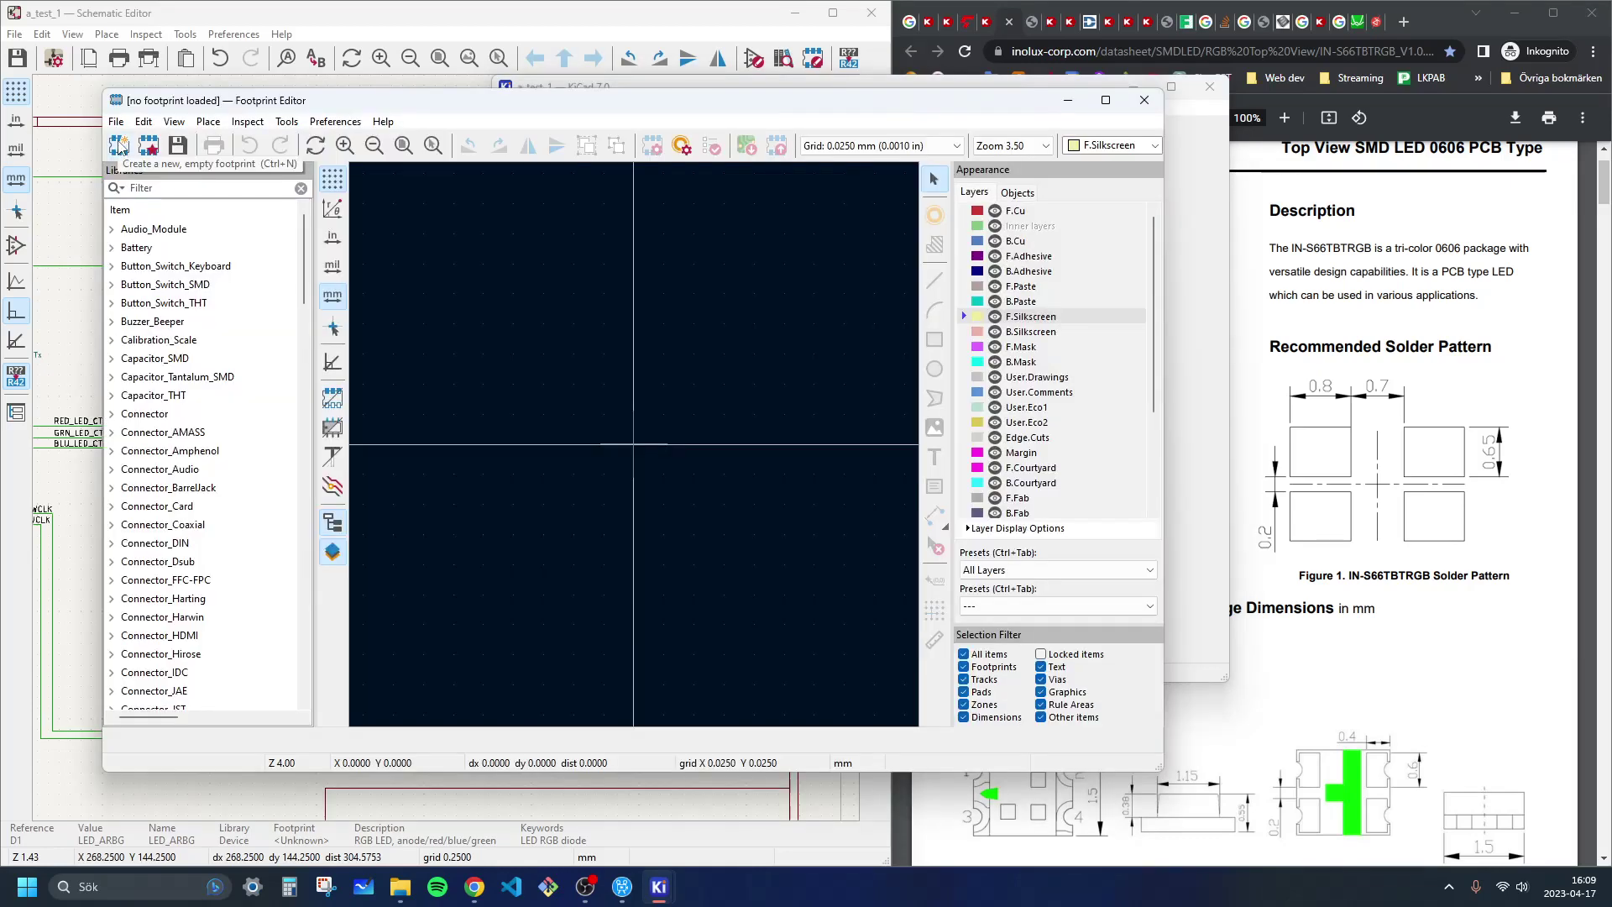
pyautogui.click(119, 146)
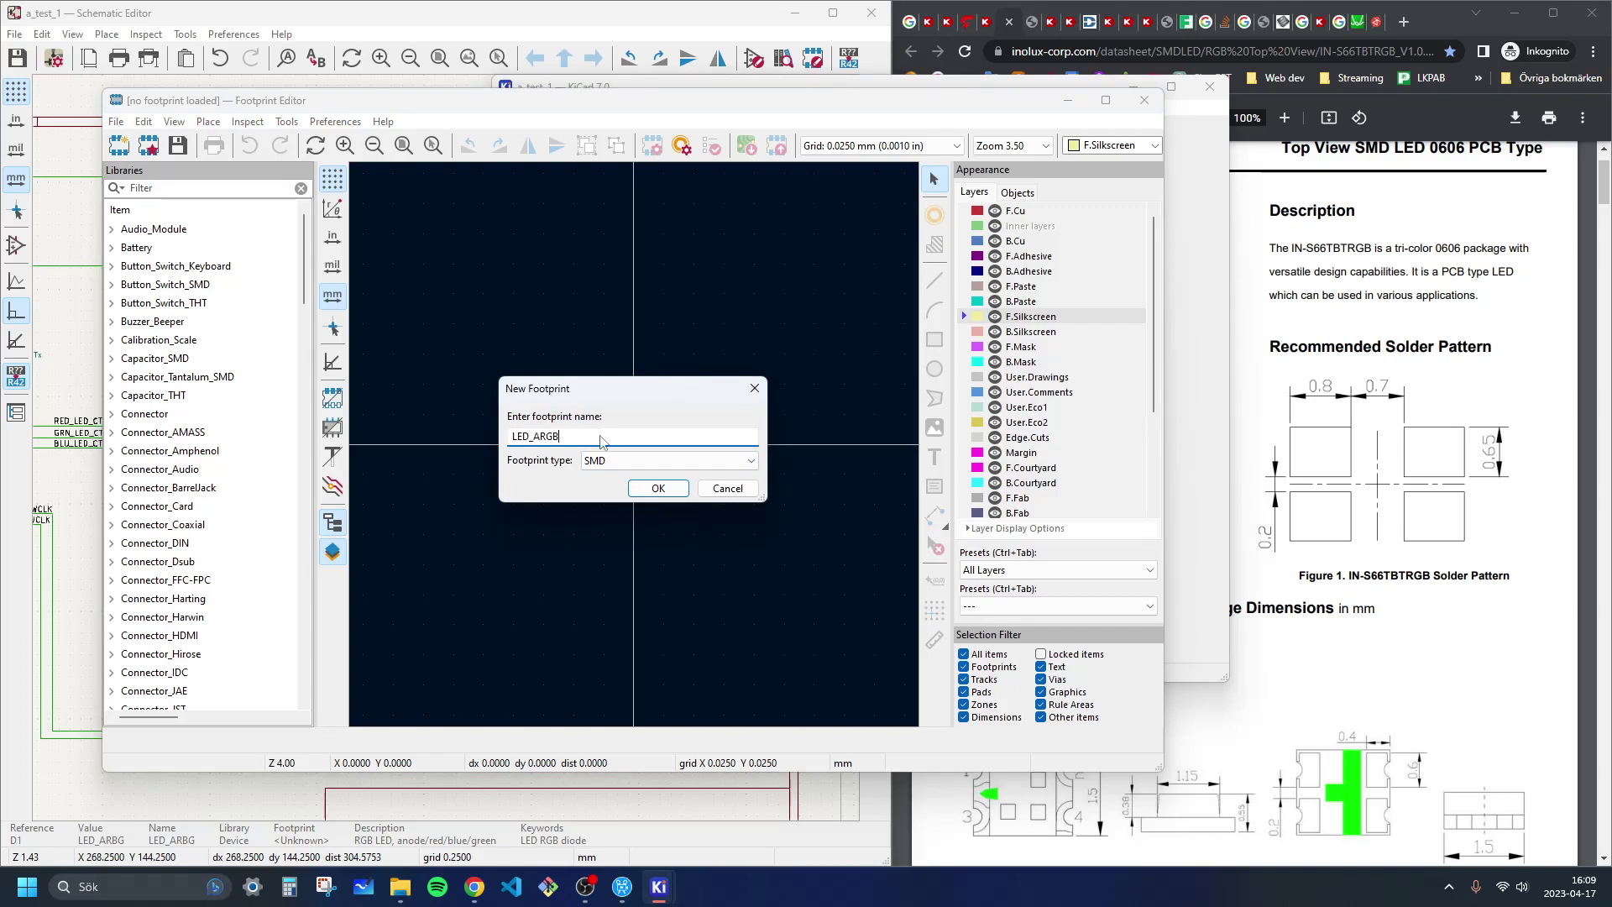
pyautogui.write('LED_ARGB')
pyautogui.press('Return')
# Step: Move the REF** text above the origin and place the LED_ARGB and ${REFERENCE} texts one under the other below it
pyautogui.click(620, 436)
pyautogui.moveTo(620, 436); pyautogui.dragTo(635, 315)
pyautogui.moveTo(634, 484); pyautogui.dragTo(640, 548)
pyautogui.moveTo(638, 544); pyautogui.dragTo(636, 571)
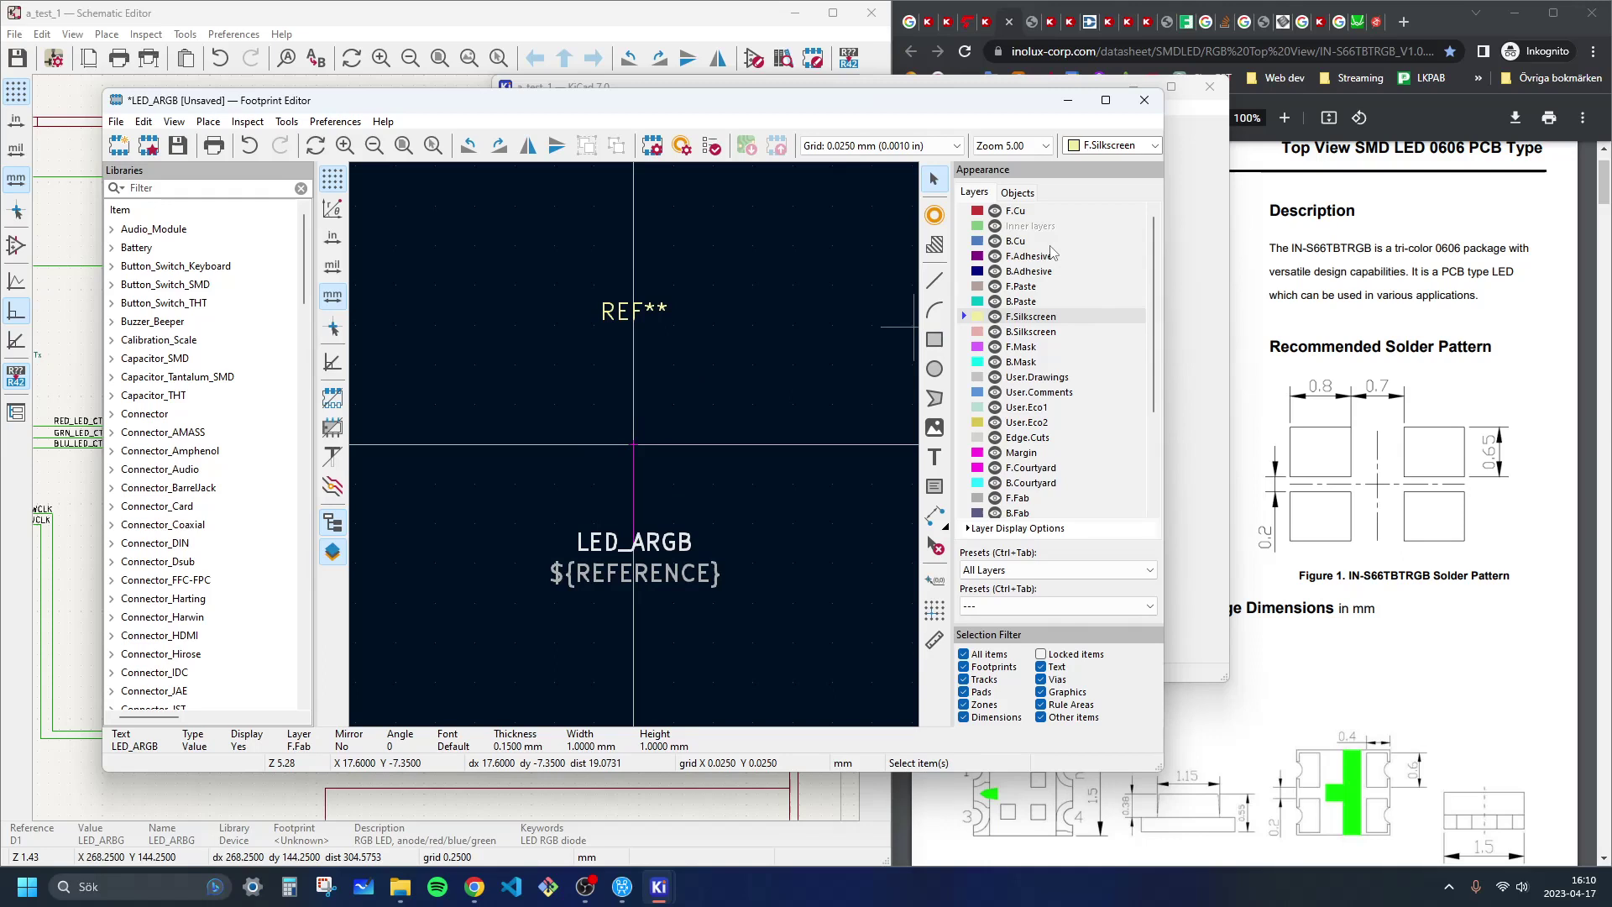
# Step: Draw a rectangle of about 5.03 × 4.98 mm centred around the origin on the F.Silkscreen layer
pyautogui.click(1031, 211)
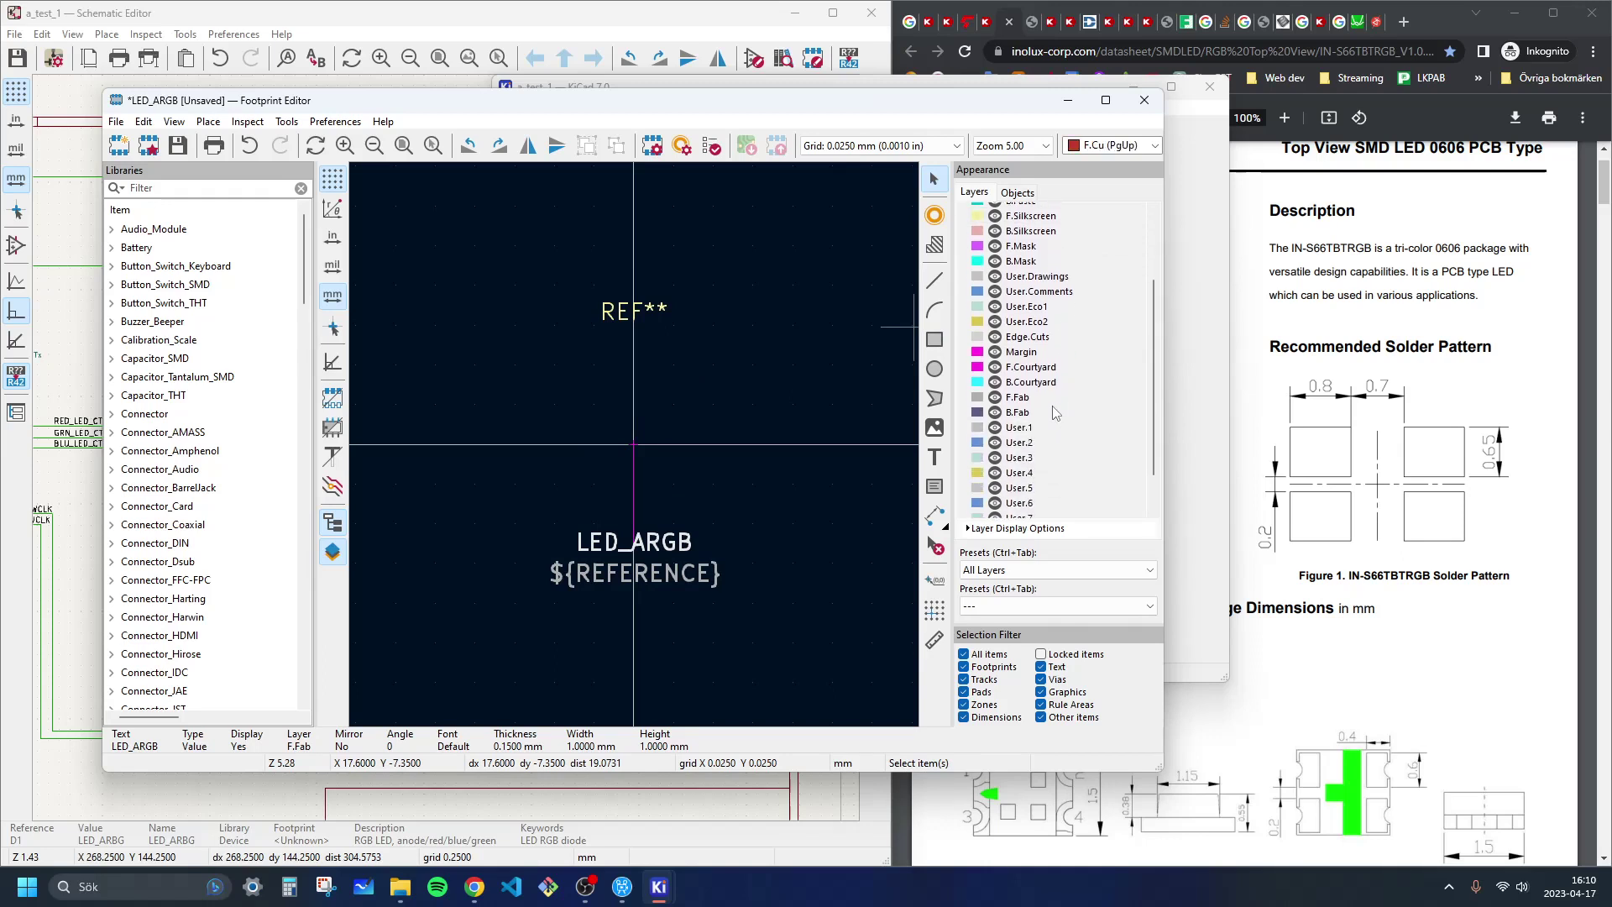
pyautogui.scroll(-3, 1056, 412)
pyautogui.scroll(4, 1092, 409)
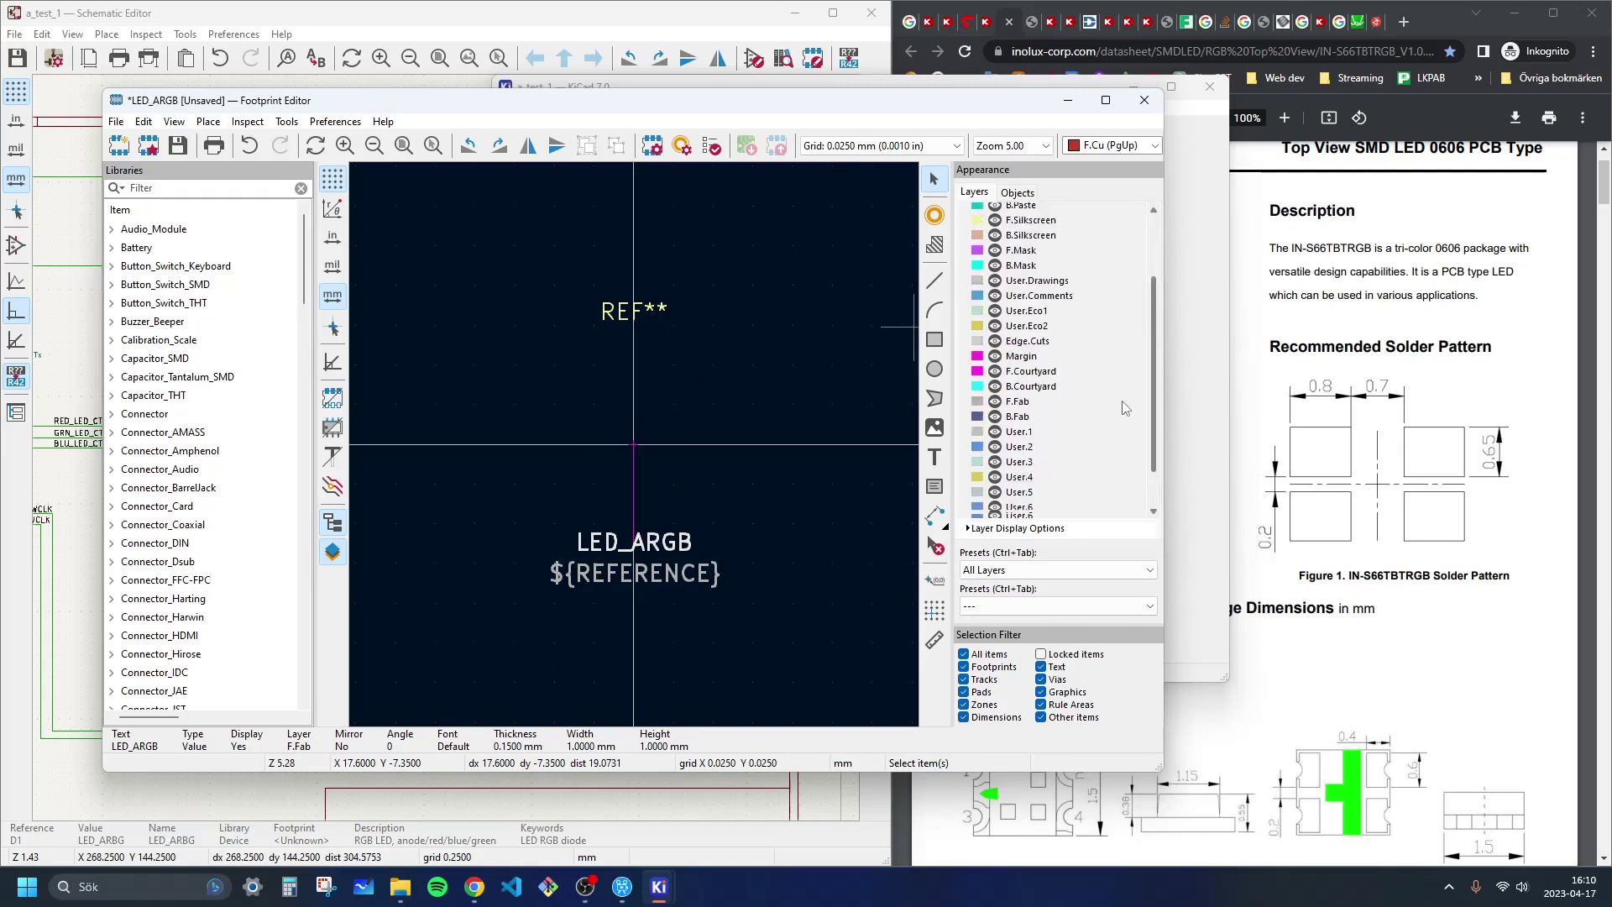
pyautogui.scroll(3, 1092, 353)
pyautogui.click(1081, 318)
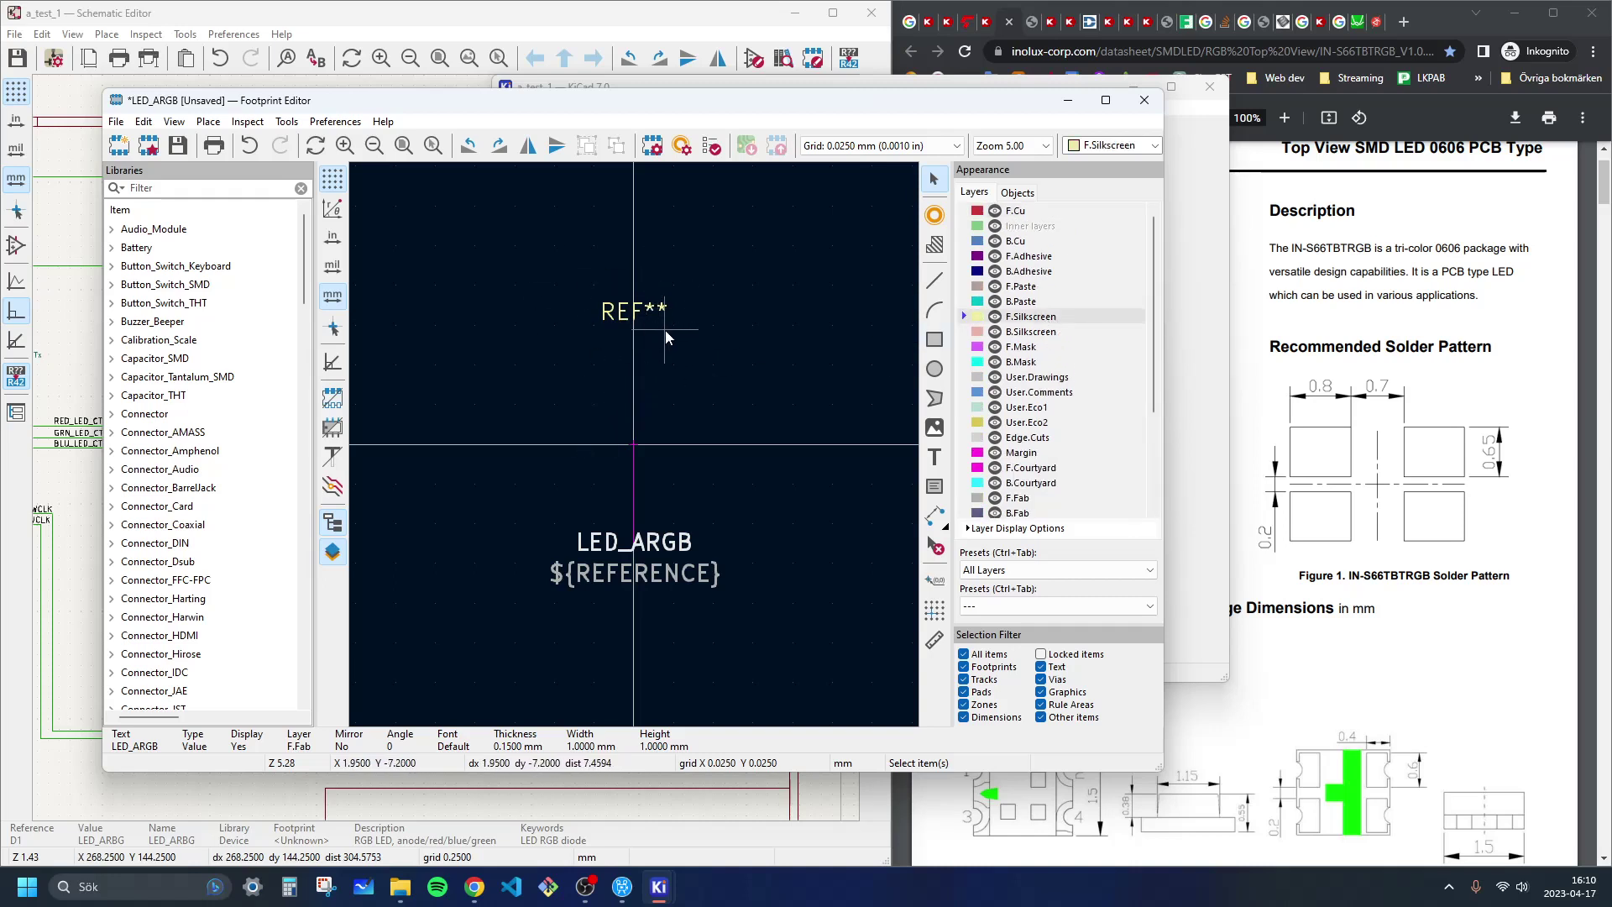
pyautogui.click(935, 339)
pyautogui.scroll(2, 571, 425)
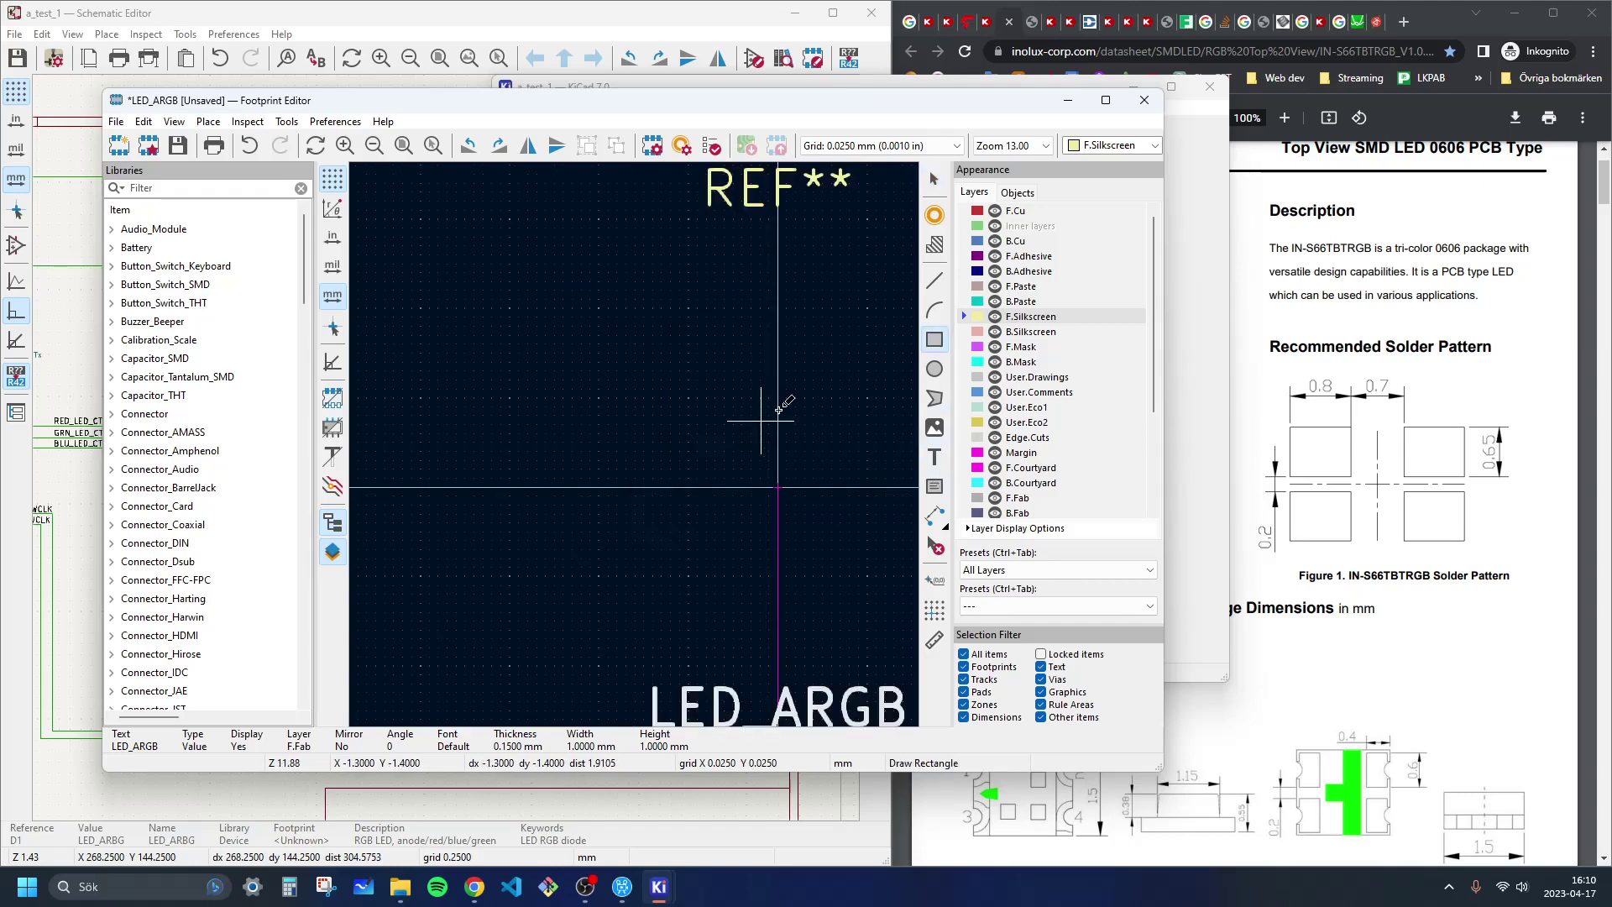
pyautogui.scroll(-1, 786, 407)
pyautogui.scroll(1, 564, 438)
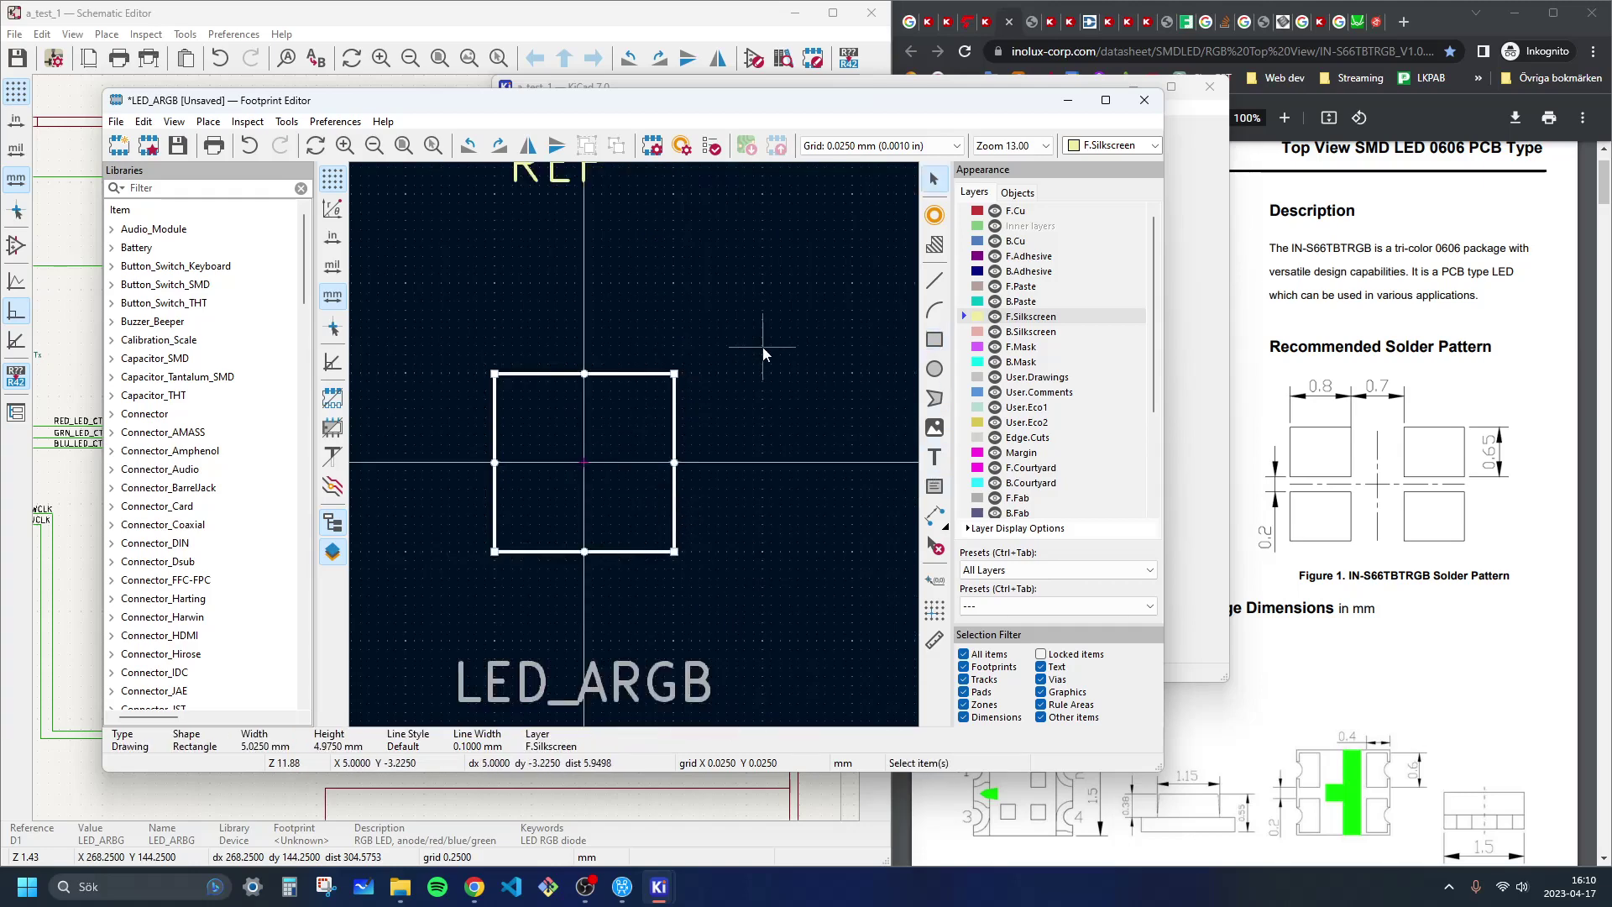
pyautogui.click(763, 353)
pyautogui.scroll(-3, 647, 428)
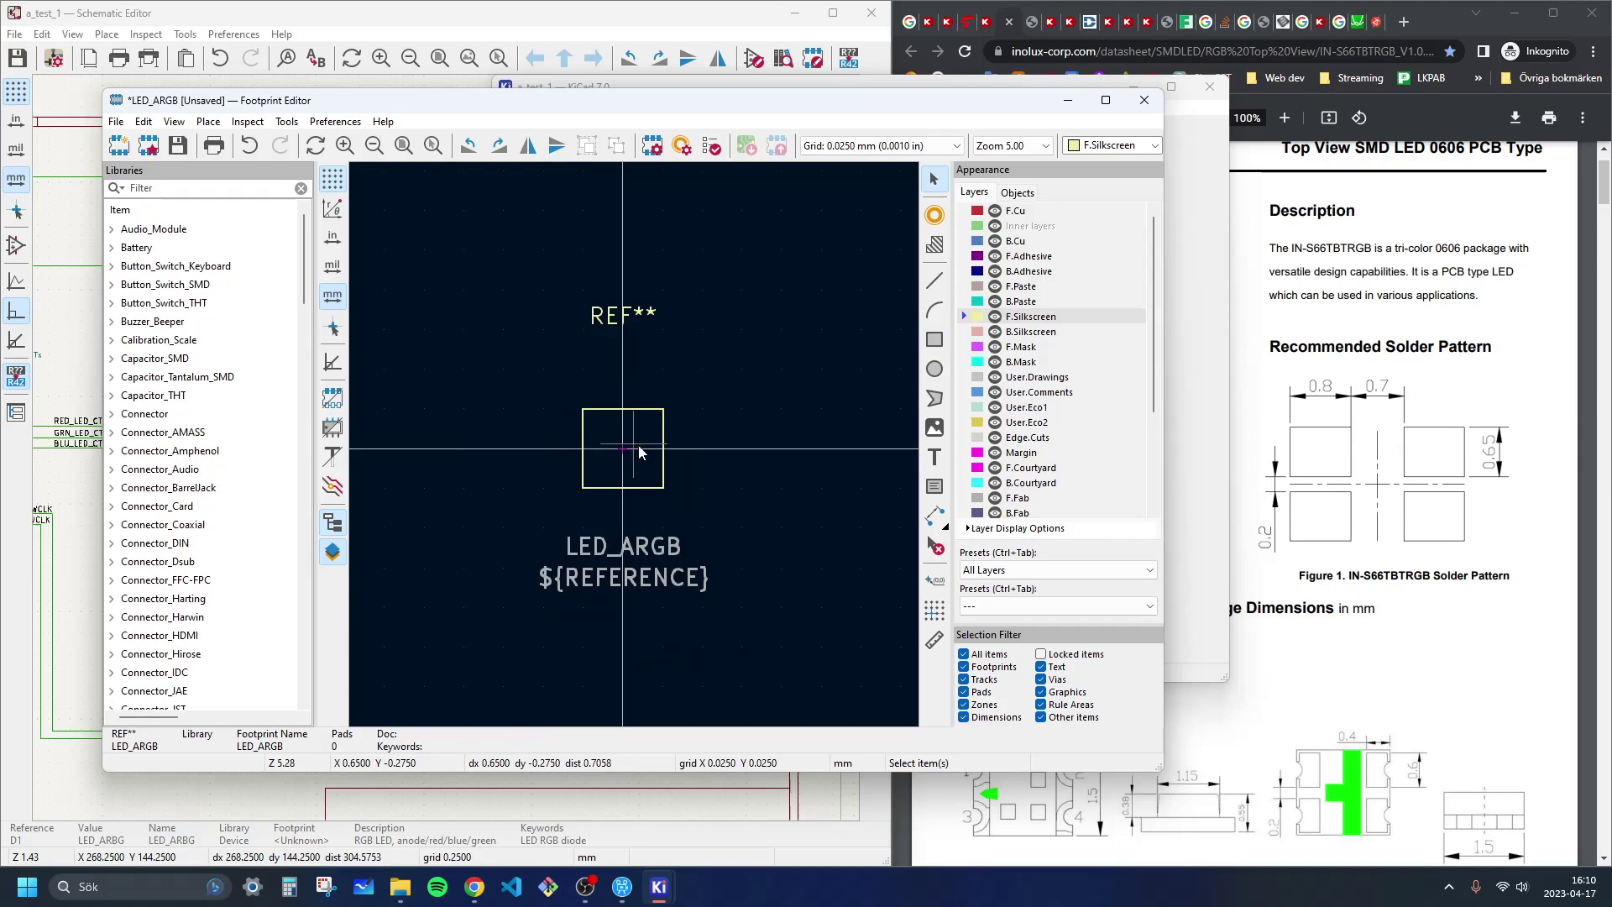
pyautogui.scroll(3, 645, 411)
pyautogui.scroll(-2, 621, 373)
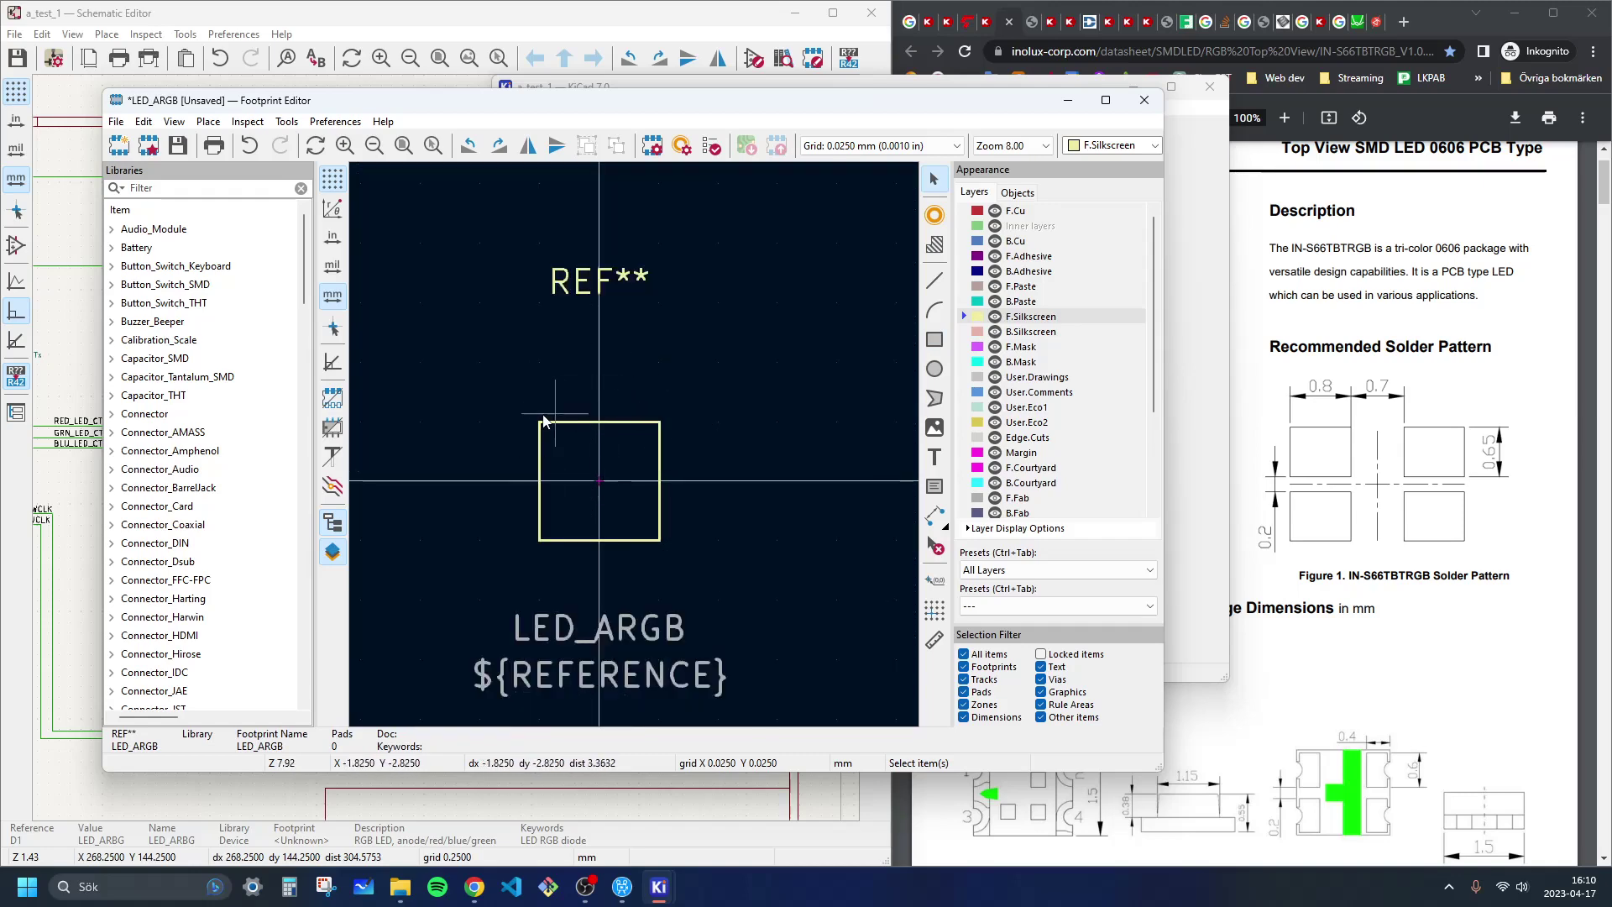
pyautogui.scroll(2, 601, 424)
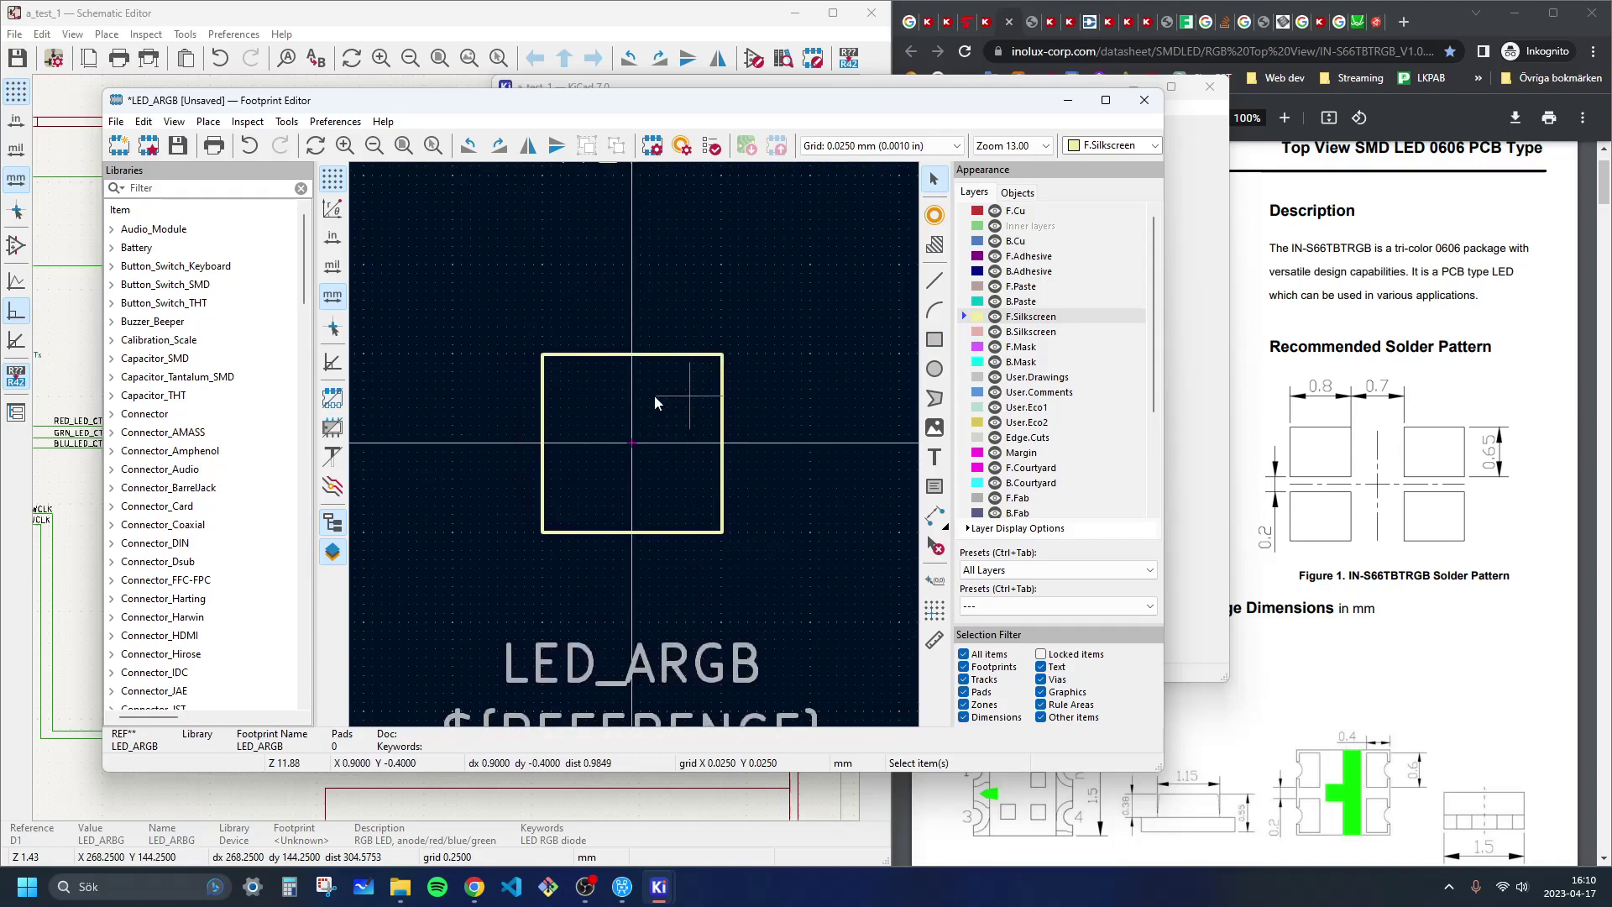
pyautogui.click(1038, 212)
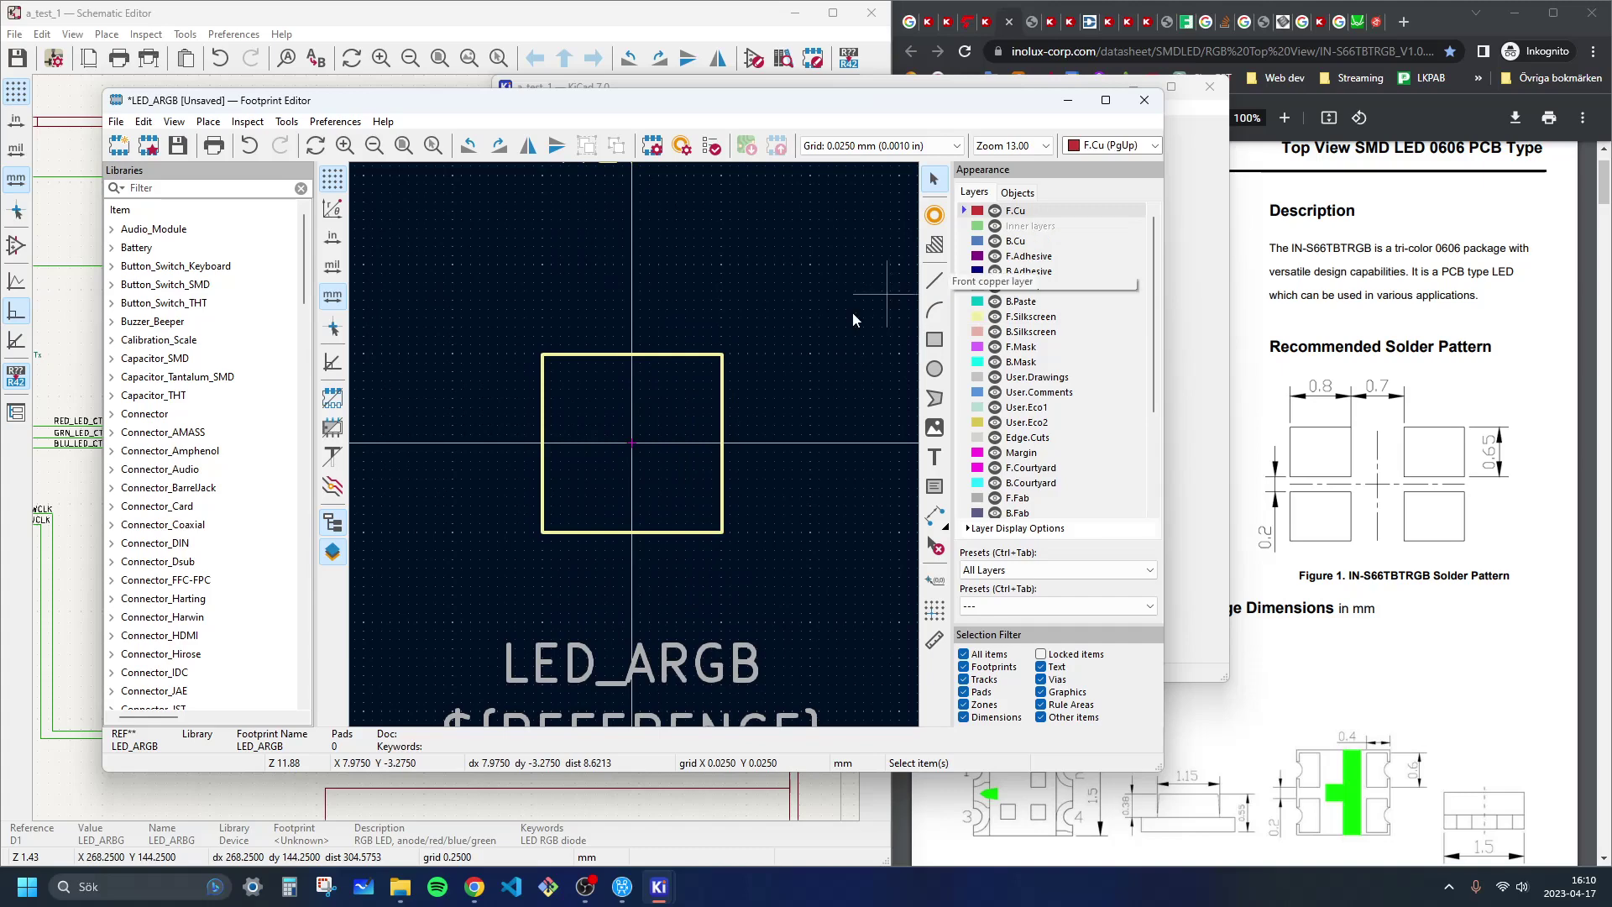
pyautogui.scroll(2, 580, 445)
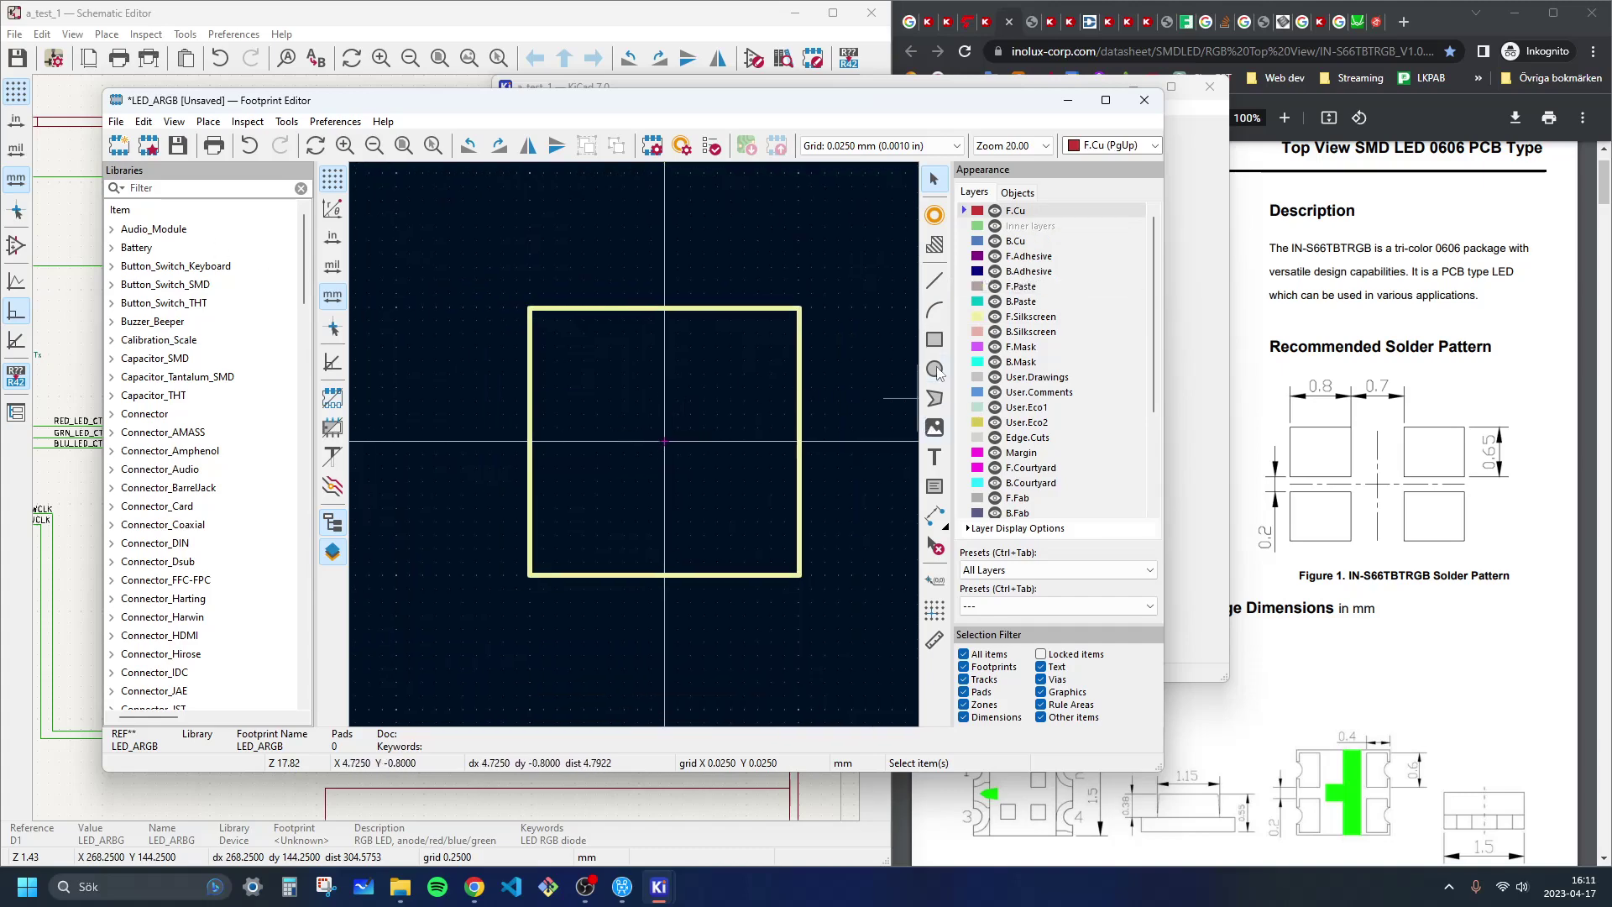
pyautogui.click(935, 339)
pyautogui.click(722, 343)
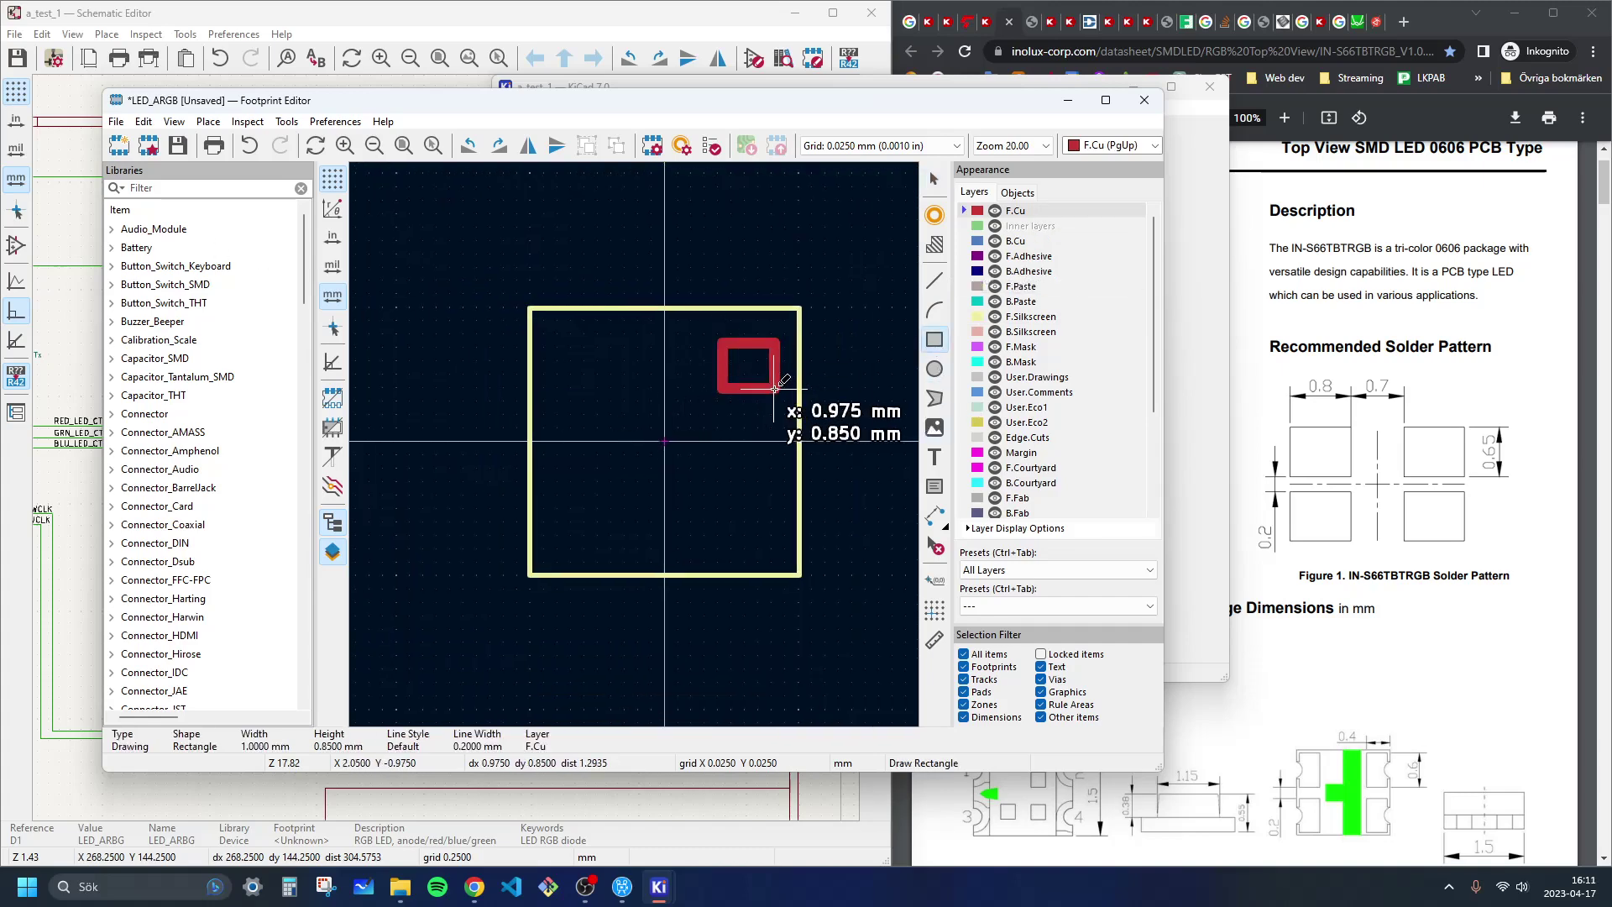
pyautogui.press('Escape')
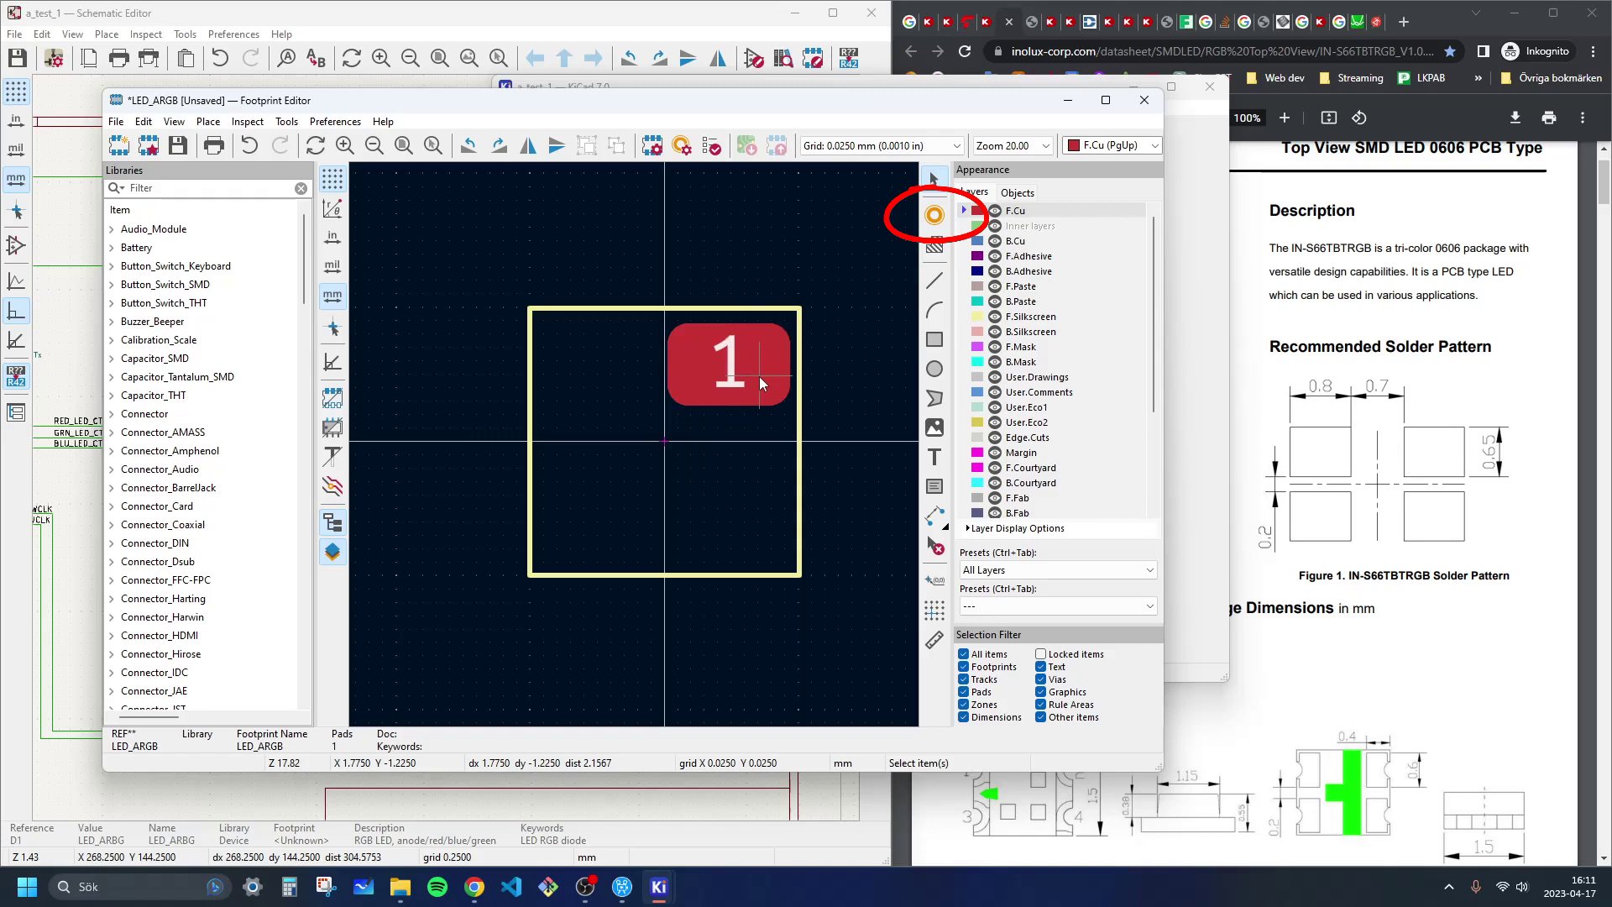
# Step: Set pad 1's size to 0.8 × 0.65 mm, following the datasheet's solder pattern
pyautogui.scroll(3, 760, 383)
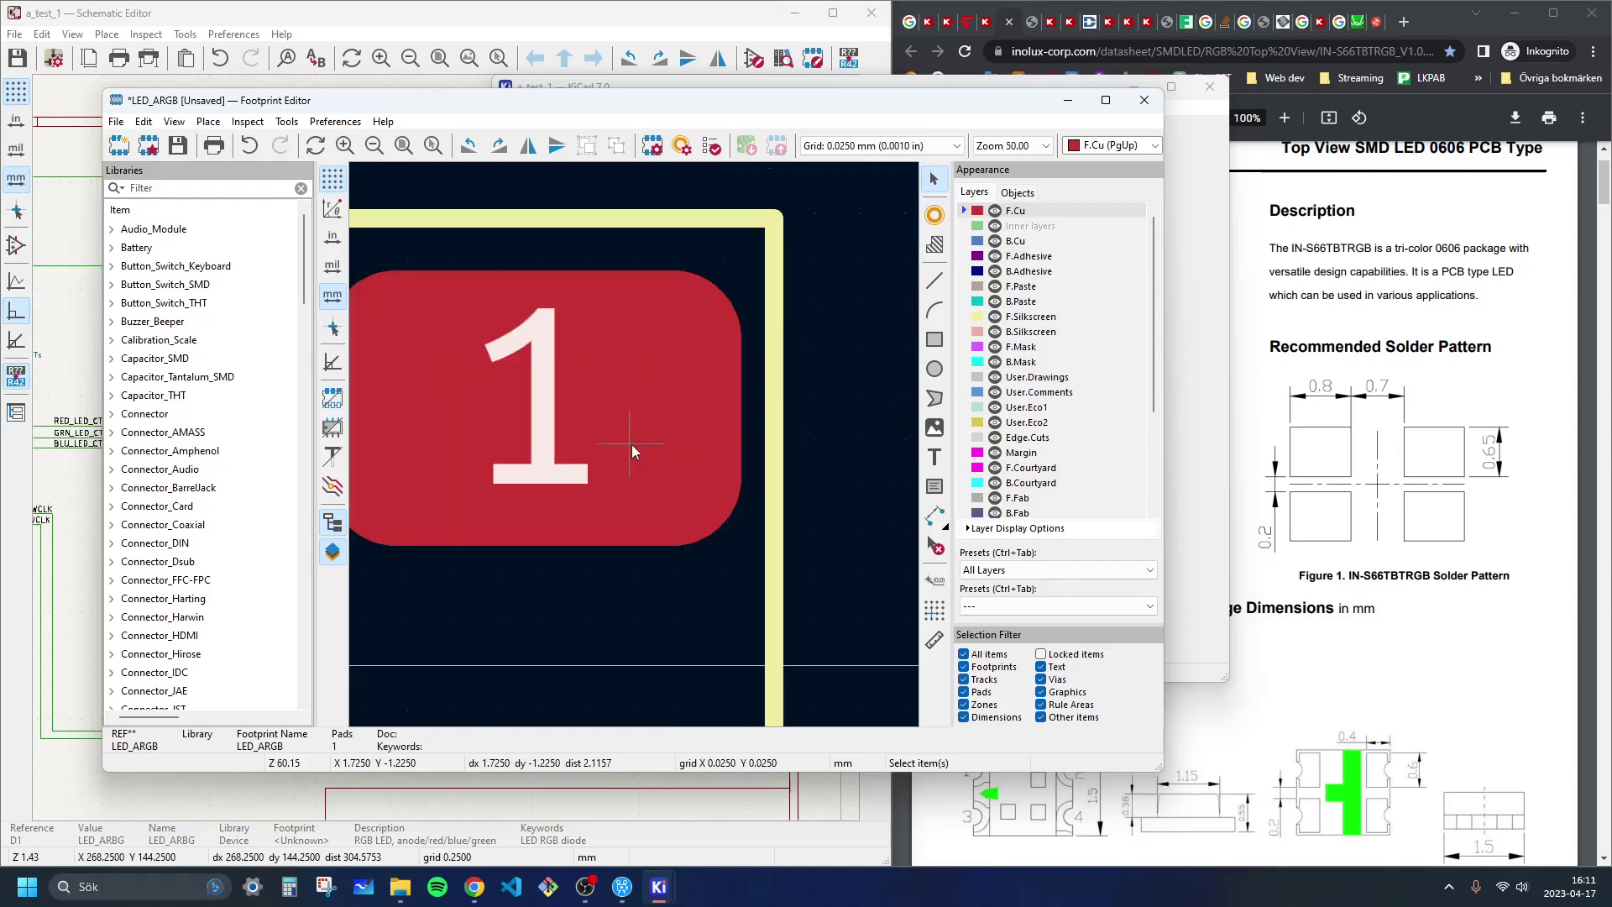
pyautogui.scroll(-4, 635, 452)
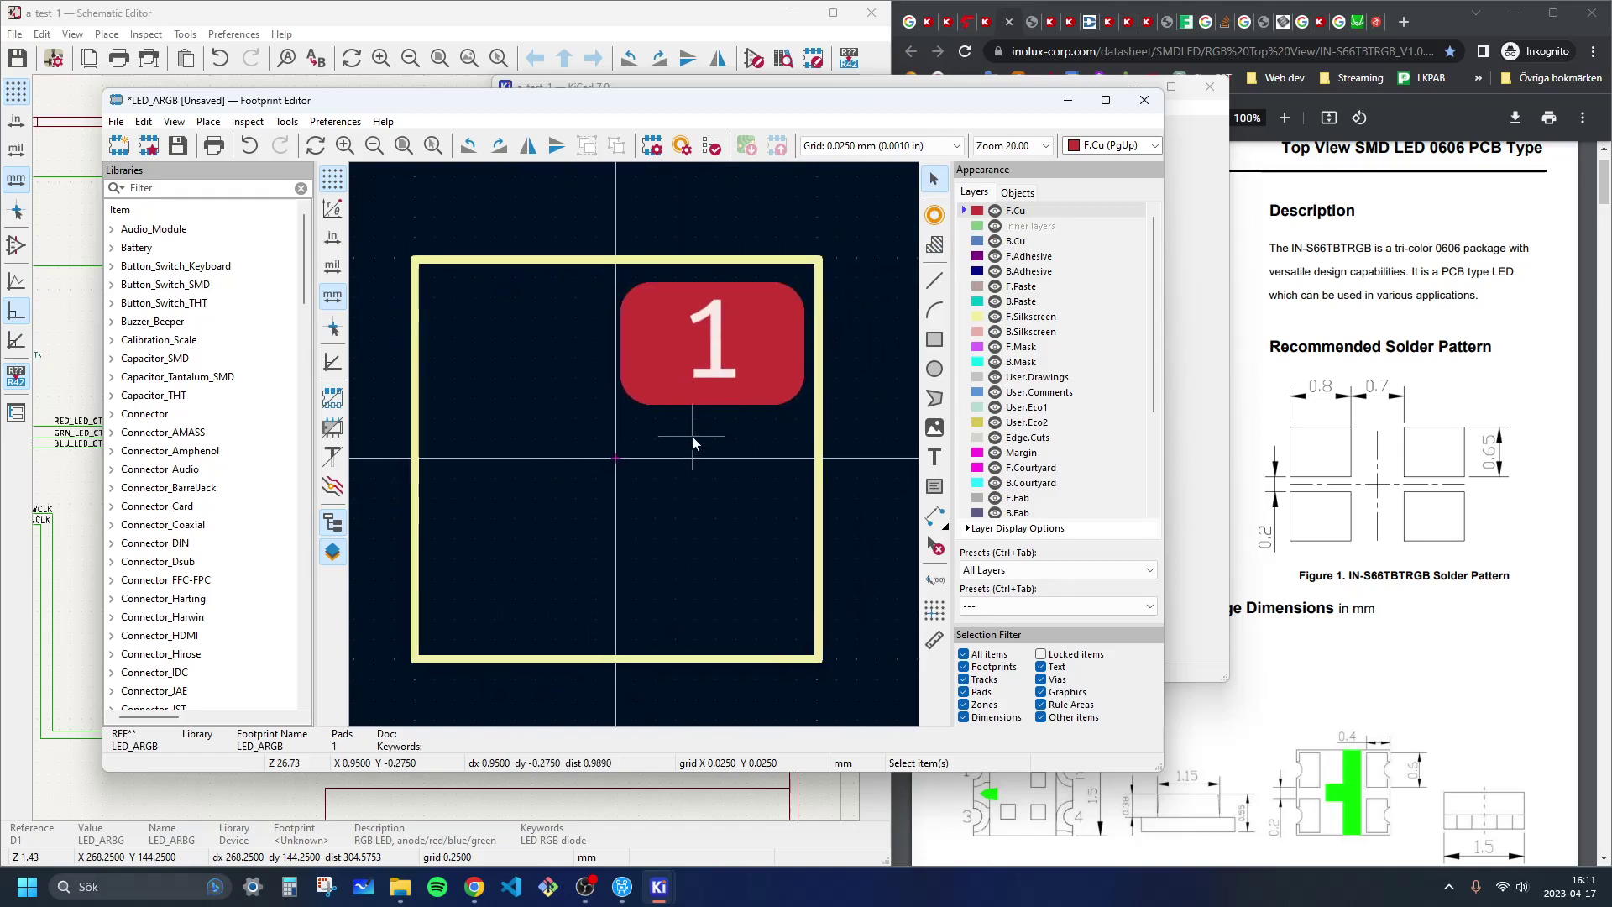
pyautogui.moveTo(682, 456); pyautogui.dragTo(690, 456, button='middle')
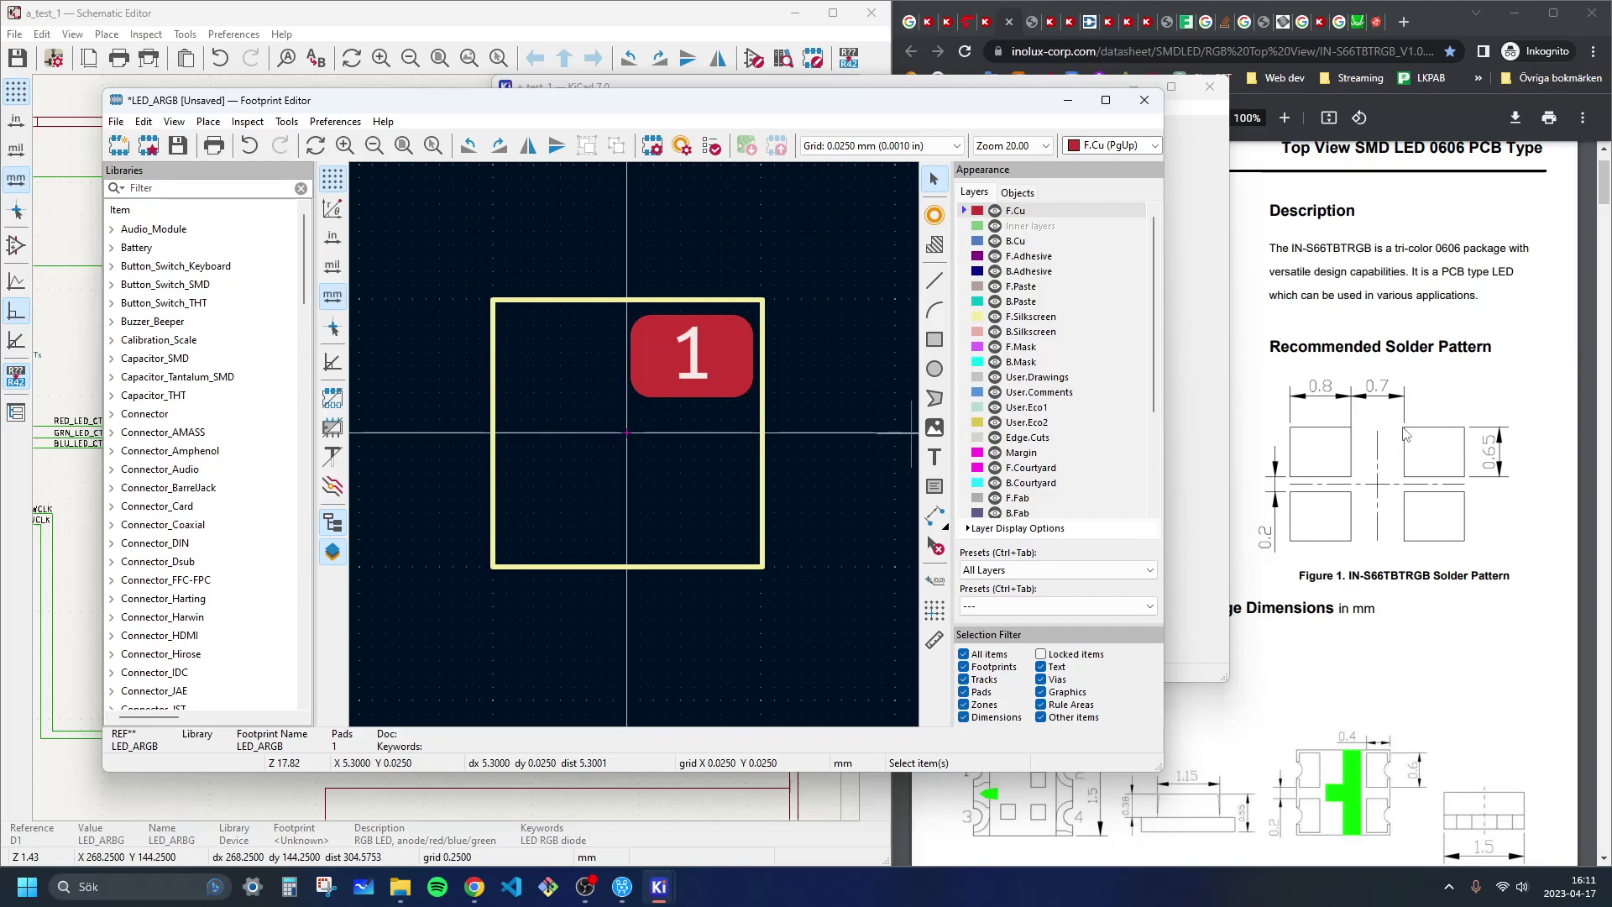
pyautogui.doubleClick(665, 363)
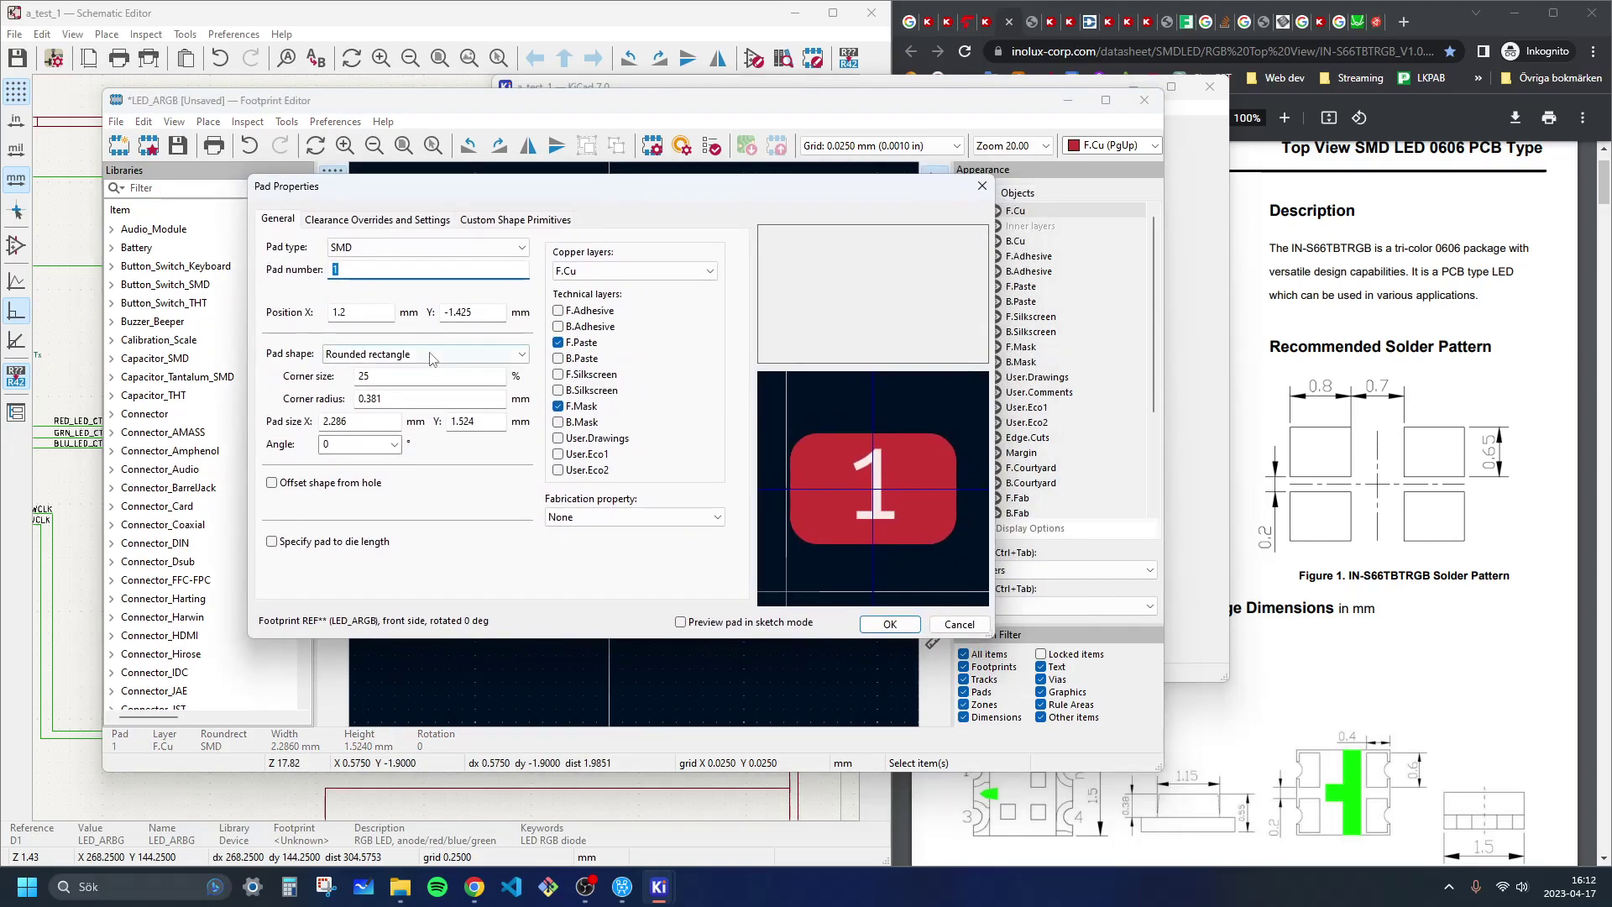
pyautogui.click(379, 429)
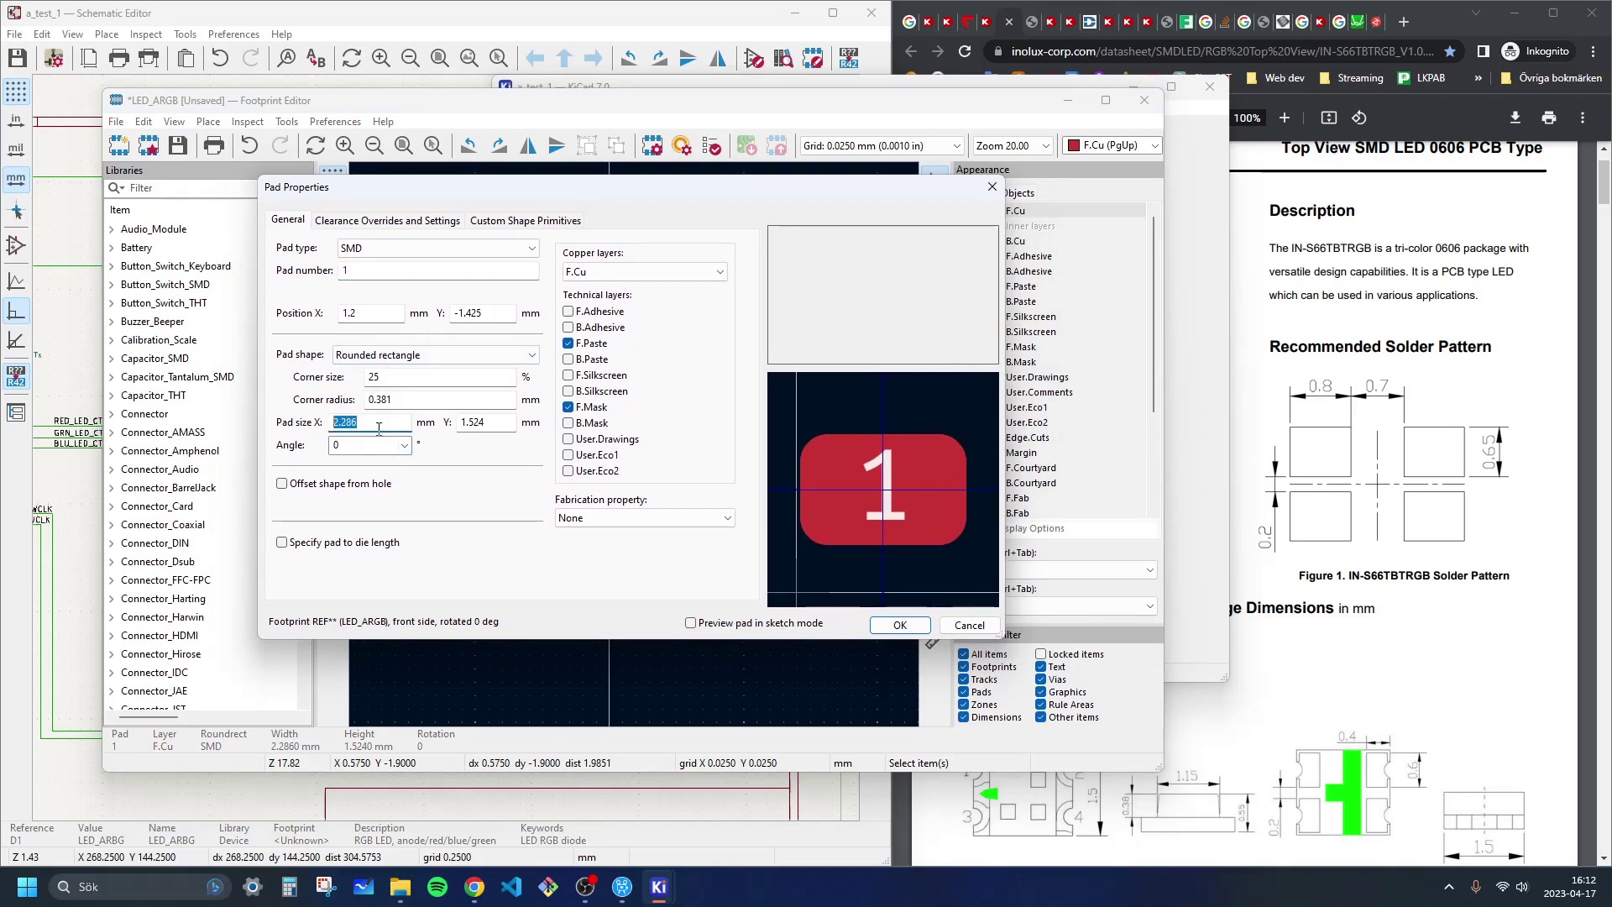
pyautogui.write('0.8')
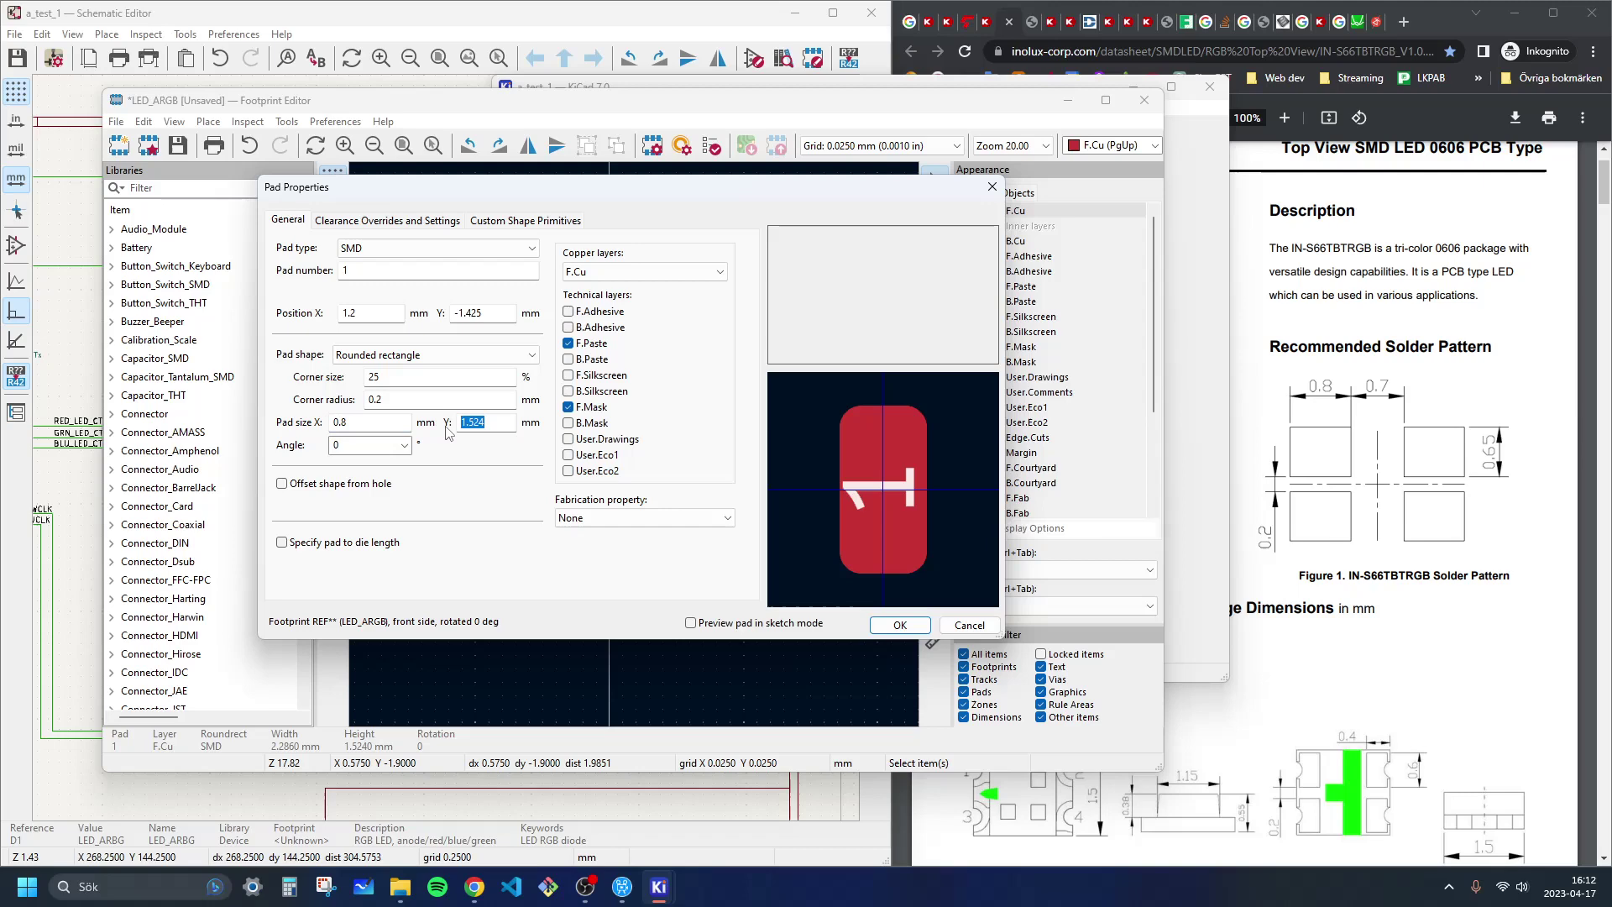
pyautogui.write('0.65')
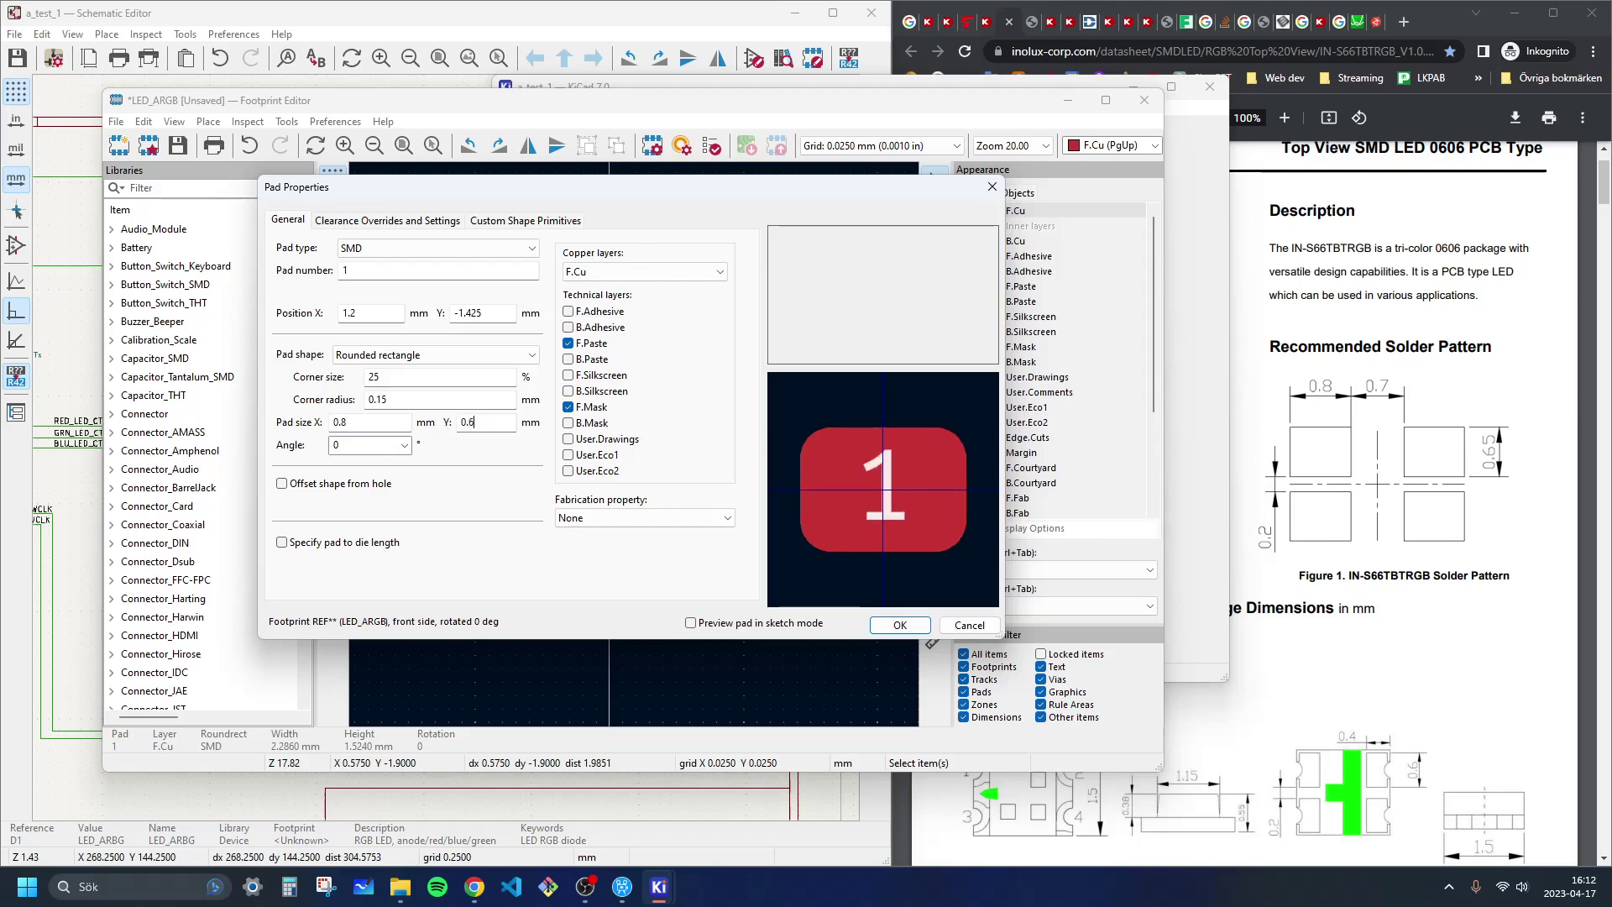
pyautogui.press('Return')
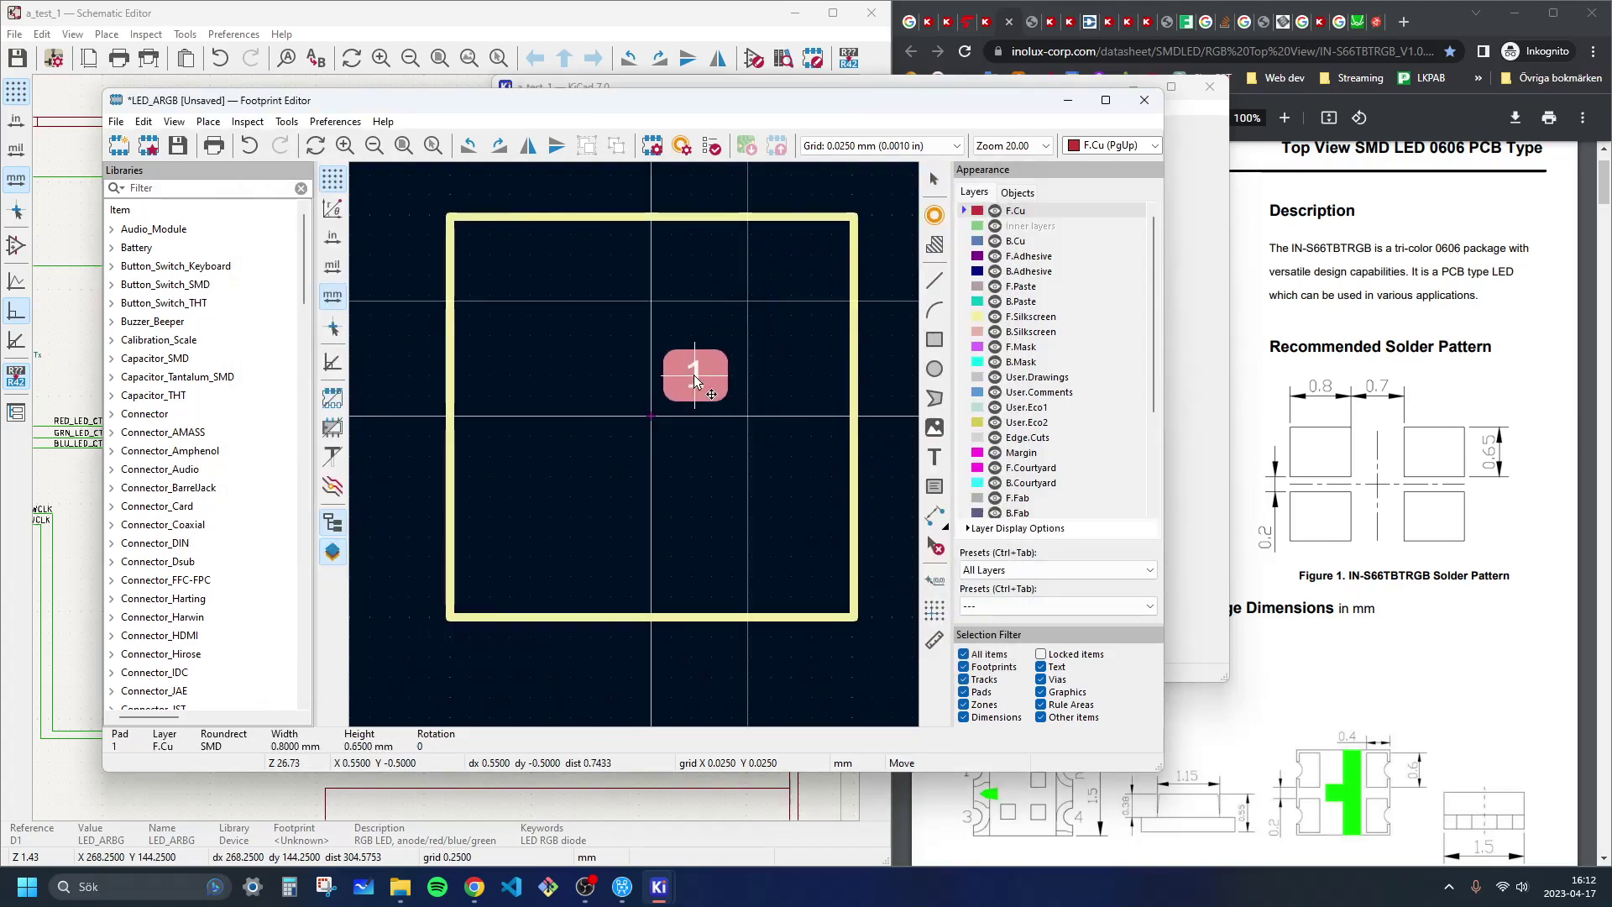
# Step: Place the resized pad just above and to the right of the origin, and copy it into a two-by-two pad arrangement around the origin
pyautogui.click(692, 391)
pyautogui.scroll(3, 692, 391)
pyautogui.scroll(-2, 677, 357)
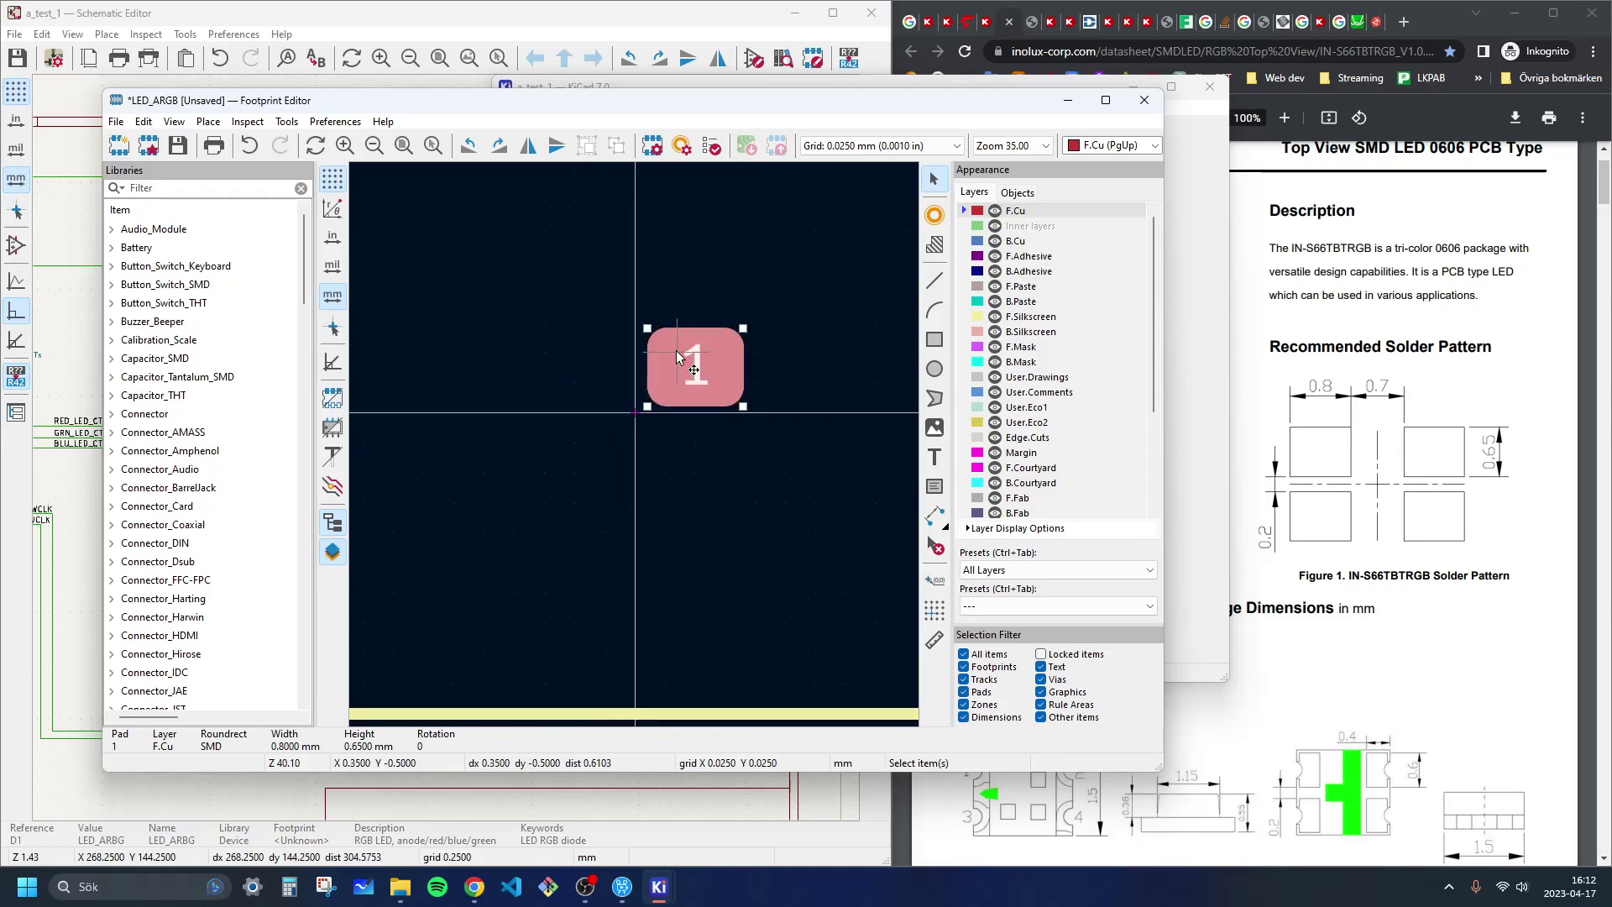
pyautogui.hotkey('ctrl', 'c')
pyautogui.hotkey('ctrl', 'v')
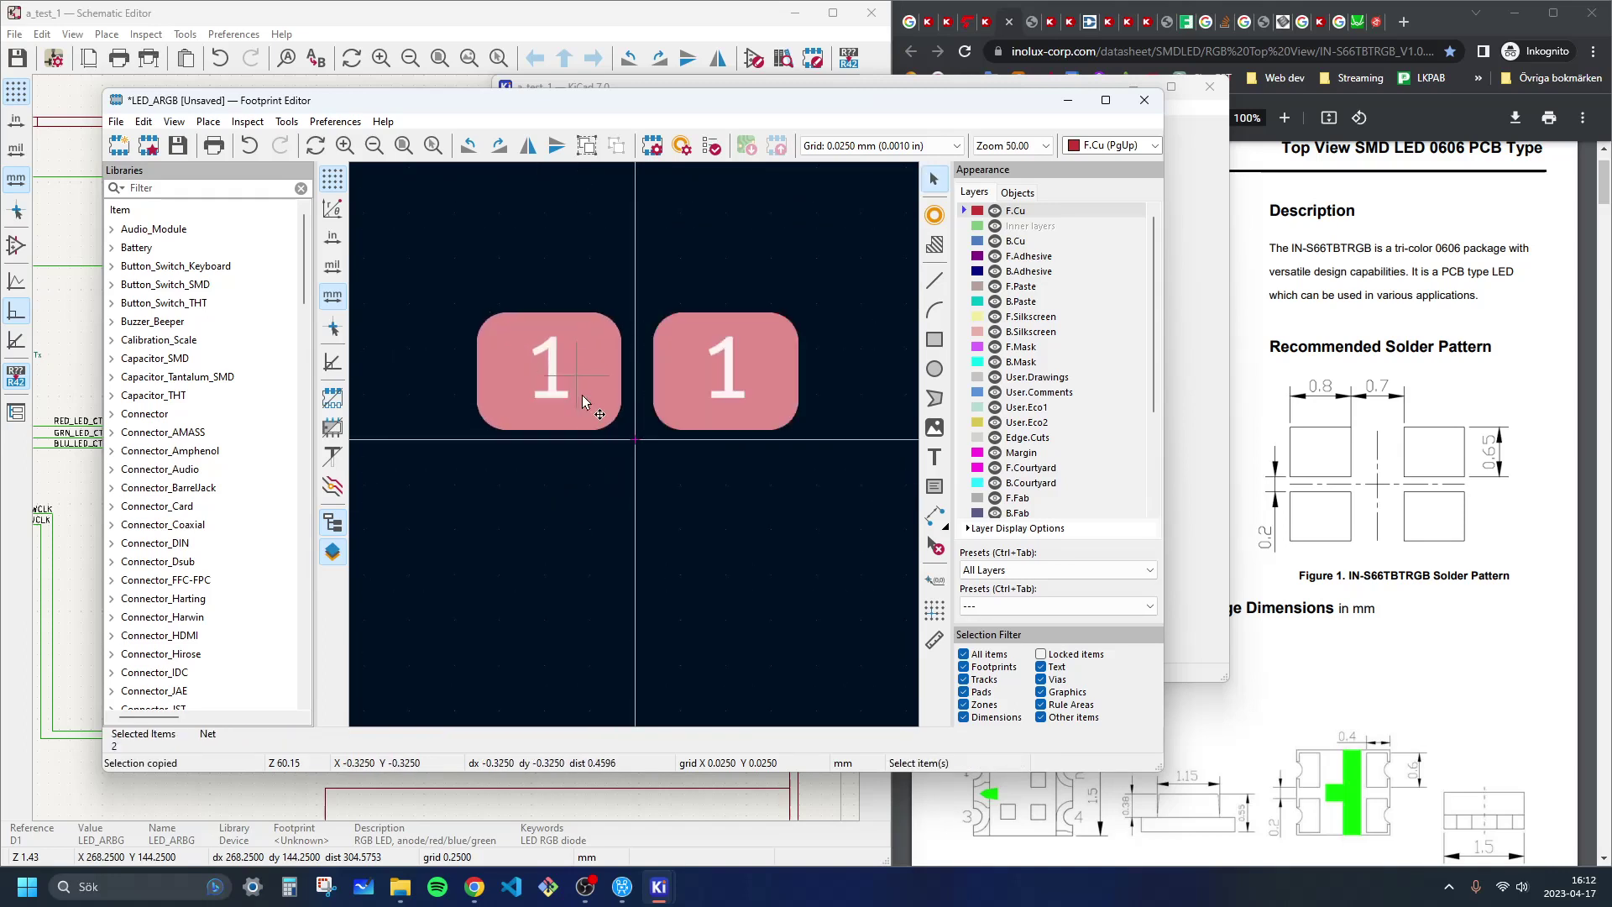
pyautogui.hotkey('ctrl', 'c')
pyautogui.hotkey('ctrl', 'v')
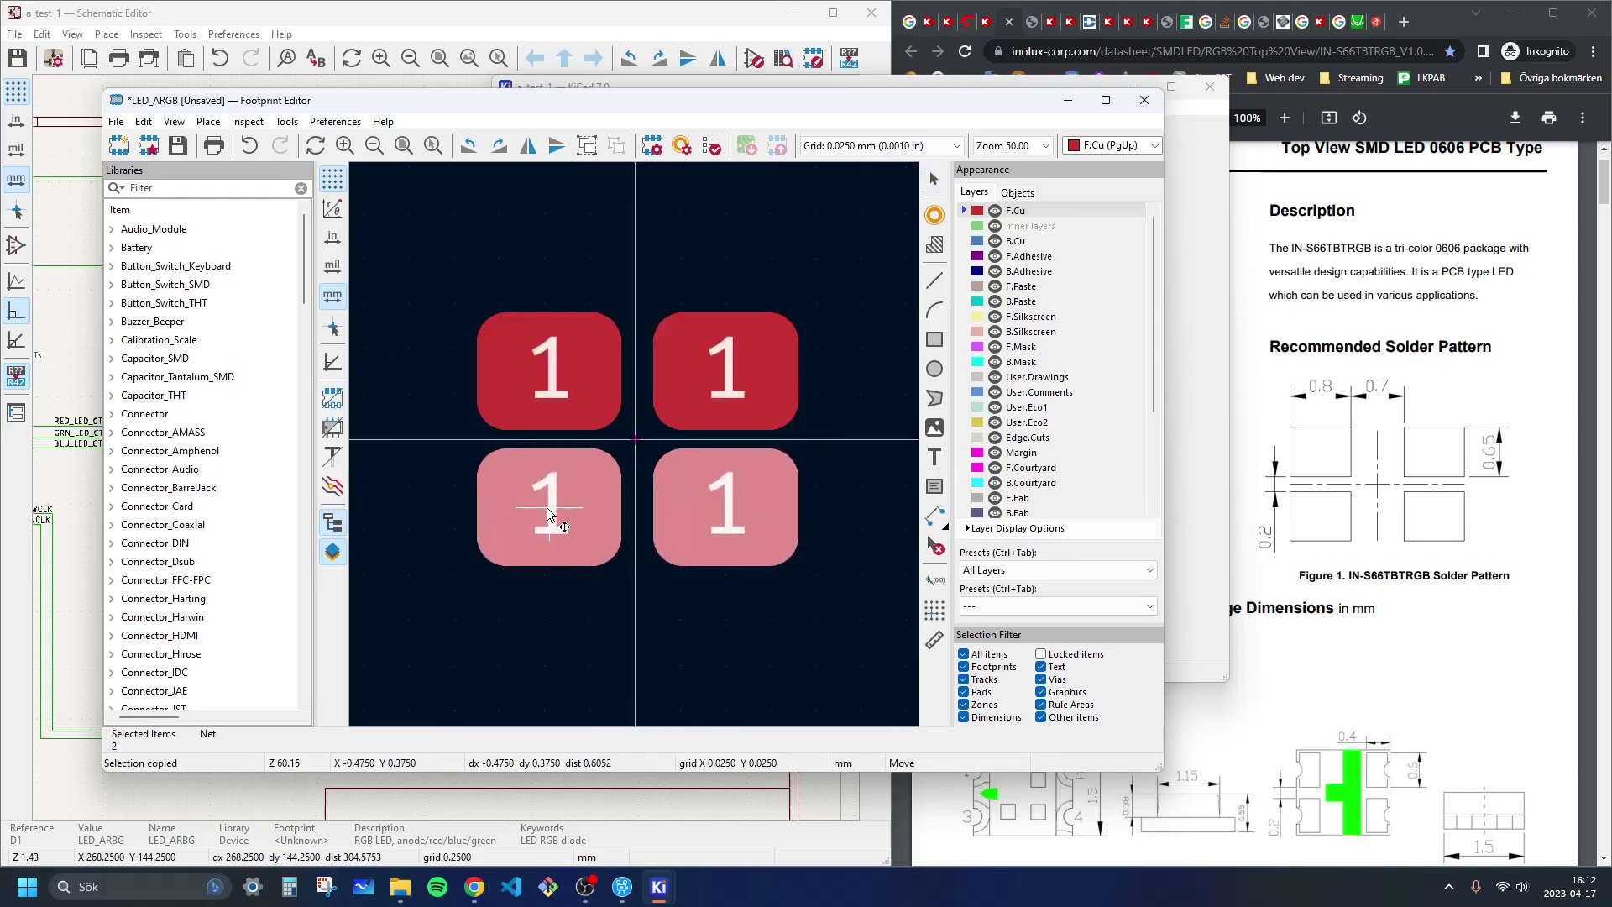
pyautogui.click(548, 512)
# Step: Renumber the upper-right pad as 2, the lower-left as 3 and the lower-right as 4
pyautogui.click(554, 365)
pyautogui.moveTo(937, 109); pyautogui.dragTo(740, 91)
pyautogui.doubleClick(540, 349)
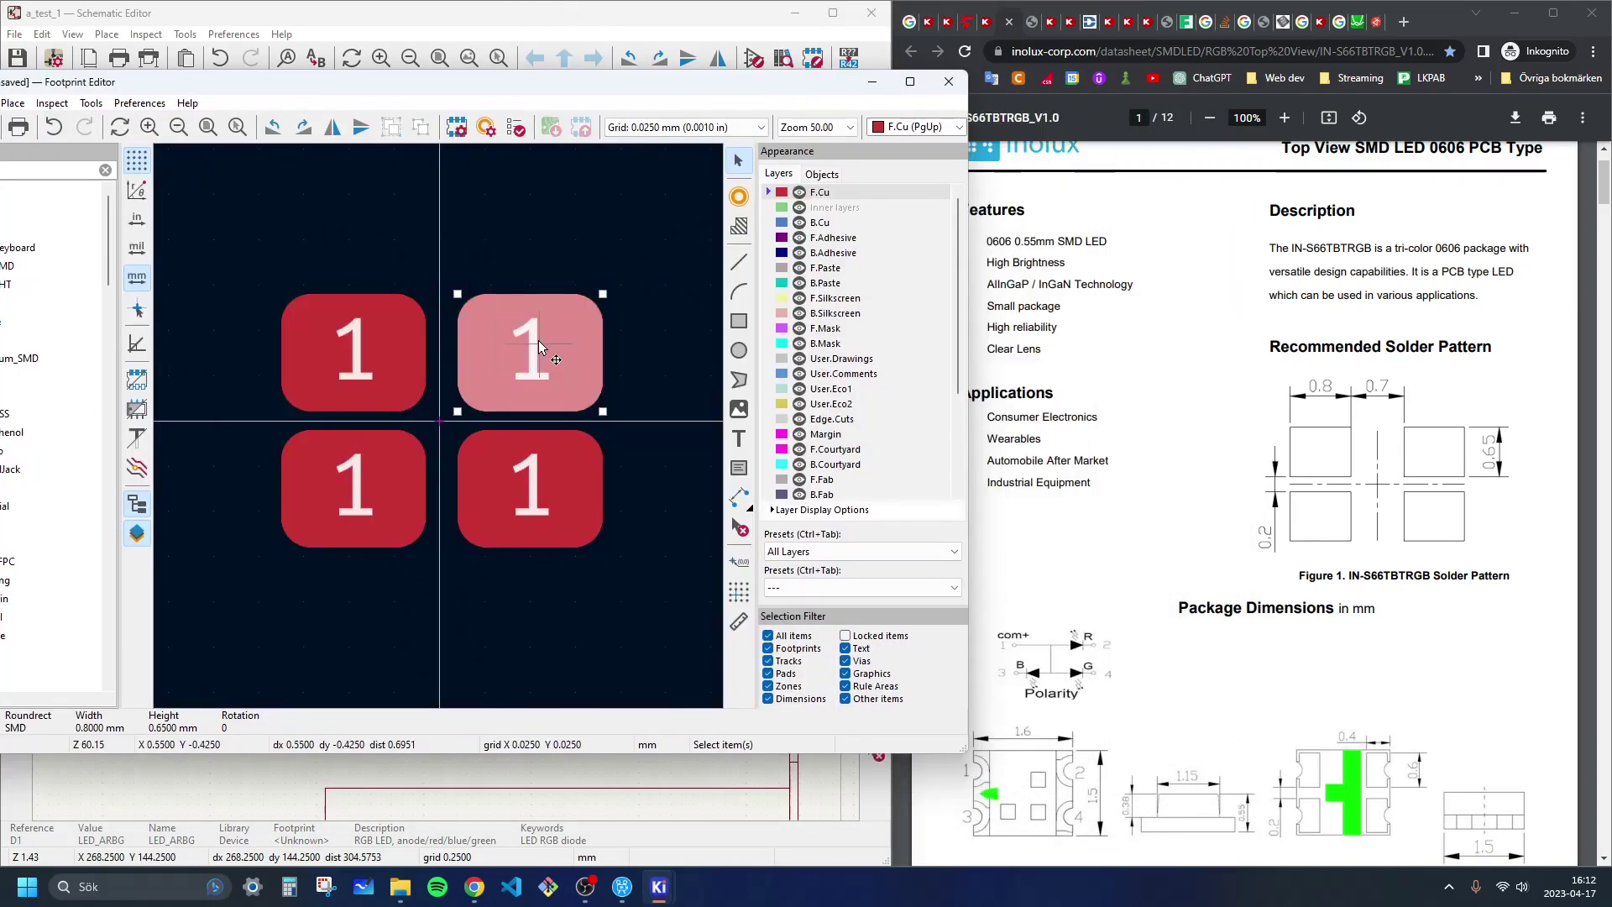
pyautogui.click(398, 277)
pyautogui.write('3')
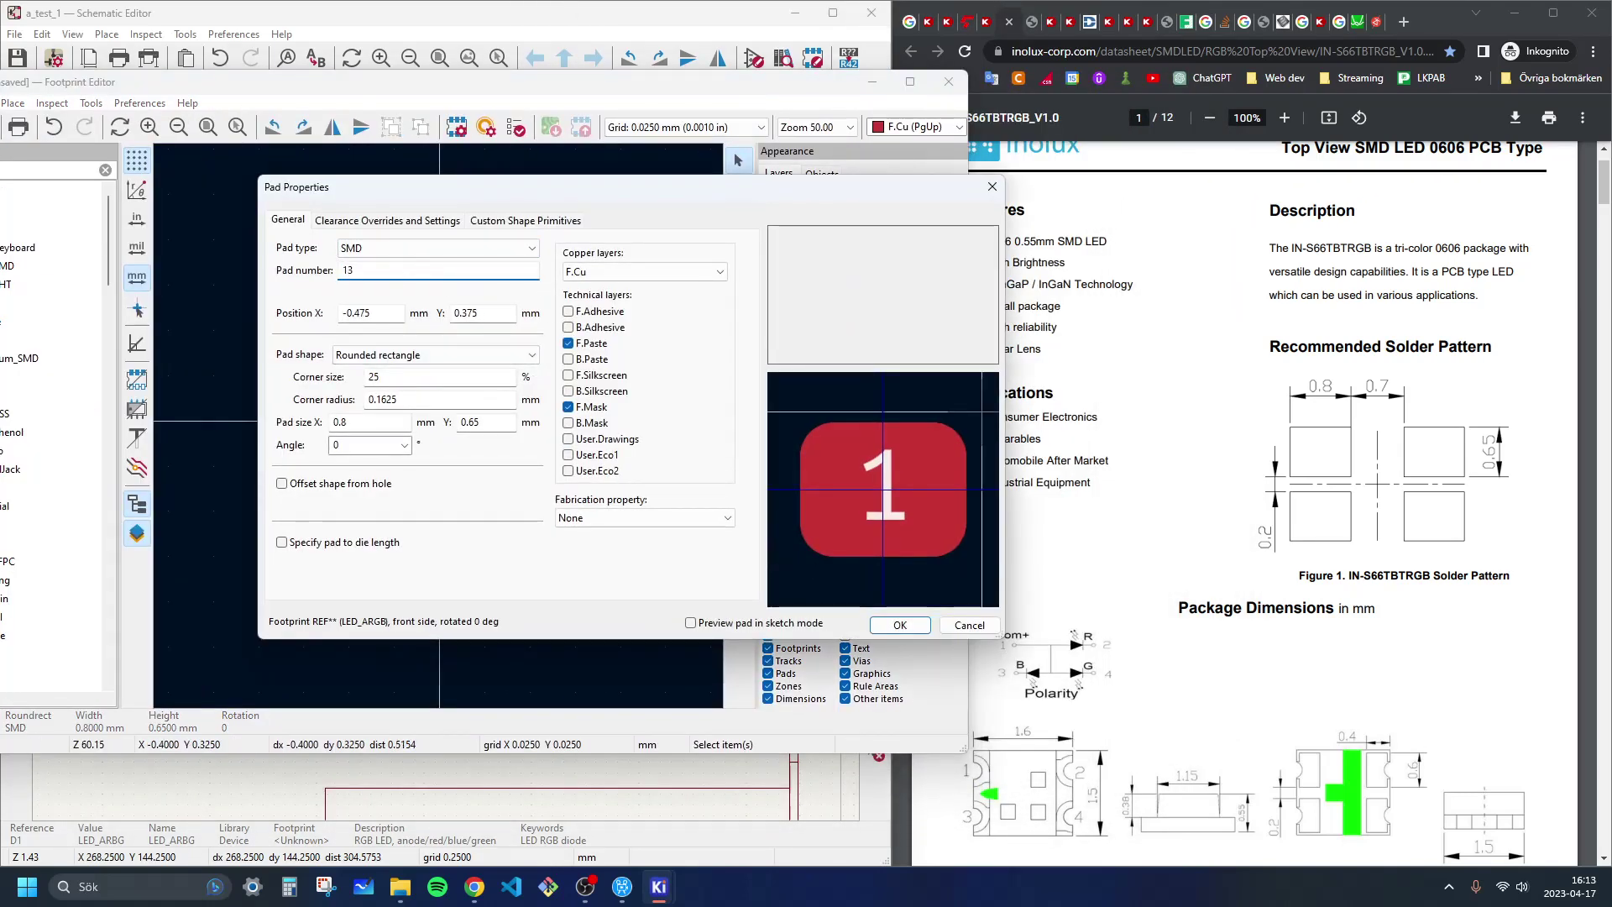
pyautogui.moveTo(369, 274); pyautogui.dragTo(274, 281)
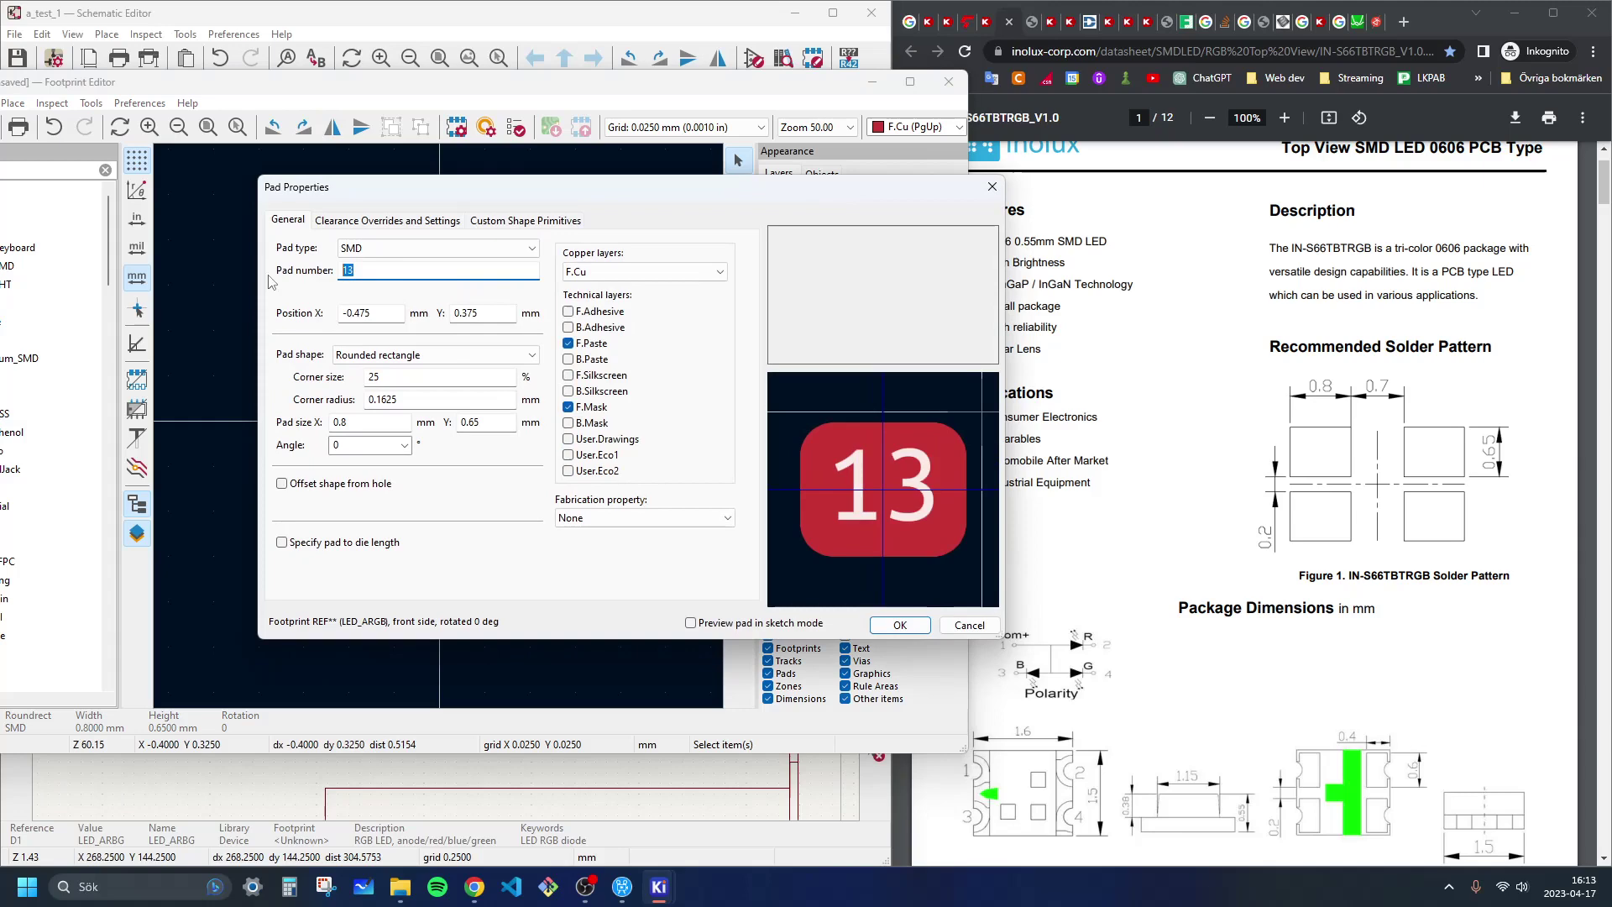
pyautogui.write('3')
pyautogui.click(905, 631)
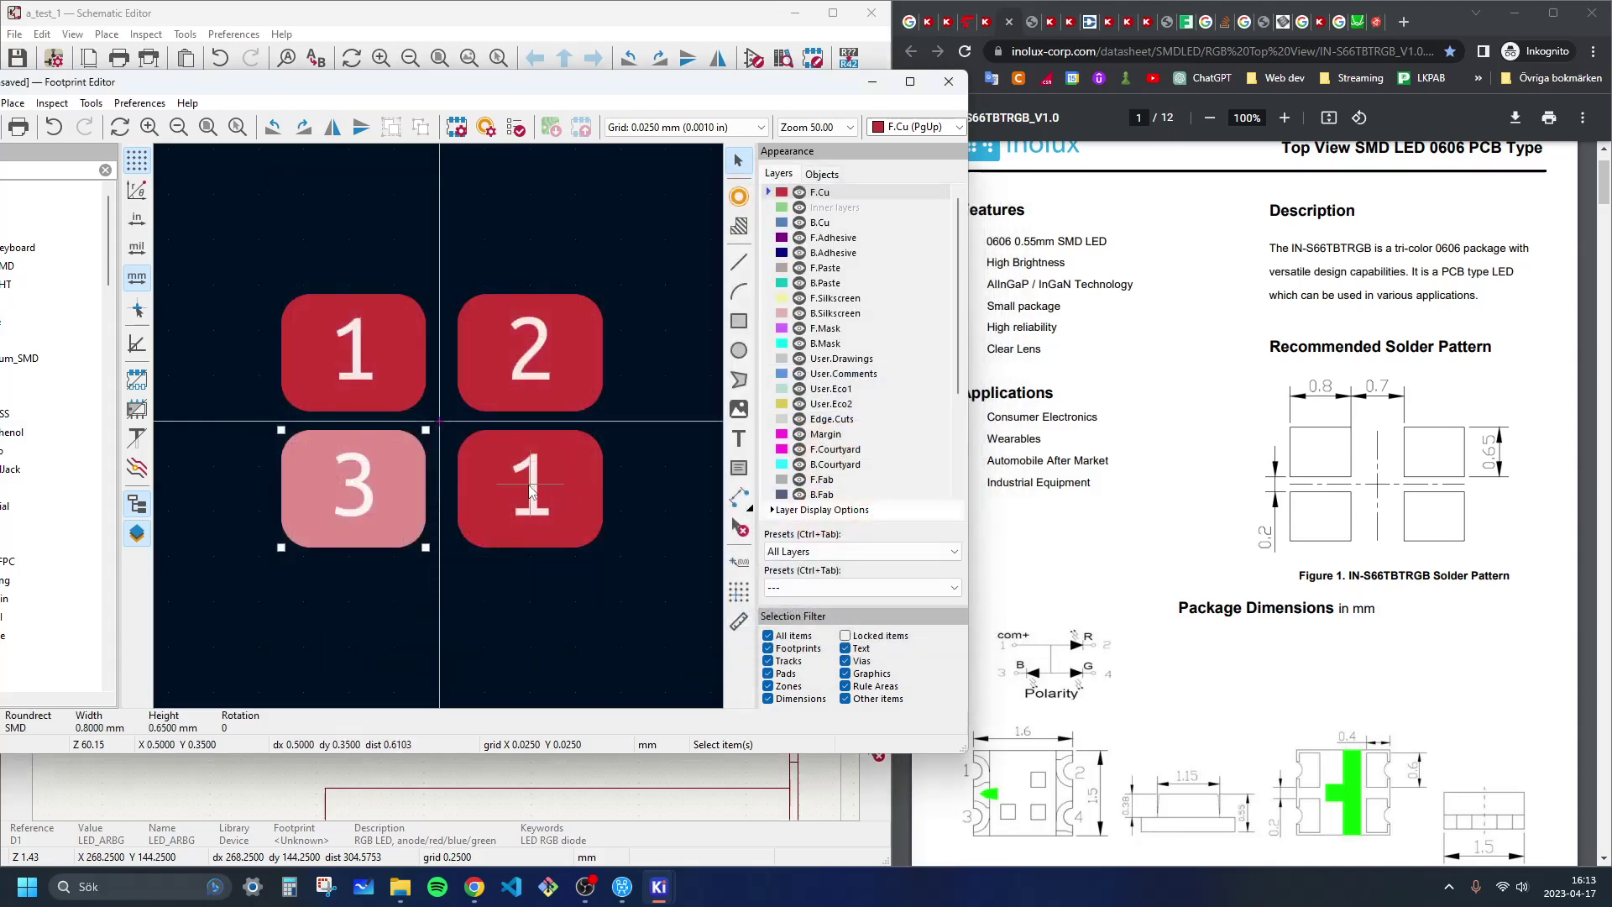
pyautogui.doubleClick(483, 529)
pyautogui.write('4')
pyautogui.click(889, 626)
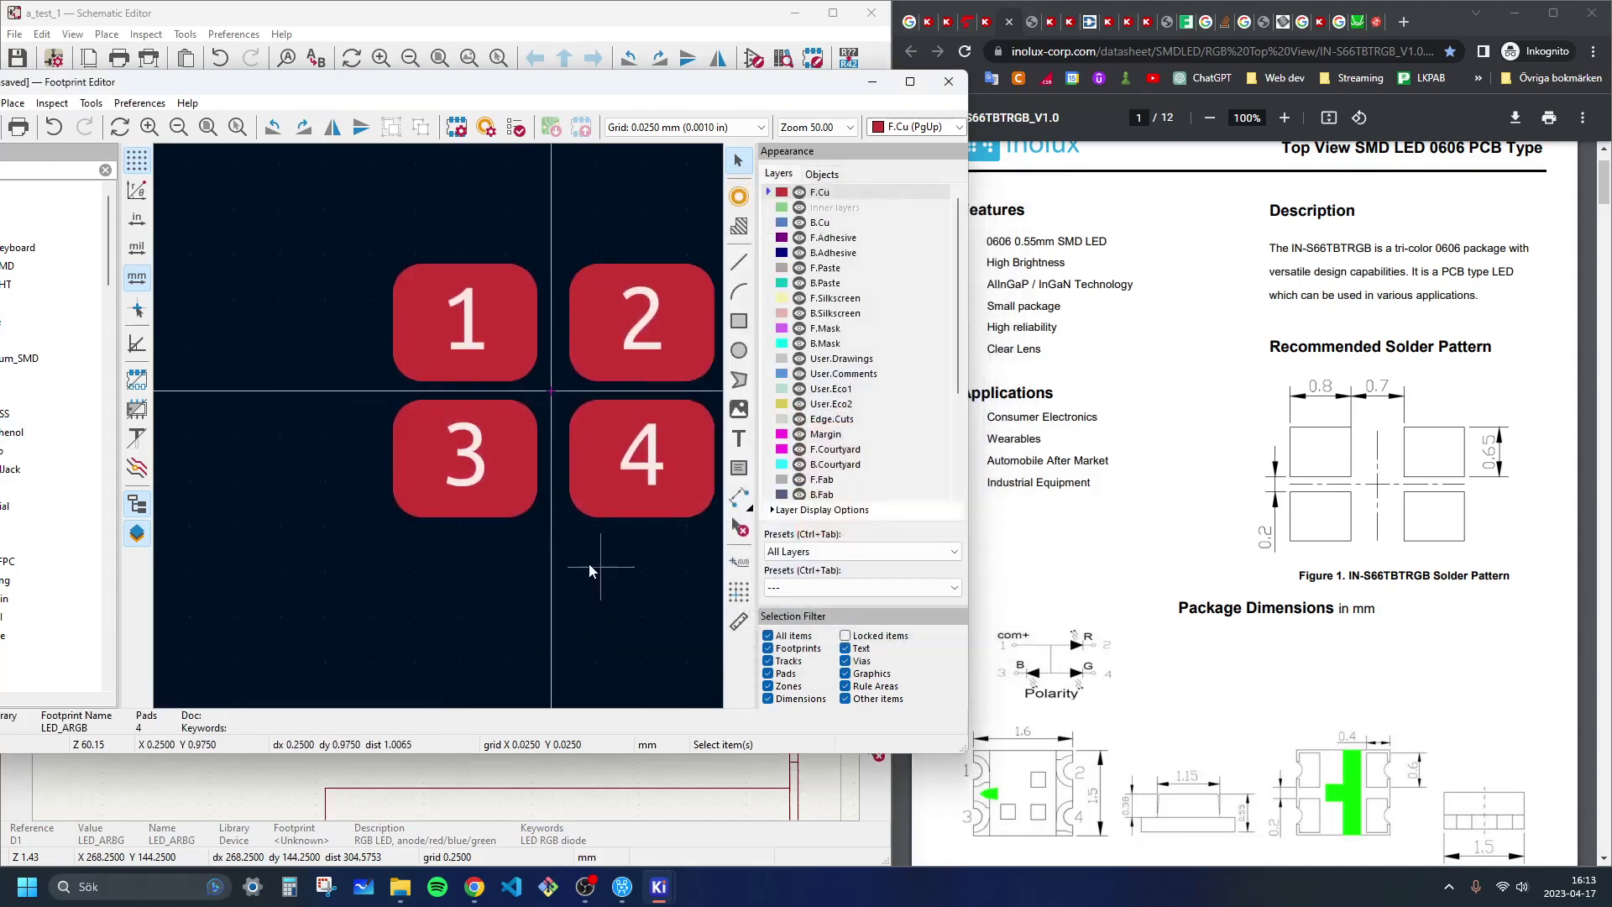
# Step: Measure the gap between pads 1 and 2, and set the user-defined grid to 0.05 × 0.05 mm
pyautogui.click(739, 622)
pyautogui.scroll(2, 379, 371)
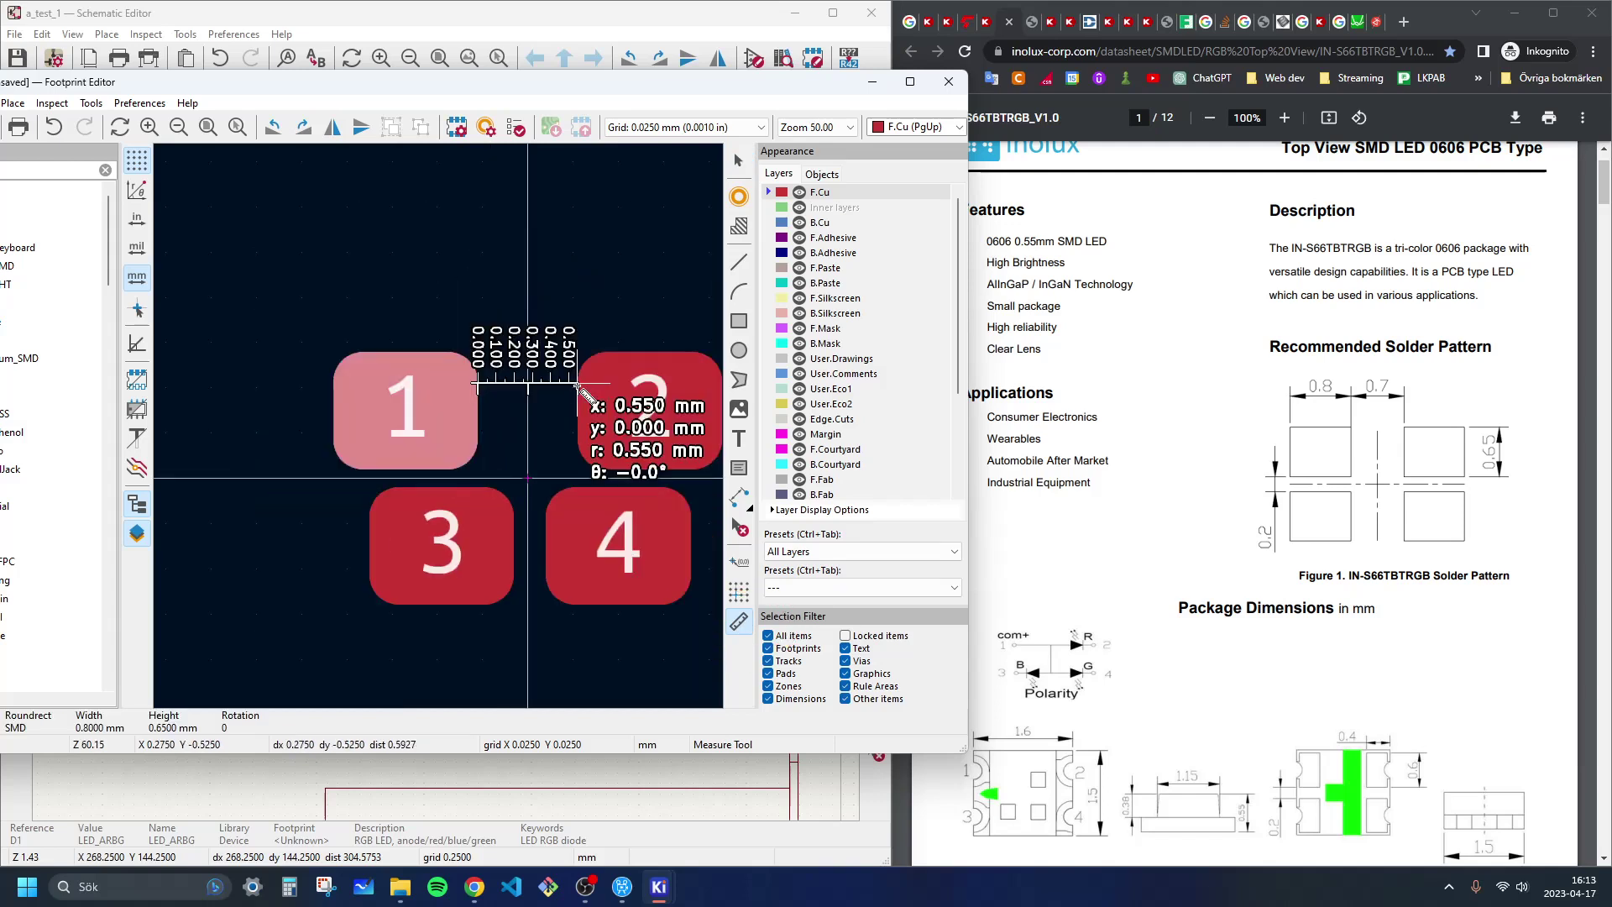
pyautogui.press('Escape')
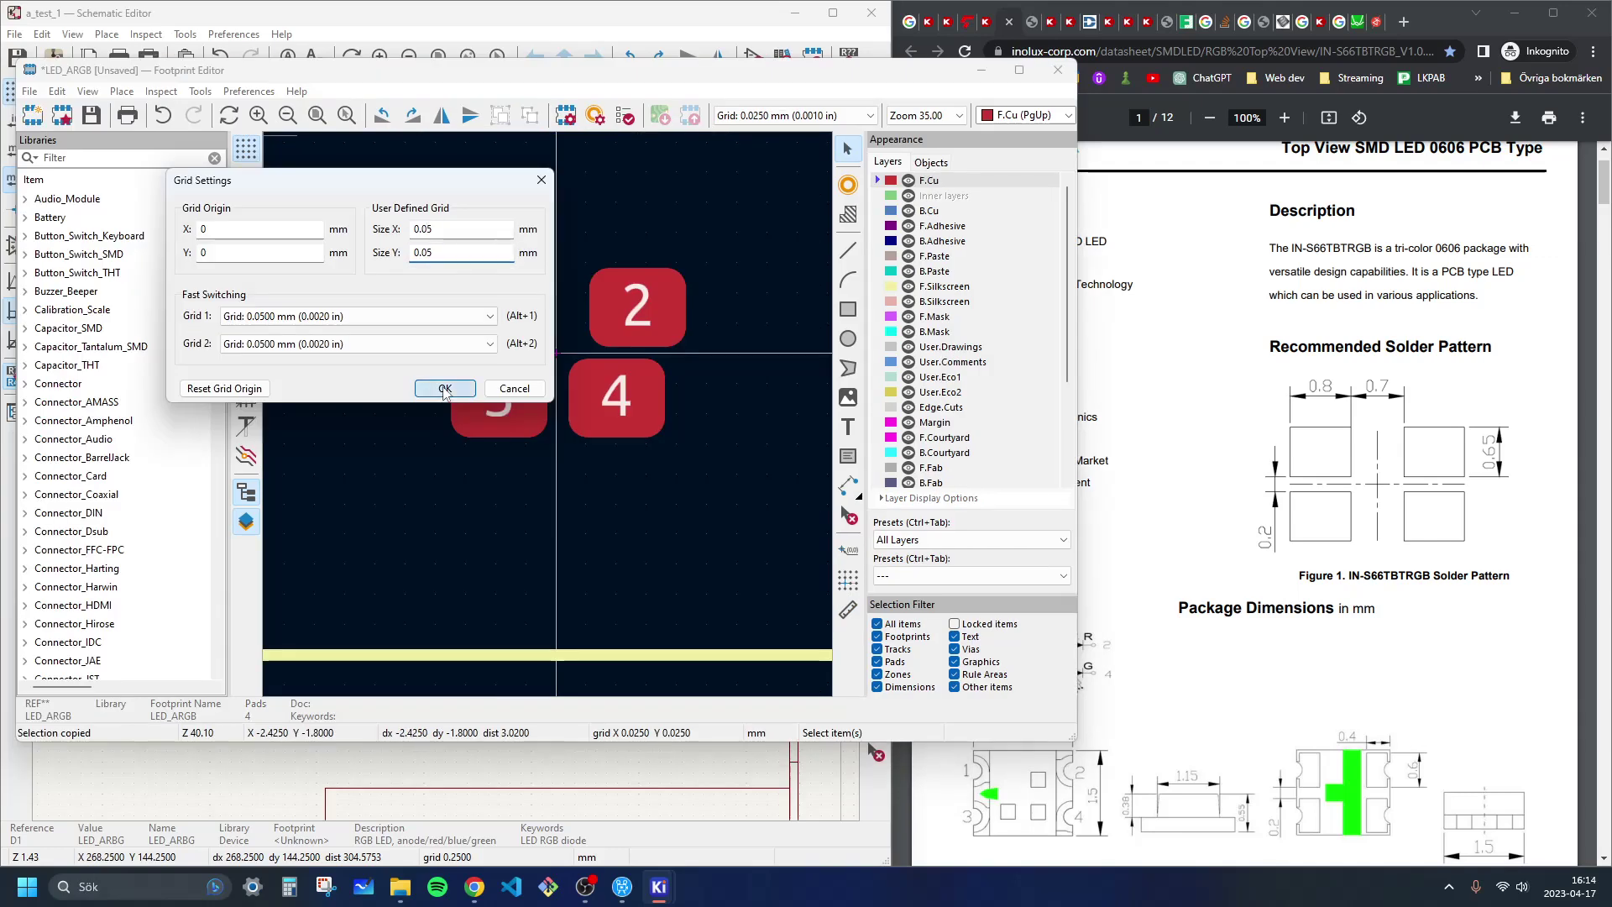
pyautogui.click(445, 388)
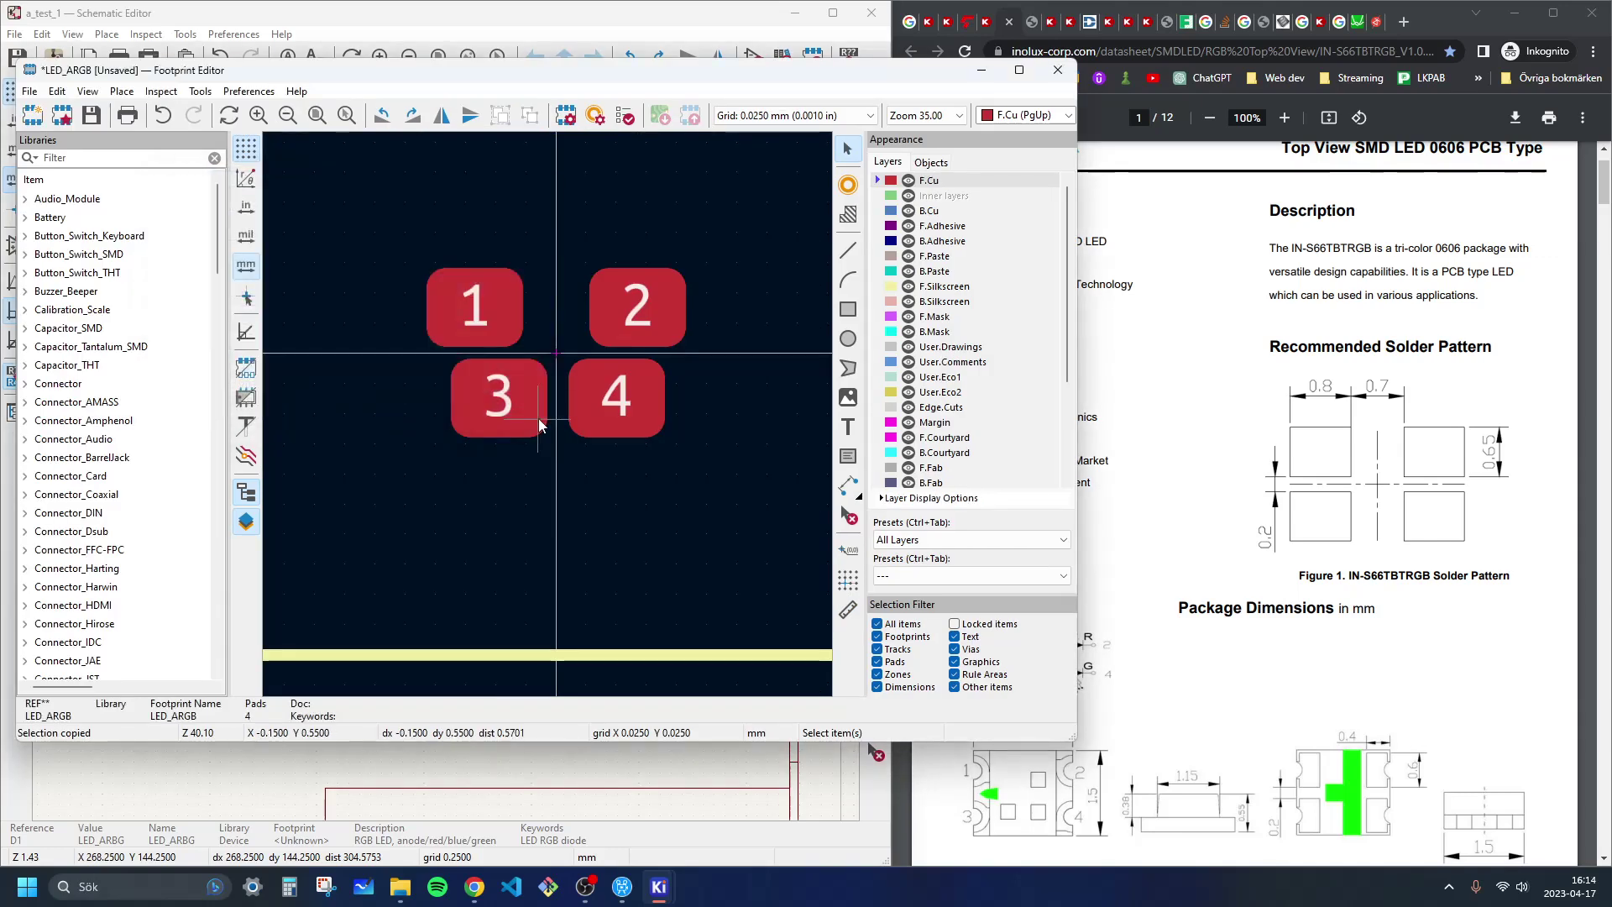
# Step: Measure the spacing between pads 1 and 2 and shift them horizontally to leave a 0.7 mm gap centred on the origin
pyautogui.scroll(2, 542, 424)
pyautogui.click(448, 395)
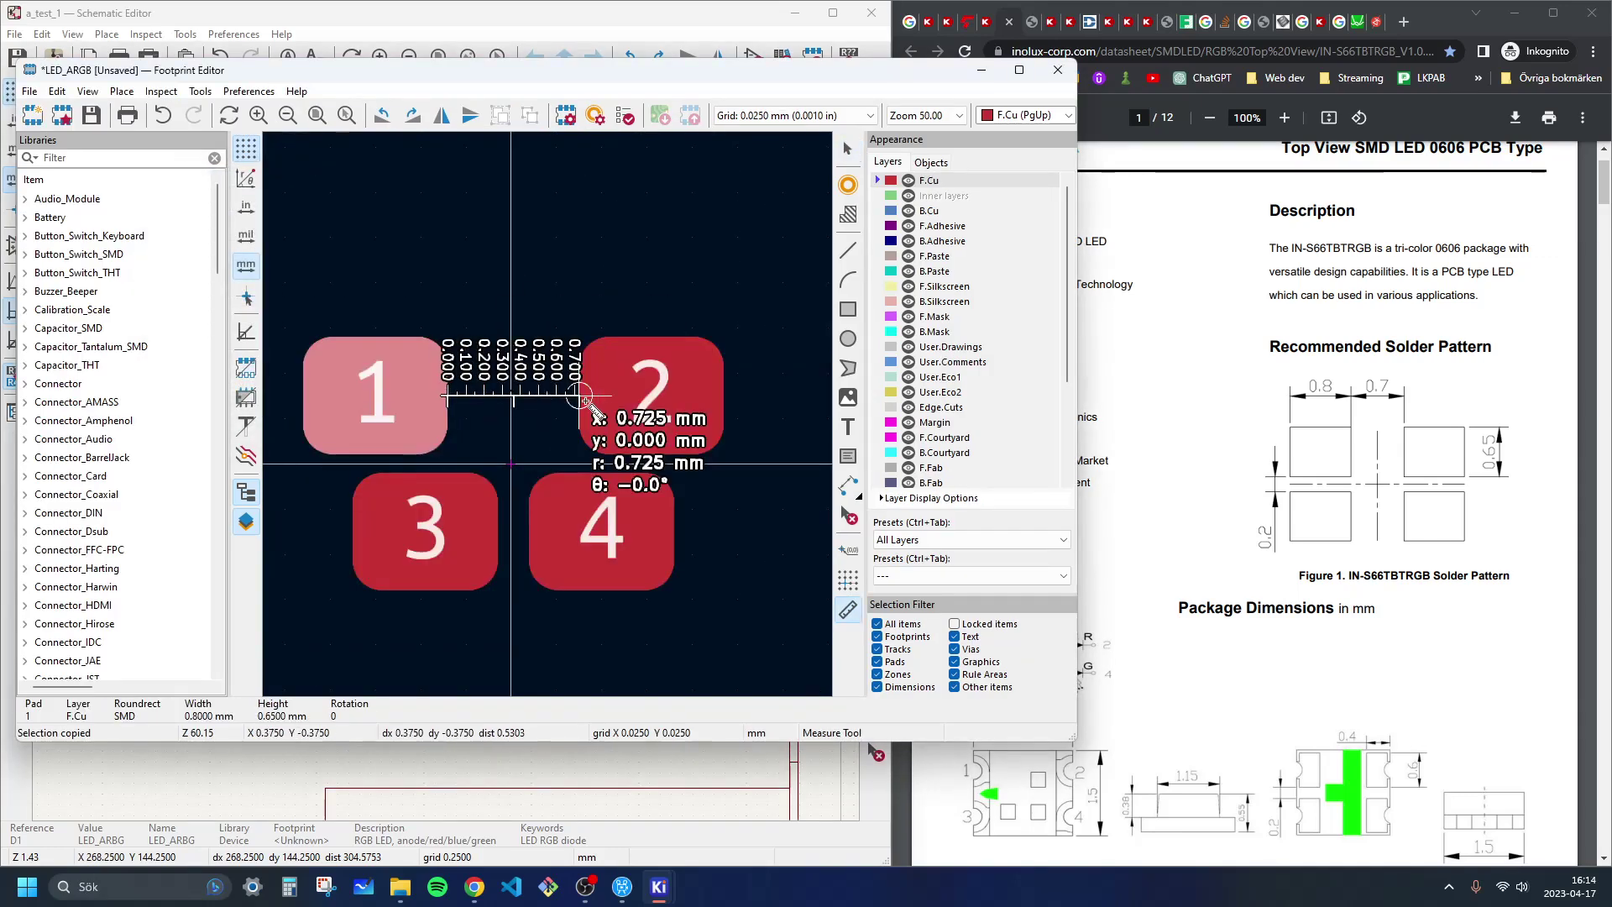
pyautogui.press('Escape')
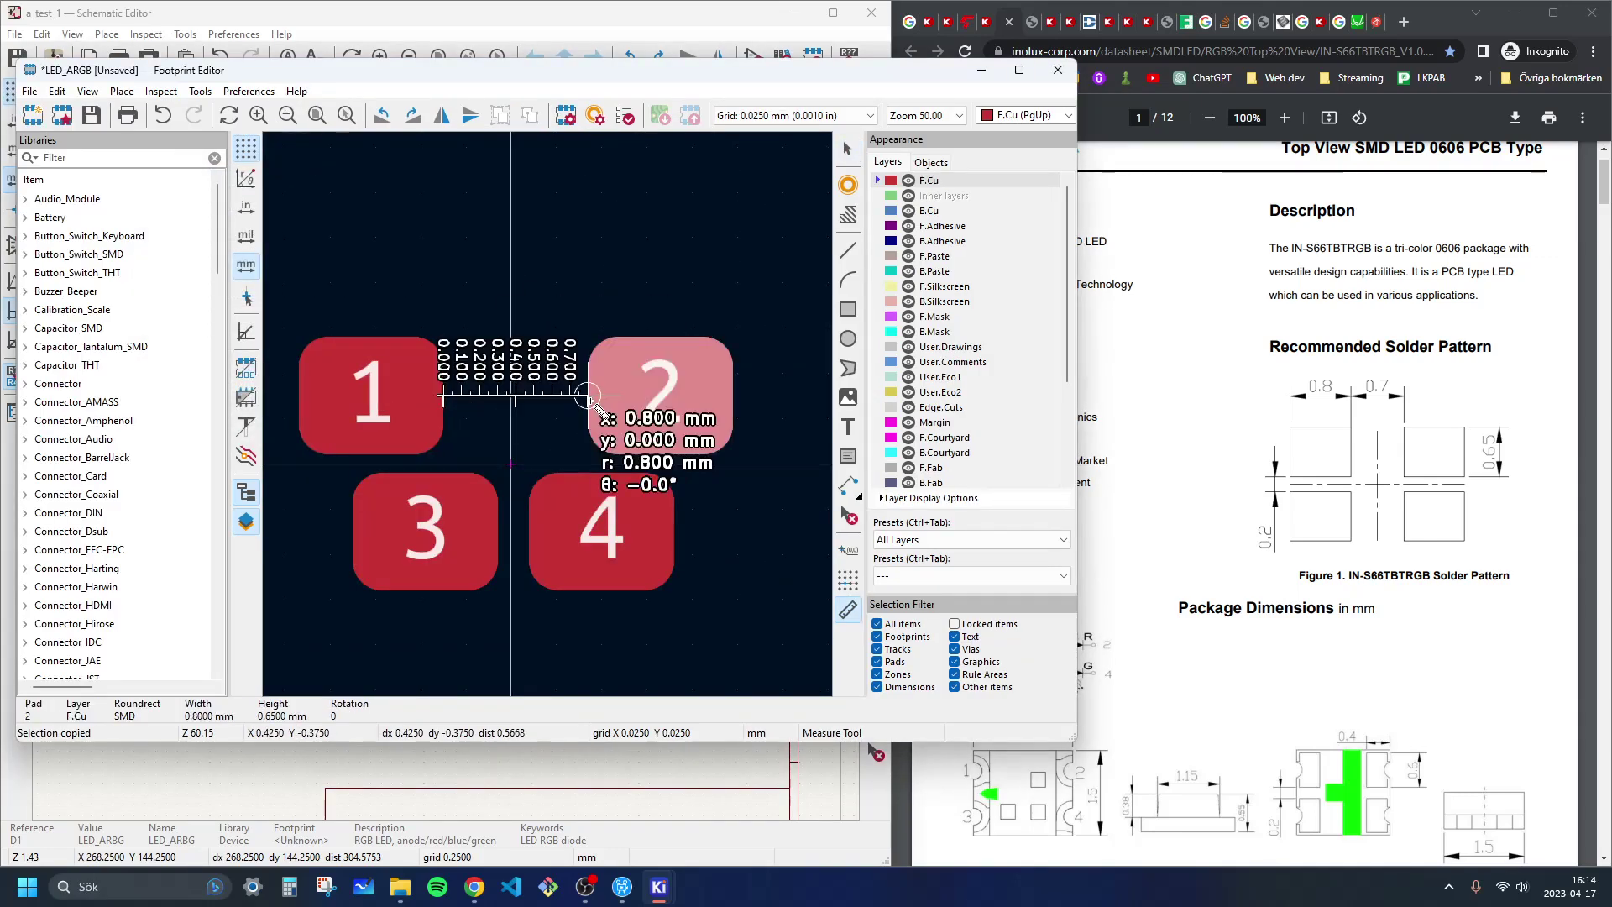
pyautogui.press('Escape')
pyautogui.press('Escape')
pyautogui.click(626, 391)
pyautogui.moveTo(626, 392); pyautogui.dragTo(612, 391)
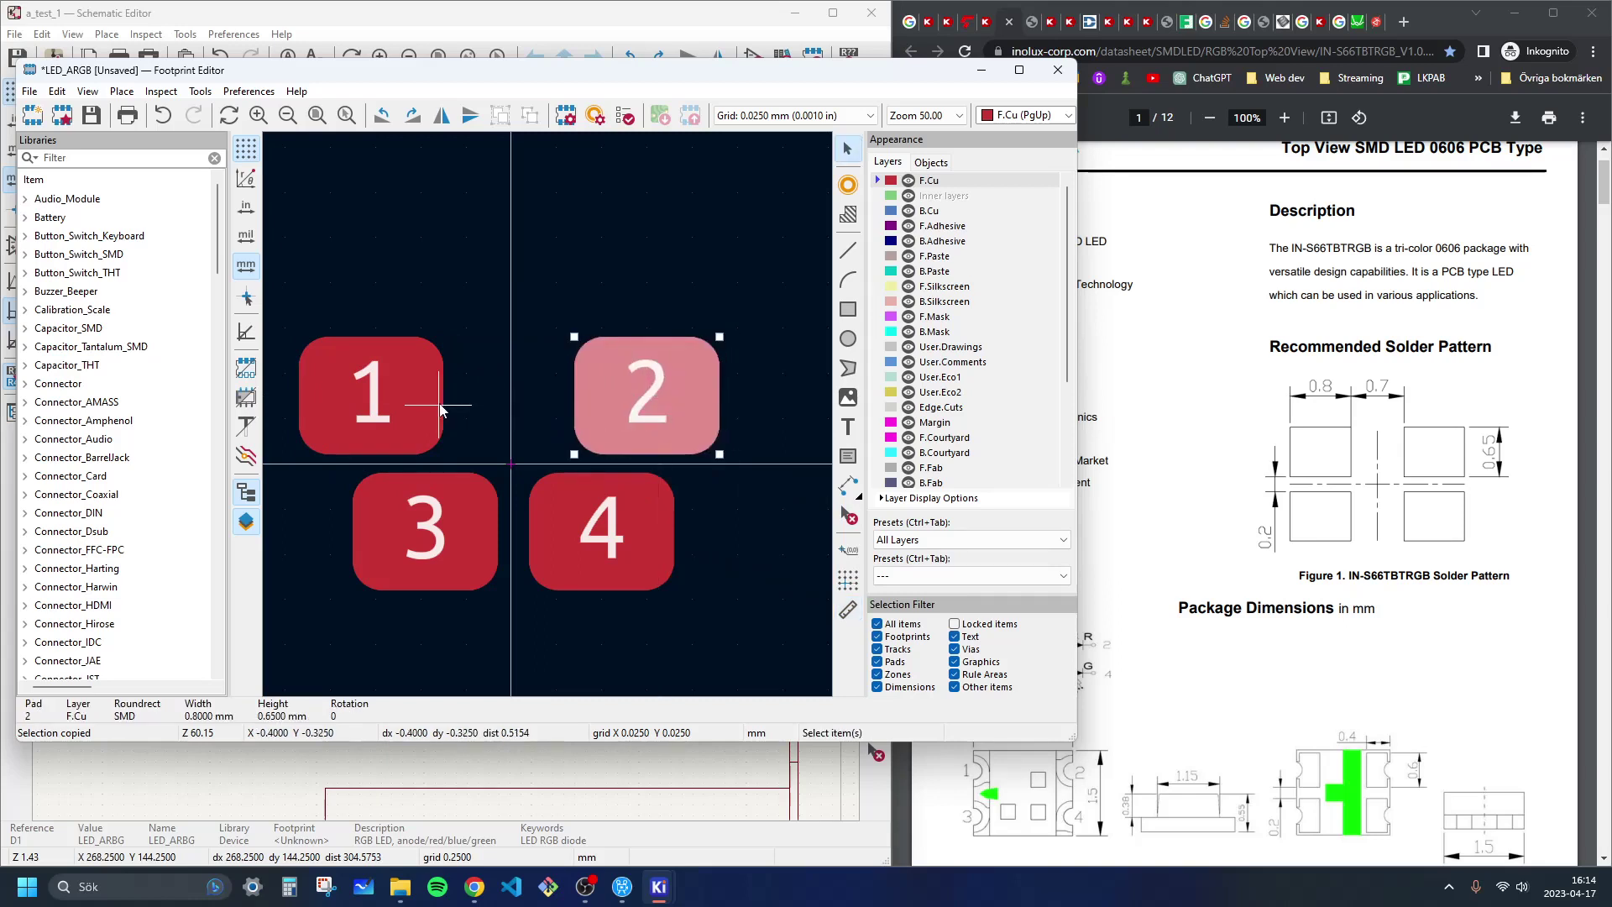
pyautogui.moveTo(432, 407); pyautogui.dragTo(437, 406)
# Step: Line up pads 3 and 4 beneath pads 1 and 2 with a 0.2 mm vertical gap, and check the gap between them
pyautogui.hotkey('ctrl', 'shift', 'm')
pyautogui.moveTo(376, 459); pyautogui.dragTo(468, 390, button='middle')
pyautogui.click(469, 388)
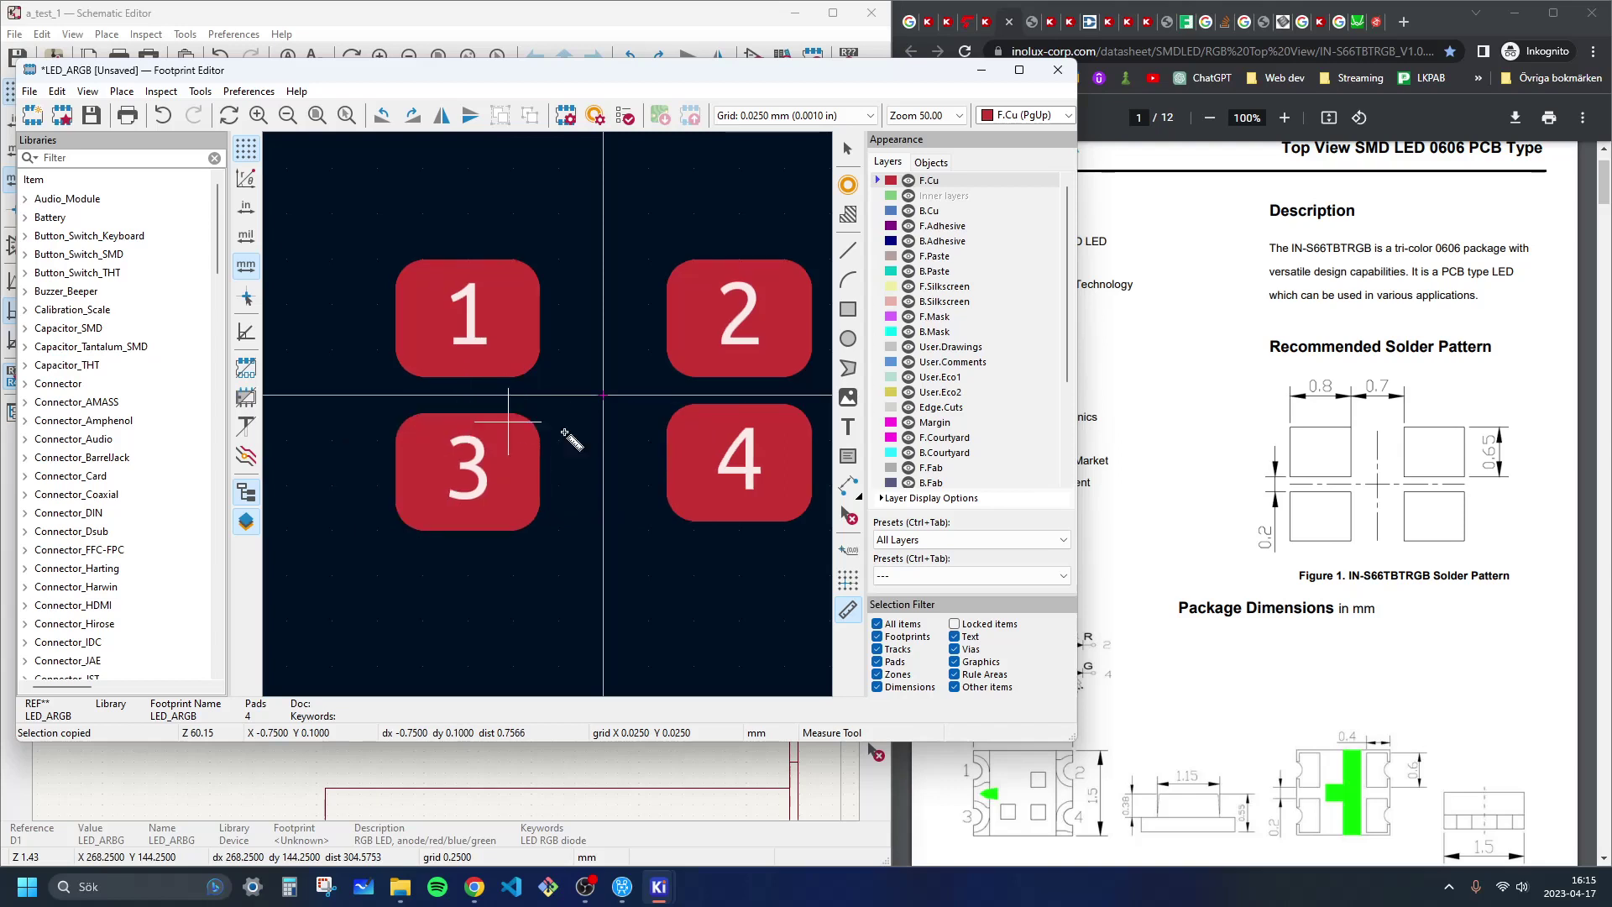
pyautogui.press('Escape')
pyautogui.click(744, 460)
pyautogui.moveTo(742, 460); pyautogui.dragTo(739, 472)
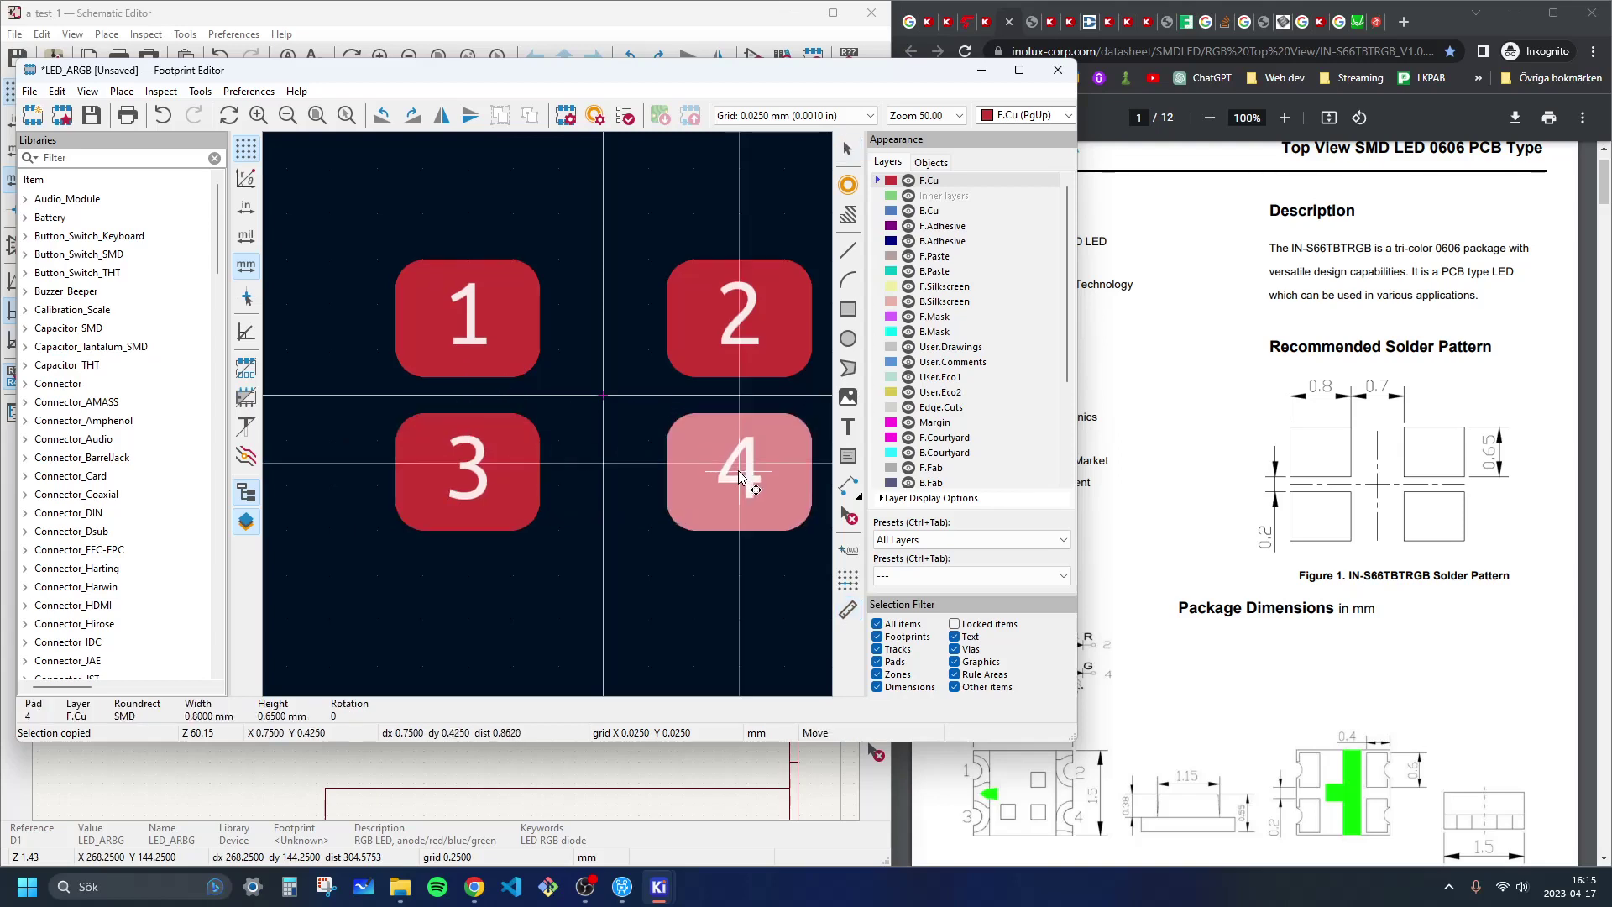
pyautogui.hotkey('ctrl', 'shift', 'm')
pyautogui.click(540, 472)
pyautogui.press('Escape')
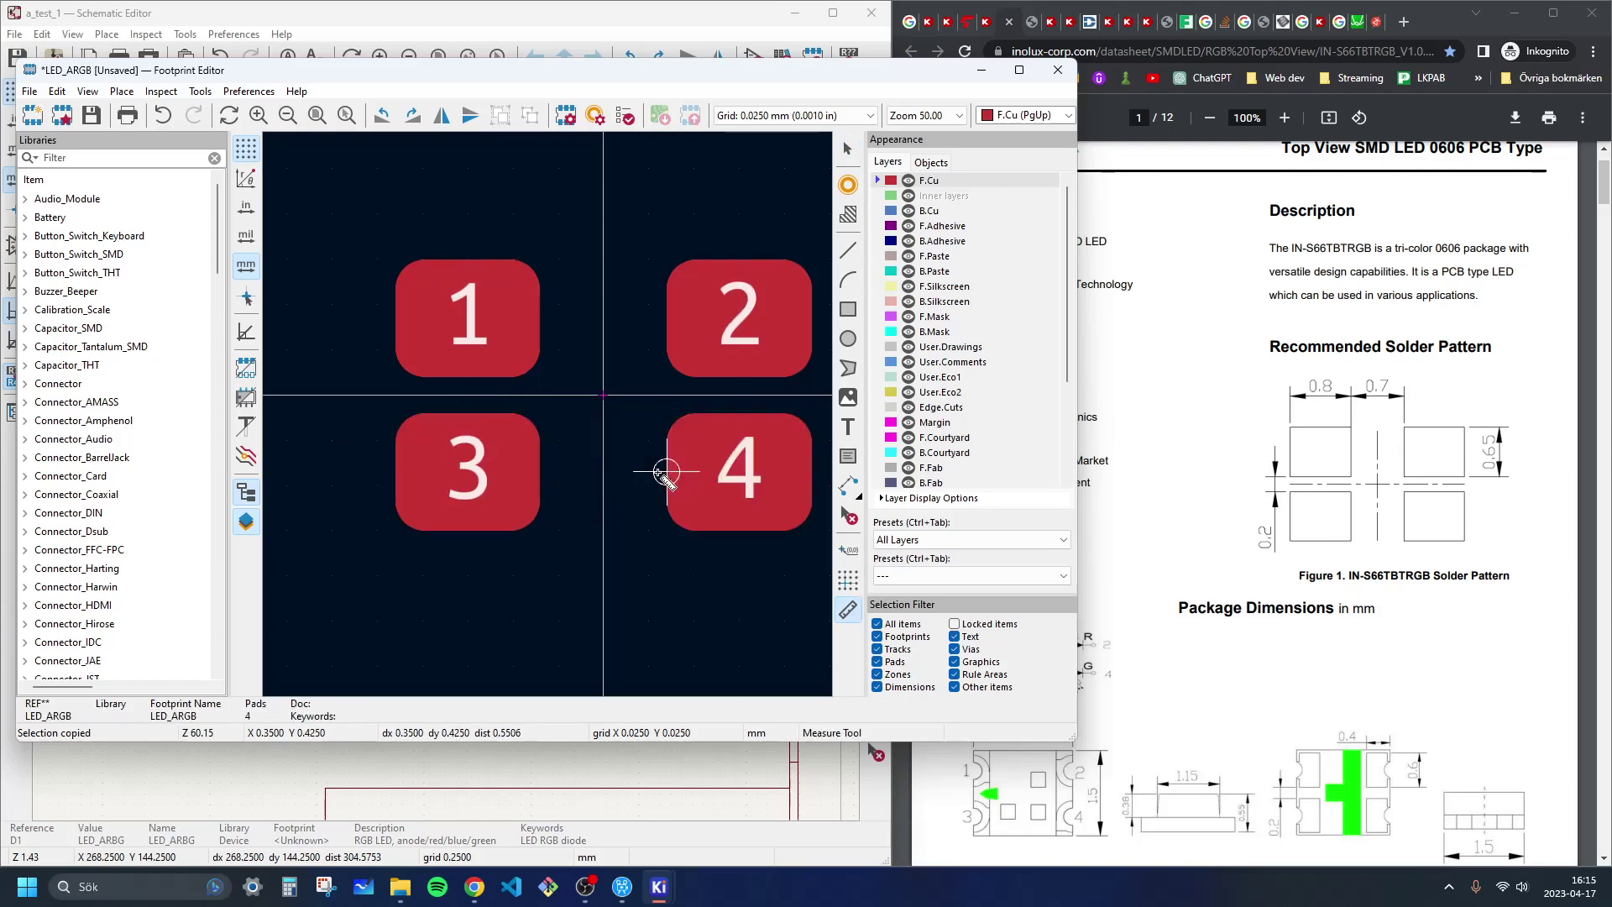
# Step: Measure the vertical gap between pads 1 and 3 and pad 1's width and height
pyautogui.click(463, 376)
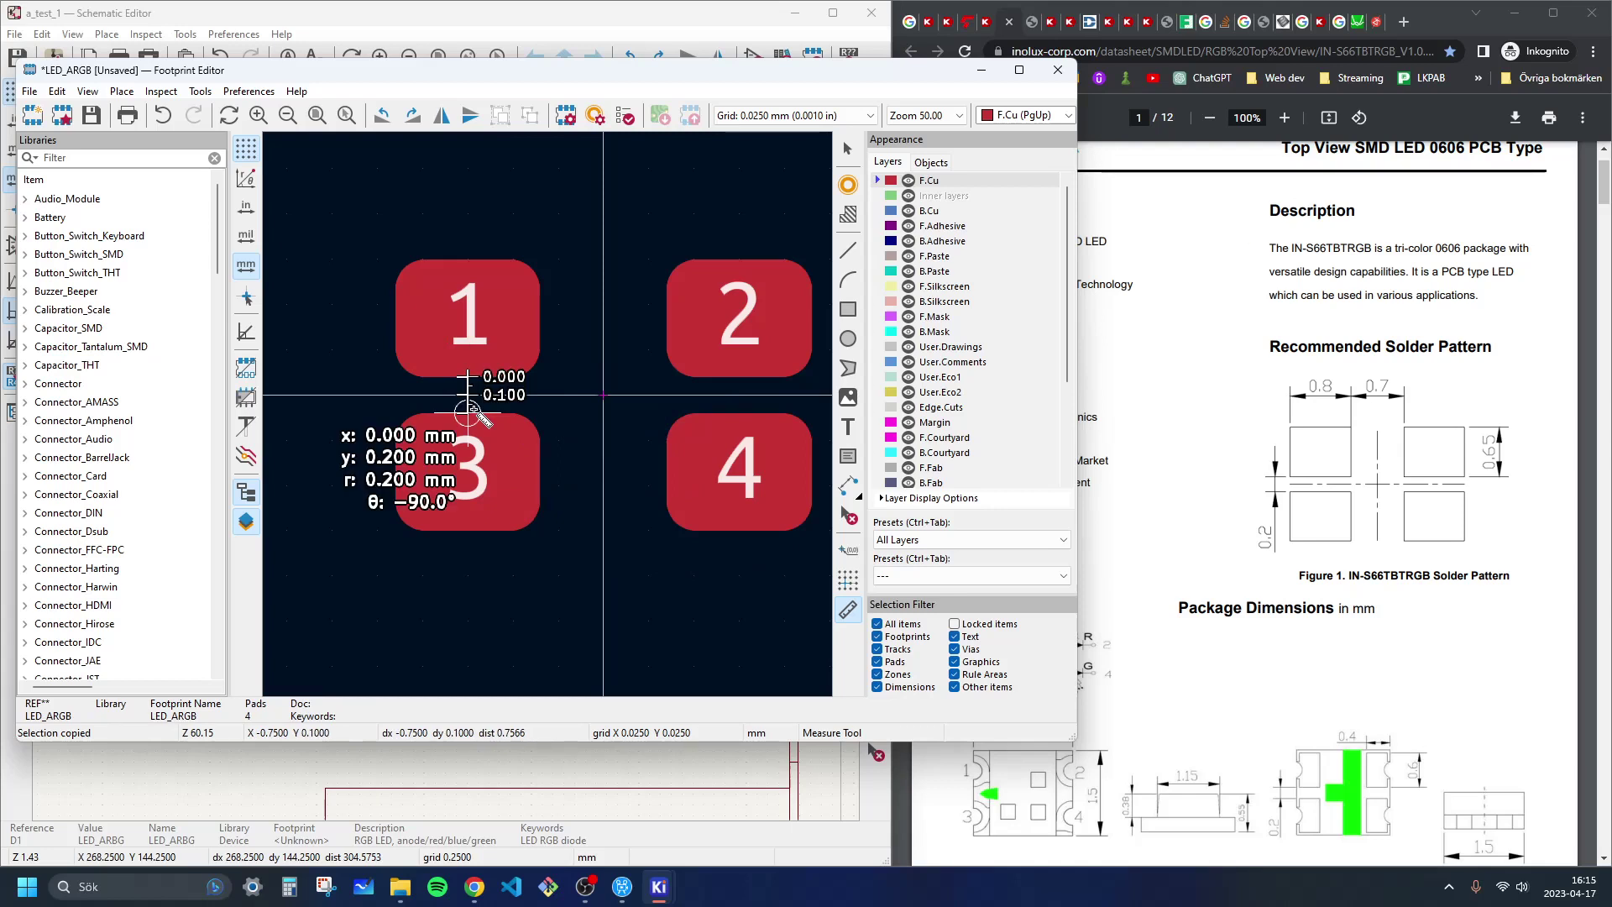
pyautogui.click(468, 412)
pyautogui.click(396, 259)
pyautogui.click(540, 259)
pyautogui.click(540, 260)
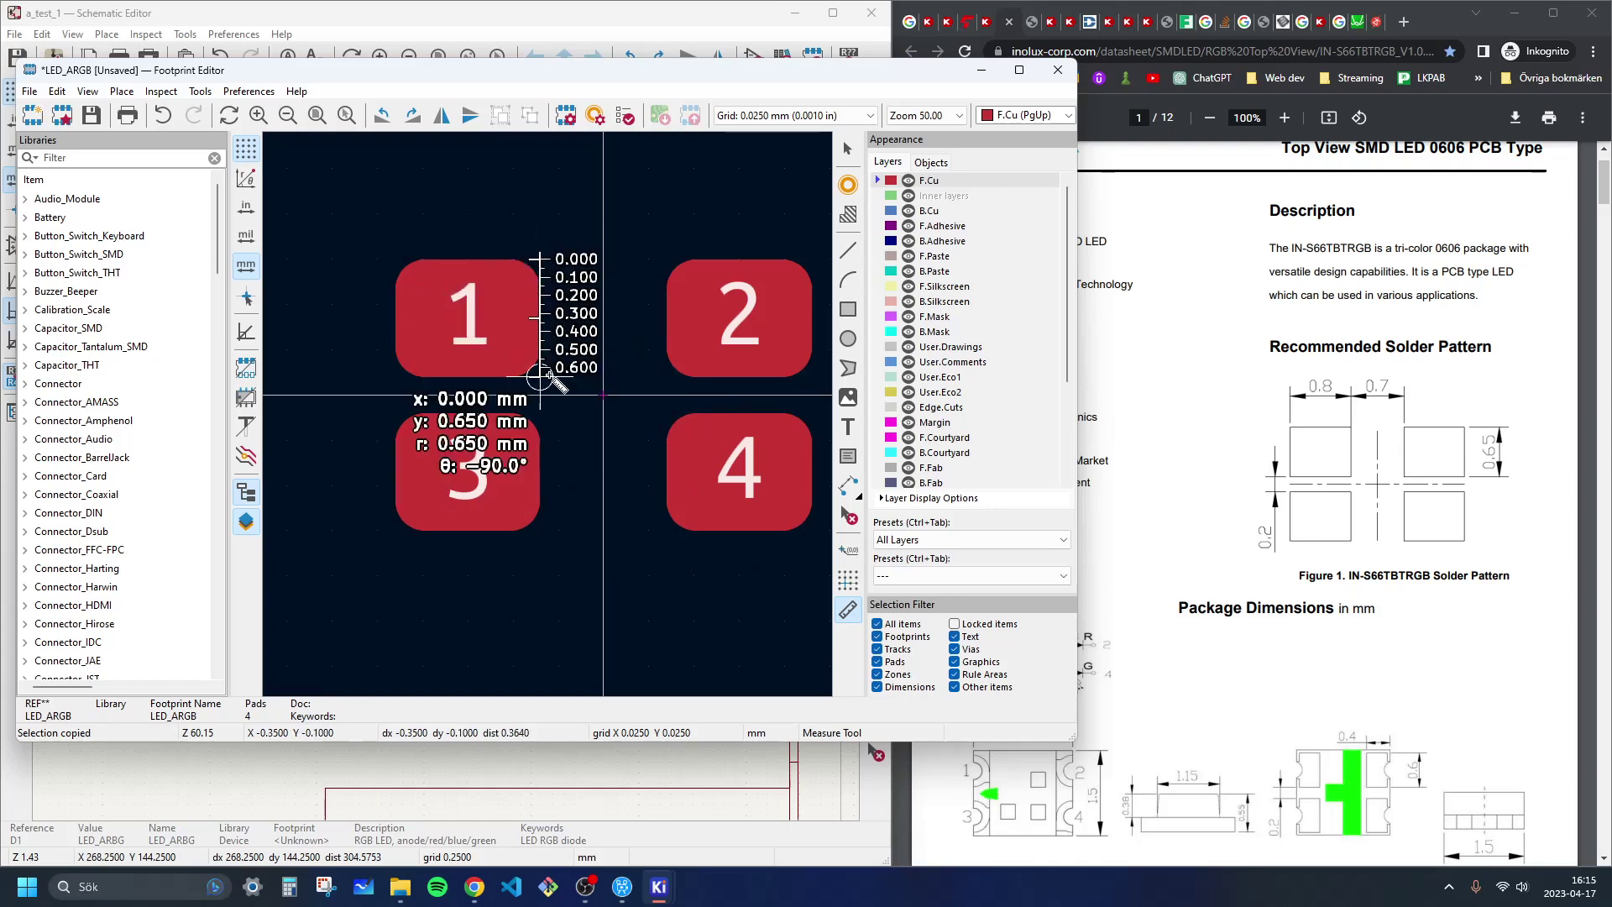
pyautogui.press('Escape')
pyautogui.scroll(-4, 547, 420)
pyautogui.press('Escape')
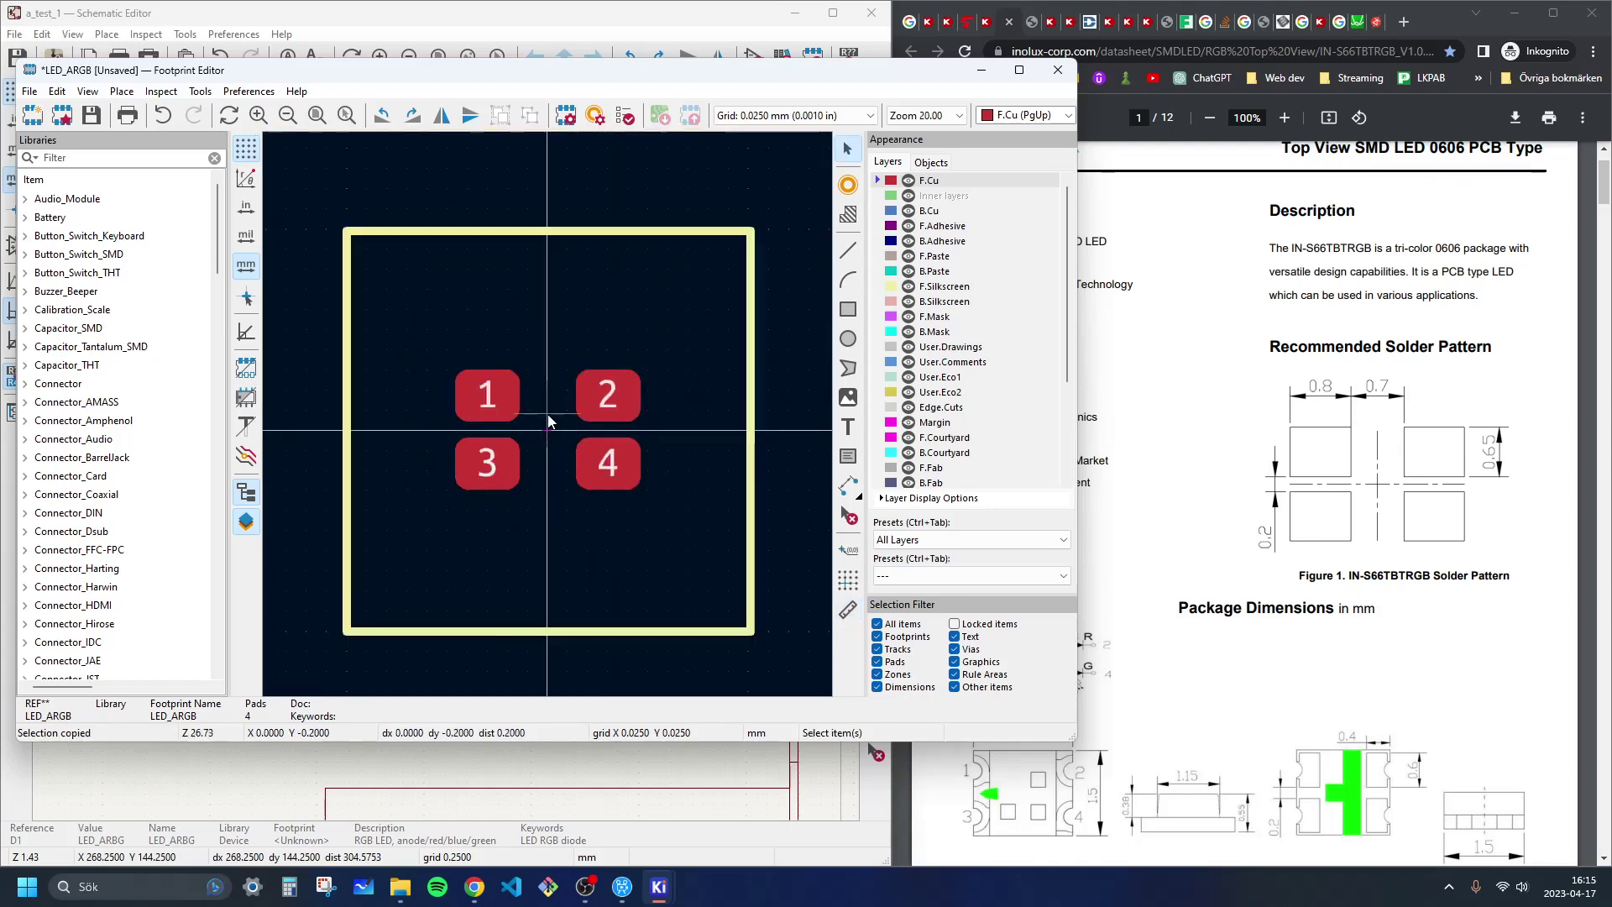
# Step: Shrink the F.Silkscreen rectangle so that it closely frames the four pads
pyautogui.click(668, 293)
pyautogui.scroll(4, 680, 293)
pyautogui.scroll(-4, 550, 411)
pyautogui.moveTo(517, 438); pyautogui.dragTo(703, 333, button='middle')
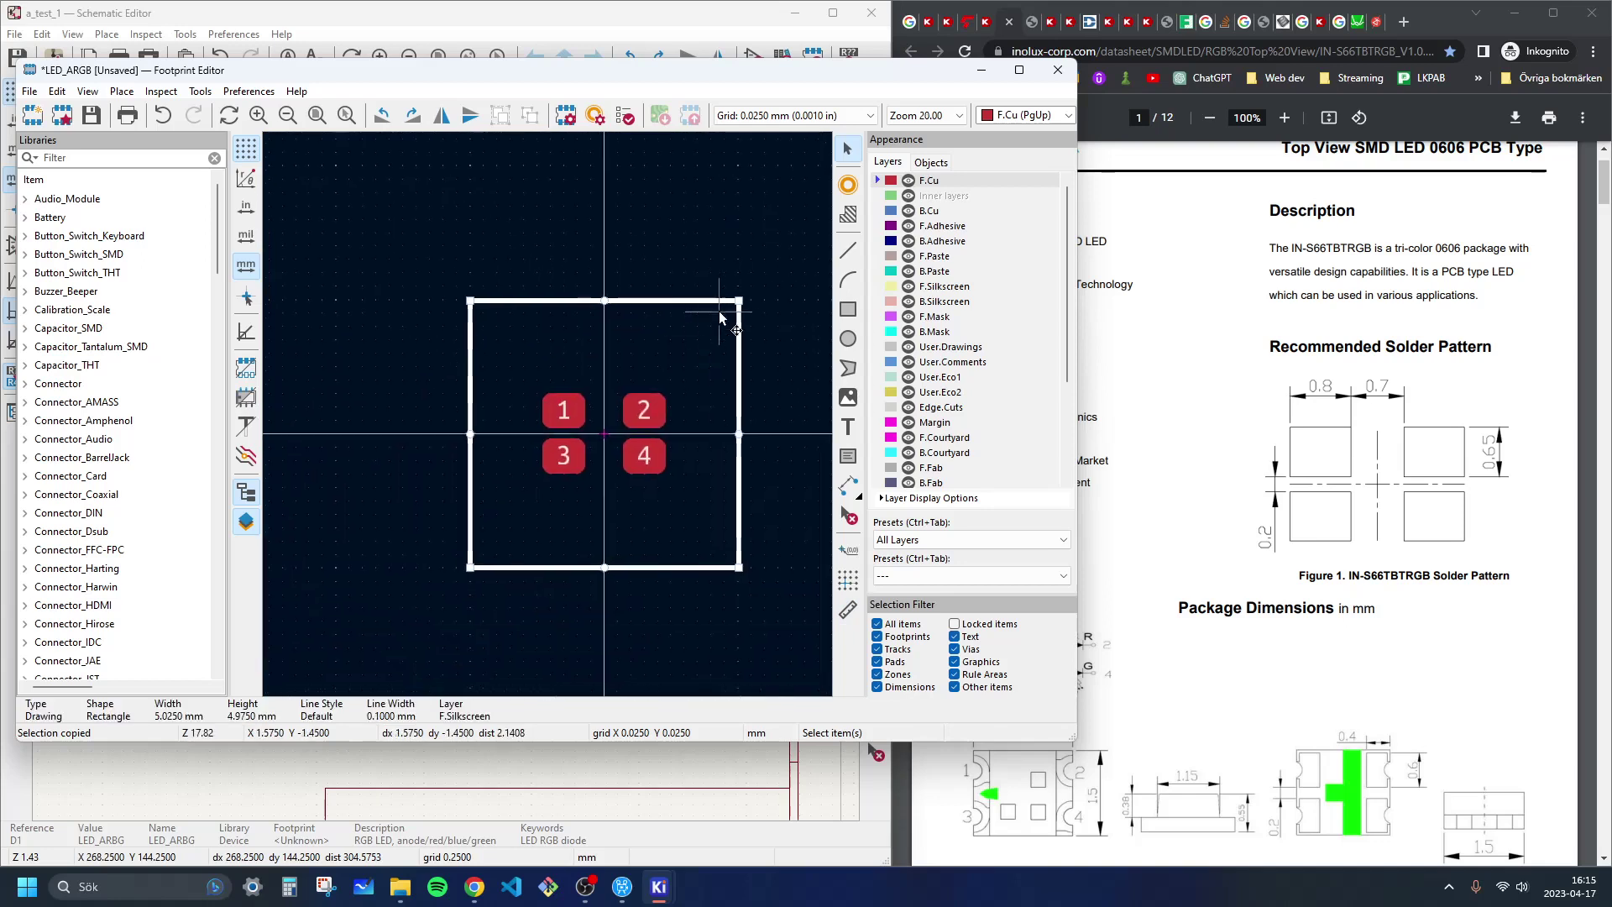
pyautogui.moveTo(741, 306); pyautogui.dragTo(677, 389)
pyautogui.scroll(2, 432, 515)
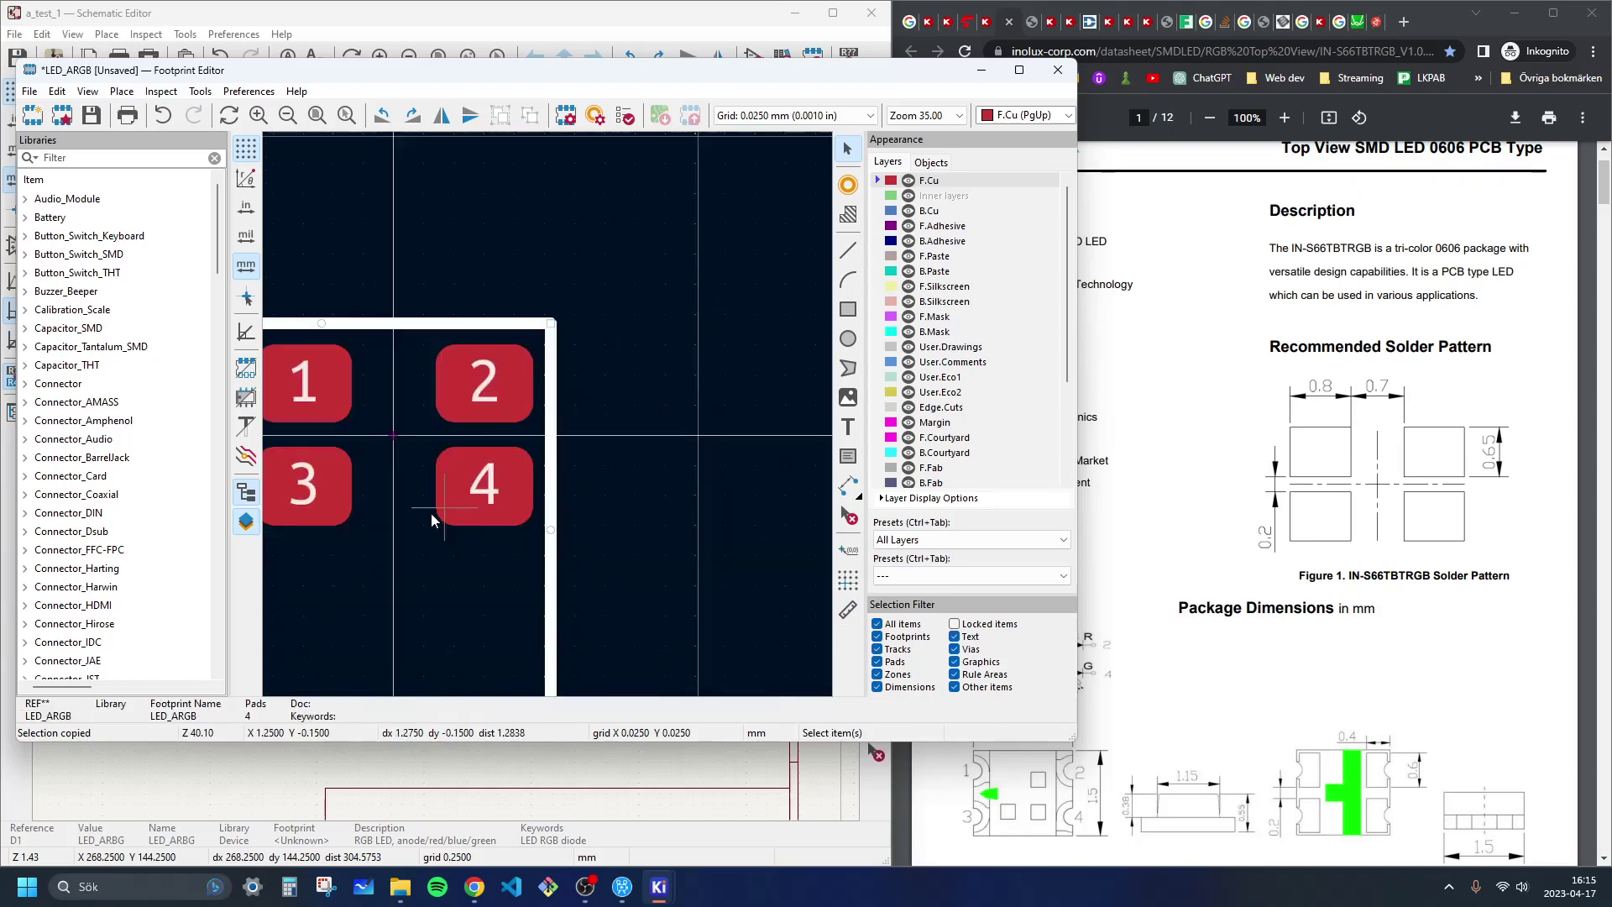
pyautogui.scroll(-2, 533, 514)
pyautogui.press('Escape')
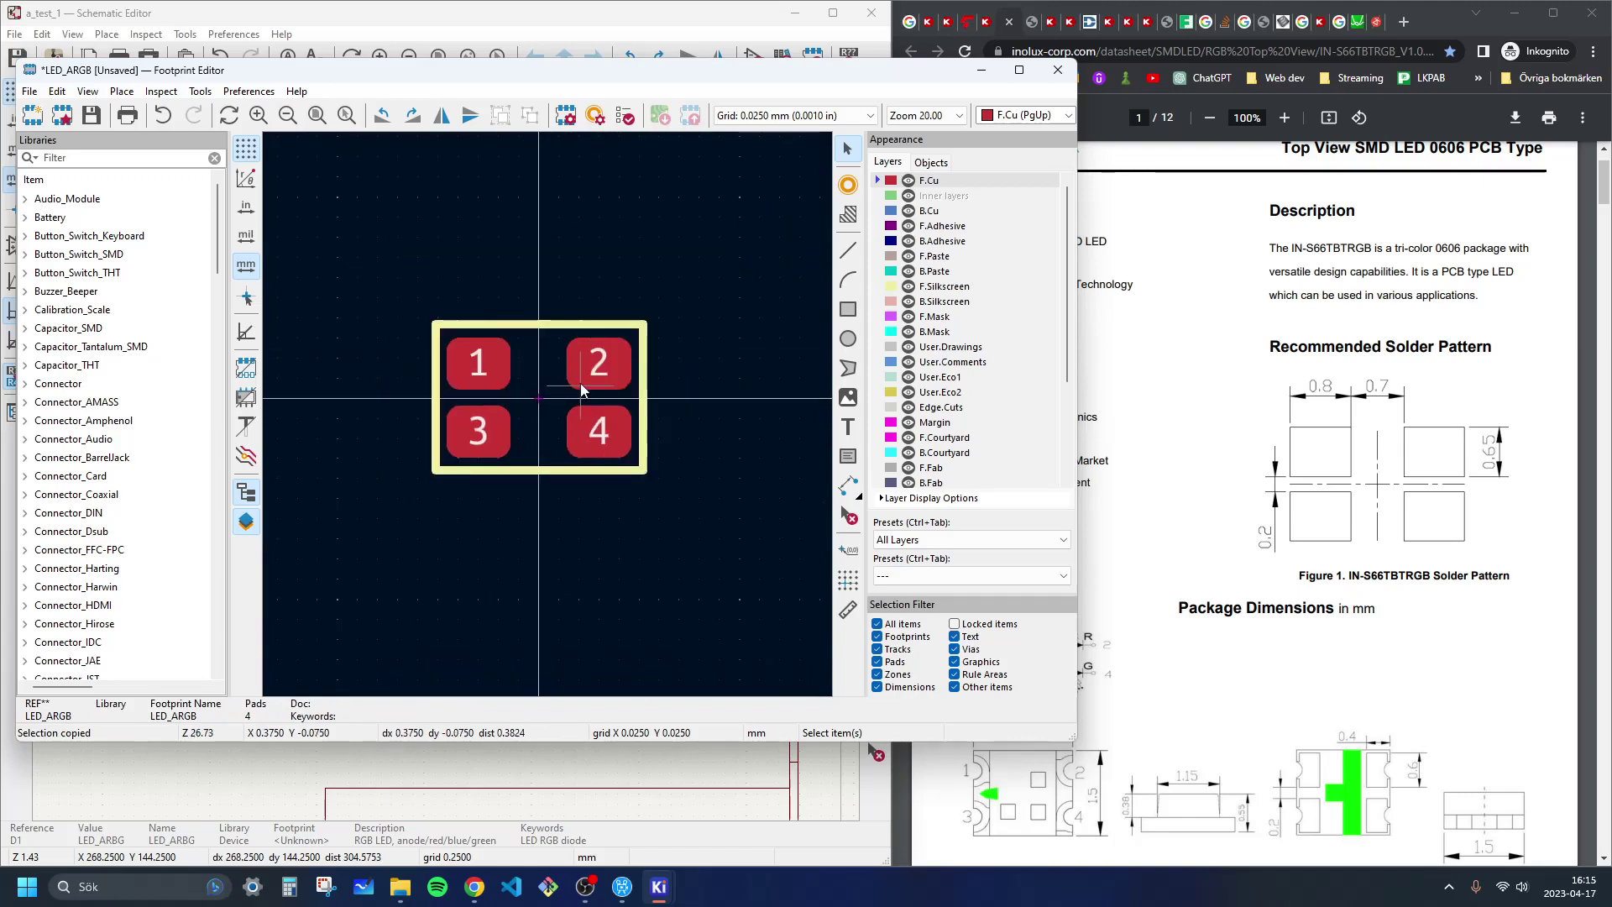
# Step: Create a new footprint library named myProject in the a_test_1 project folder
pyautogui.moveTo(552, 69); pyautogui.dragTo(599, 91)
pyautogui.moveTo(904, 99)
pyautogui.mouseDown()
pyautogui.moveTo(918, 108)
pyautogui.moveTo(884, 84)
pyautogui.mouseUp()
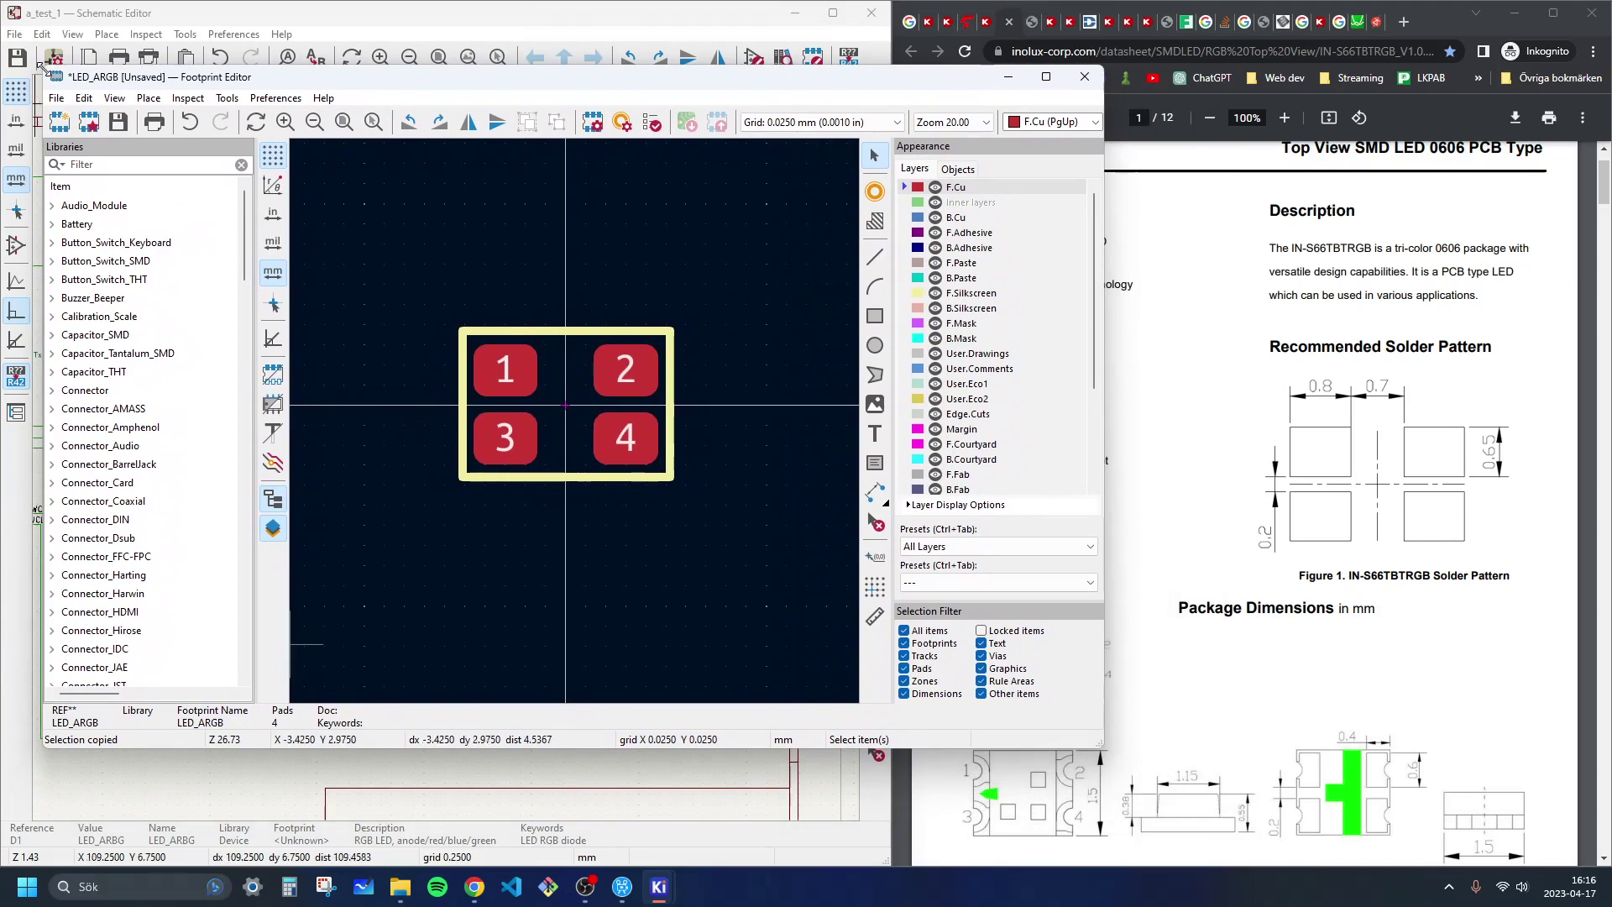
pyautogui.moveTo(48, 71); pyautogui.dragTo(336, 77)
pyautogui.click(80, 79)
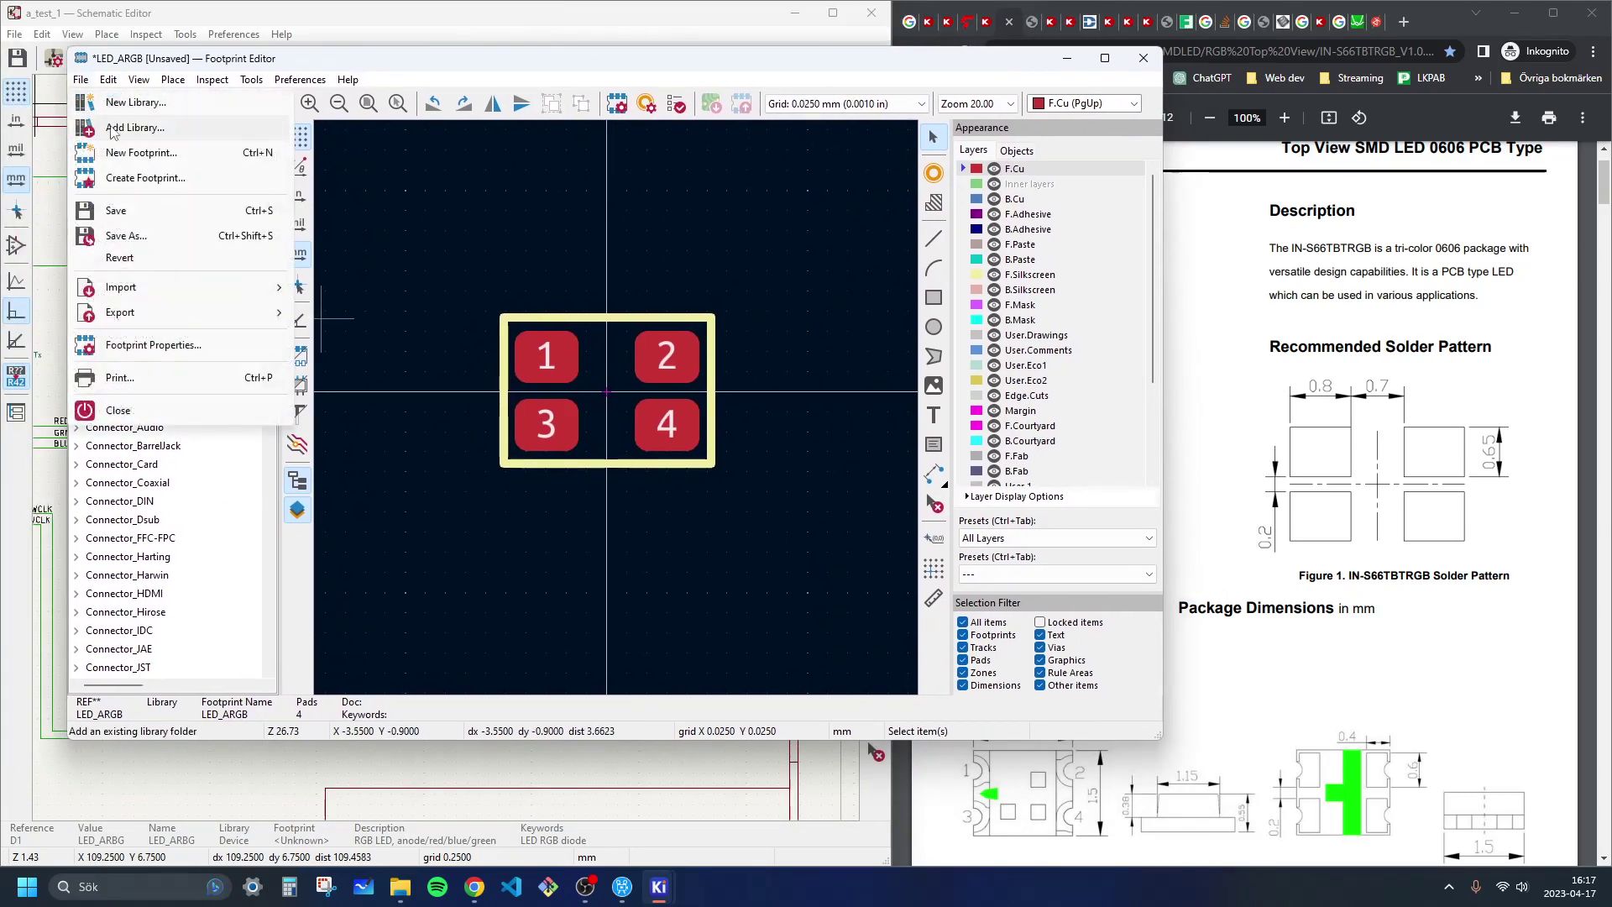
pyautogui.click(166, 107)
pyautogui.doubleClick(586, 401)
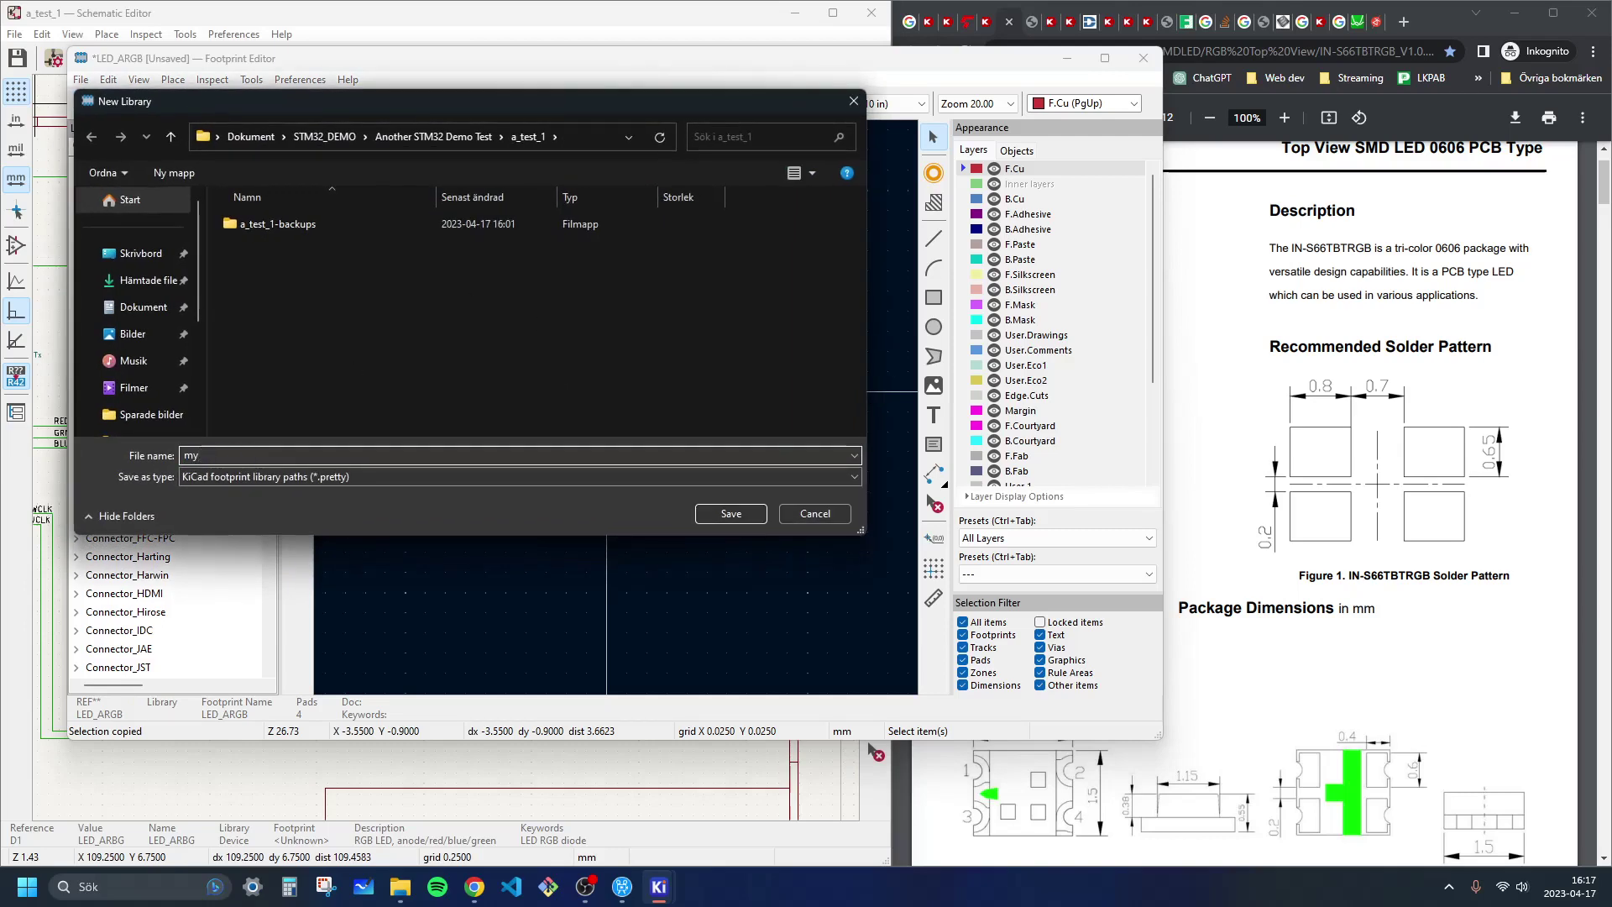
pyautogui.write('myProject')
pyautogui.press('Return')
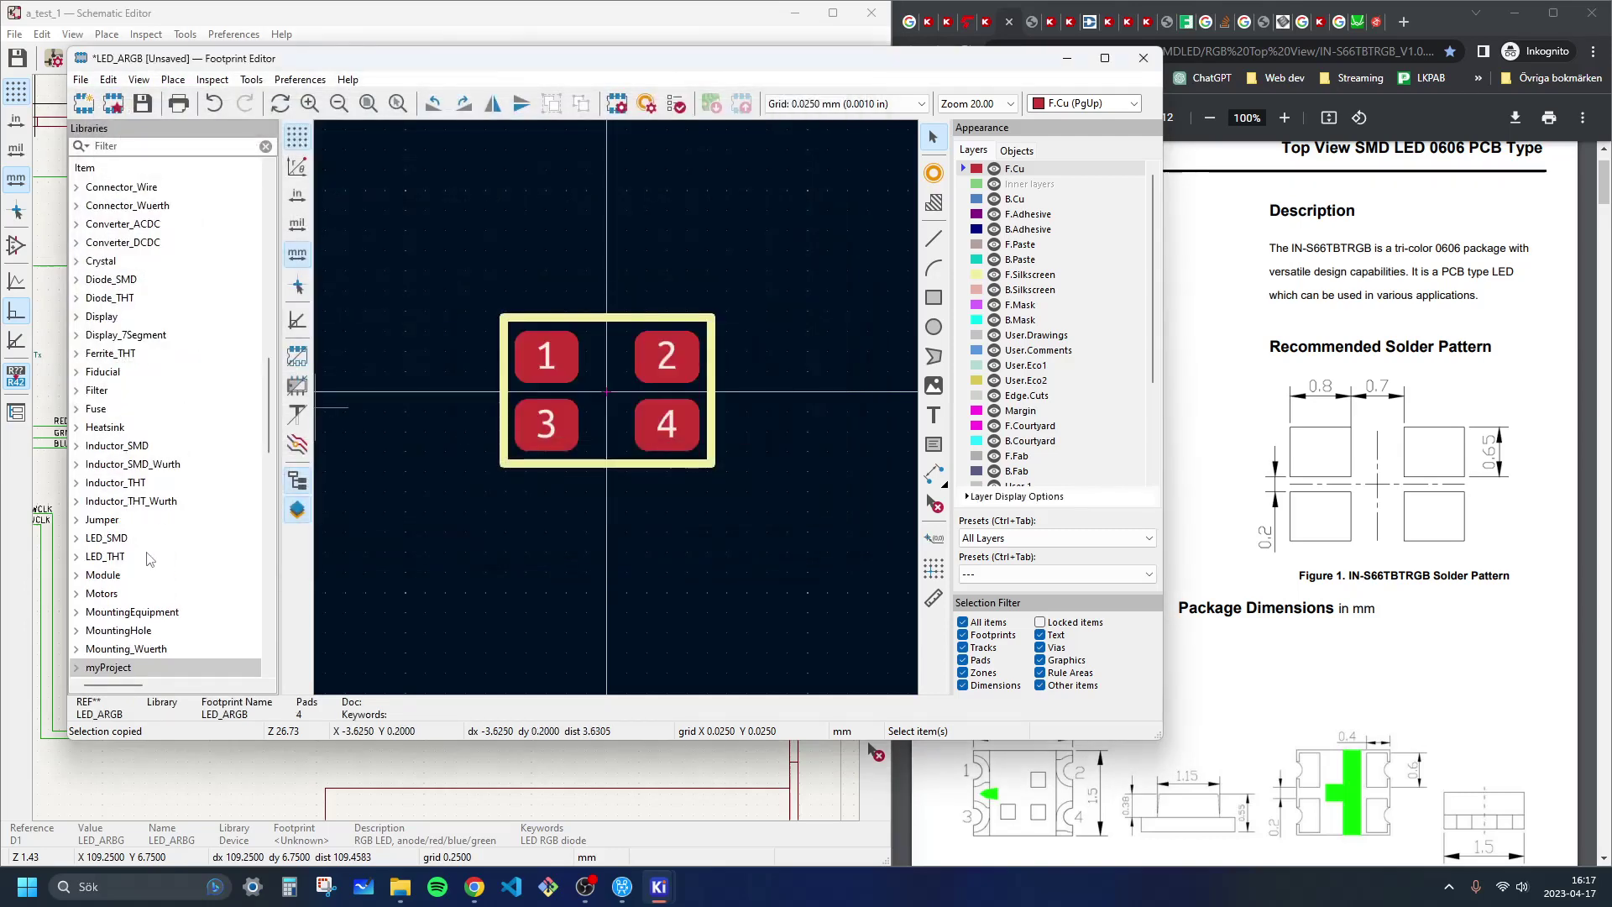
# Step: Save the LED_ARGB footprint in the myProject library
pyautogui.click(142, 106)
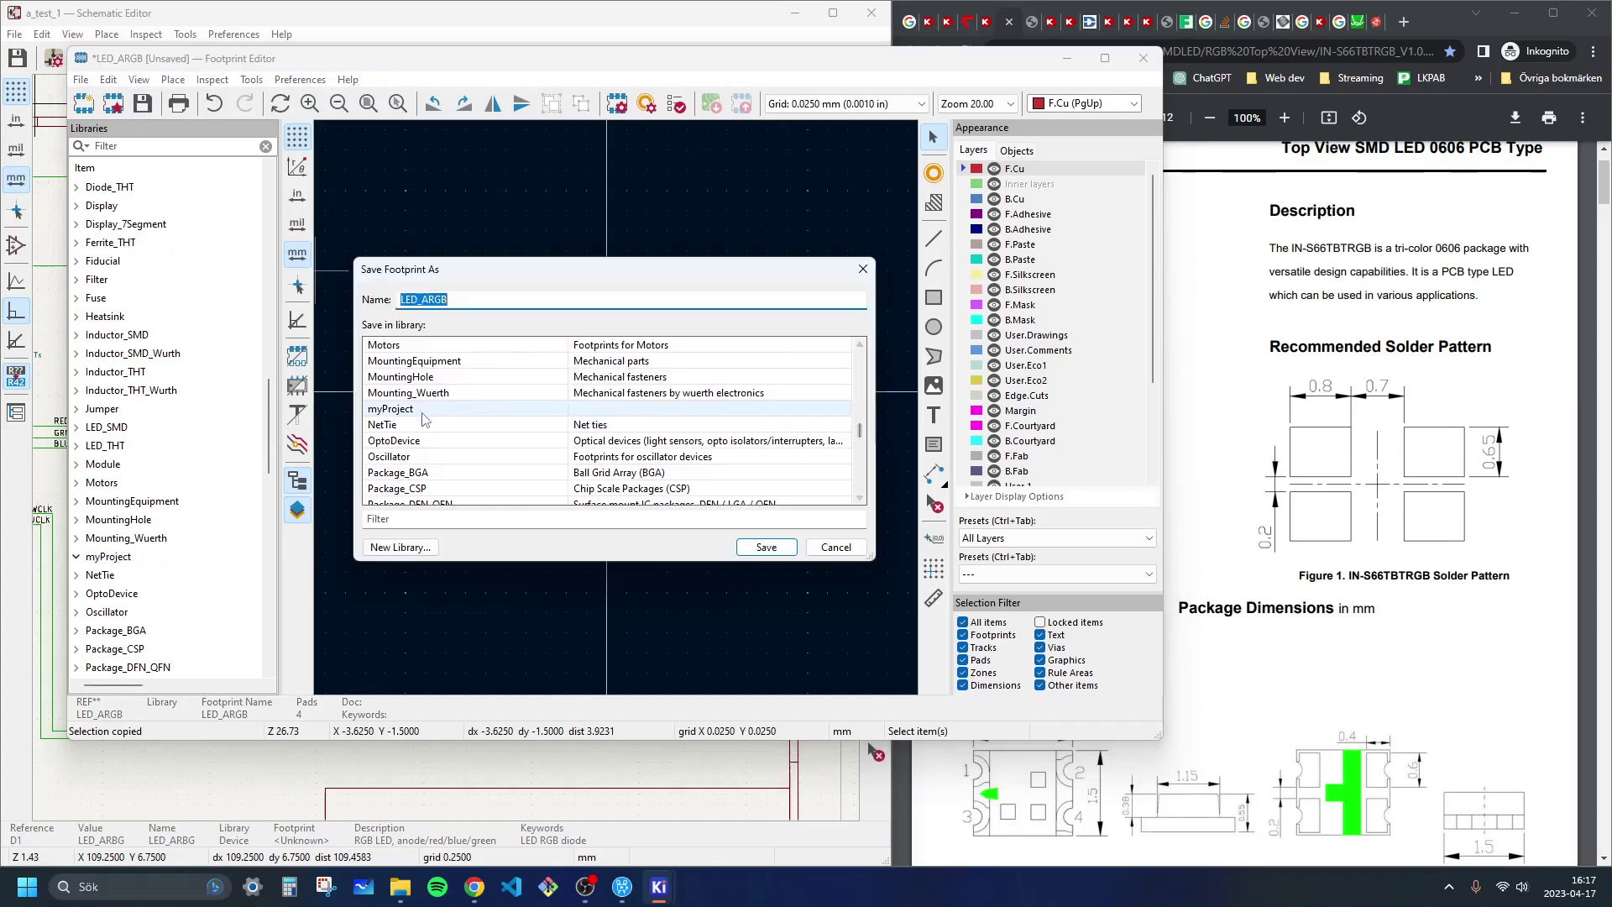
pyautogui.click(766, 547)
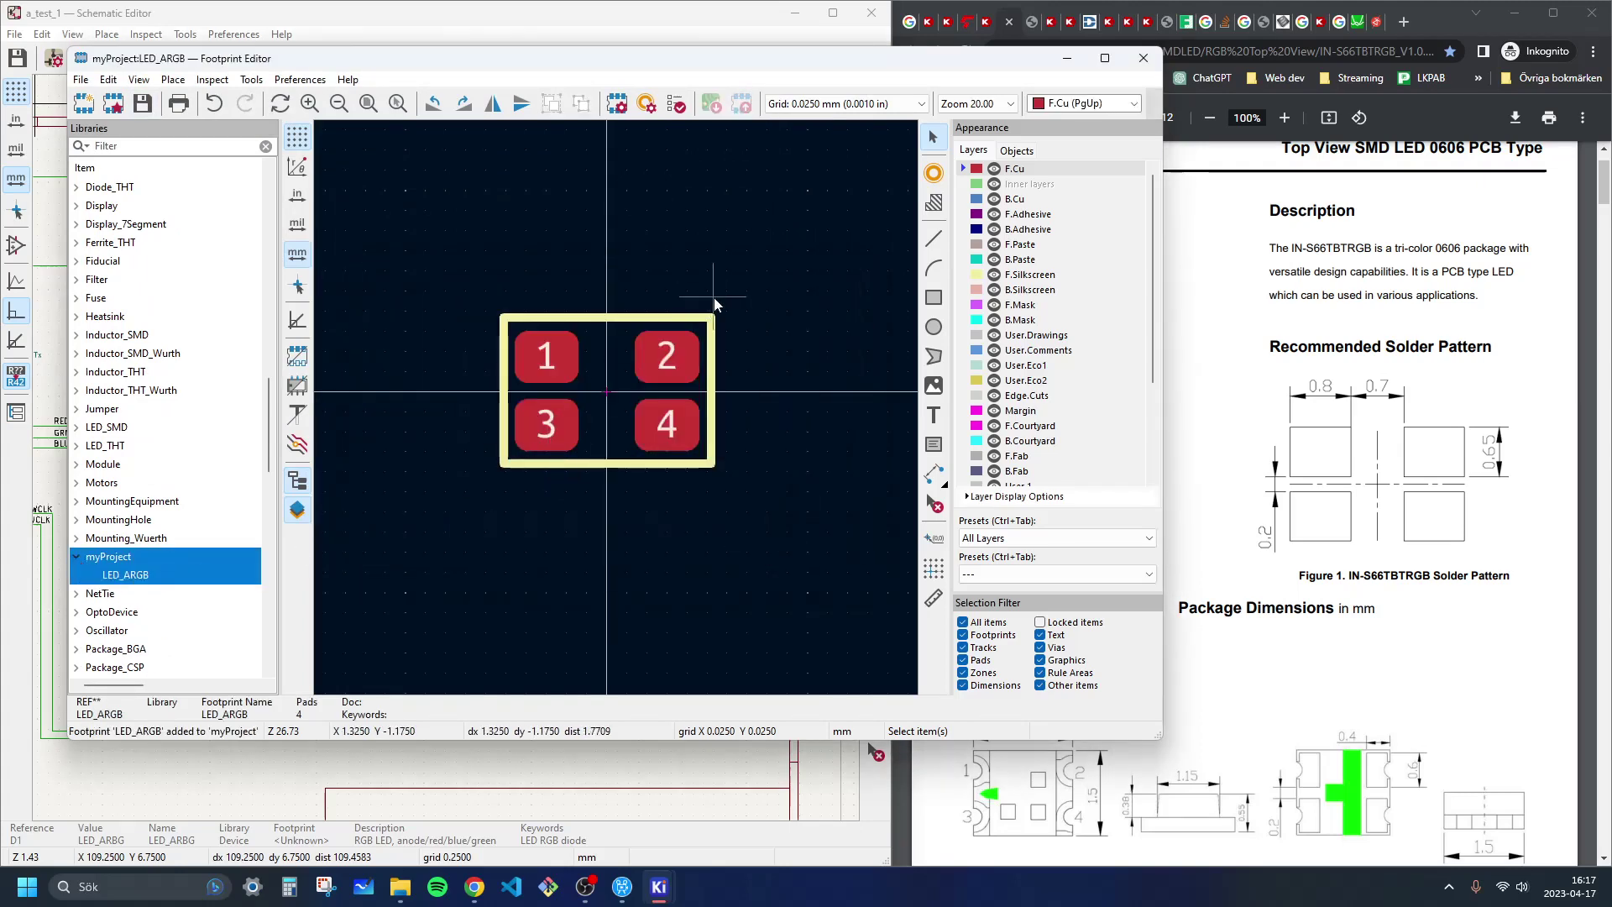
# Step: Measure the horizontal distances from the vertical centre axis to pads 1 and 2, and the vertical distance from the horizontal axis to pad 3
pyautogui.scroll(7, 609, 403)
pyautogui.hotkey('ctrl', 'shift', 'm')
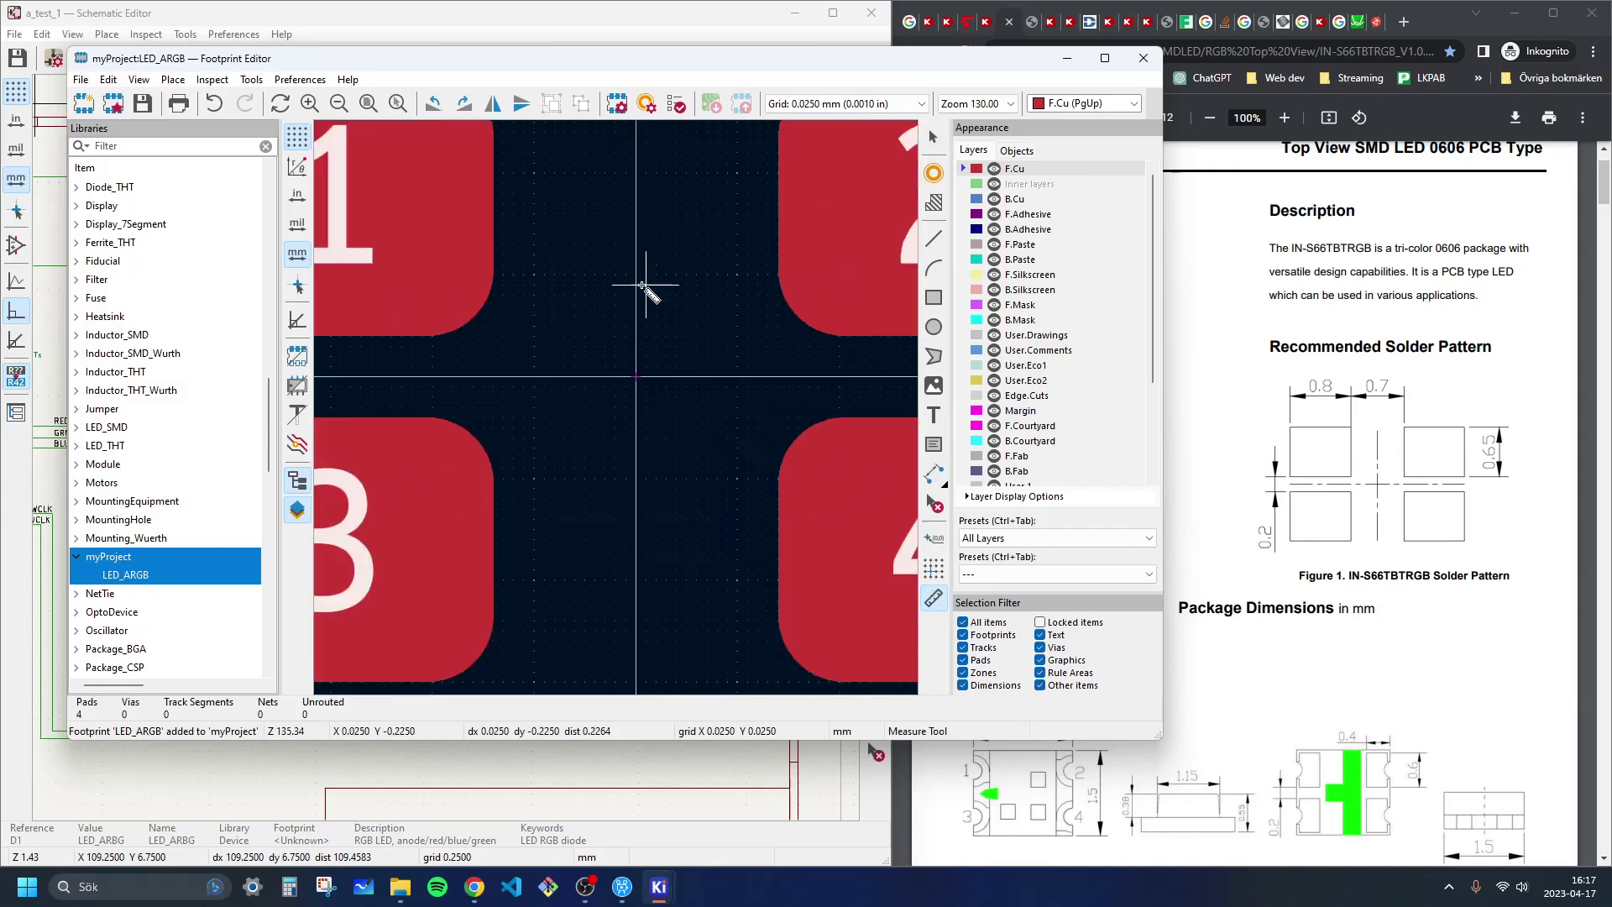
pyautogui.click(635, 265)
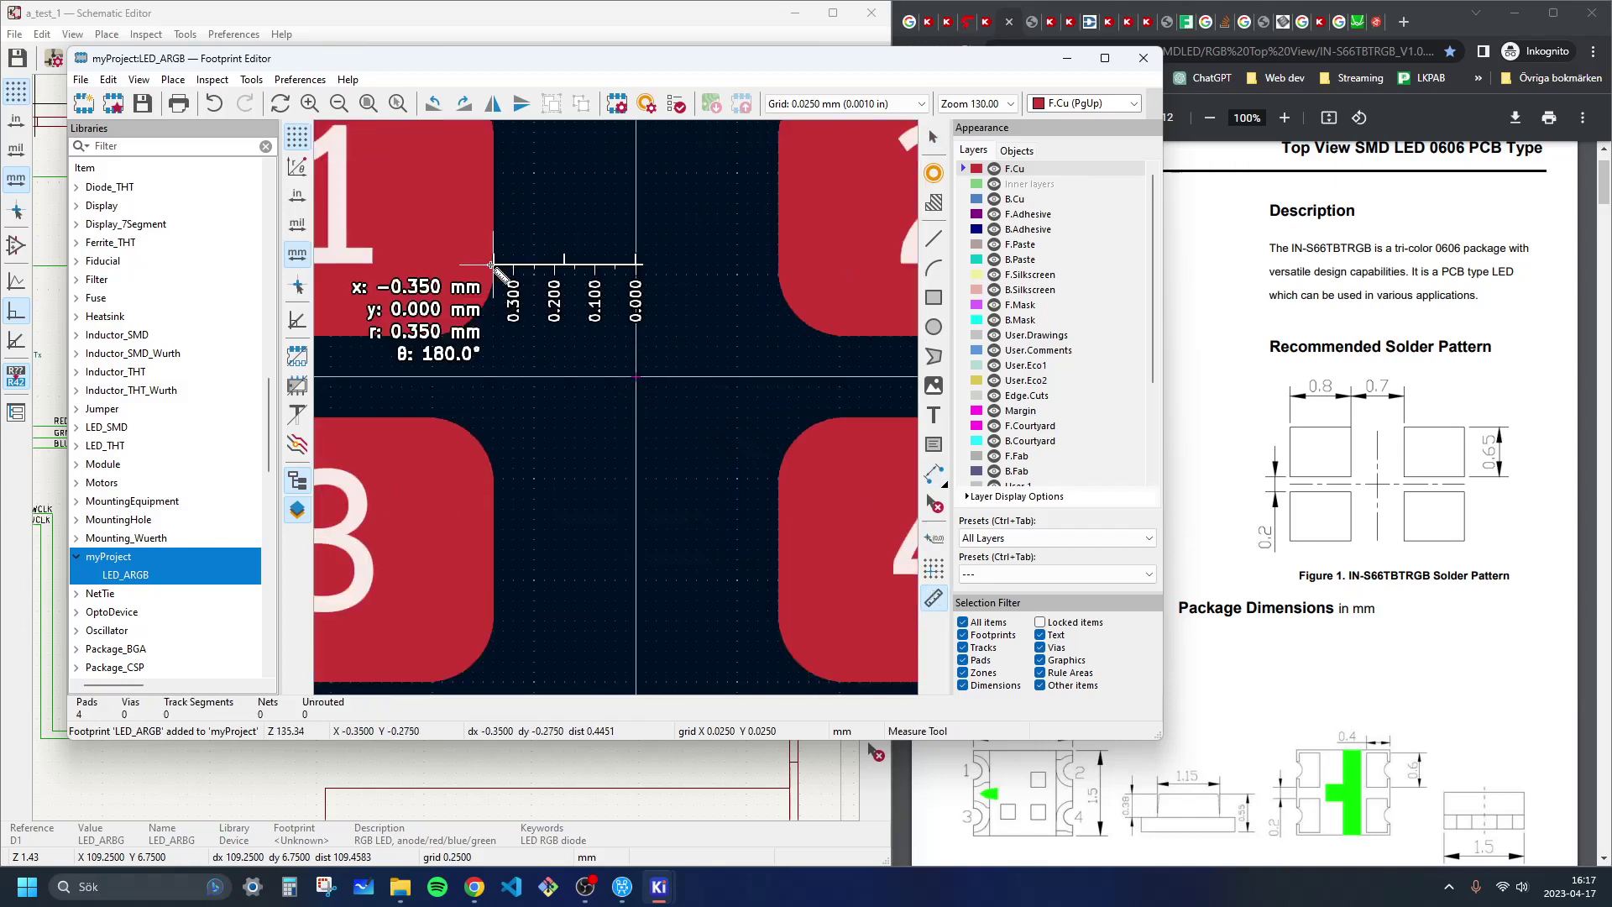
pyautogui.click(779, 265)
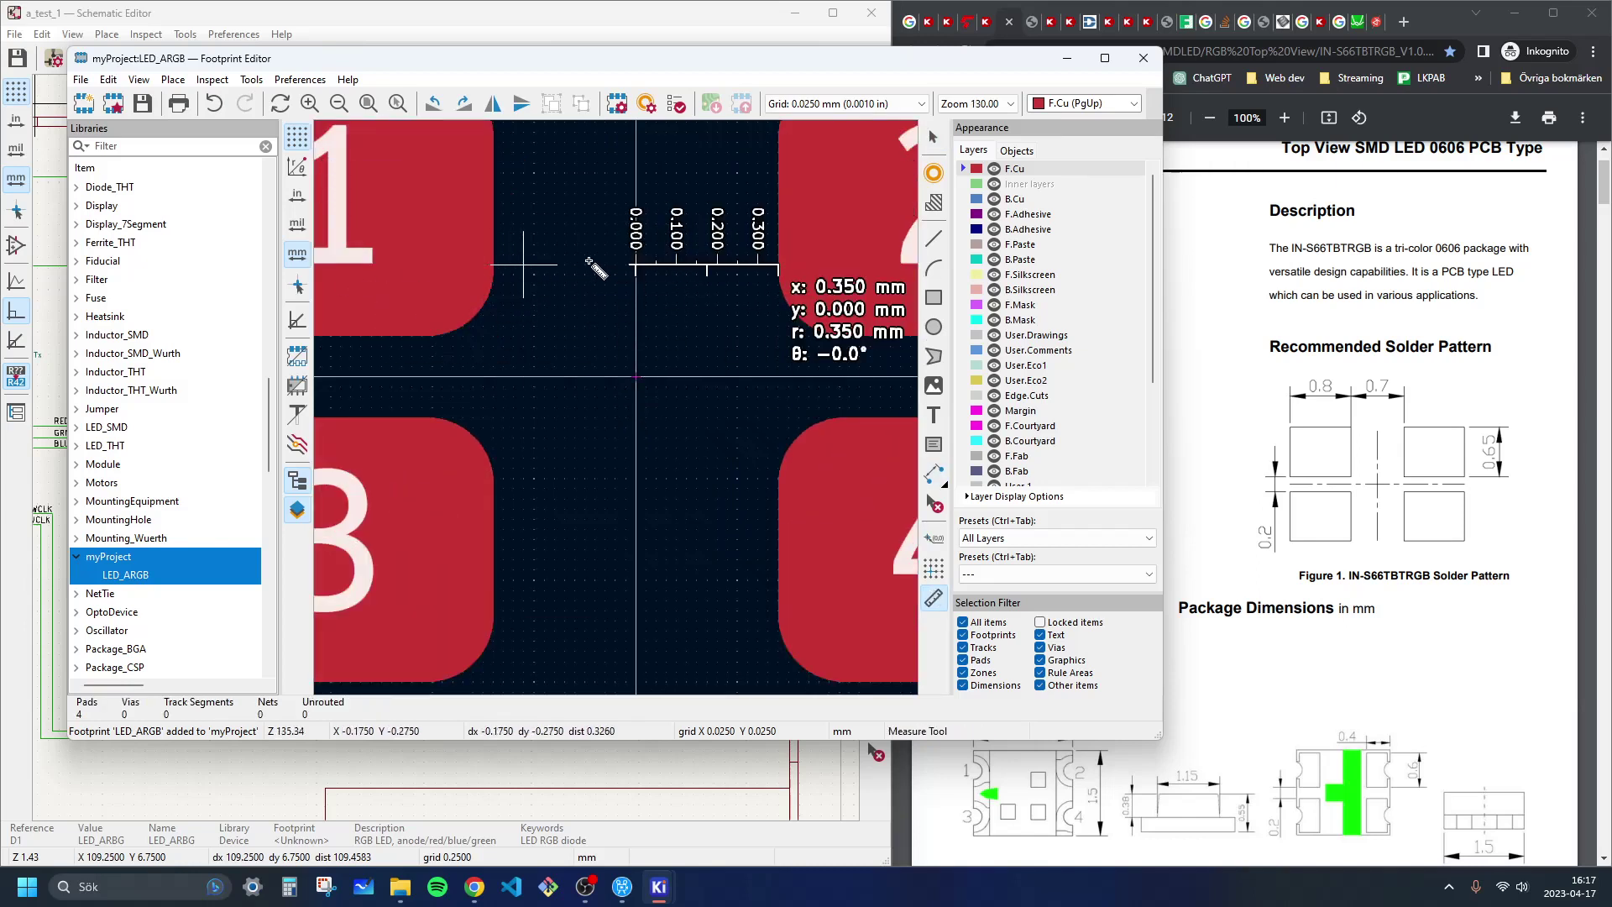
pyautogui.click(636, 265)
pyautogui.click(493, 266)
pyautogui.click(376, 378)
pyautogui.scroll(-2, 375, 378)
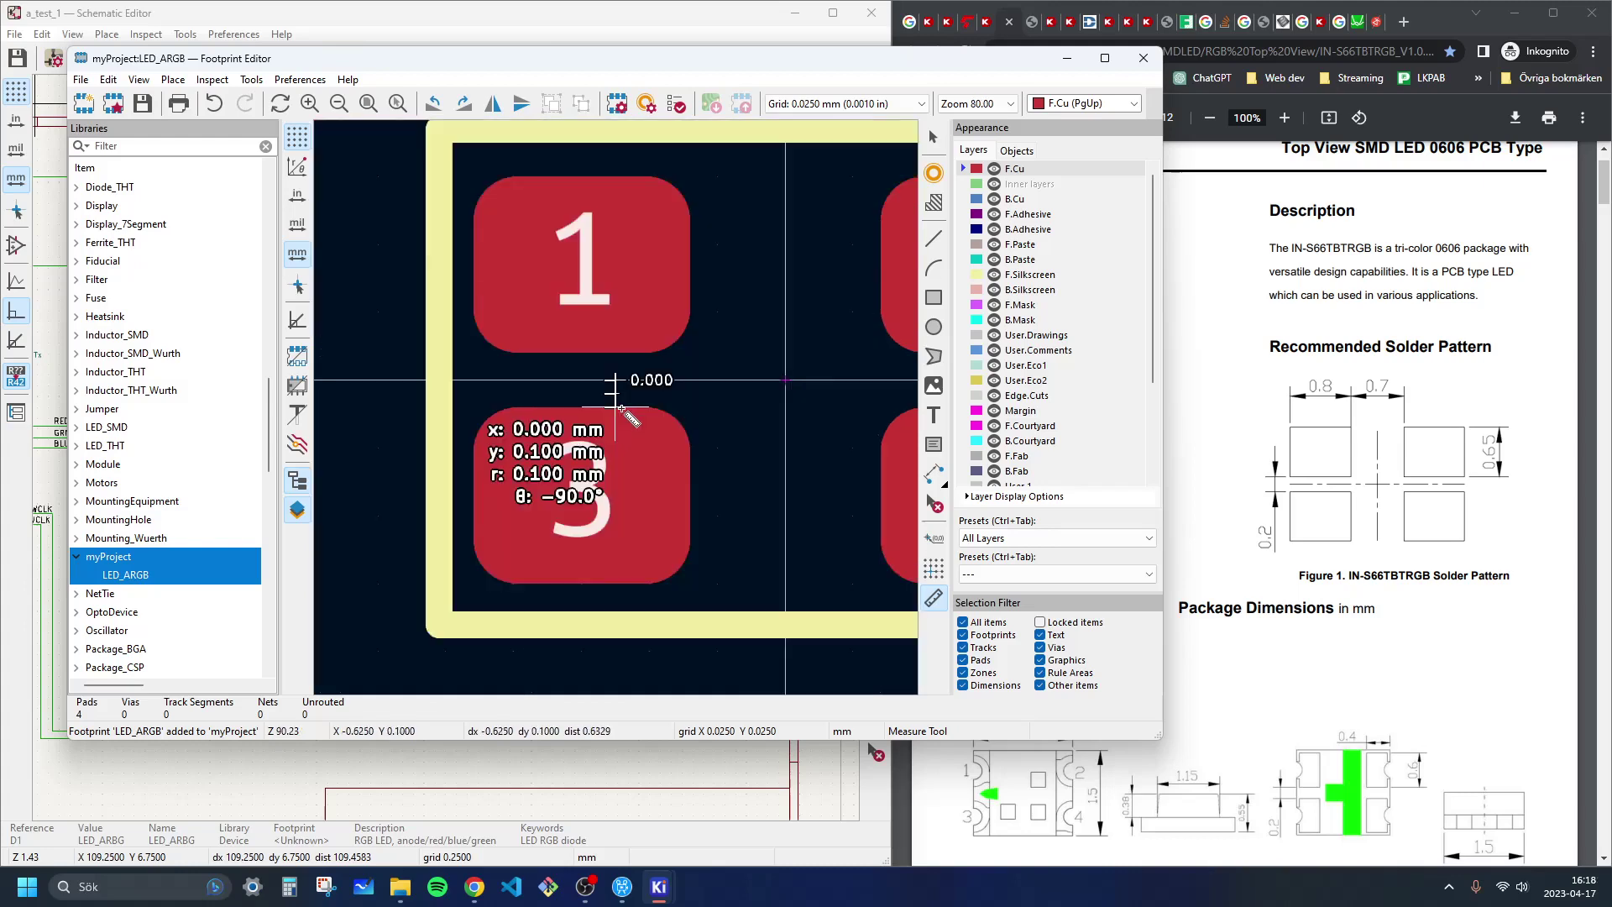
pyautogui.press('Escape')
pyautogui.scroll(-3, 621, 420)
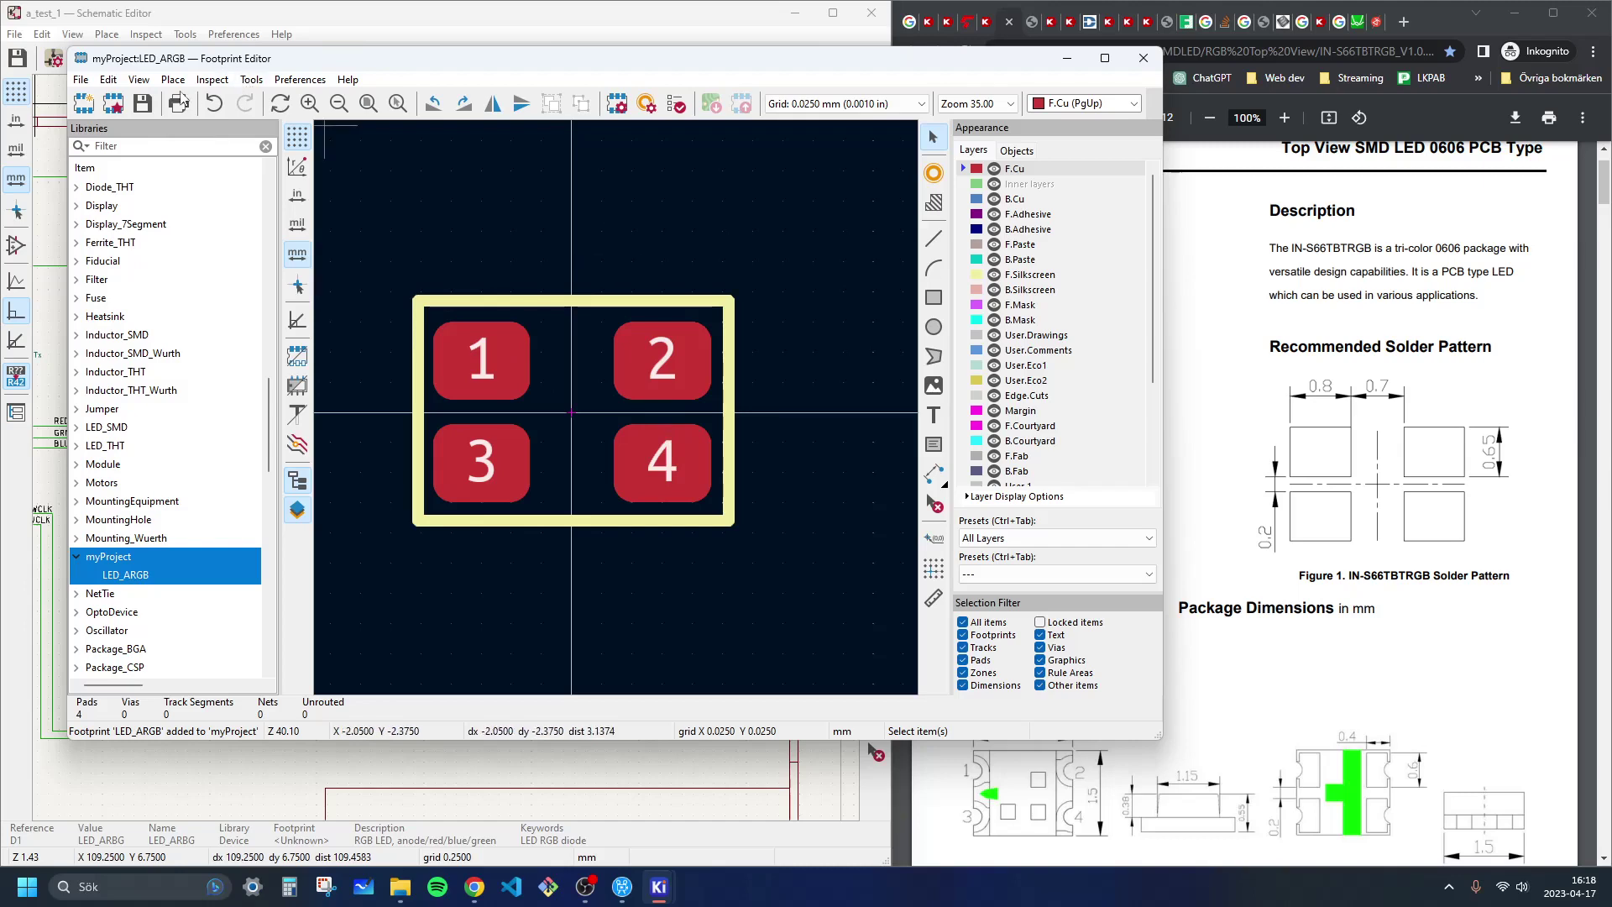
# Step: Close the footprint editor and assign the myProject:LED_ARGB footprint to LED symbol D1 in the schematic
pyautogui.click(1143, 58)
pyautogui.click(551, 509)
pyautogui.doubleClick(436, 400)
pyautogui.click(329, 215)
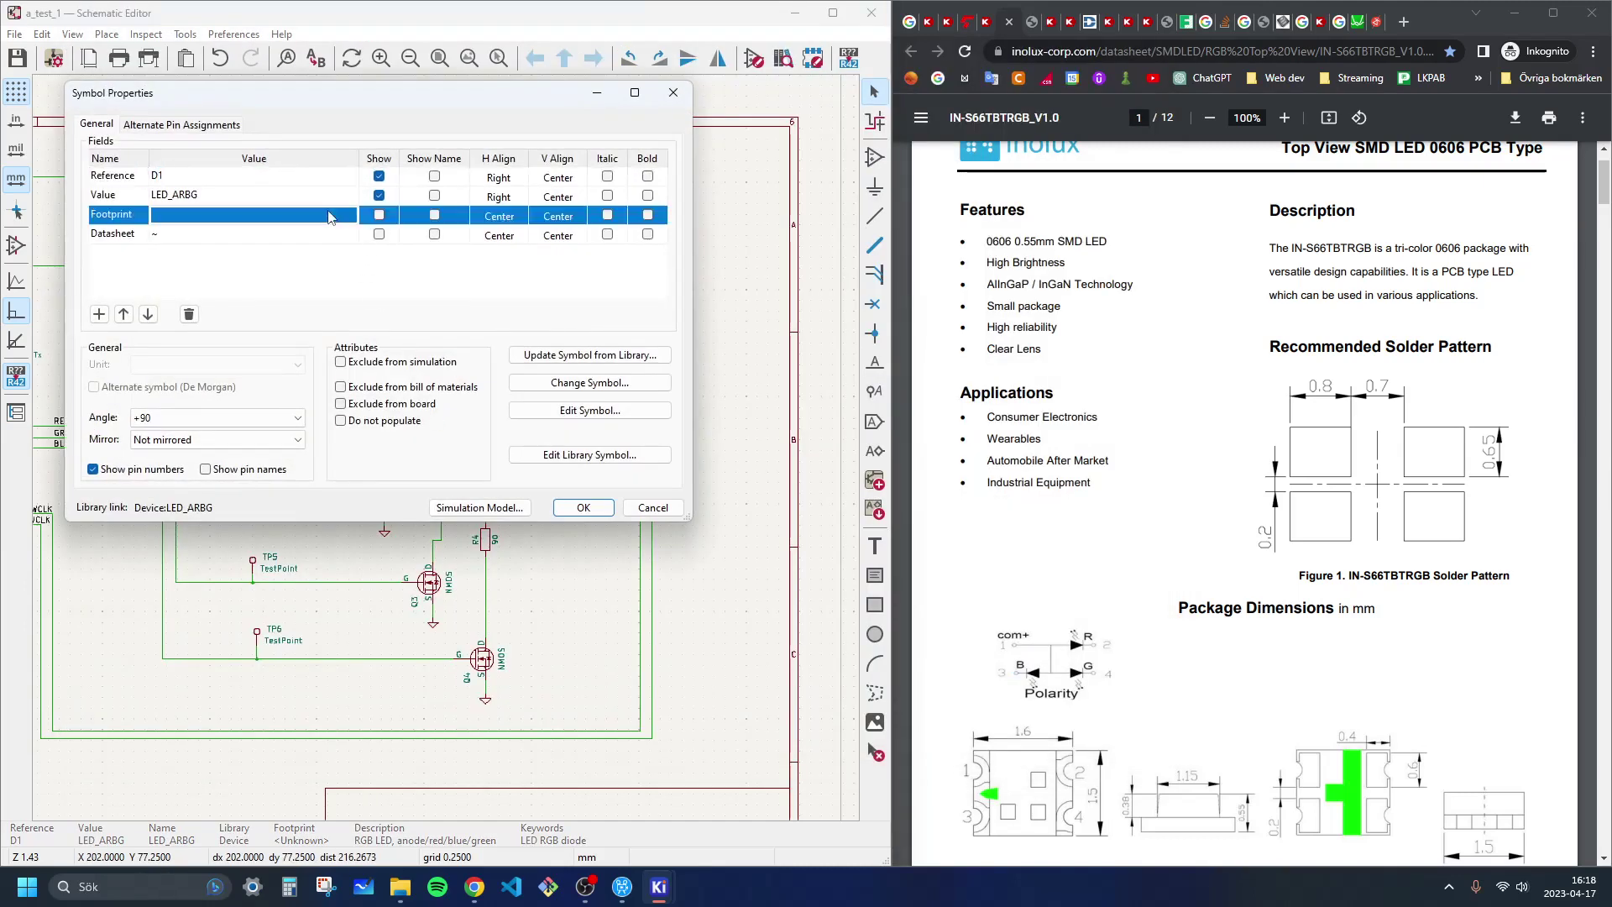
pyautogui.click(328, 217)
pyautogui.click(349, 216)
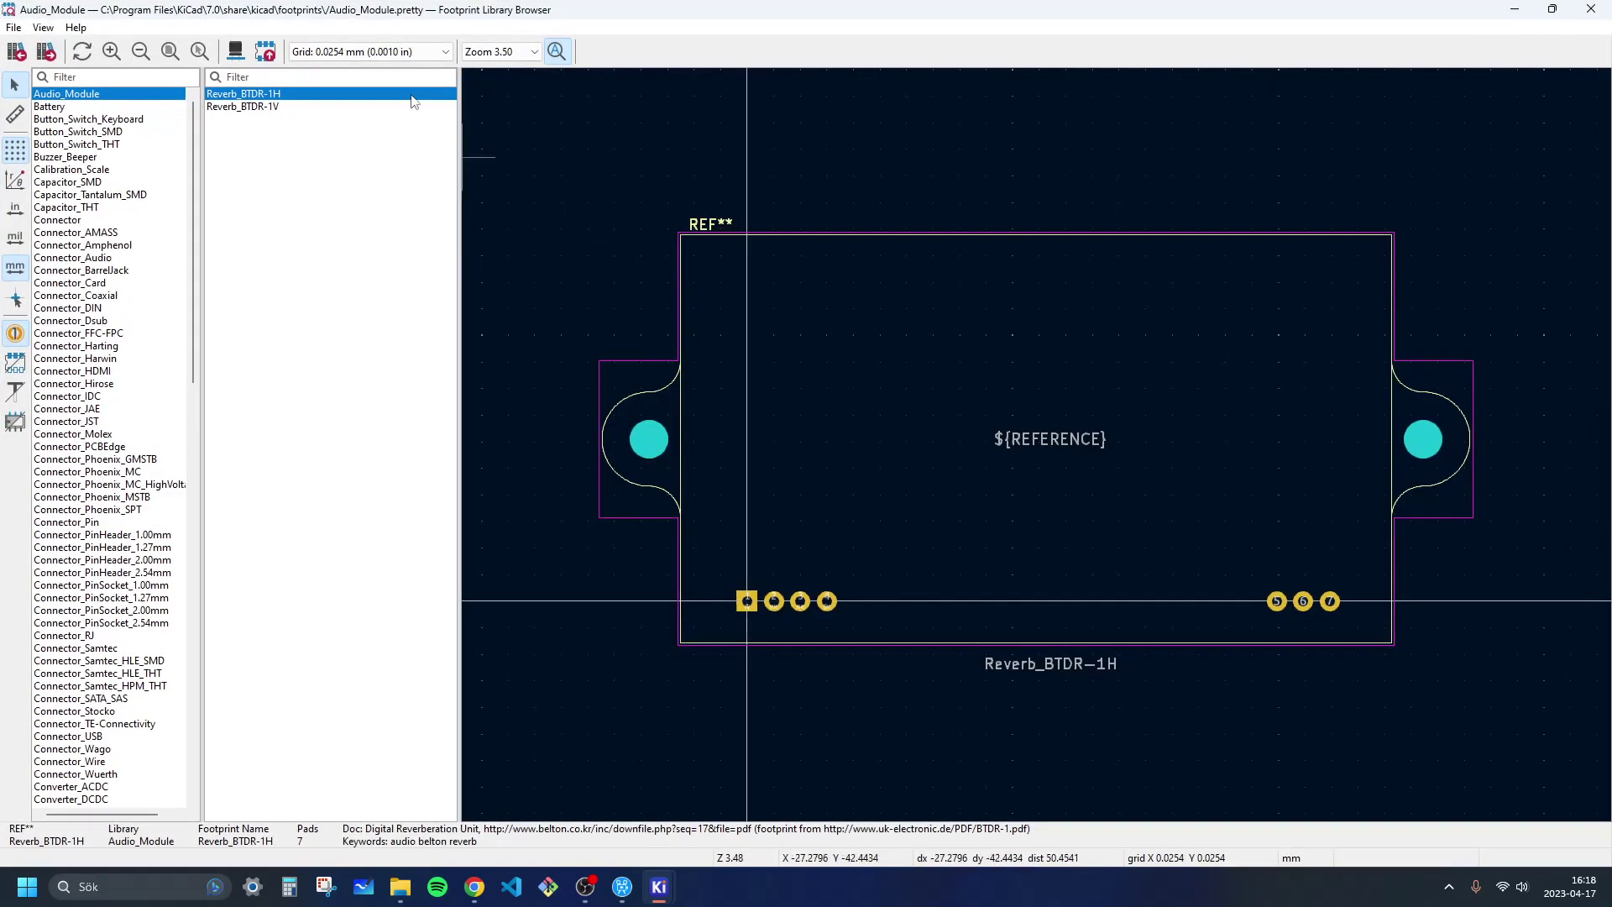
pyautogui.click(109, 77)
pyautogui.write('my')
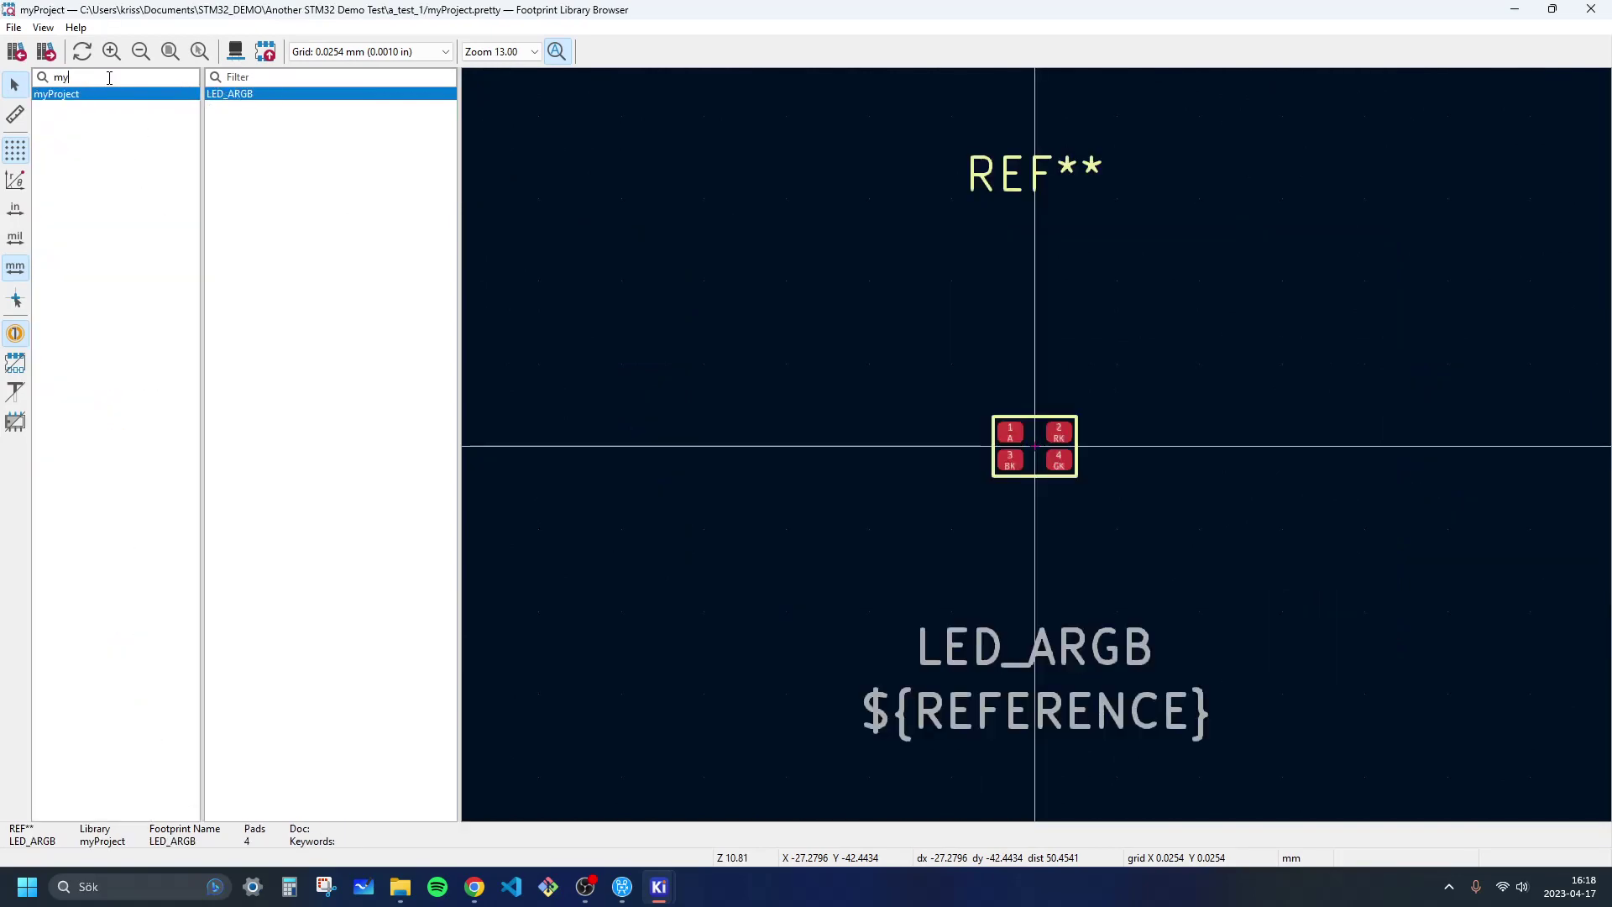
pyautogui.doubleClick(244, 95)
pyautogui.moveTo(438, 86); pyautogui.dragTo(533, 164)
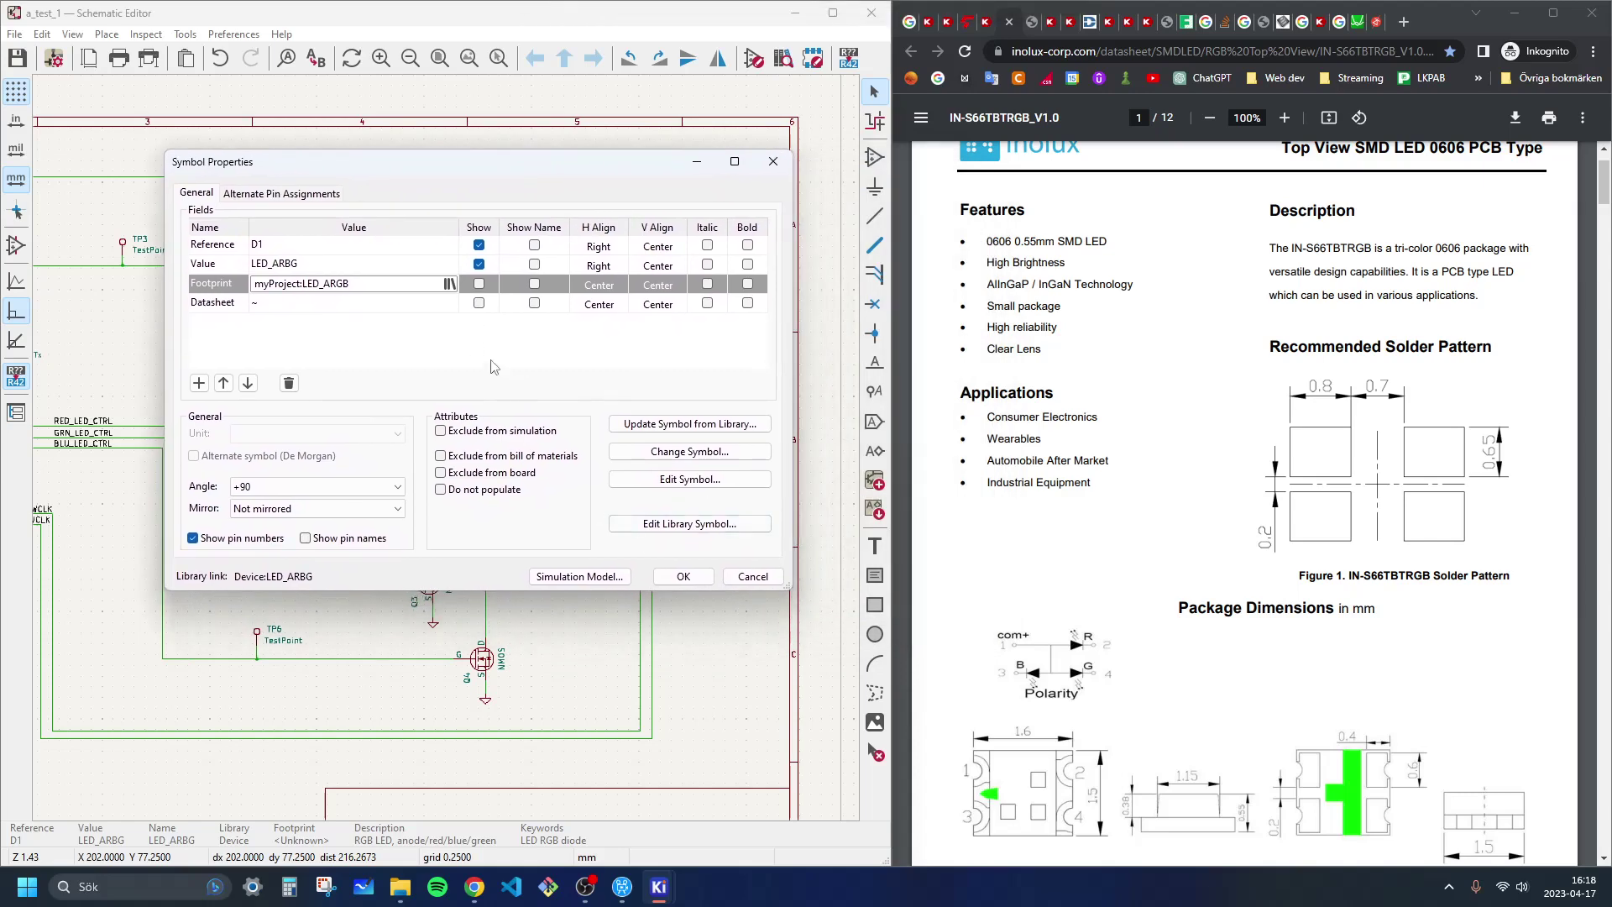
pyautogui.click(693, 580)
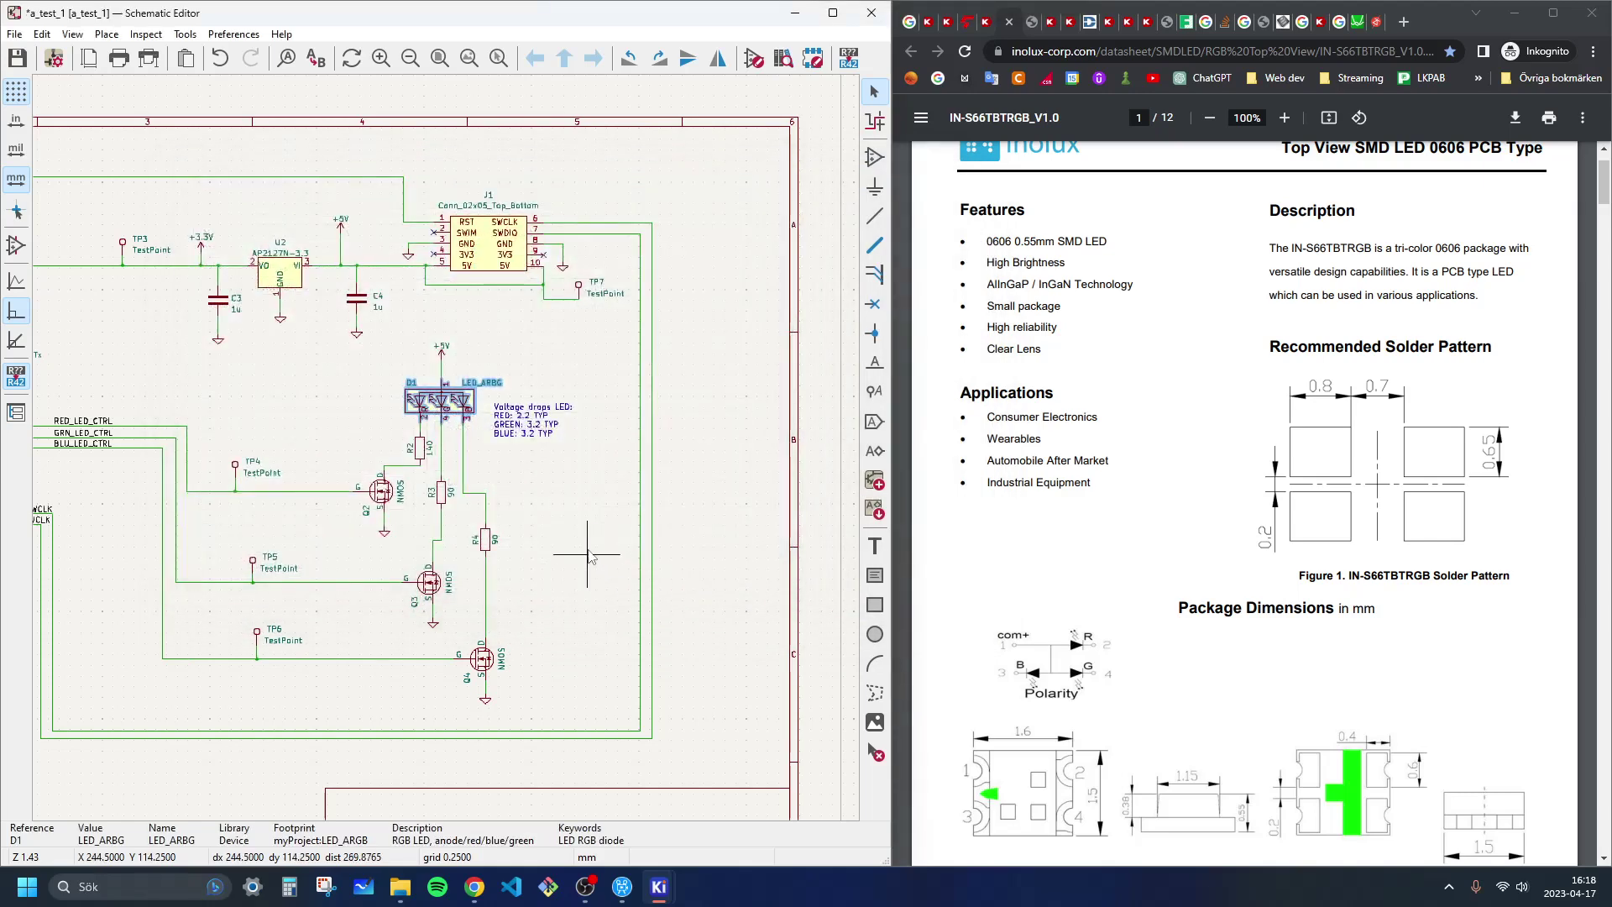
# Step: Open the footprint assignment tool and assign the C_0402_1005Metric capacitor footprint with 0.74x0.62 mm pads to C1 through C4
pyautogui.scroll(-2, 665, 101)
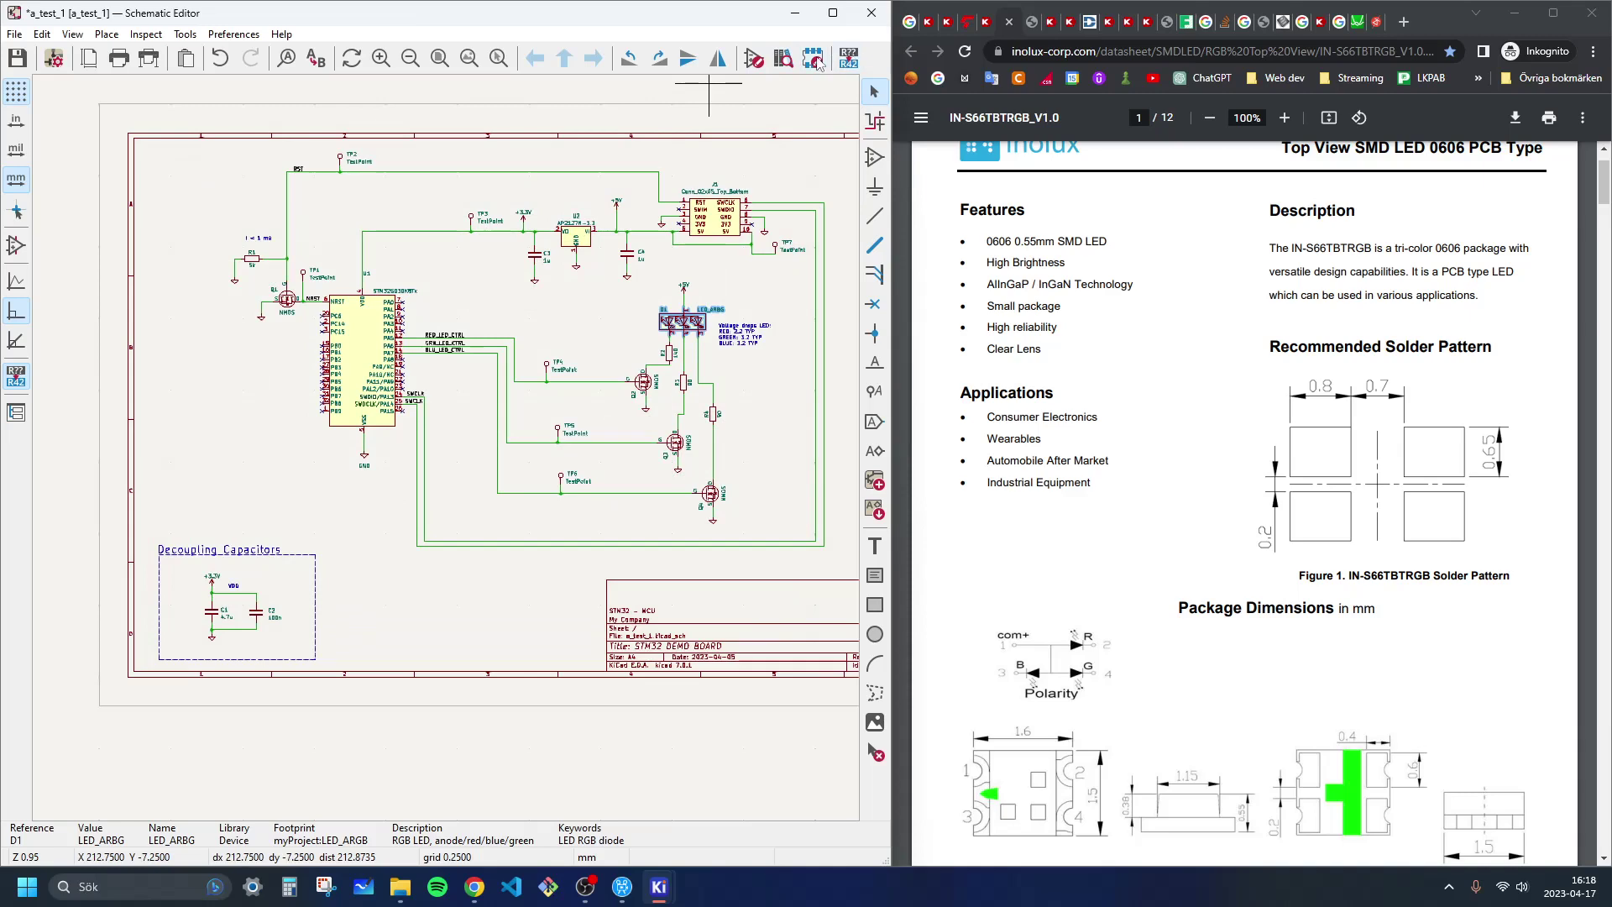
pyautogui.click(812, 59)
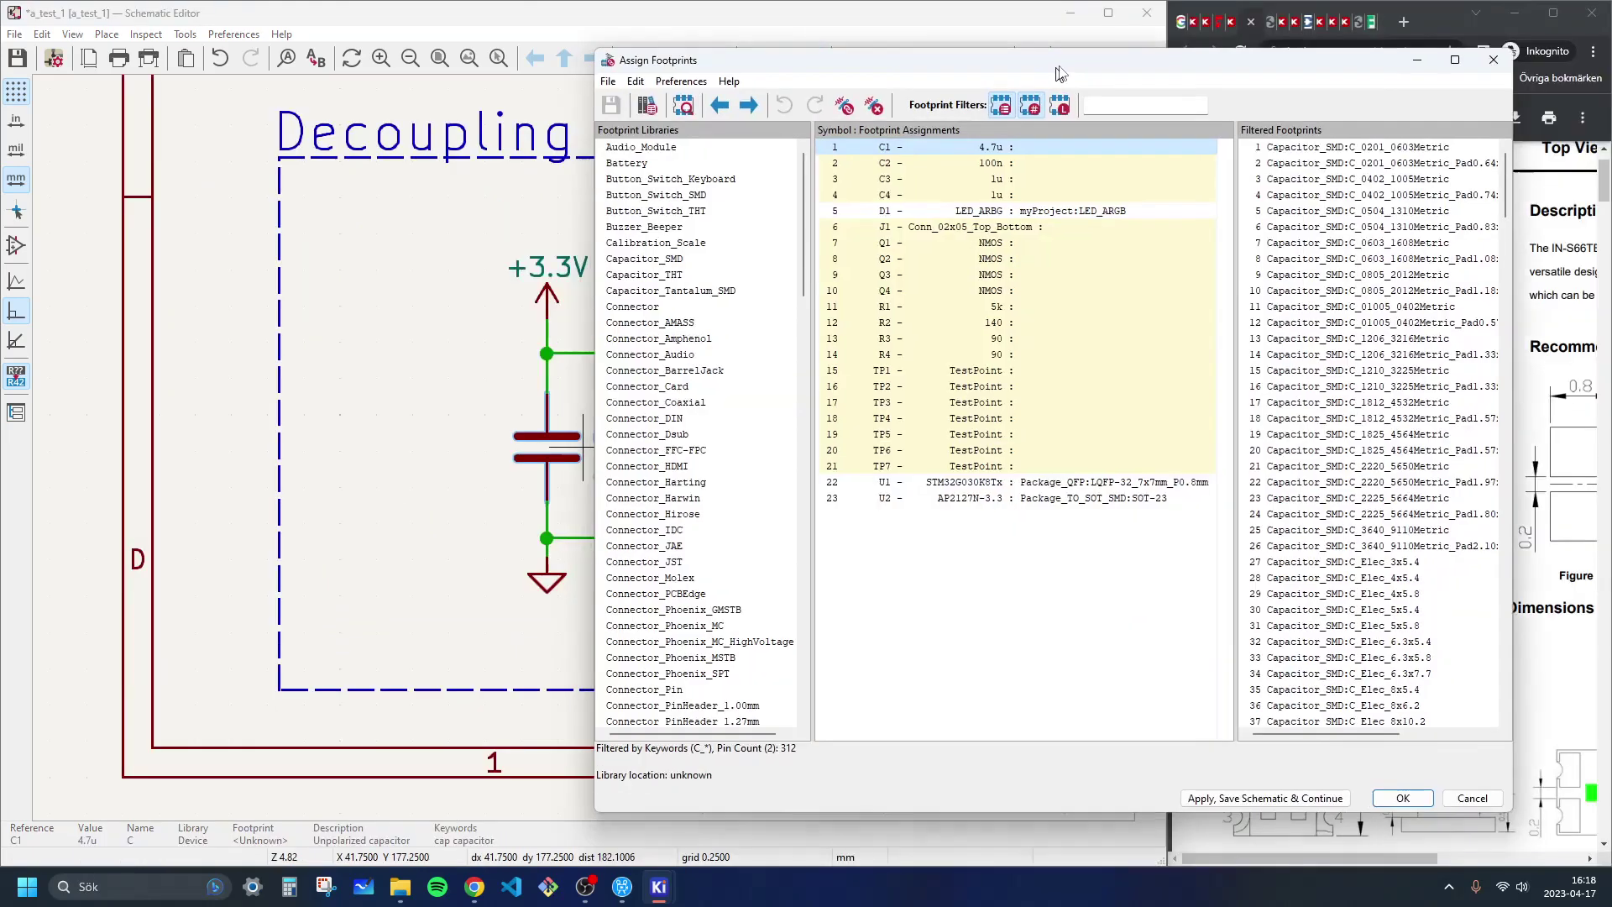
pyautogui.moveTo(1057, 73); pyautogui.dragTo(1080, 65)
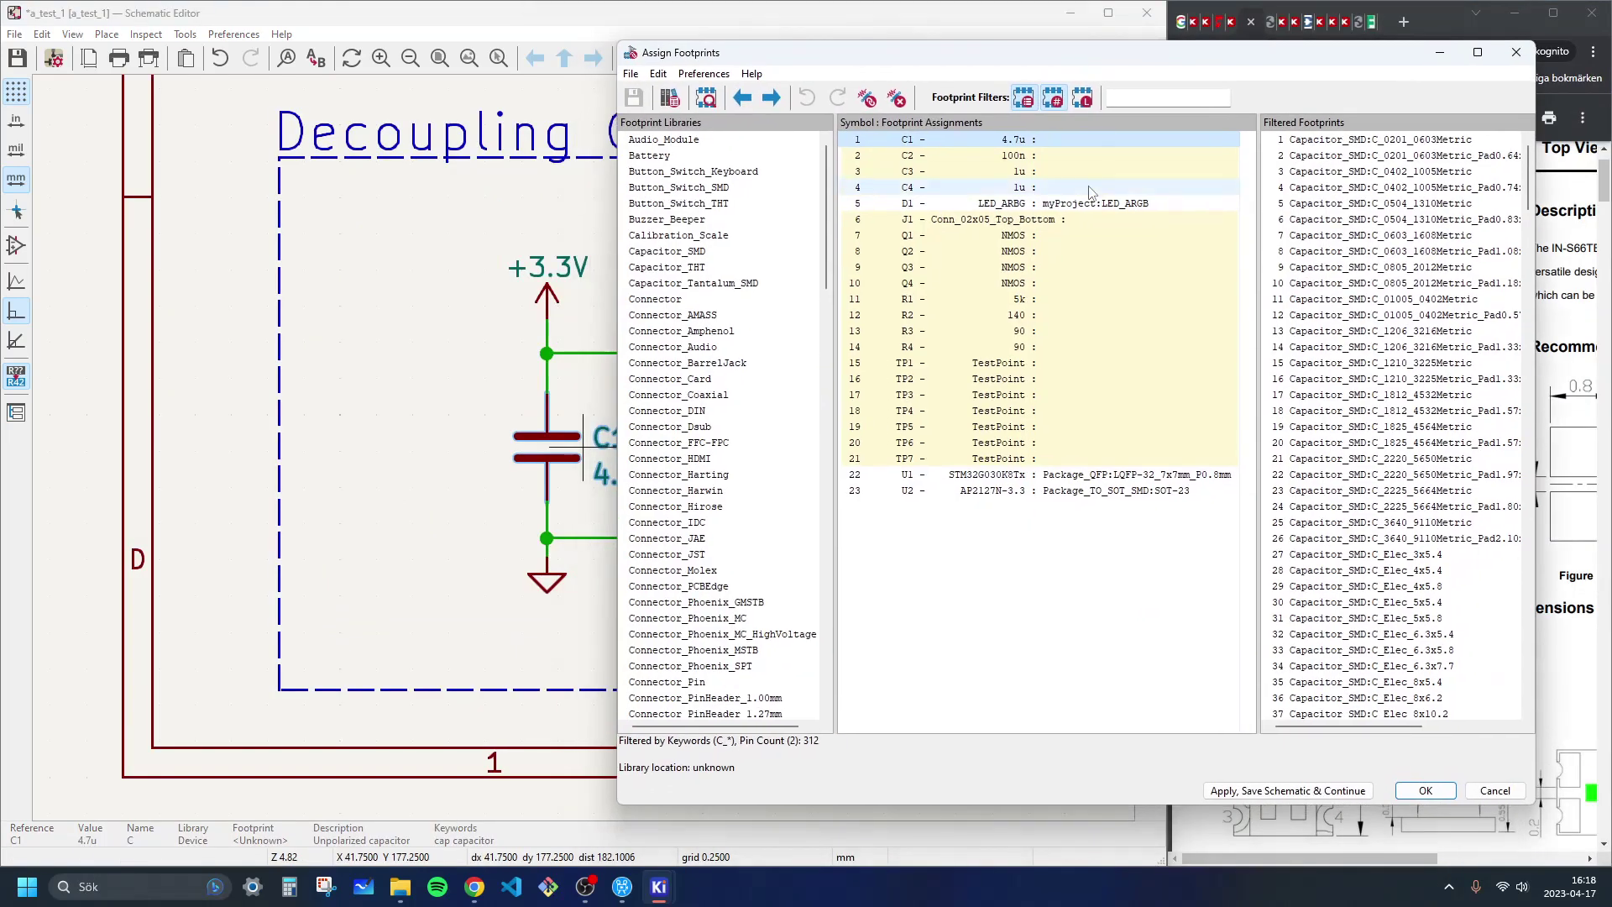
pyautogui.doubleClick(1417, 189)
pyautogui.doubleClick(1414, 189)
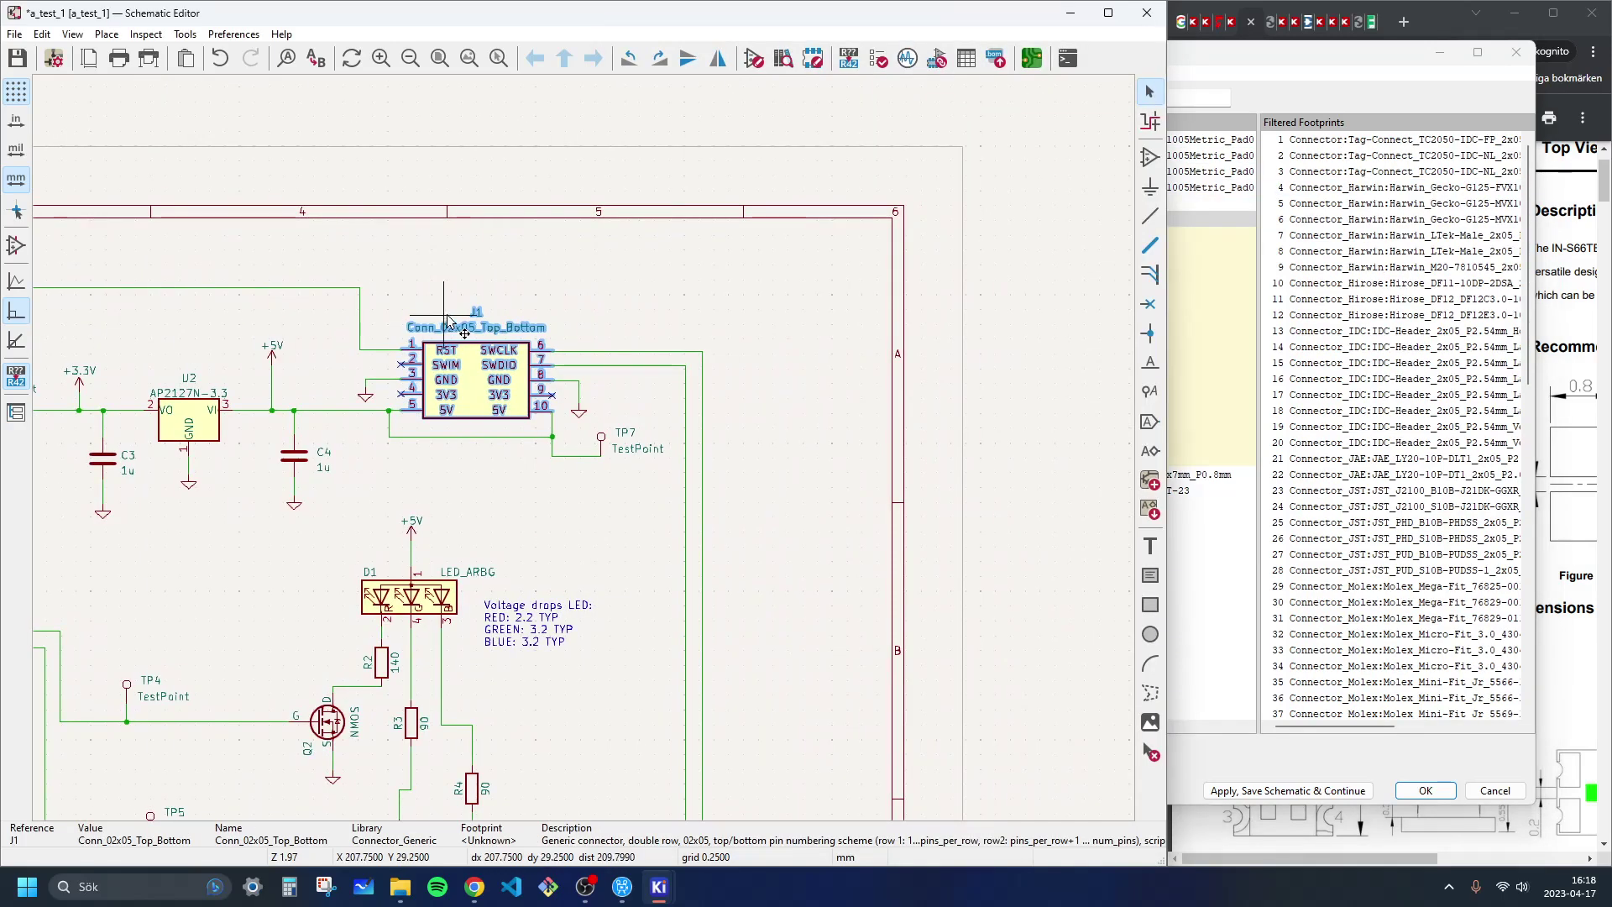
# Step: Widen the filtered footprint list and select Connector_PinHeader_1.27mm:PinHeader_2x05_P1.27mm_Vertical_SMD for connector J1
pyautogui.moveTo(627, 299); pyautogui.dragTo(546, 287, button='middle')
pyautogui.click(1395, 106)
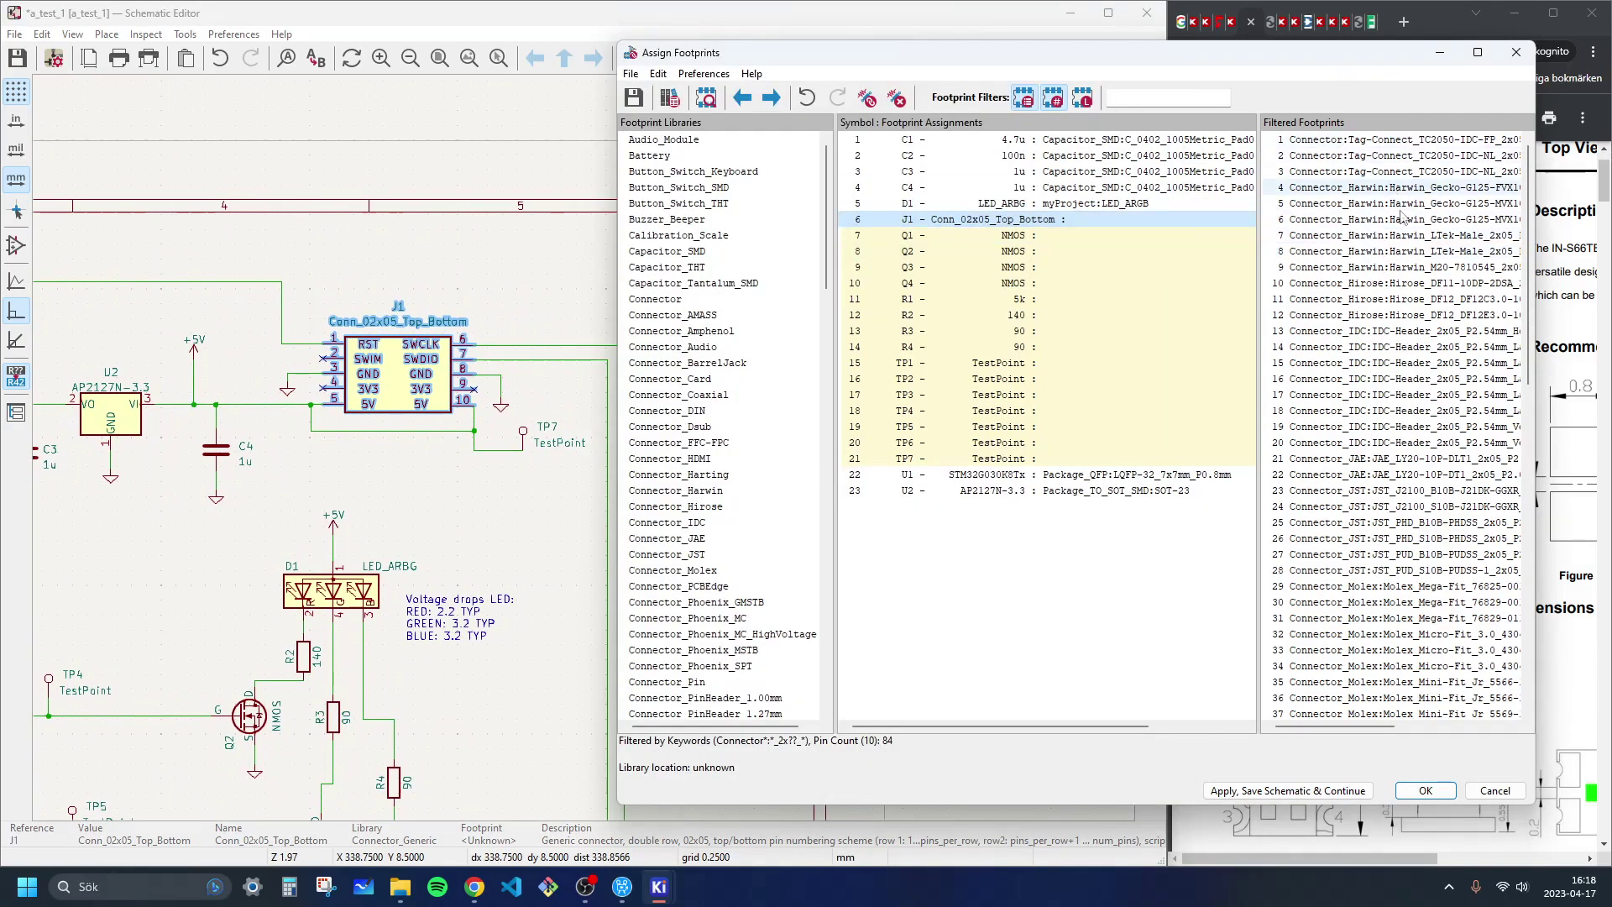
pyautogui.moveTo(1536, 351); pyautogui.dragTo(1589, 351)
pyautogui.moveTo(1311, 382); pyautogui.dragTo(1244, 382)
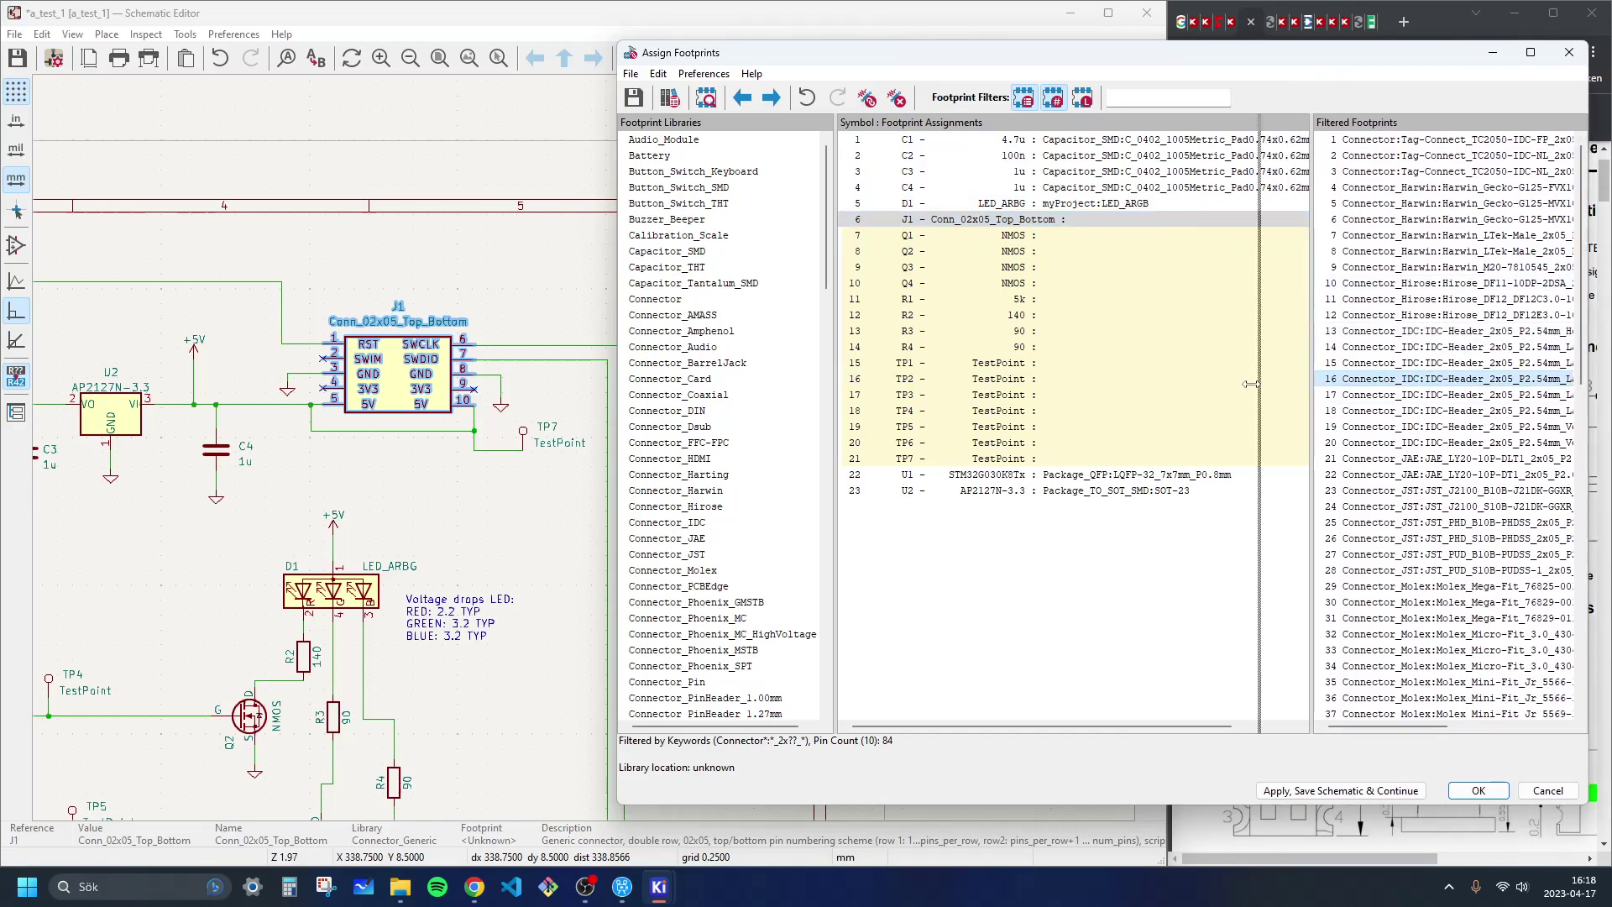
pyautogui.scroll(-4, 1428, 378)
pyautogui.scroll(-10, 1432, 374)
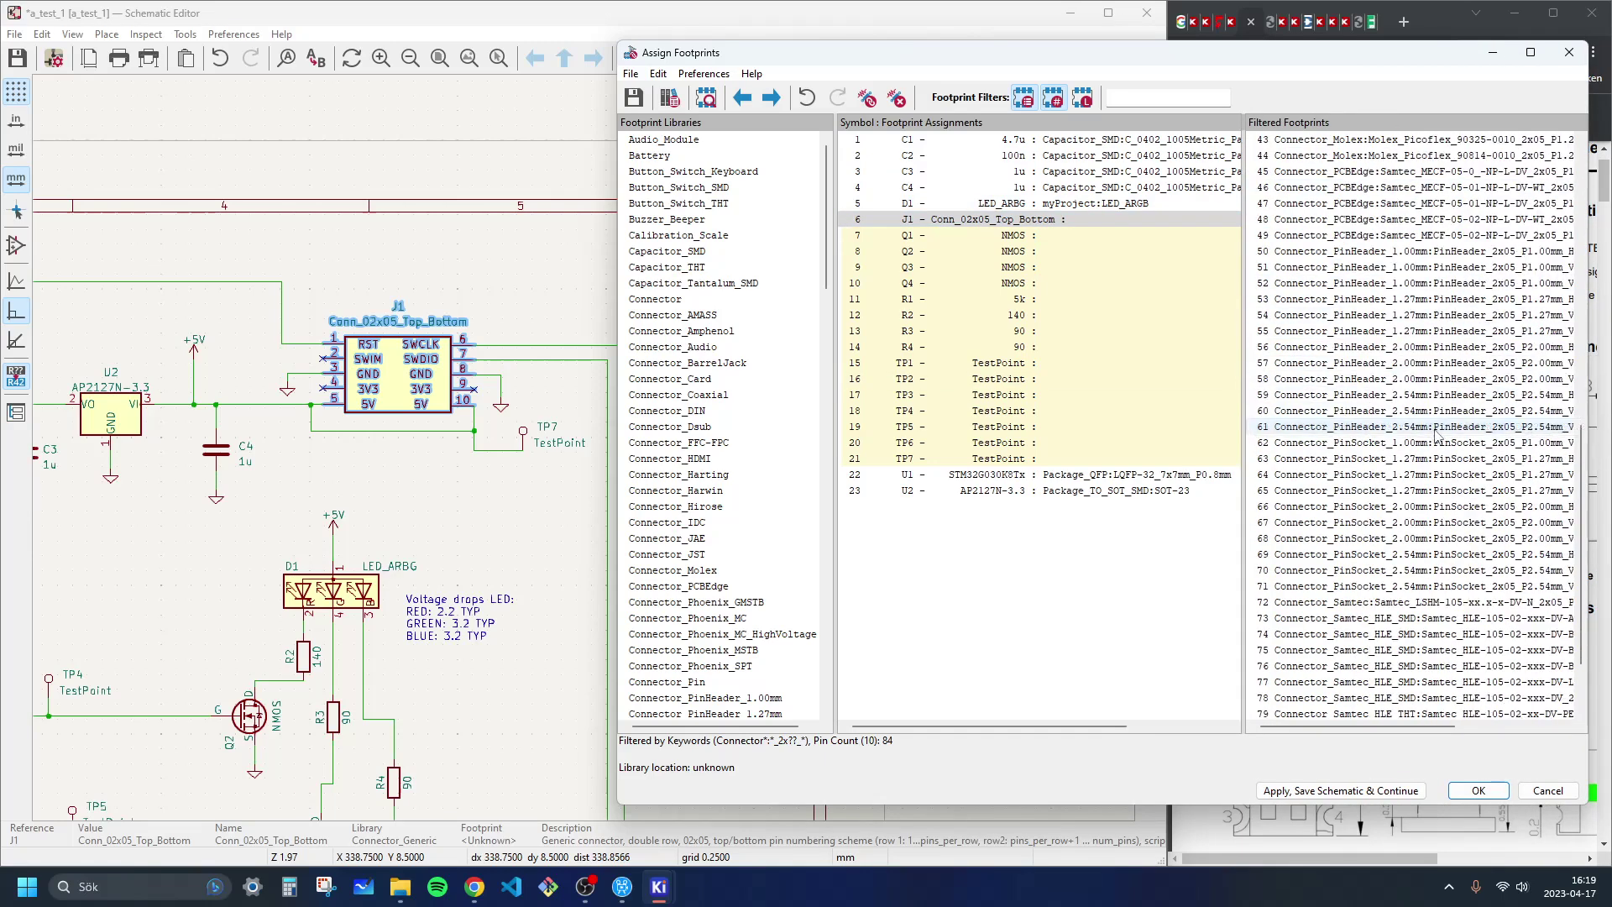
pyautogui.click(1364, 350)
pyautogui.press('Up')
pyautogui.press('Up')
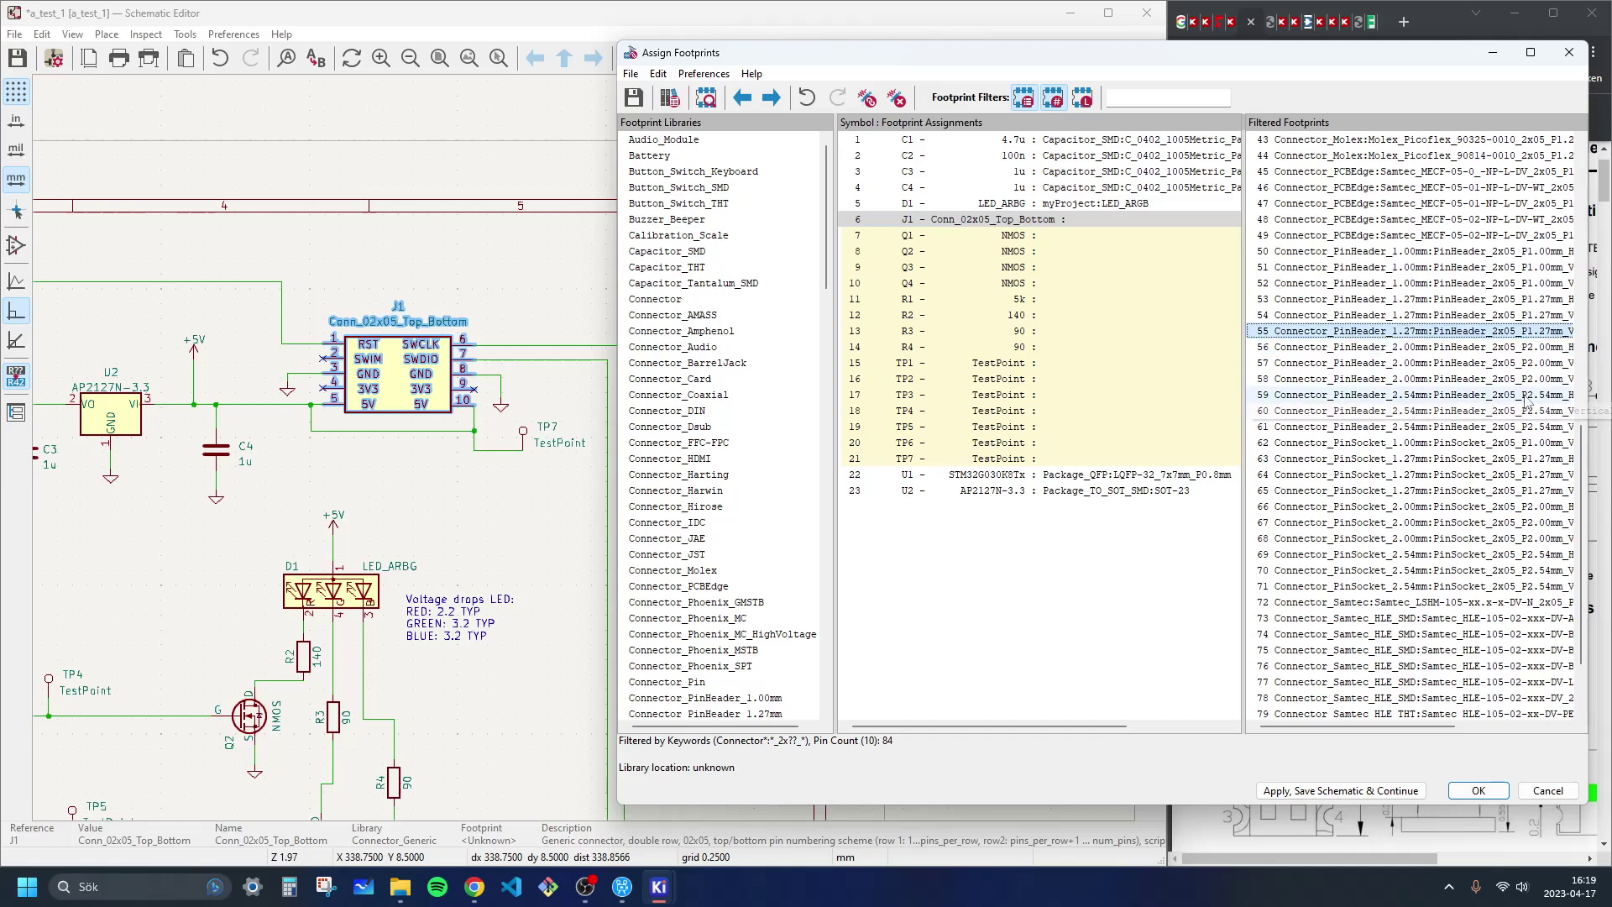
pyautogui.press('Down')
pyautogui.press('Up')
pyautogui.press('Up')
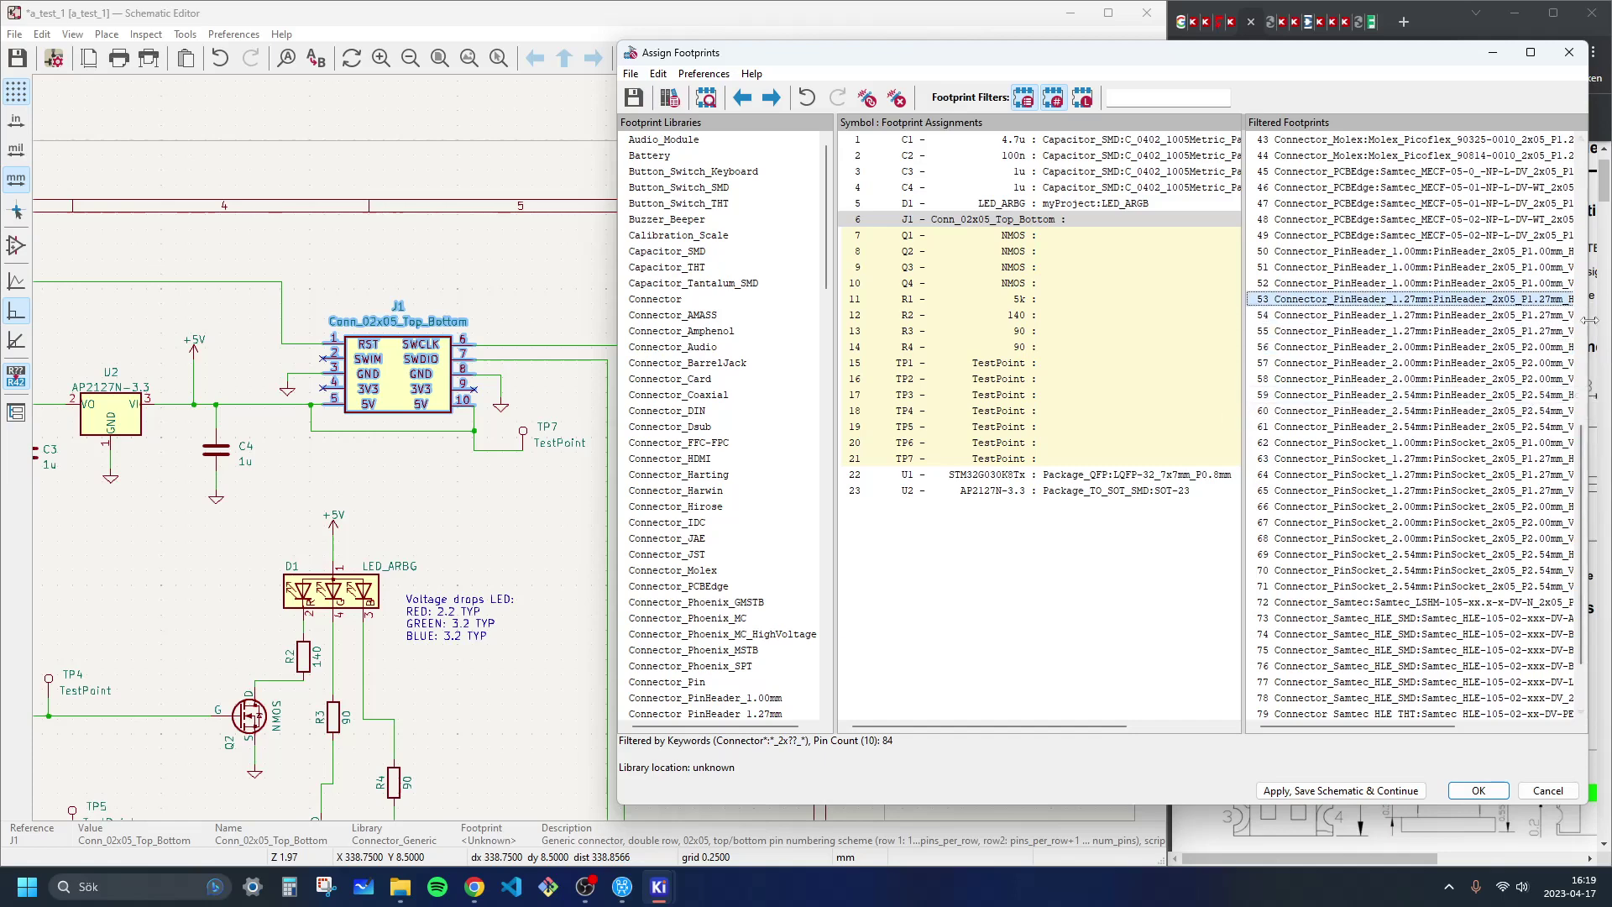
pyautogui.moveTo(1245, 335); pyautogui.dragTo(1150, 335)
pyautogui.click(1504, 331)
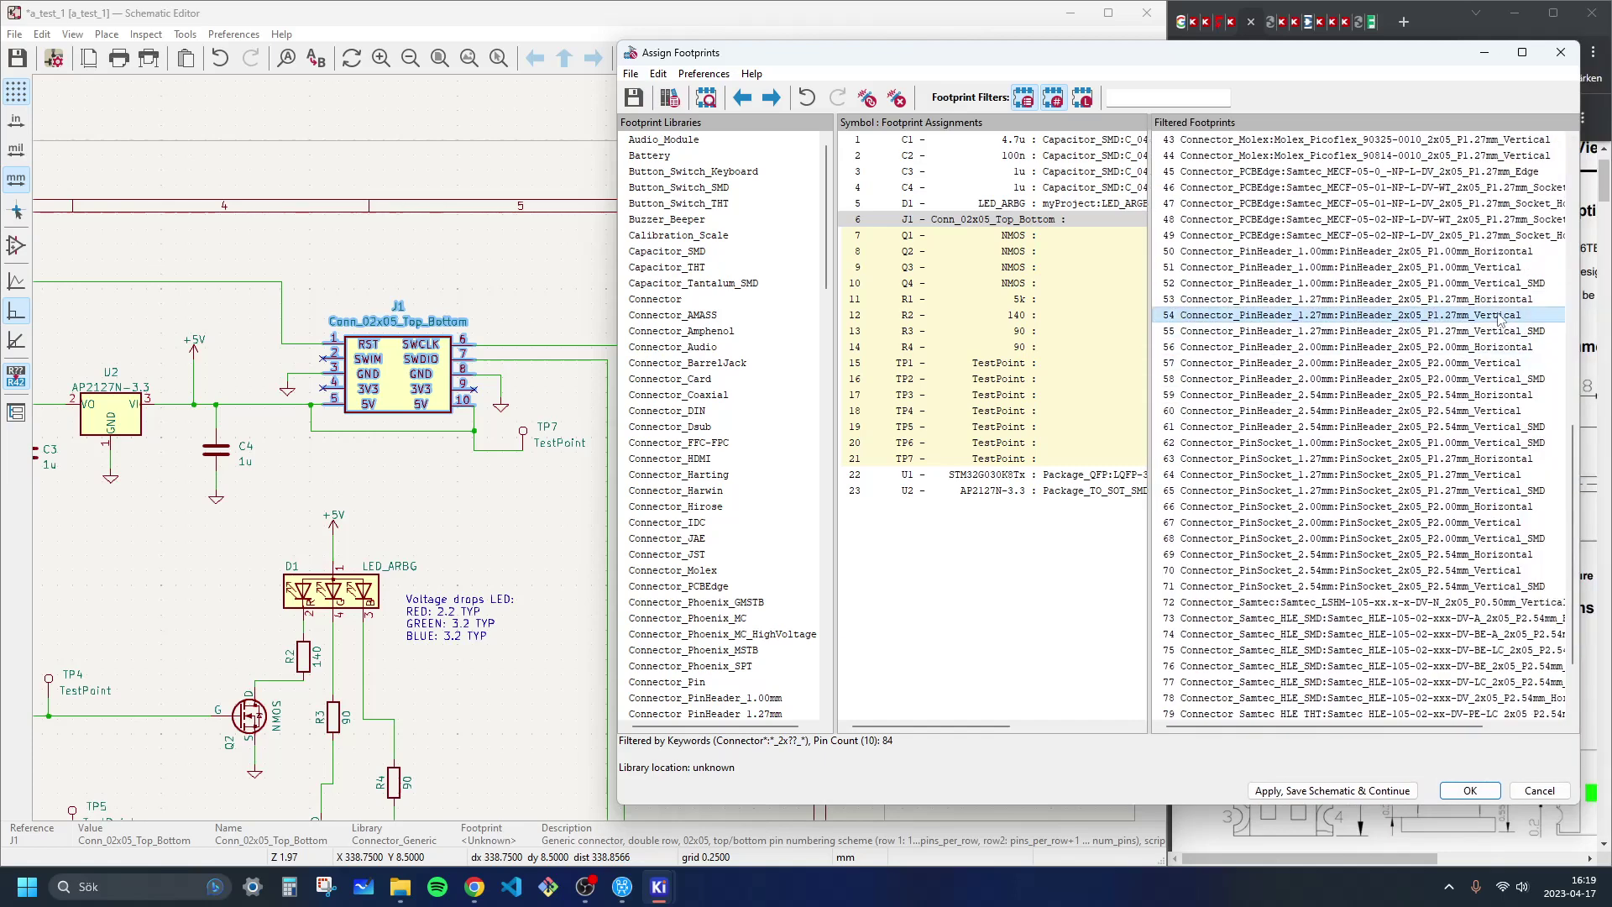
# Step: Preview the selected 2x05 pin header footprint and its 3D model, and assign it to J1
pyautogui.click(707, 98)
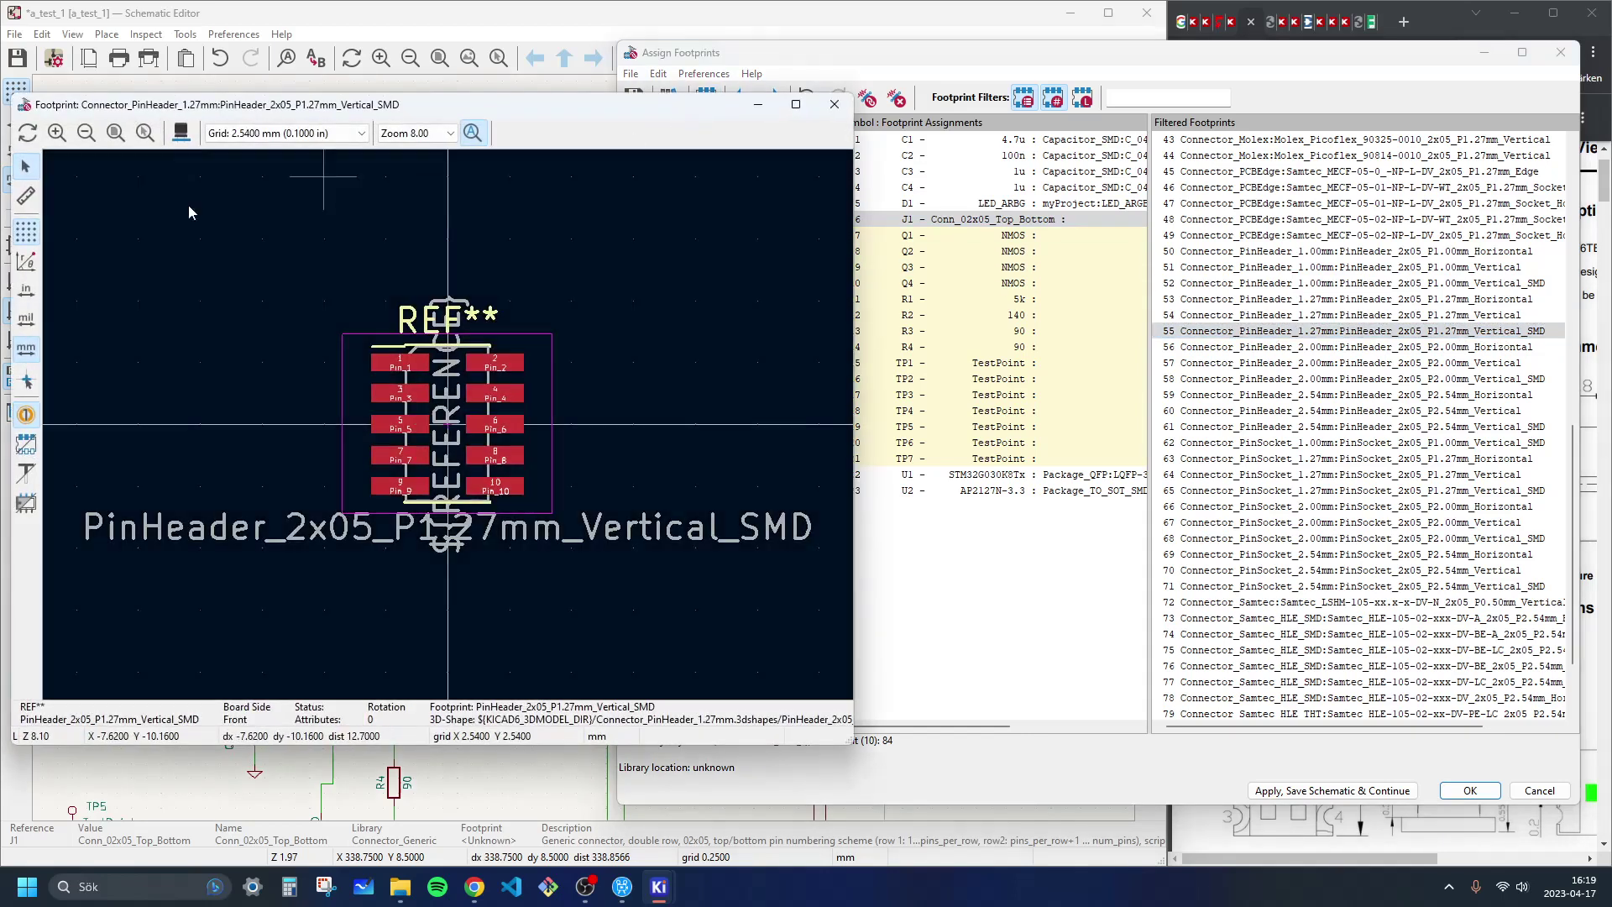
pyautogui.click(181, 132)
pyautogui.moveTo(759, 368); pyautogui.dragTo(868, 522)
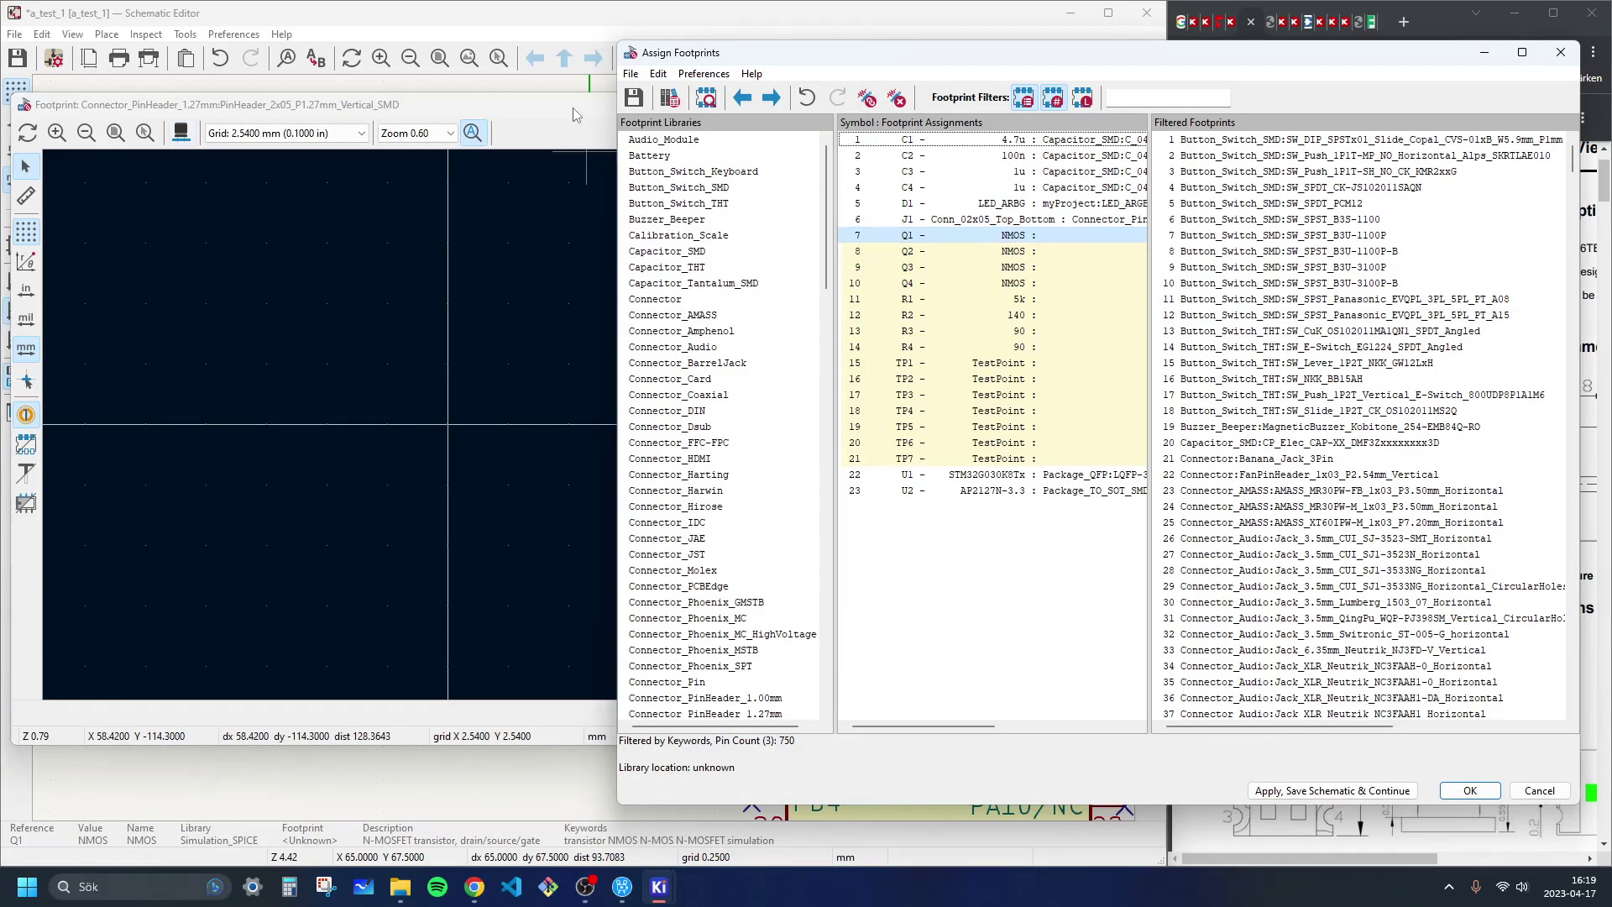
# Step: Switch to the browser and look up the SSM3K56FS MOSFET's package in its Toshiba datasheet and on its Digi-Key product page
pyautogui.hotkey('alt', 'Tab')
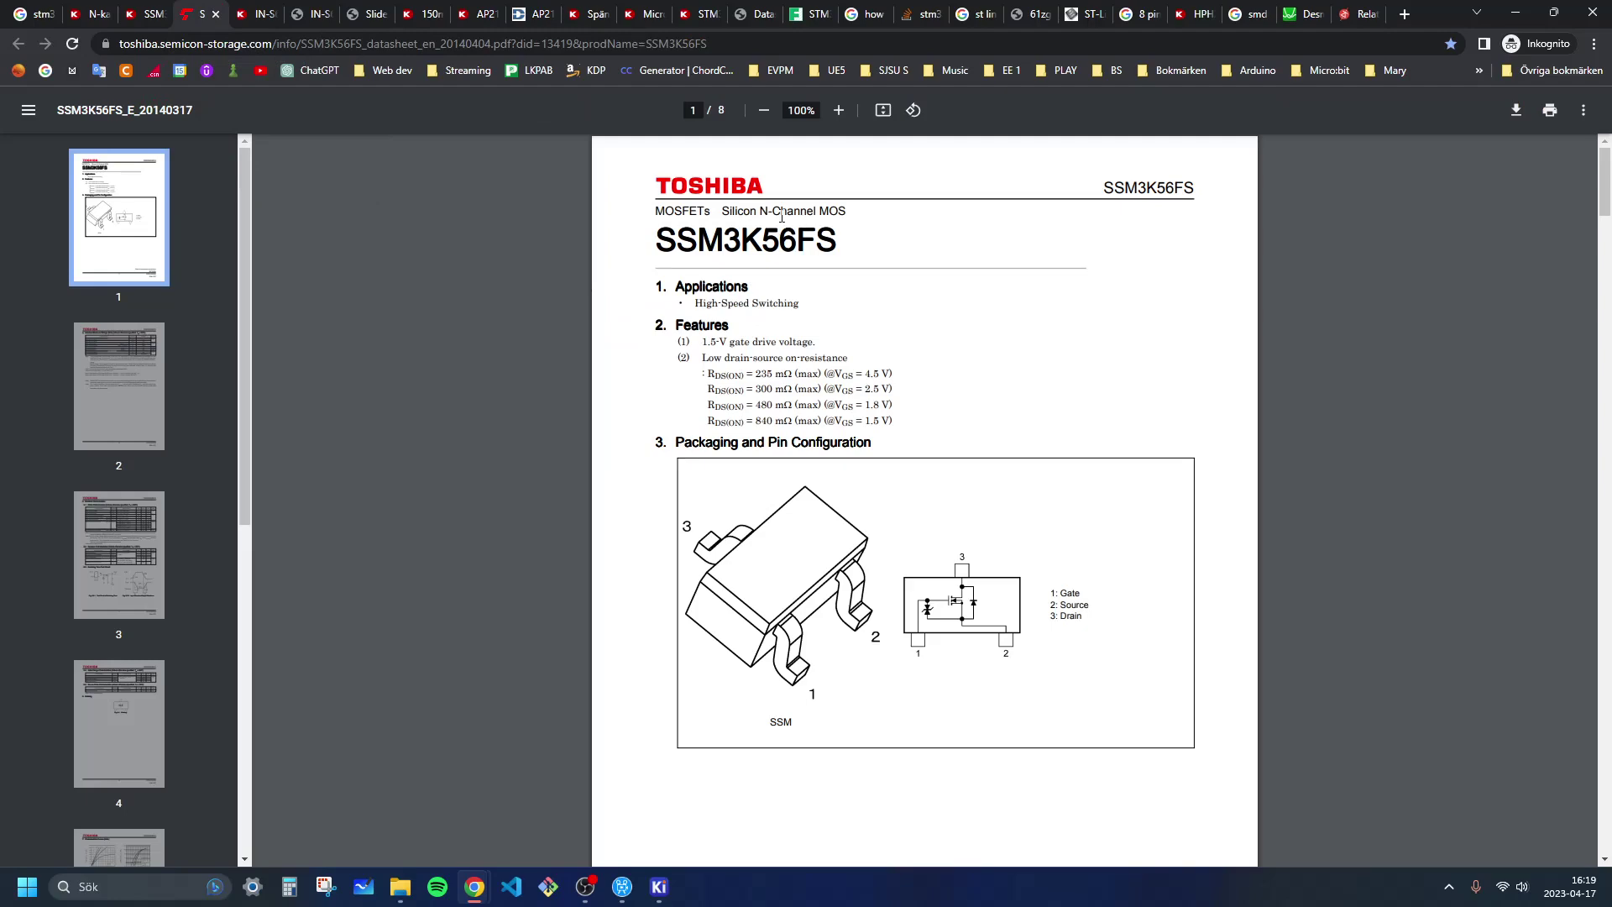
pyautogui.click(153, 26)
pyautogui.click(202, 14)
pyautogui.scroll(-8, 884, 360)
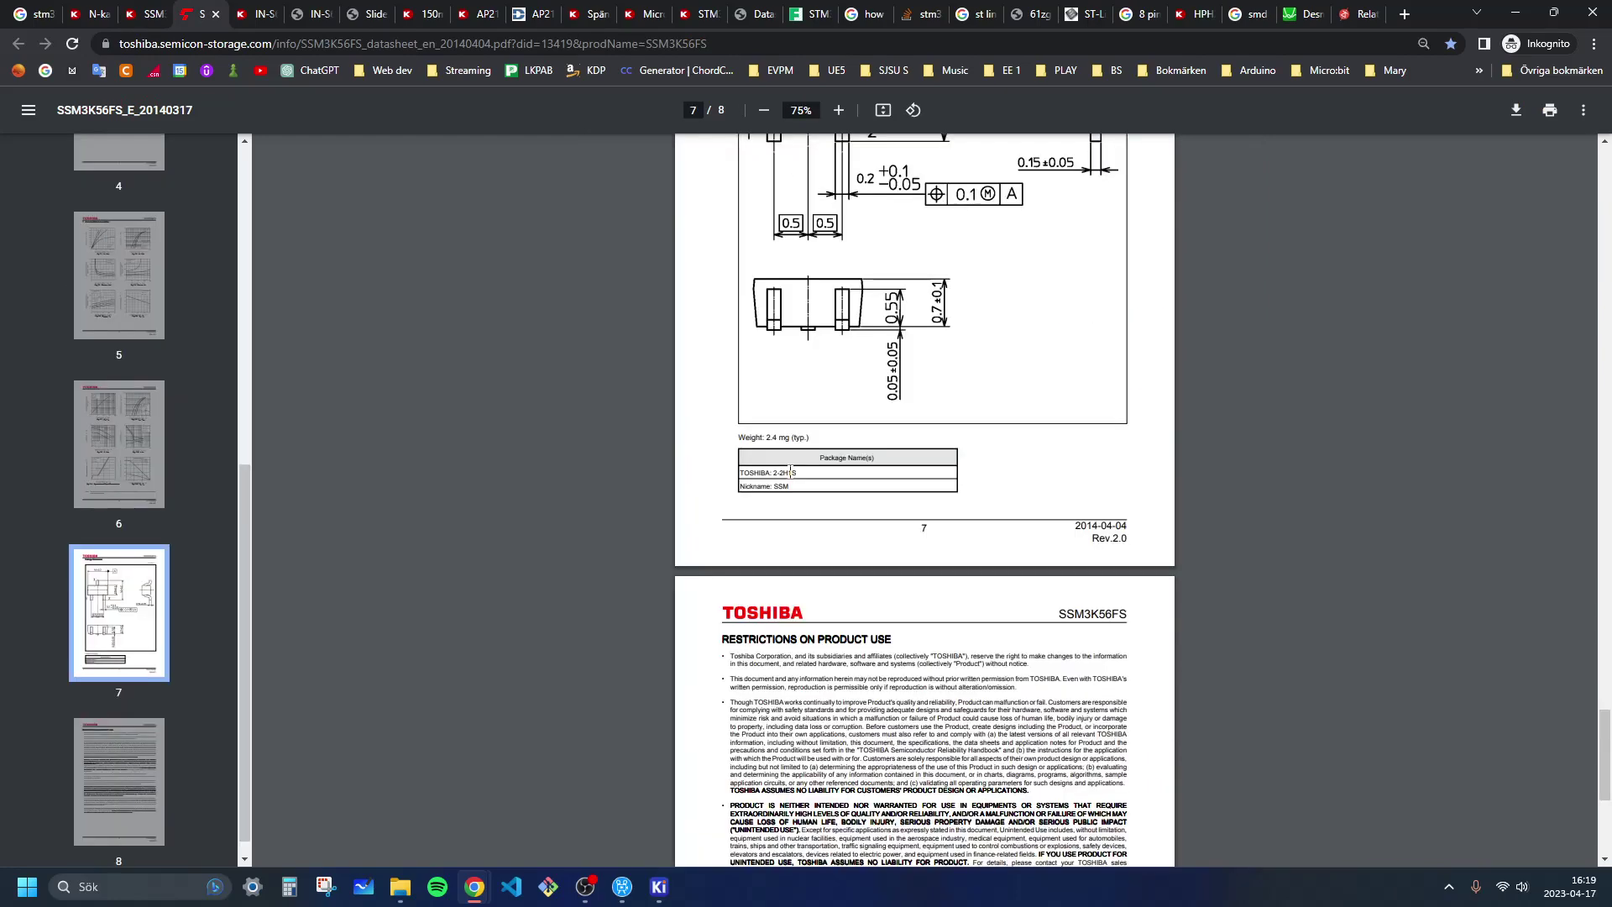
pyautogui.hotkey('ctrl', 'shift', 'Tab')
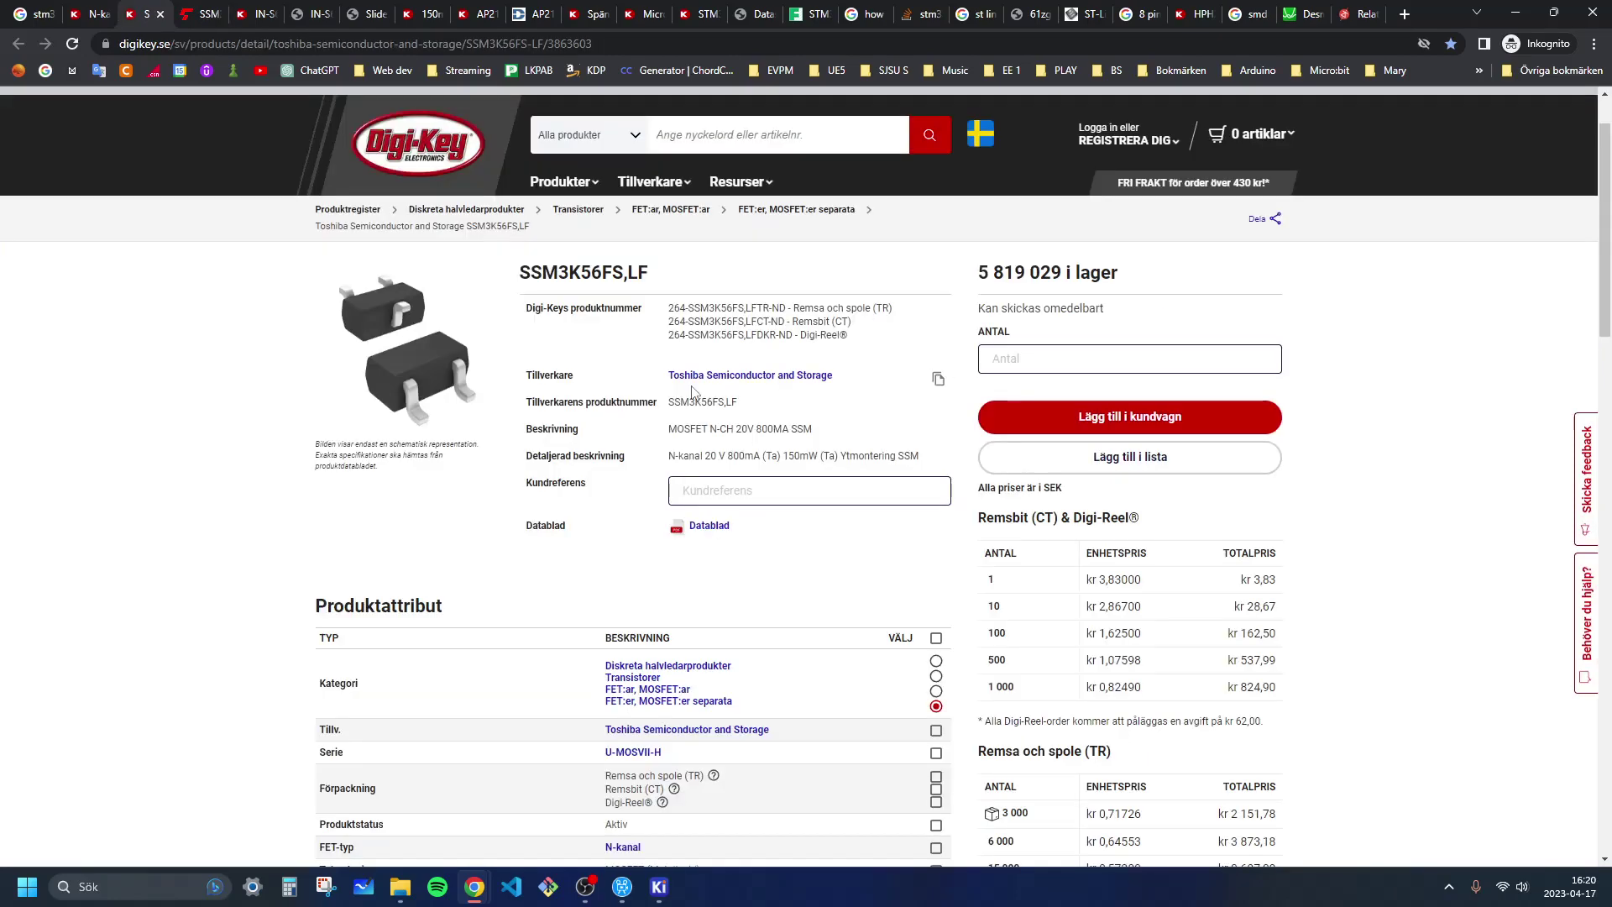
pyautogui.scroll(-6, 609, 397)
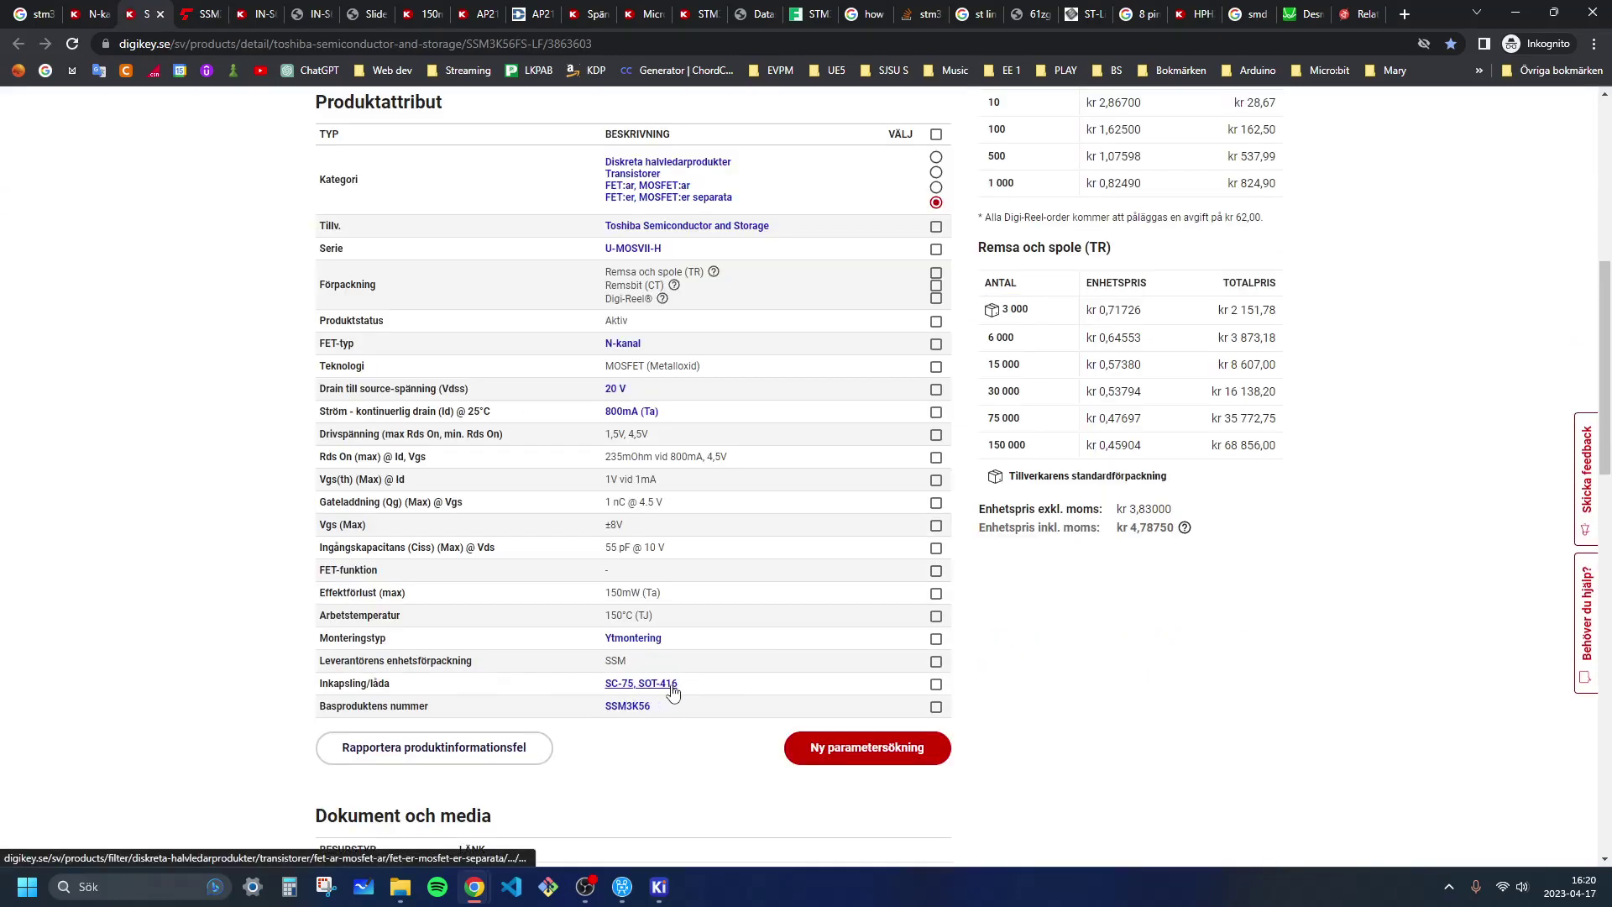
pyautogui.click(1516, 13)
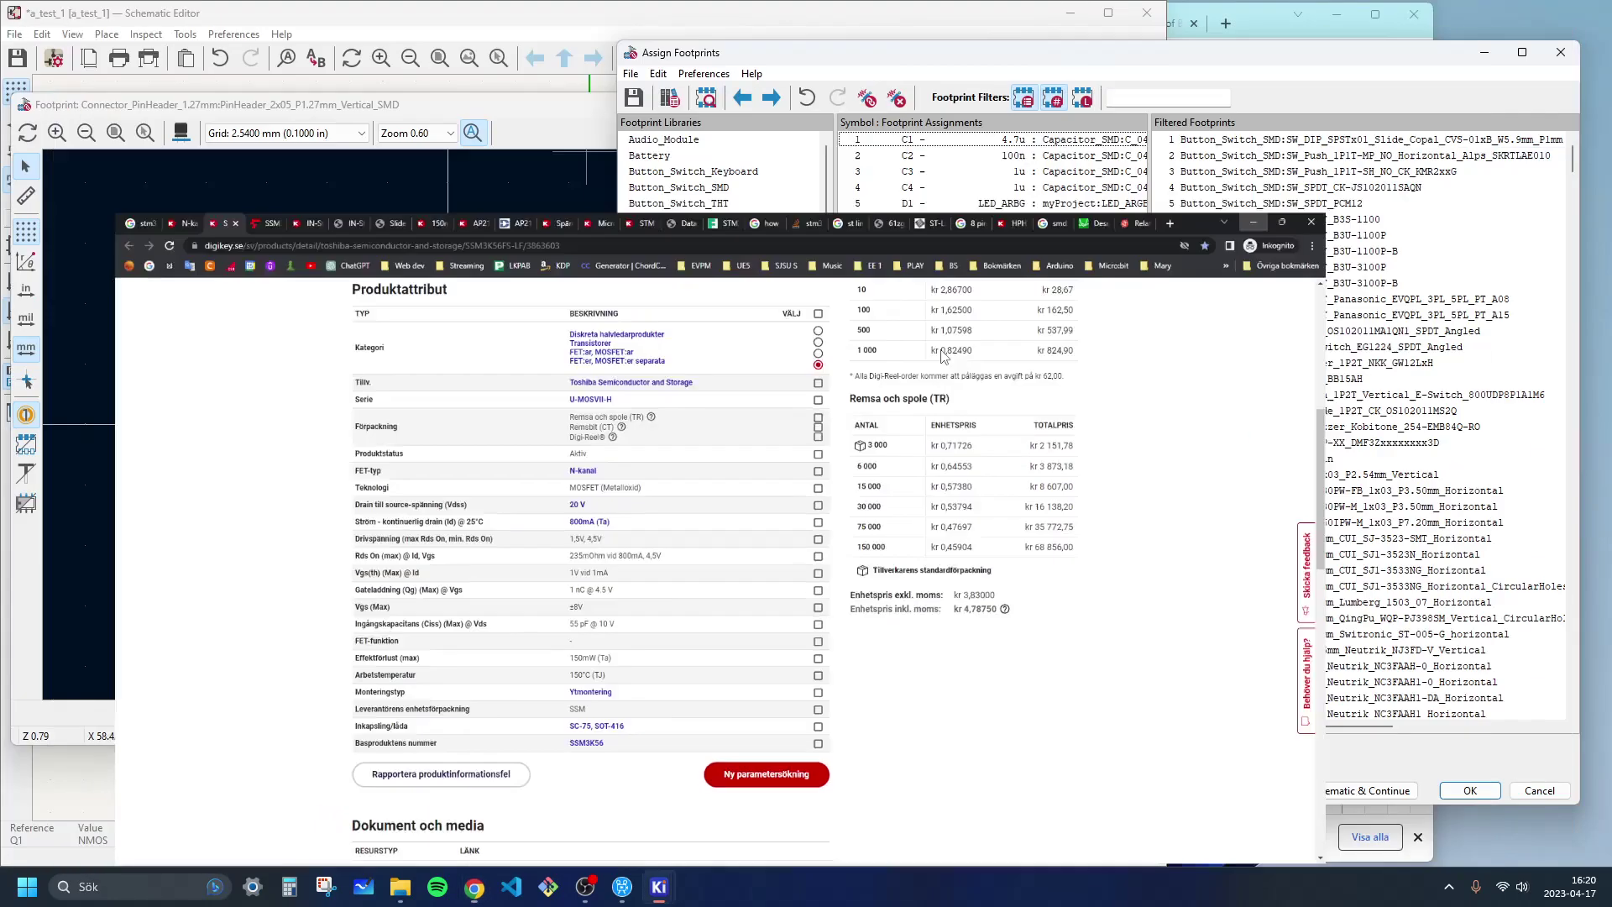
# Step: Filter the footprints by "sot-4" and assign Package_TO_SOT_SMD:SOT-416 to transistors Q1 through Q4
pyautogui.click(1310, 204)
pyautogui.click(1167, 98)
pyautogui.write('sot-4')
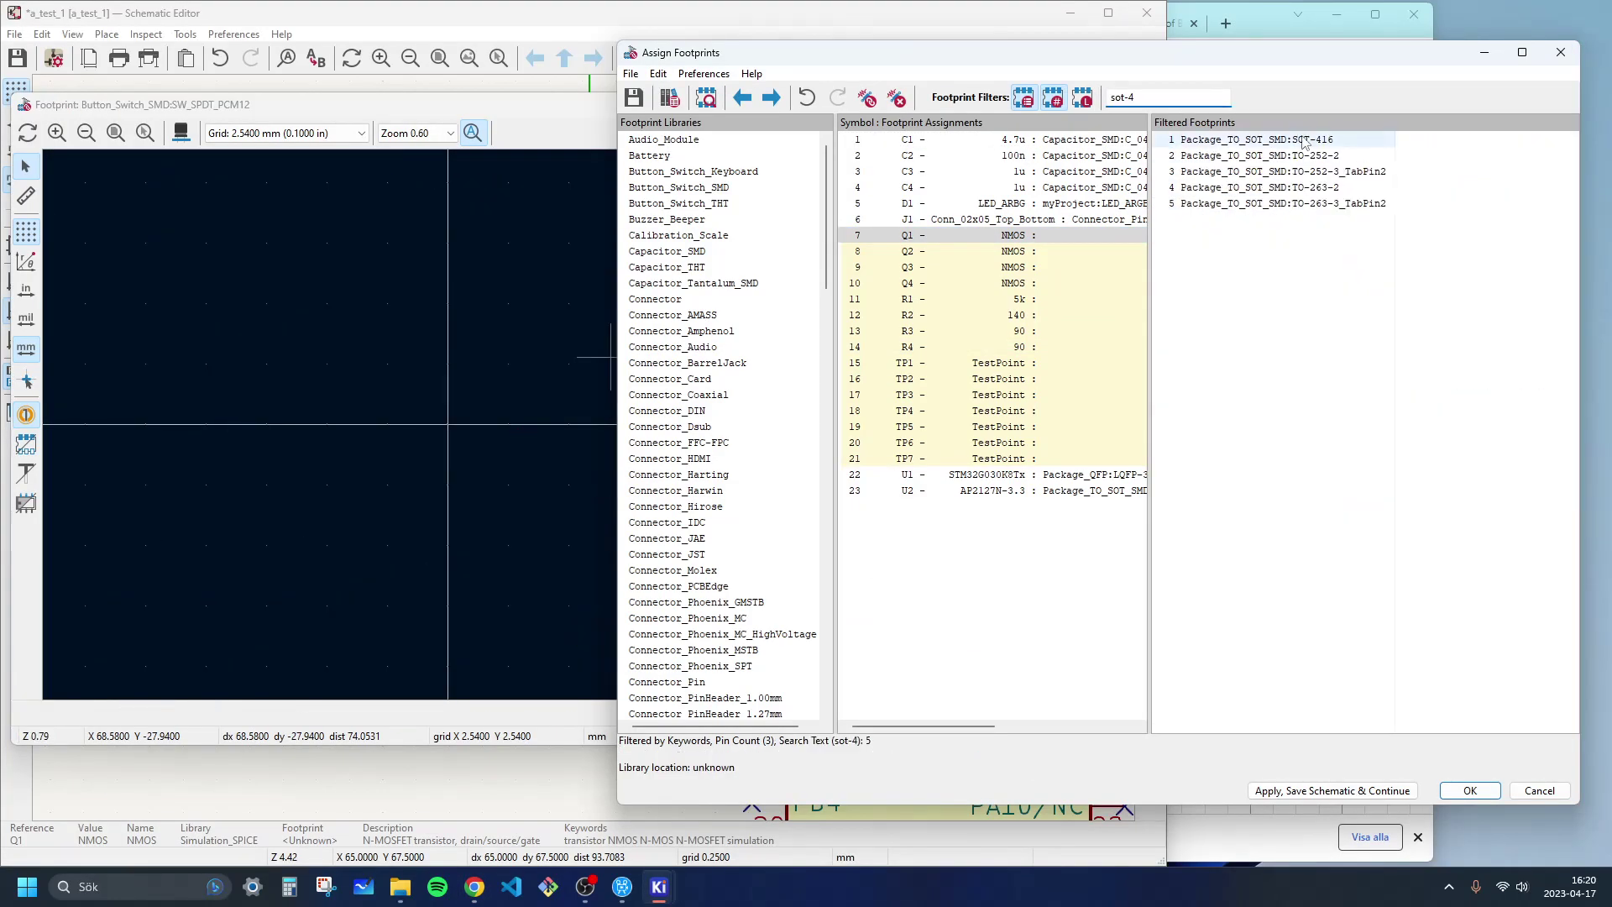
pyautogui.click(1307, 140)
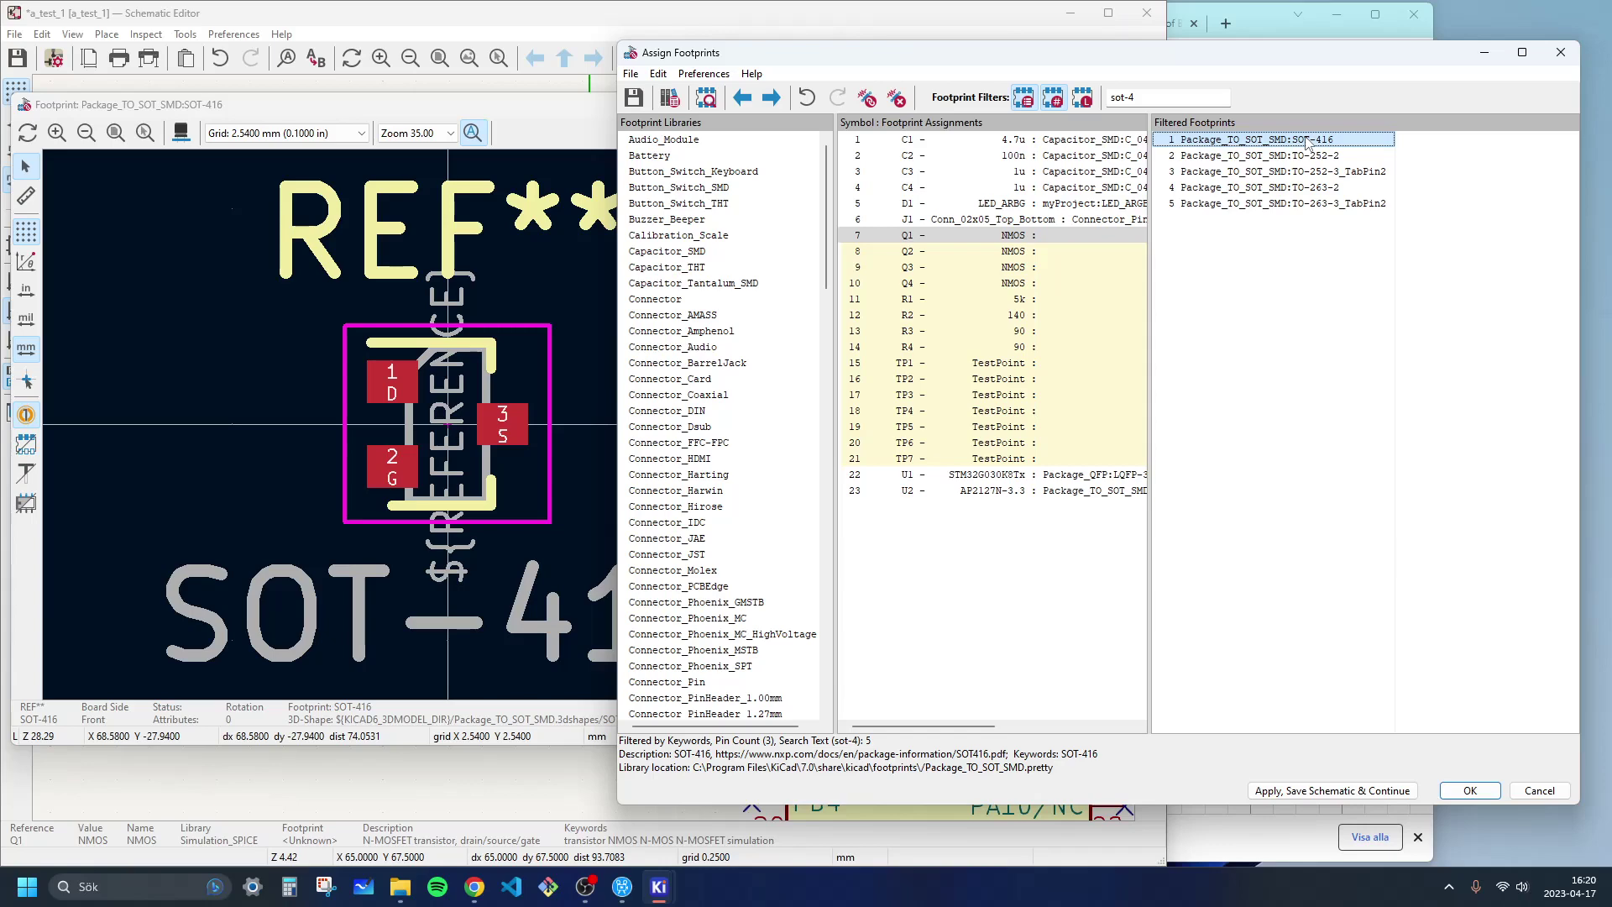
pyautogui.doubleClick(1308, 140)
pyautogui.doubleClick(1308, 141)
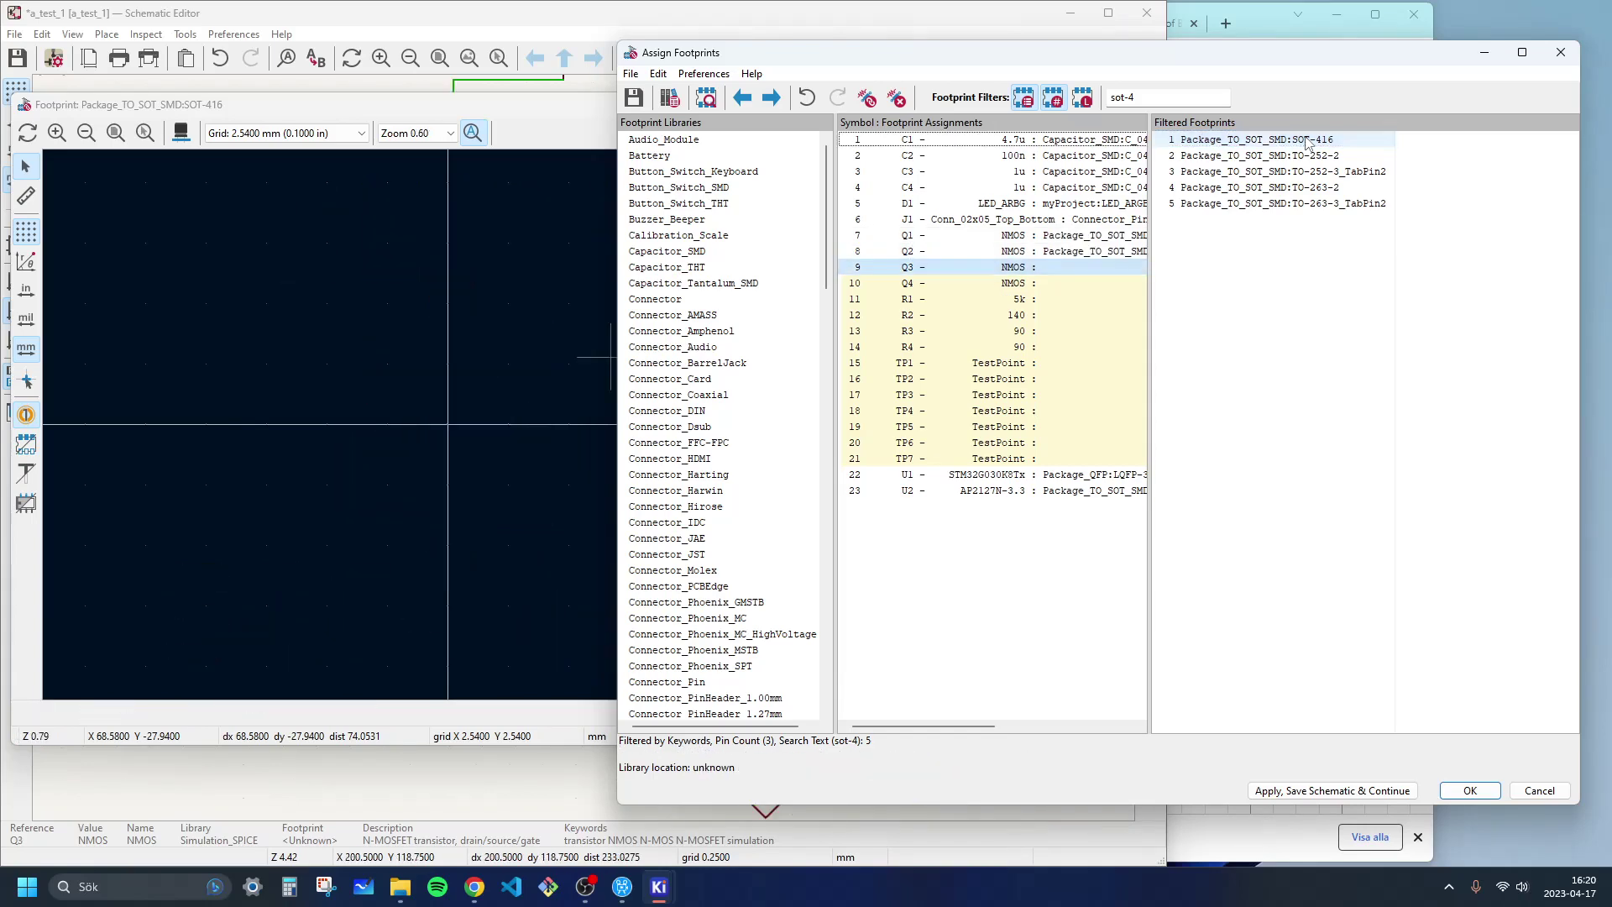
pyautogui.doubleClick(1307, 140)
pyautogui.doubleClick(1308, 140)
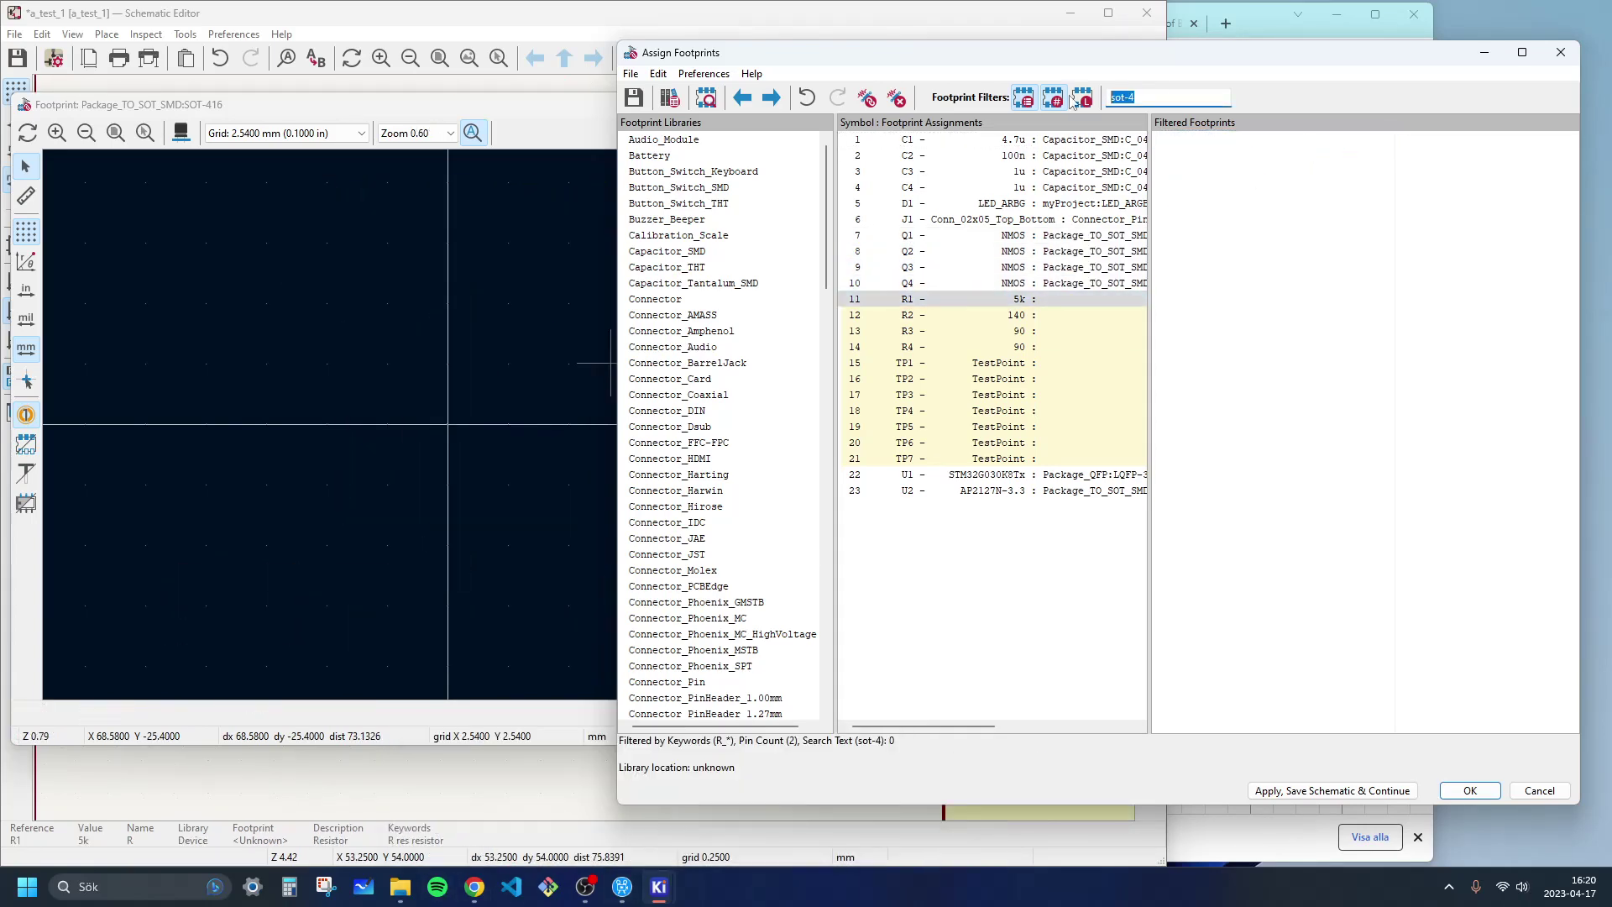
# Step: Clear the footprint search text and assign Resistor_SMD:R_0402_1005Metric_Pad0.72x0.64mm_HandSolder to resistors R1 through R4
pyautogui.press('BackSpace')
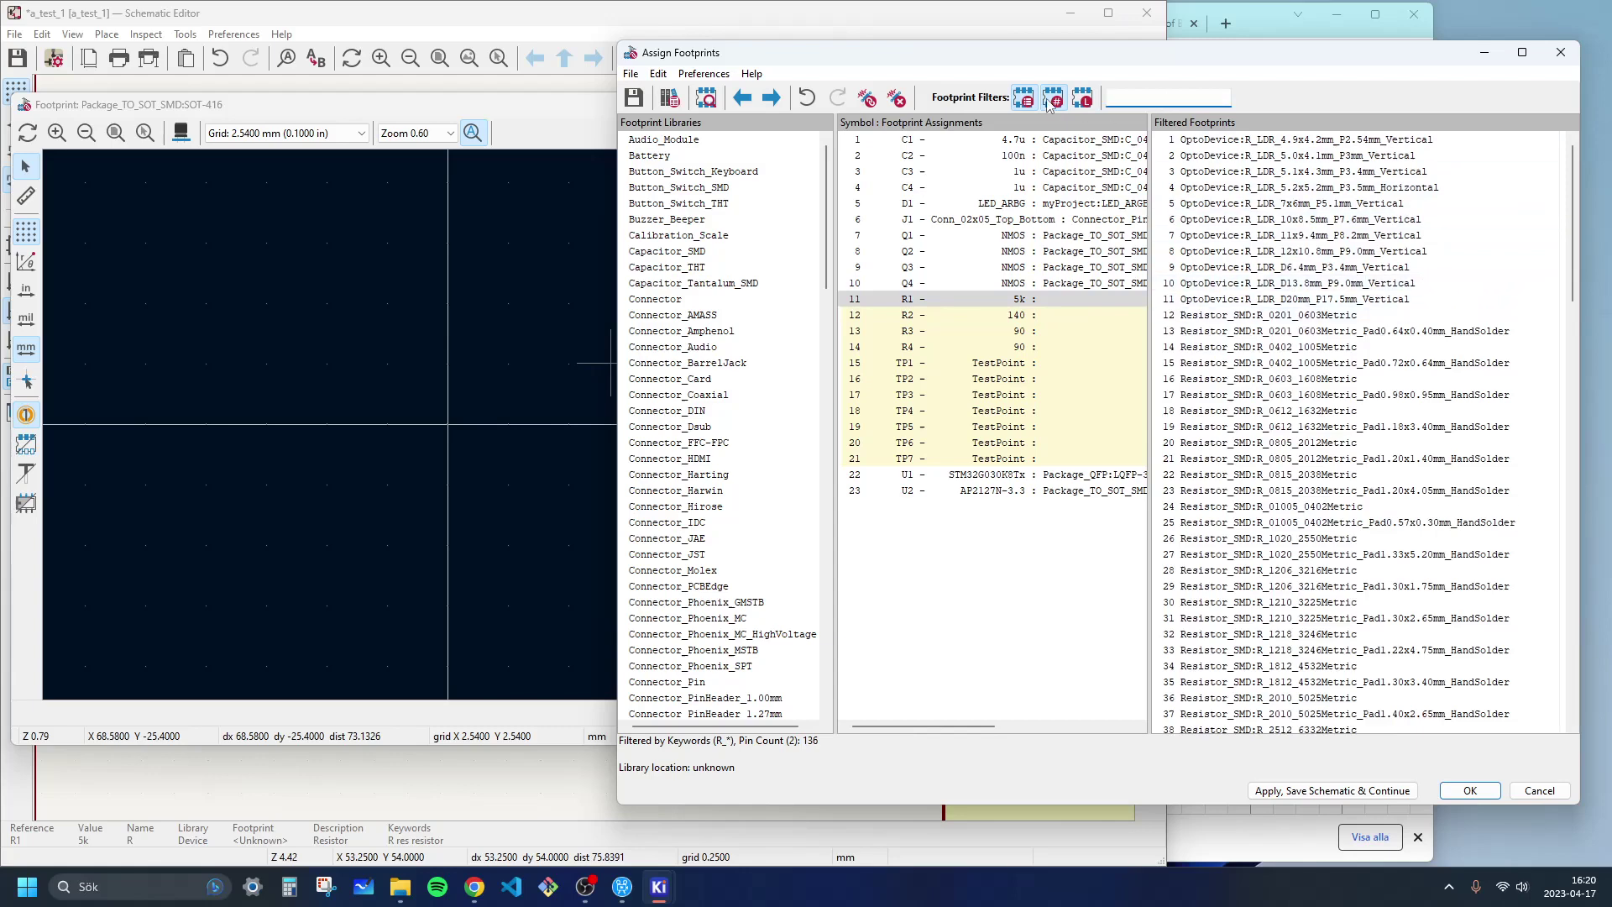
pyautogui.scroll(-1, 1369, 353)
pyautogui.click(1367, 317)
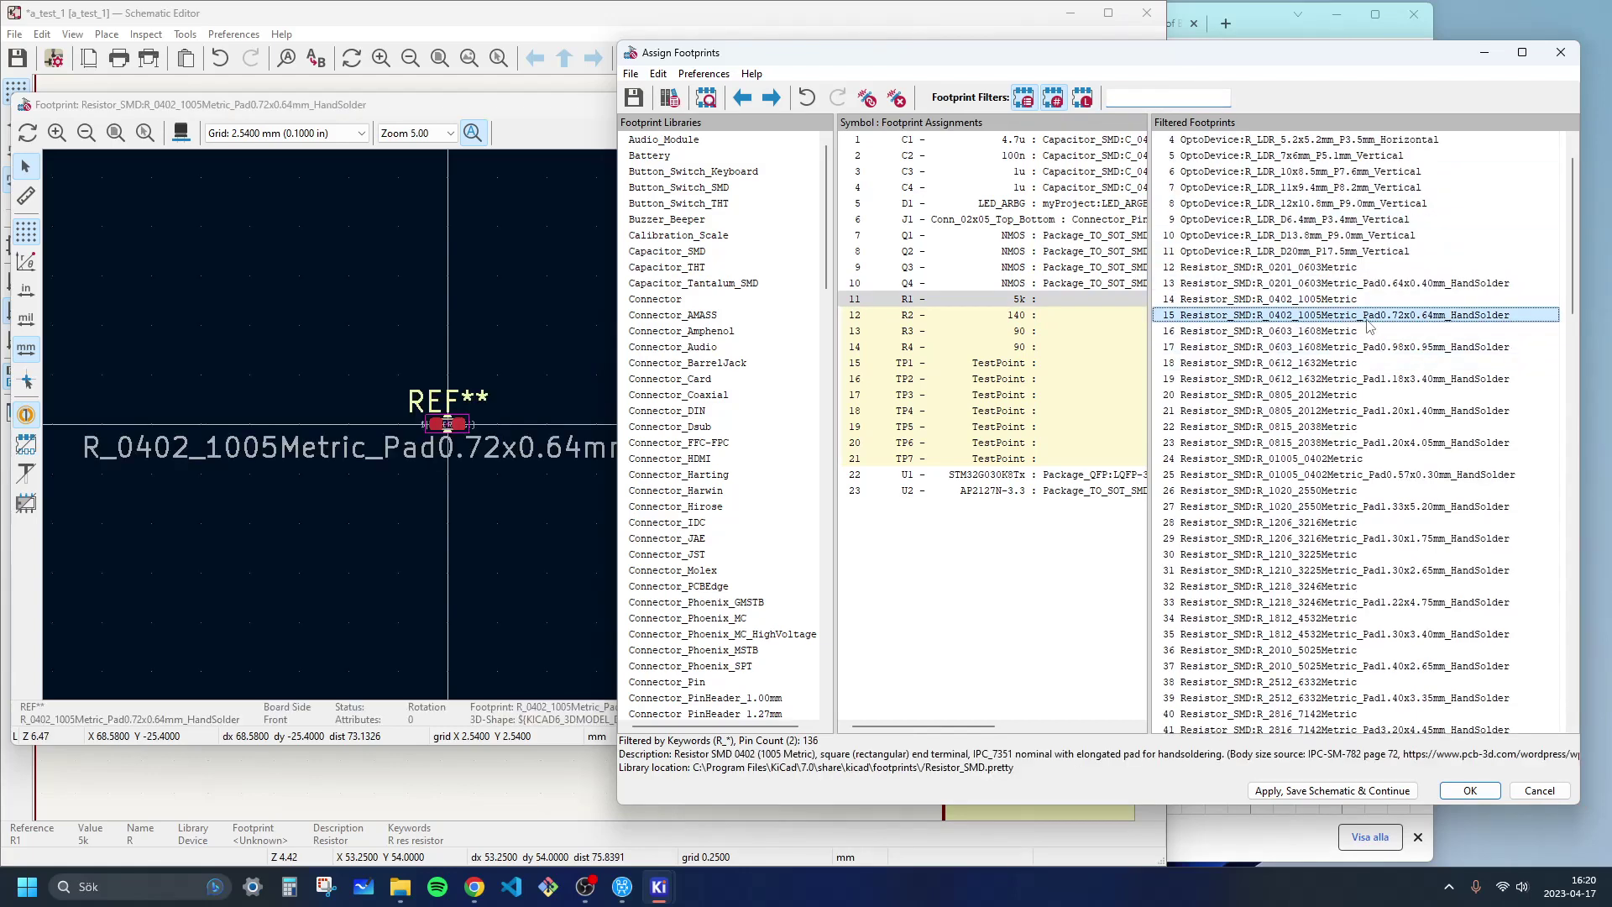
pyautogui.doubleClick(1403, 316)
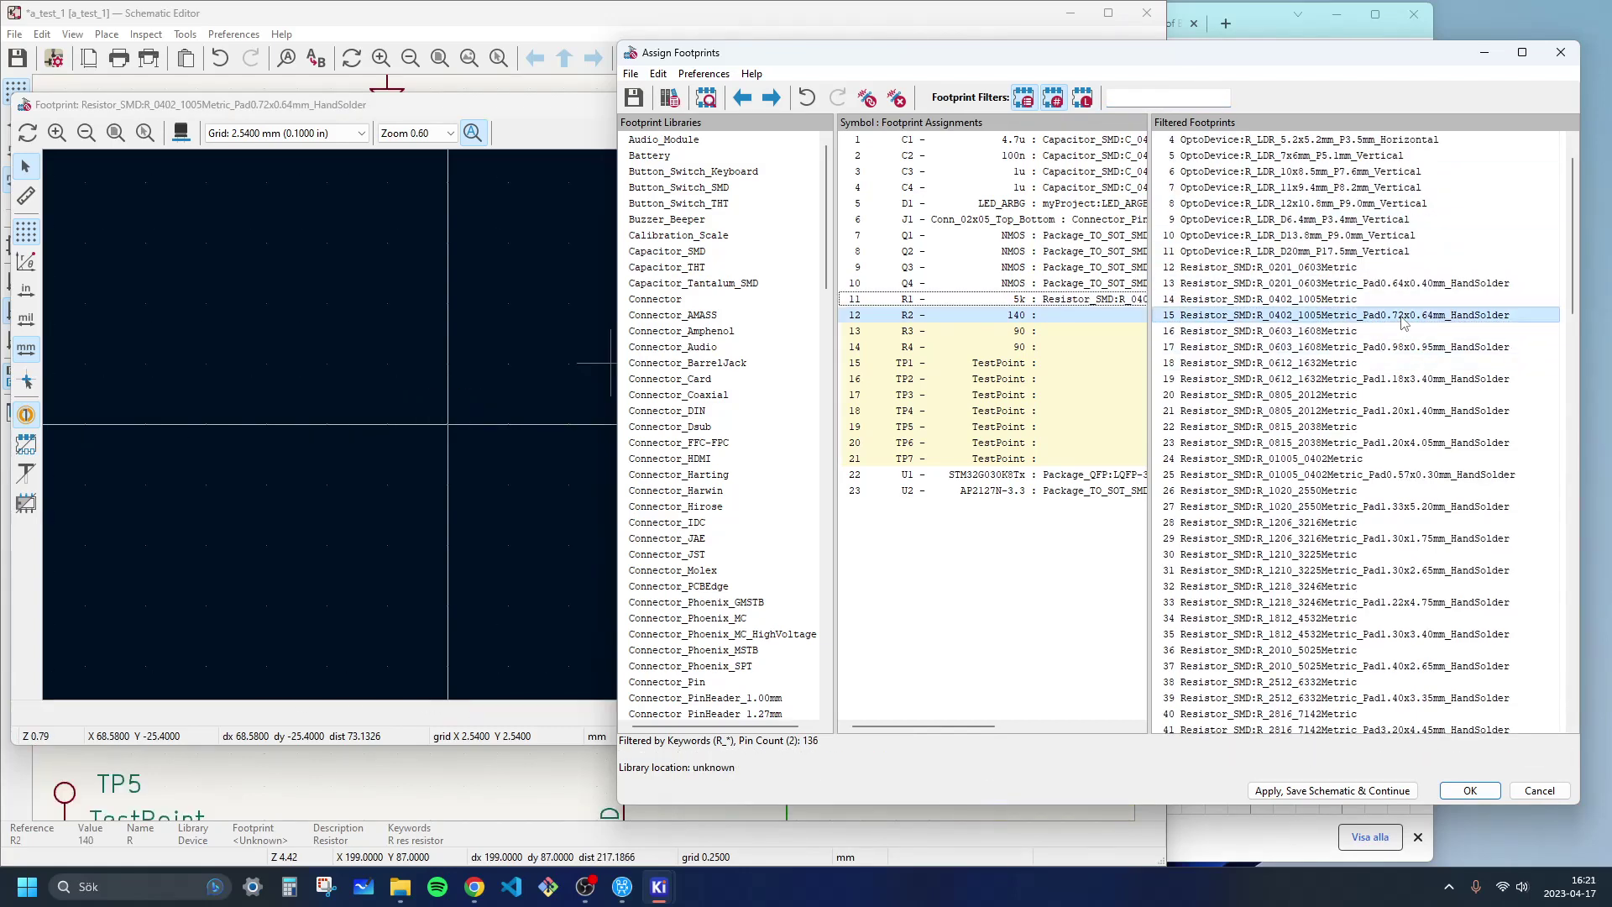
pyautogui.doubleClick(1402, 316)
pyautogui.doubleClick(1402, 316)
pyautogui.doubleClick(1402, 319)
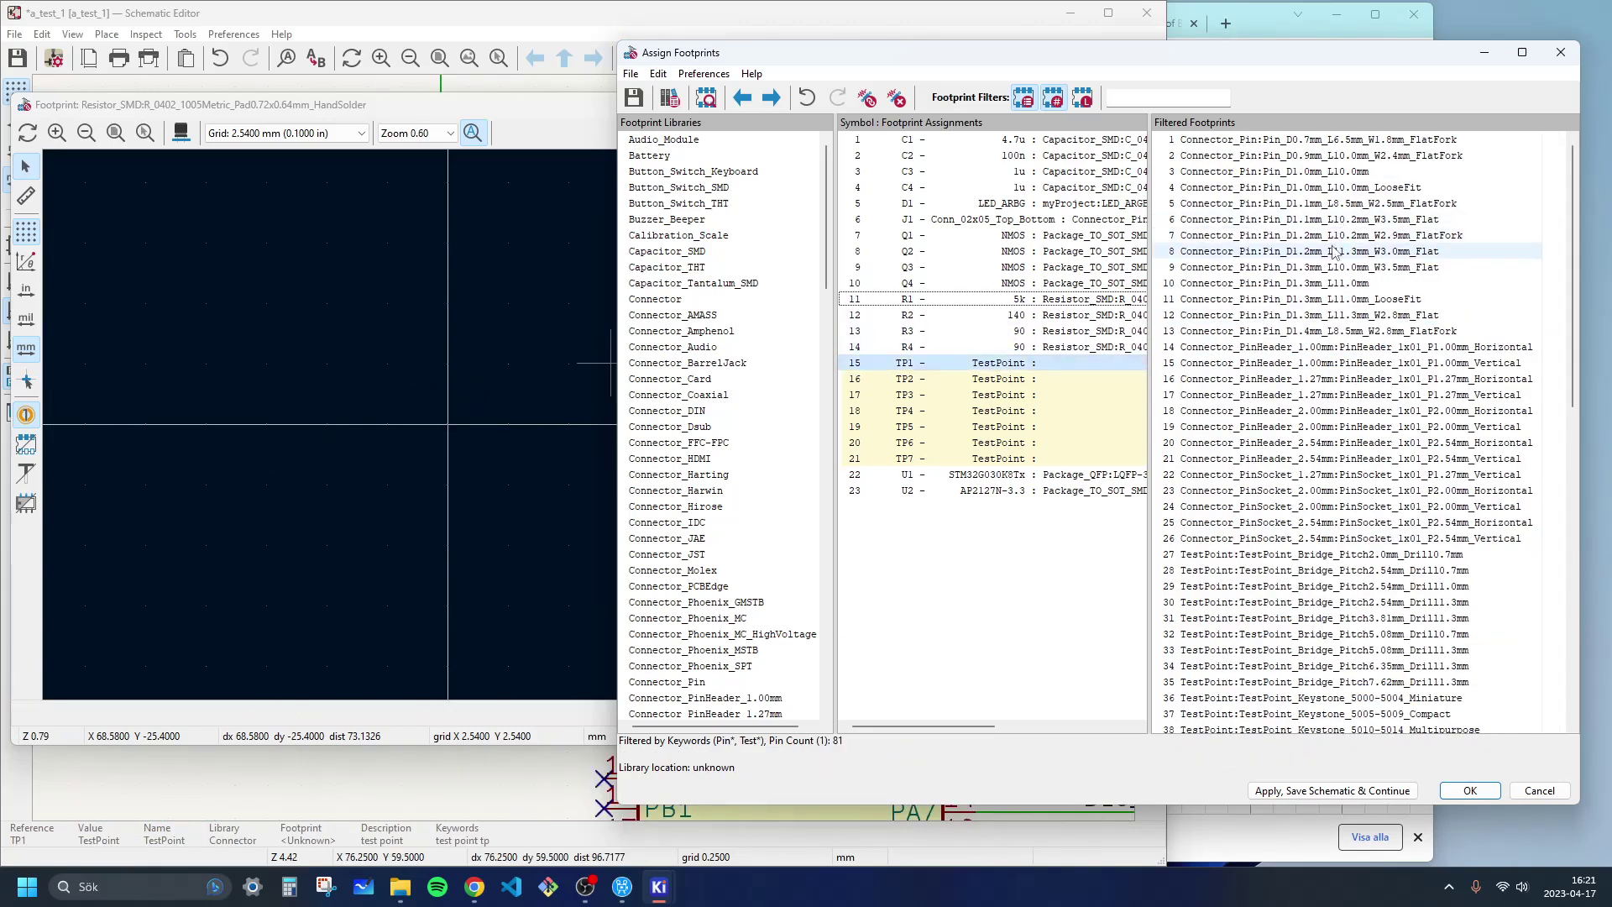
# Step: Preview candidate footprints for test point TP1, comparing the pin and bridge types and the round 1.0 mm and 1.5 mm pads
pyautogui.click(1366, 347)
pyautogui.press('Up')
pyautogui.press('Up')
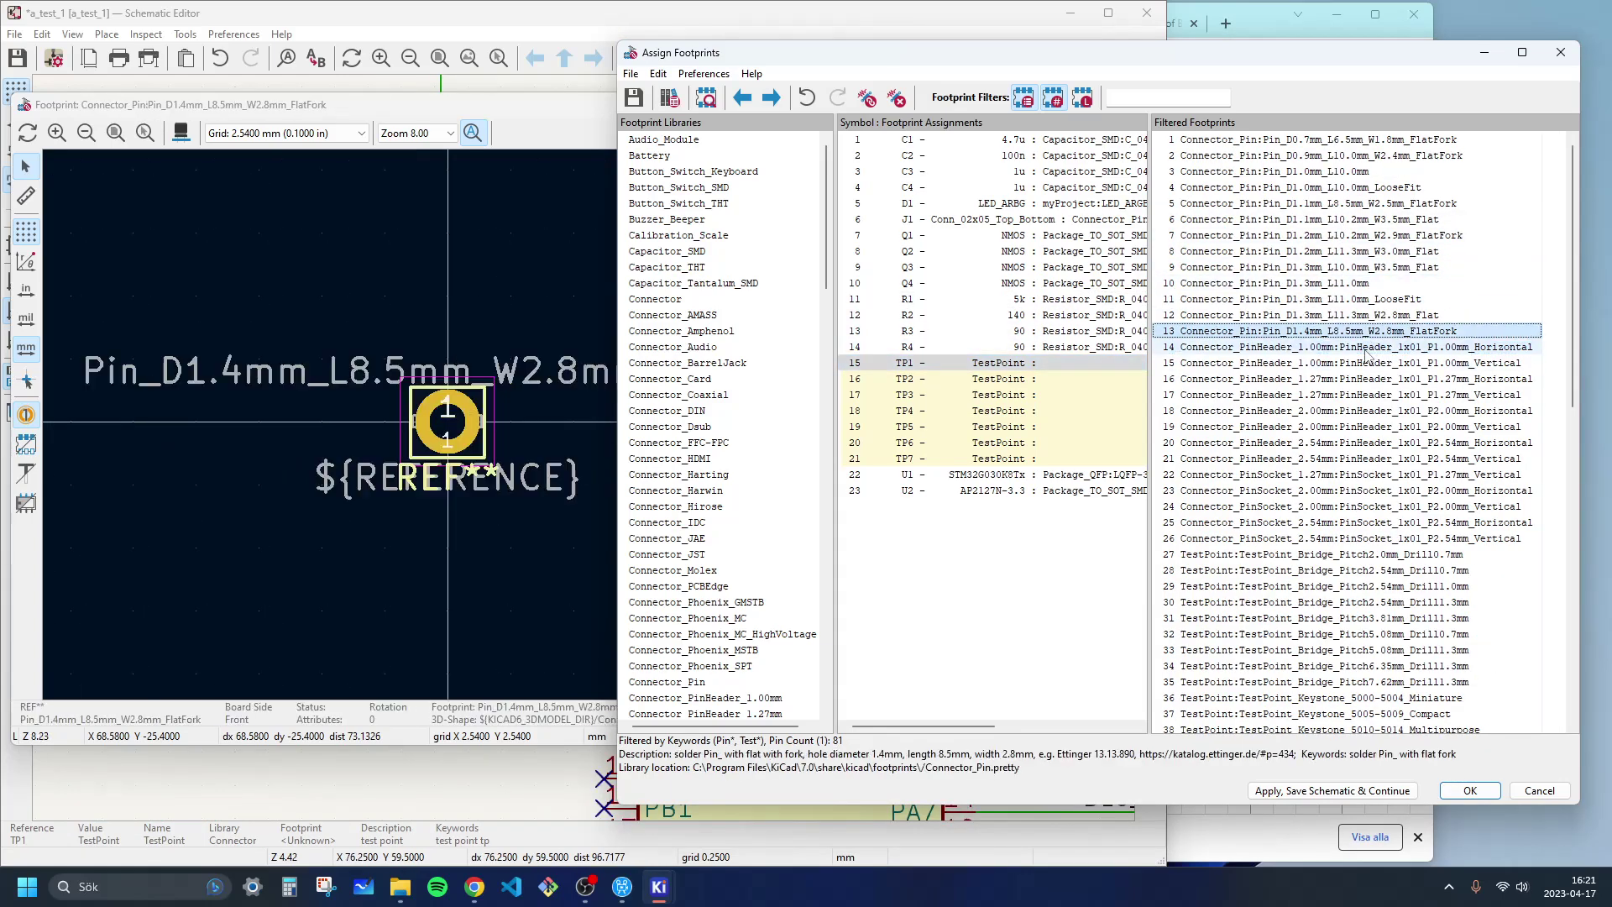
pyautogui.click(1377, 571)
pyautogui.scroll(-13, 1386, 521)
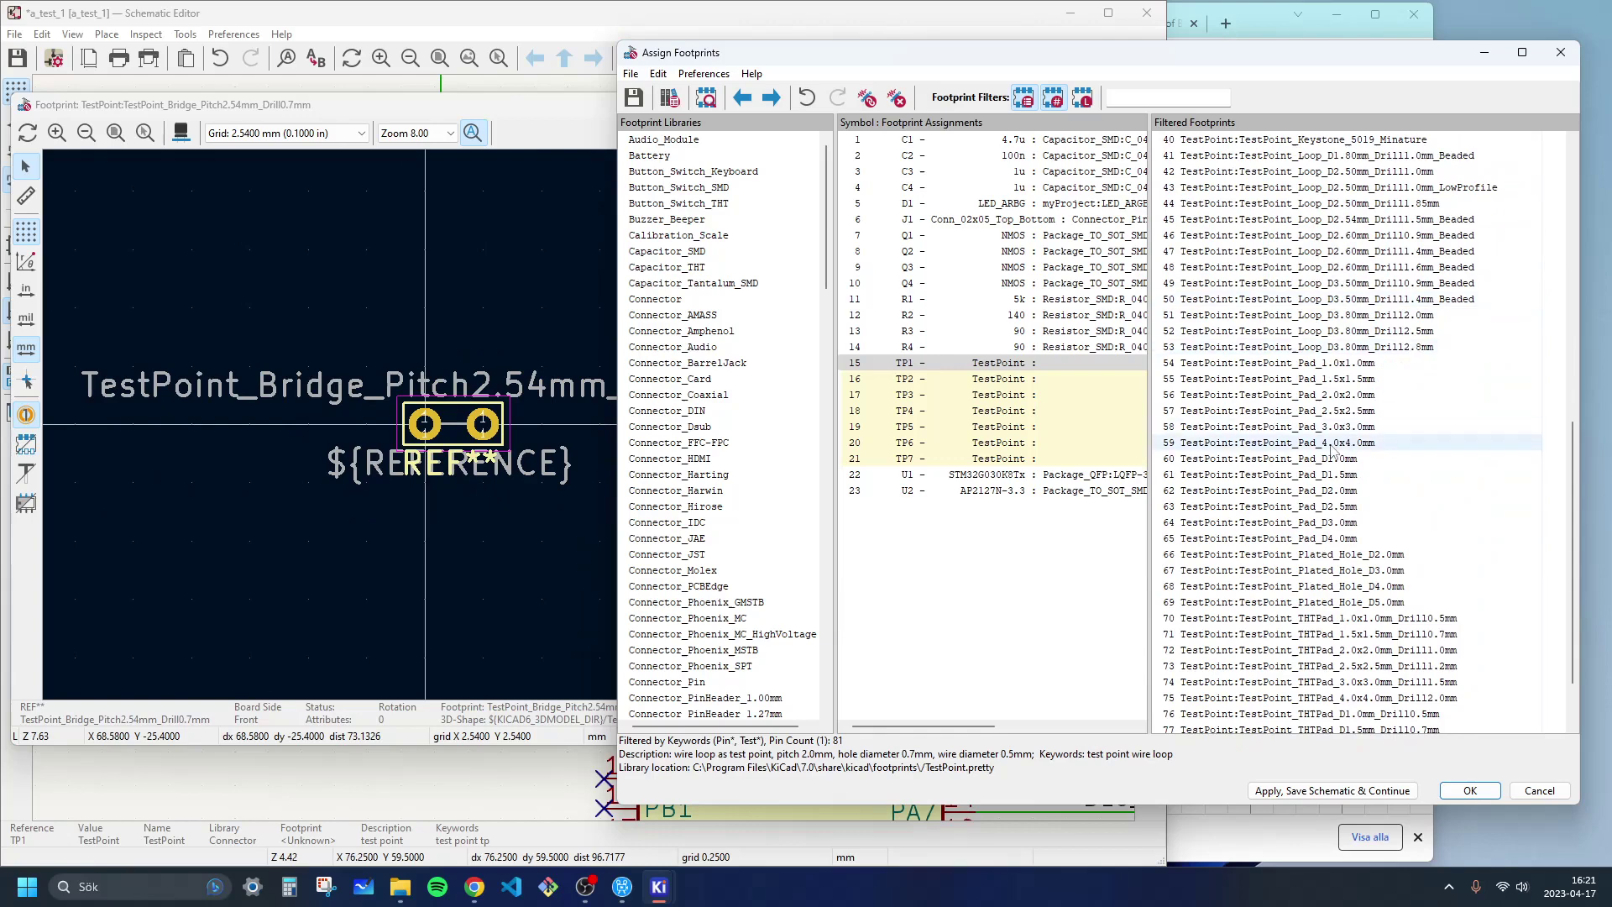
pyautogui.click(1328, 455)
pyautogui.press('Down')
pyautogui.press('Up')
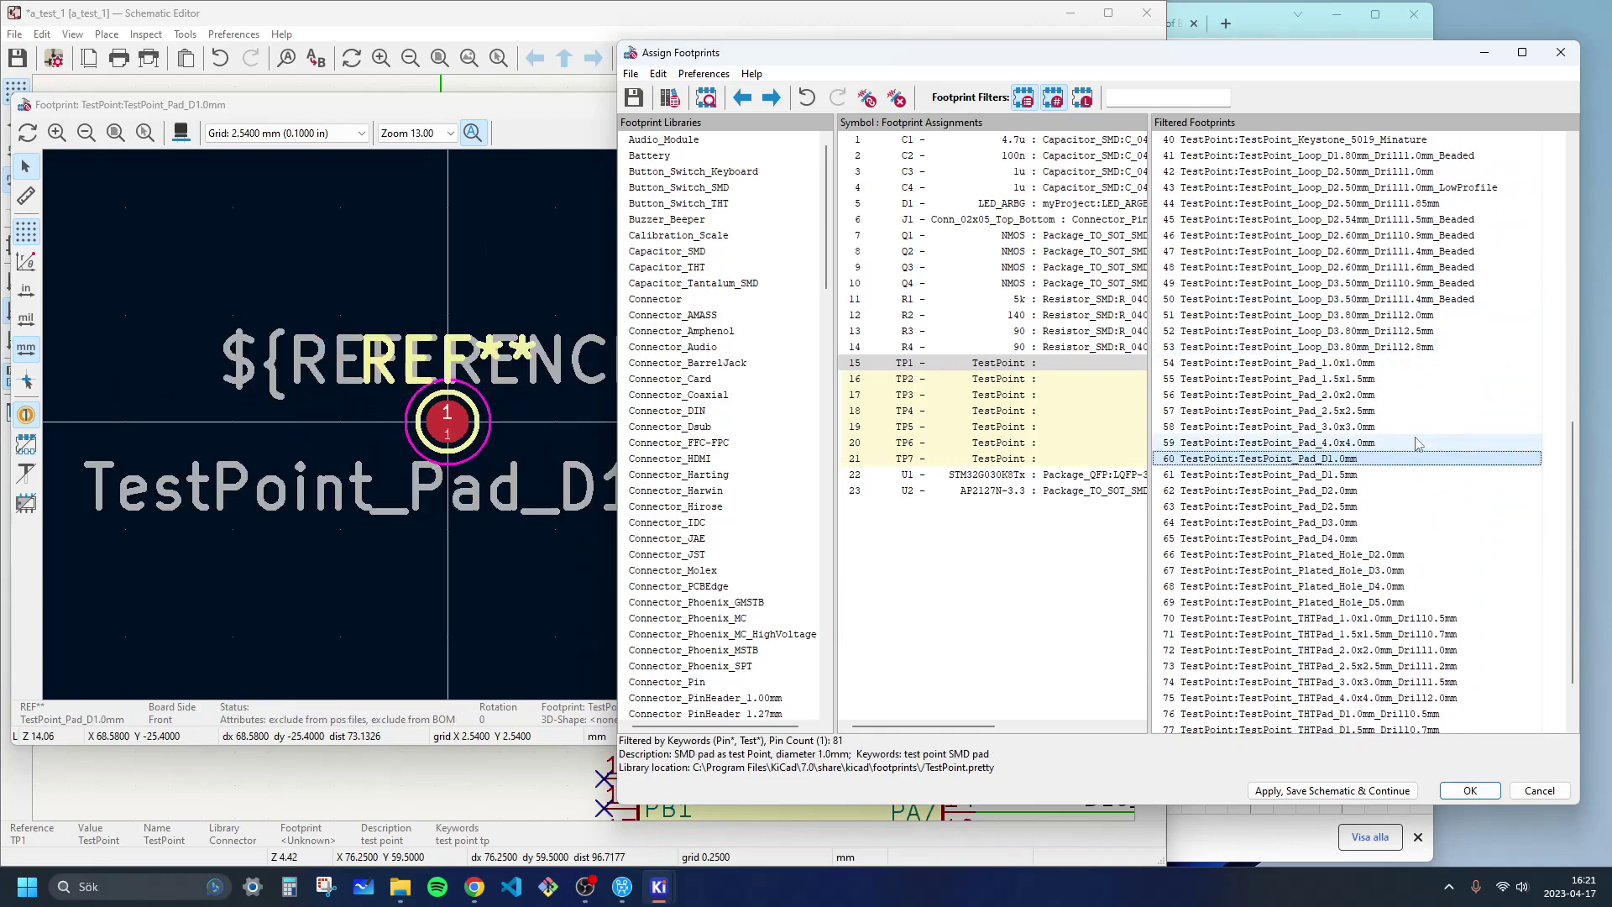
pyautogui.press('Down')
pyautogui.press('Up')
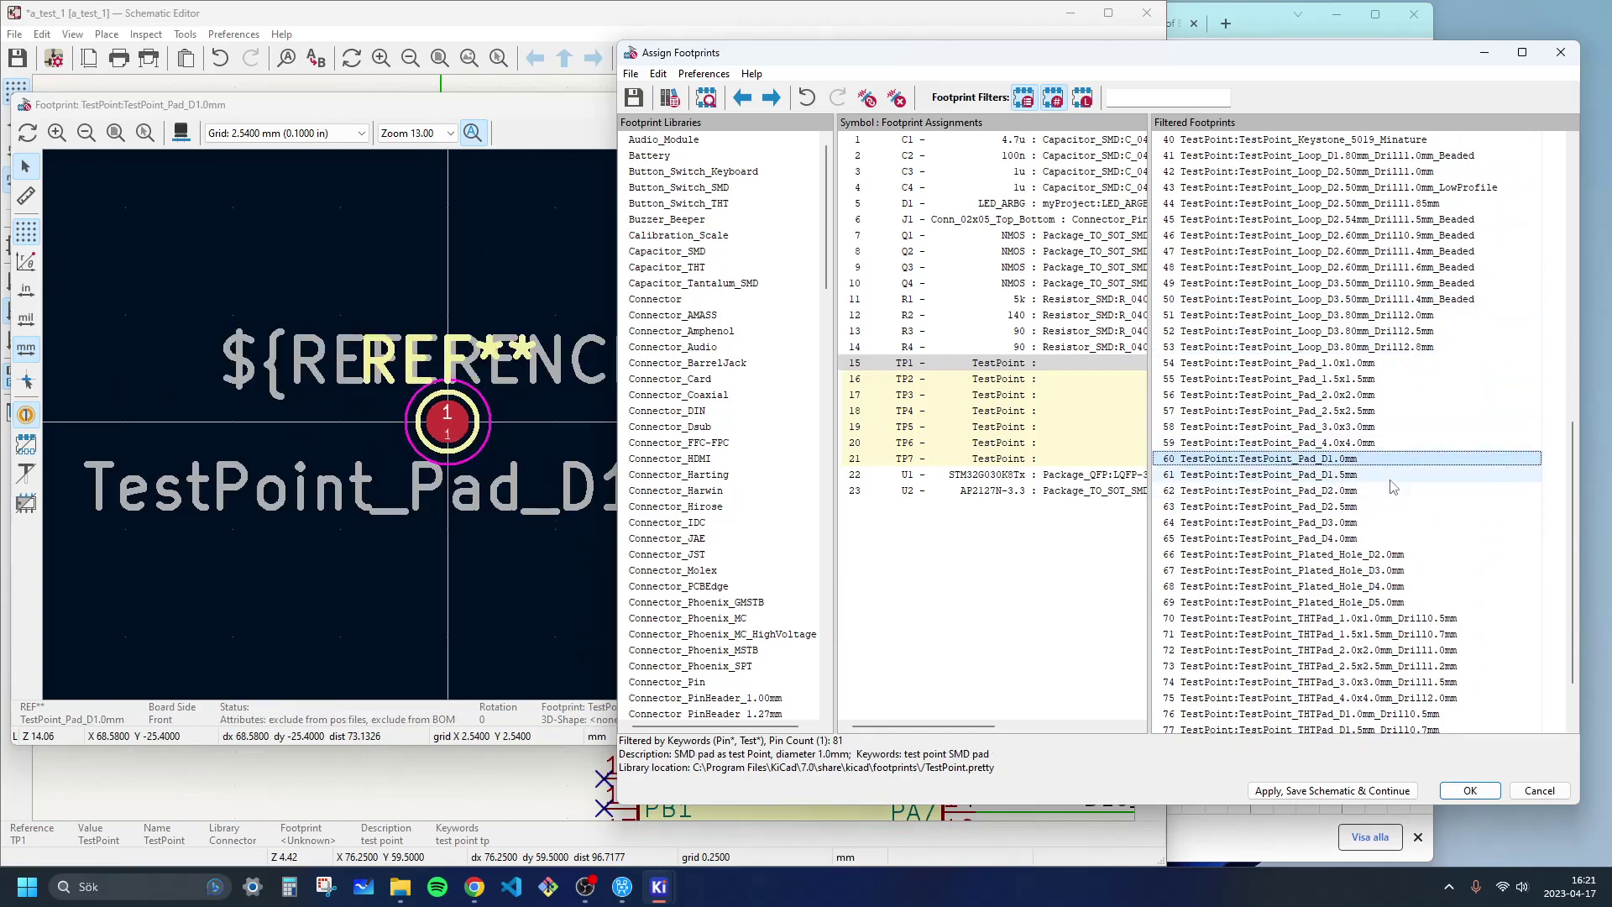
pyautogui.press('Down')
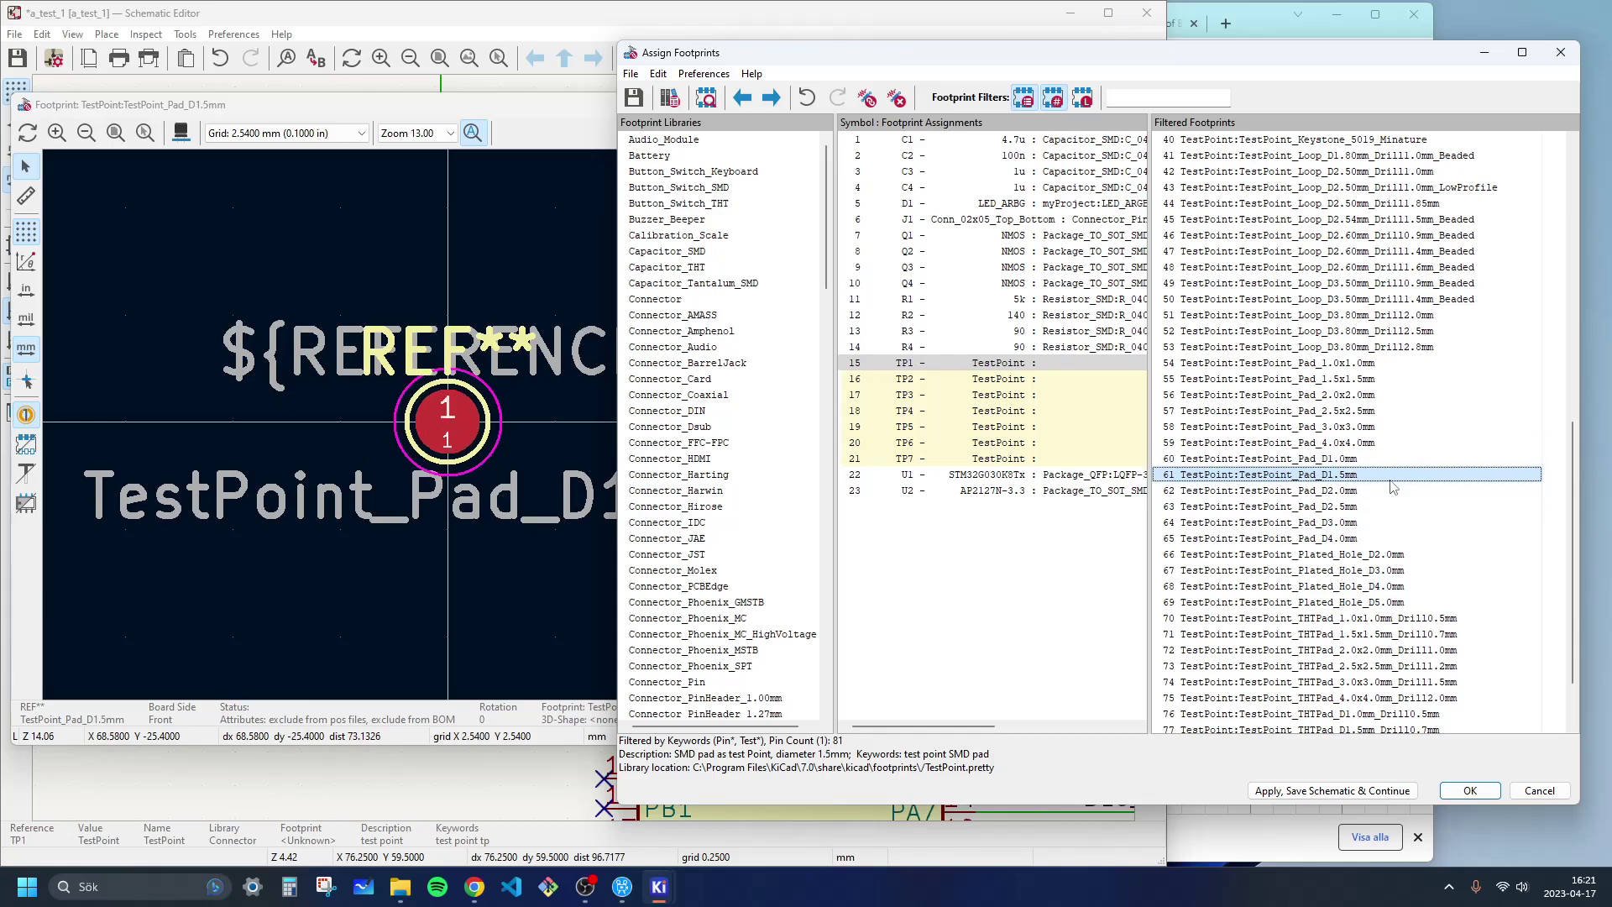
pyautogui.press('Up')
pyautogui.press('Down')
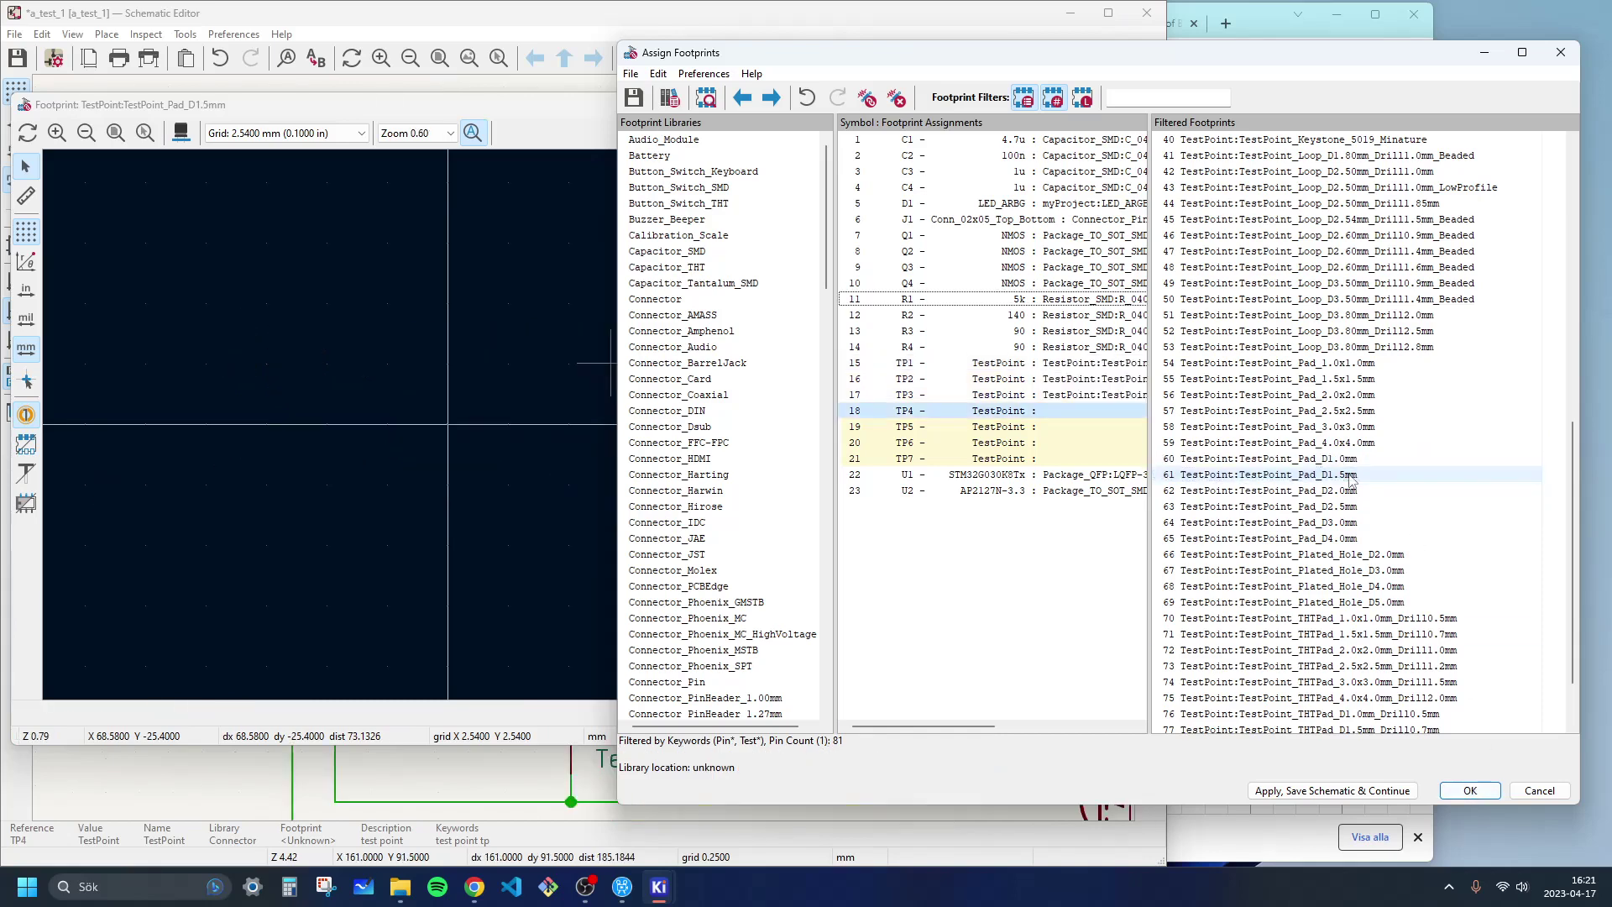
# Step: Assign TestPoint:TestPoint_Pad_D1.5mm to test points TP1 through TP7
pyautogui.doubleClick(1350, 479)
pyautogui.doubleClick(1349, 479)
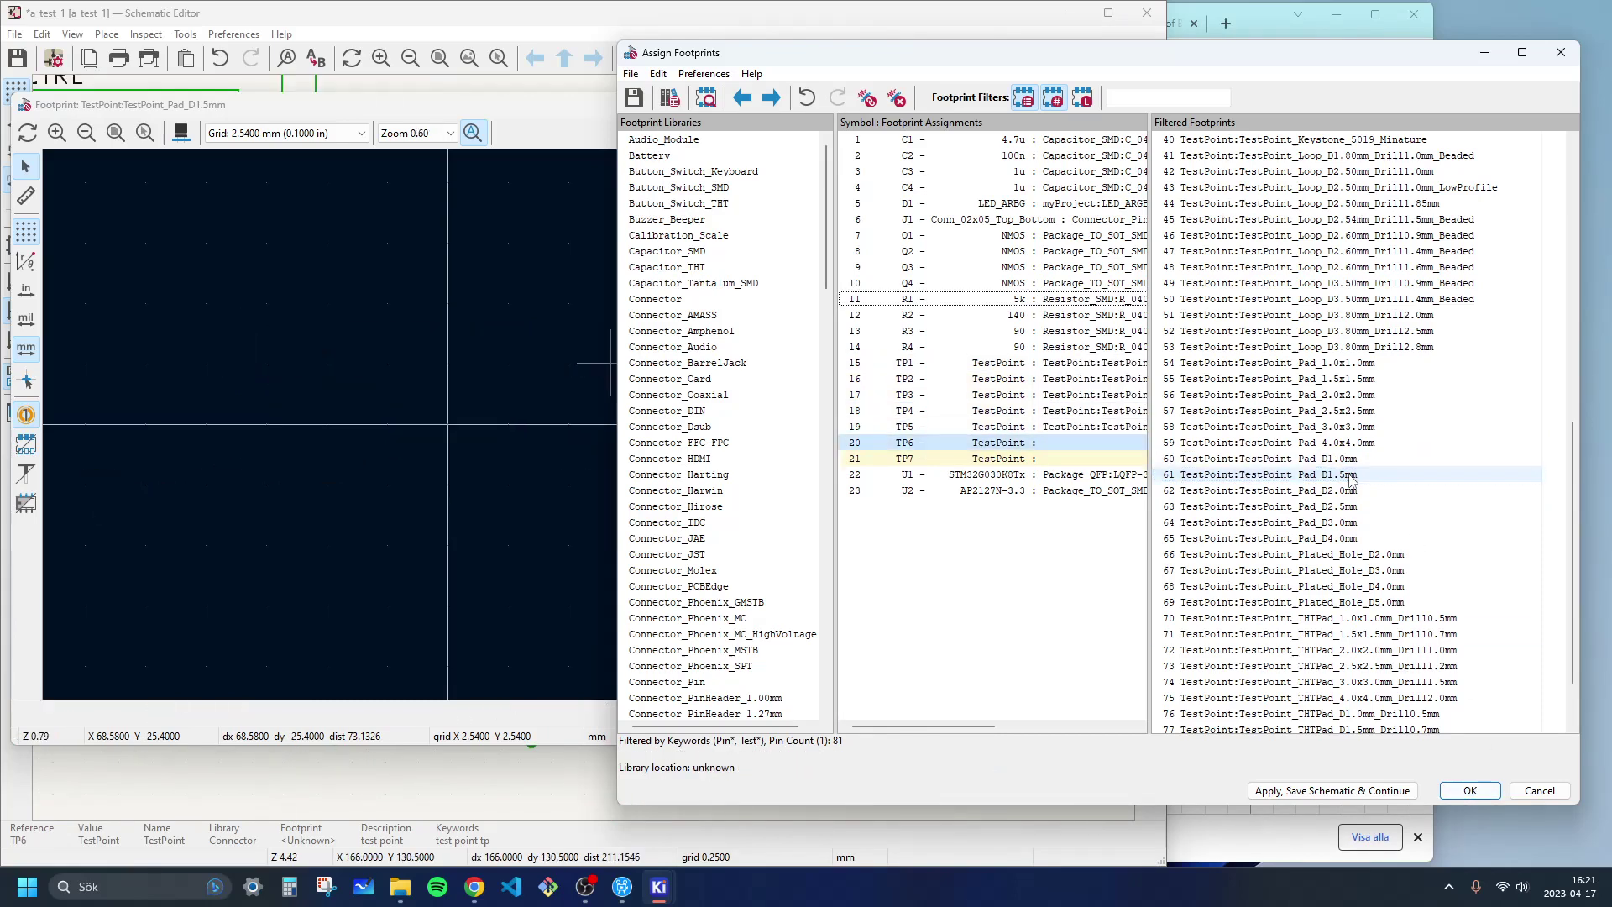
pyautogui.doubleClick(1349, 478)
pyautogui.doubleClick(1350, 475)
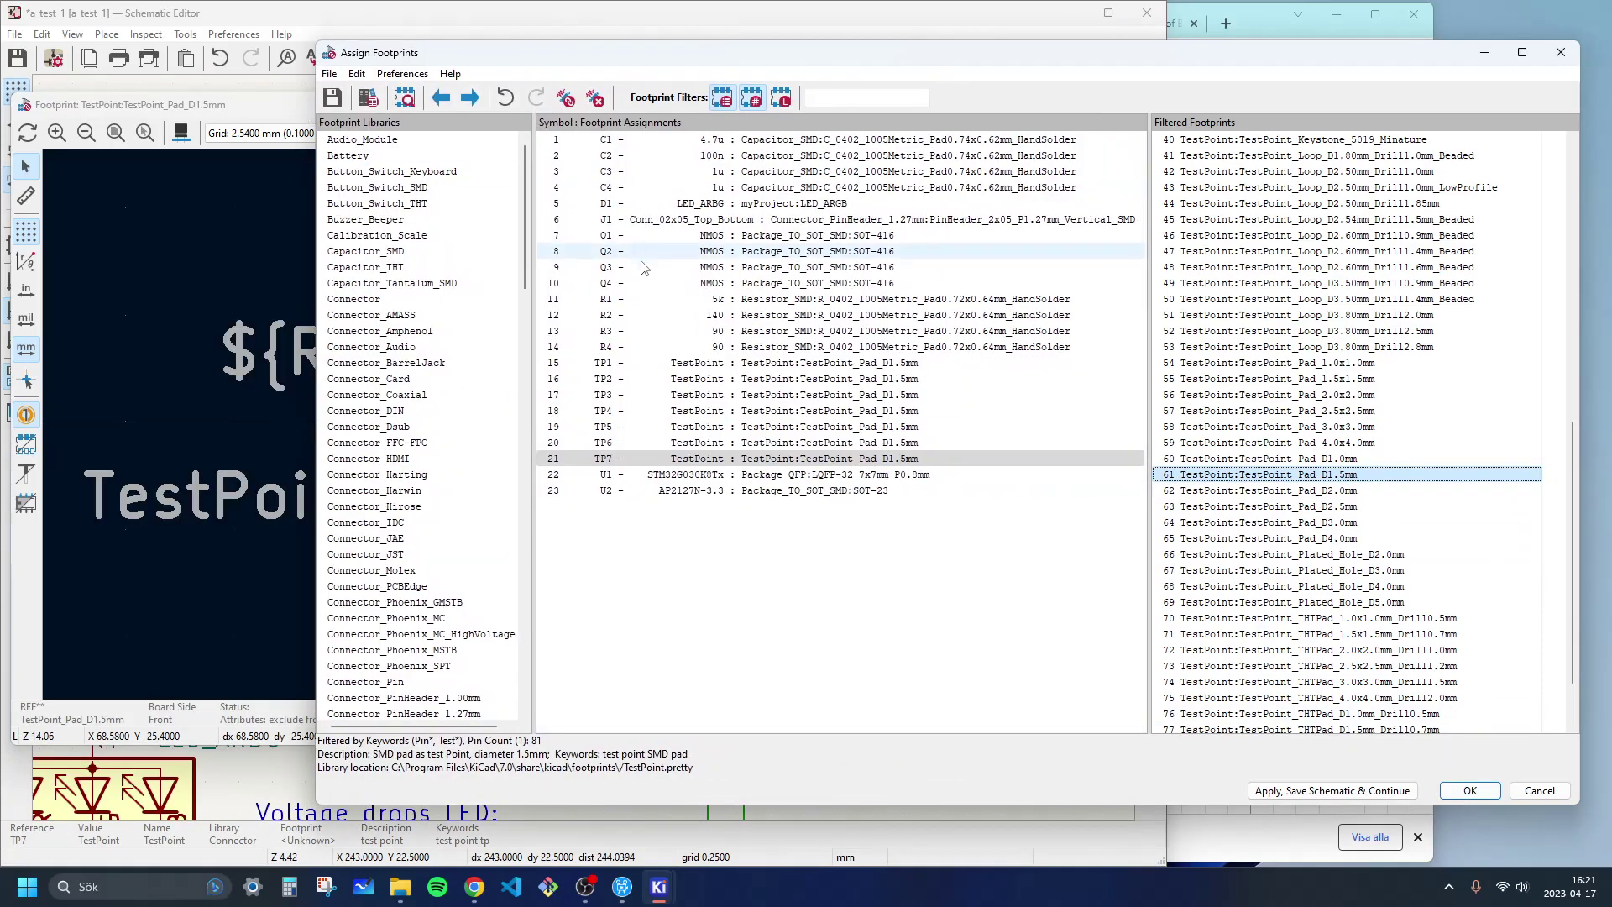
# Step: Apply the footprint assignments, save the schematic and close the footprint assignment dialog
pyautogui.click(844, 592)
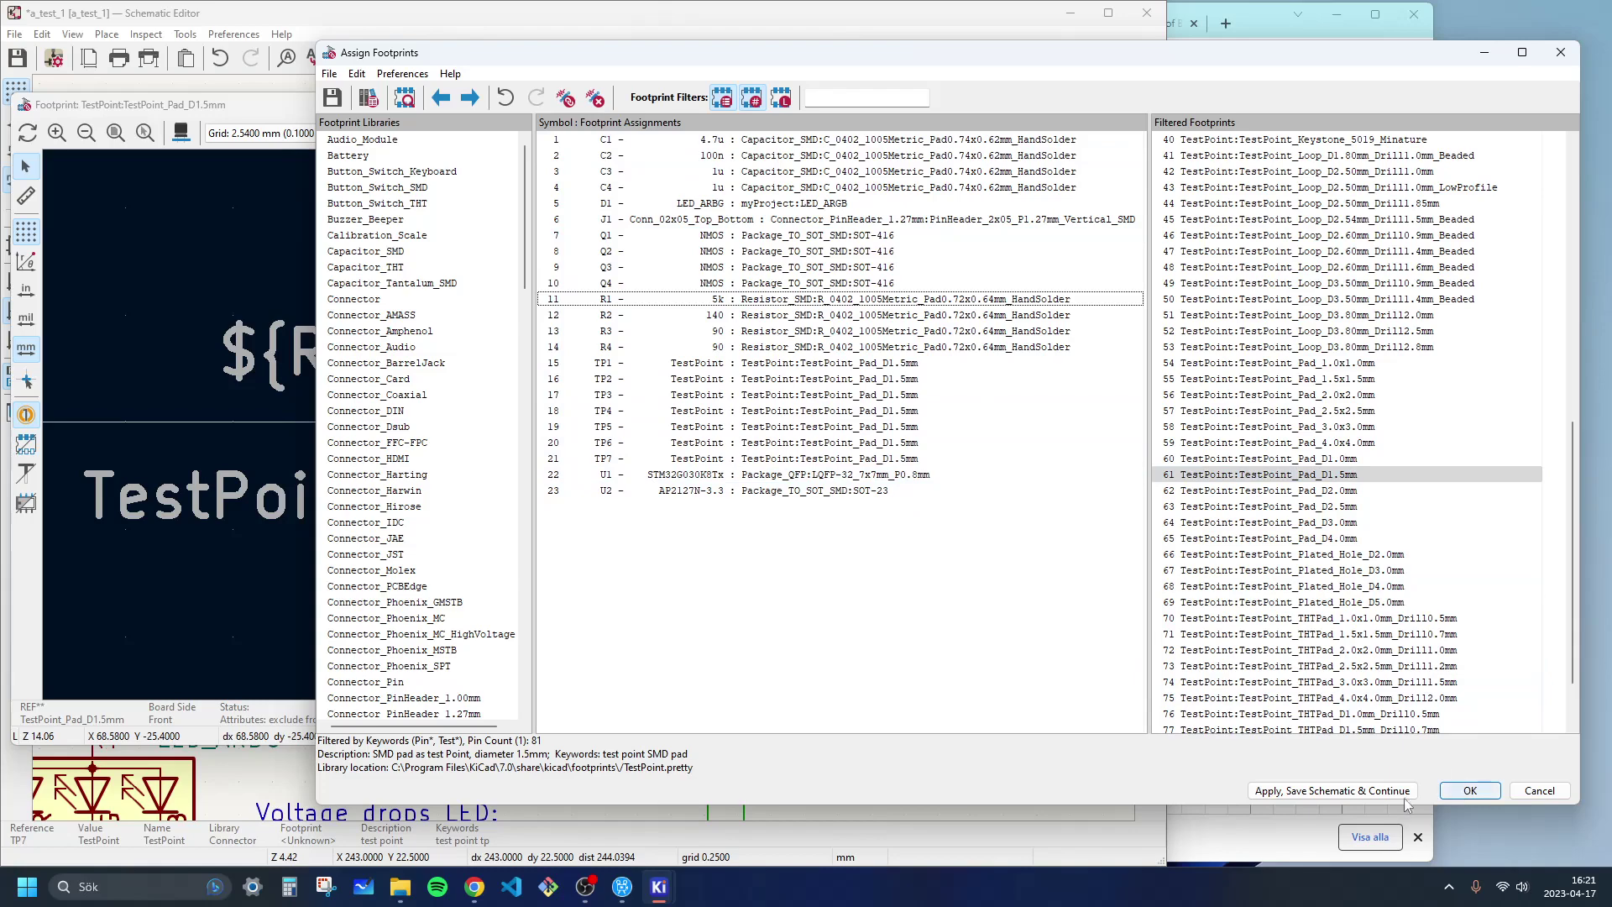
pyautogui.click(1378, 791)
pyautogui.click(1470, 791)
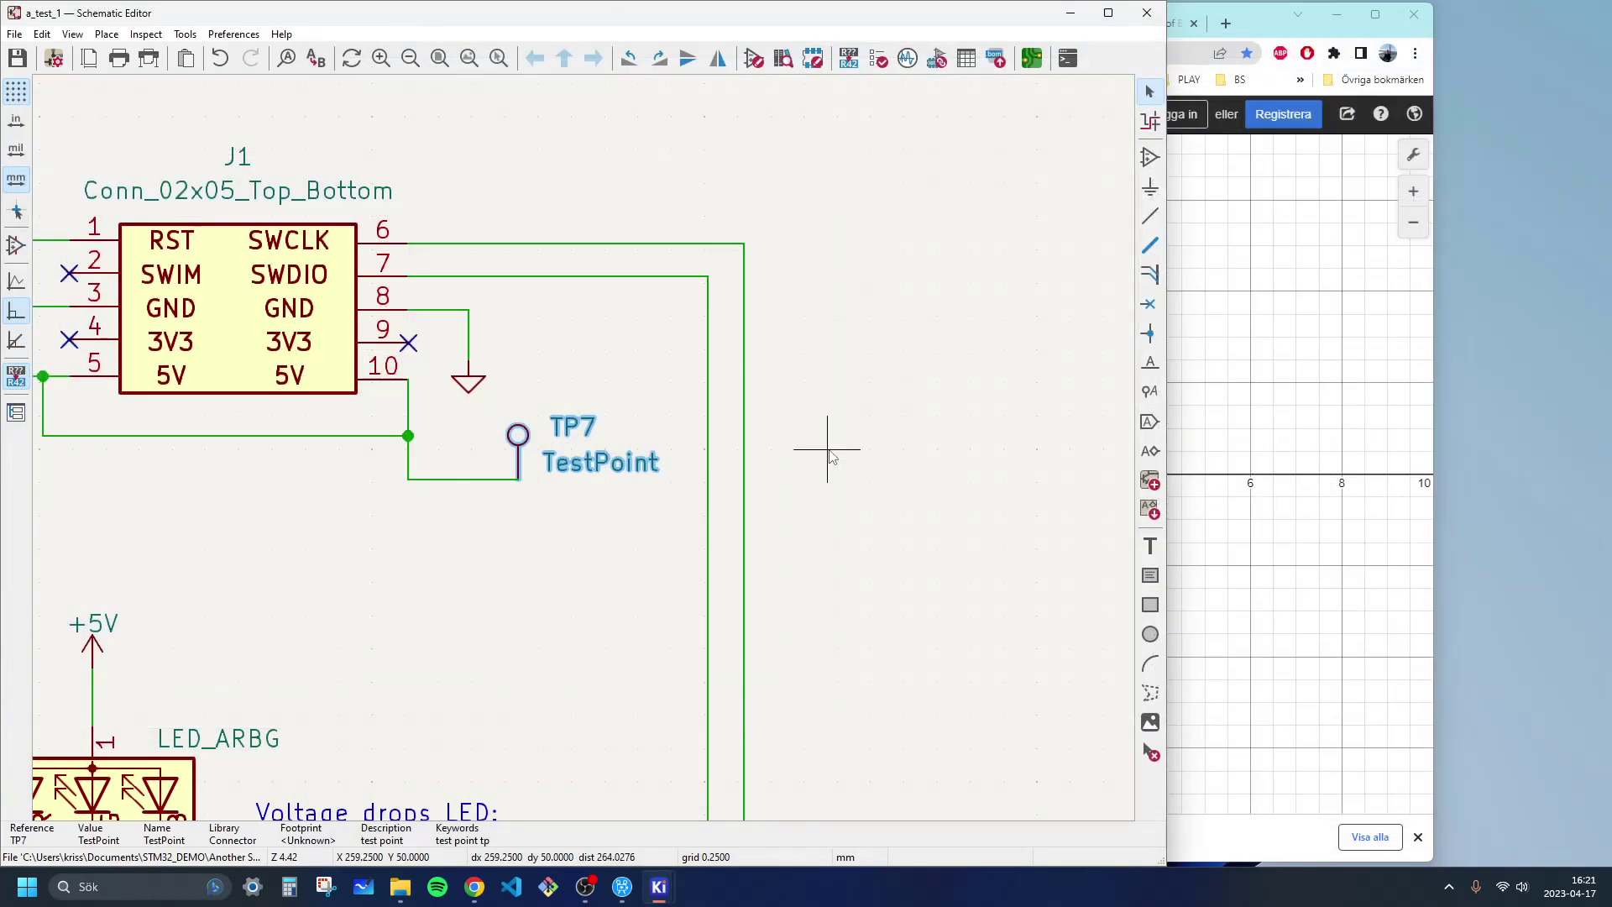
# Step: Fit the whole sheet in view, save the schematic and open the board in the PCB editor
pyautogui.press('Home')
pyautogui.click(18, 60)
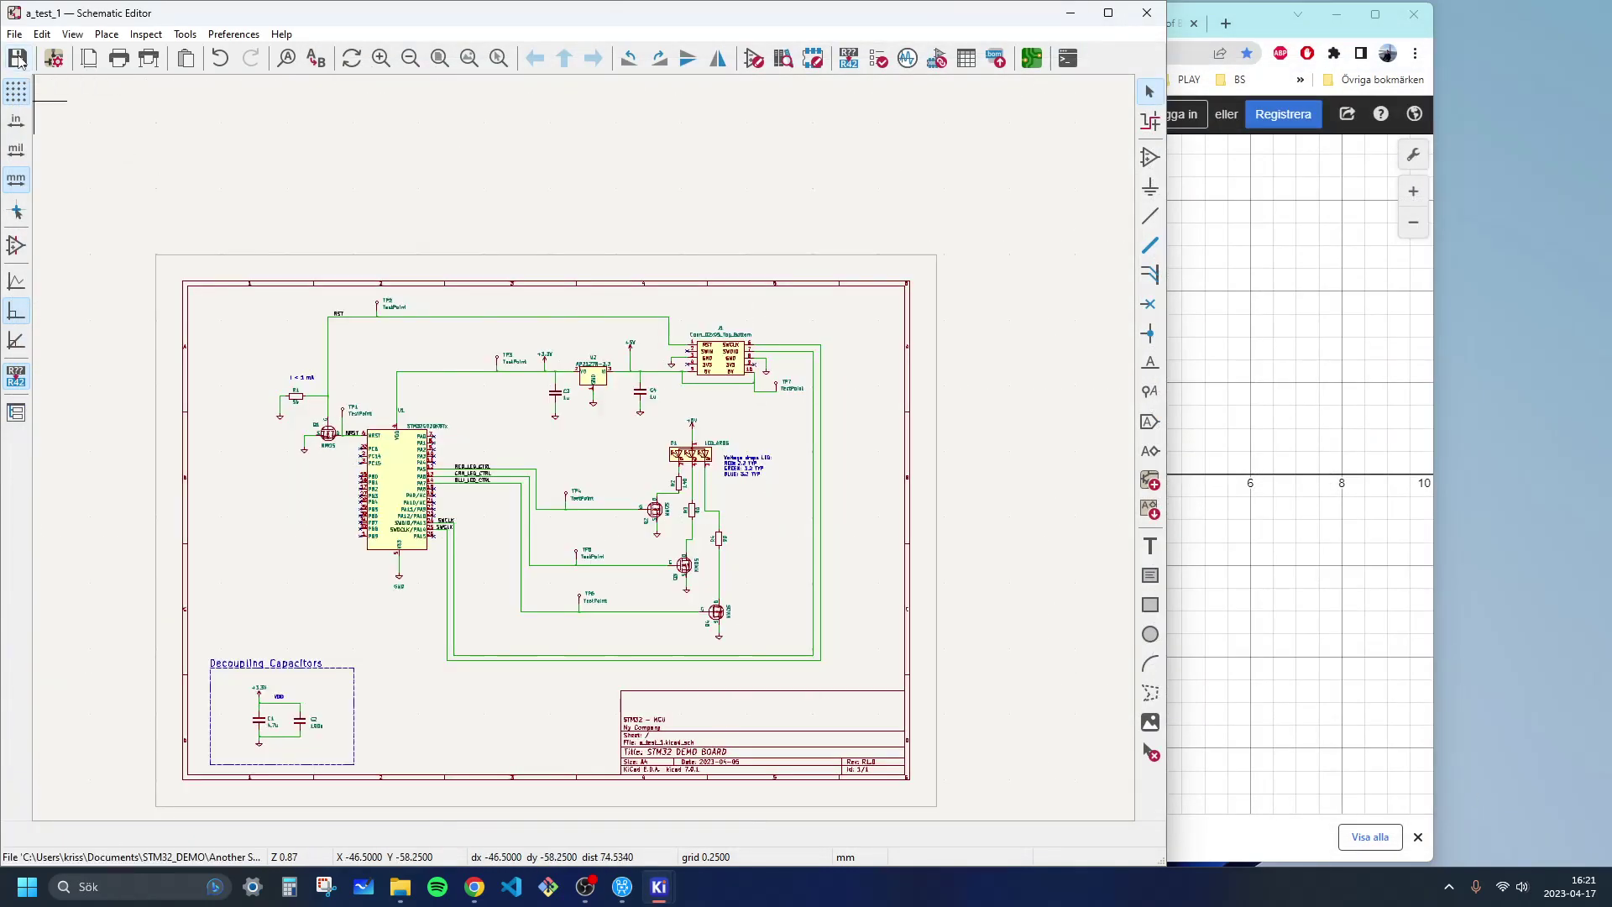
pyautogui.click(1031, 60)
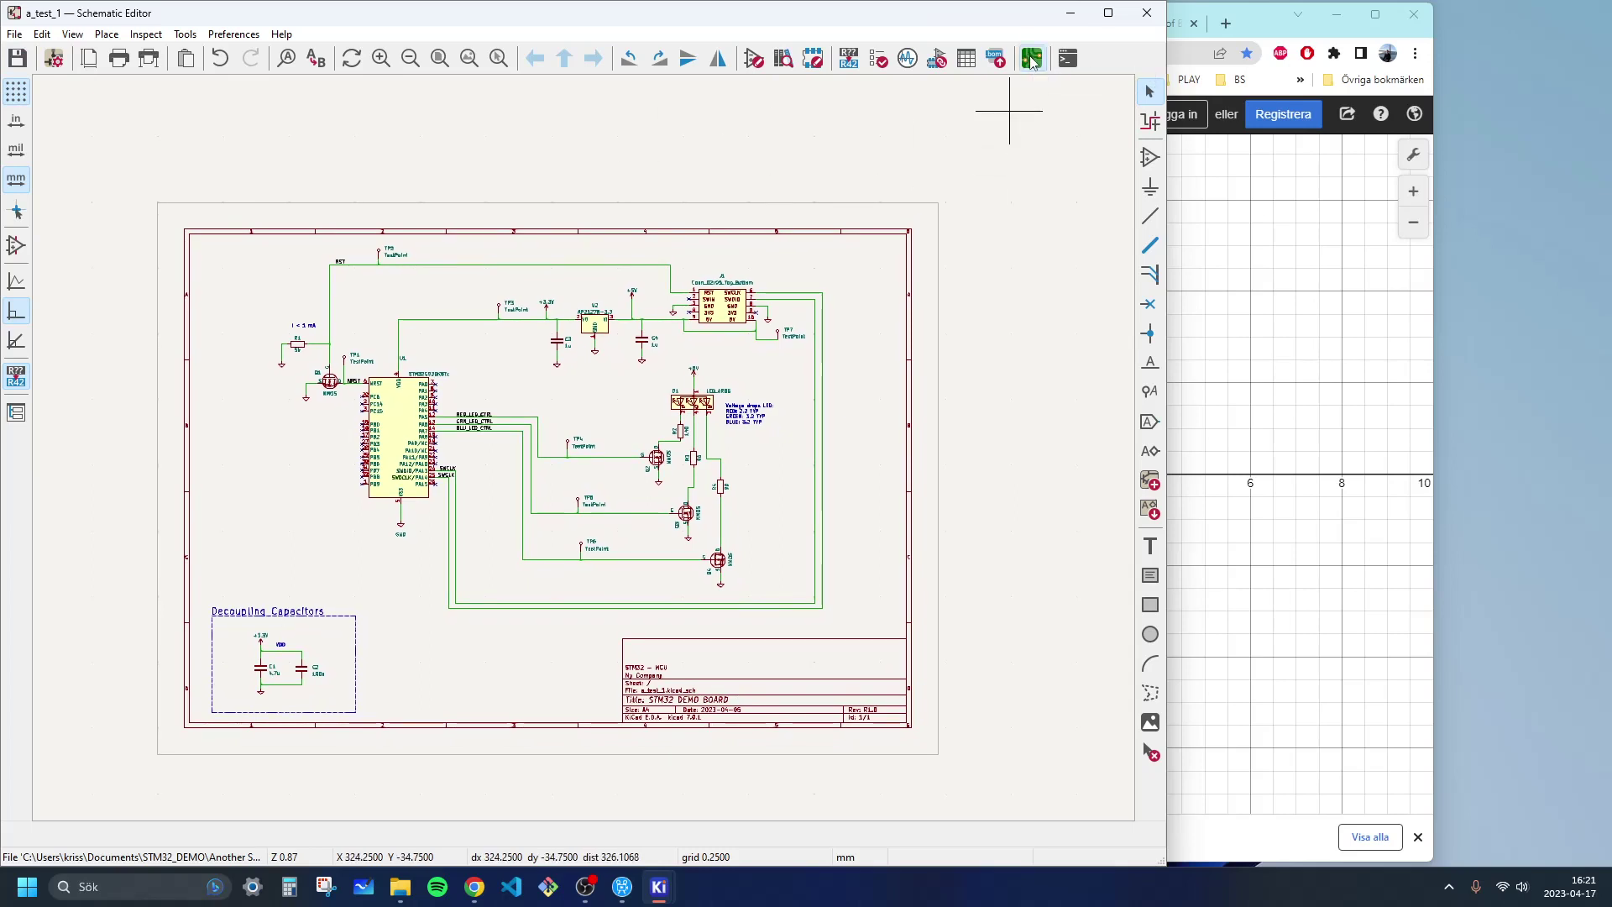